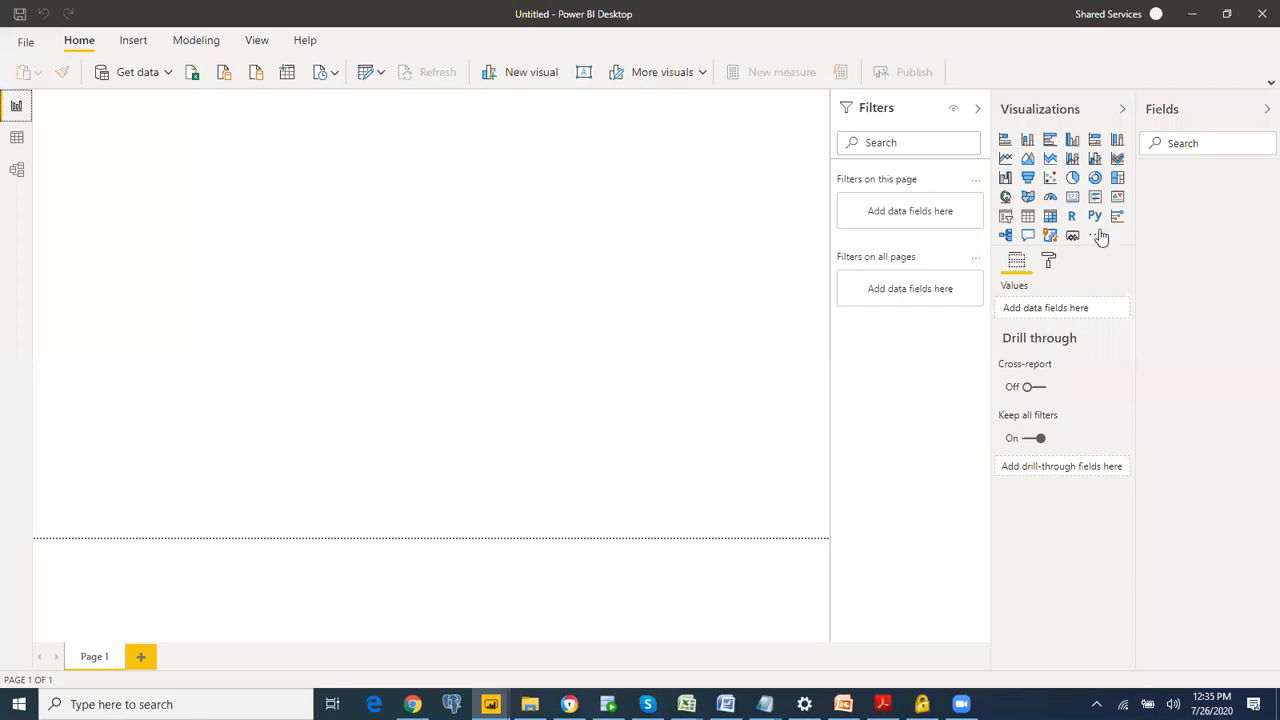
left_click(1096, 236)
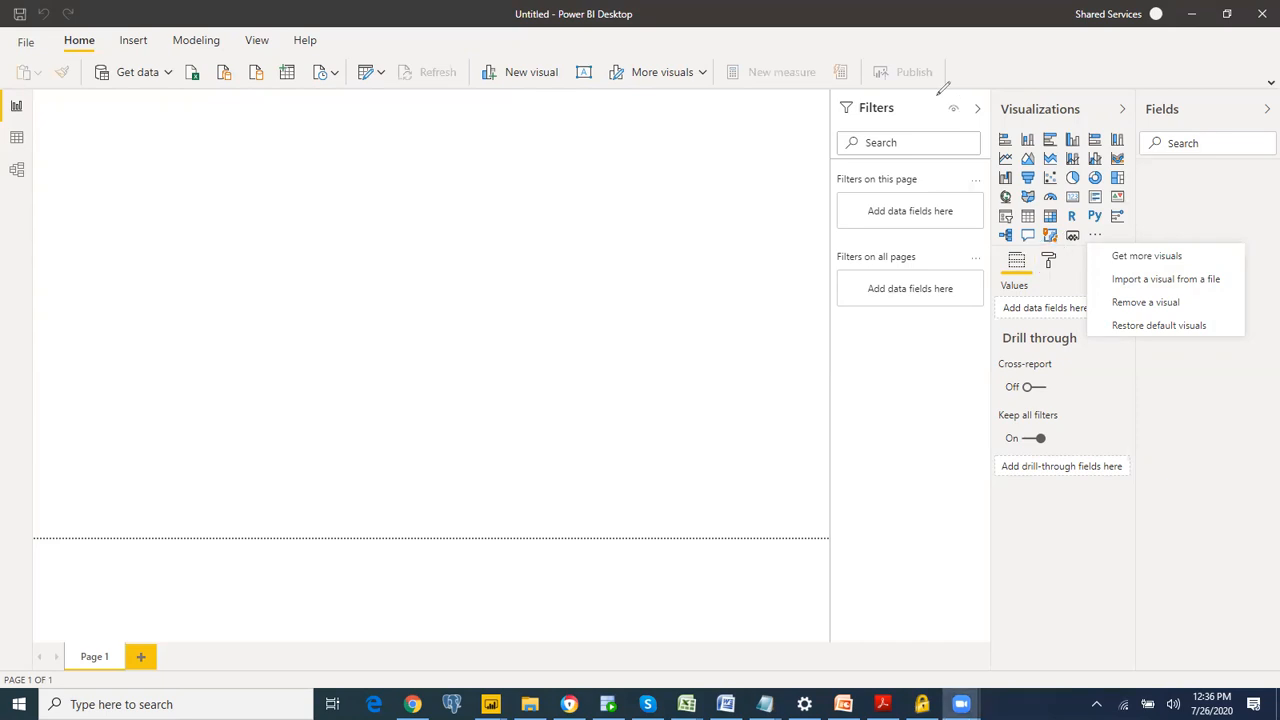
left_click(1248, 397)
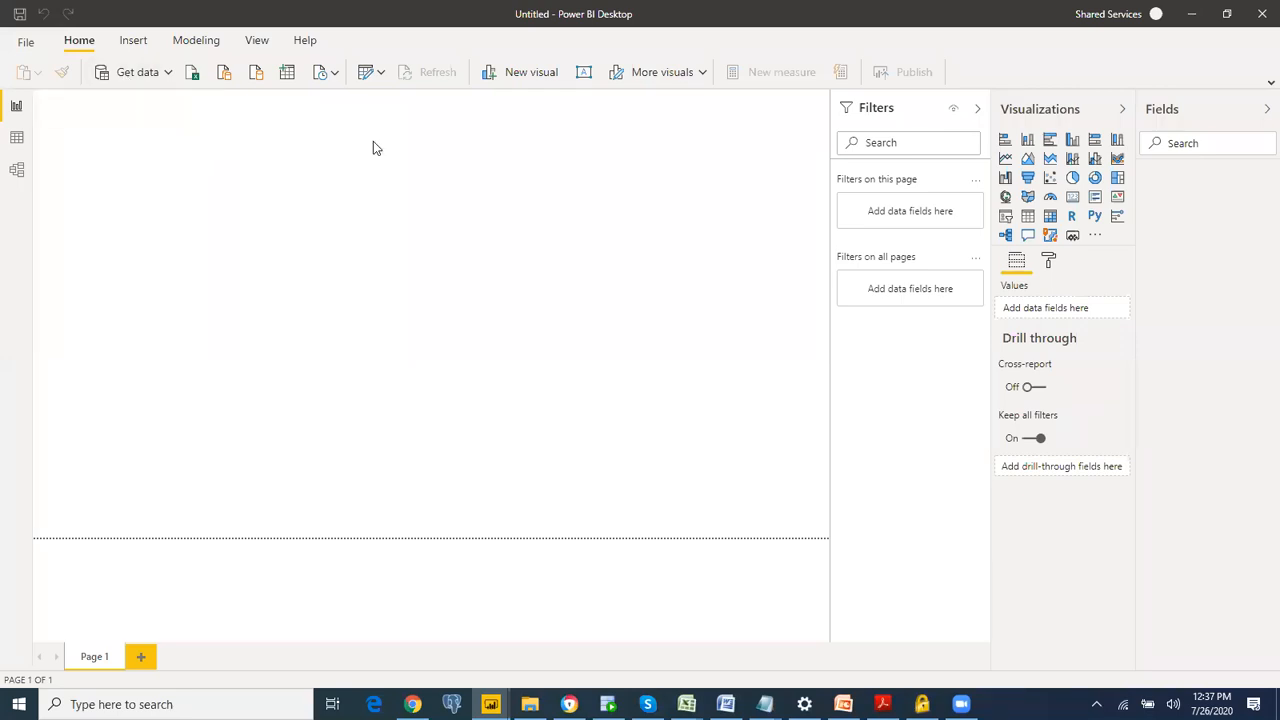
Step: Connect to the Excel workbook Data in the Data folder under Documents > DIAH - NoInstall as the data source
left_click(125, 77)
mouse_move(490, 704)
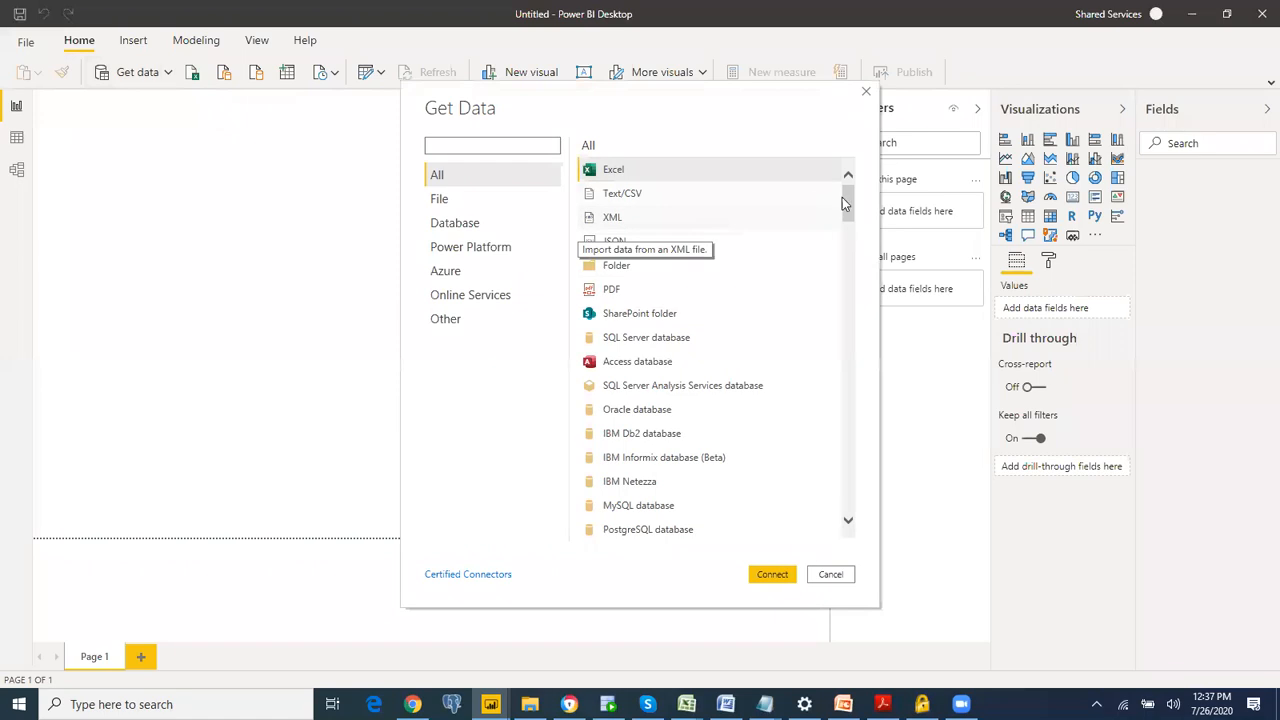
left_click_drag(848, 204, 851, 143)
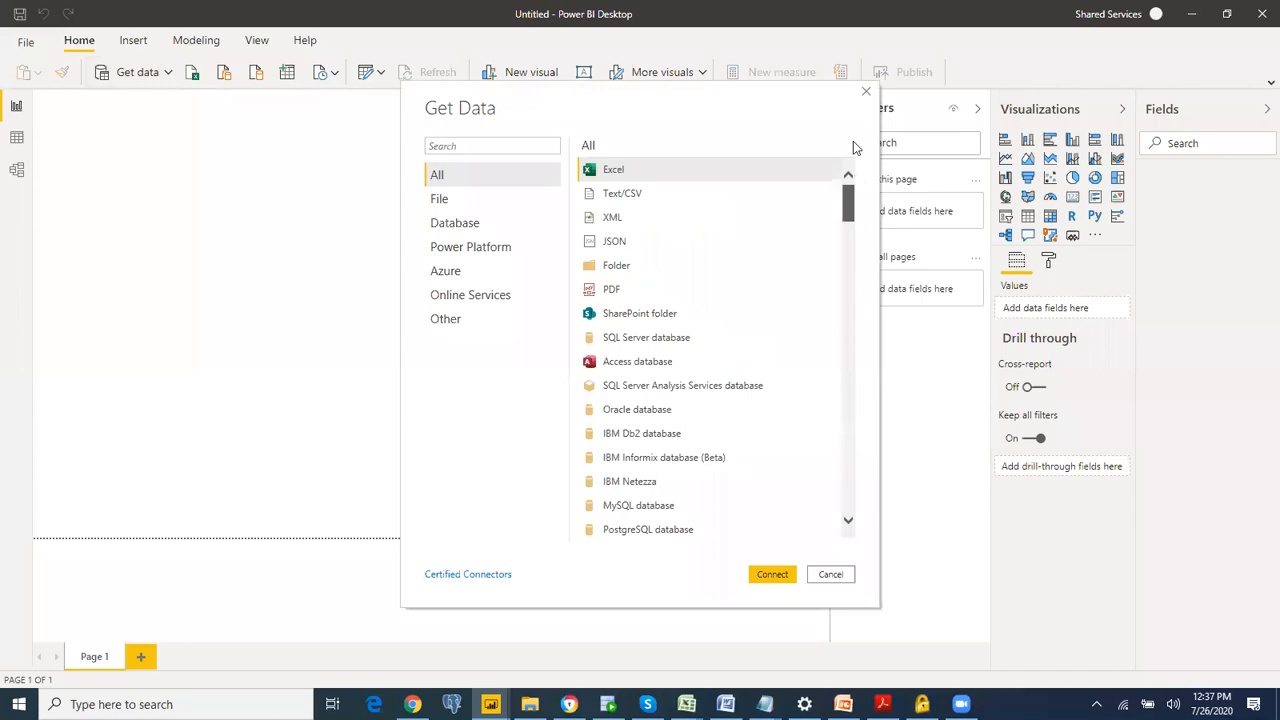
double_click(689, 175)
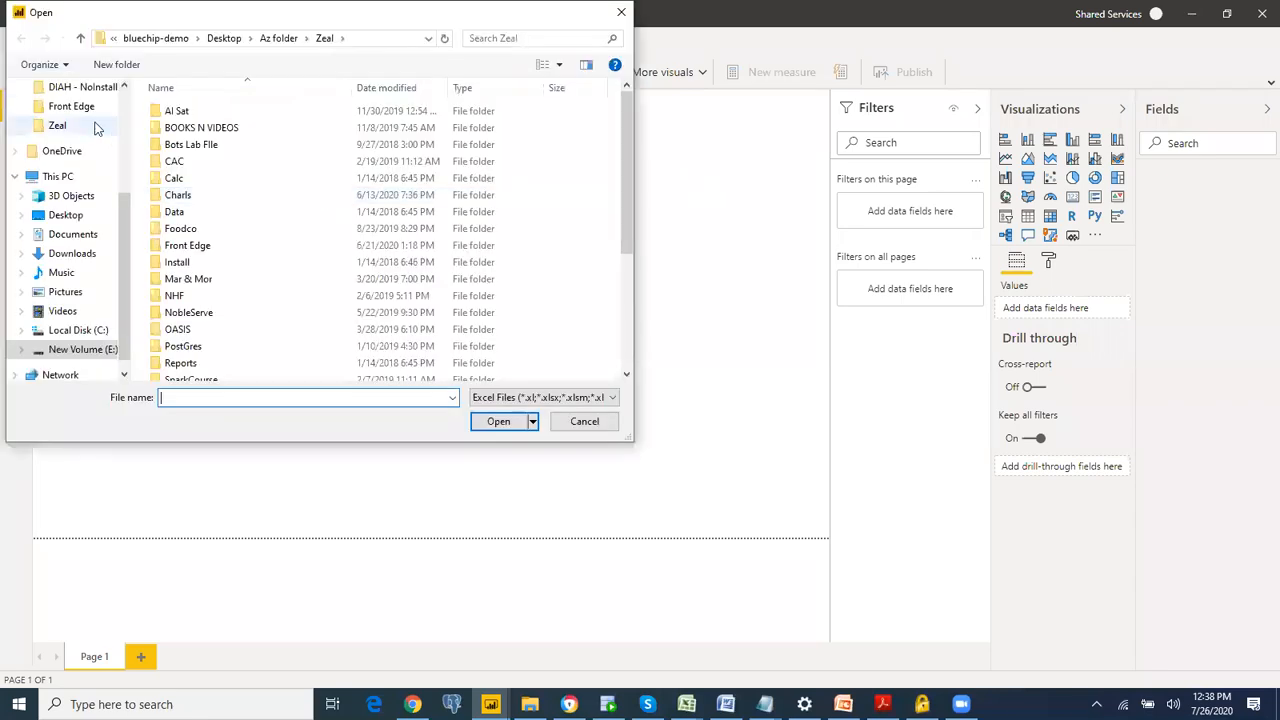
left_click(84, 92)
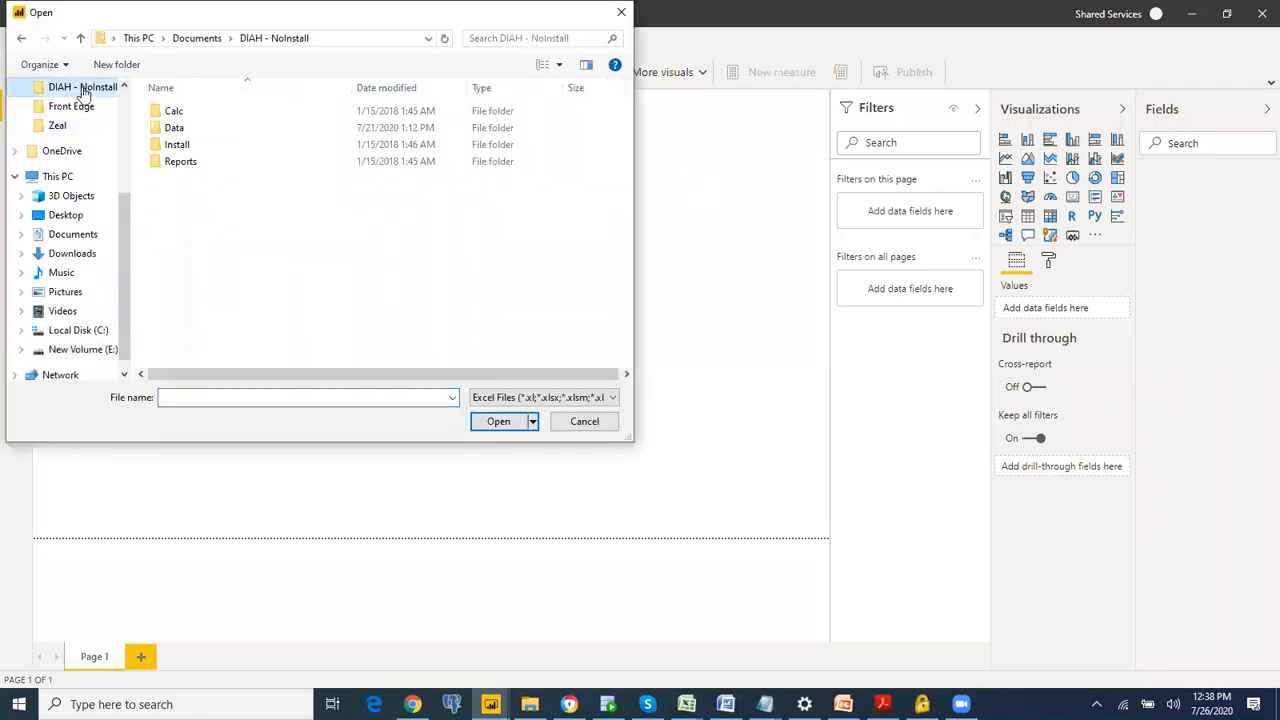
double_click(178, 129)
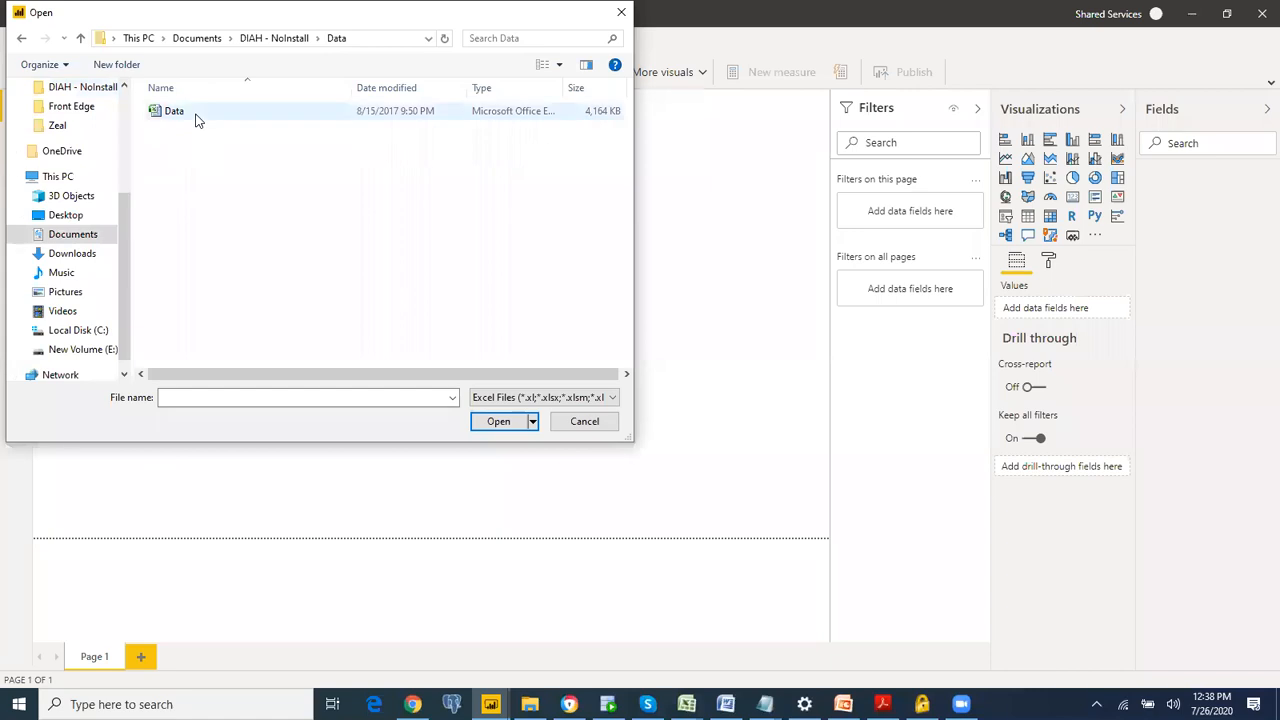
left_click(197, 120)
double_click(197, 120)
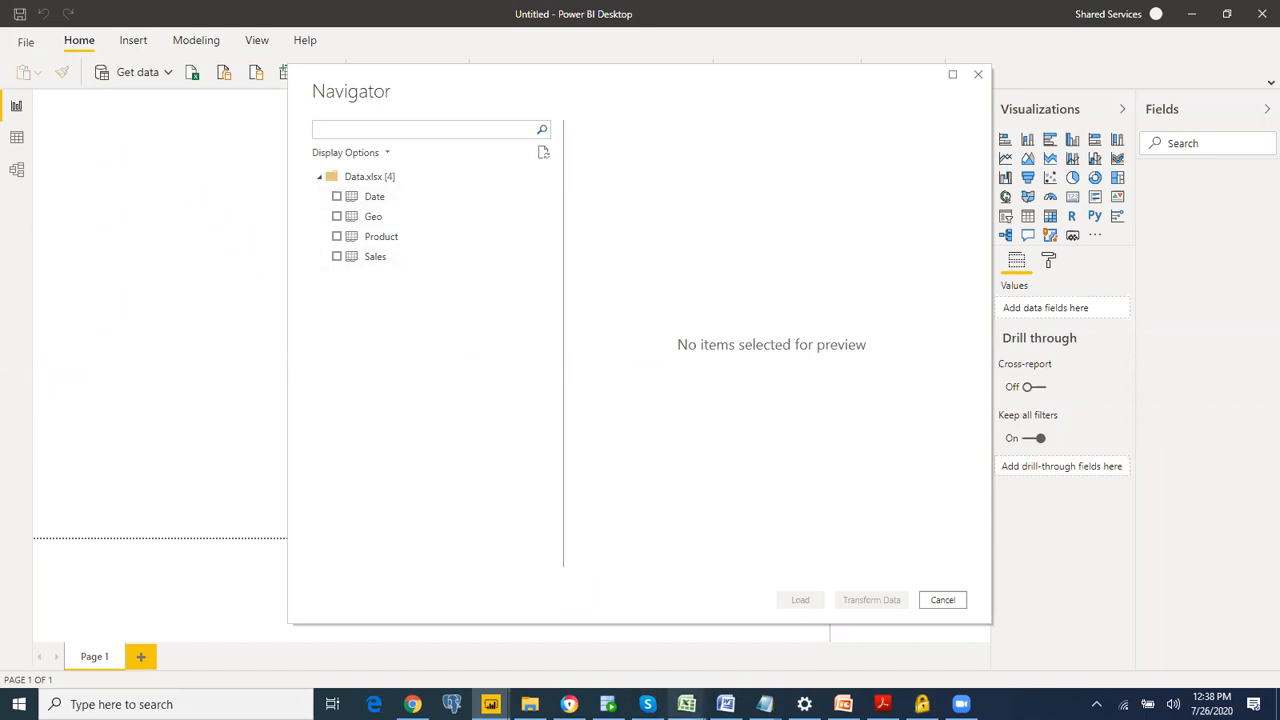
Step: Switch to the Data workbook in Excel, look through its Sales, Product, Geo and Date sheets, and return to Power BI Desktop
mouse_move(687, 704)
left_click(809, 634)
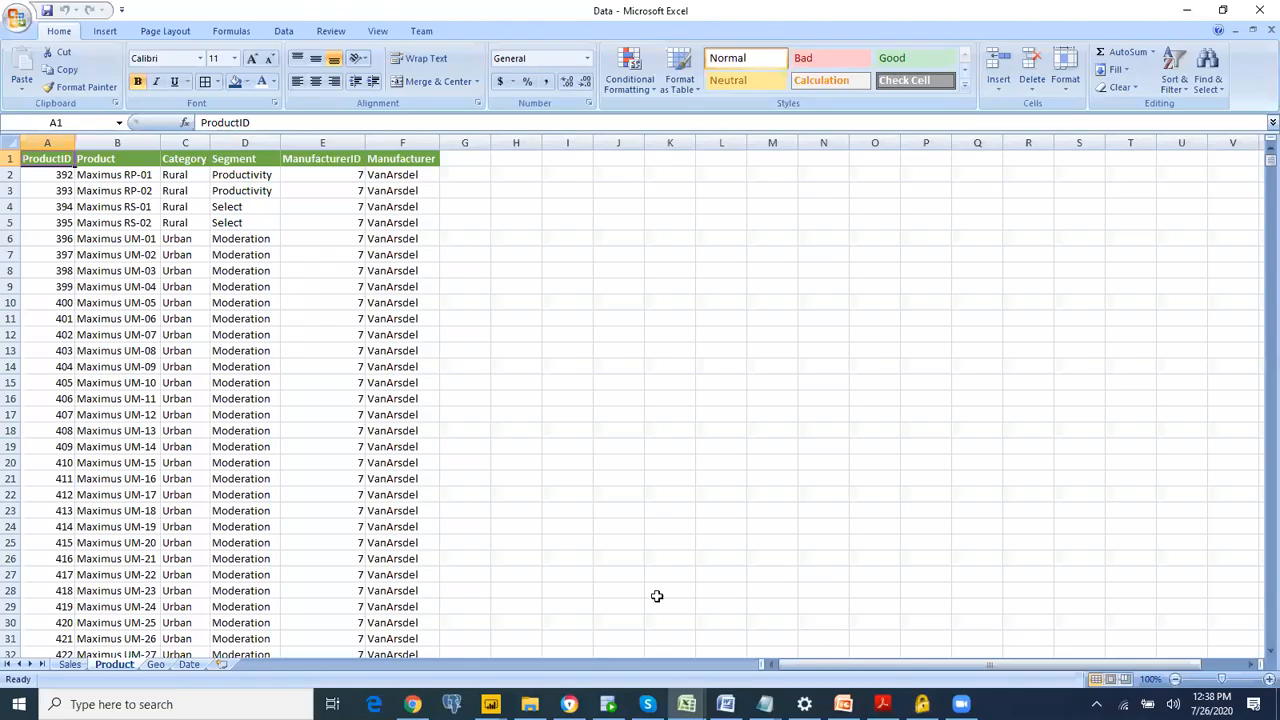
left_click(69, 664)
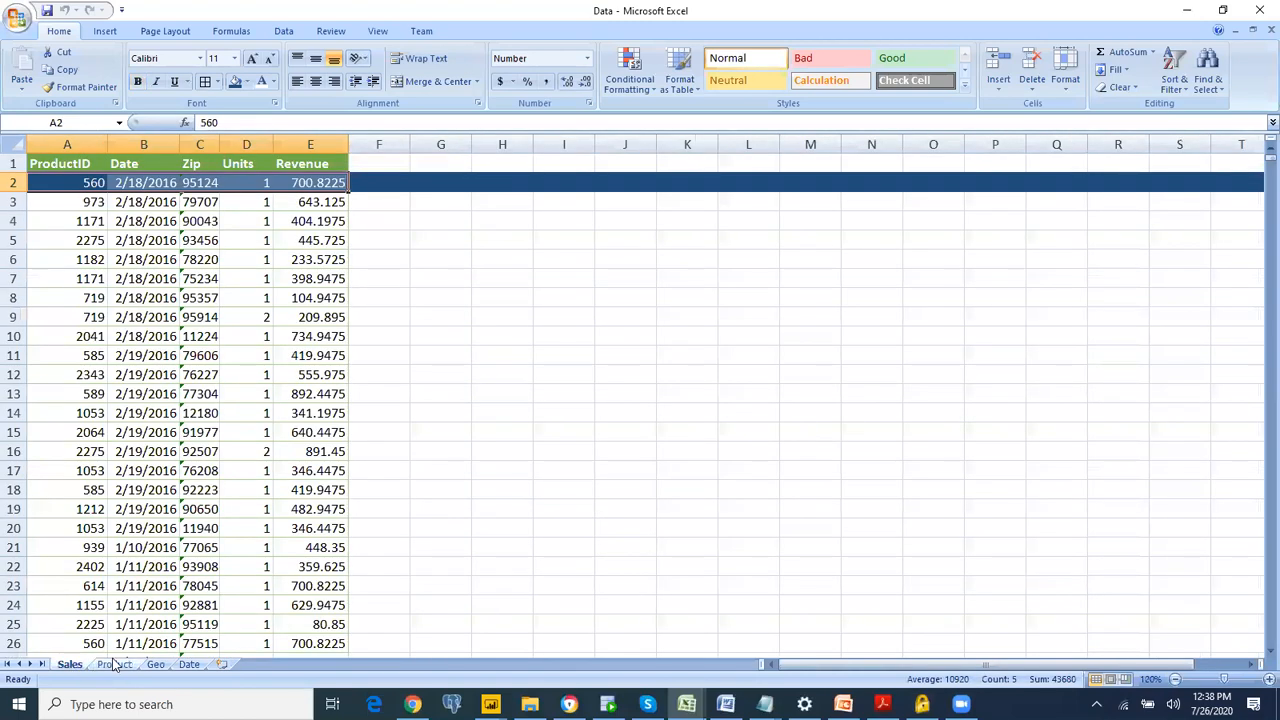
left_click(114, 664)
left_click(157, 665)
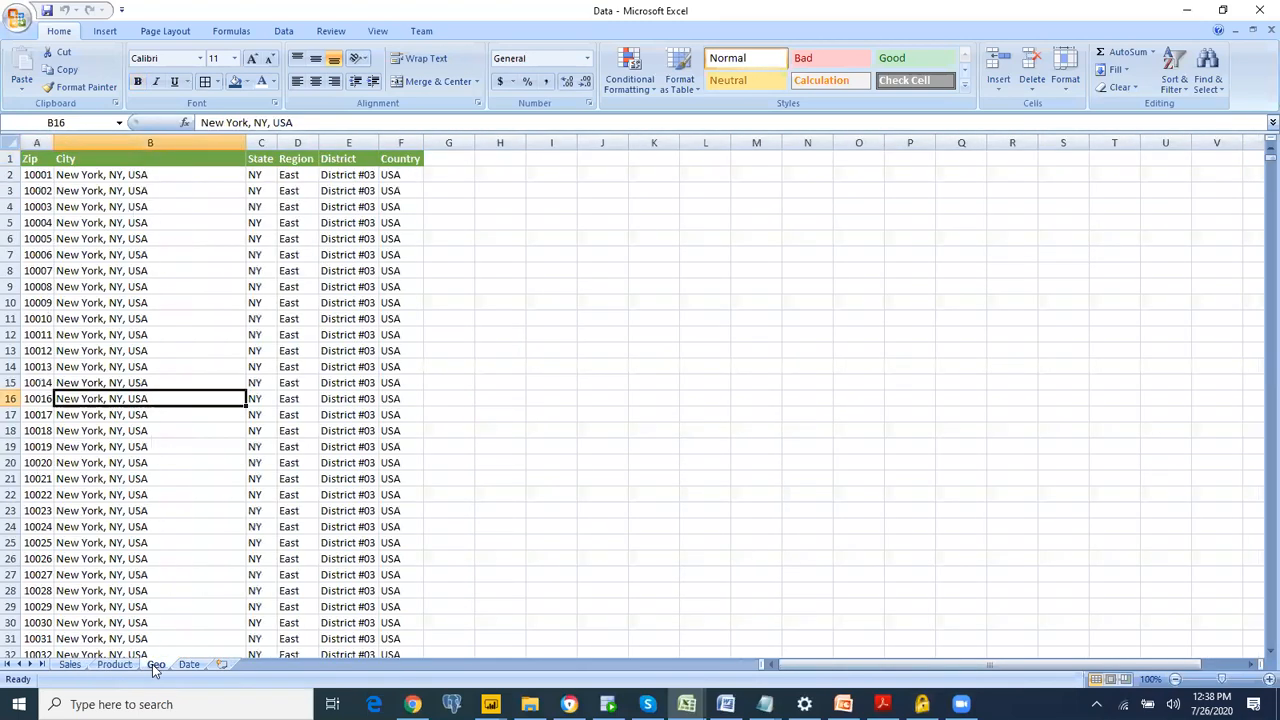
left_click(189, 664)
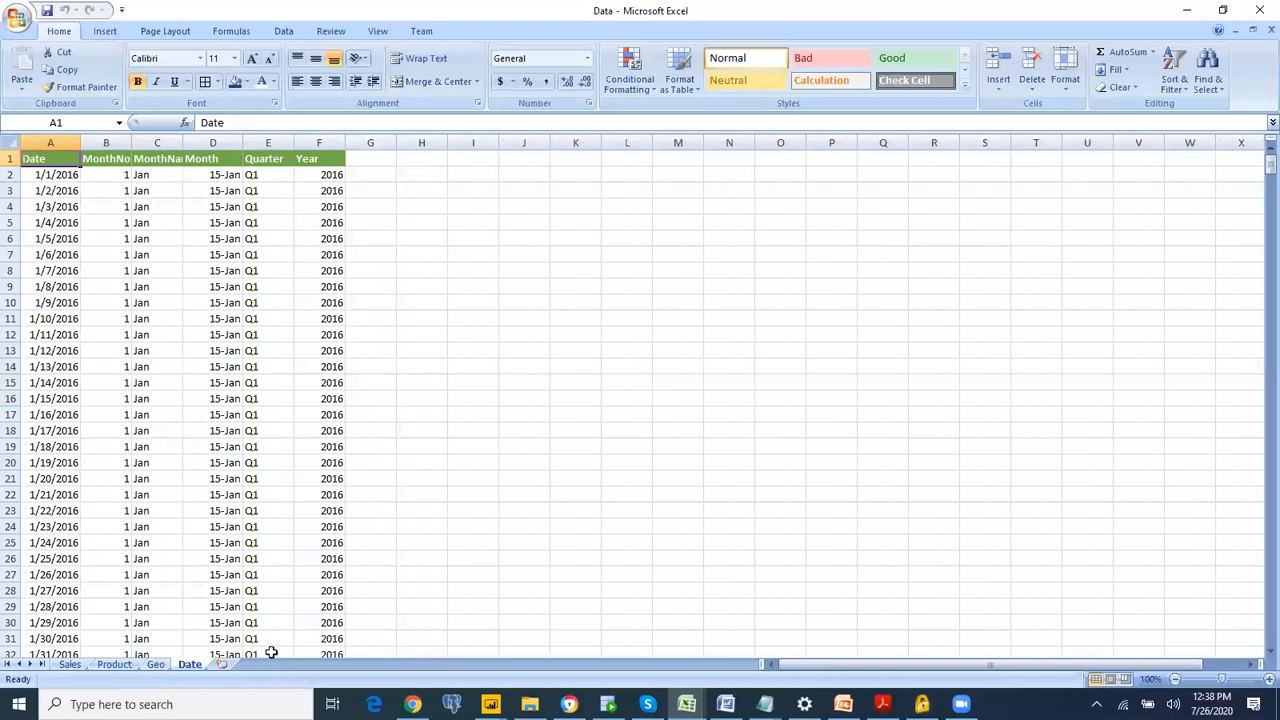
key("alt+Tab")
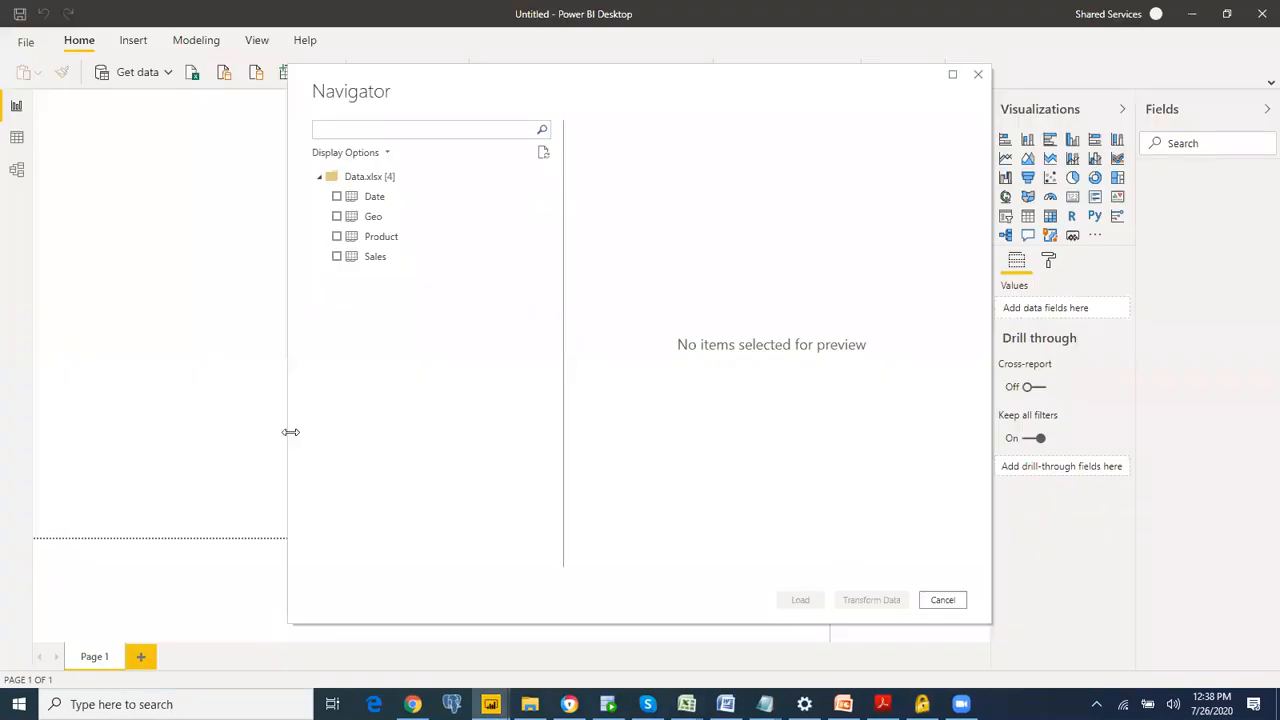
Step: Select the Date, Geo, Product and Sales tables and open them in Power Query Editor for transformation
left_click(337, 197)
left_click(337, 217)
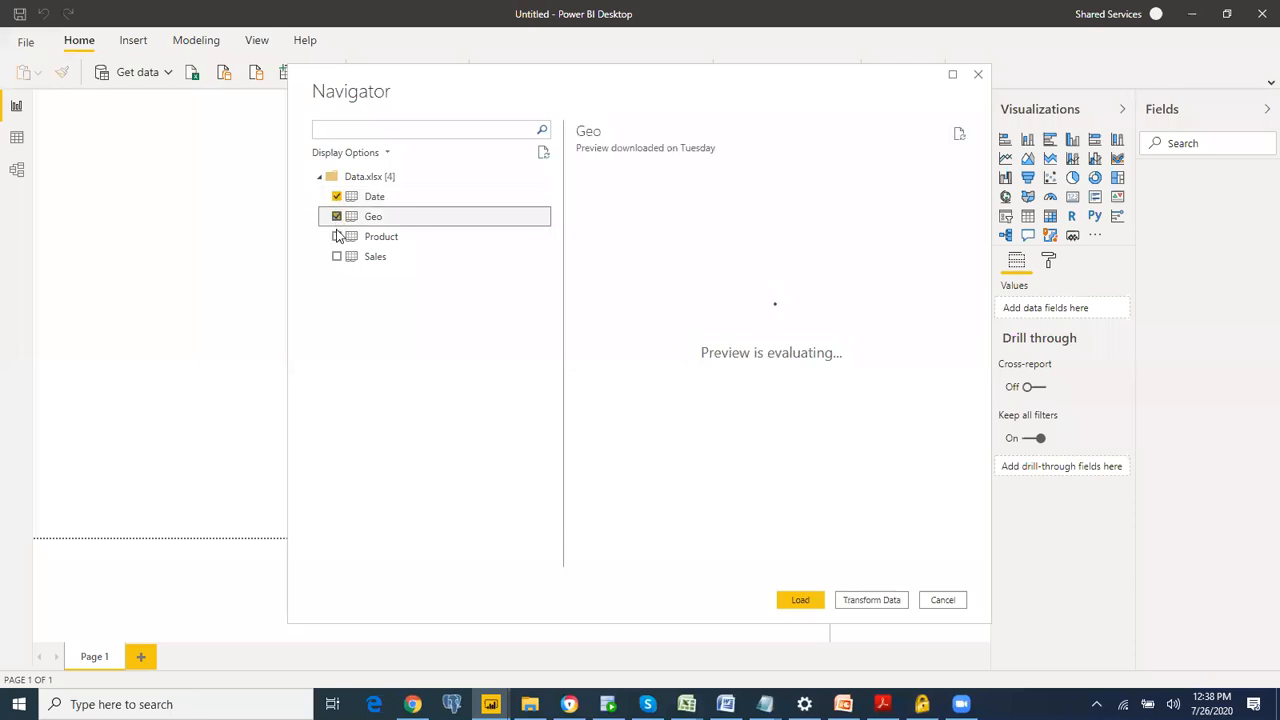
left_click(337, 236)
left_click(337, 257)
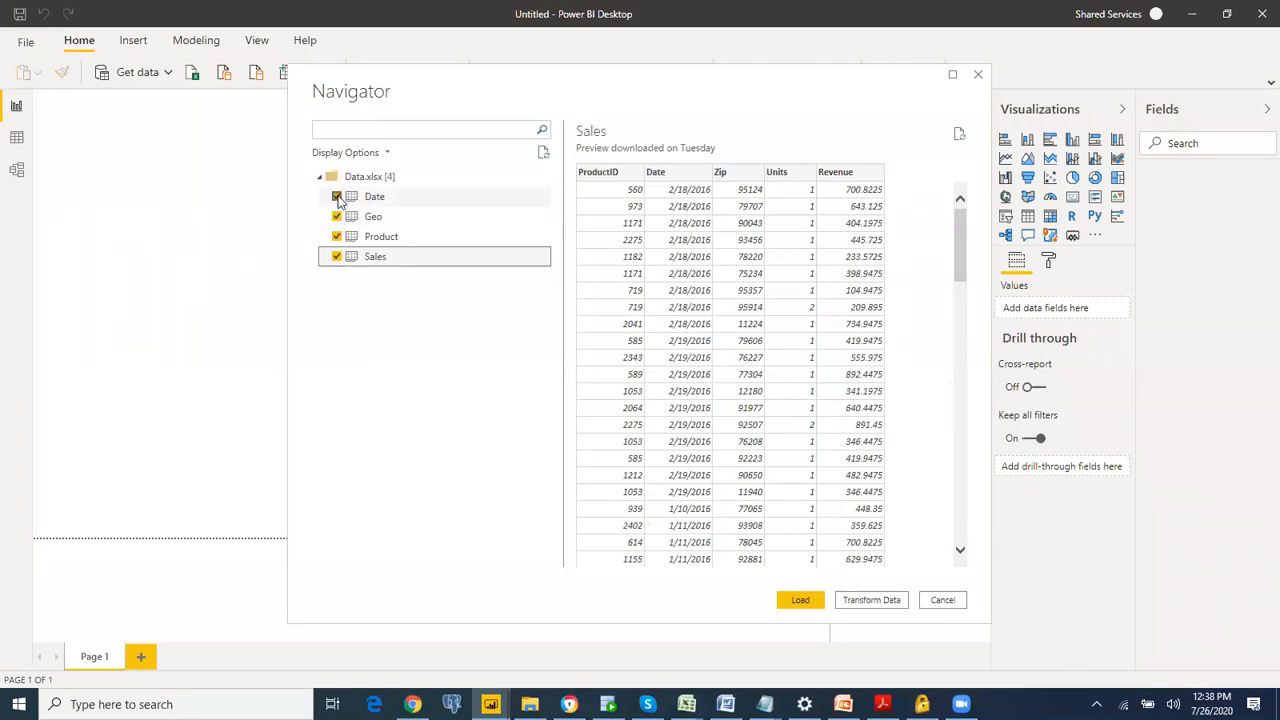
left_click(337, 257)
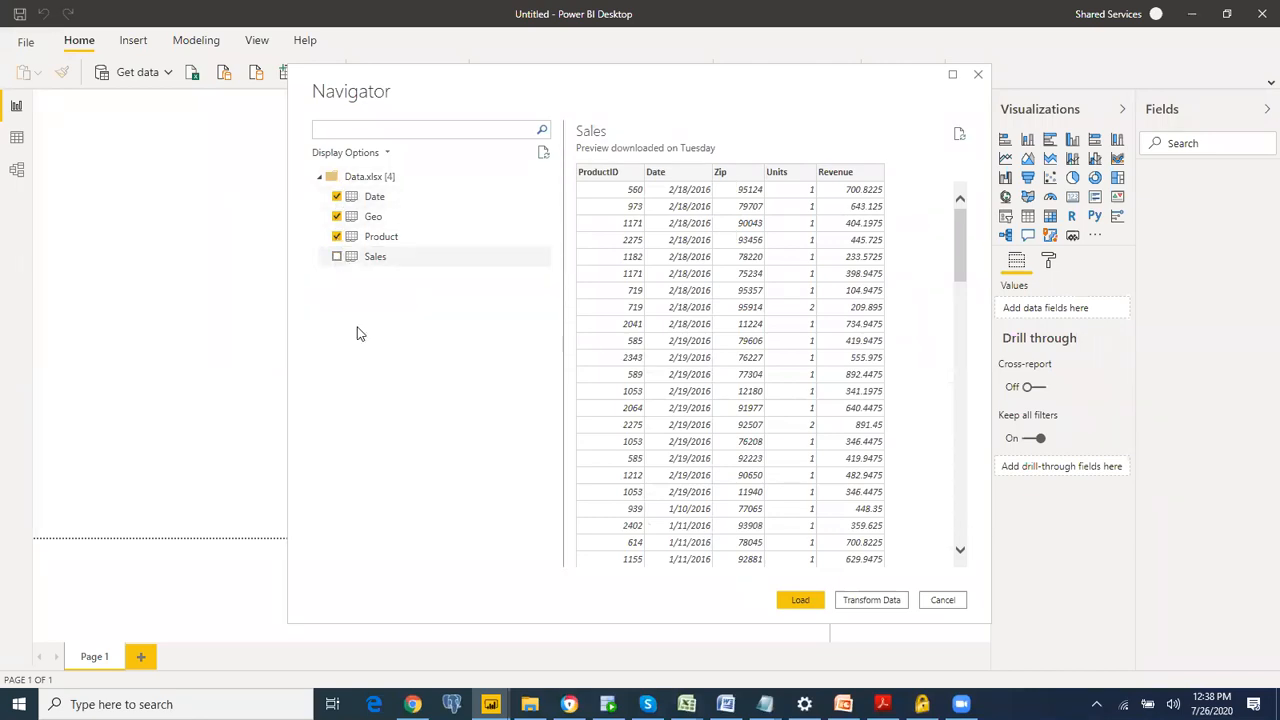
left_click(337, 258)
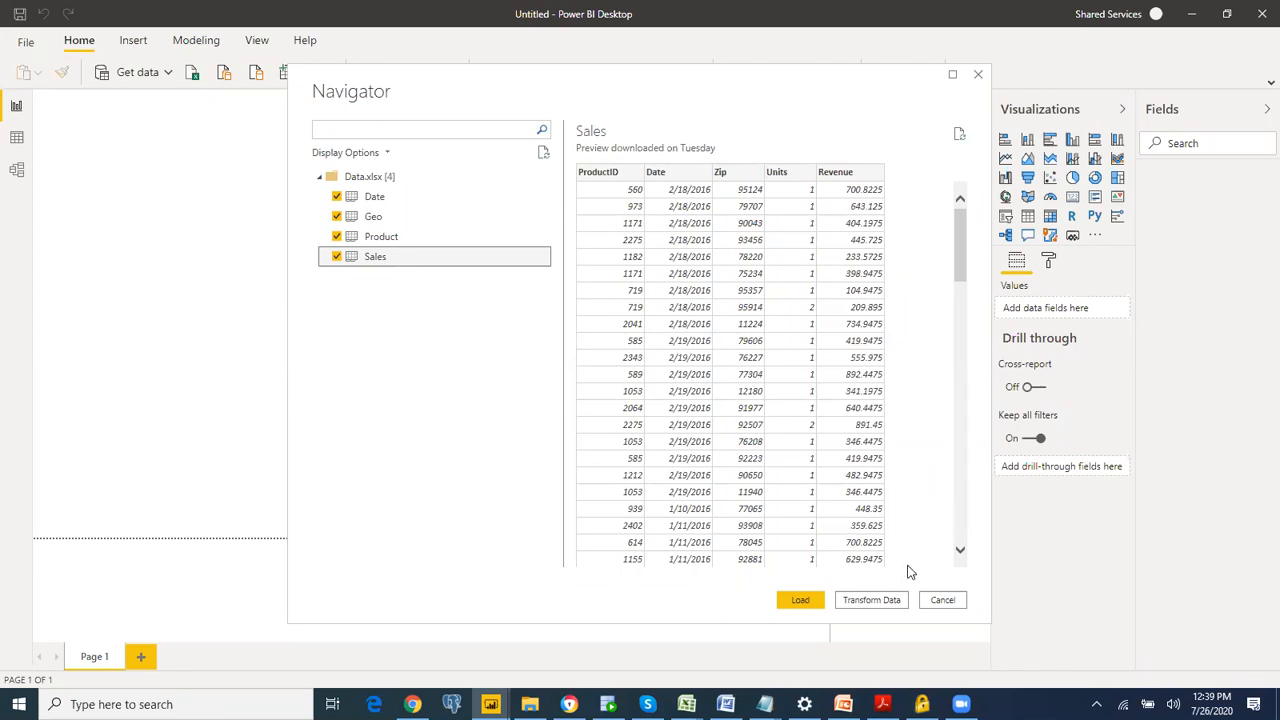
left_click(871, 600)
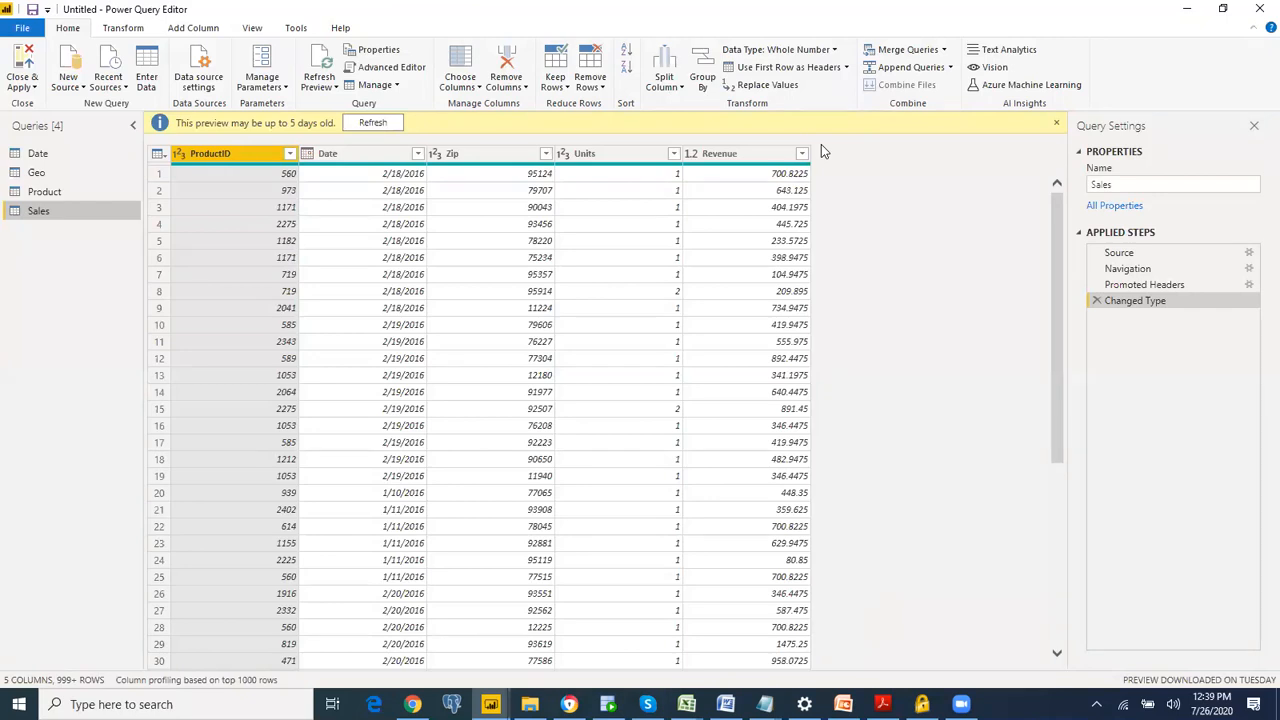
Step: Set the data type of the Date column in the Date query to Date
mouse_move(88, 112)
left_mouse_down()
mouse_move(24, 235)
mouse_move(106, 205)
mouse_move(91, 109)
left_mouse_up()
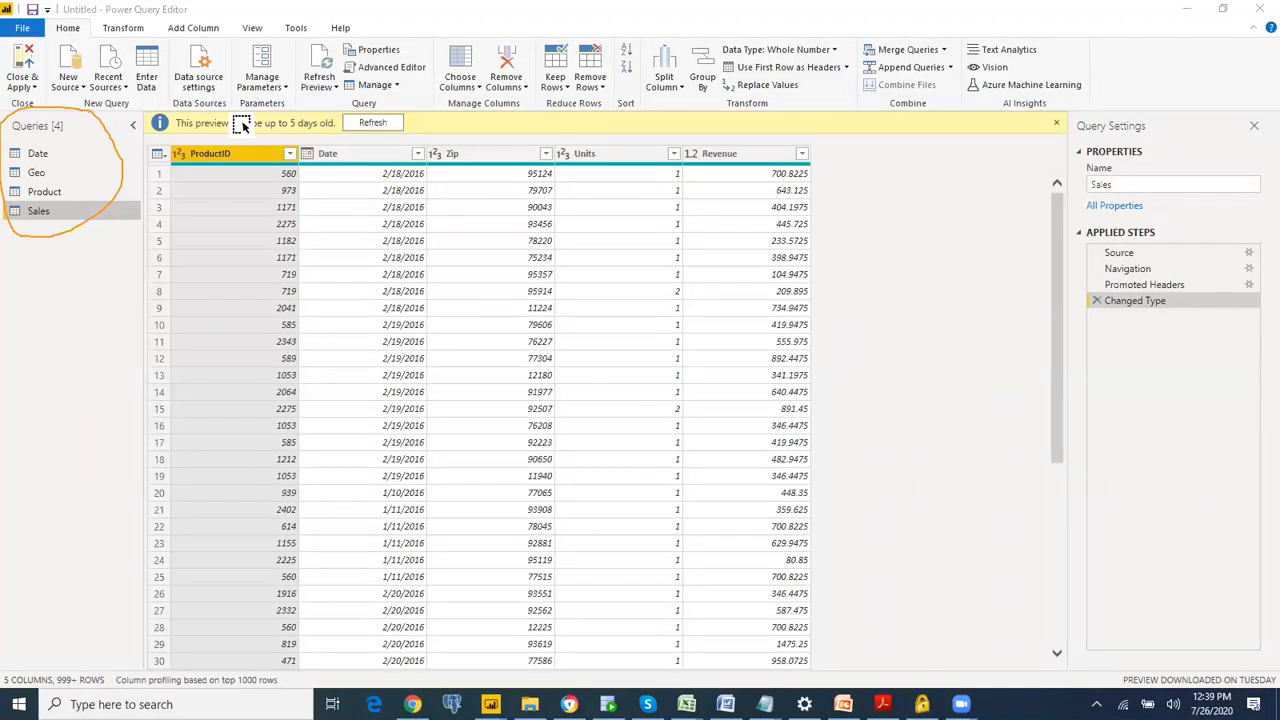
left_click(40, 155)
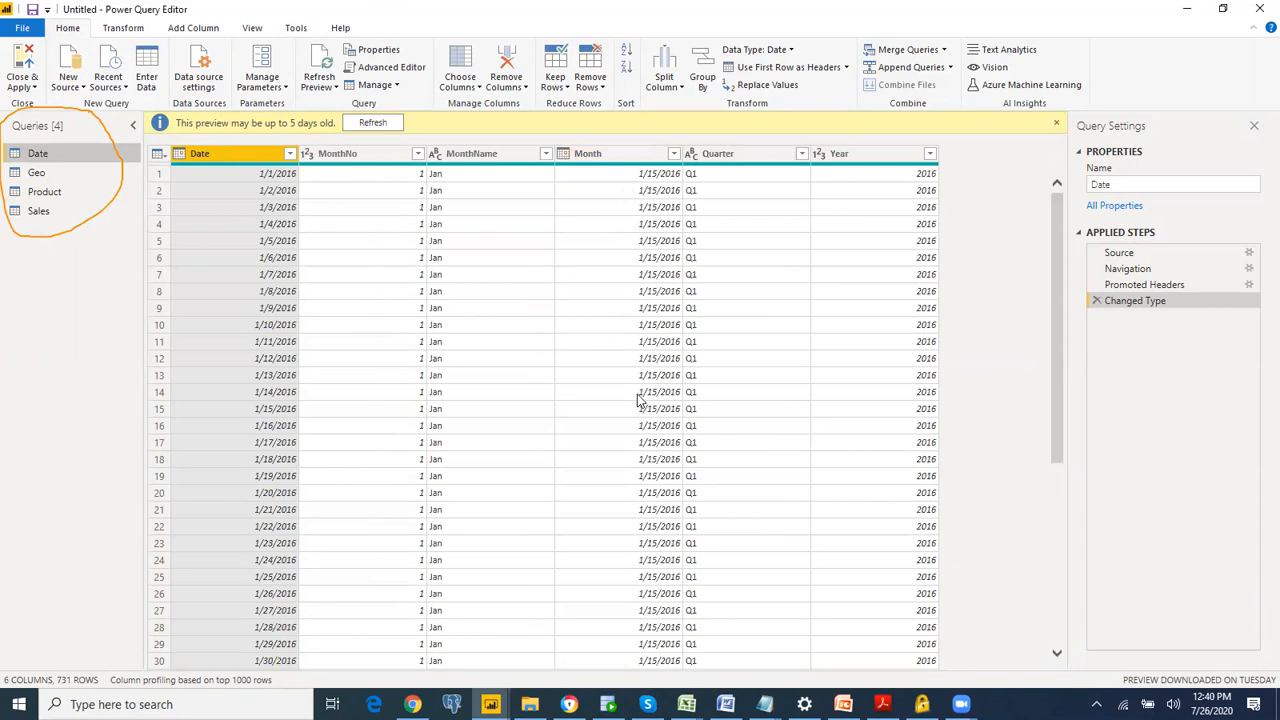
left_click(695, 204)
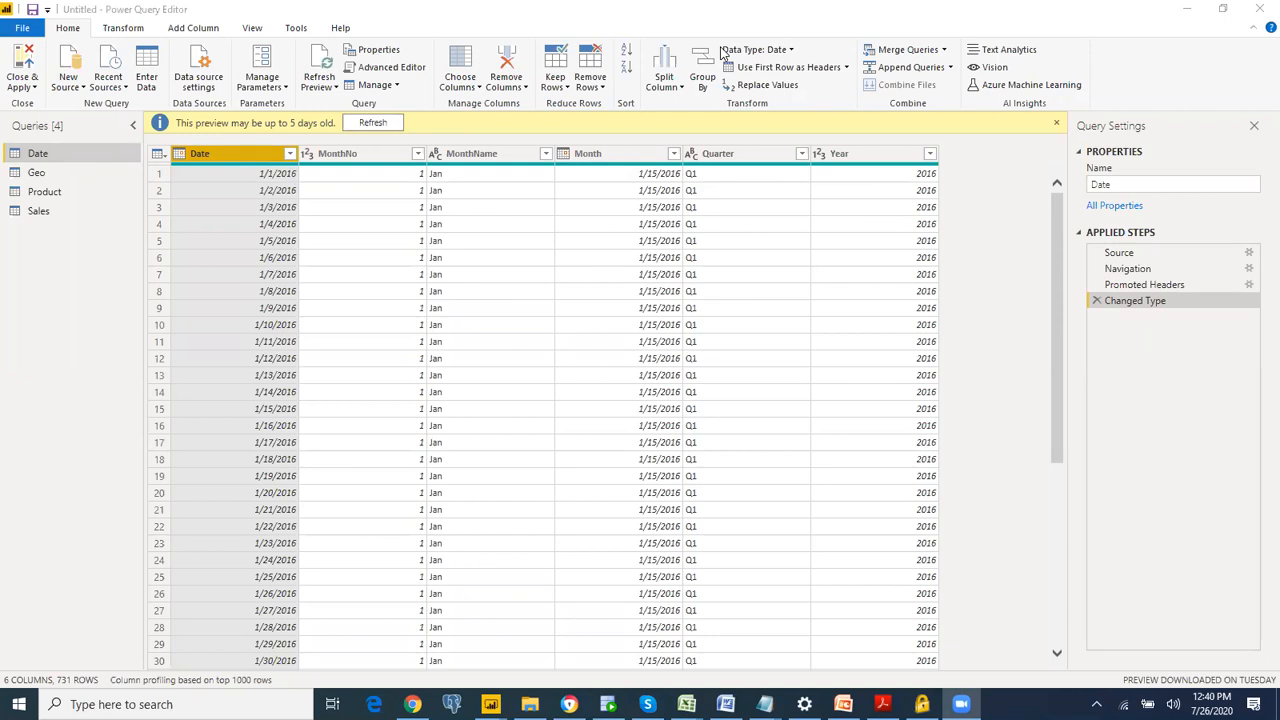
mouse_move(775, 35)
left_mouse_down()
mouse_move(728, 46)
mouse_move(752, 60)
mouse_move(810, 42)
mouse_move(747, 32)
left_mouse_up()
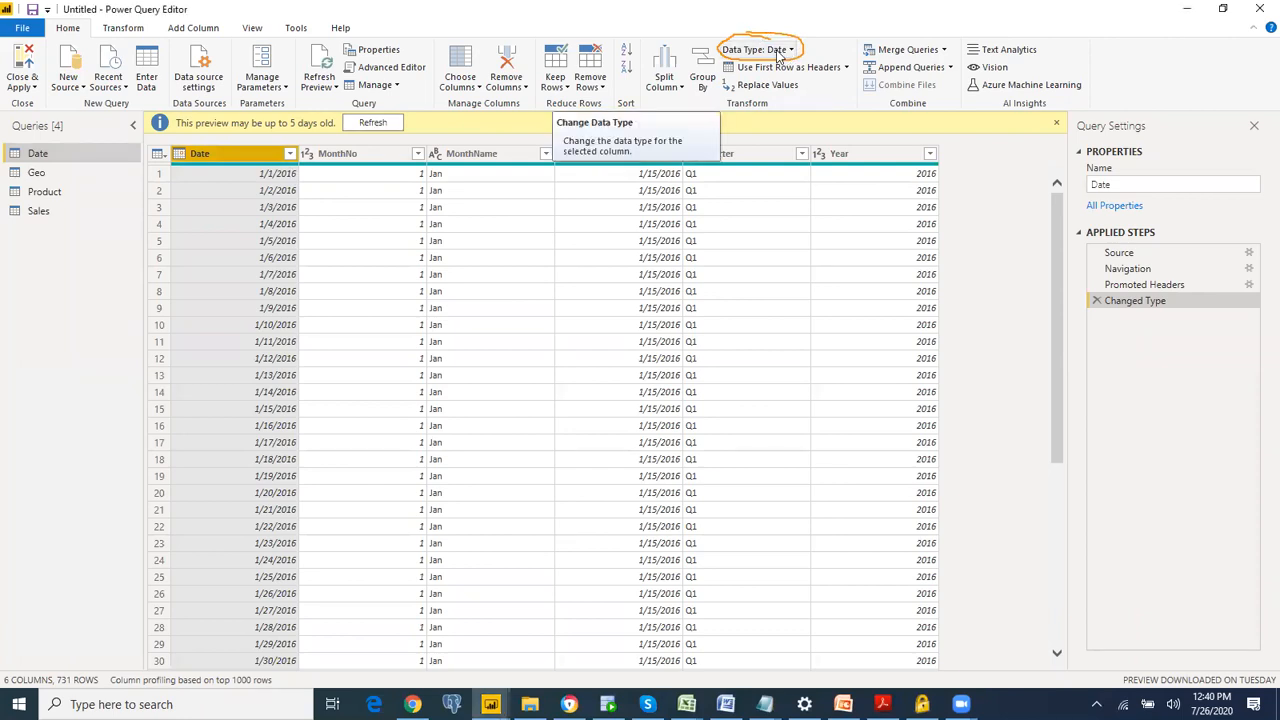
left_click(778, 55)
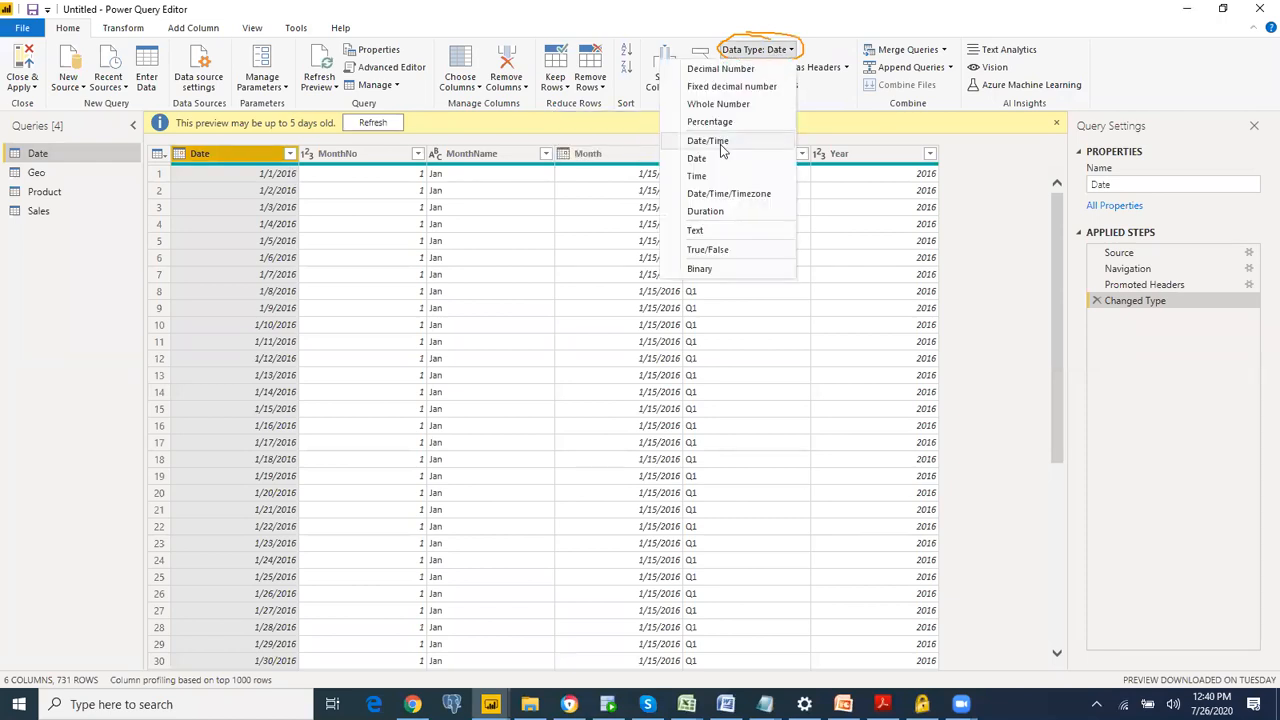
left_click(712, 160)
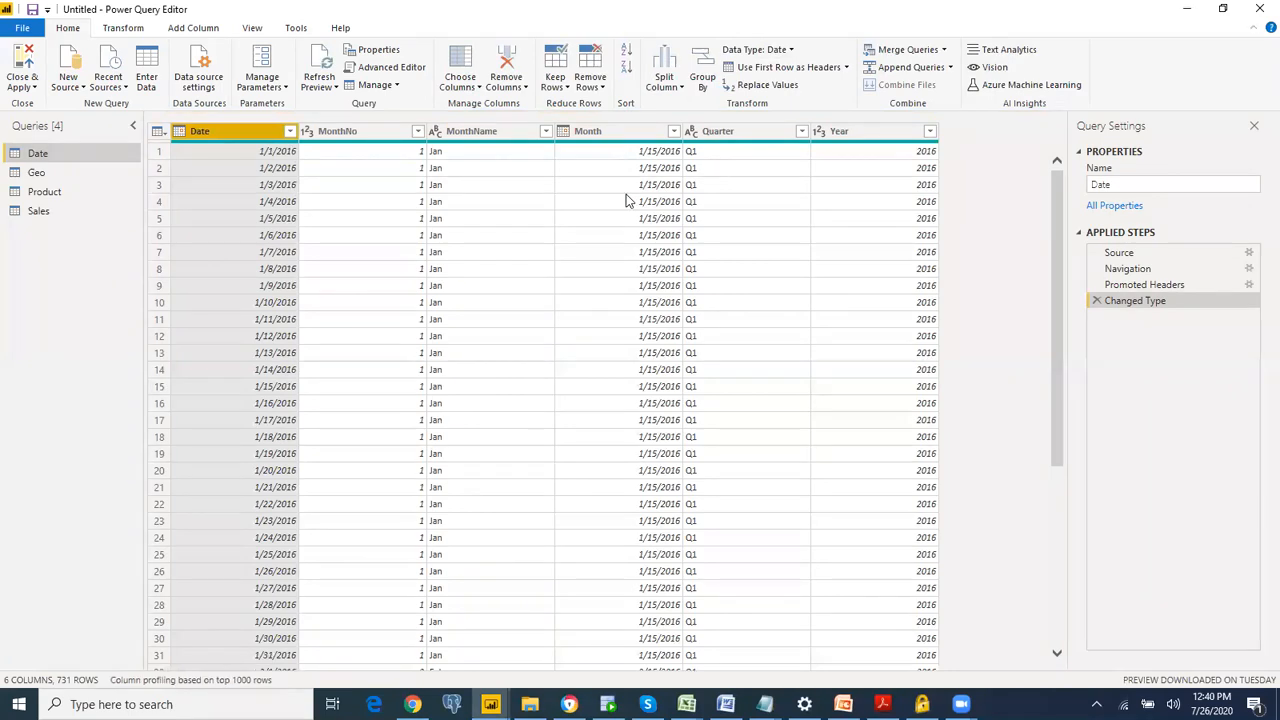
Step: Remove the Month column from the Date query
left_click(599, 140, "ctrl")
left_click(624, 131)
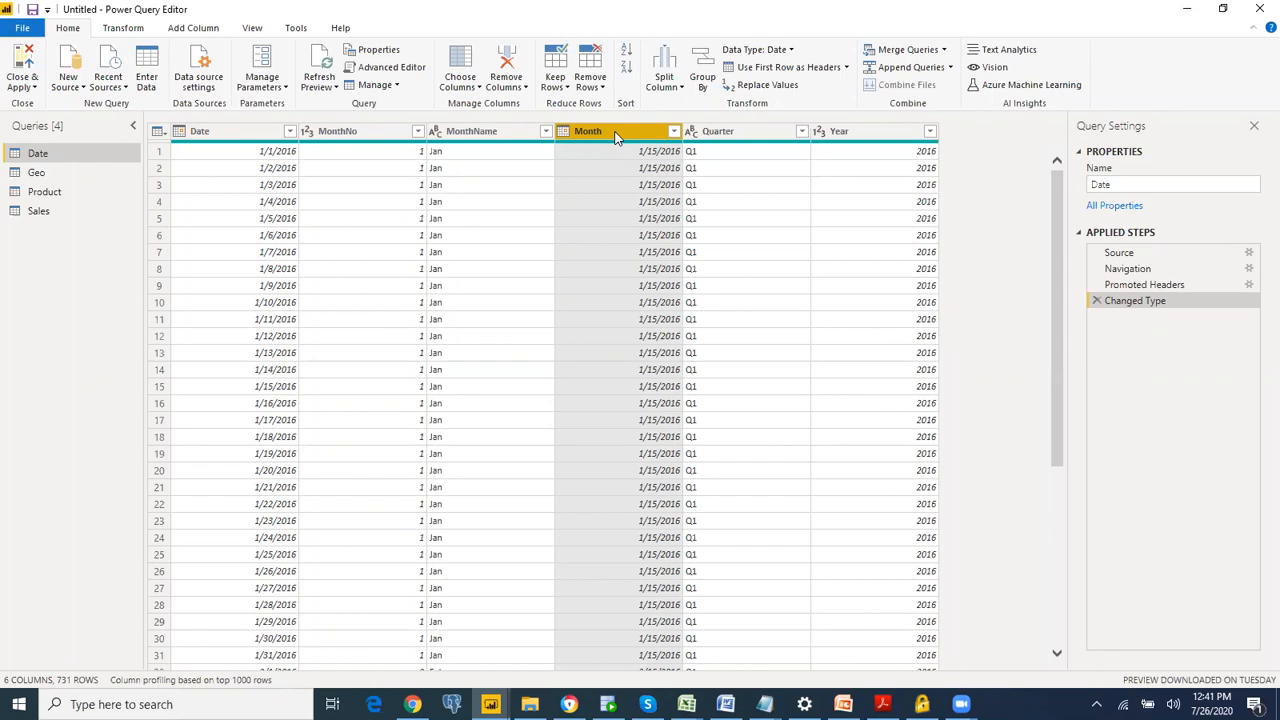
right_click(615, 137)
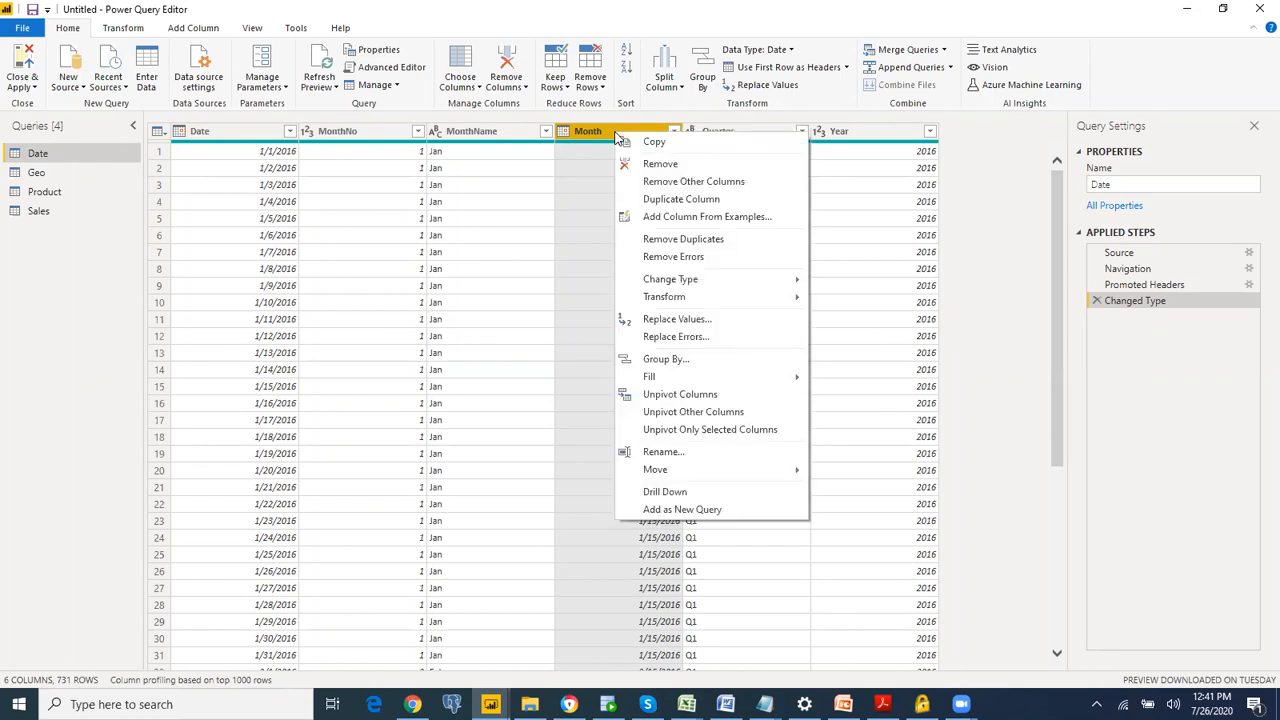
left_click(659, 165)
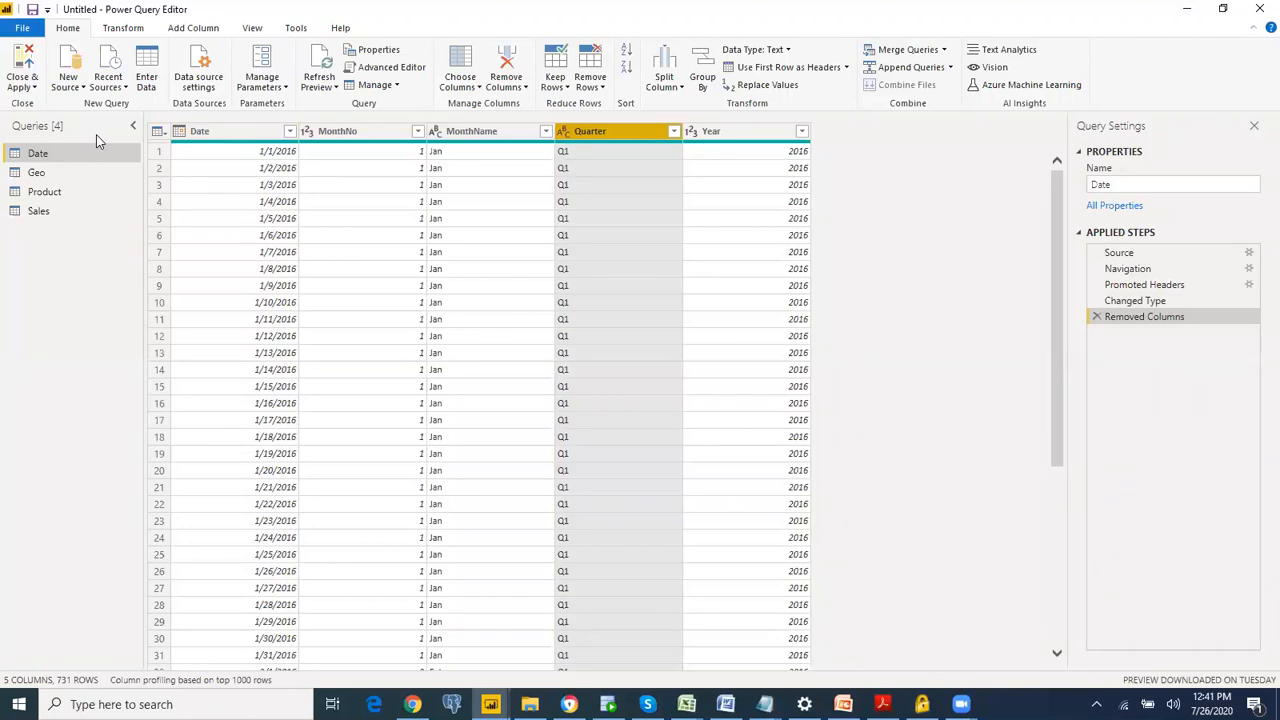
Step: Split the Product column of the Product query at each occurrence of the custom delimiter "-"
left_click(59, 191)
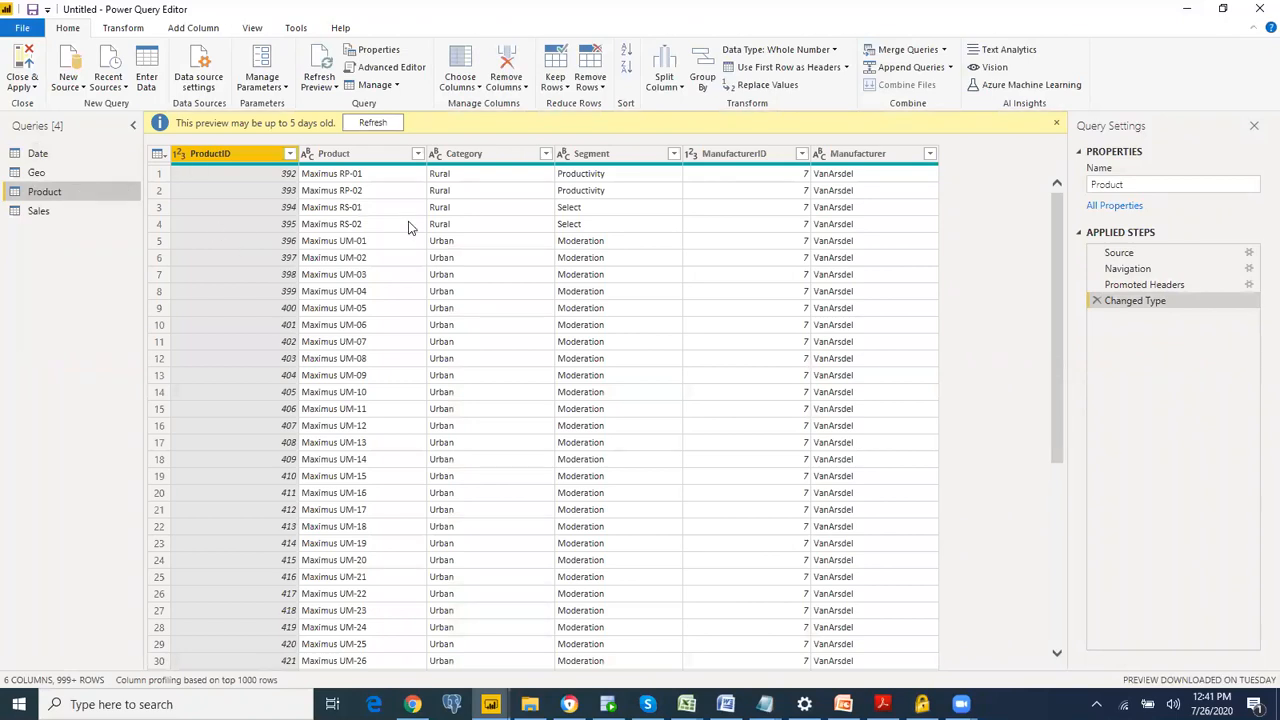
left_click(380, 163)
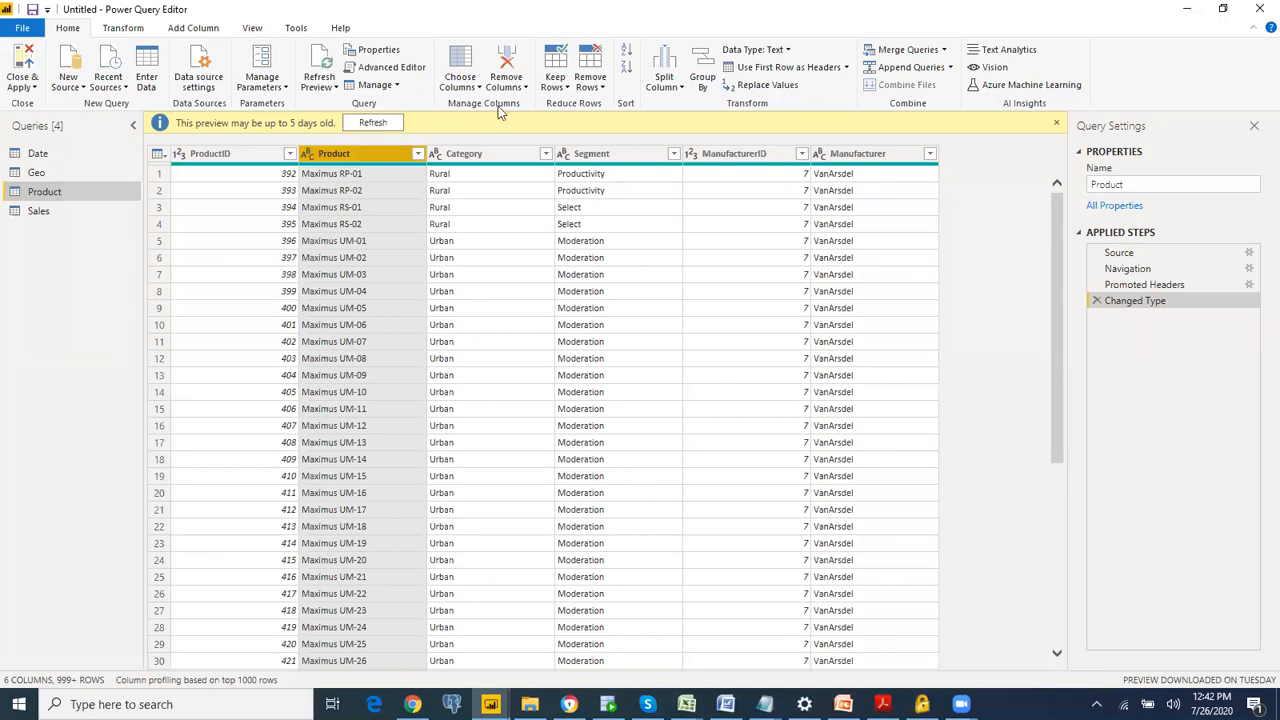
left_click(666, 90)
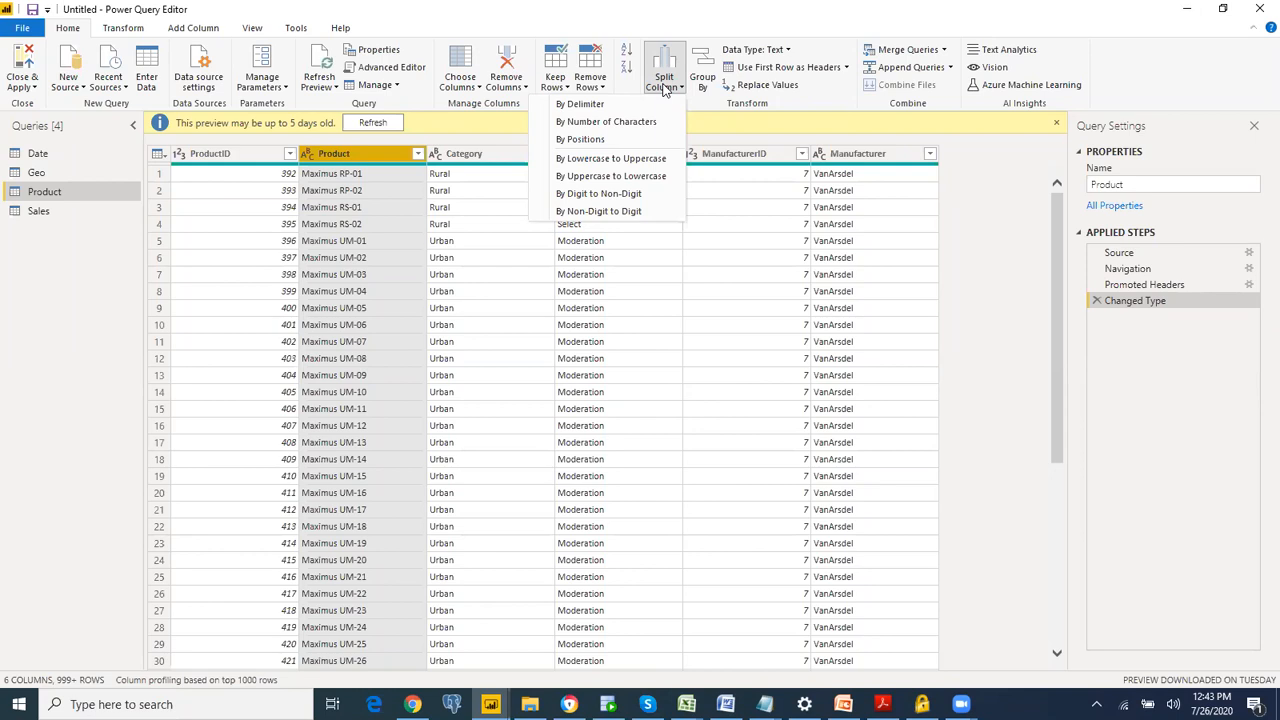
left_click(643, 121)
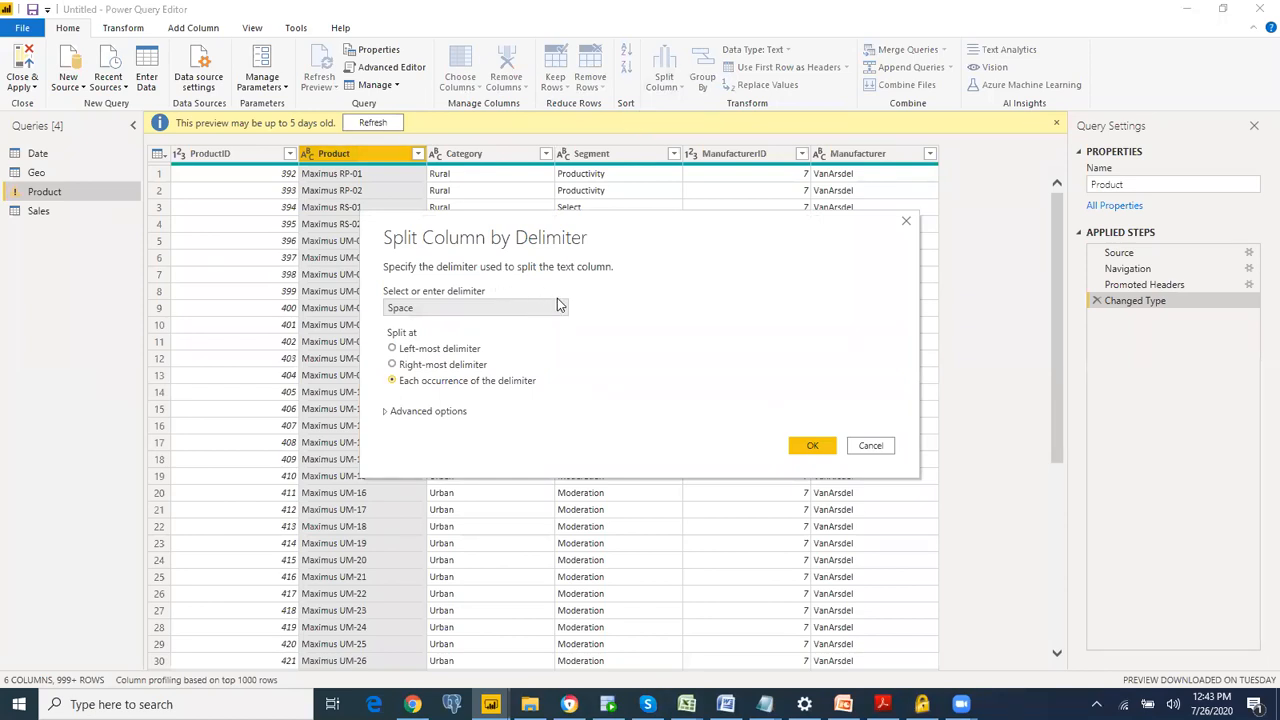
left_click(505, 314)
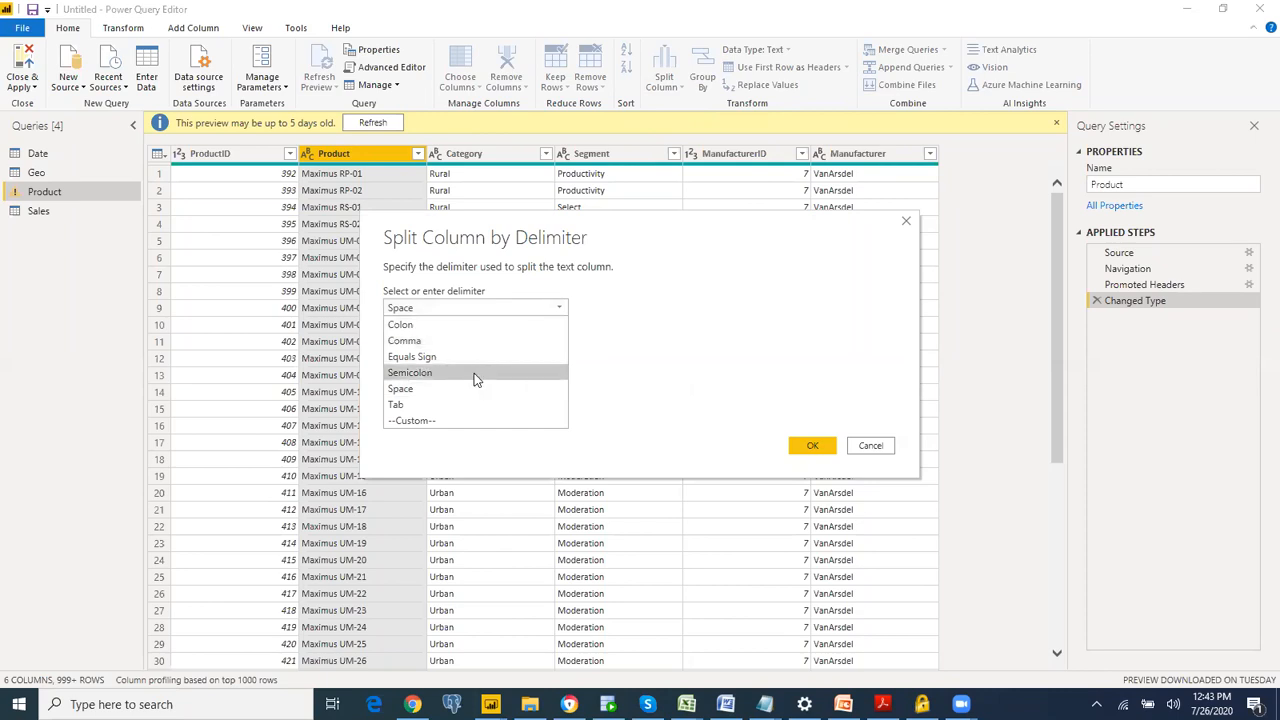
left_click(456, 421)
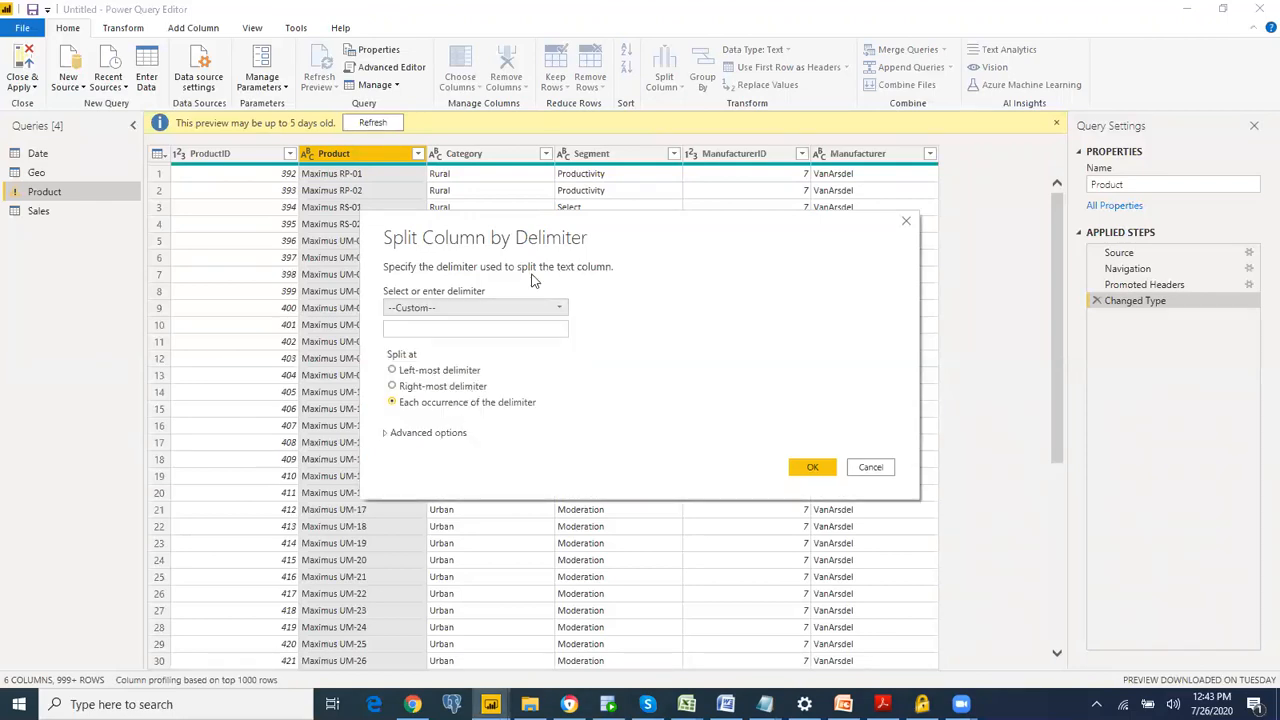
left_click(465, 329)
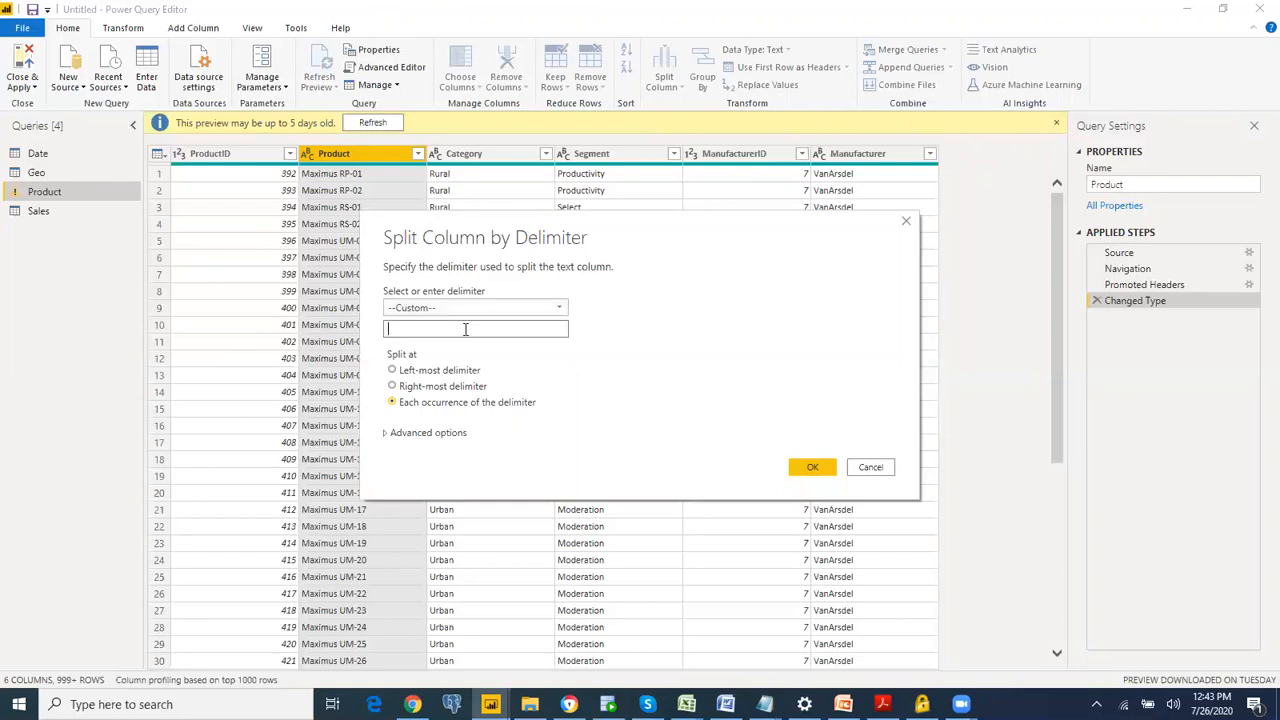
type("-")
left_click(811, 470)
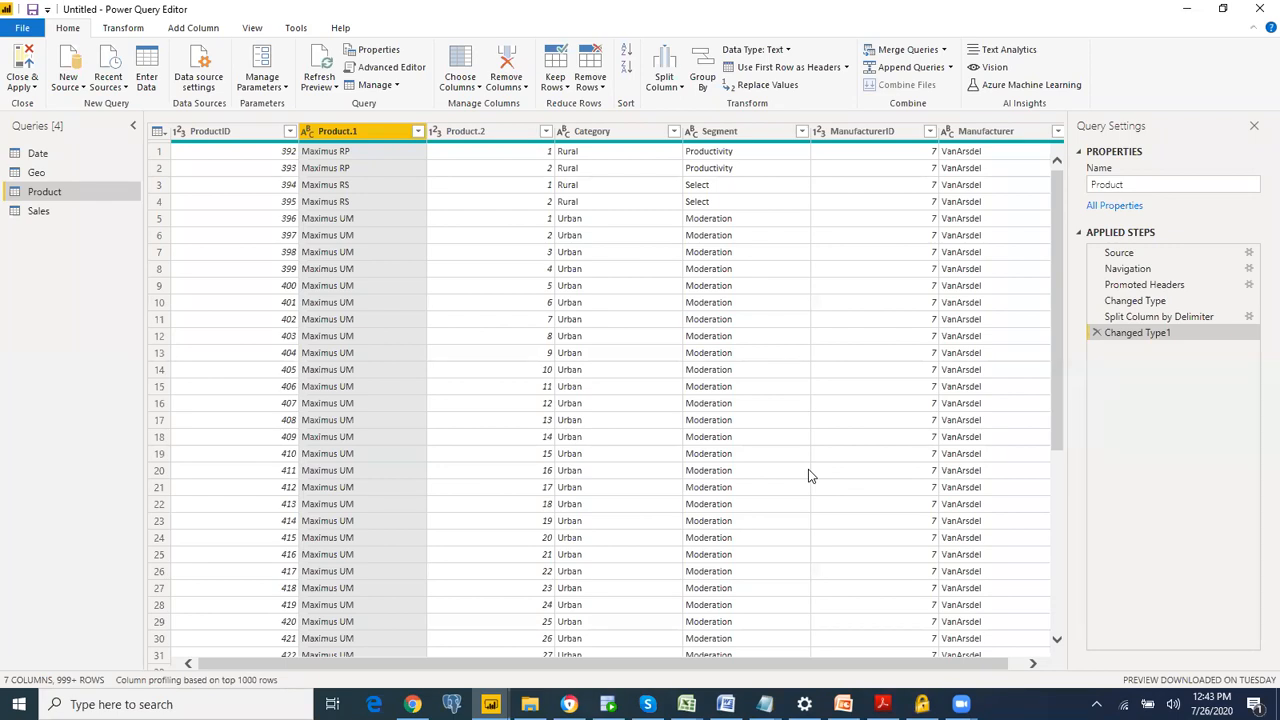
Step: Remove the Product.2 column from the Product query
left_click(477, 131)
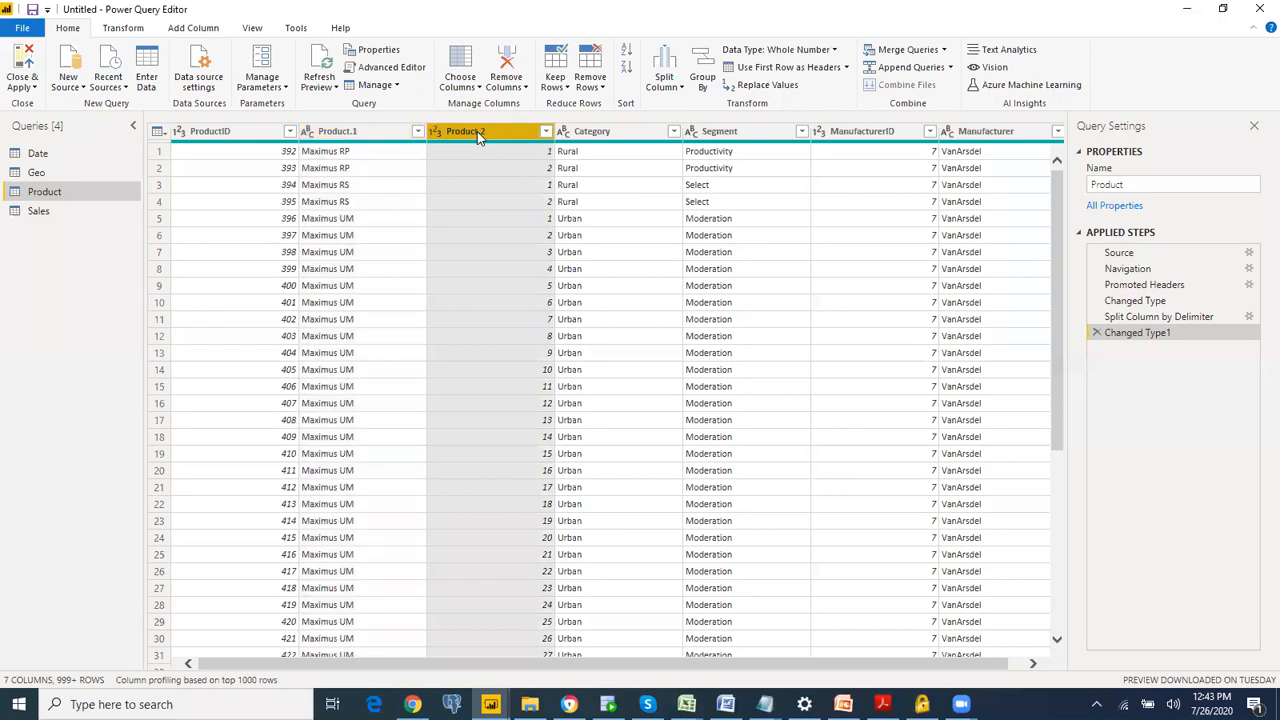
right_click(477, 131)
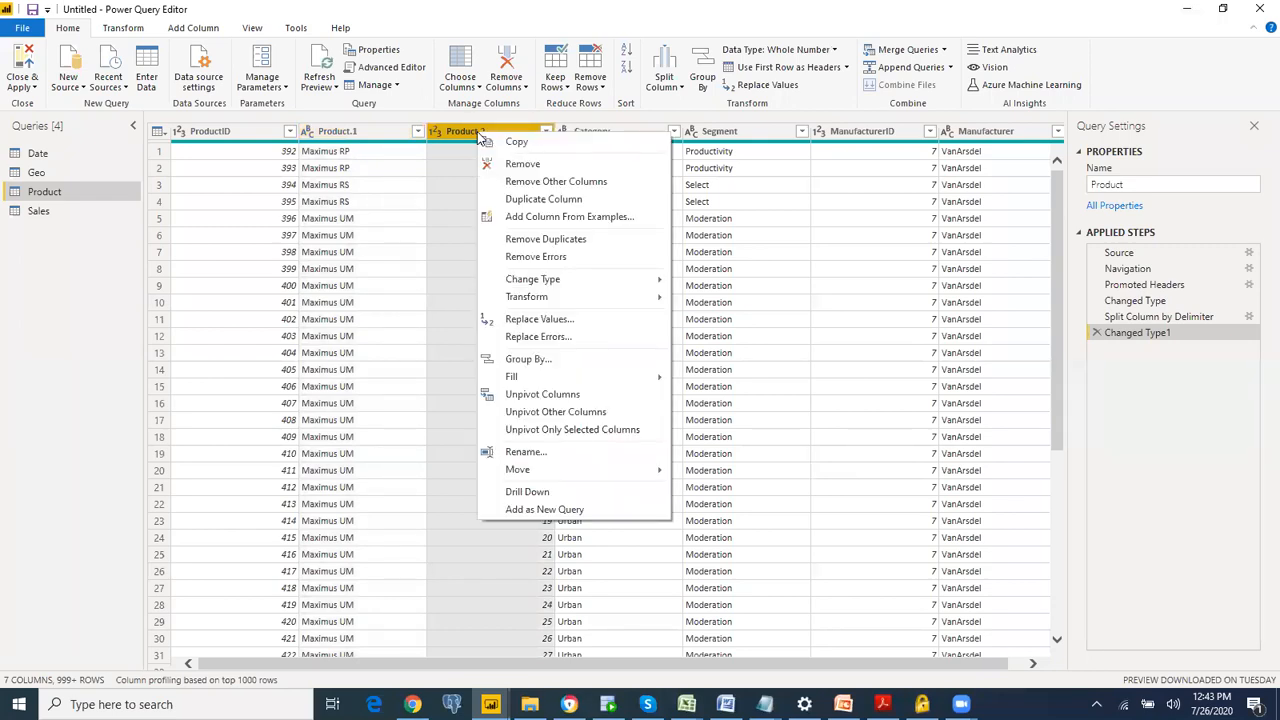
left_click(525, 163)
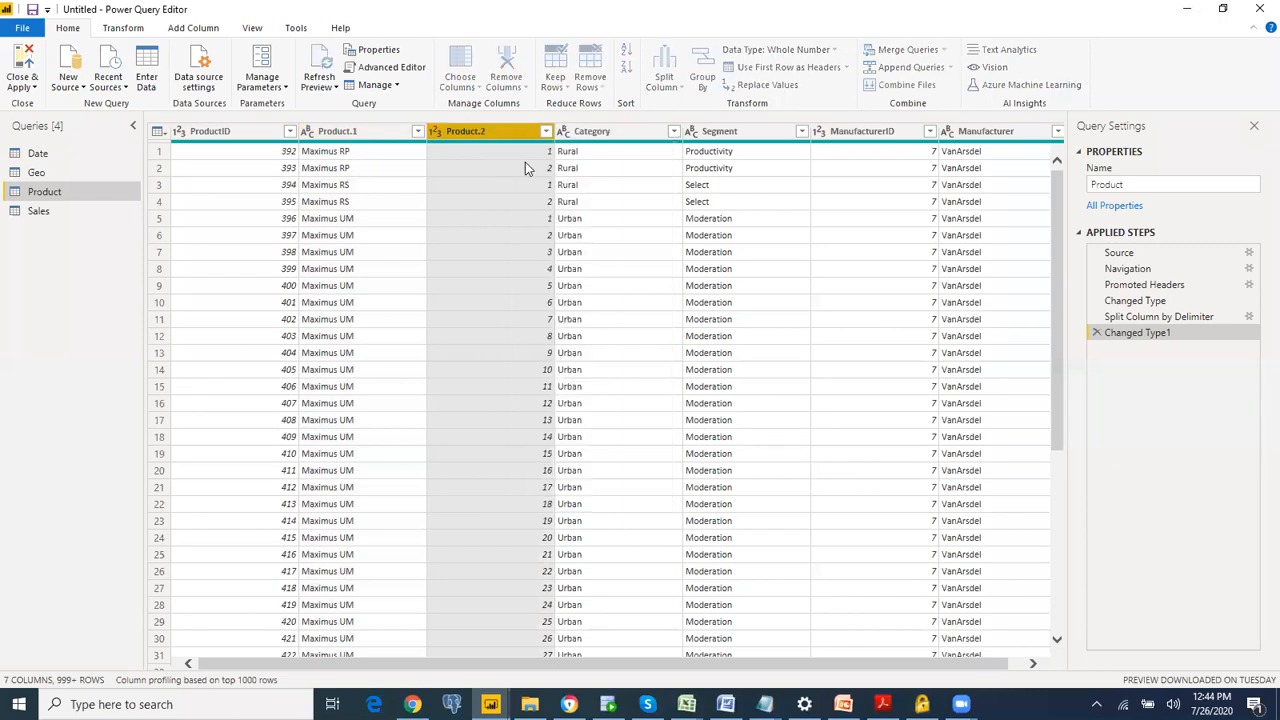
Step: Rename the Product.1 column of the Product query as Product
double_click(351, 134)
left_click(352, 131)
key("BackSpace")
key("BackSpace")
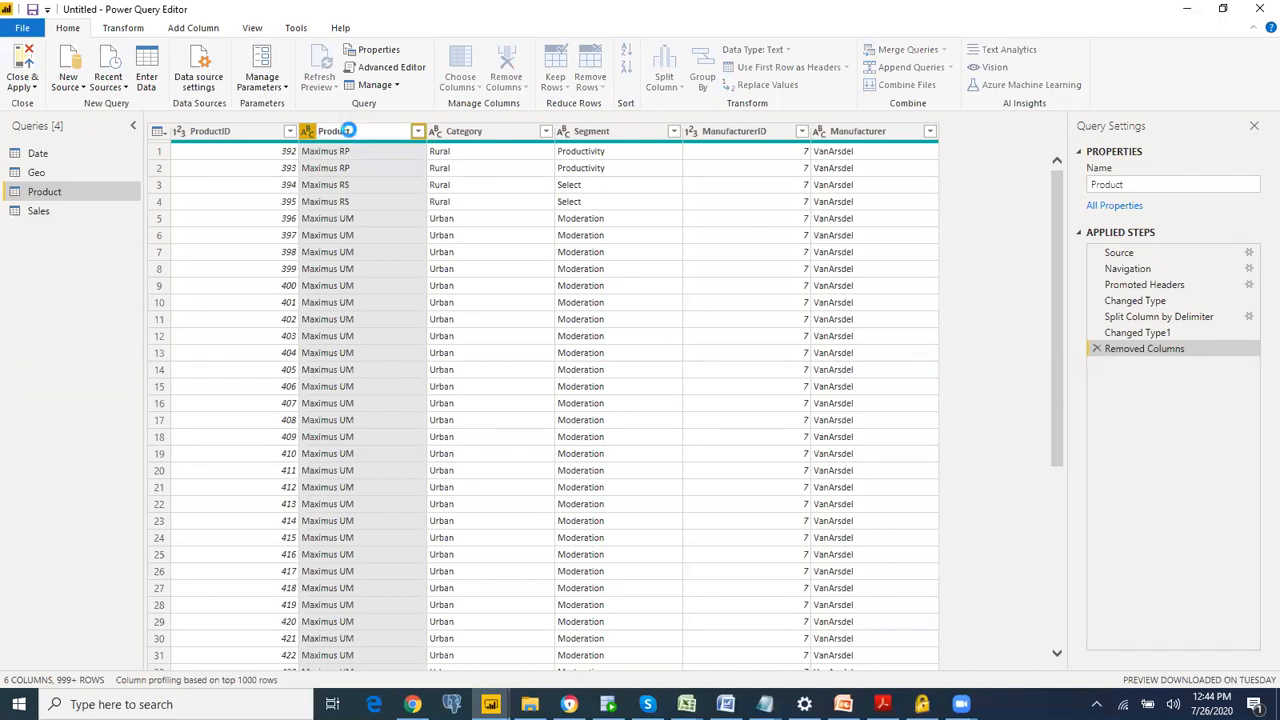
key("Return")
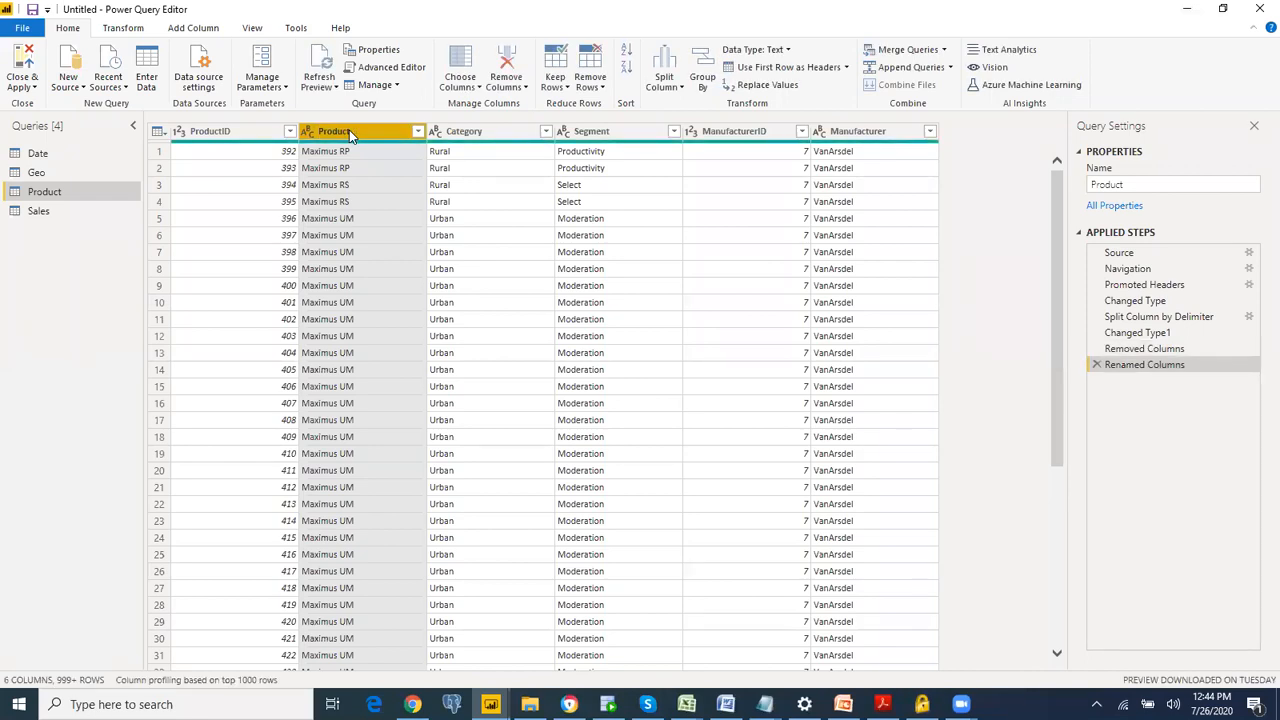
Step: Close Power Query Editor with all query changes applied, and open the list of relationships between the loaded tables
left_click(26, 88)
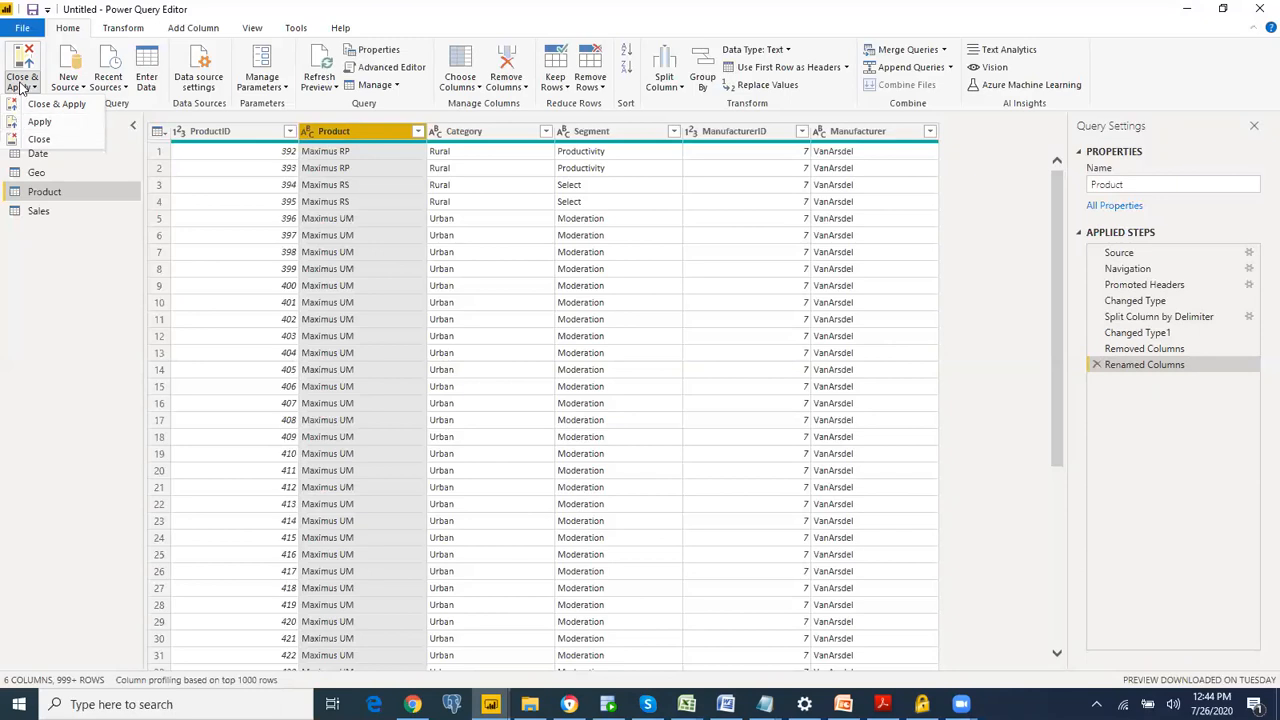
left_click(18, 88)
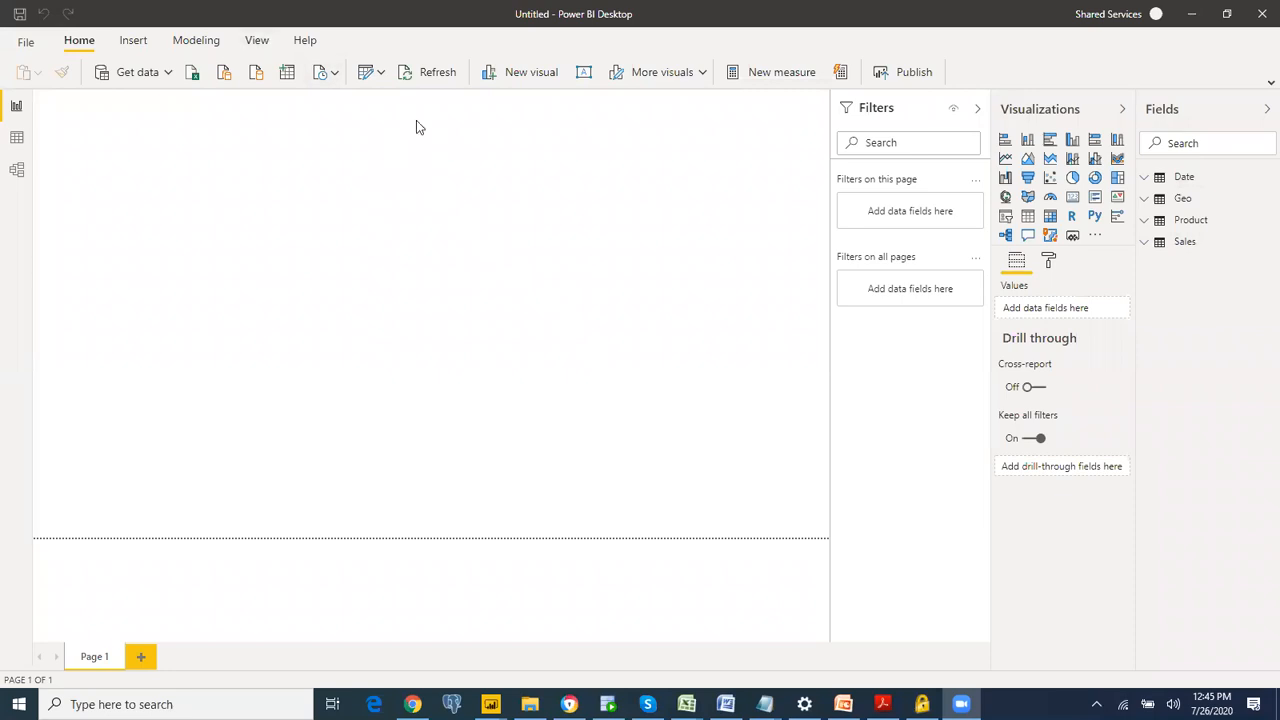
left_click(198, 44)
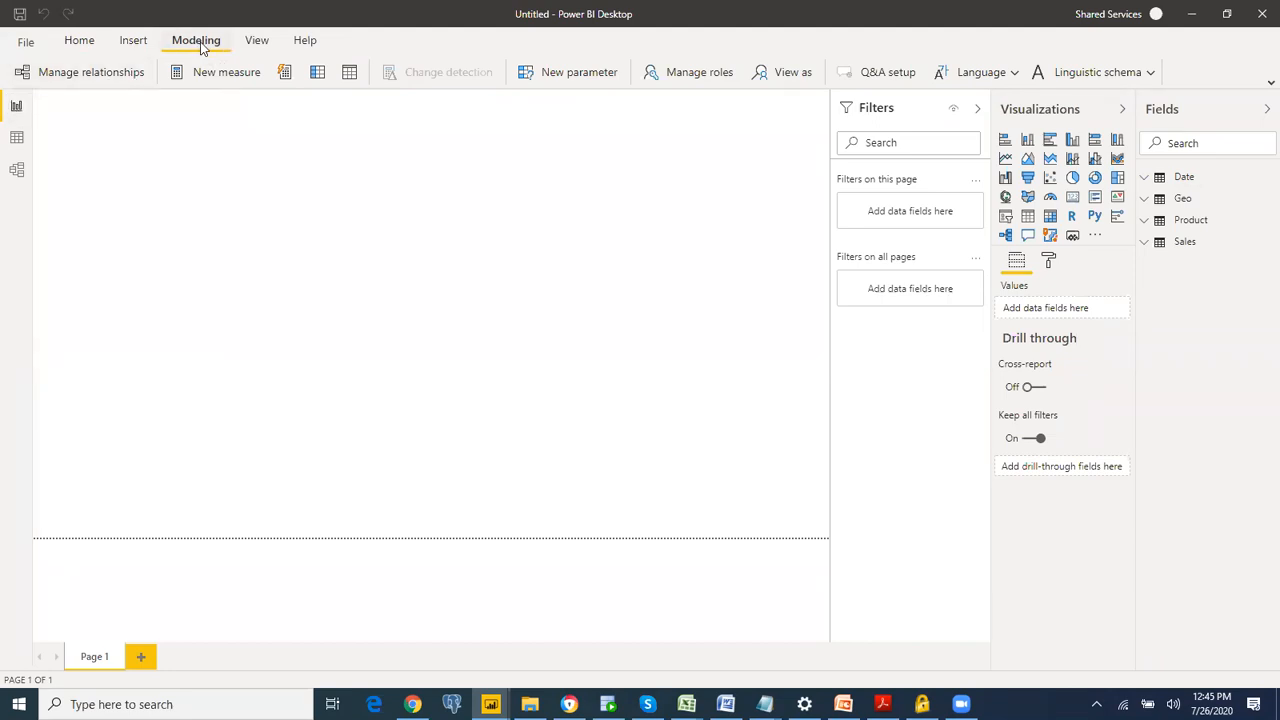
left_click(108, 76)
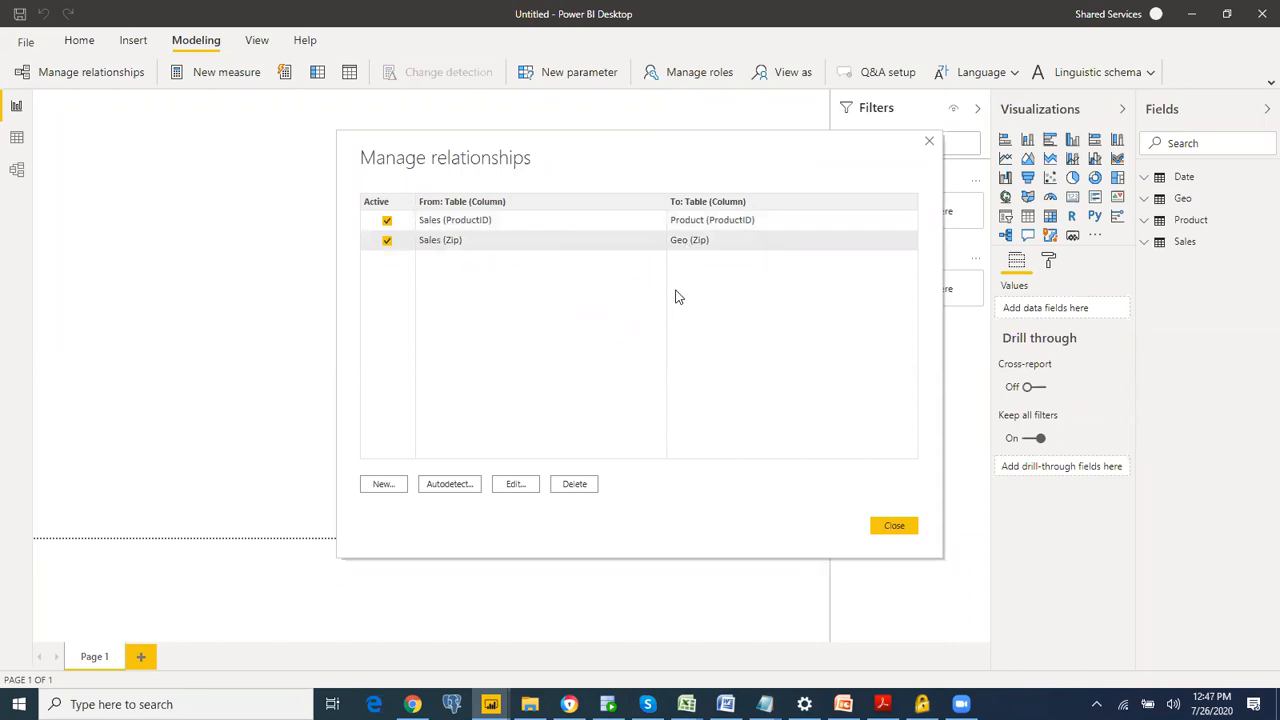
Step: Create an active many-to-one relationship from the Date column of Sales to the Date column of Date, and close the relationships list
left_click(383, 484)
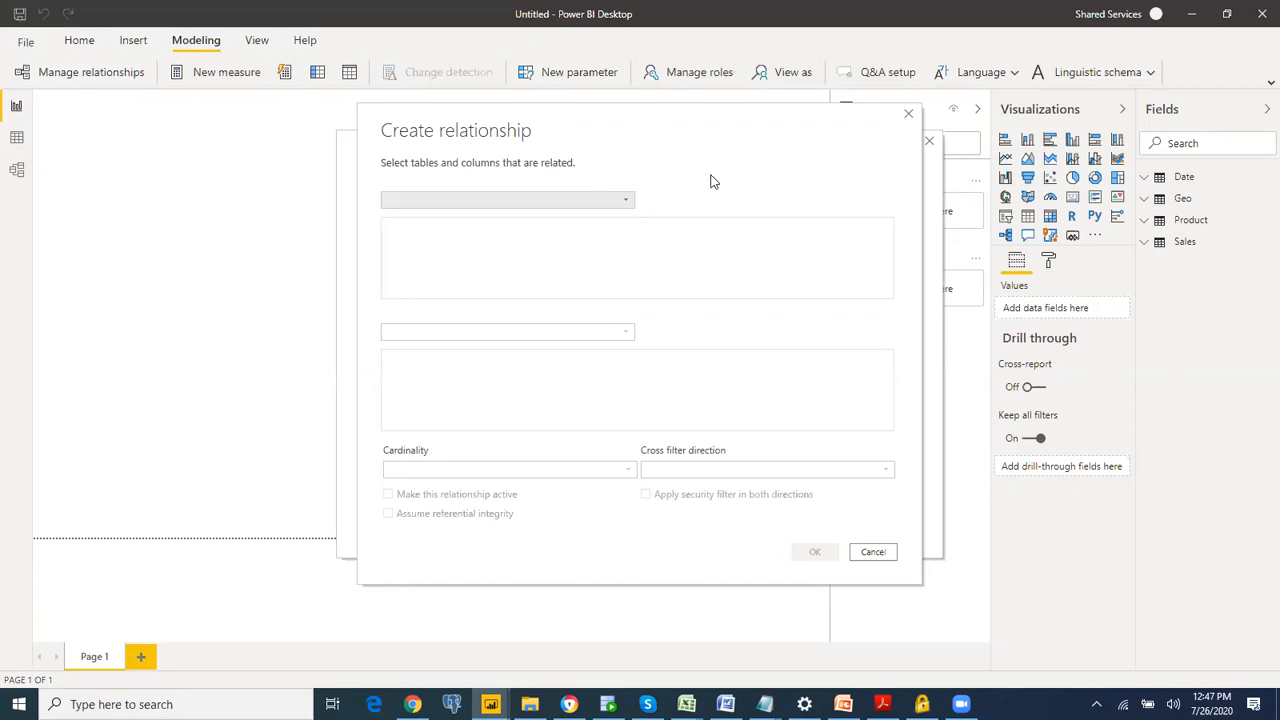
left_click(573, 200)
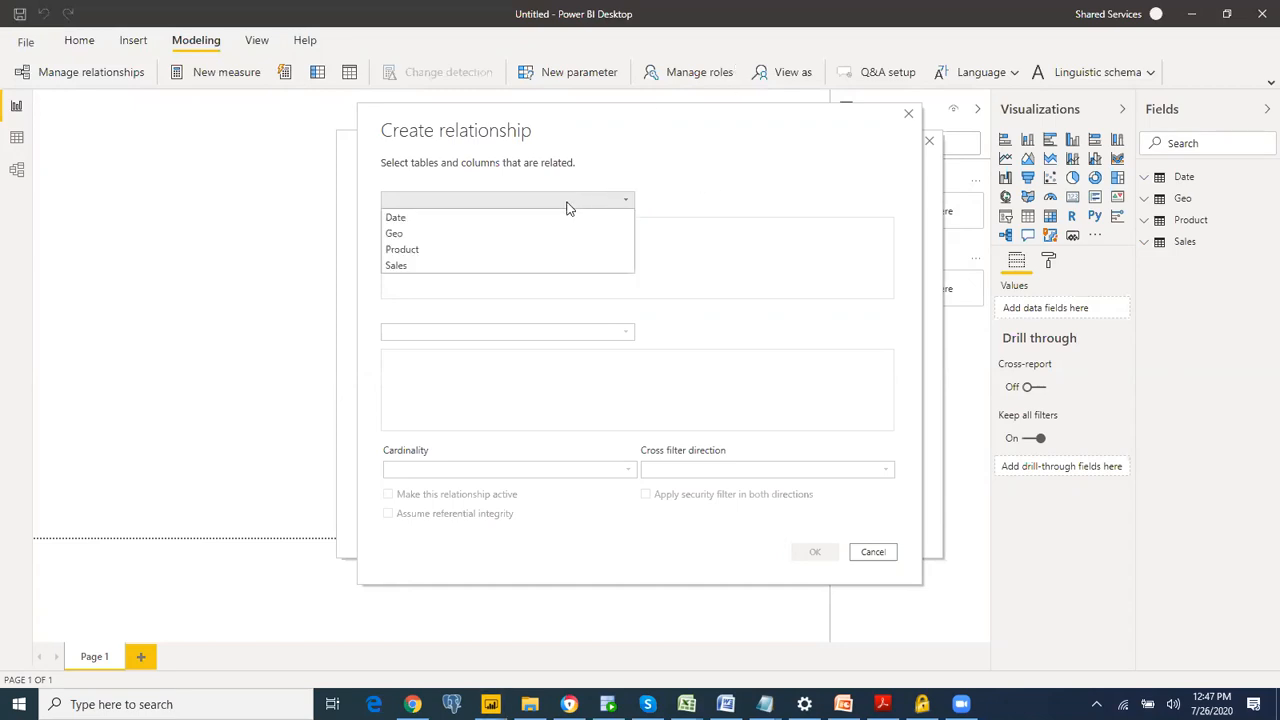
left_click(484, 263)
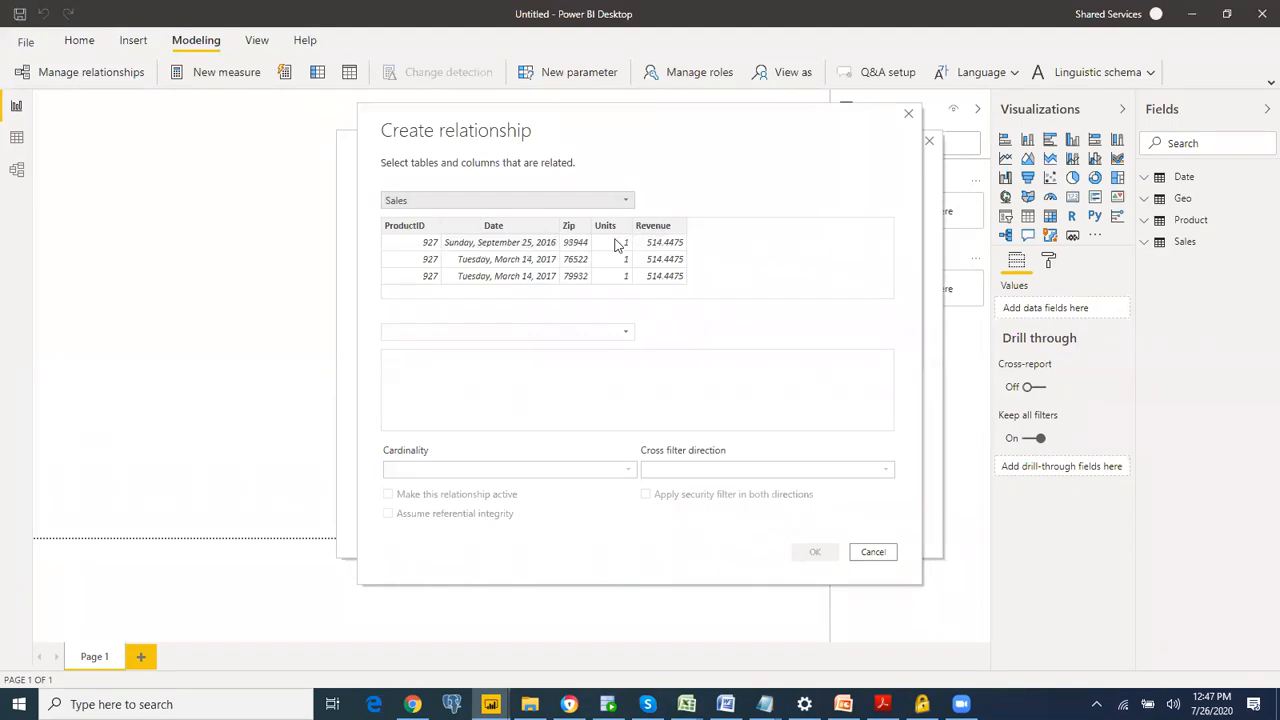
left_click(490, 227)
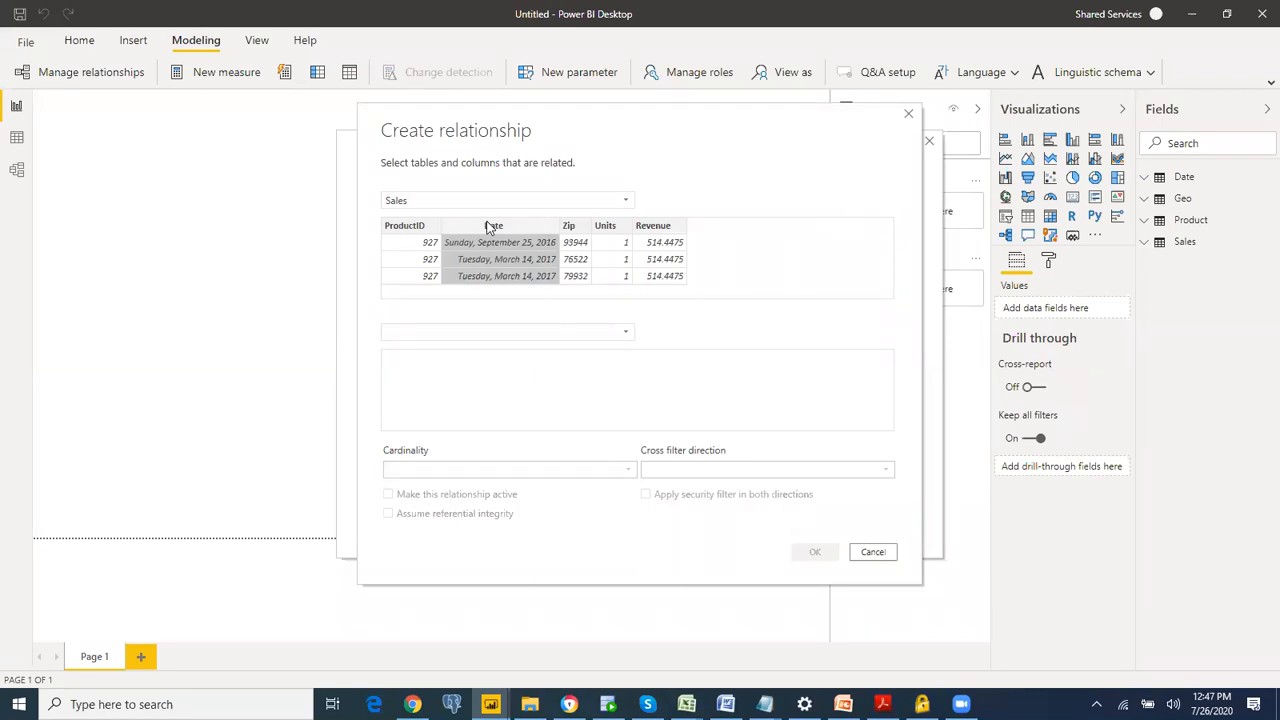
left_click(469, 332)
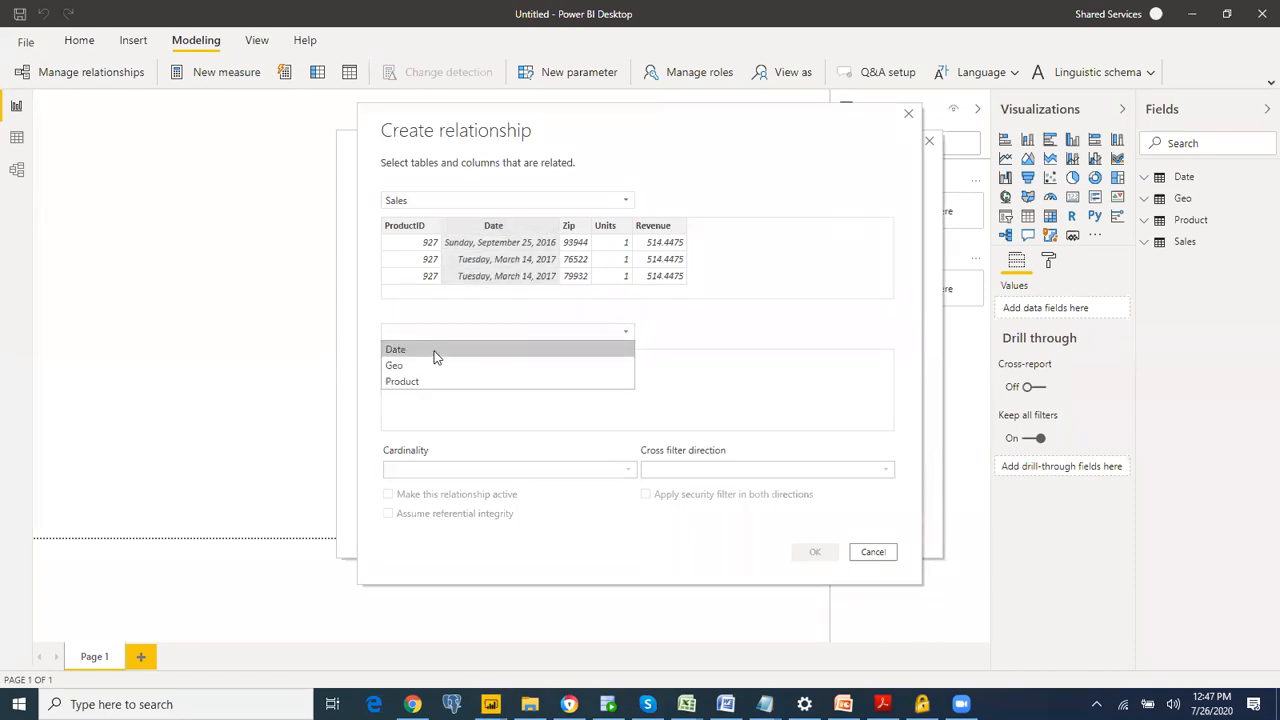
left_click(435, 352)
left_click(433, 362)
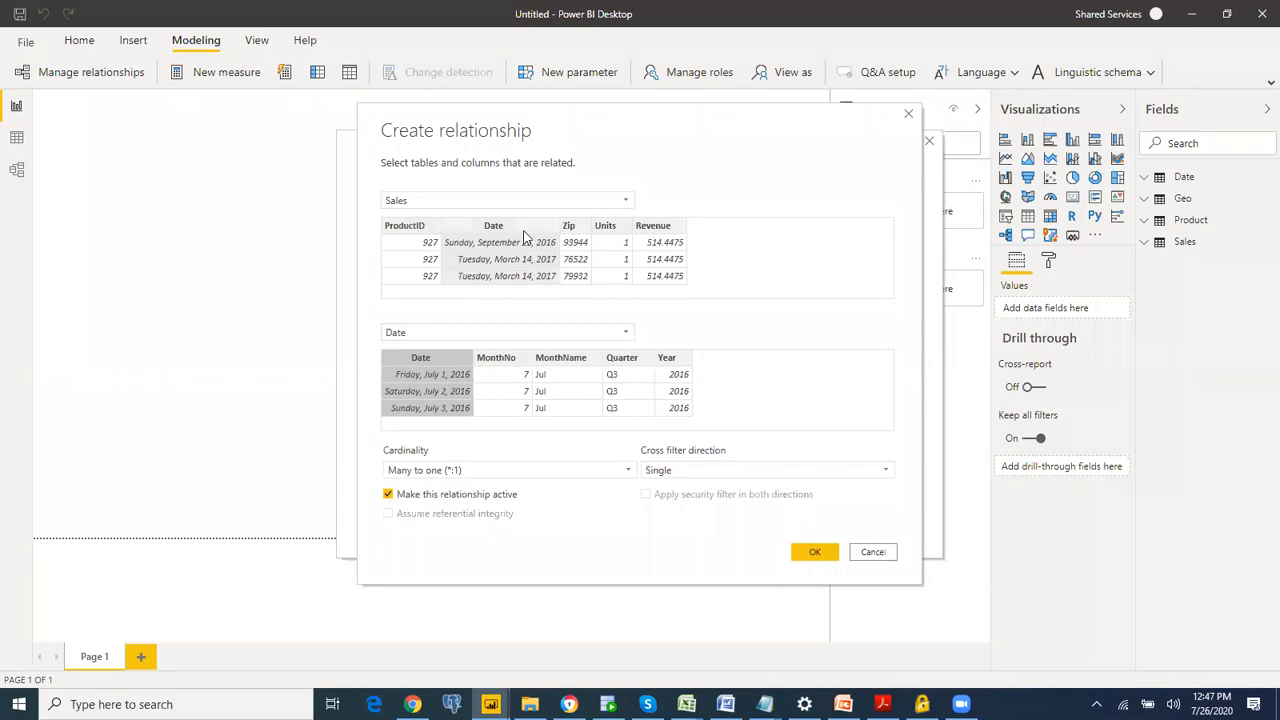
left_click(807, 553)
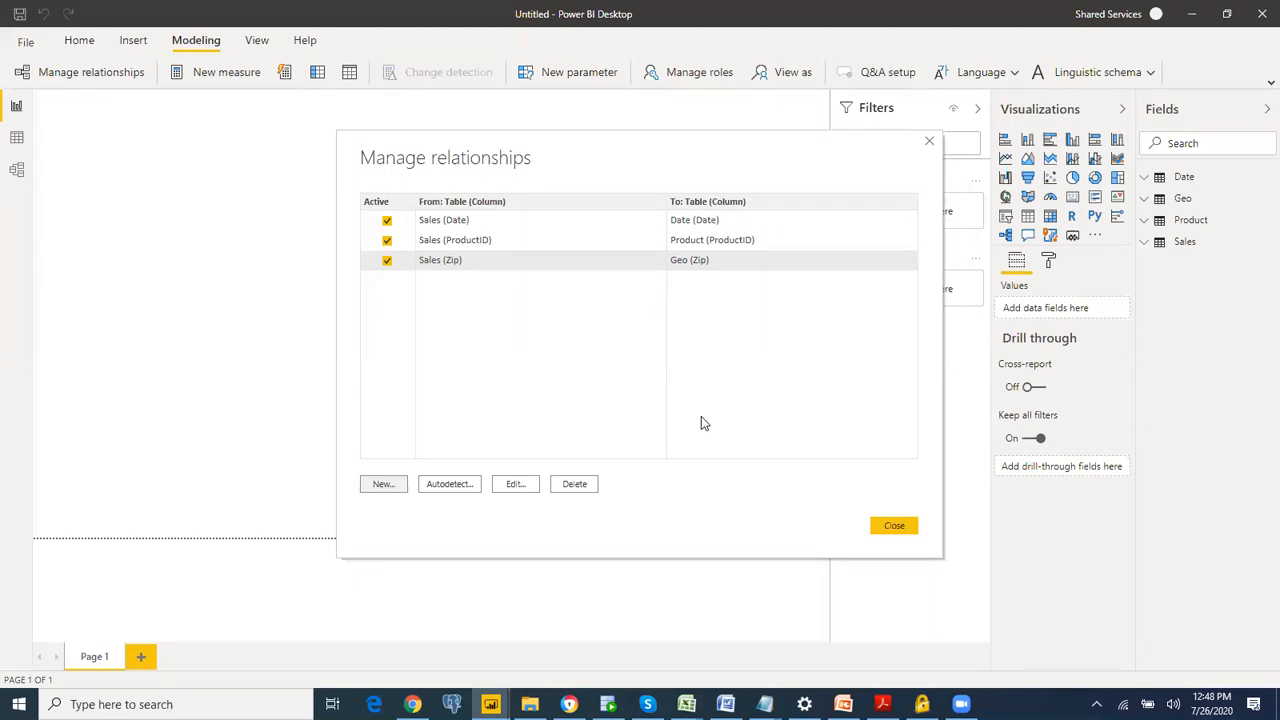
left_click(892, 526)
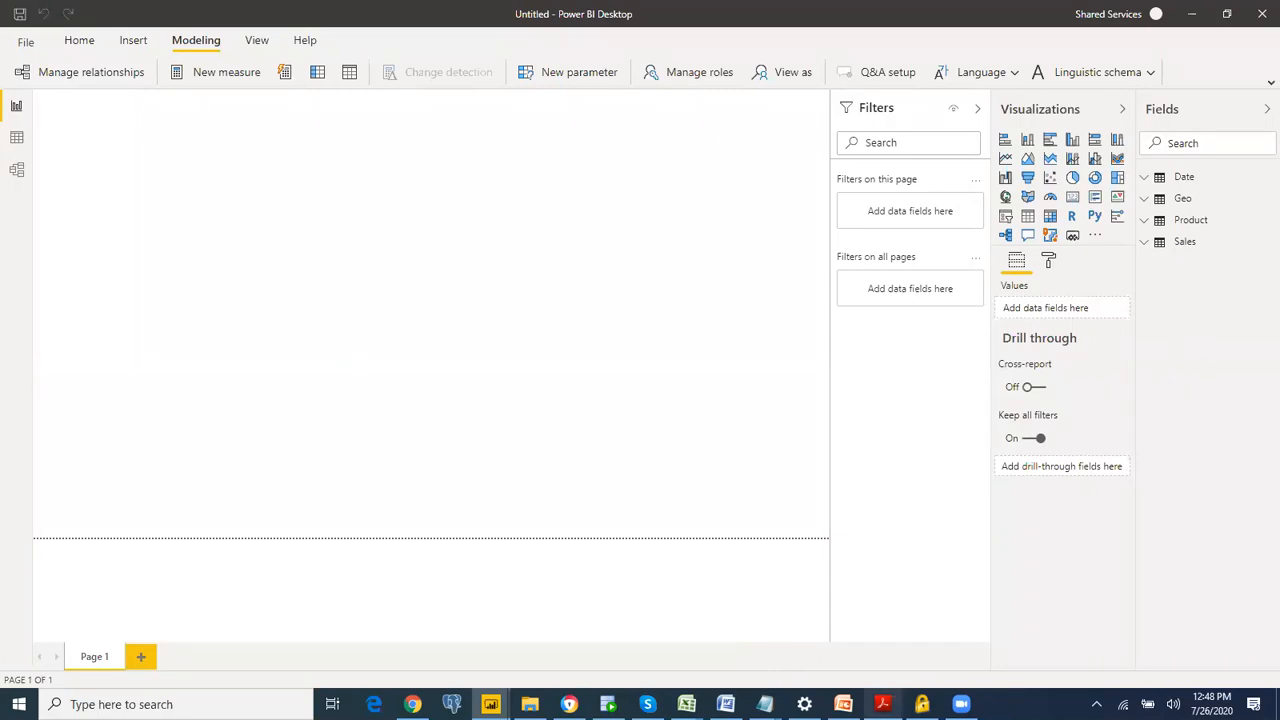
Step: Switch to the DIAH.pdf lab guide in Adobe Acrobat Reader and find the Create Report section on page 10
left_click(882, 704)
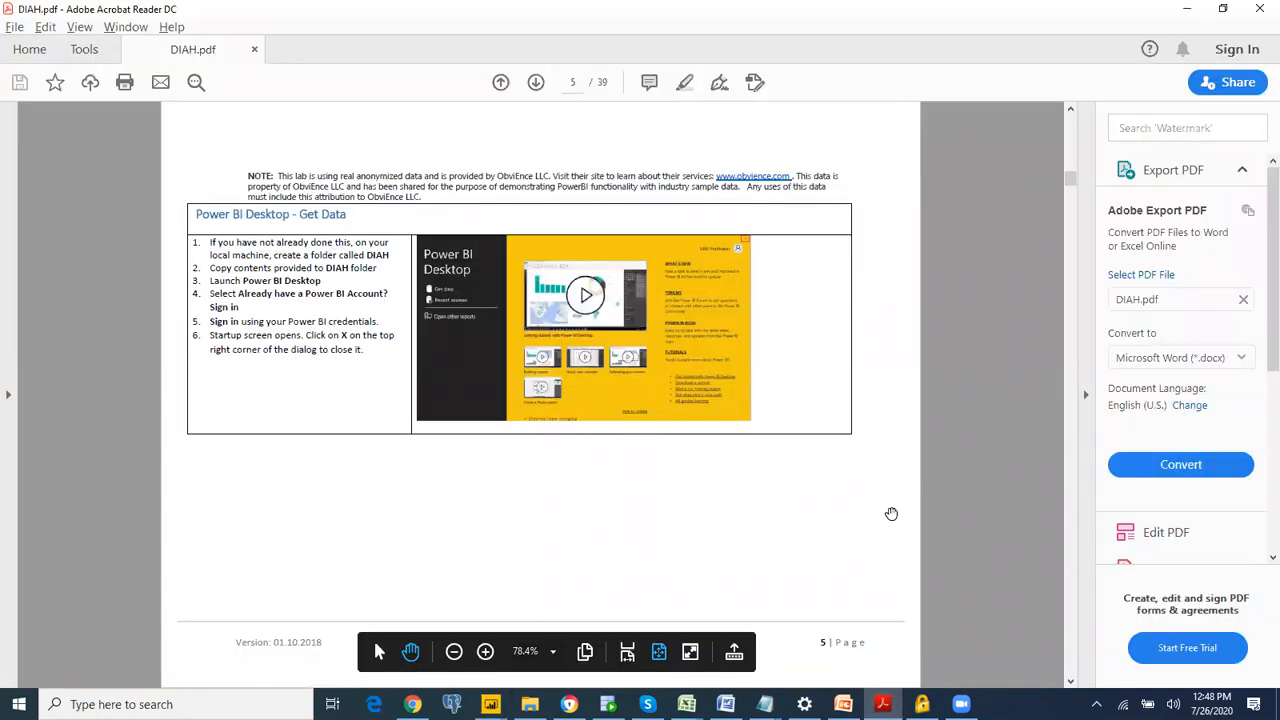
scroll(891, 513, "down", 2)
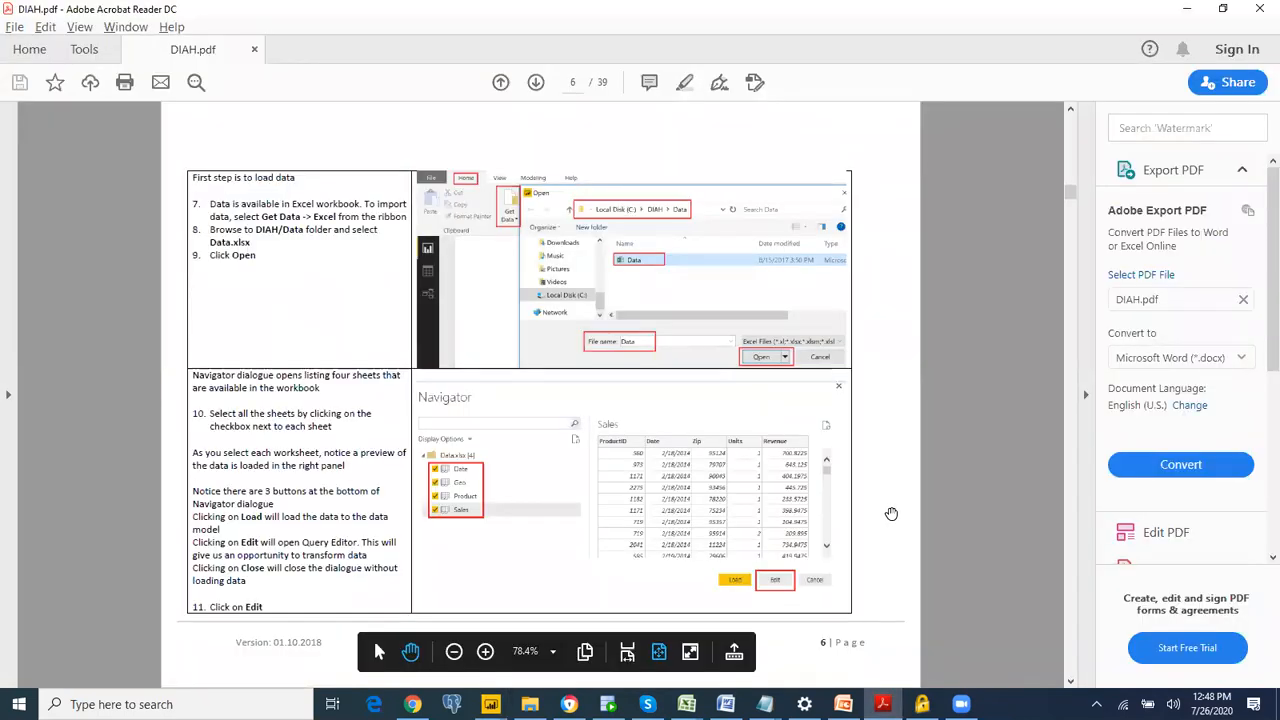
scroll(891, 513, "down", 4)
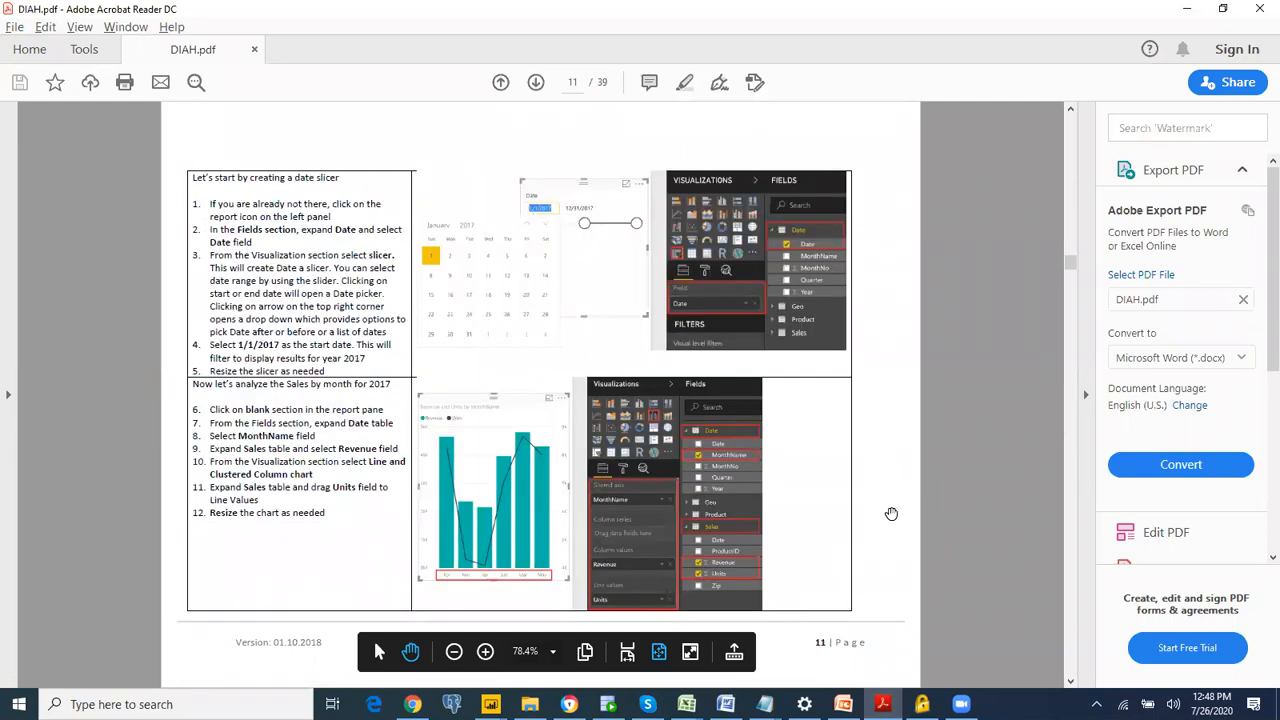
scroll(891, 513, "up", 2)
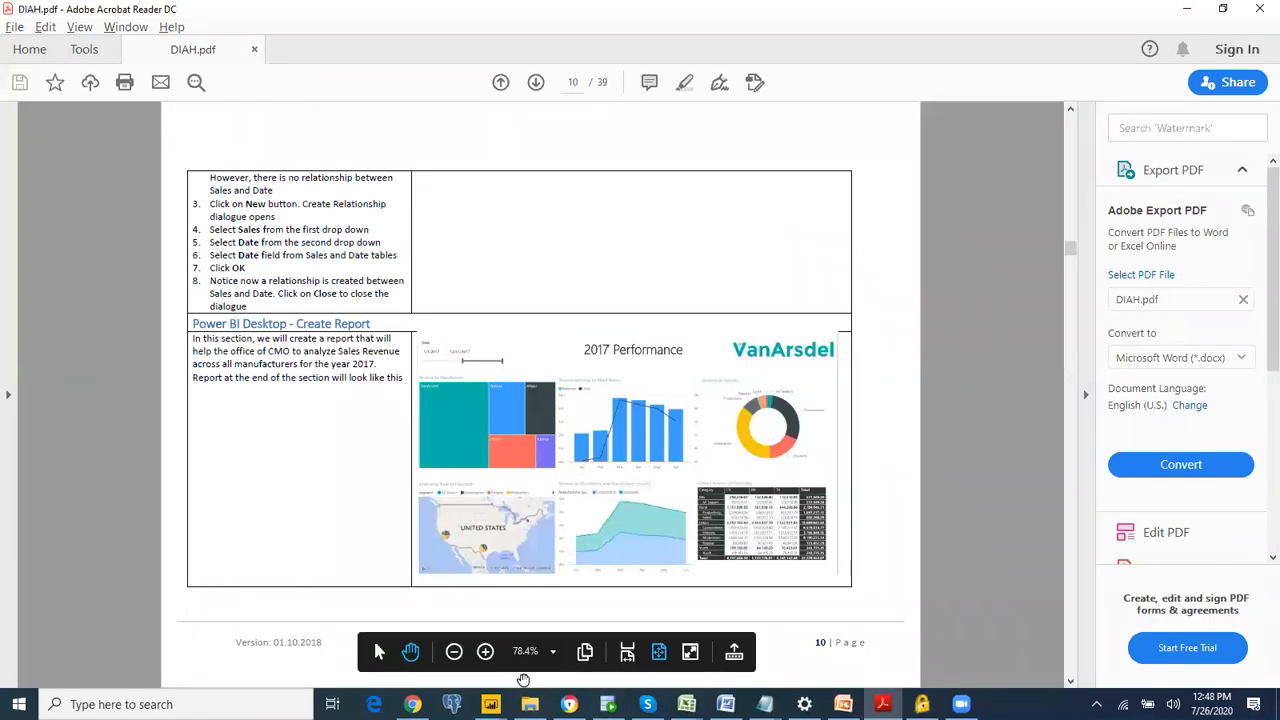
Step: Switch to Power BI Desktop, look at the T4C report and the untitled report, and return to the DIAH.pdf guide in Acrobat Reader
mouse_move(490, 704)
left_click(410, 638)
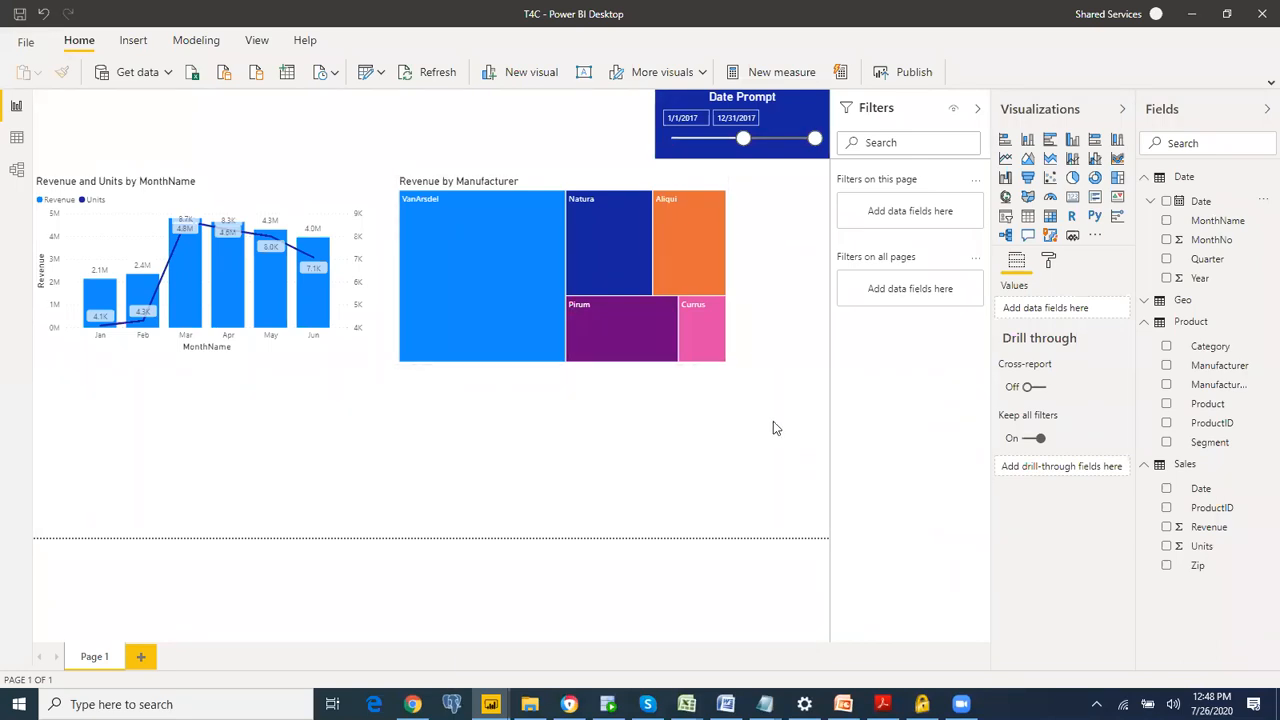
mouse_move(490, 704)
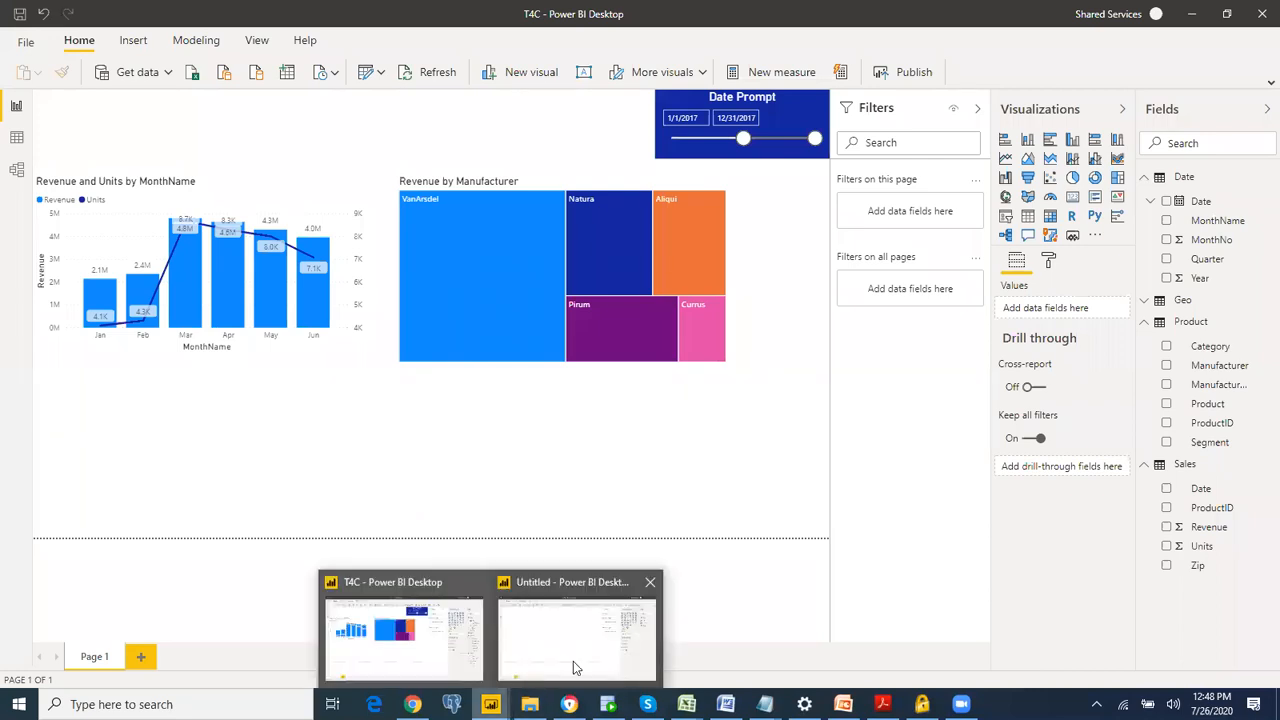
left_click(578, 663)
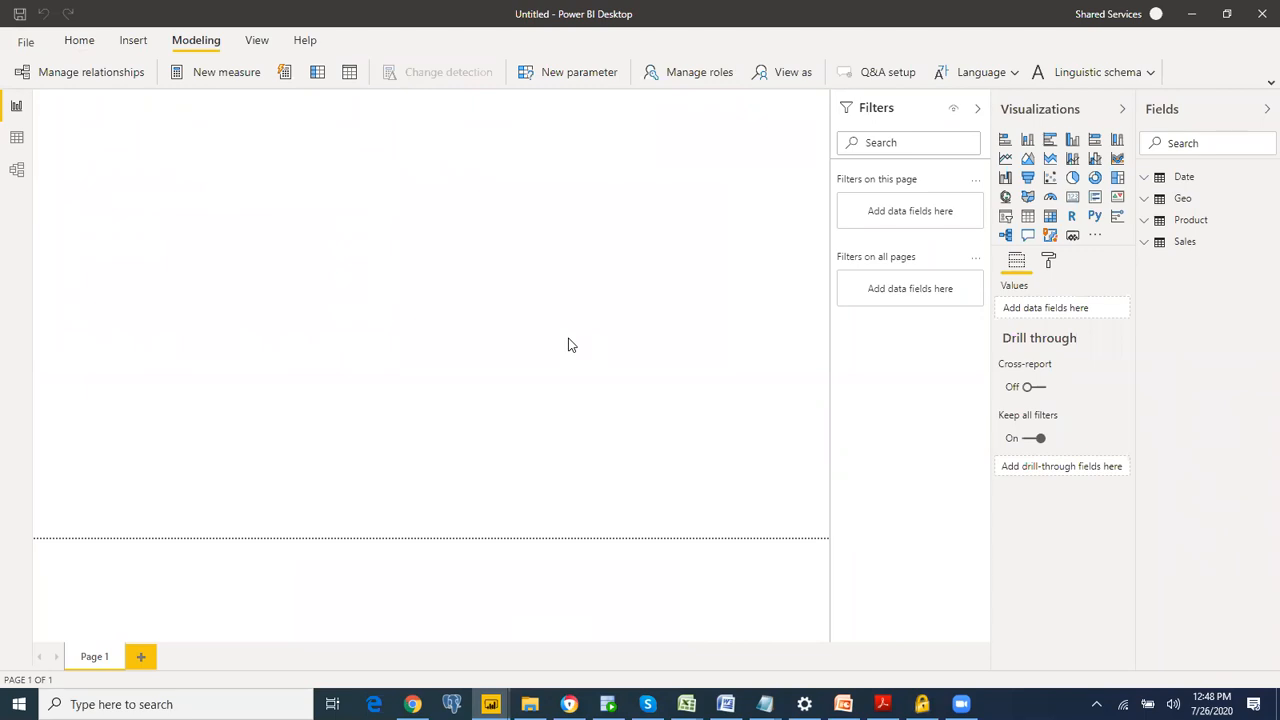
key("alt+Tab")
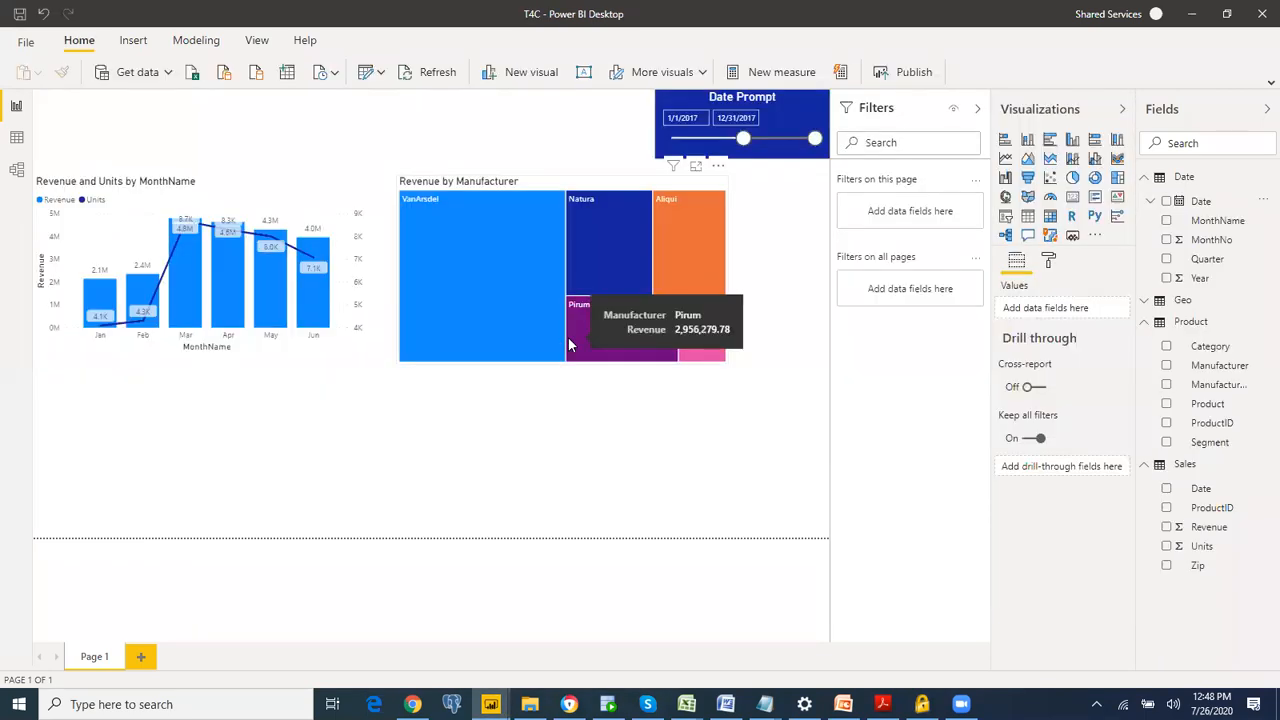
key("alt+Tab")
key("Tab")
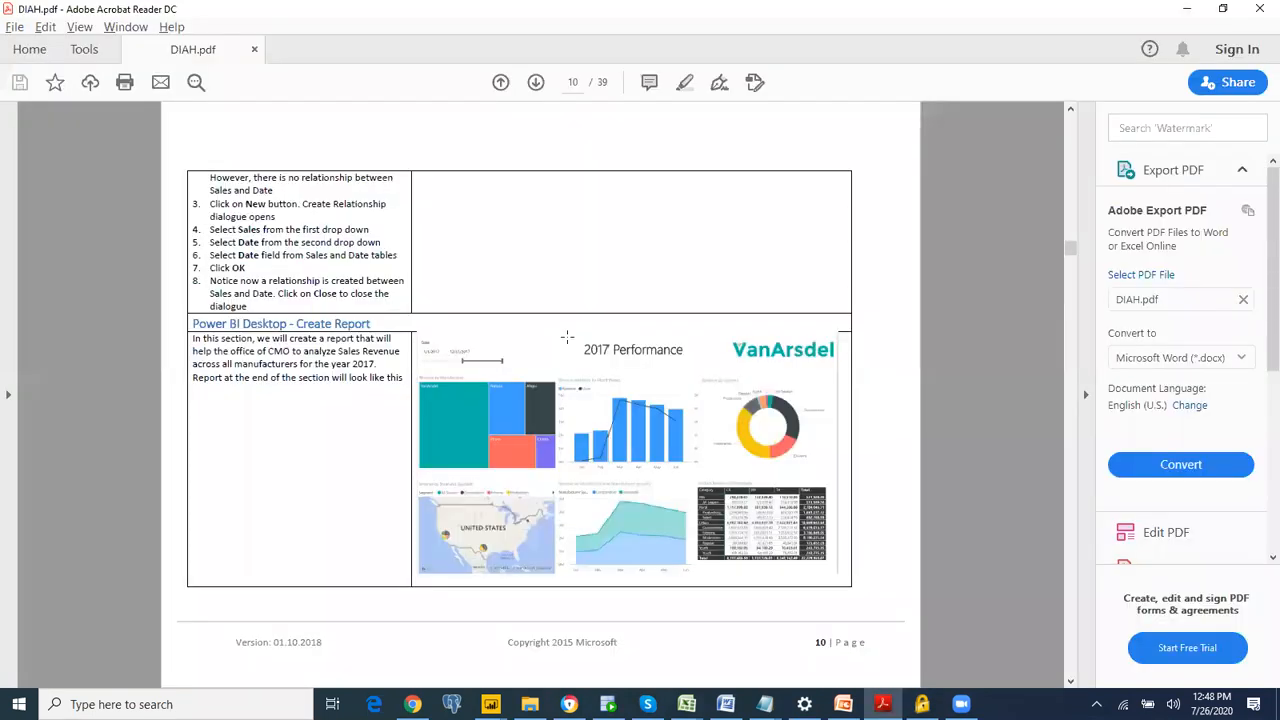
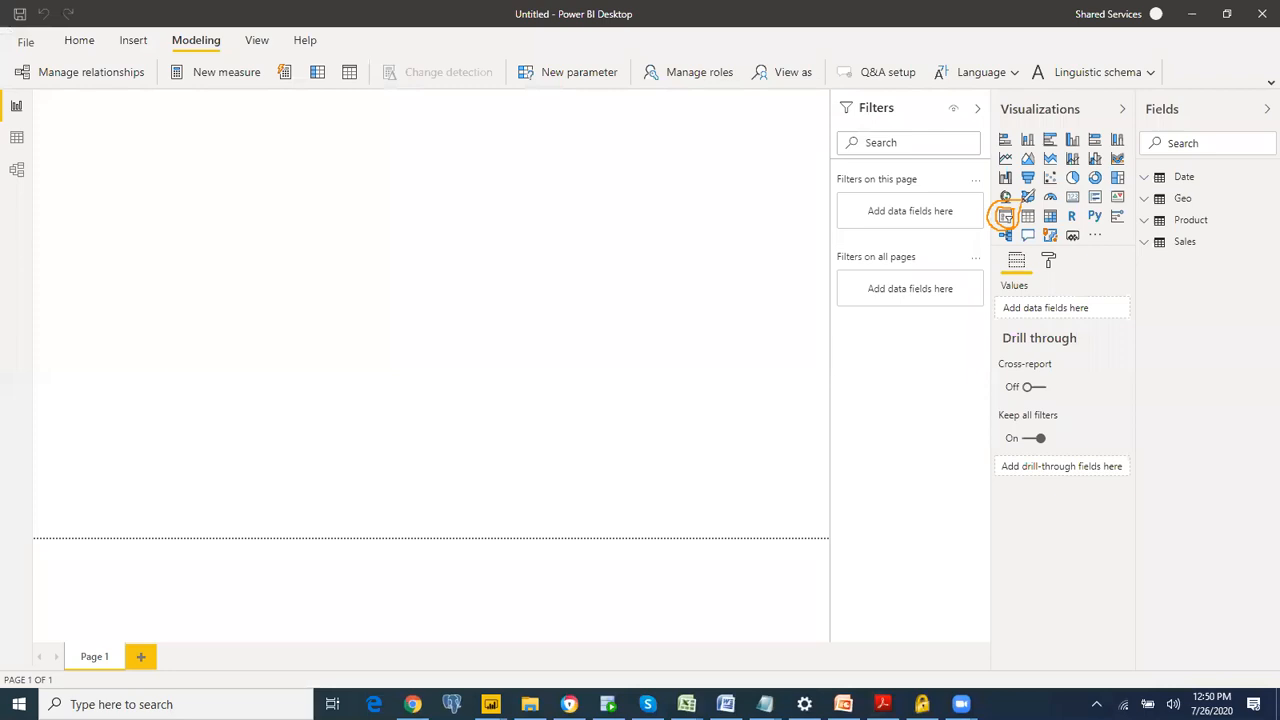
Step: Add a slicer on the Date field of the Date table and set its start date to 1/1/2017
left_click(1006, 219)
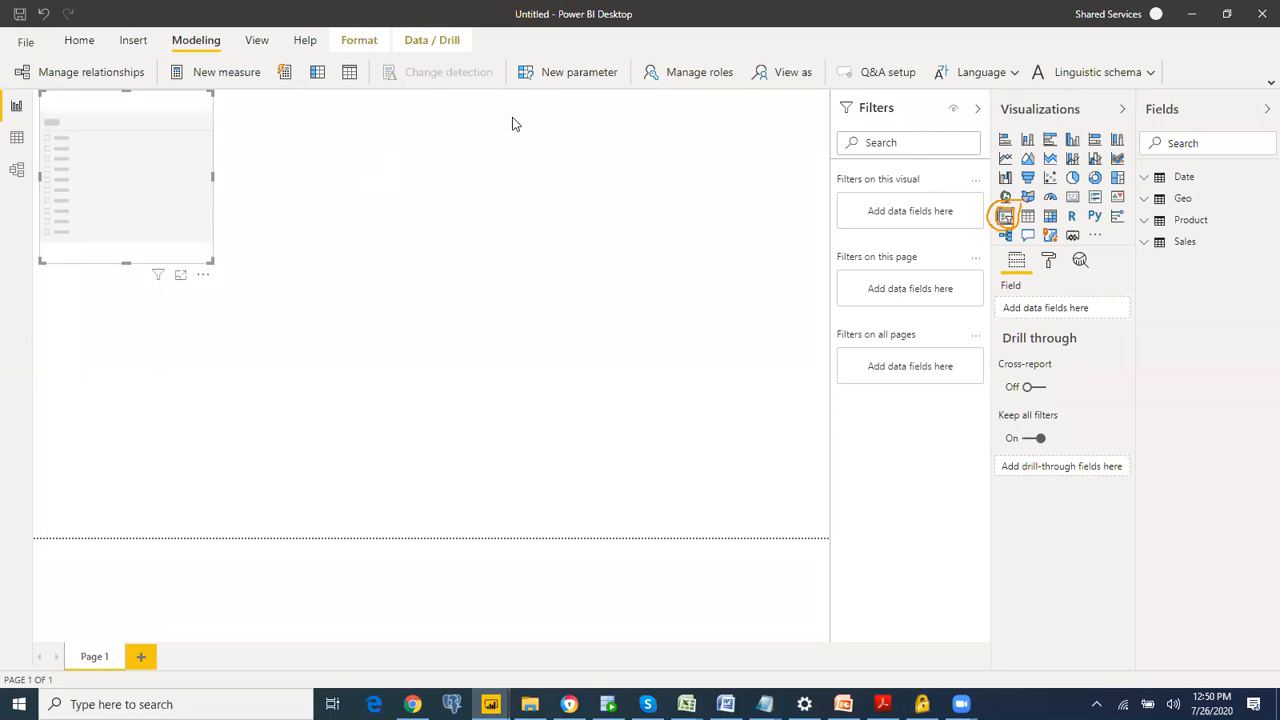
left_click(1143, 177)
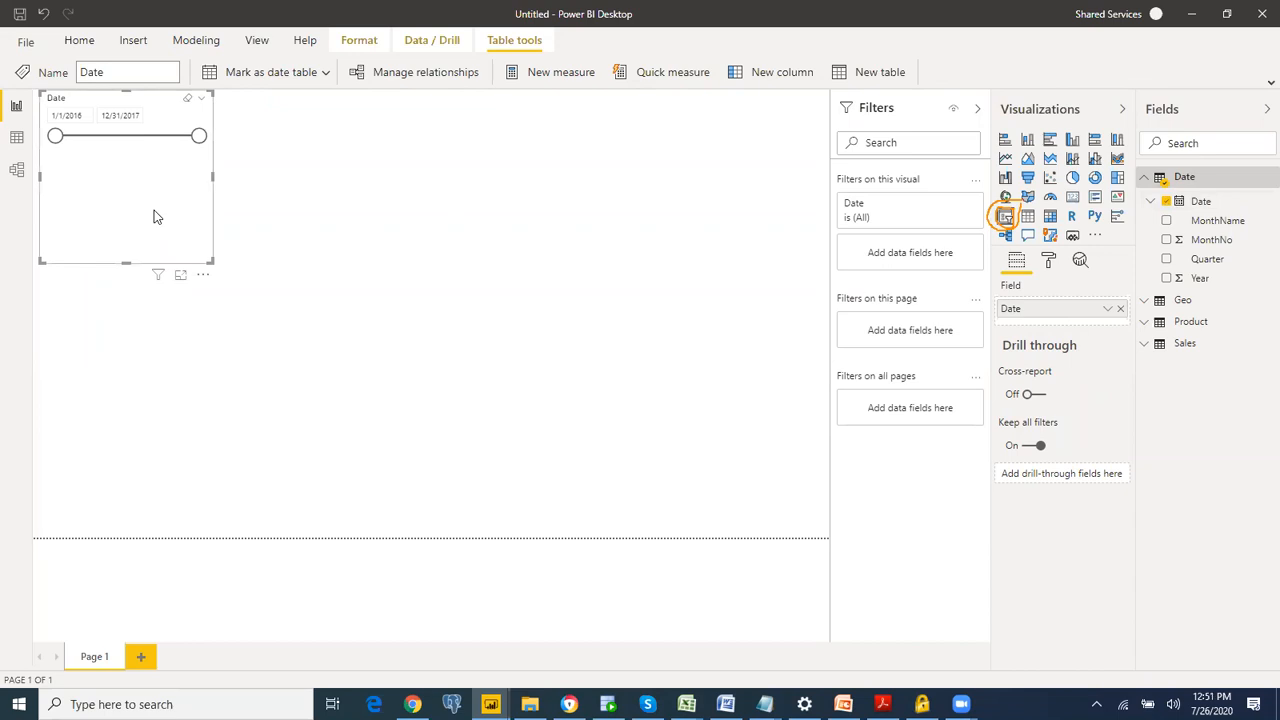
mouse_move(55, 137)
left_mouse_down()
mouse_move(174, 138)
mouse_move(55, 137)
left_mouse_up()
left_click(77, 113)
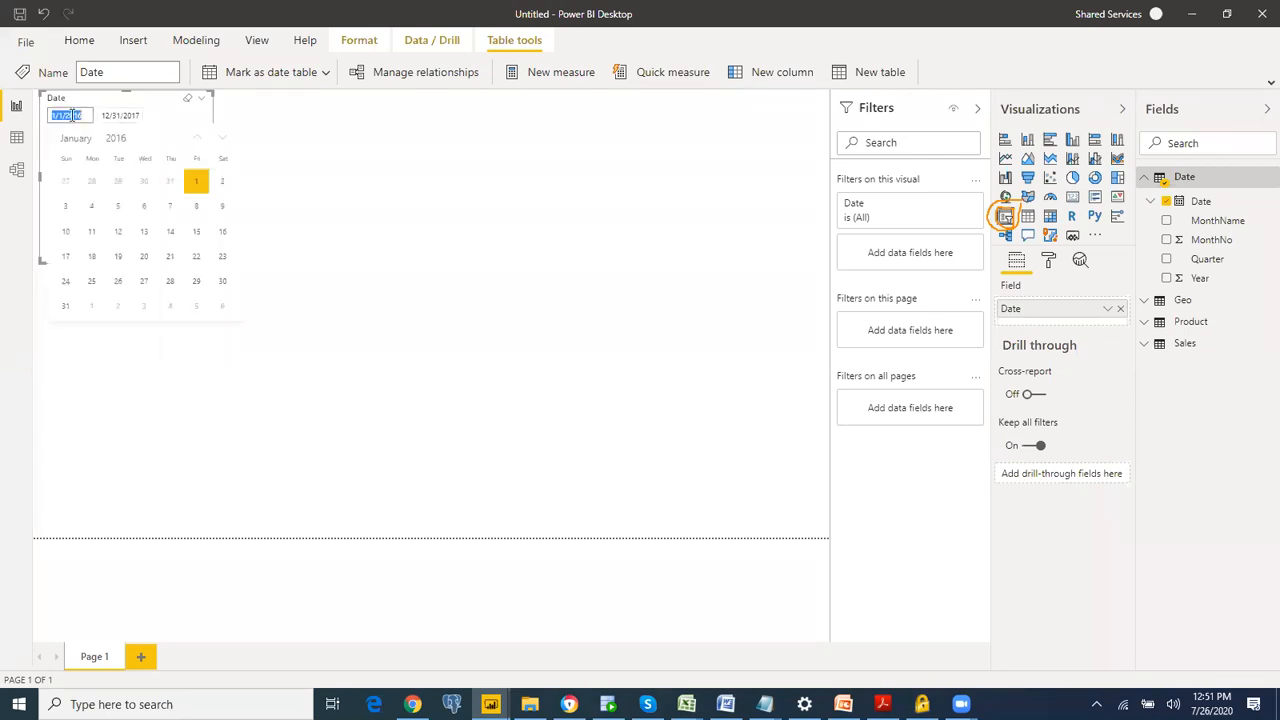
left_click(115, 140)
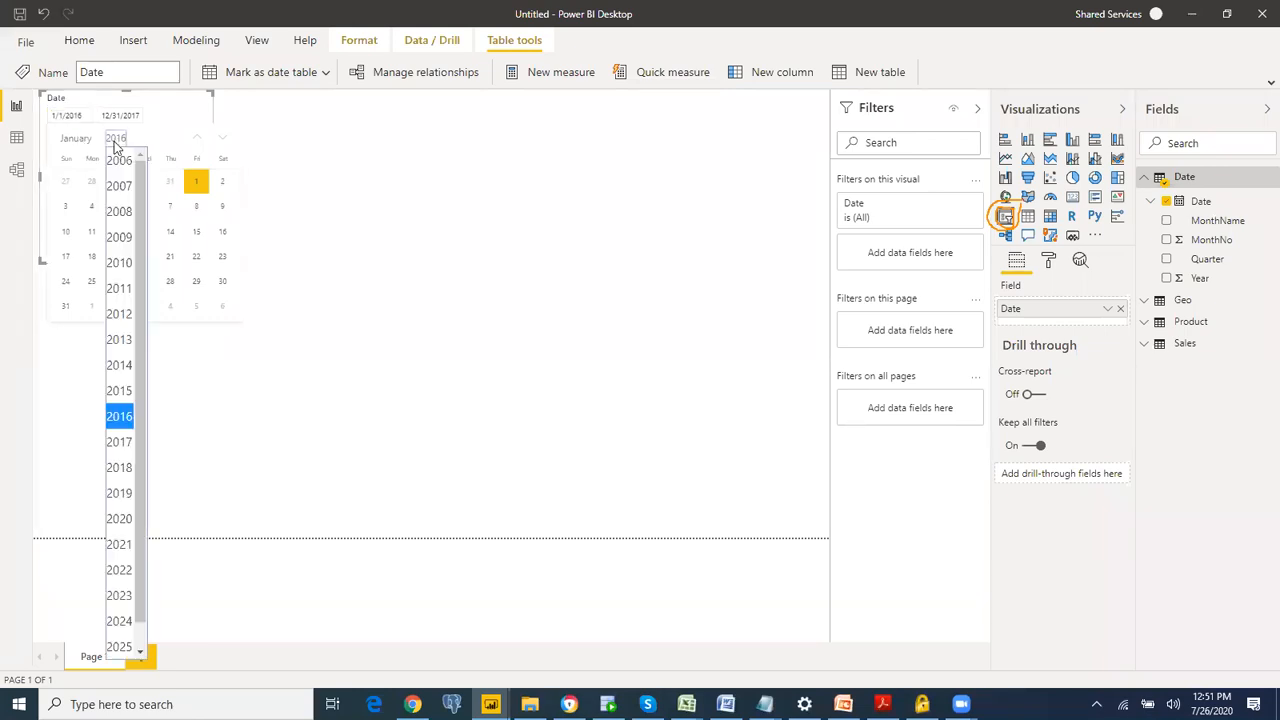
left_click(120, 441)
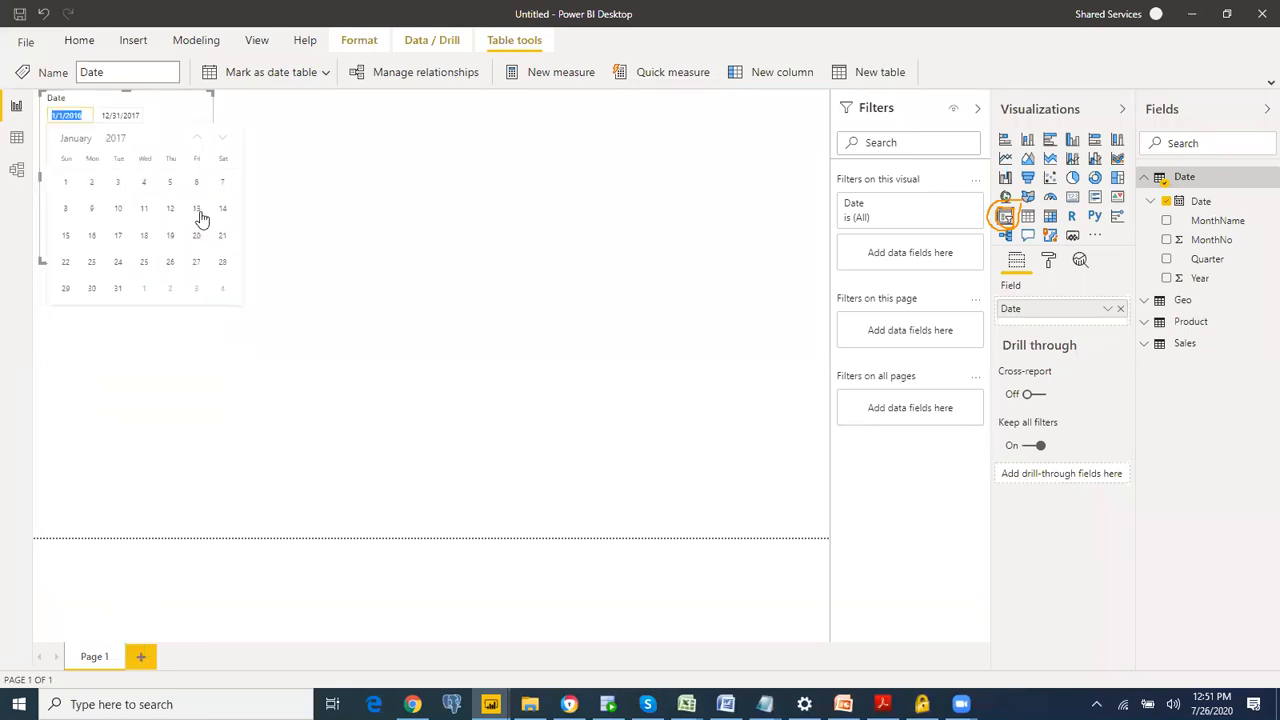
left_click(68, 186)
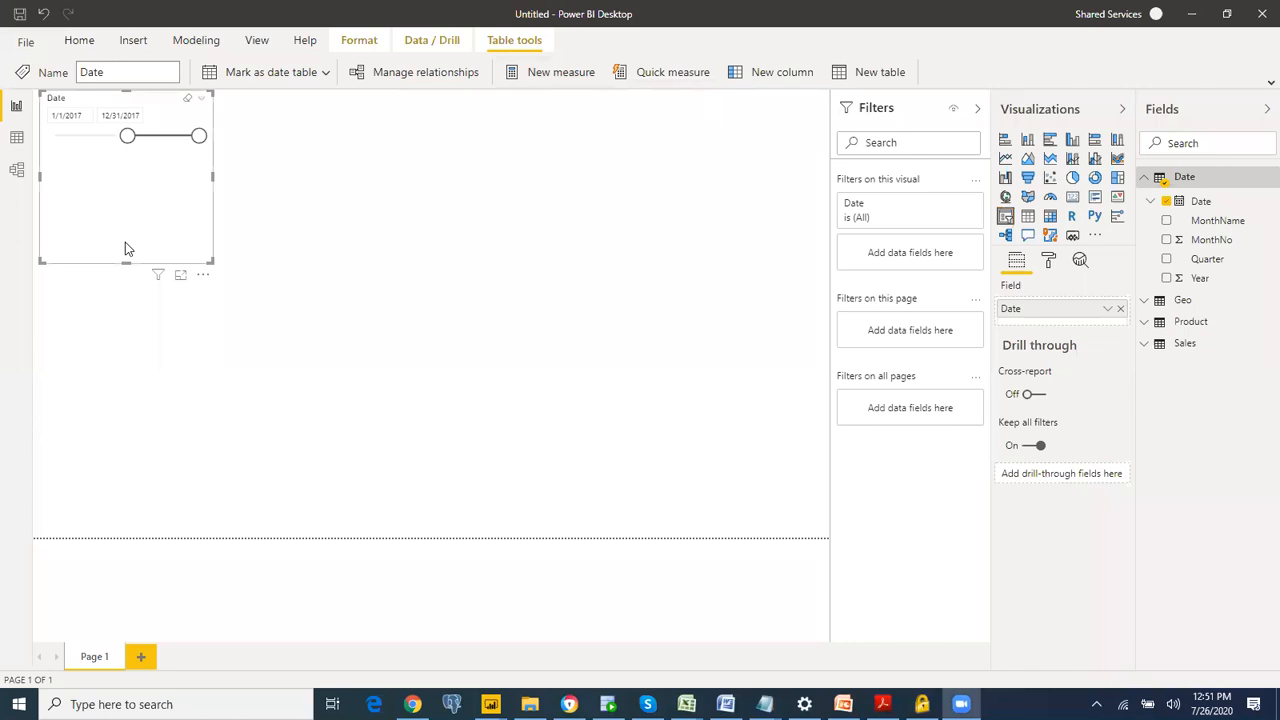
Step: Reduce the date slicer's height by about half and move it to the upper-right corner of the report page
left_click_drag(128, 262, 133, 188)
left_click_drag(153, 103, 808, 101)
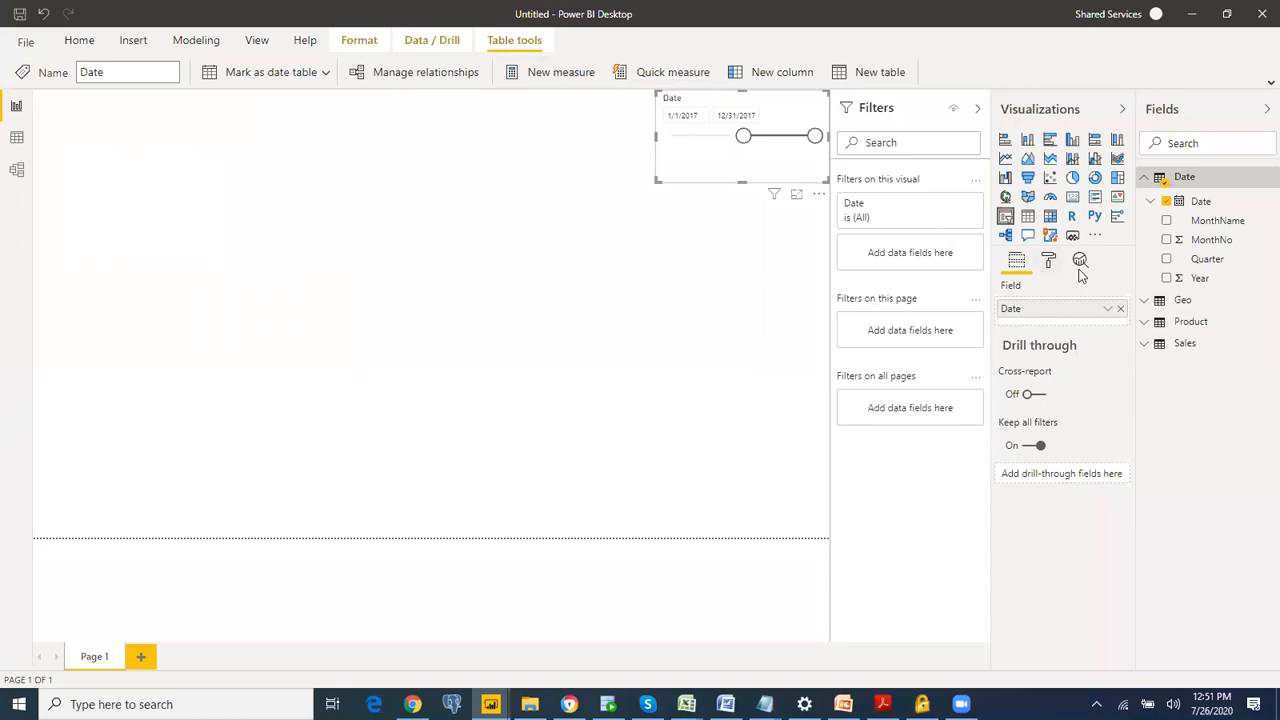
Step: Set the date slicer's background color to dark blue
left_click(1047, 264)
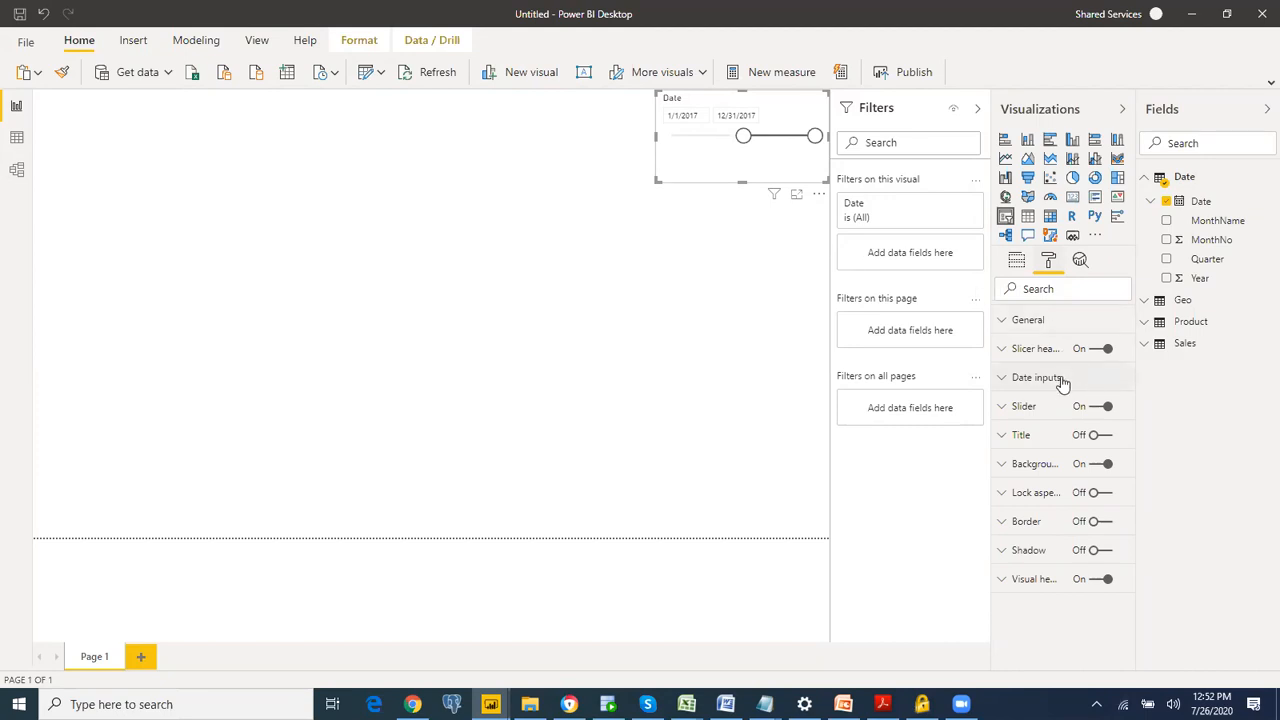
left_click(1047, 466)
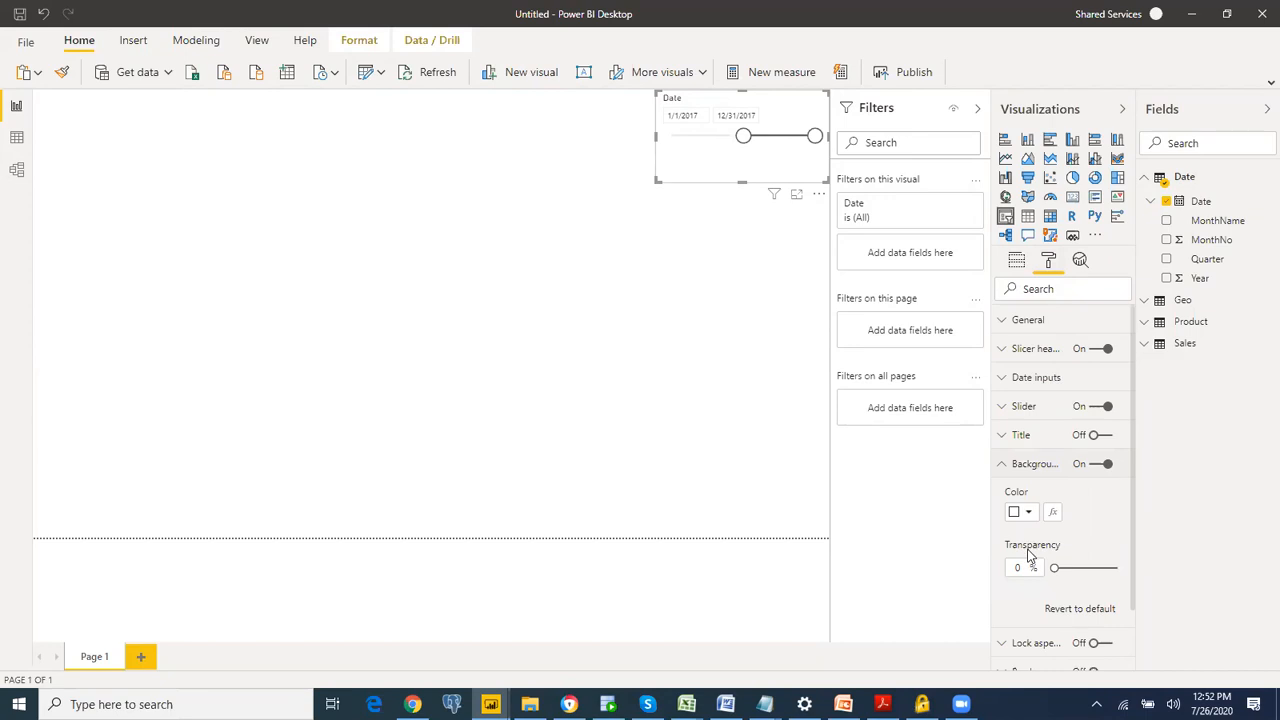
left_click(1022, 518)
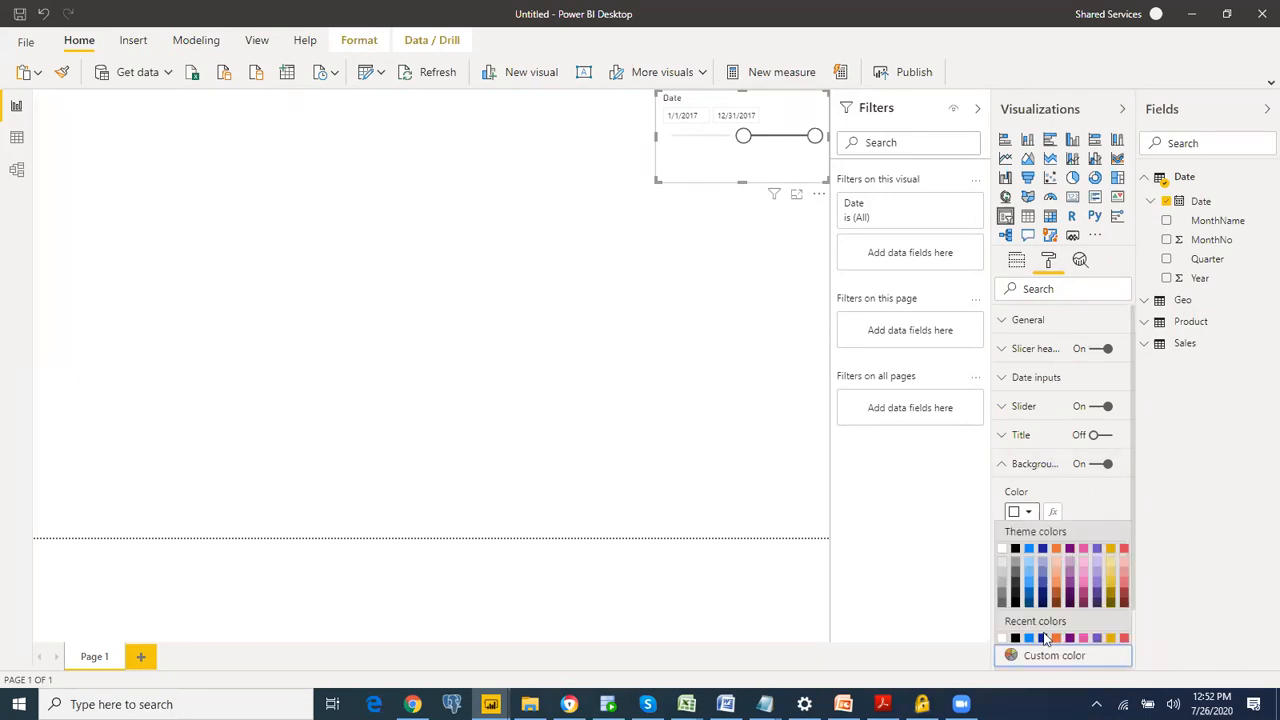
left_click(1045, 641)
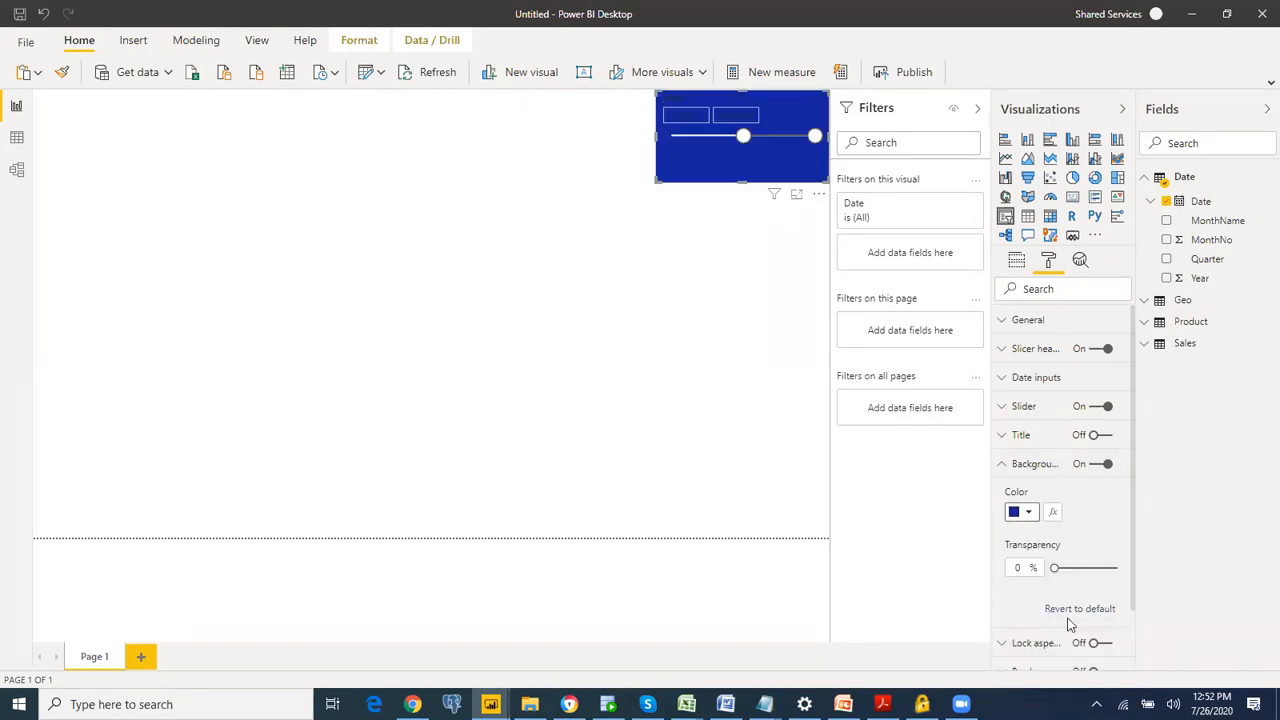
left_click(1003, 465)
Step: Give the slicer's date inputs a white font and an orange background, and reduce the slicer's height slightly
left_click(1033, 380)
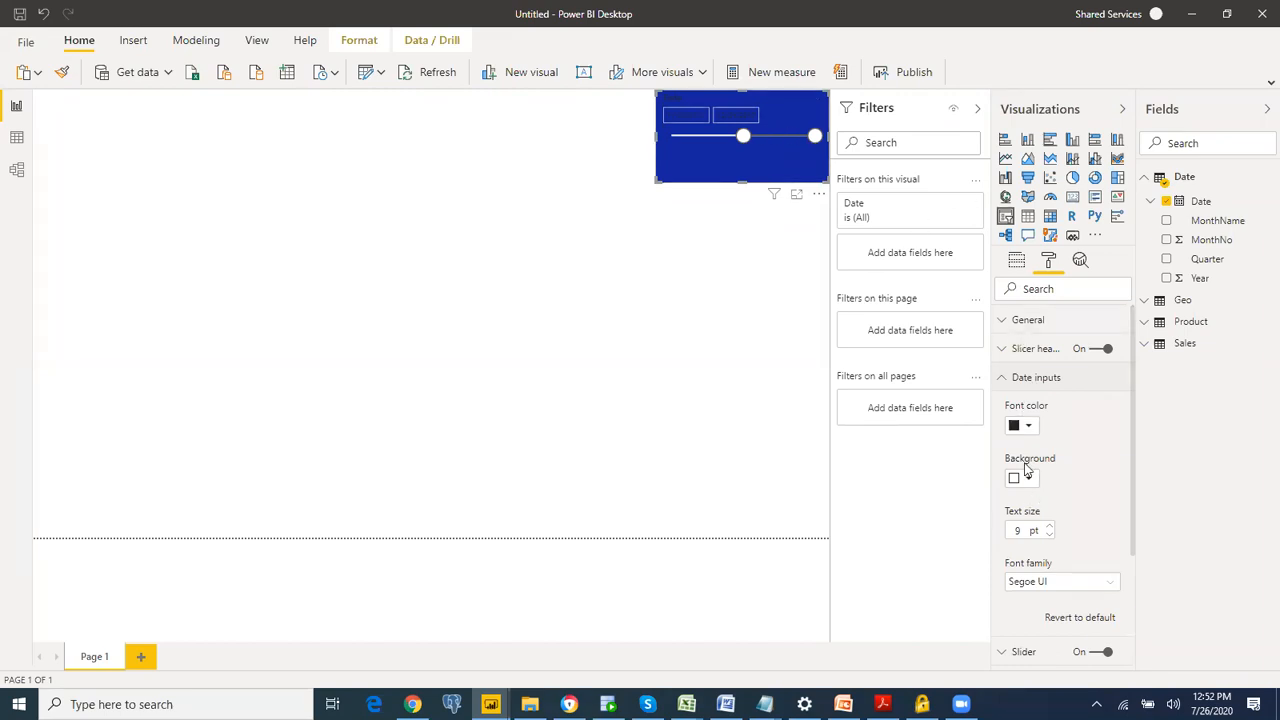
left_click(1026, 430)
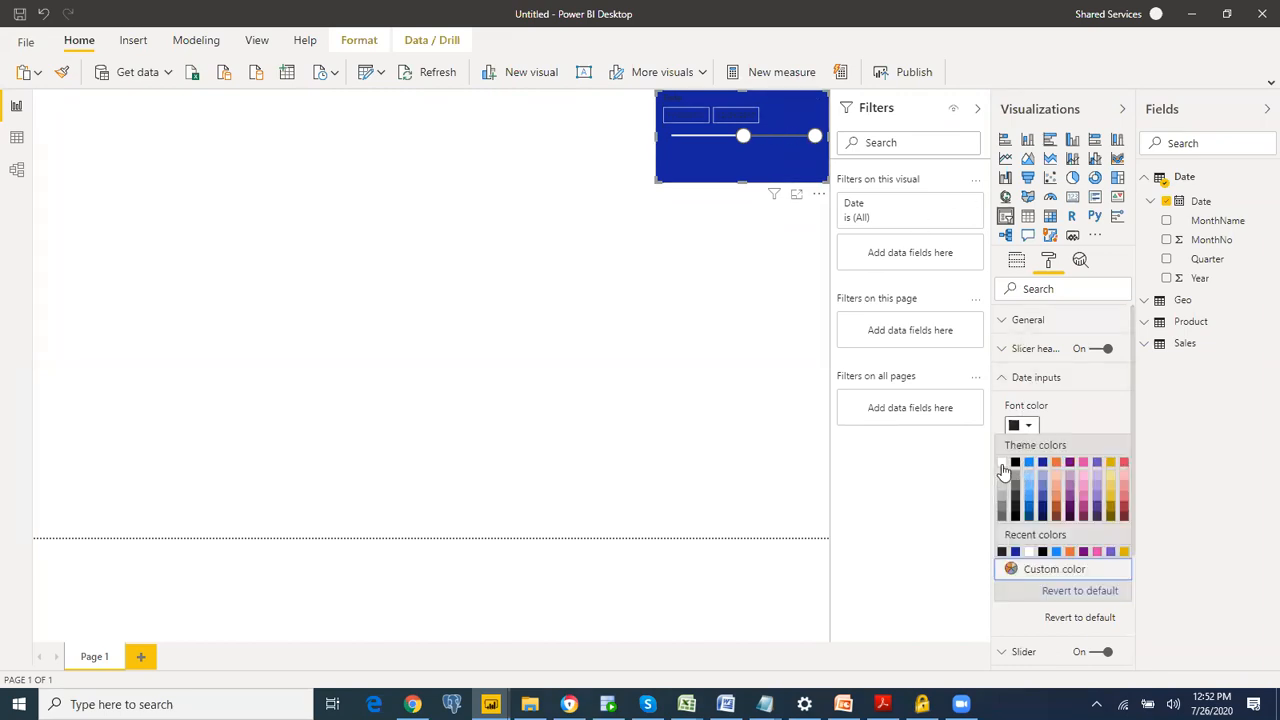
left_click(1004, 469)
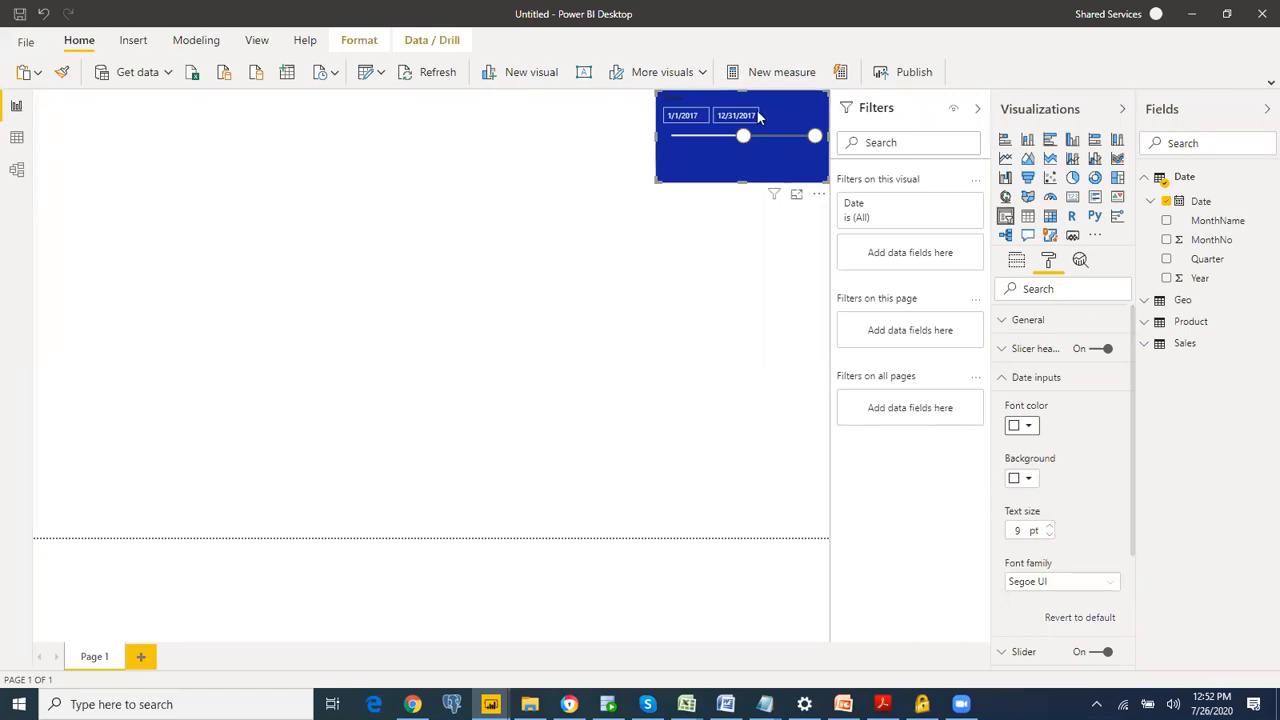
left_click(1028, 479)
left_click(1056, 516)
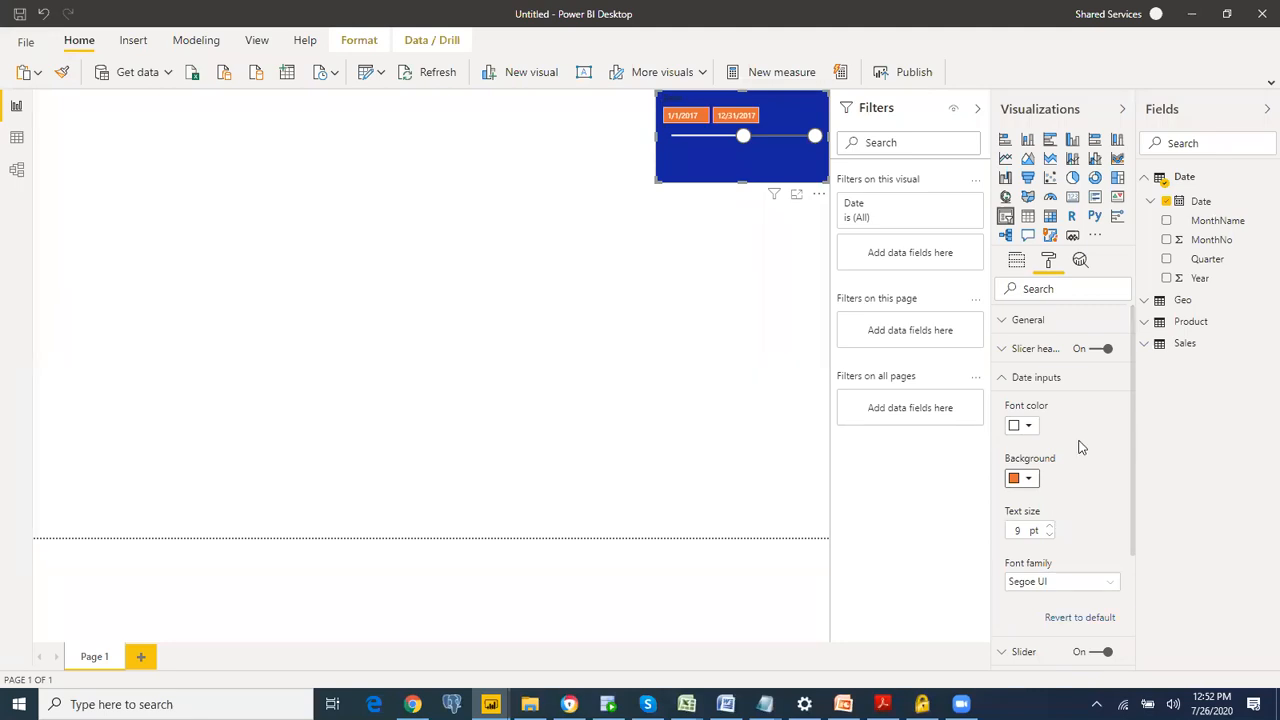
left_click(1008, 382)
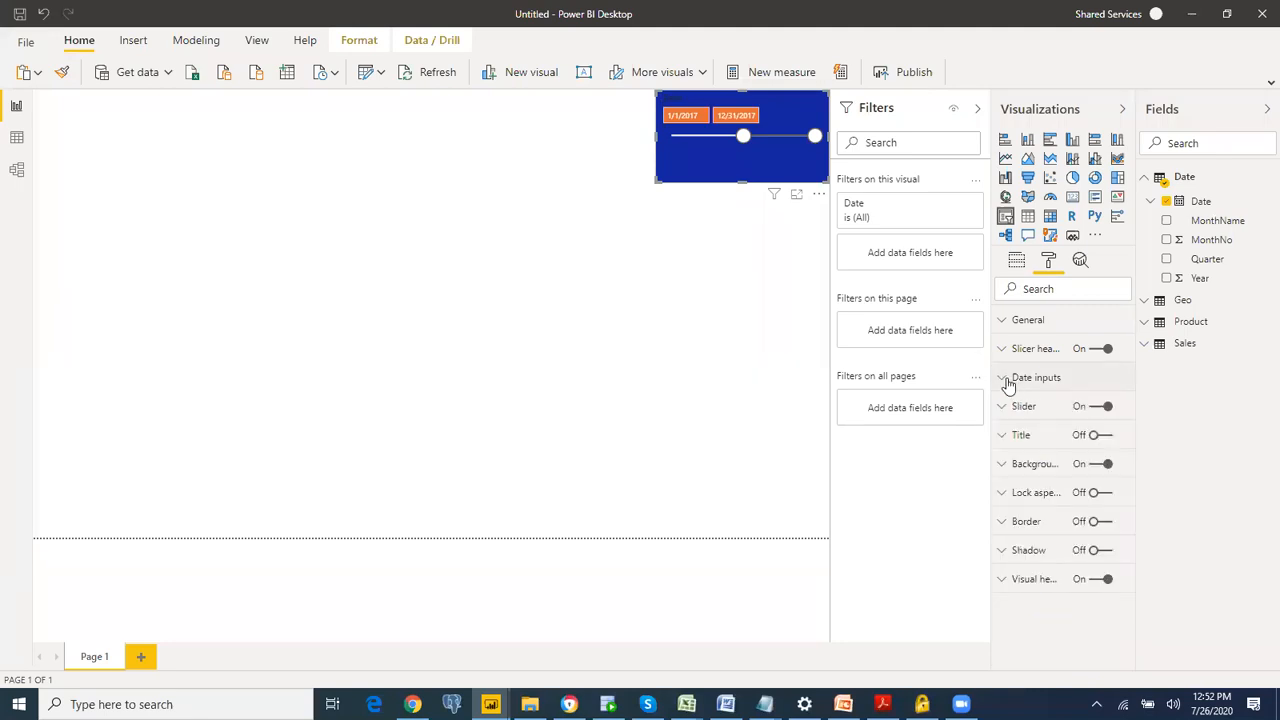
left_click_drag(743, 183, 742, 160)
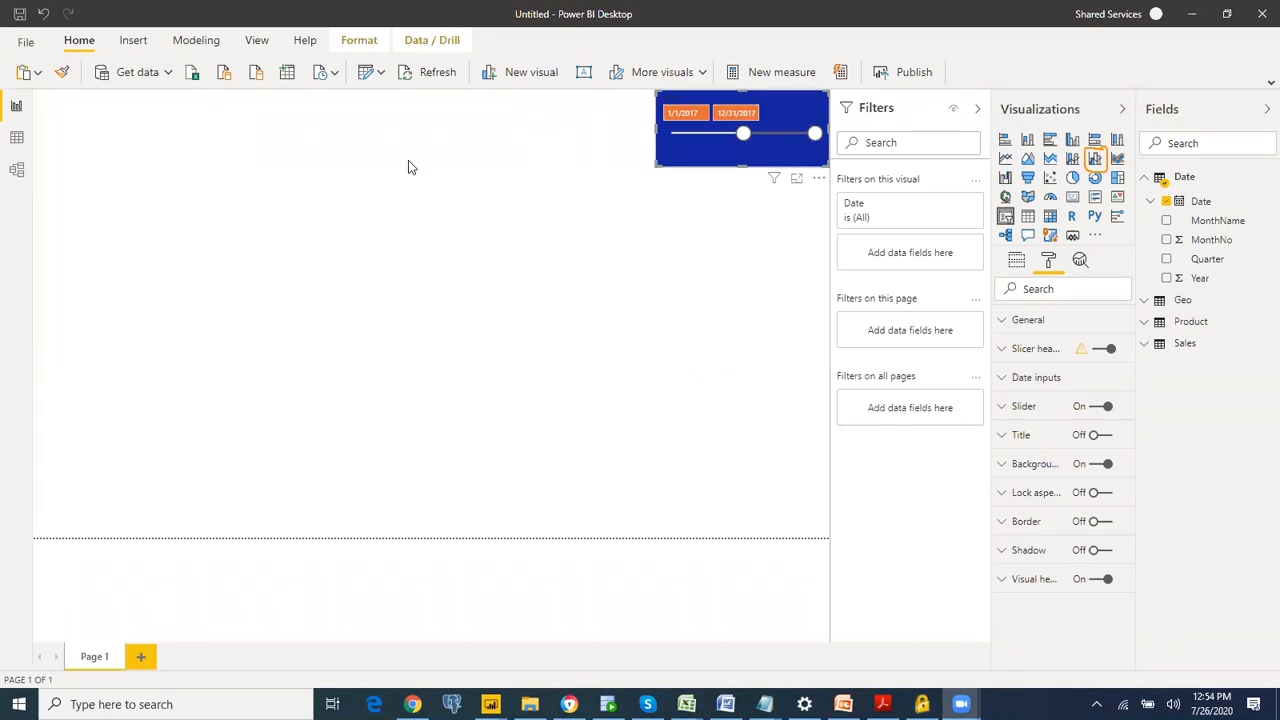
left_click(281, 127)
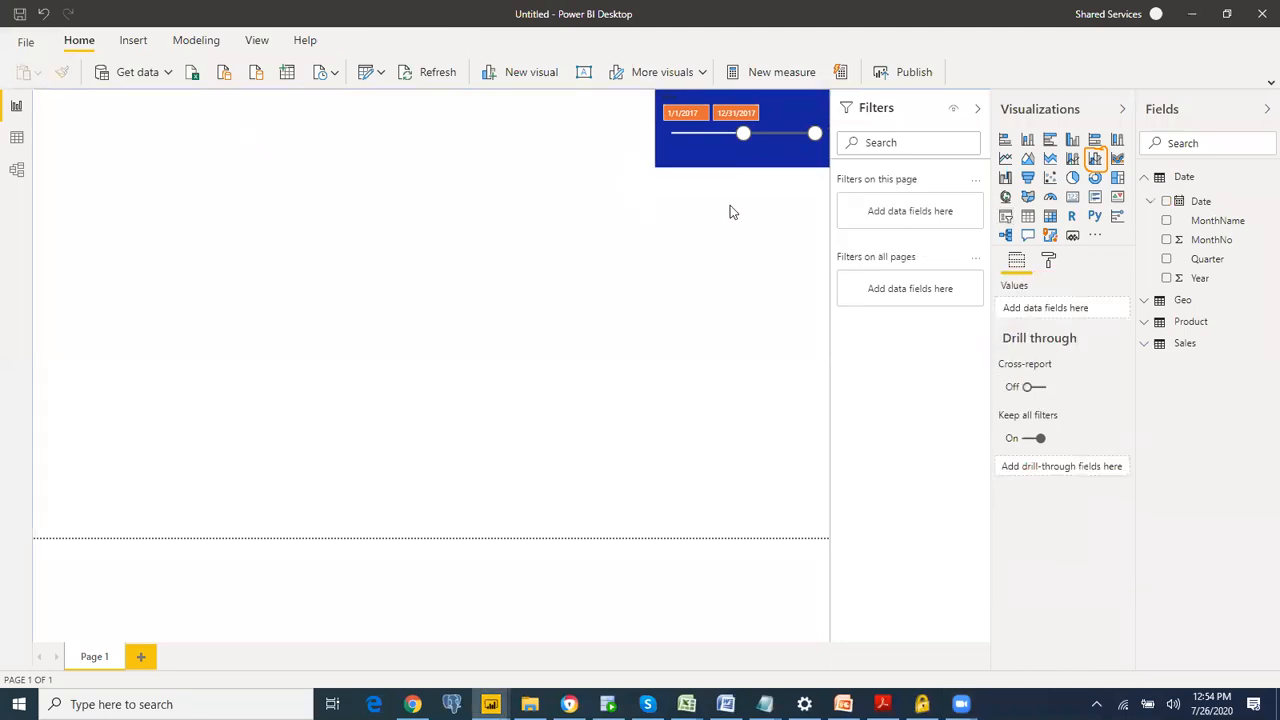
left_click(759, 160)
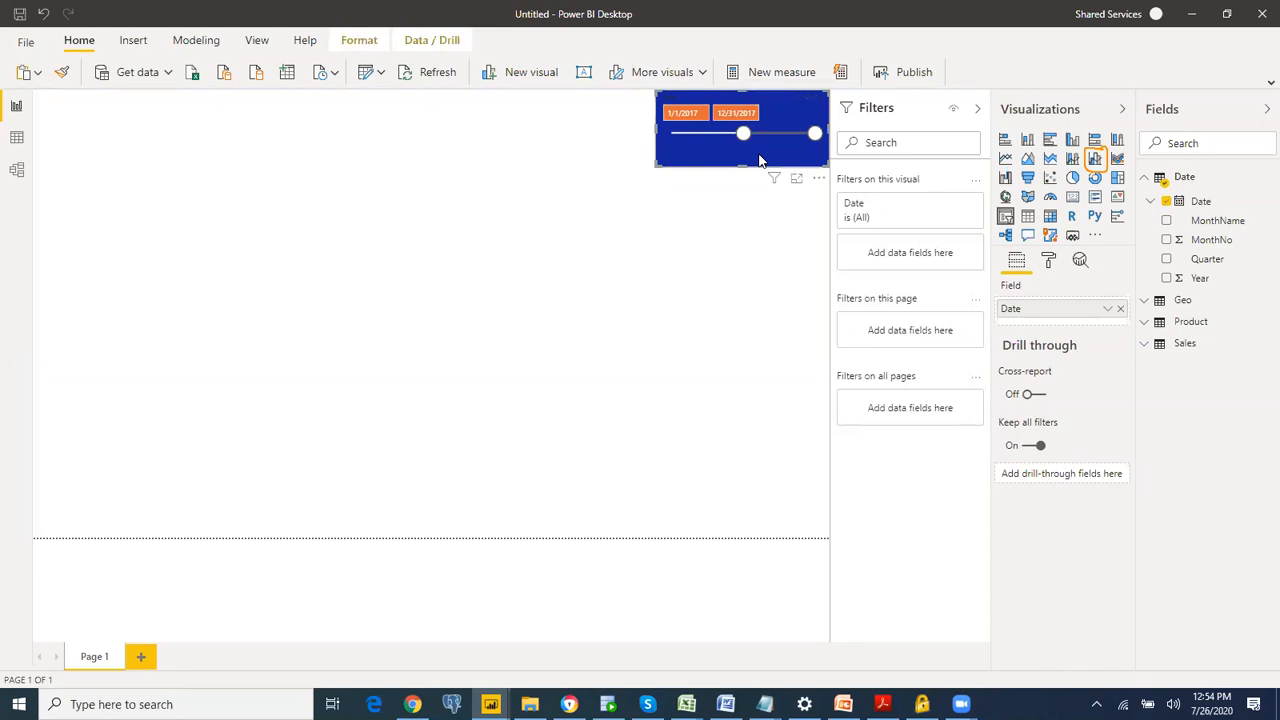
left_click(1095, 159)
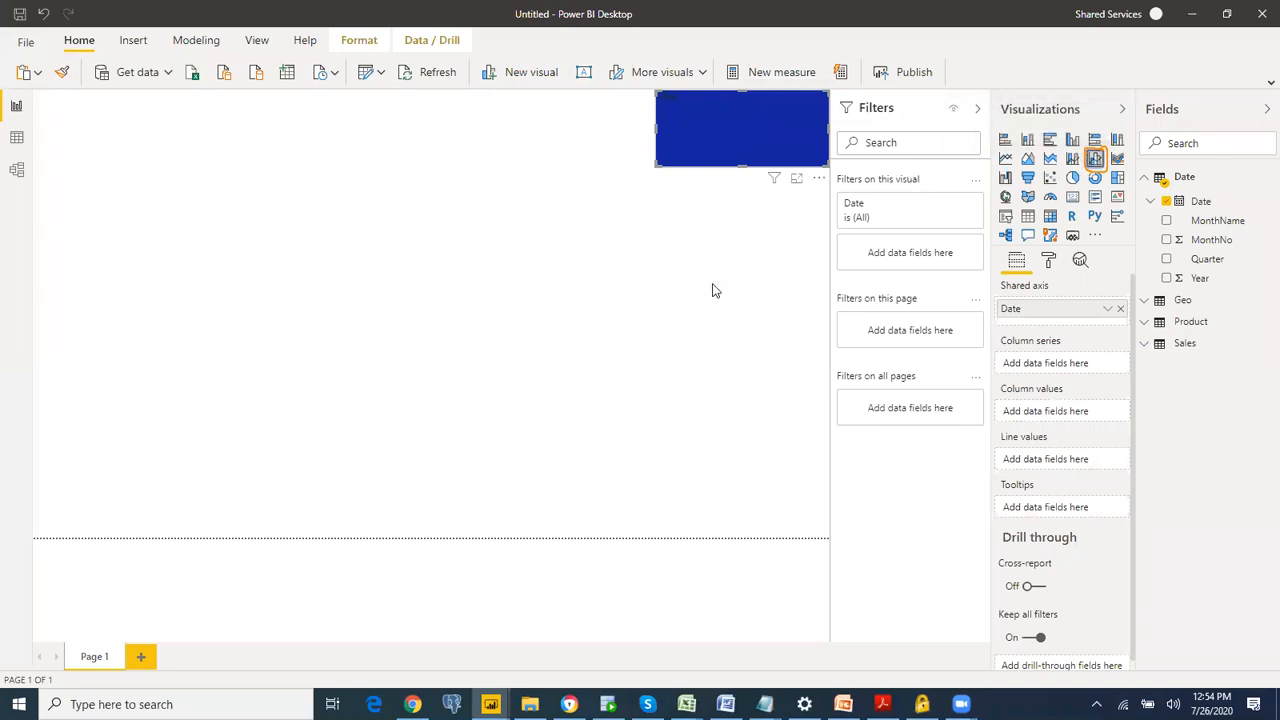
key("ctrl+z")
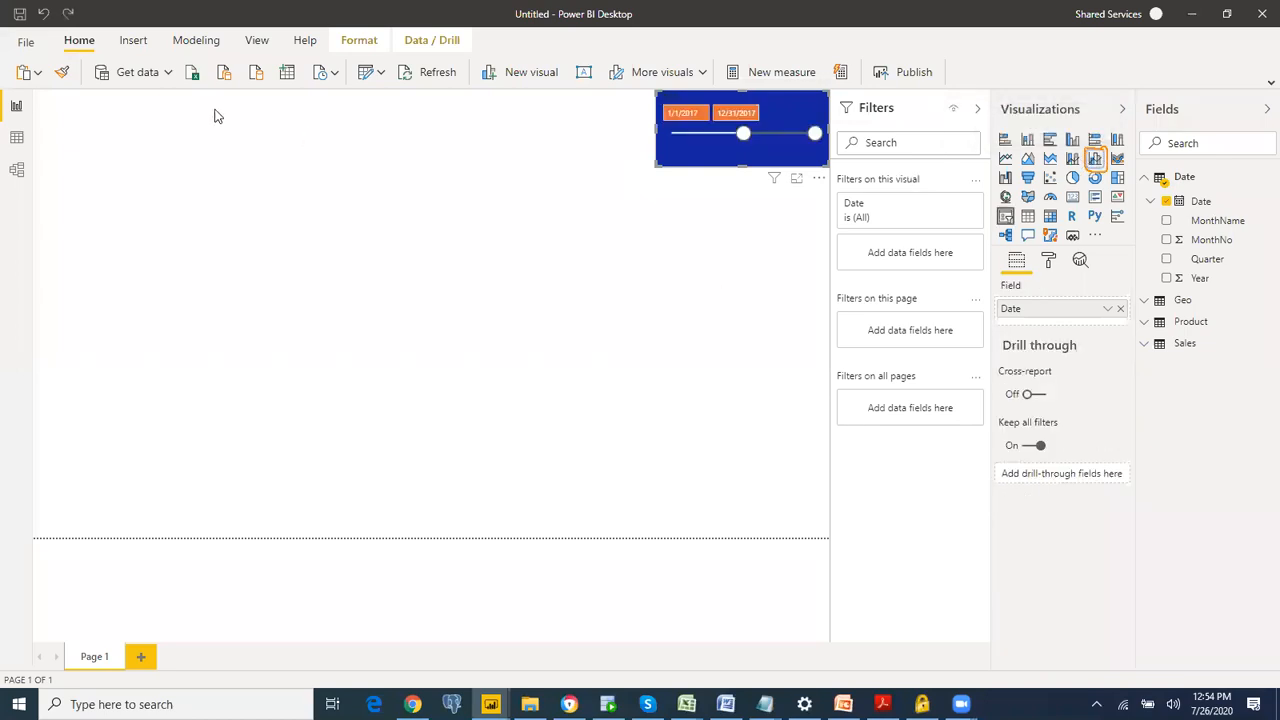
Step: Add a separate line and clustered column chart with MonthName from Date on the axis and Revenue and Units from Sales as values
left_click(91, 125)
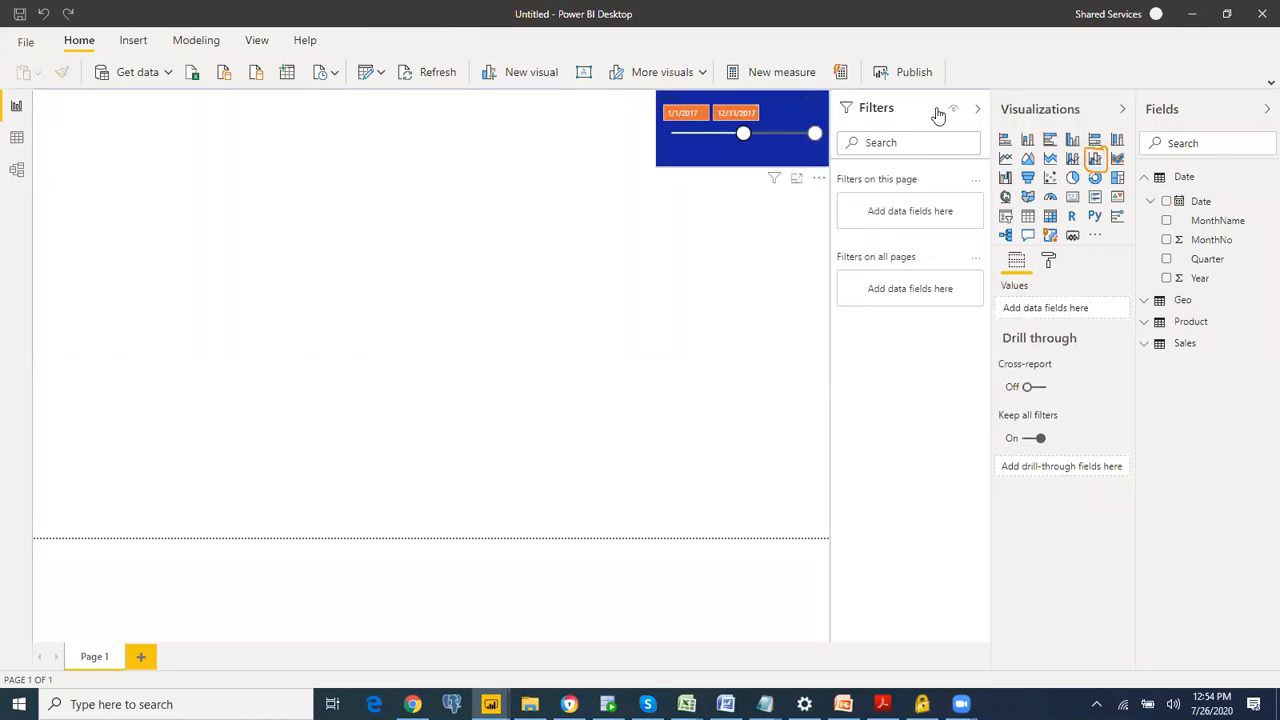
left_click(1095, 161)
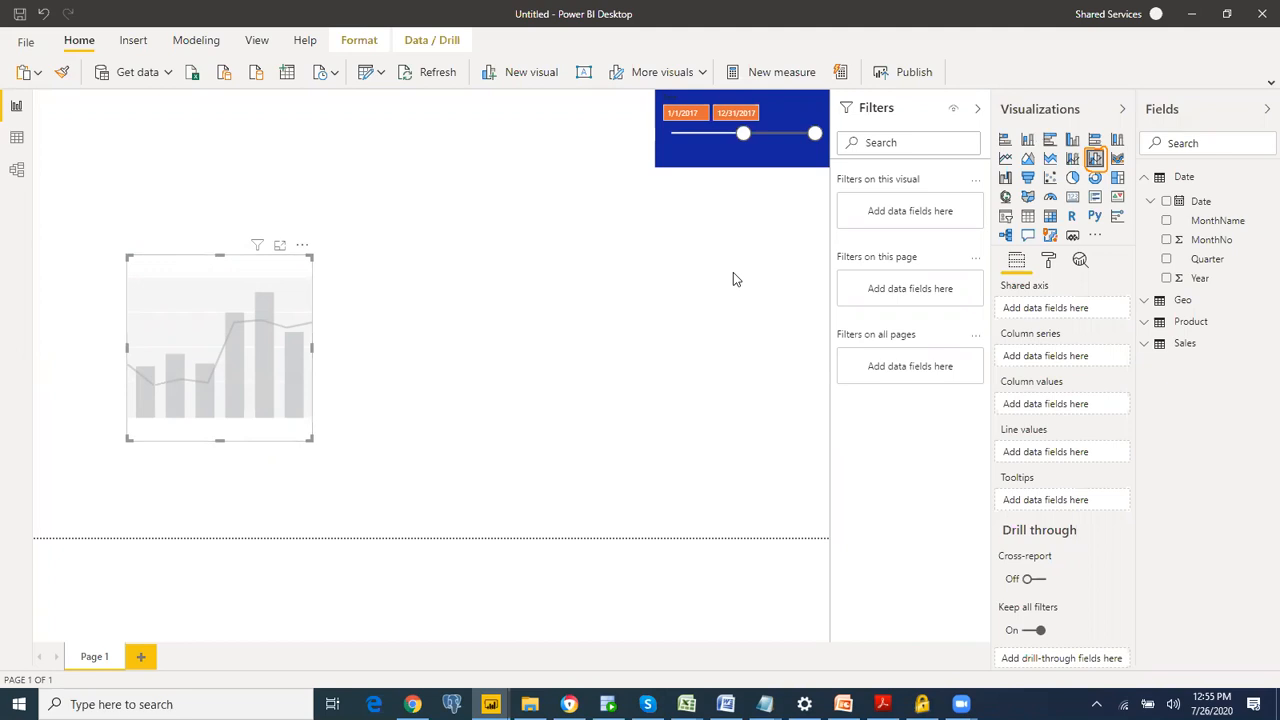
left_click(1167, 221)
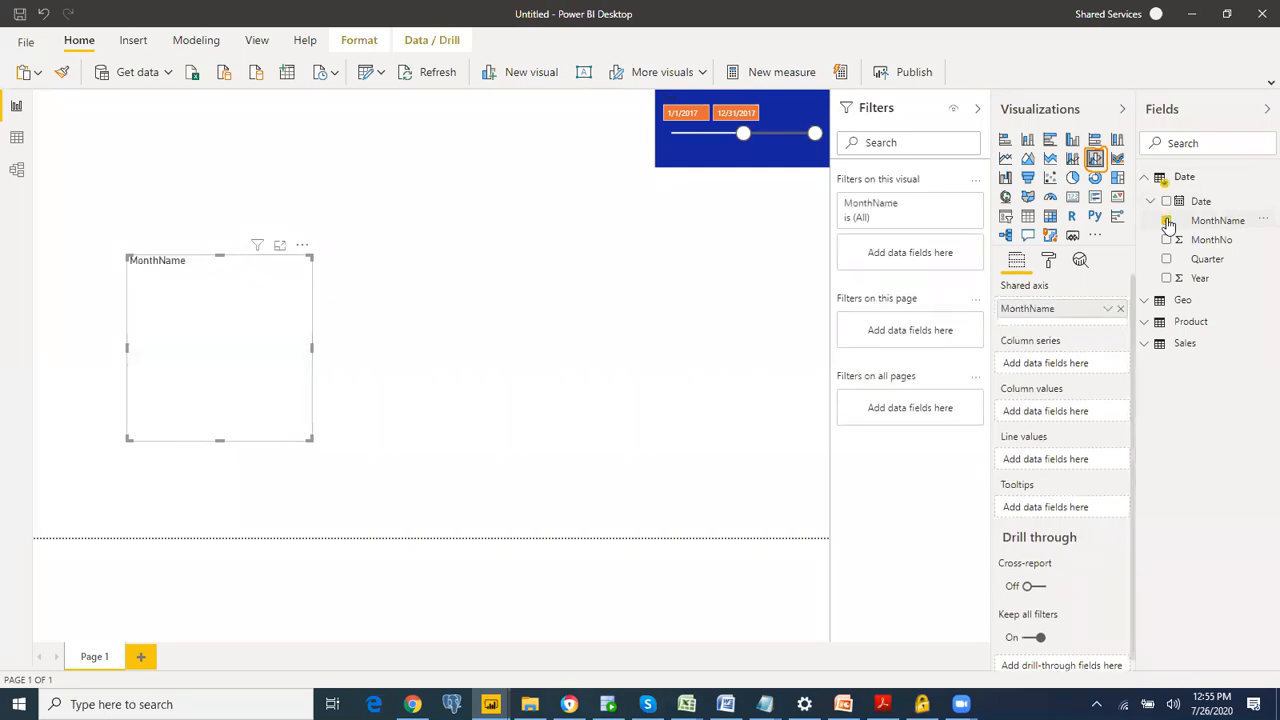
left_click(1149, 350)
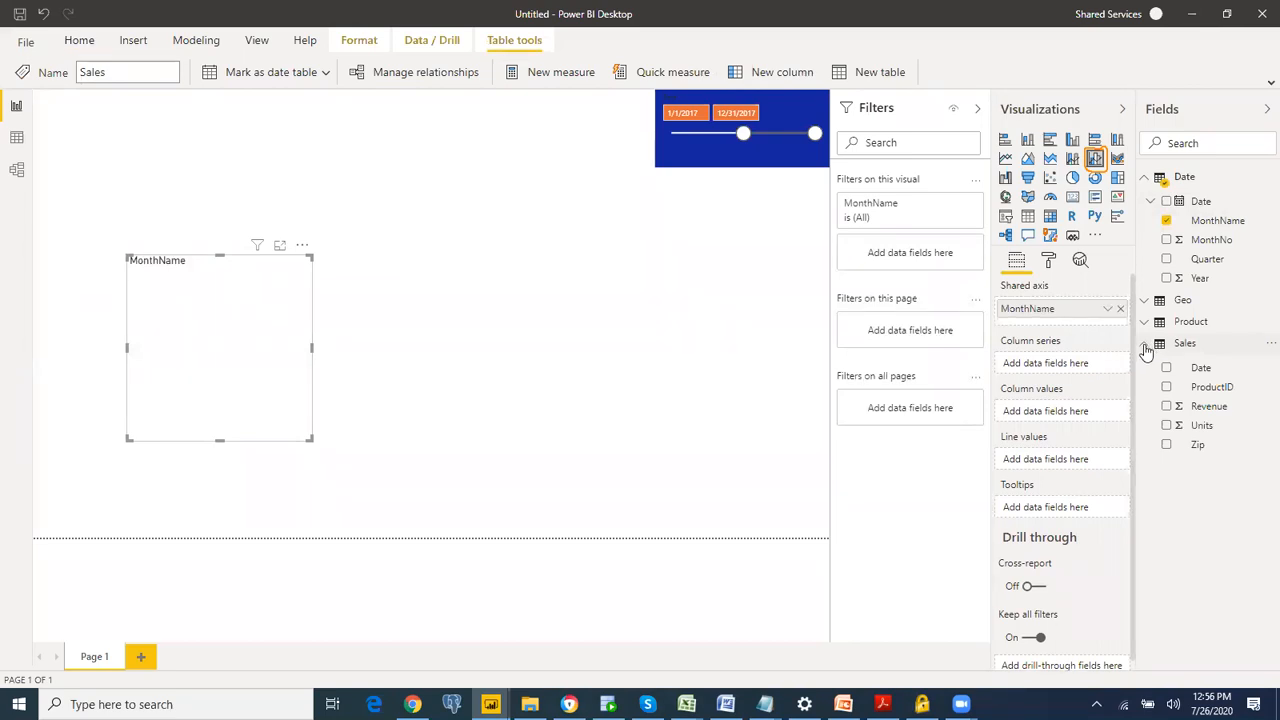
left_click(1166, 407)
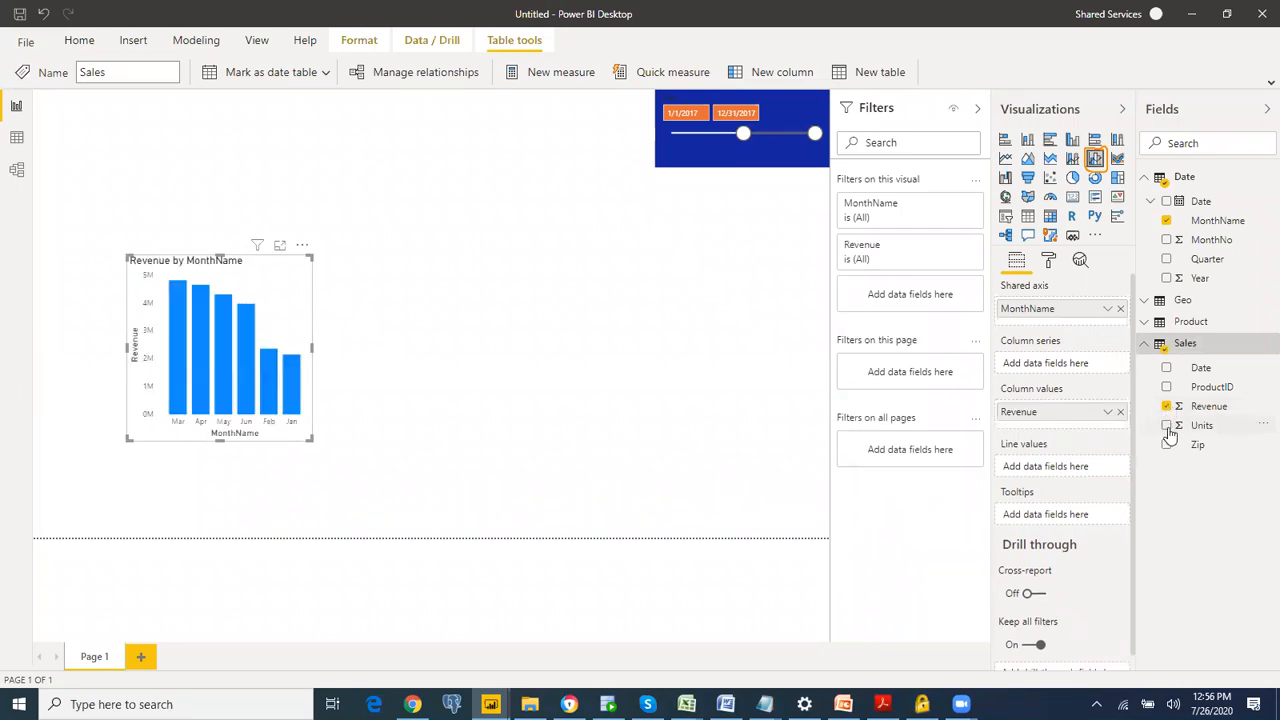
left_click(1167, 426)
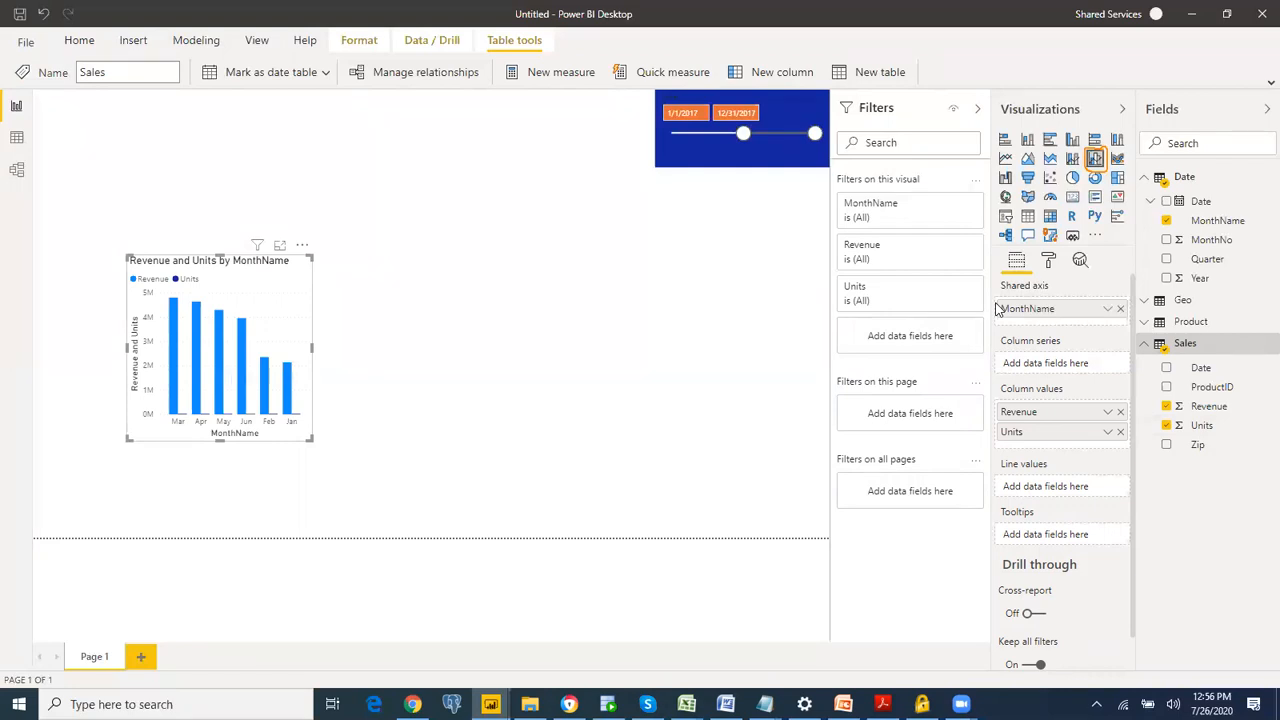
Step: Move Units from the column values to the line values of the combo chart
left_click(686, 194)
mouse_move(1091, 390)
left_mouse_down()
mouse_move(994, 396)
mouse_move(1000, 430)
mouse_move(1036, 451)
mouse_move(1120, 442)
mouse_move(1135, 410)
mouse_move(1125, 386)
mouse_move(1092, 384)
left_mouse_up()
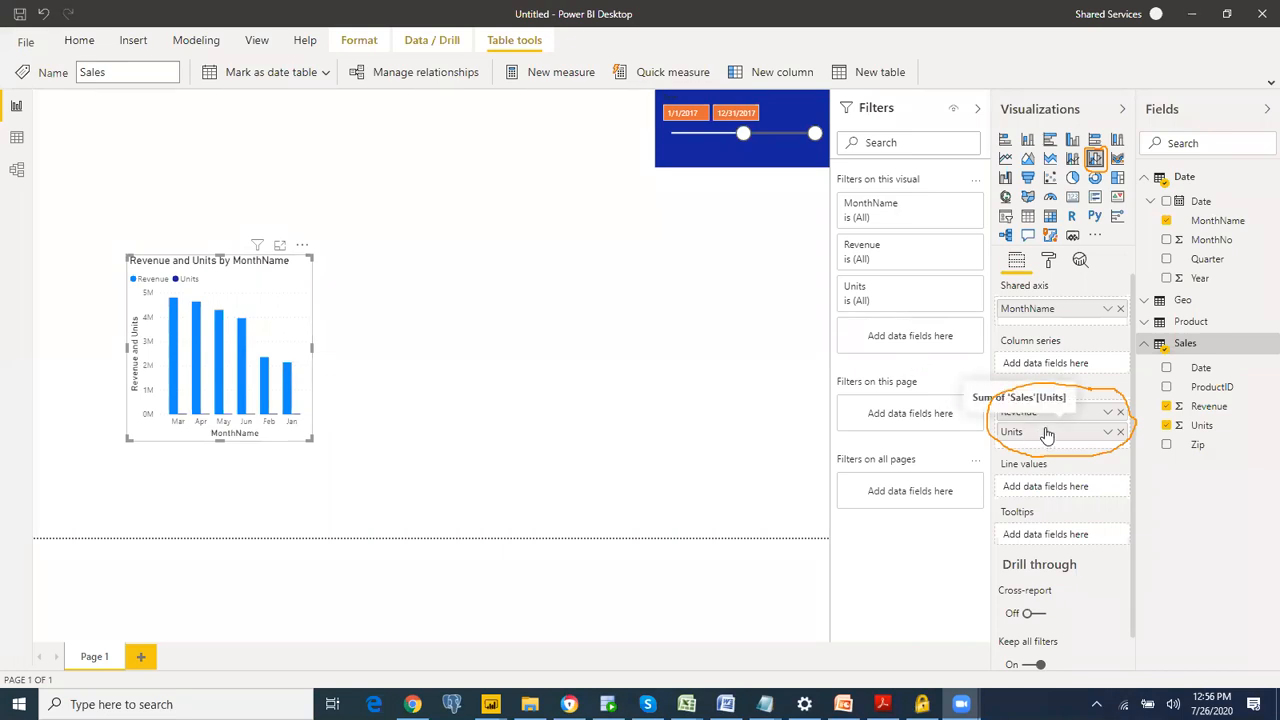
left_click_drag(1046, 433, 1050, 487)
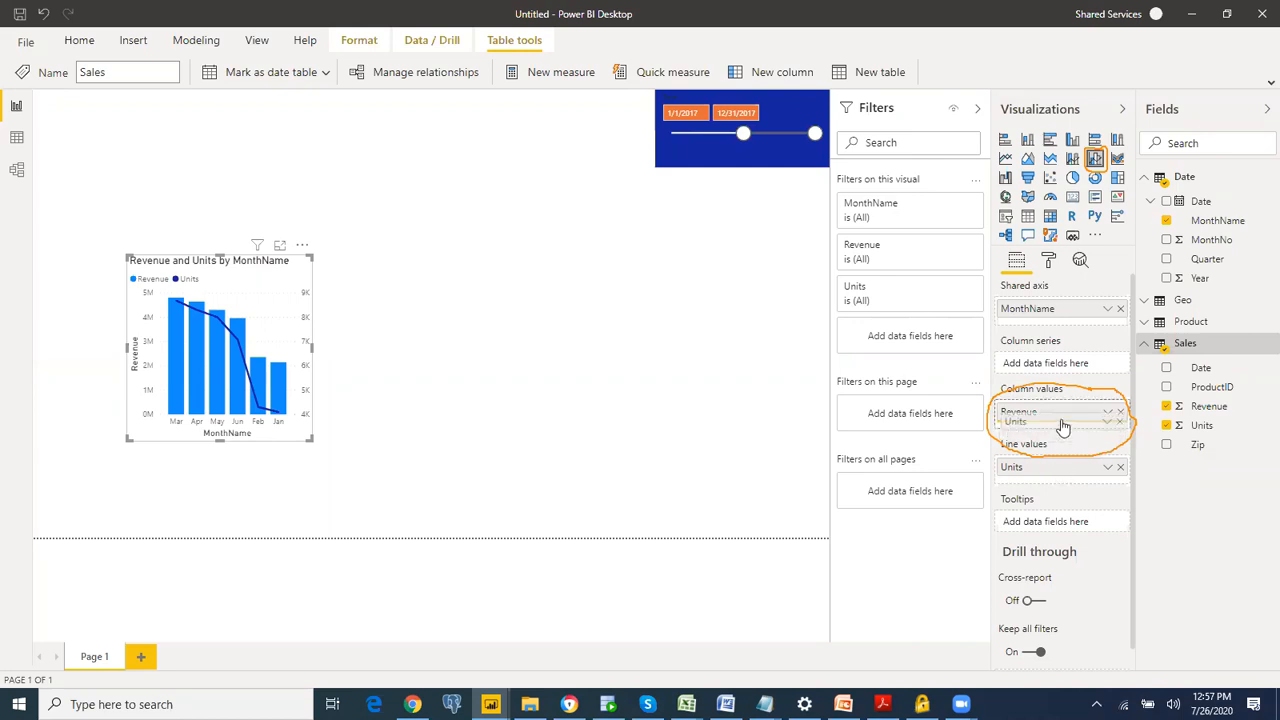
left_click_drag(1062, 427, 1054, 490)
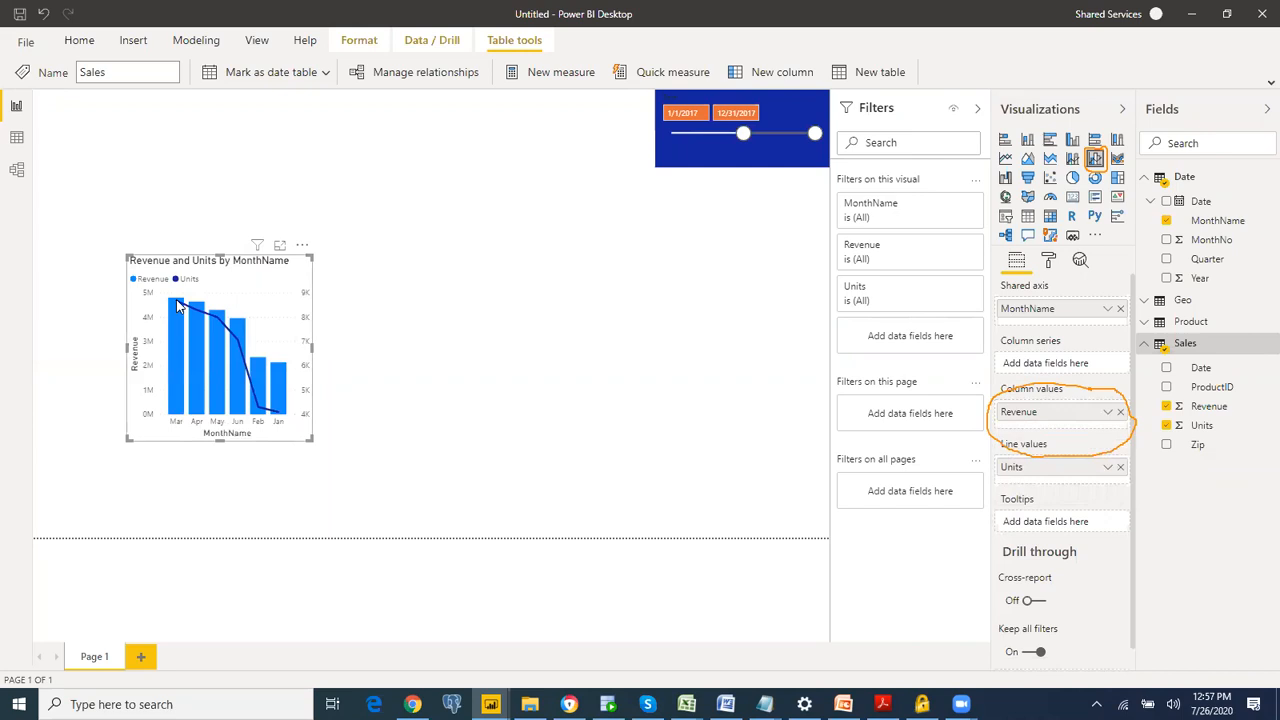
Step: Make the combo chart wider and shorter, and place it against the left edge of the report page
mouse_move(177, 305)
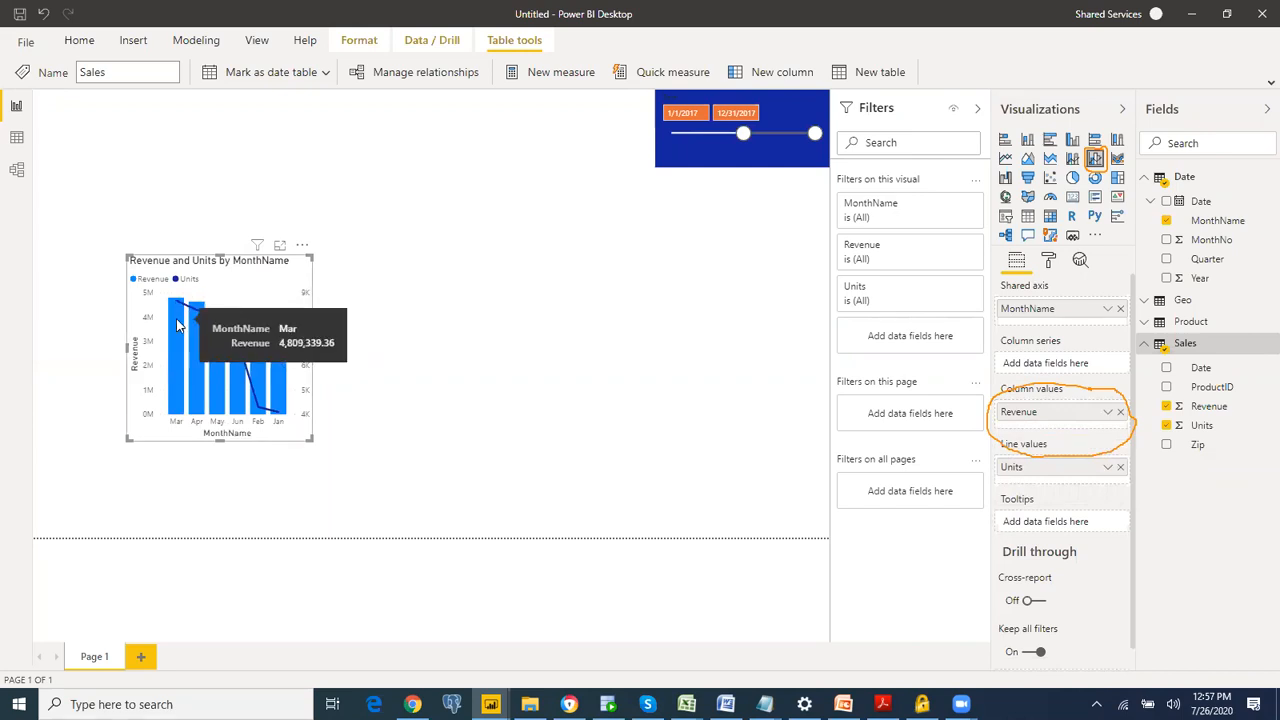
left_click_drag(310, 437, 428, 408)
left_click_drag(300, 282, 204, 237)
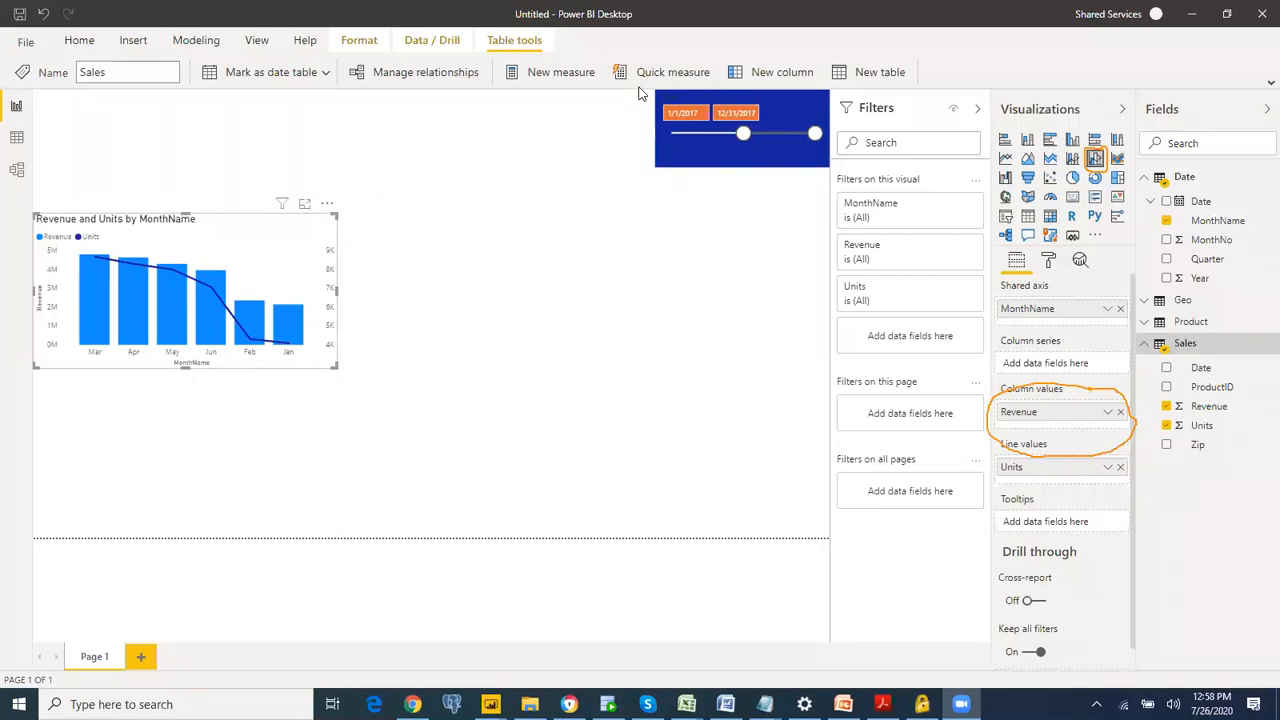
Step: Sort the Revenue and Units chart in ascending order
mouse_move(322, 180)
left_mouse_down()
mouse_move(366, 206)
mouse_move(350, 176)
left_mouse_up()
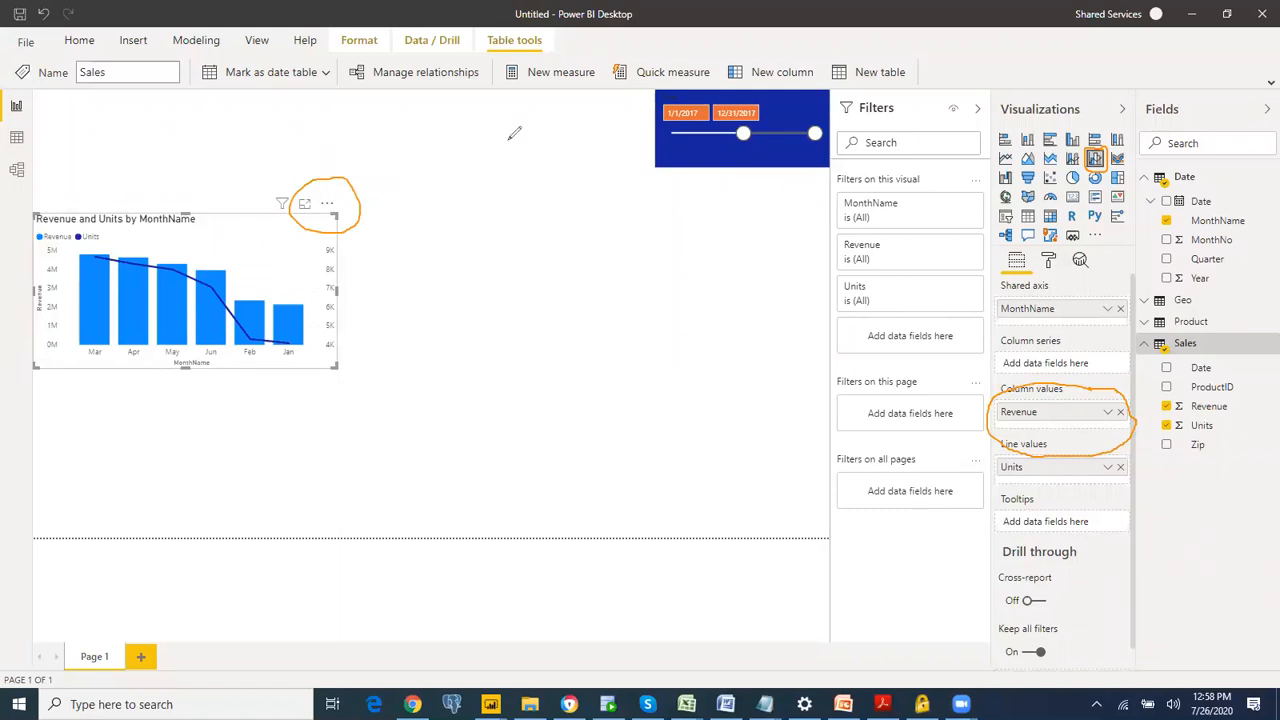
left_click(329, 206)
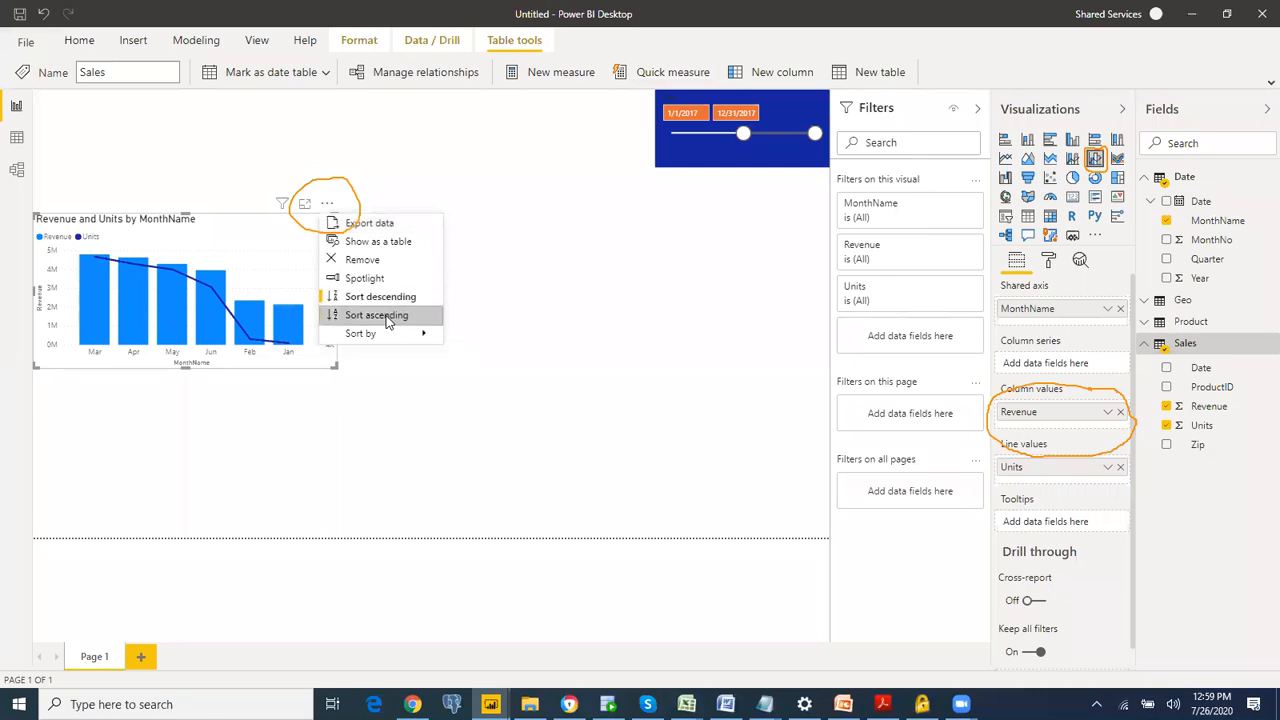
key("Escape")
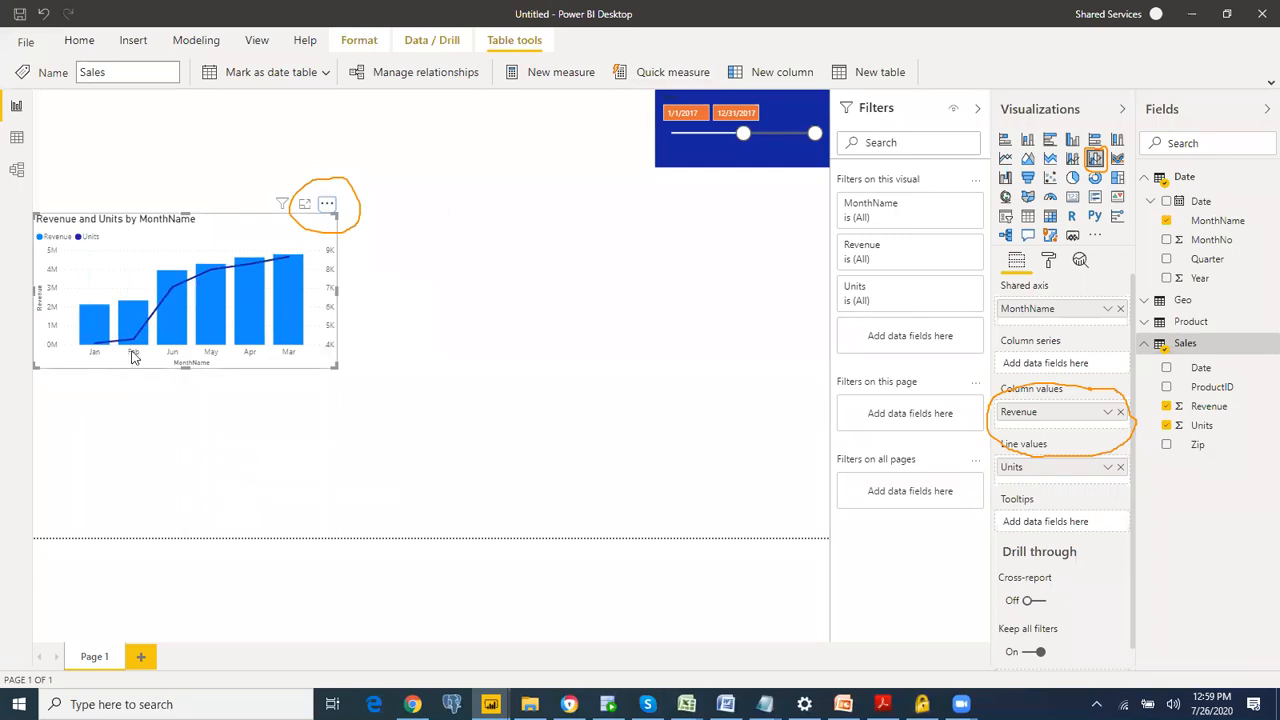
Step: Sort the Revenue and Units combo chart by MonthName
left_click(328, 205)
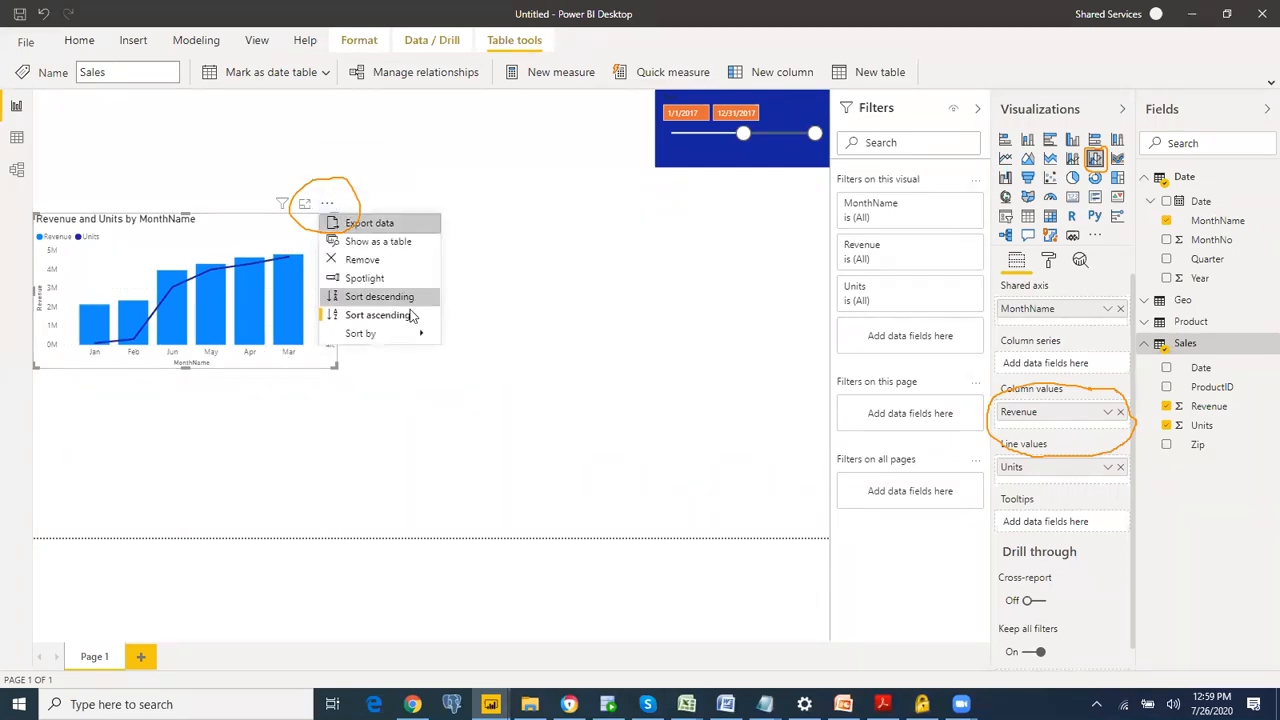
mouse_move(405, 338)
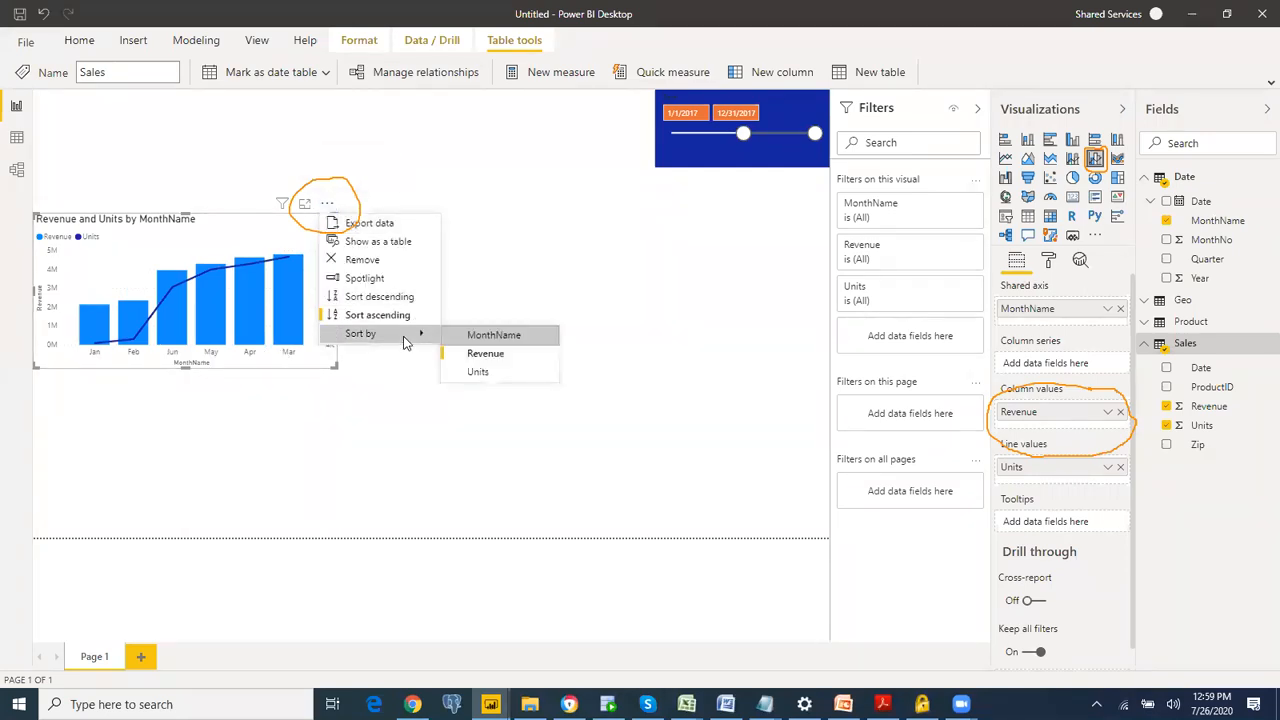
left_click(503, 338)
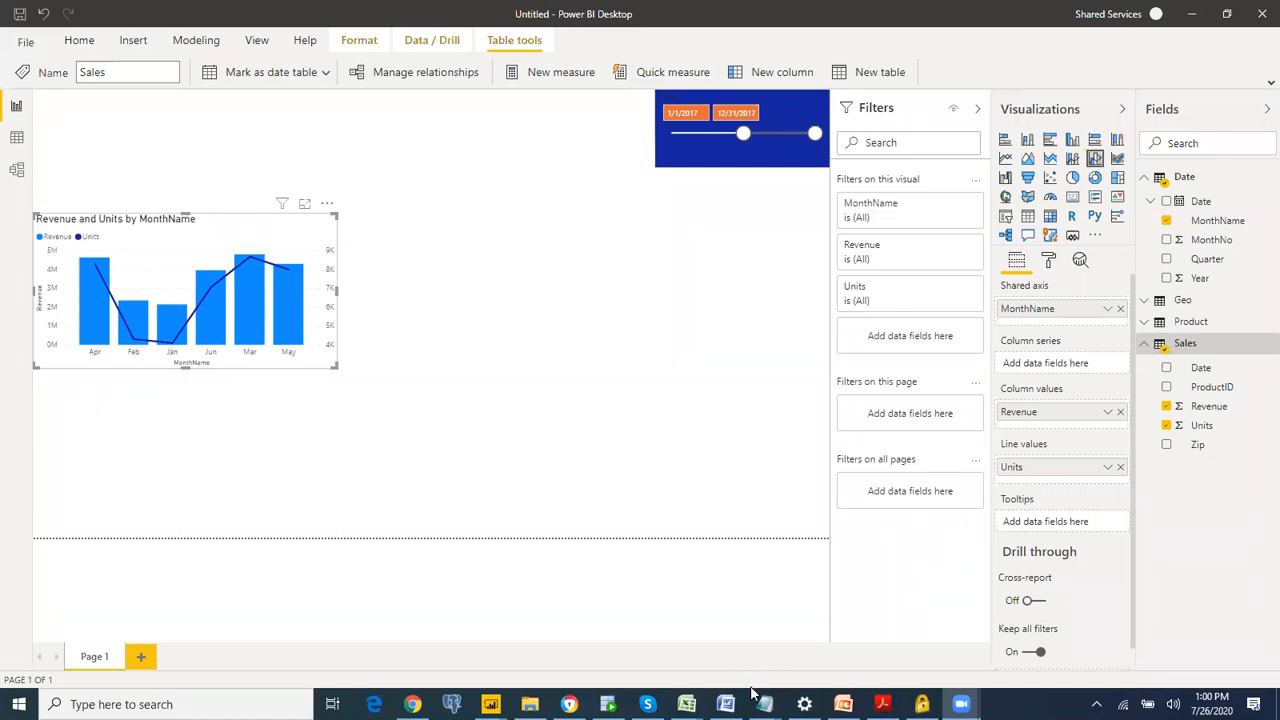
Step: Switch to the Data workbook in Excel and examine the MonthNo and MonthName columns of the Date sheet down to the last row
mouse_move(686, 704)
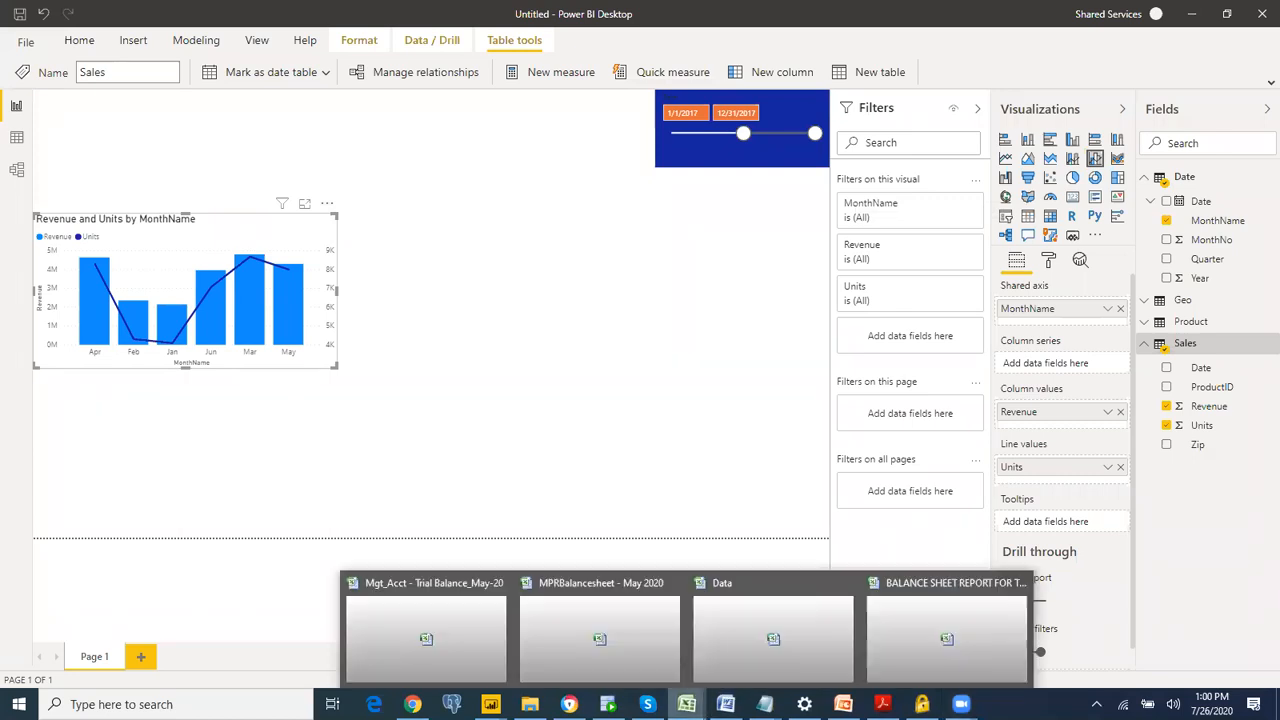
left_click(772, 638)
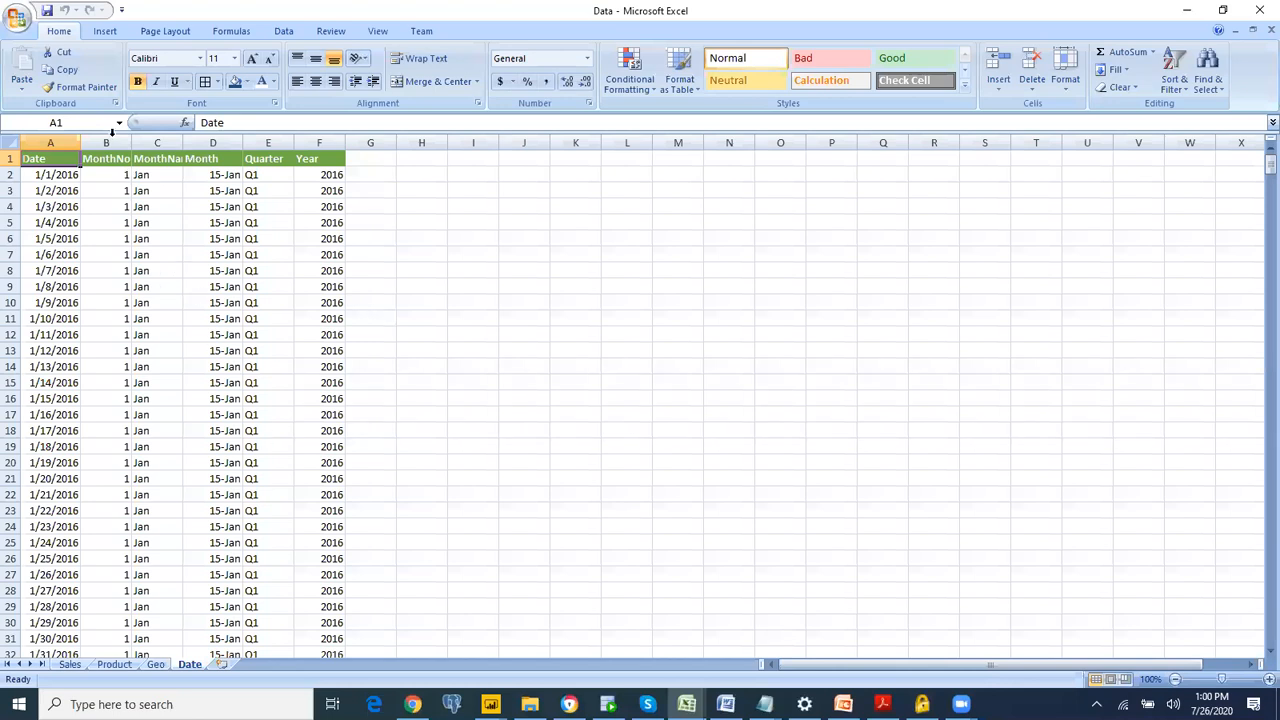
left_click(150, 189)
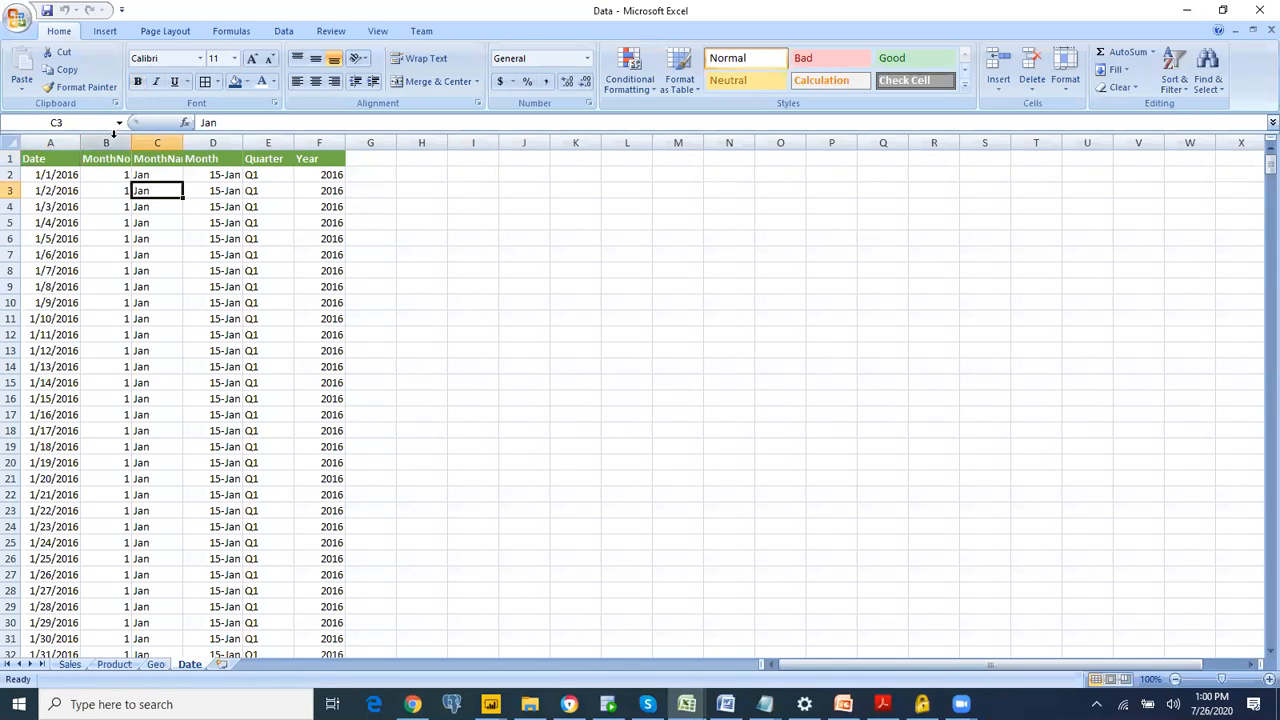
left_click_drag(114, 143, 157, 143)
left_click(166, 142)
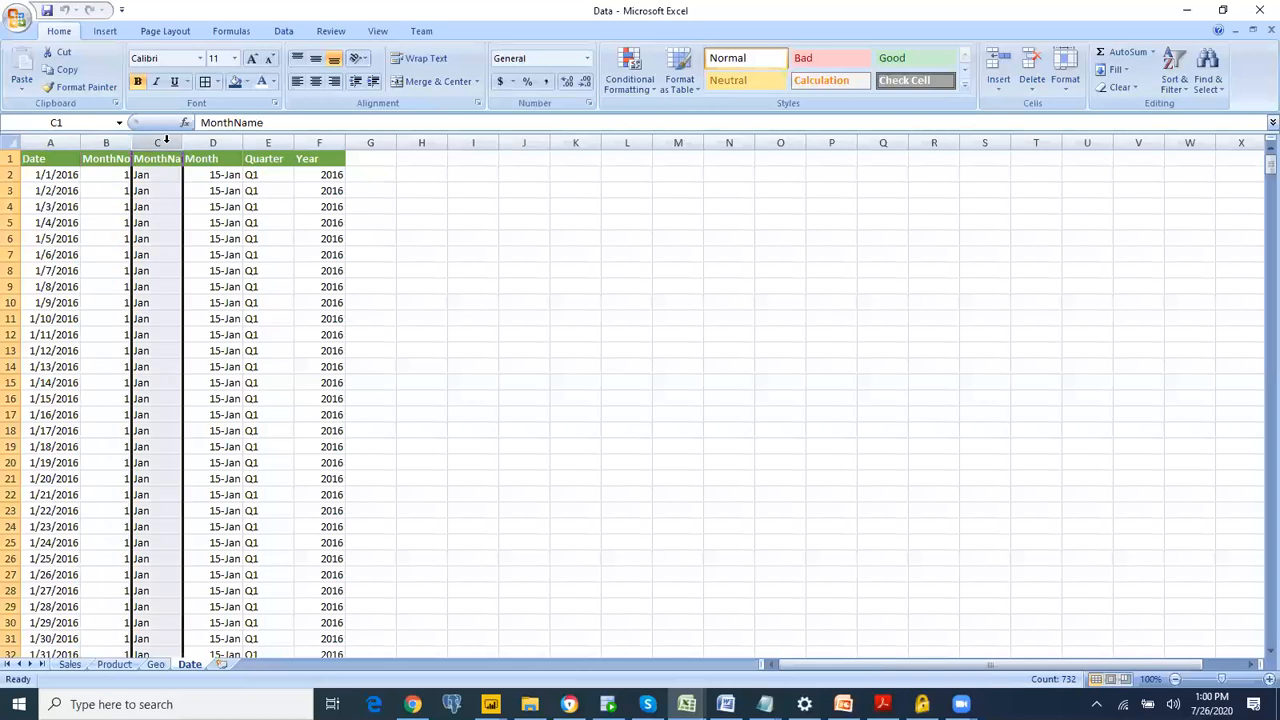
left_click(150, 205)
left_click(110, 210)
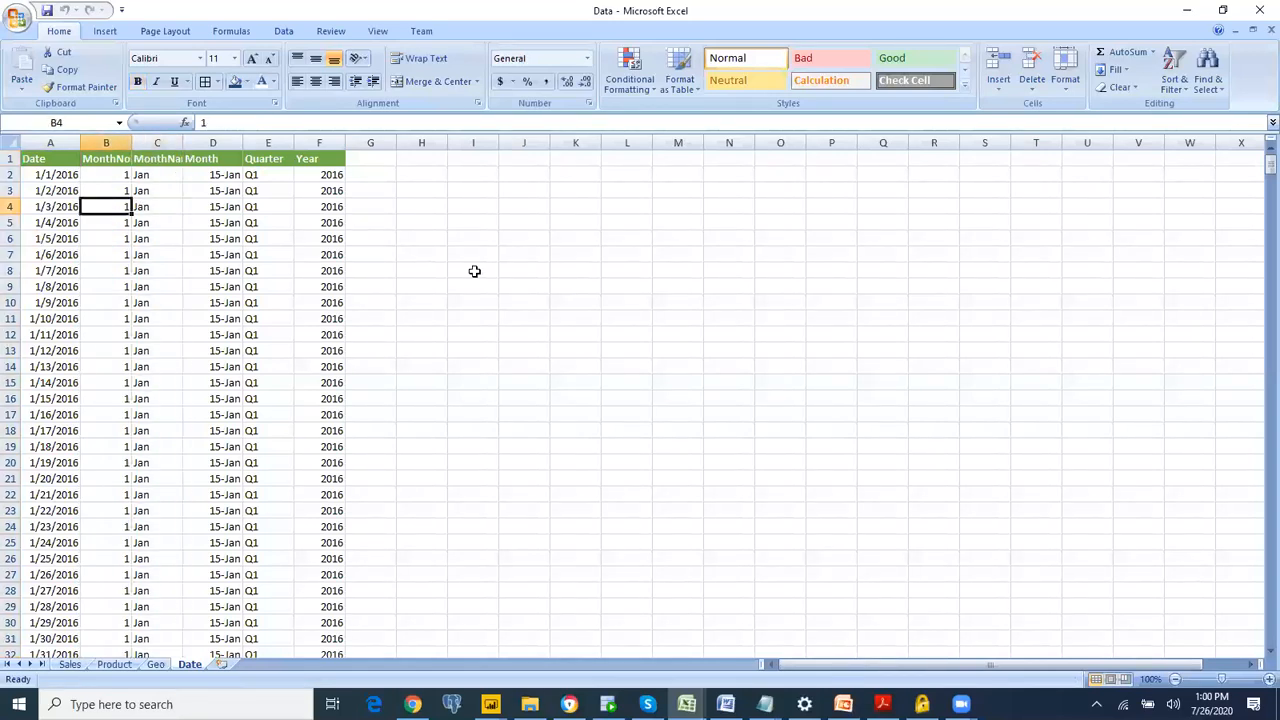
key("ctrl+End")
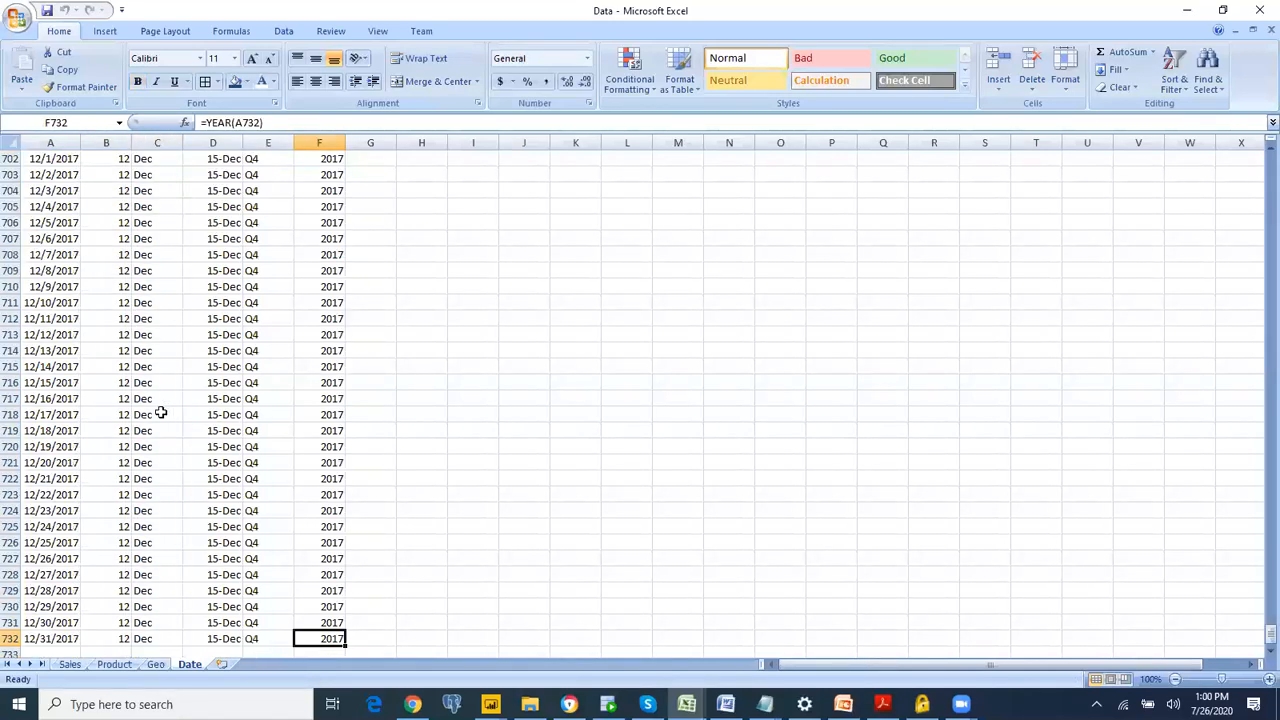
left_click(118, 414)
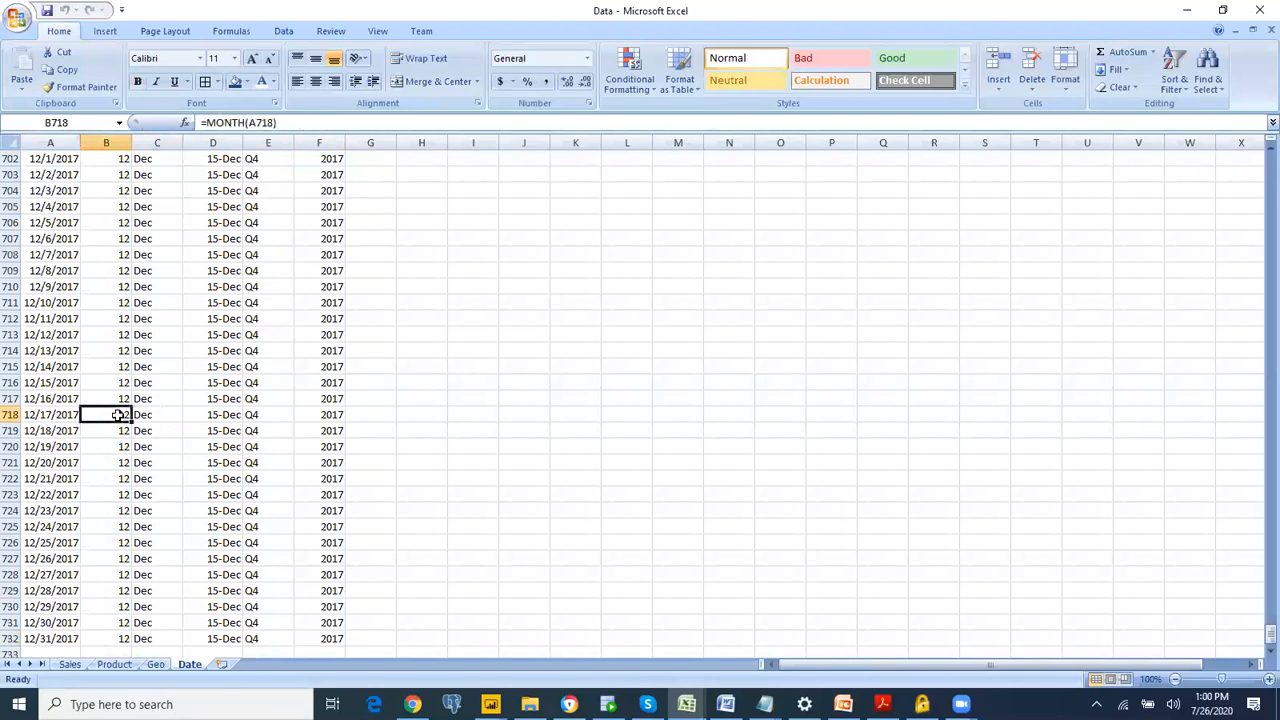
left_click(114, 142)
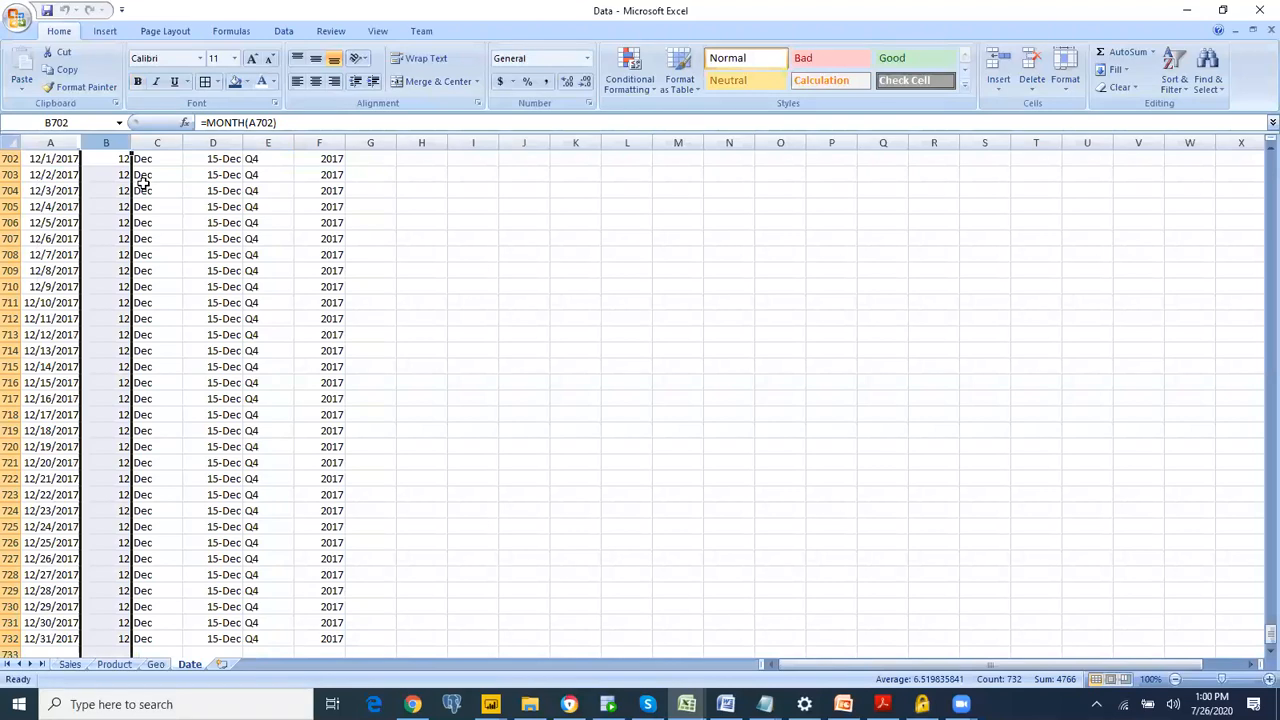
Step: Switch back to the untitled Power BI Desktop report and sort the Date table's MonthName column by MonthNo
key("alt+Tab")
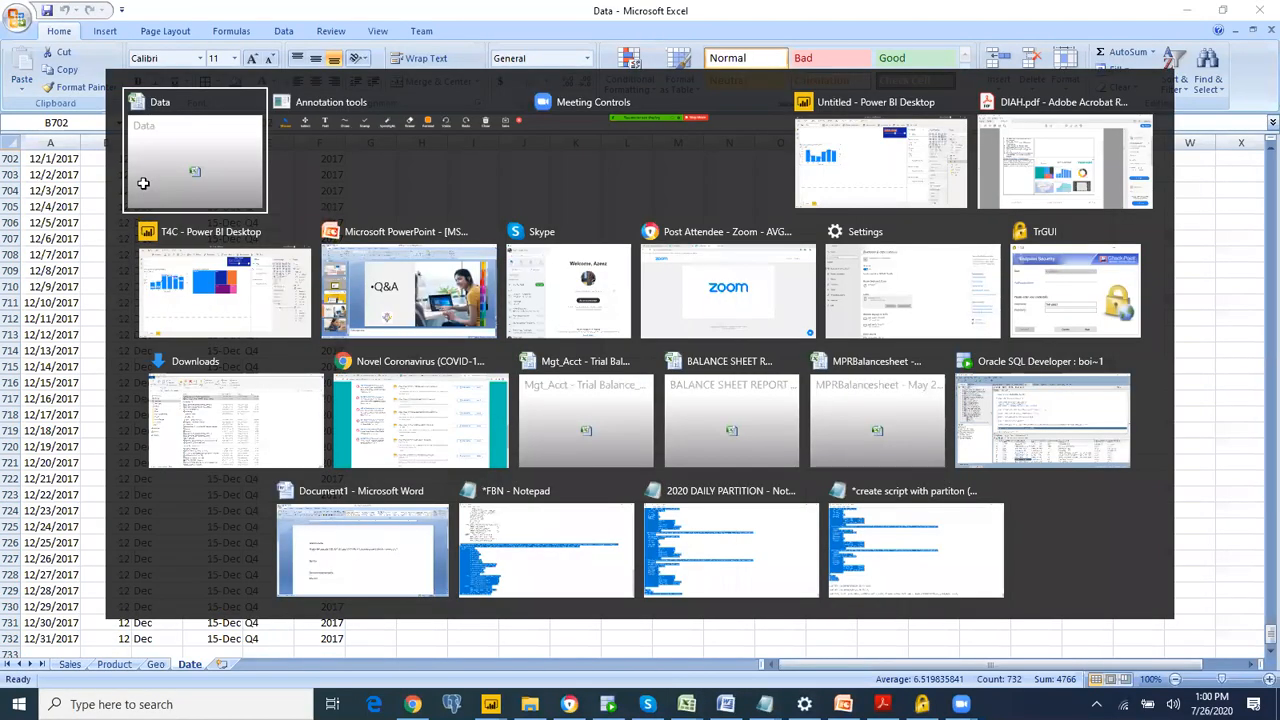
left_click(144, 186)
key("alt+Tab")
key("alt+Tab")
key("alt+Tab")
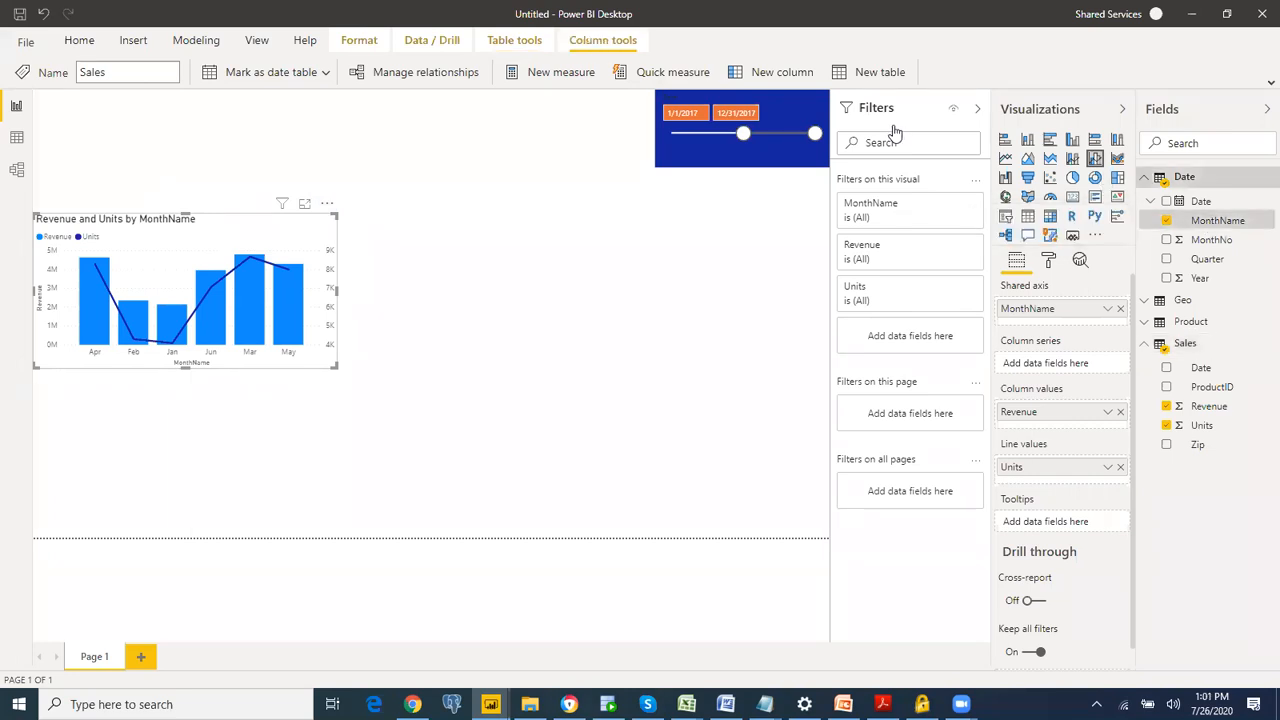
mouse_move(1262, 193)
left_mouse_down()
mouse_move(1160, 196)
mouse_move(1272, 222)
mouse_move(1248, 190)
left_mouse_up()
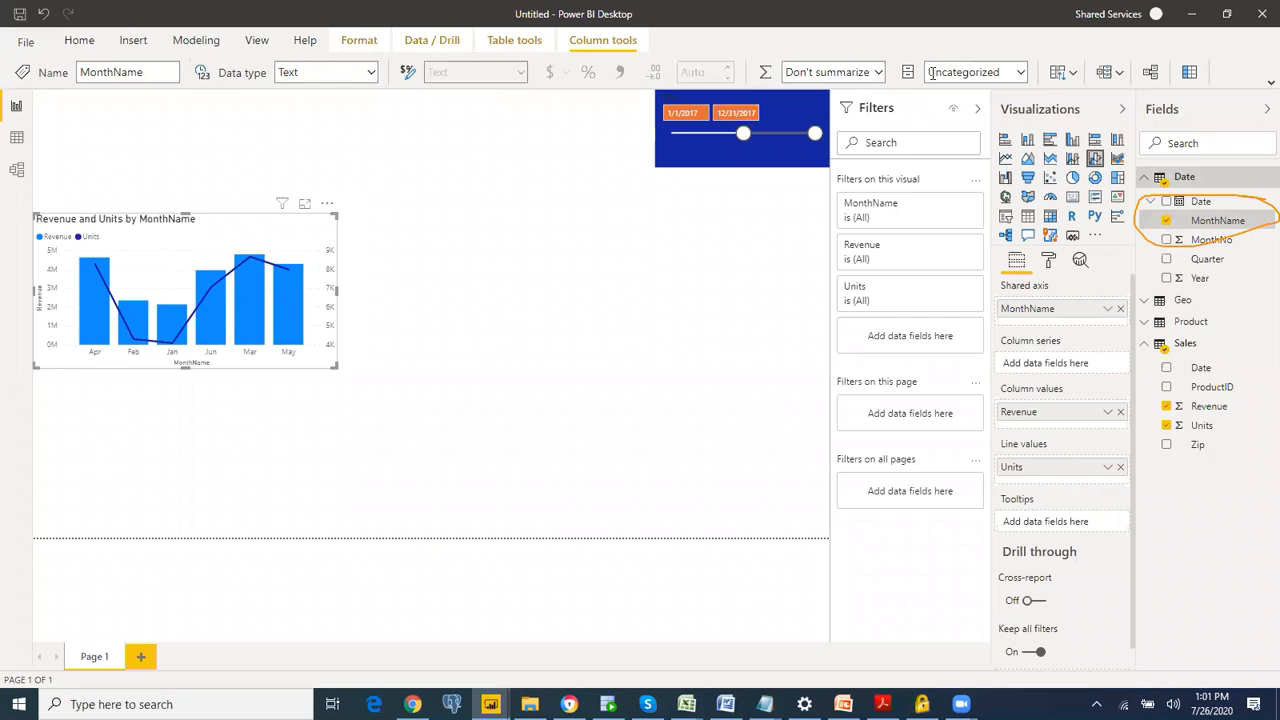
mouse_move(590, 24)
left_mouse_down()
mouse_move(634, 56)
mouse_move(622, 22)
mouse_move(644, 30)
left_mouse_up()
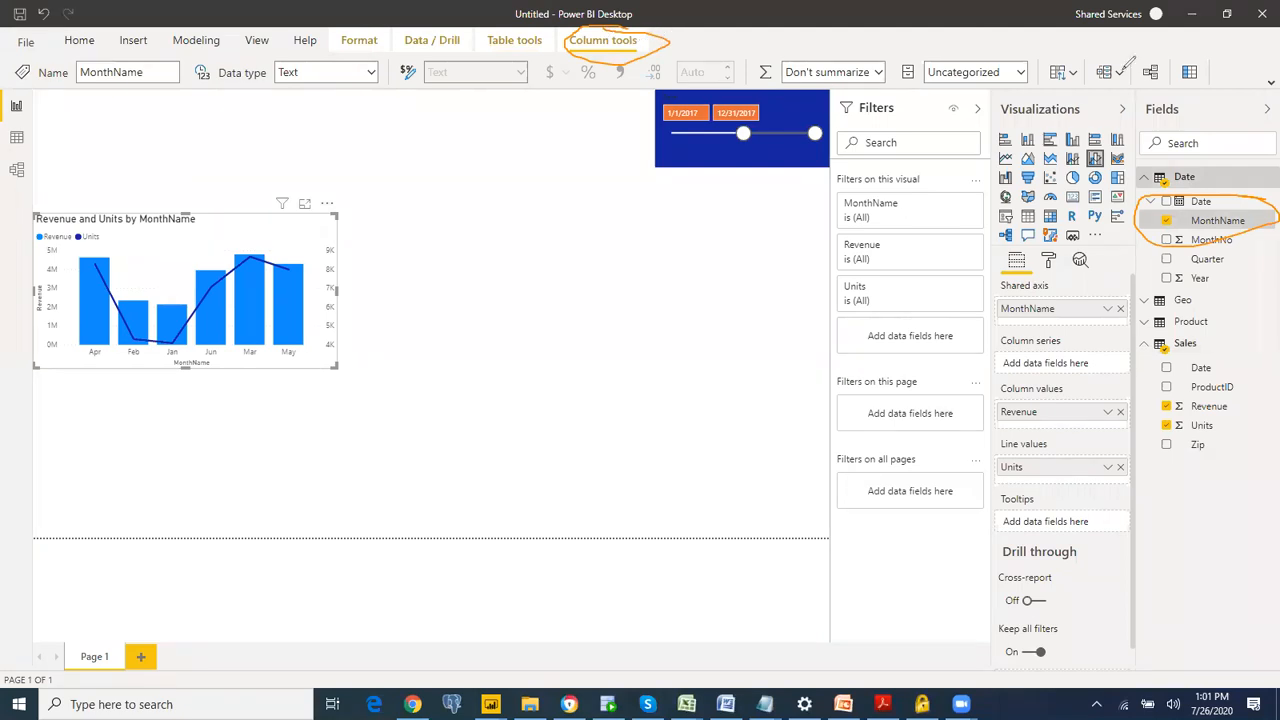
mouse_move(1040, 56)
left_mouse_down()
mouse_move(1062, 84)
mouse_move(1082, 66)
mouse_move(1066, 50)
left_mouse_up()
left_click(1062, 80)
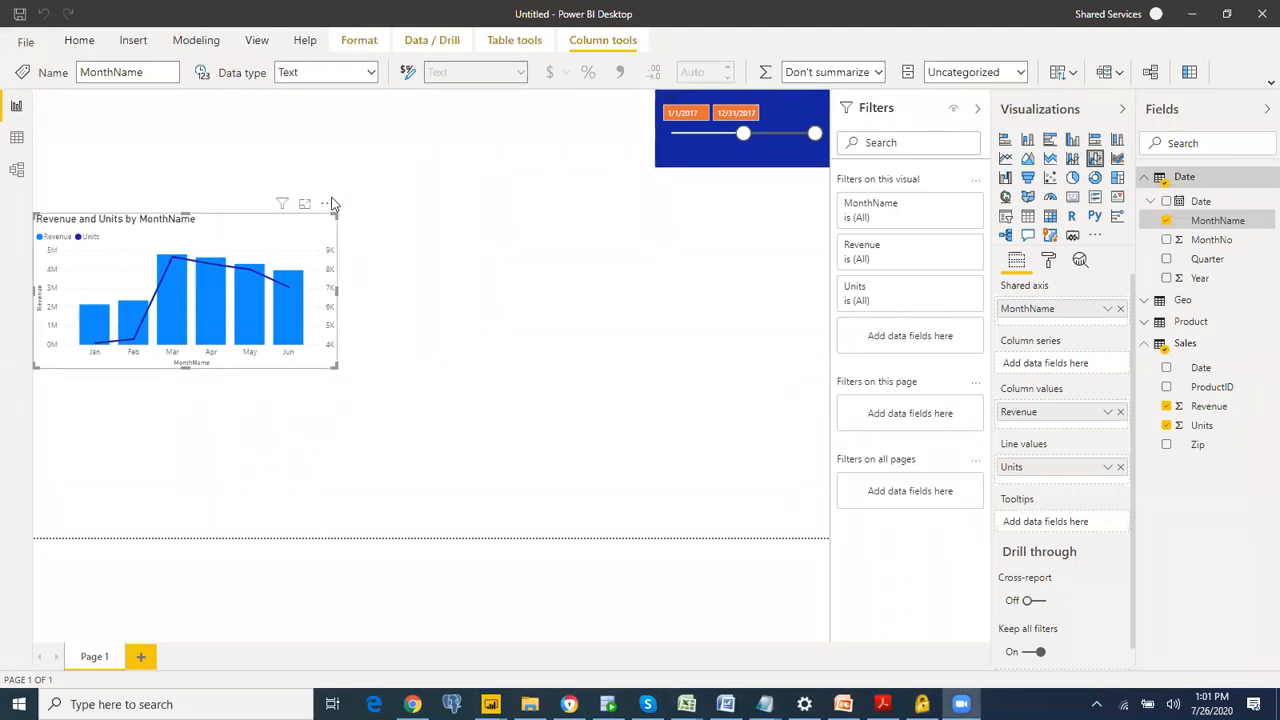
Step: Move the combo chart slightly up while enlarging it a little, and turn on its data labels
left_click_drag(232, 216, 232, 186)
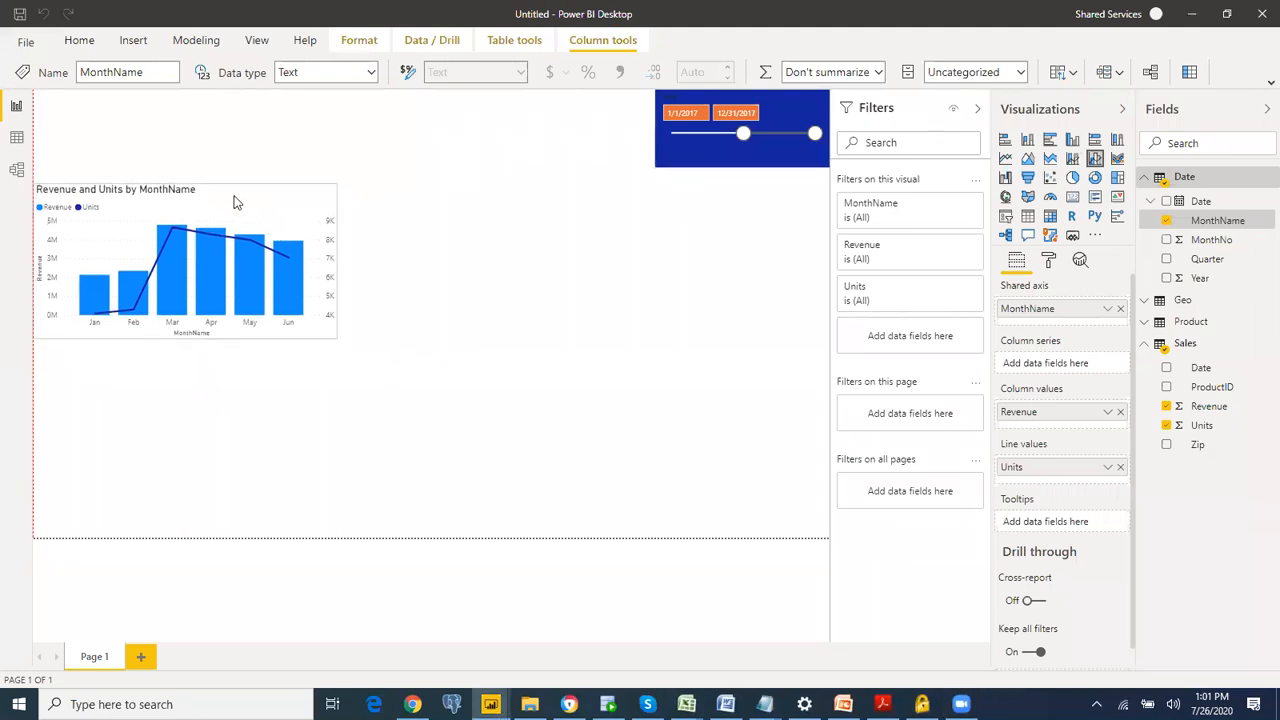
left_click_drag(338, 341, 362, 349)
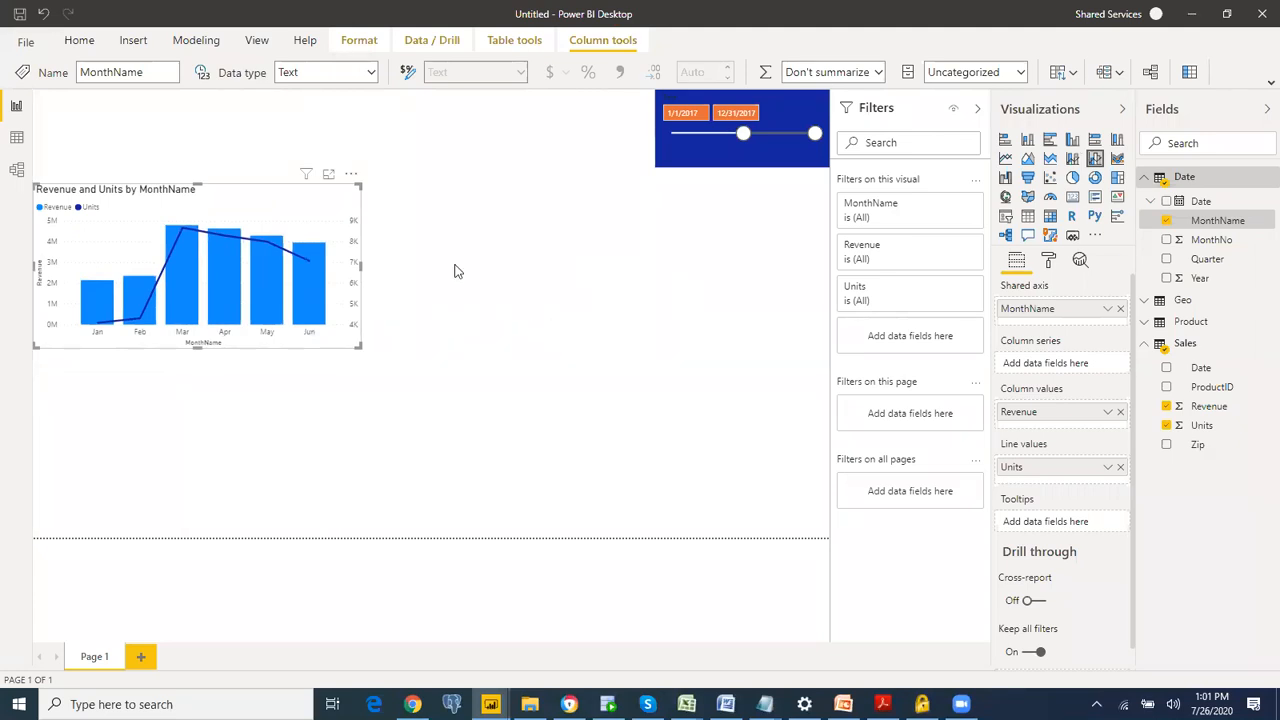
left_click(1050, 262)
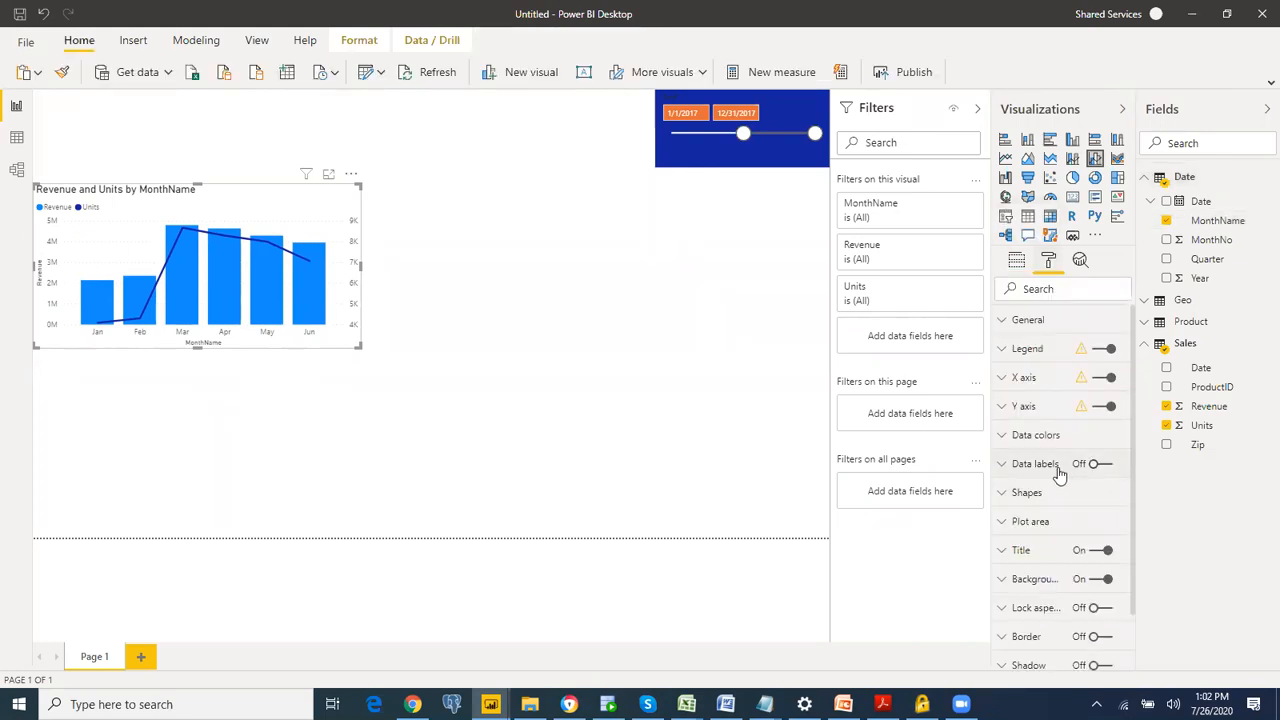
left_click(1090, 465)
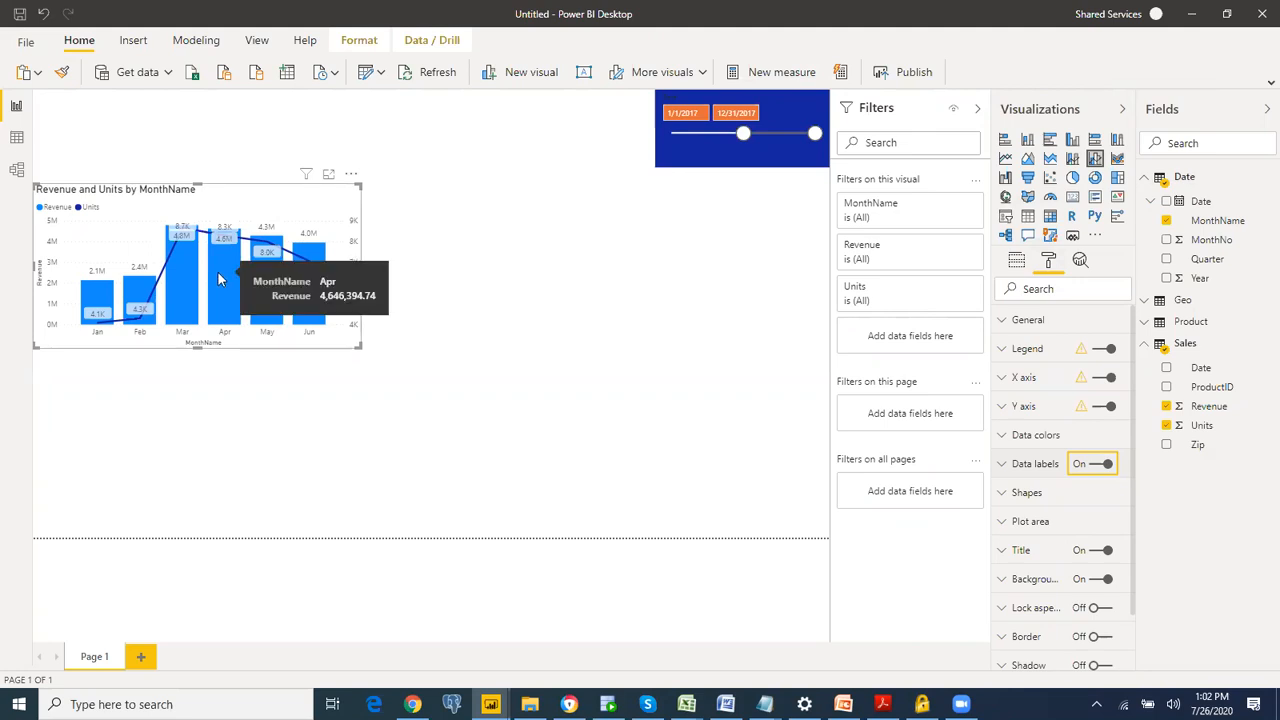
Step: Add a separate treemap with Revenue from Sales as values, grouped by Manufacturer from Product
left_click(531, 321)
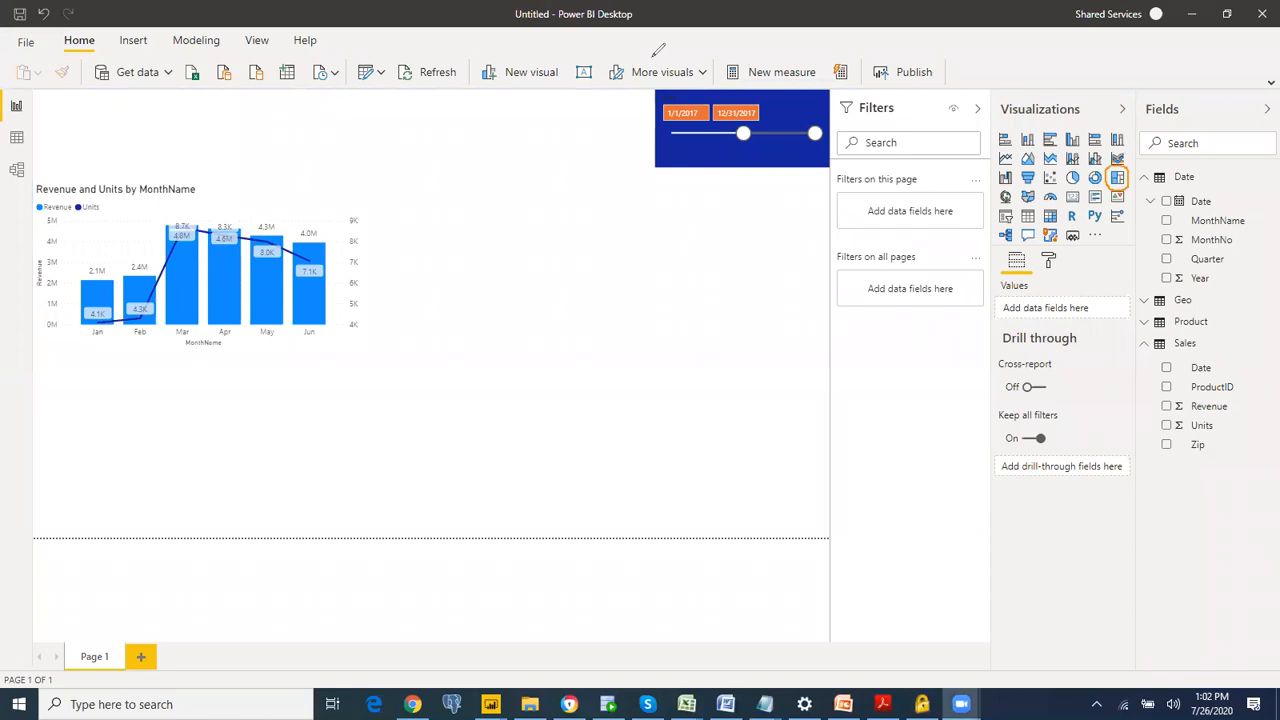
left_click(1118, 178)
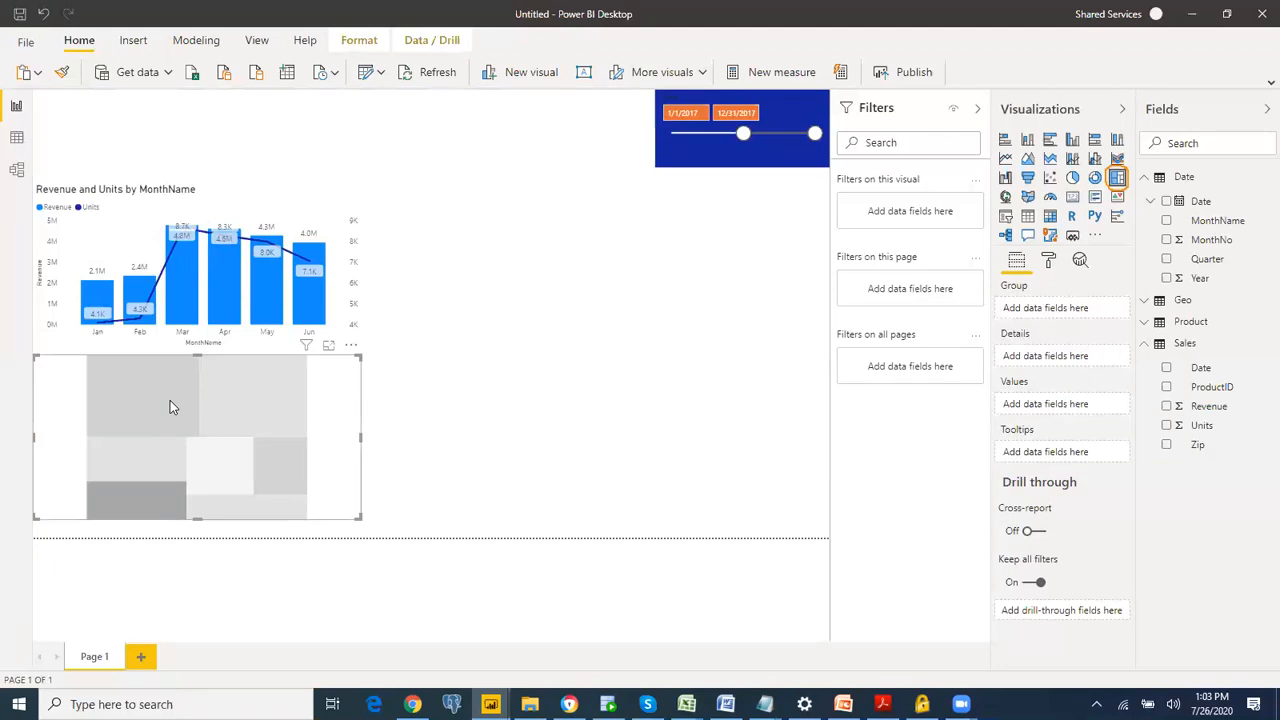
left_click(1166, 406)
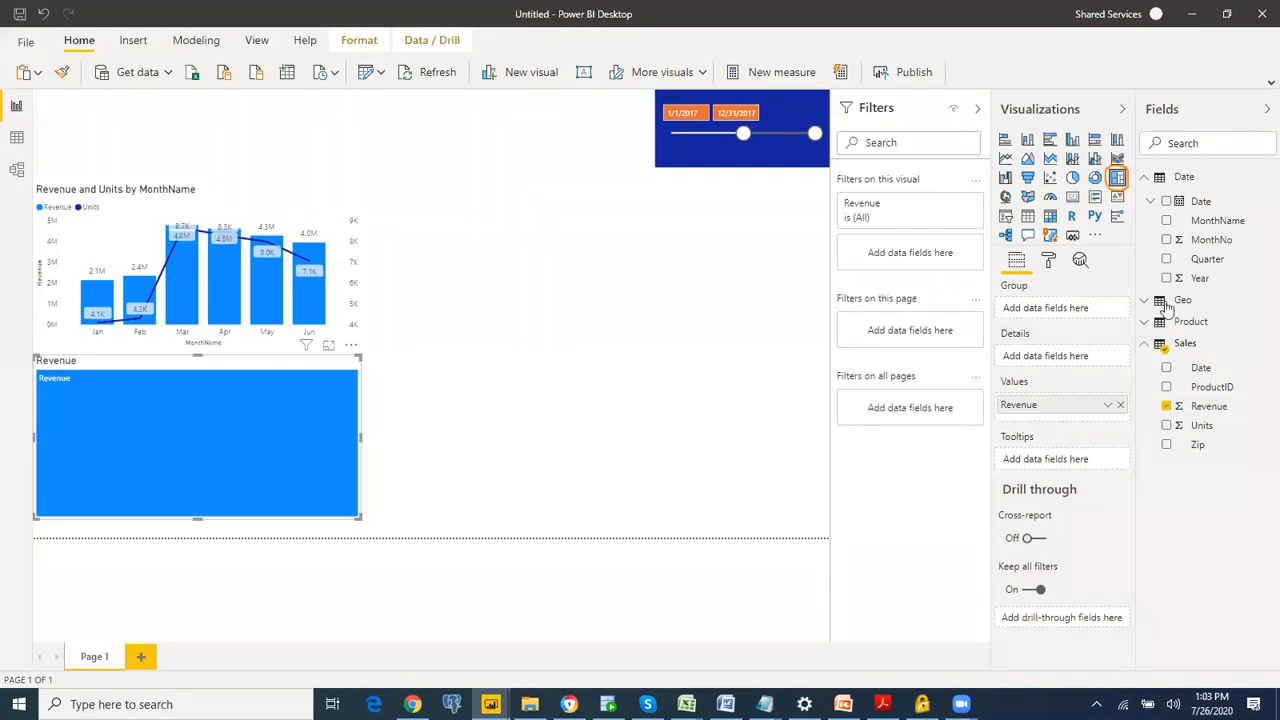
left_click(1146, 323)
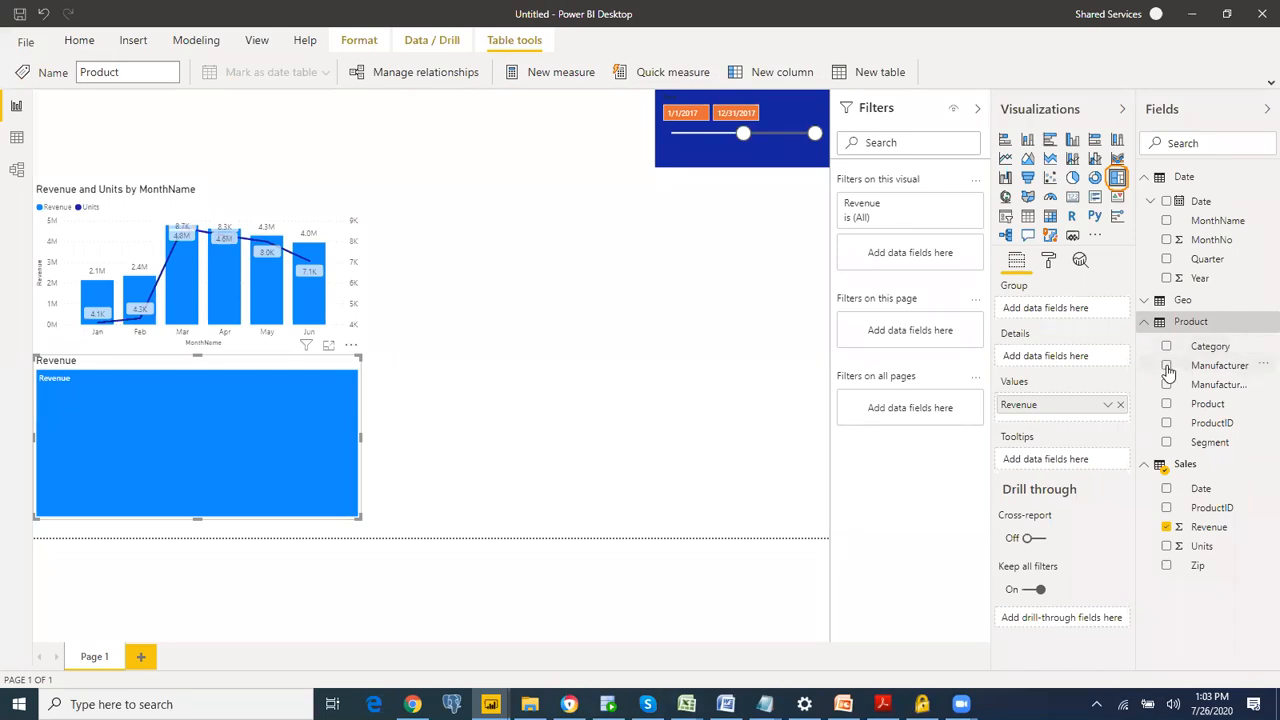
left_click(1166, 366)
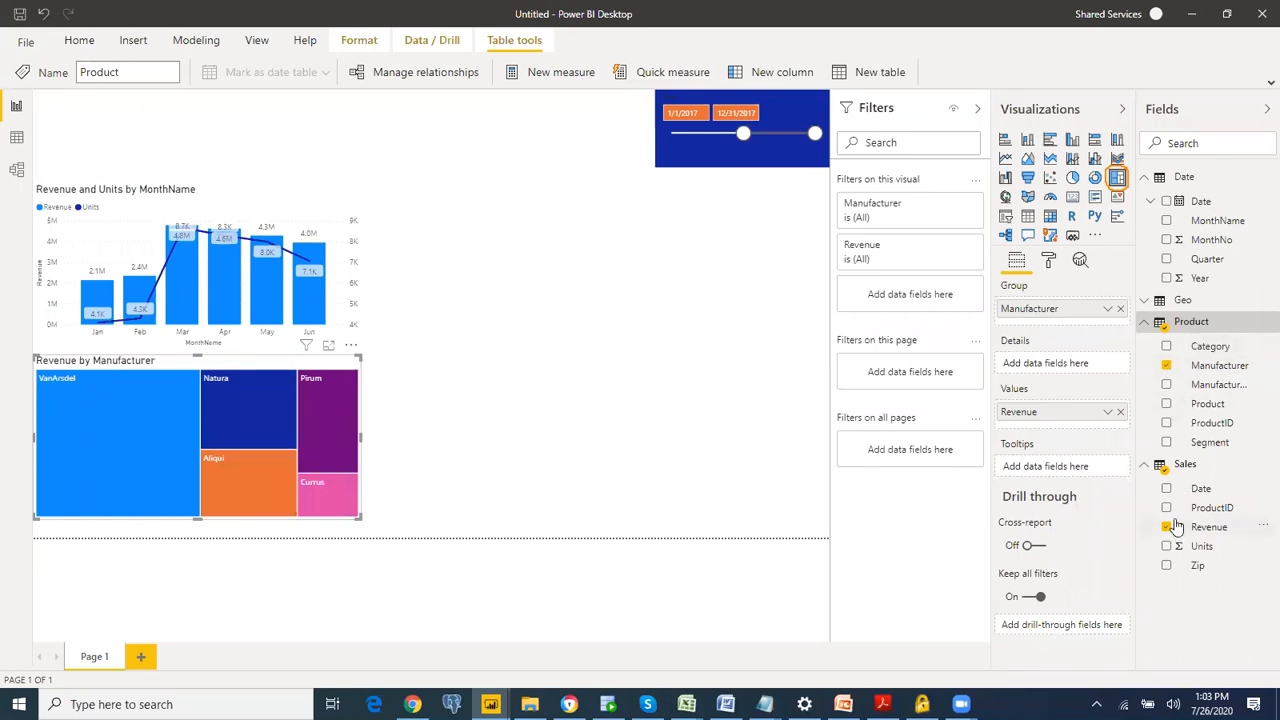
Step: Place the treemap to the right of the combo chart with their top edges aligned, and widen it slightly
left_click_drag(270, 367, 630, 205)
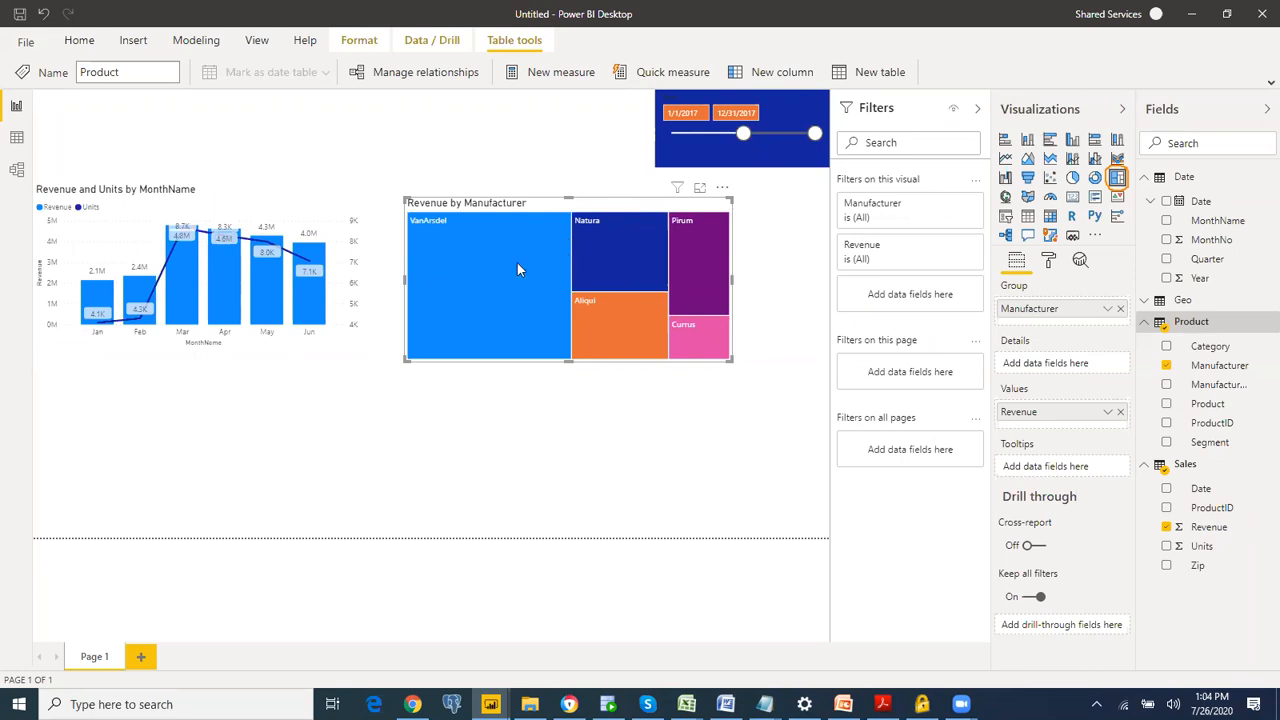
mouse_move(538, 303)
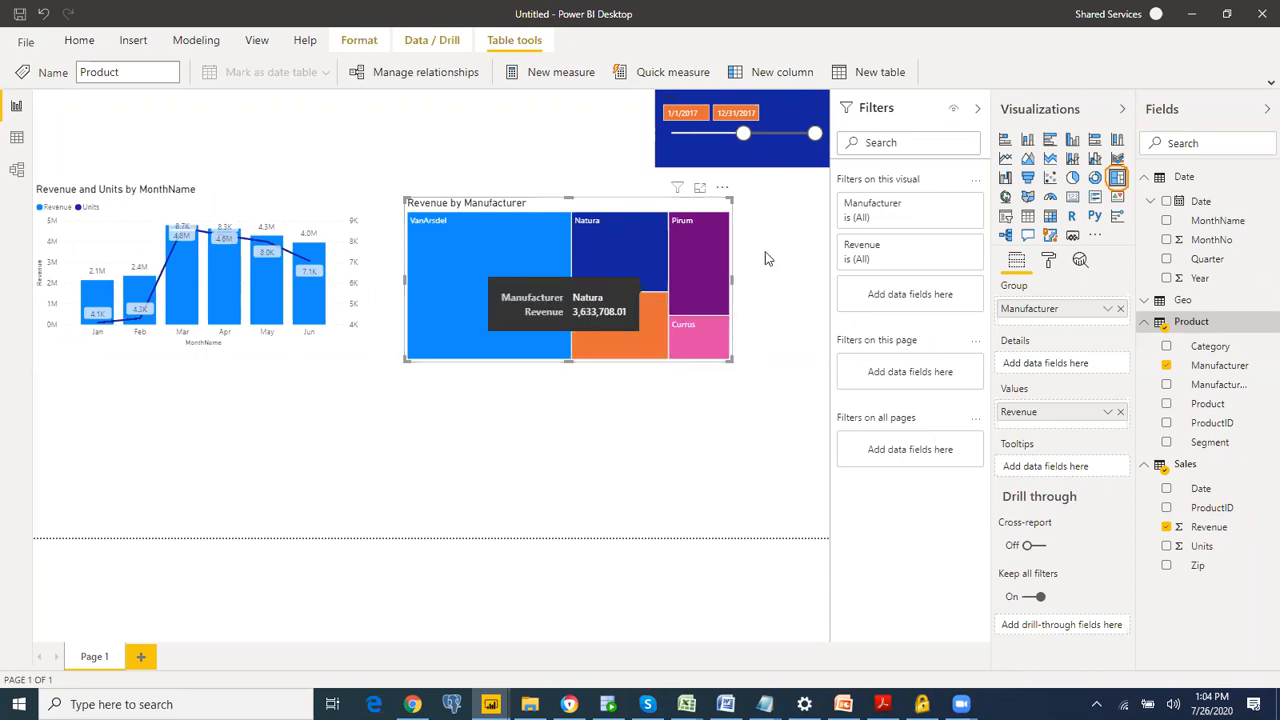
left_click(291, 210)
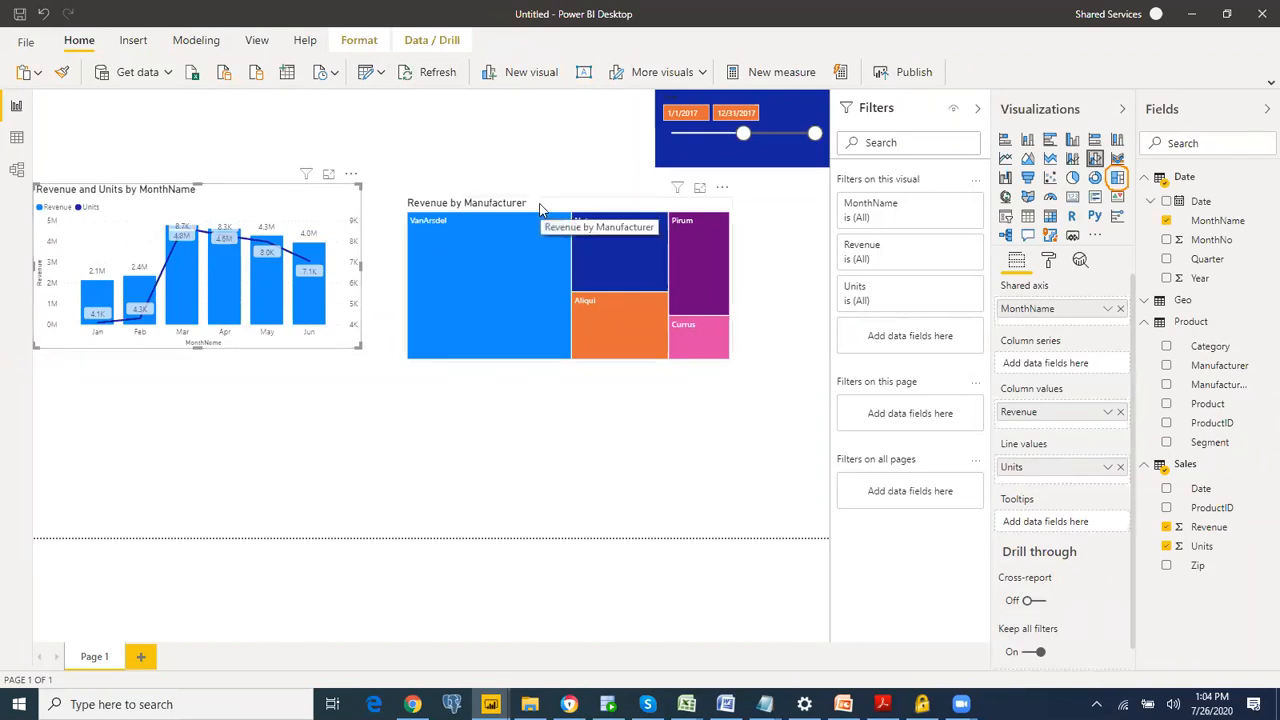
left_click_drag(538, 190, 538, 177)
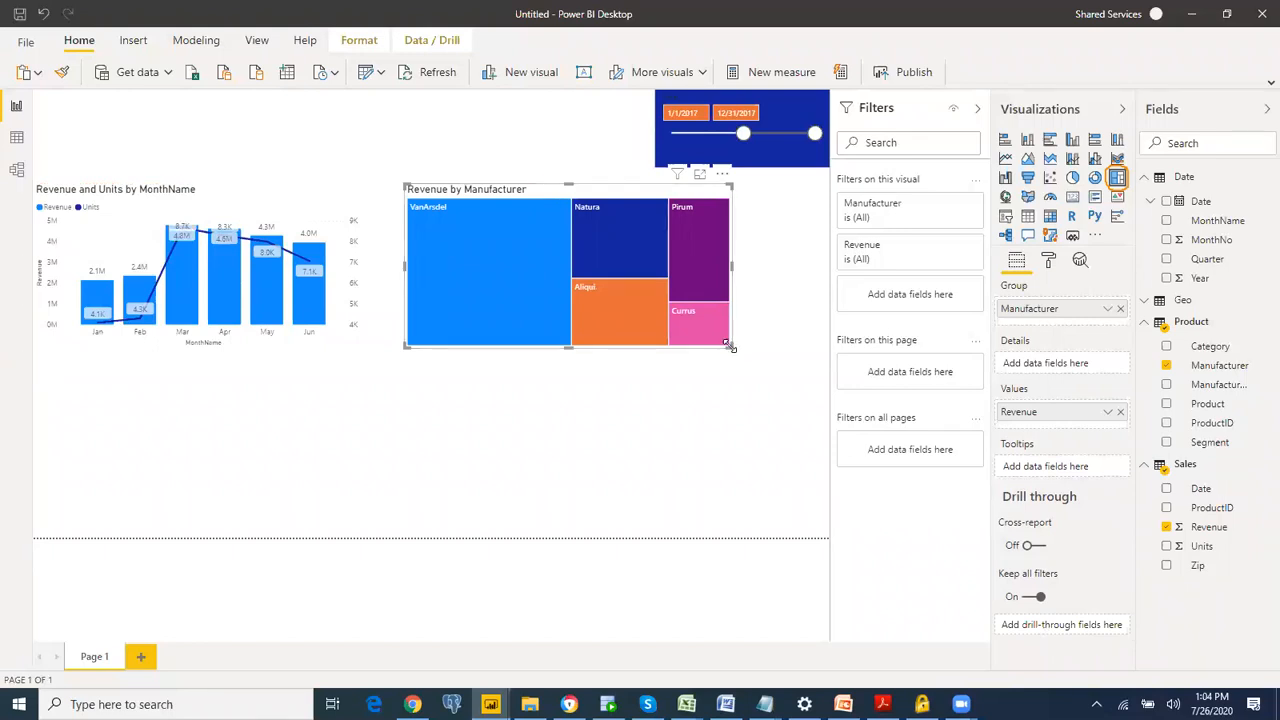
left_click_drag(733, 352, 733, 346)
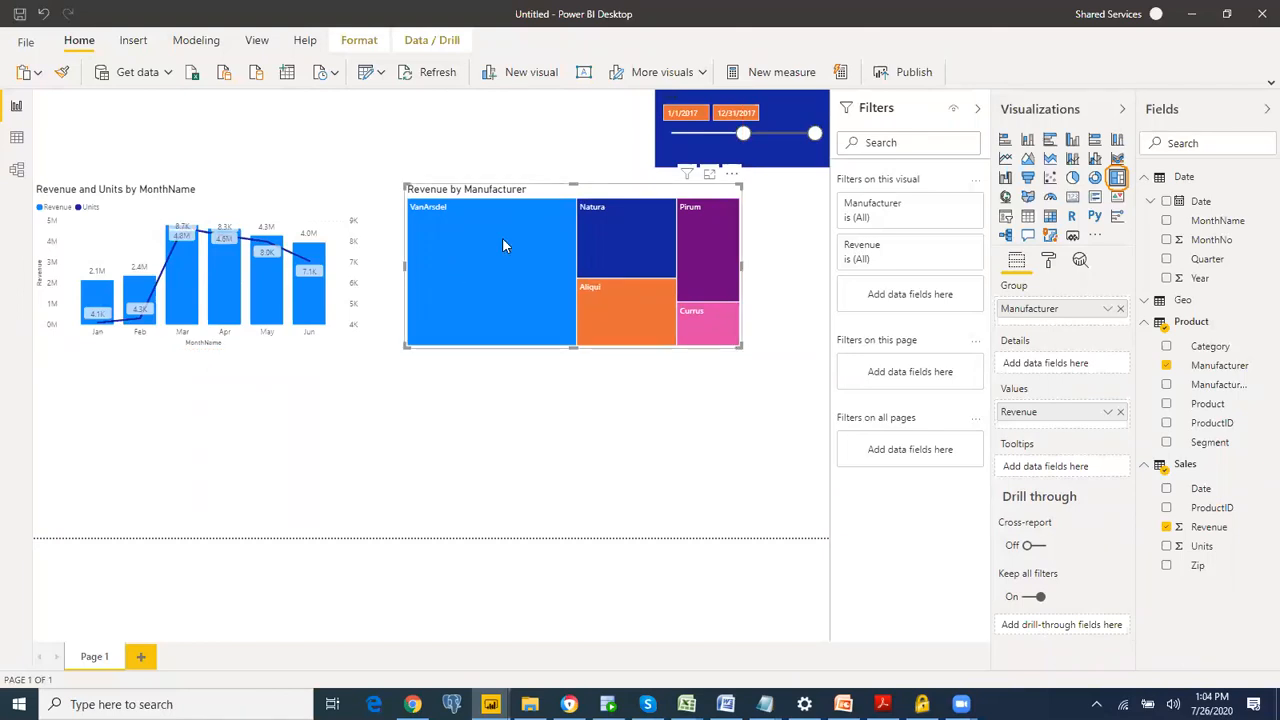
Step: Highlight VanArsdel in the treemap to examine its monthly share in the combo chart, and clear the highlight
mouse_move(483, 260)
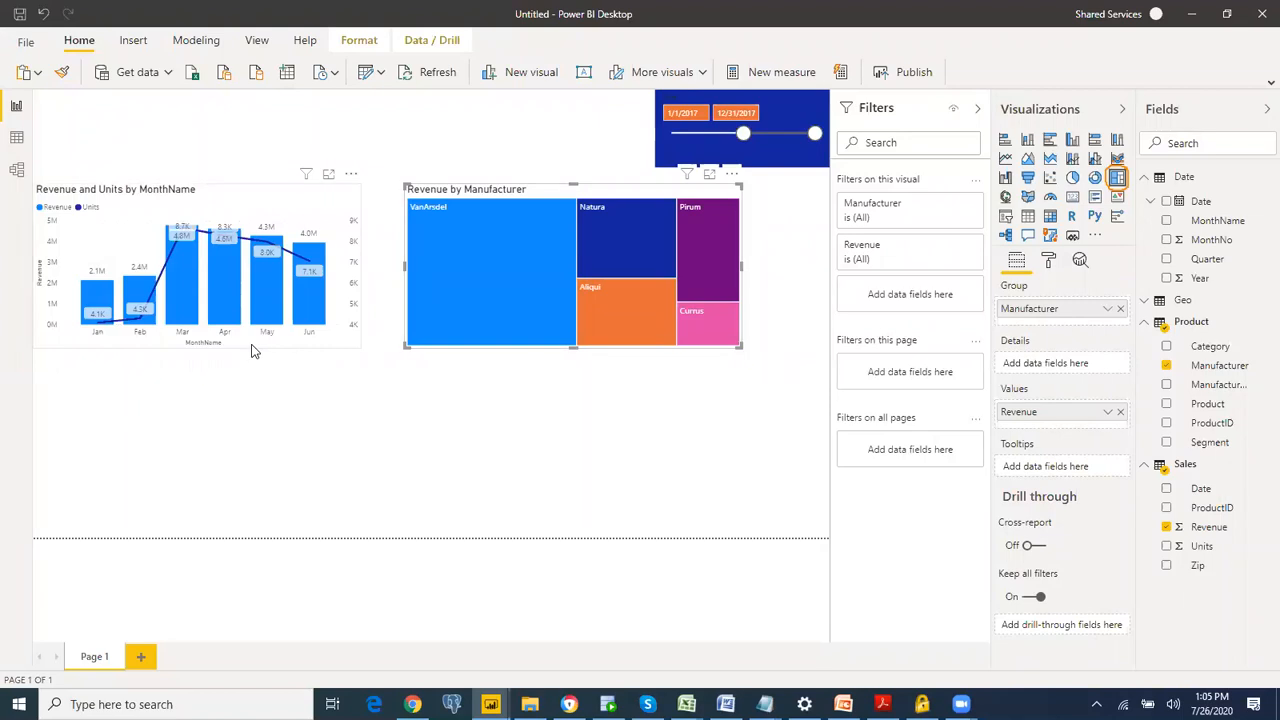
mouse_move(170, 301)
left_click(526, 300)
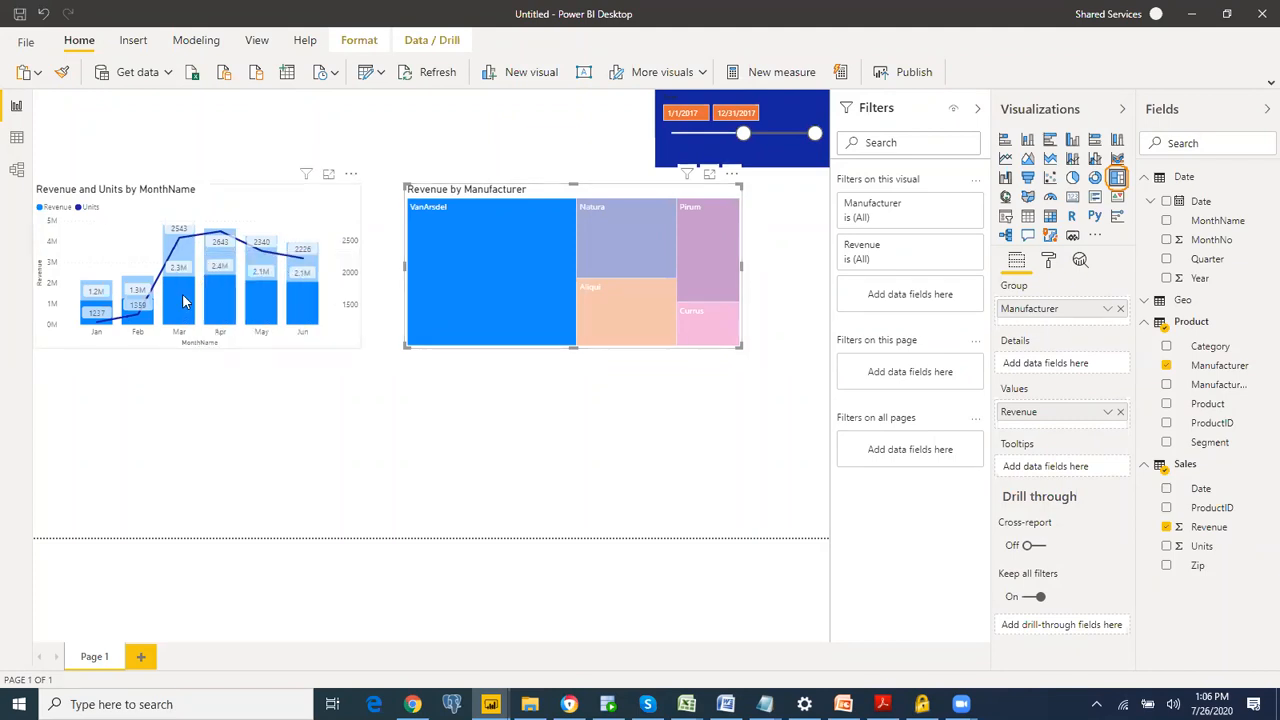
mouse_move(183, 304)
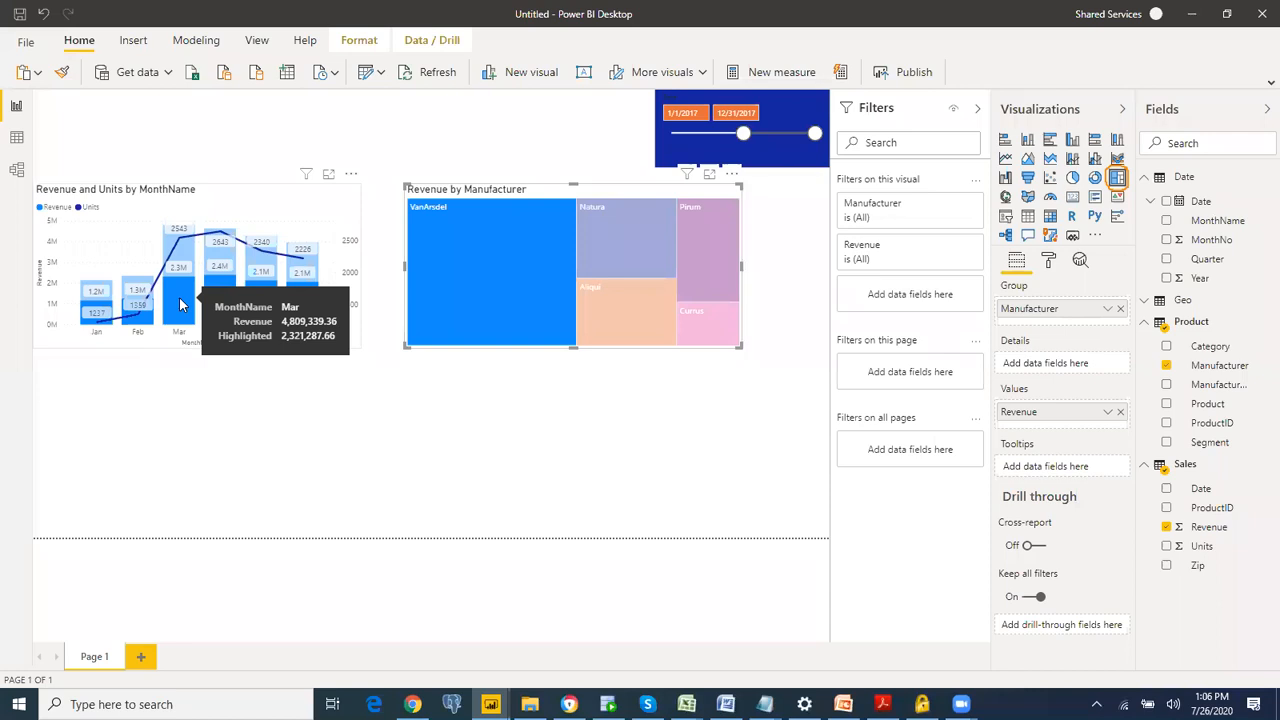
left_click(446, 264)
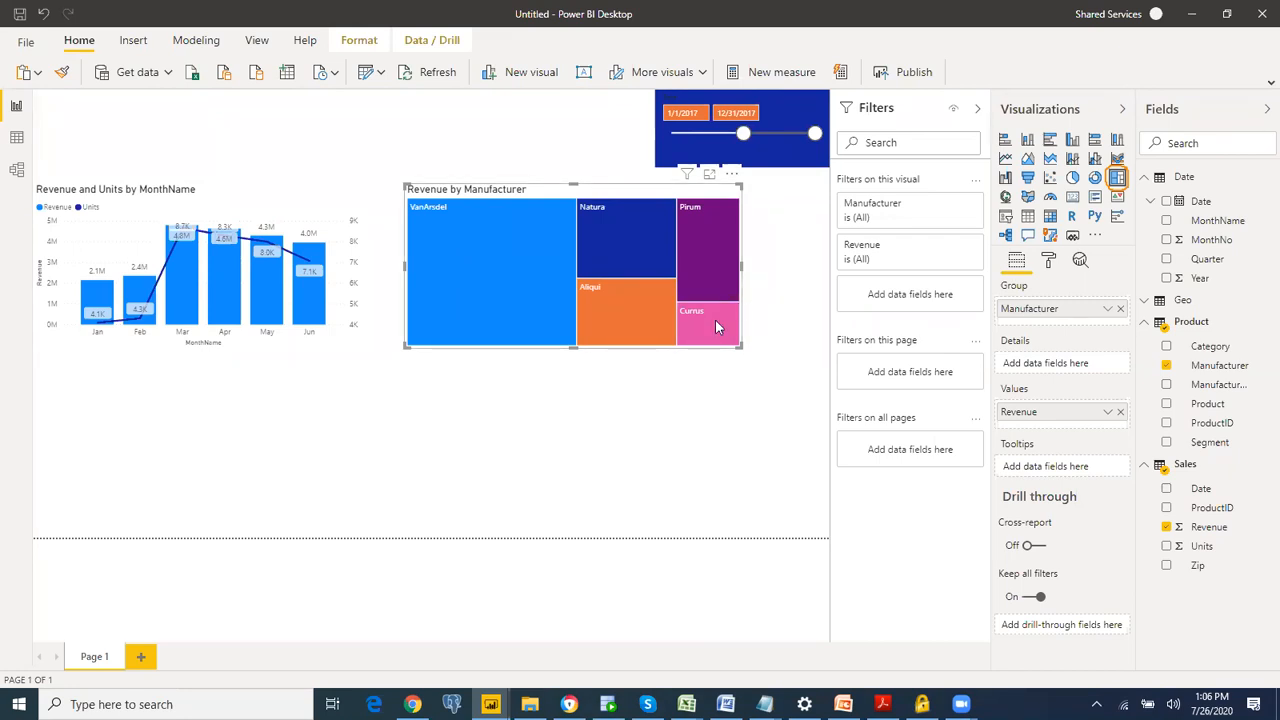
mouse_move(723, 323)
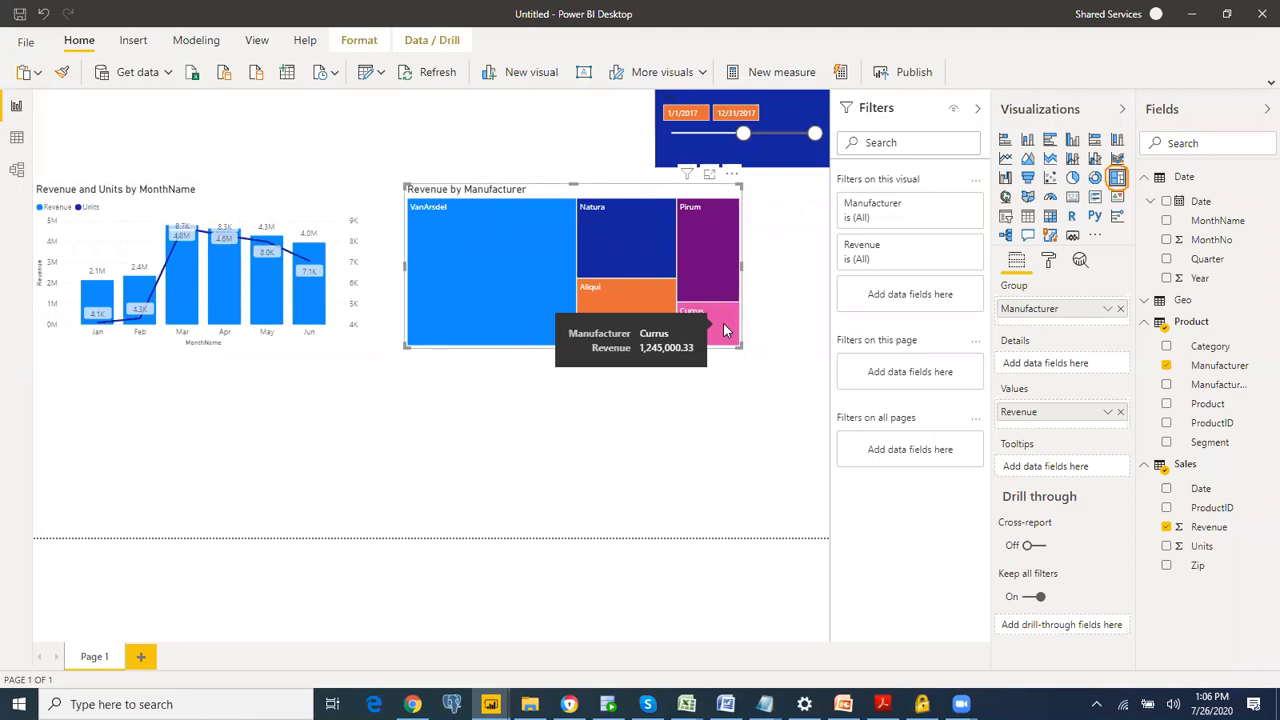
Step: Highlight Currus in the treemap to examine its monthly share in the combo chart, and clear the highlight
left_click(723, 323)
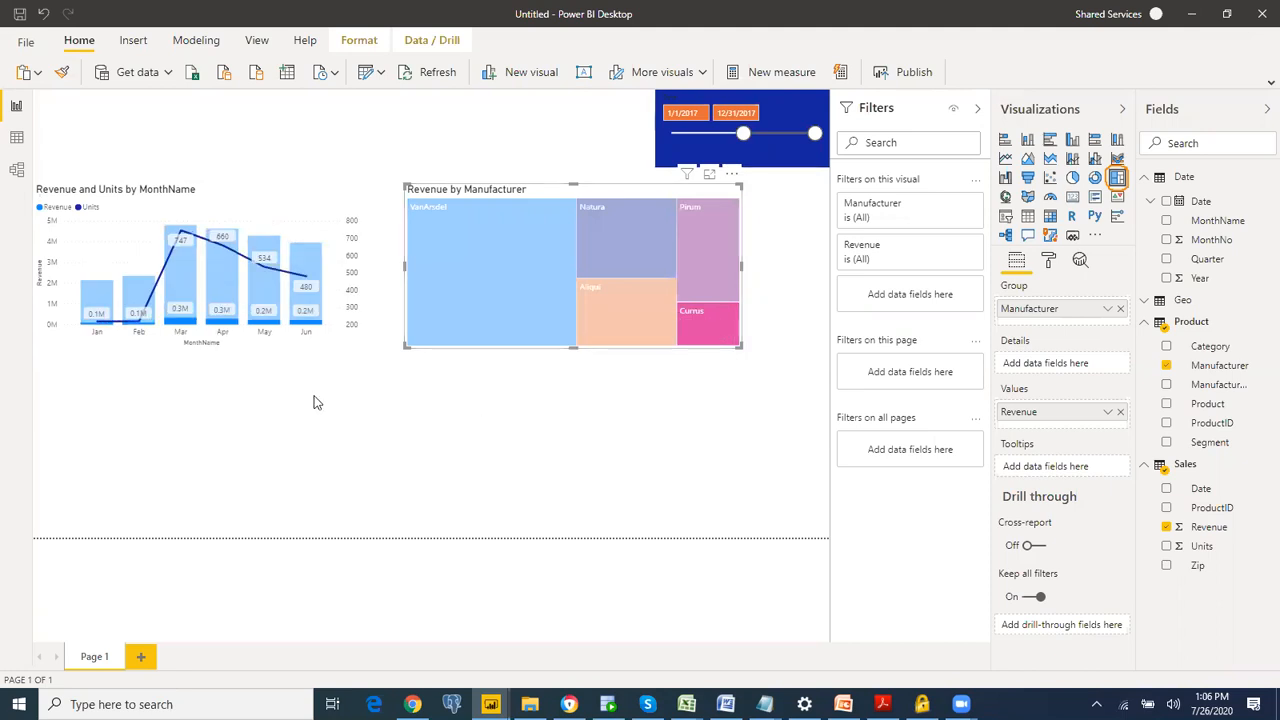
mouse_move(183, 329)
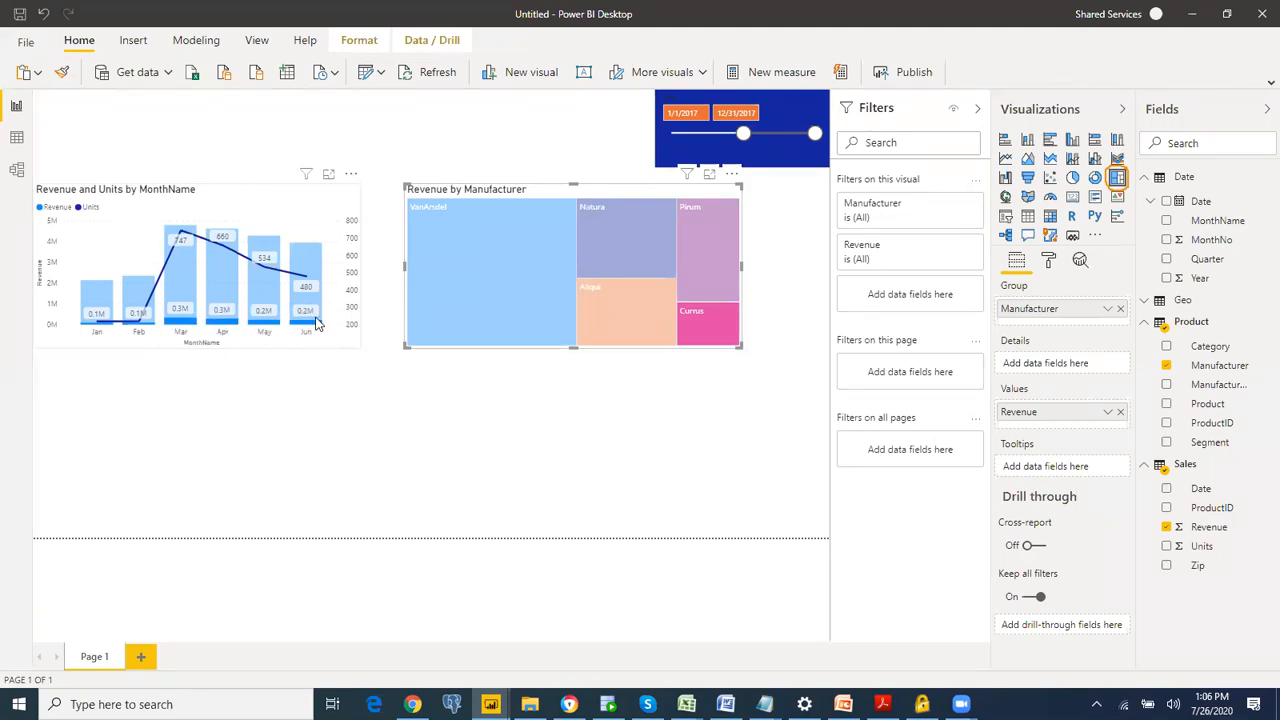
mouse_move(313, 331)
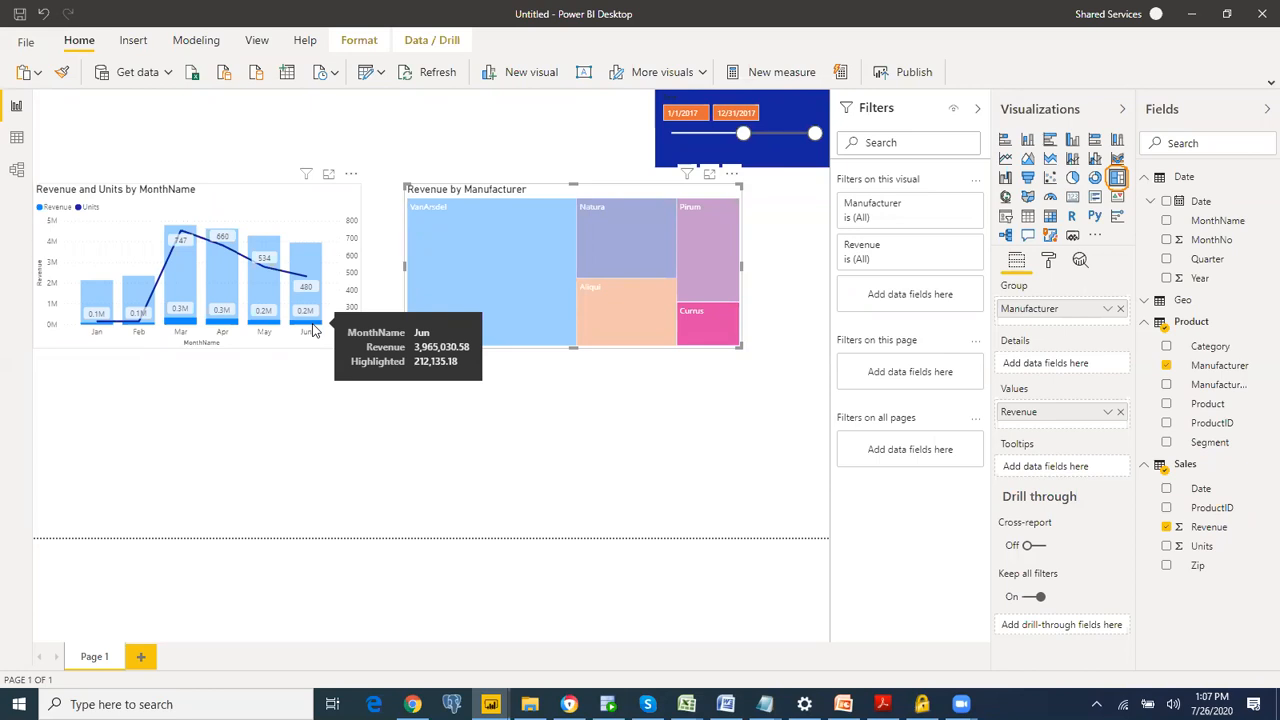
left_click(715, 324)
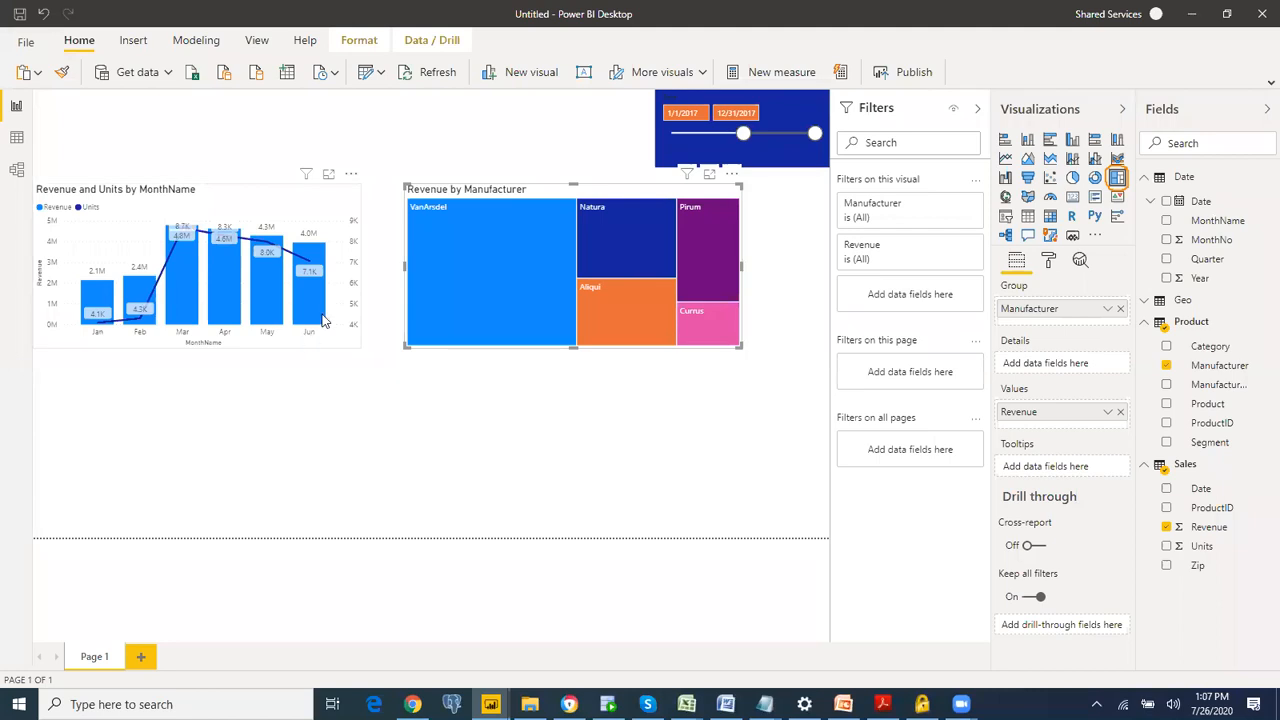
Step: Highlight June in the combo chart to examine each manufacturer's share in the treemap, and clear the highlight
mouse_move(308, 293)
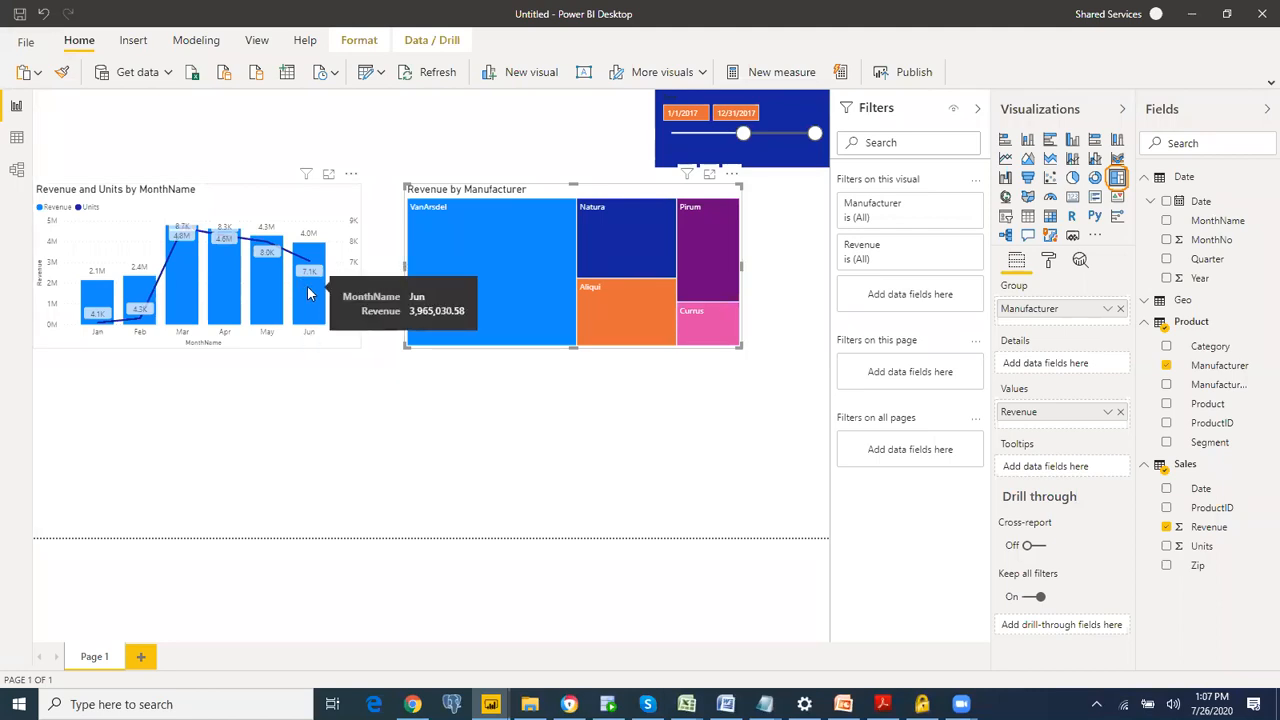
left_click(308, 293)
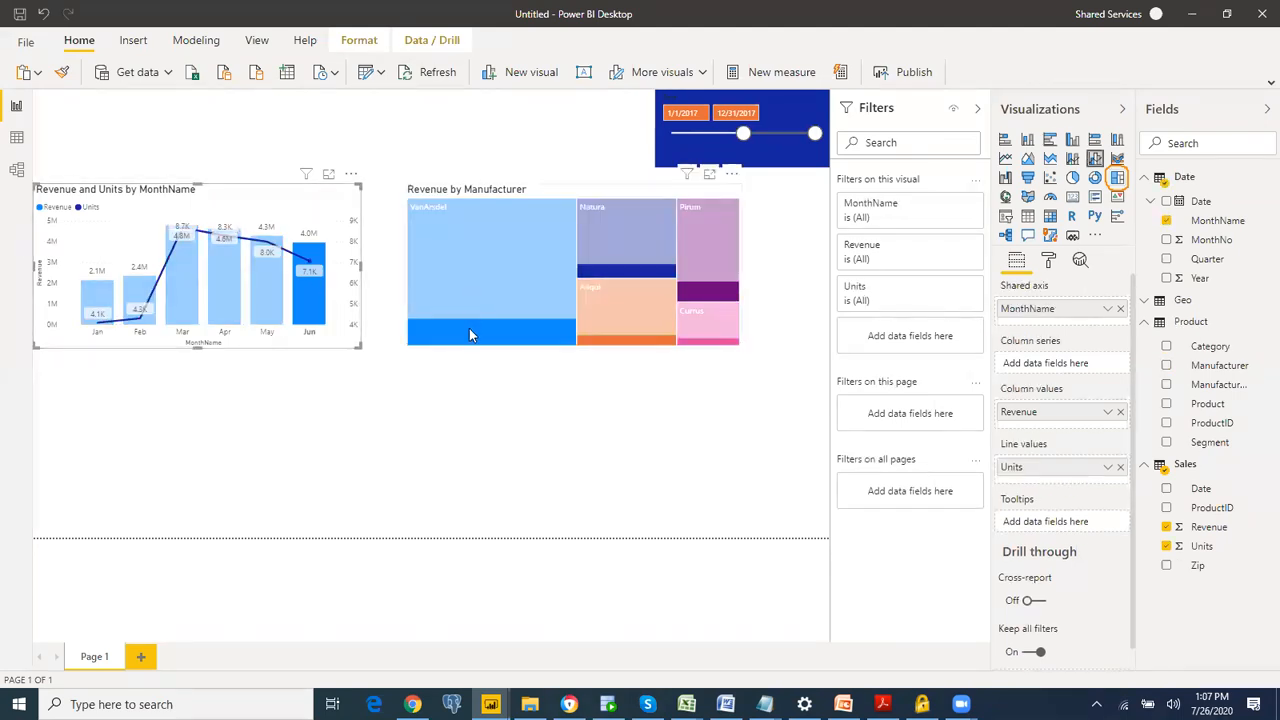
mouse_move(470, 334)
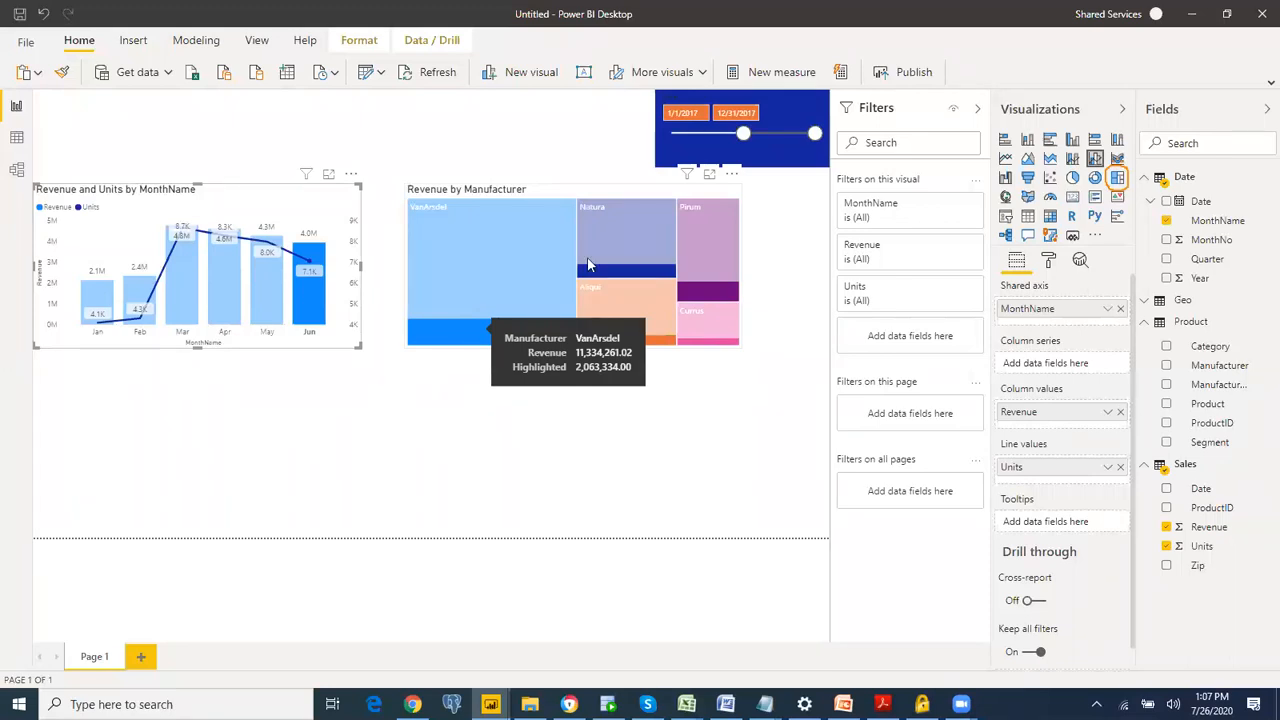
mouse_move(620, 262)
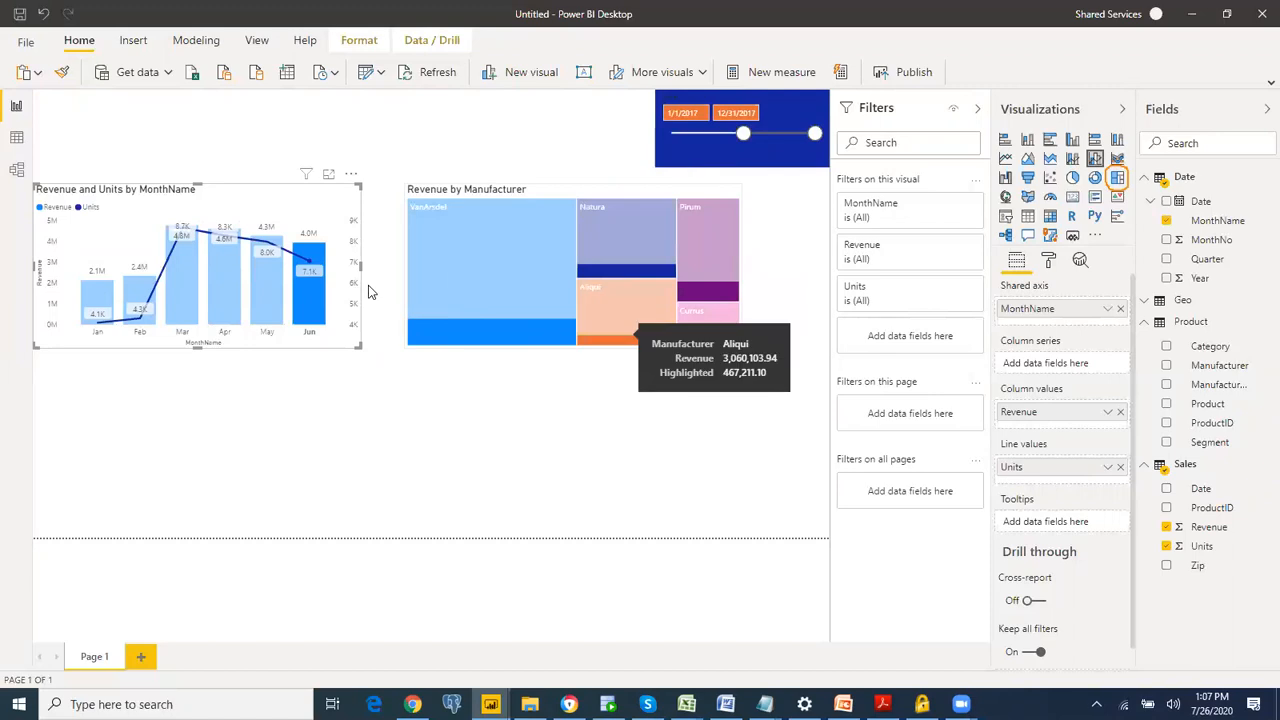
left_click(310, 303)
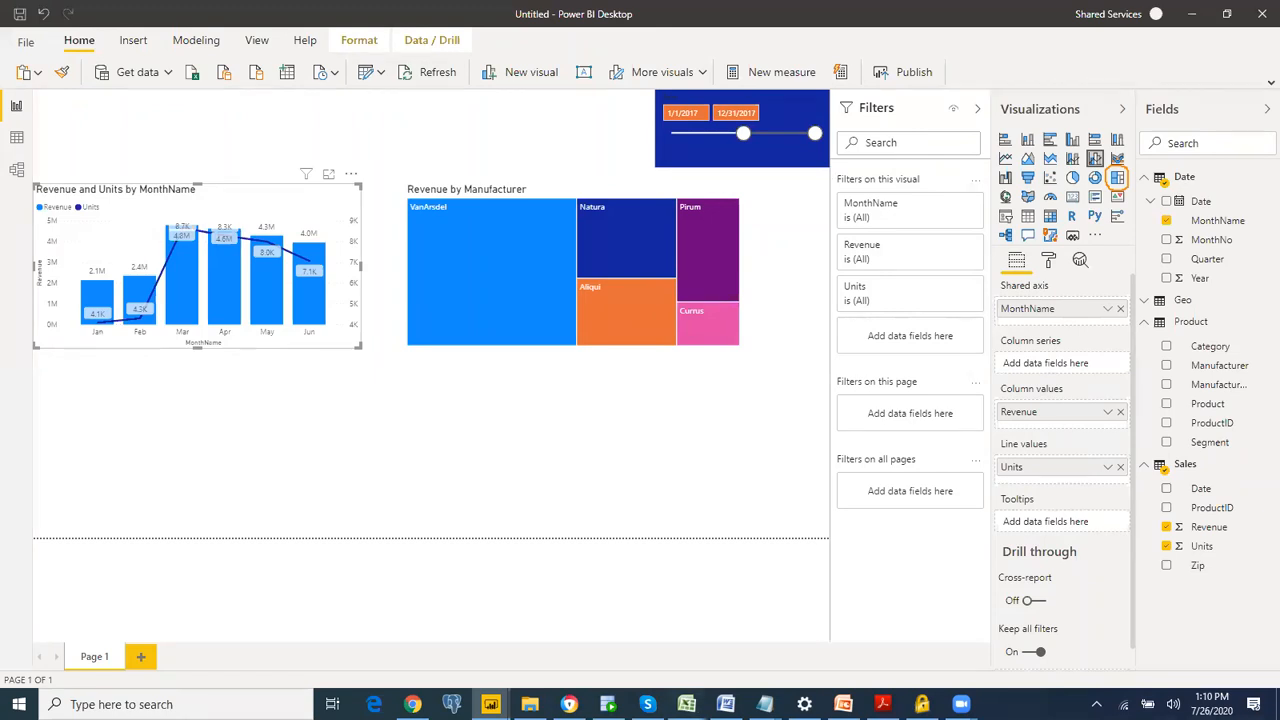
Step: Switch to the Data workbook in Excel and insert an empty column before MonthName on the Date sheet
mouse_move(687, 704)
left_click(723, 640)
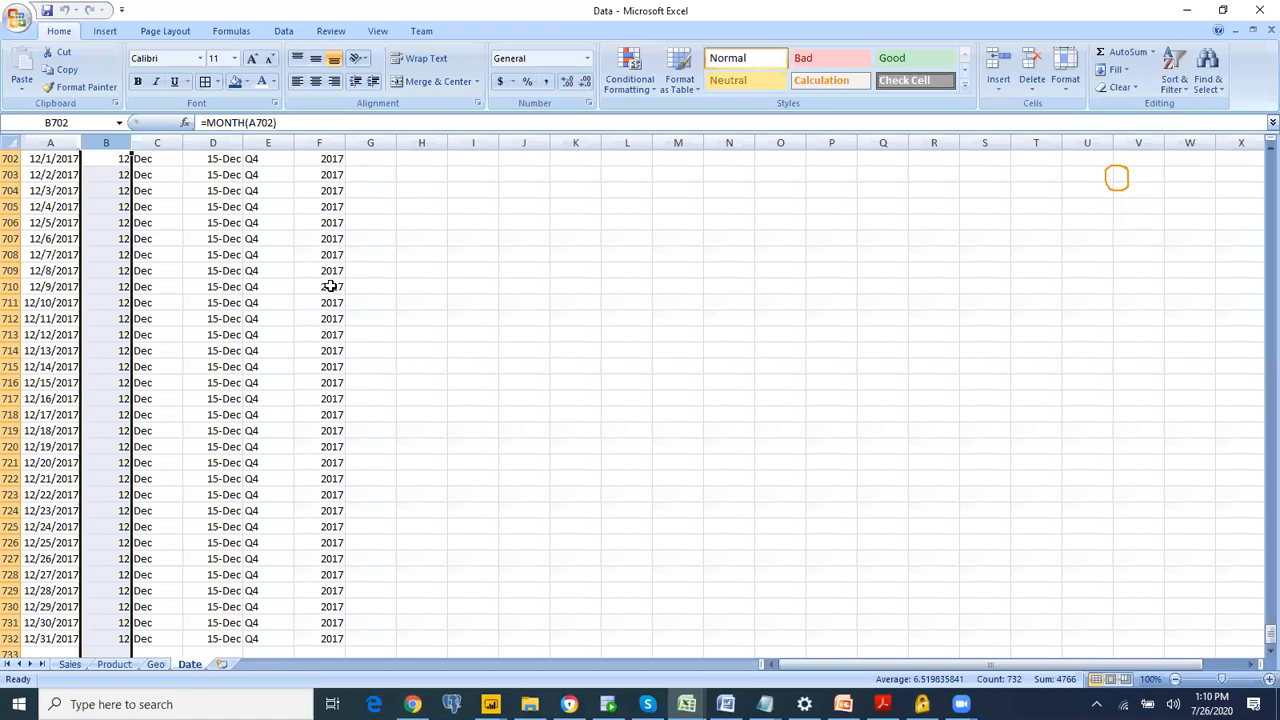
key("ctrl+Home")
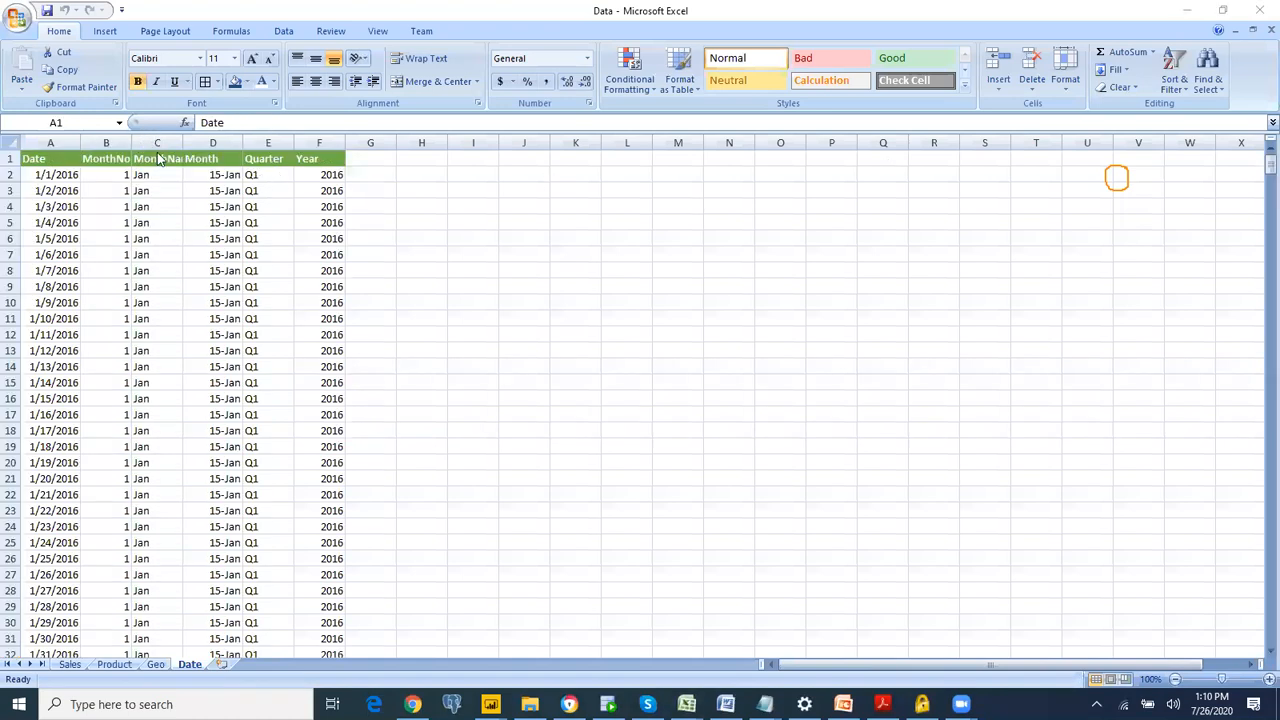
right_click(156, 143)
left_click(40, 225)
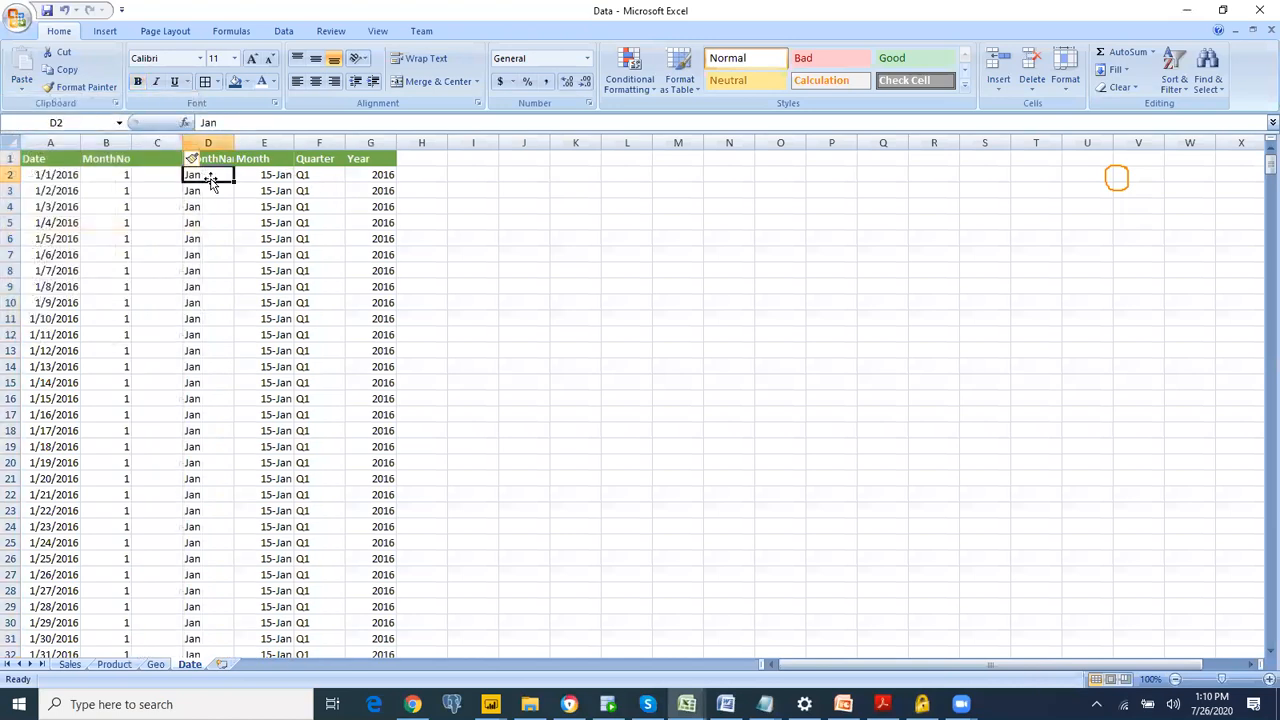
Step: Copy the text Jan from D2 into the empty cell C2 and add leading spaces before it
left_click(163, 175)
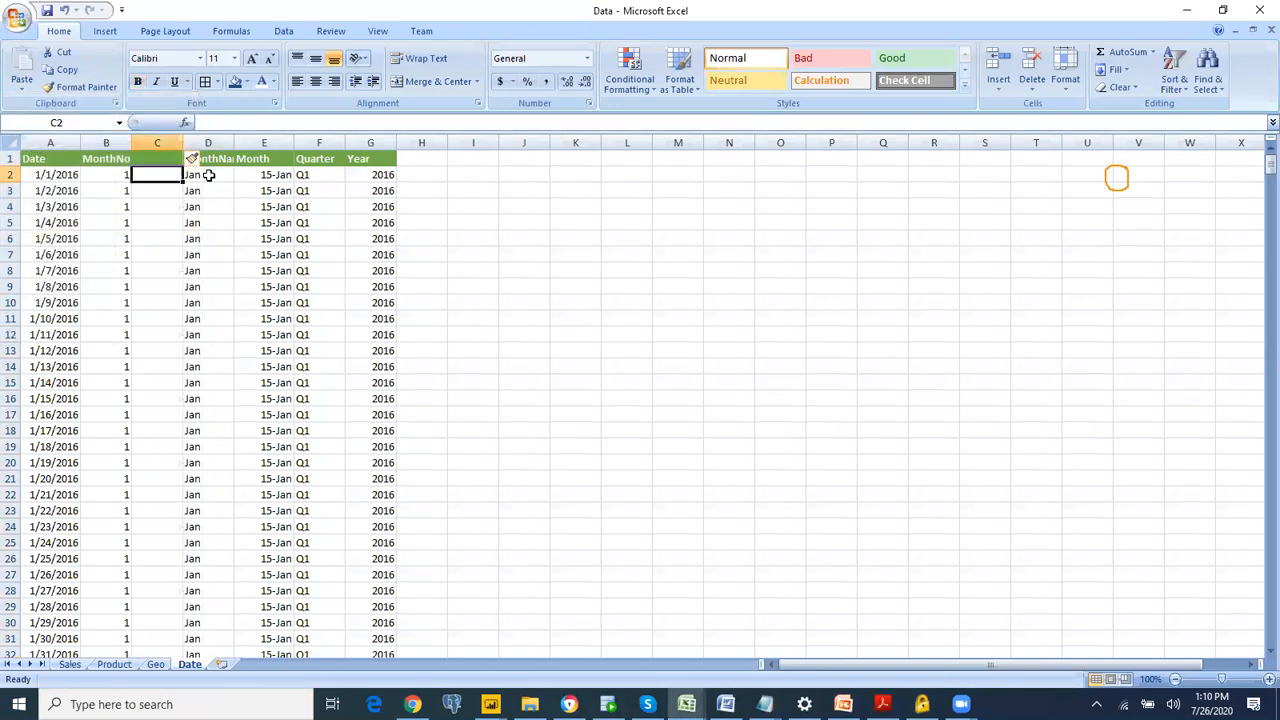
left_click(190, 175)
left_click_drag(222, 123, 200, 123)
key("ctrl+c")
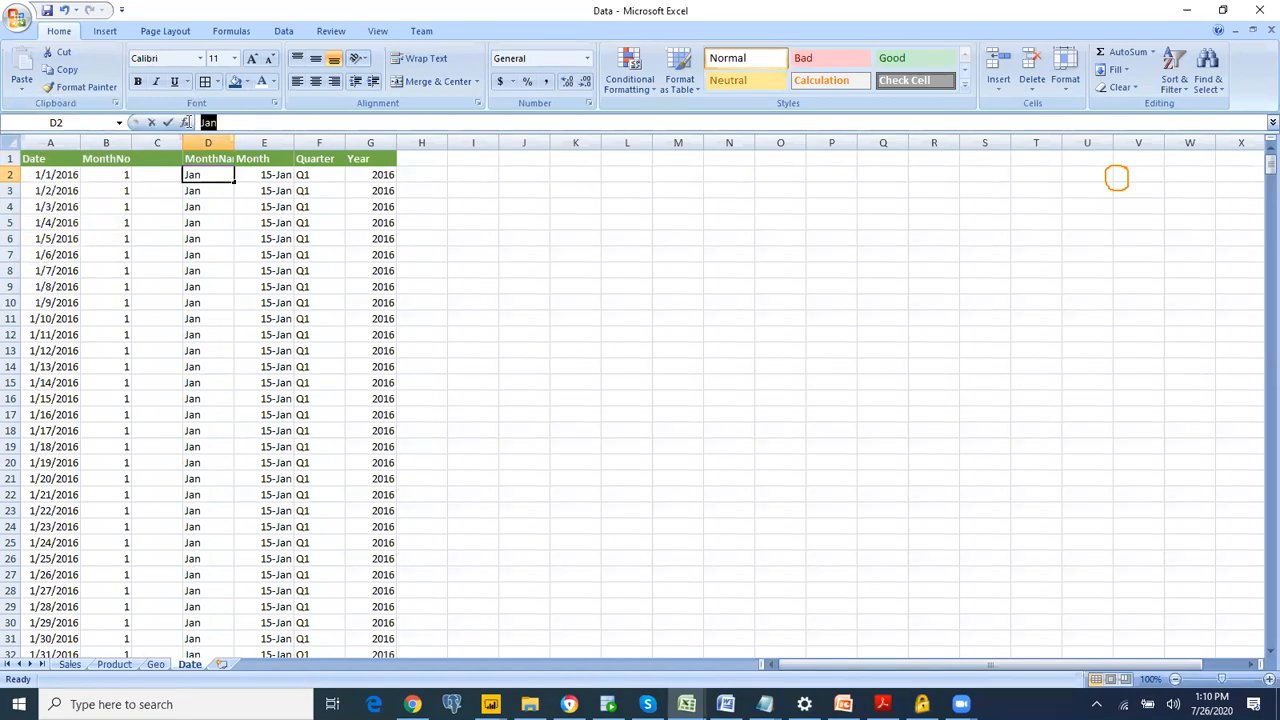
left_click(160, 176)
key("ctrl+v")
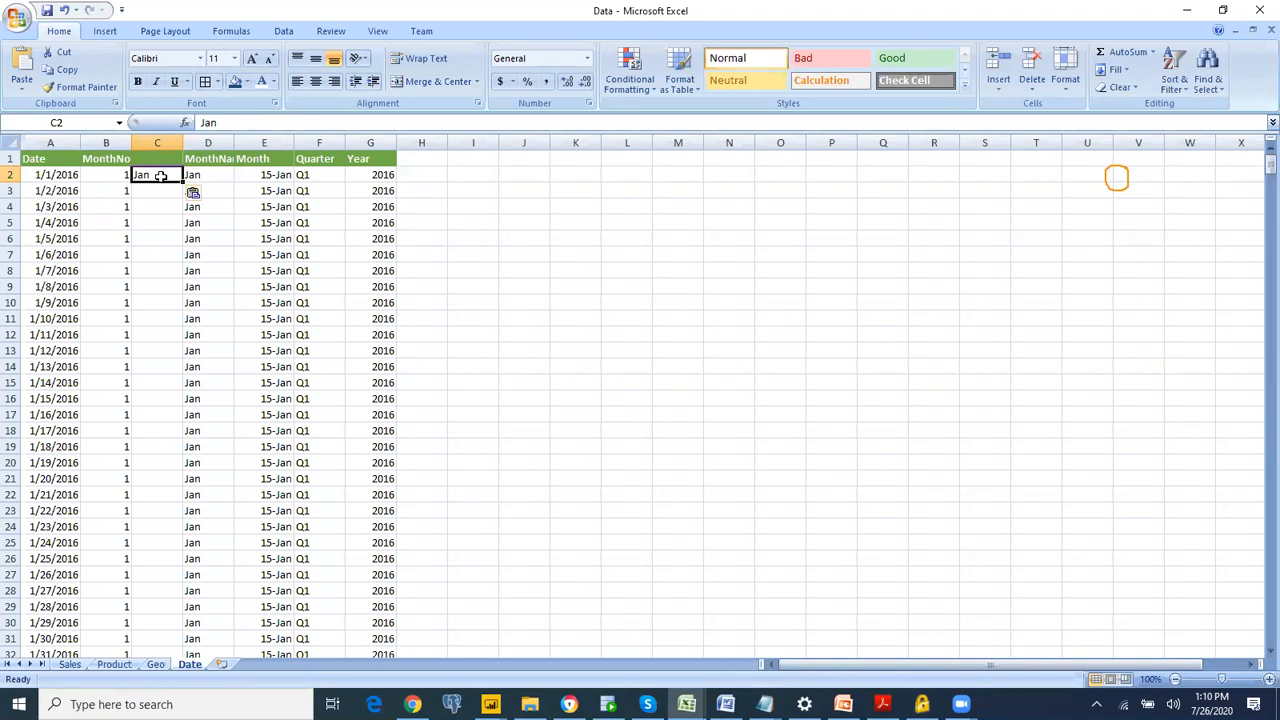
left_click(203, 122)
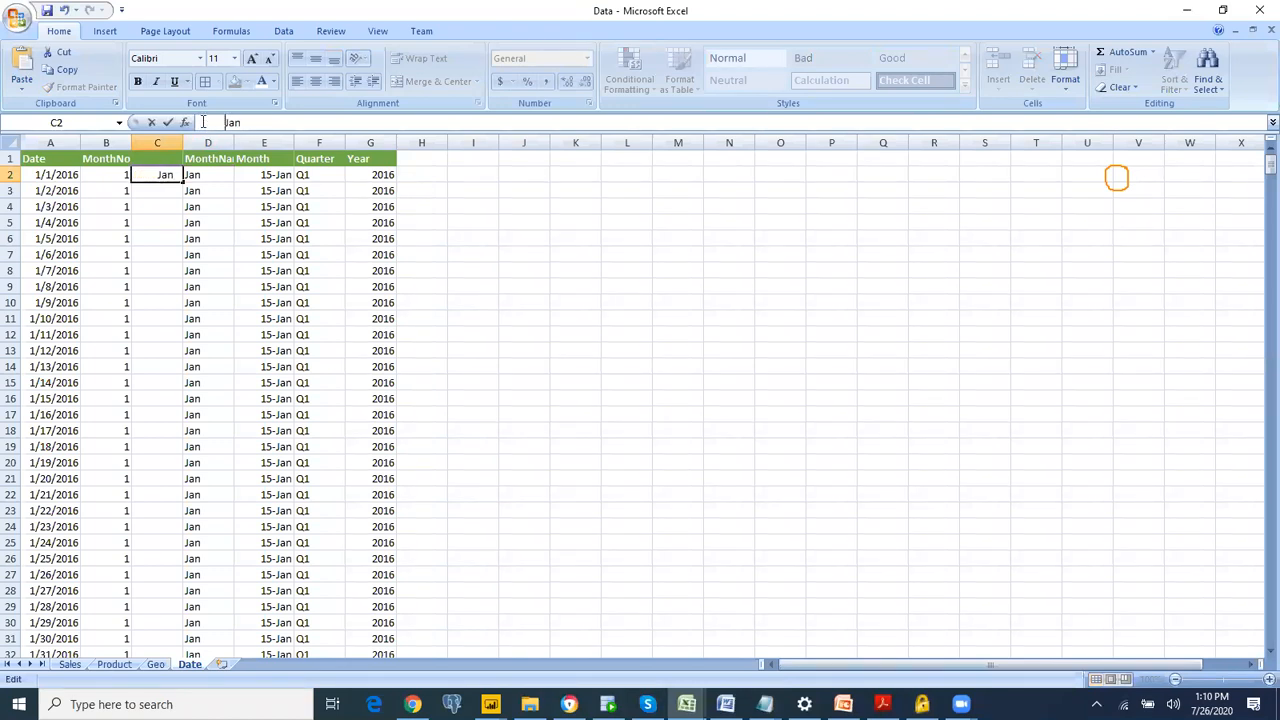
key("Return")
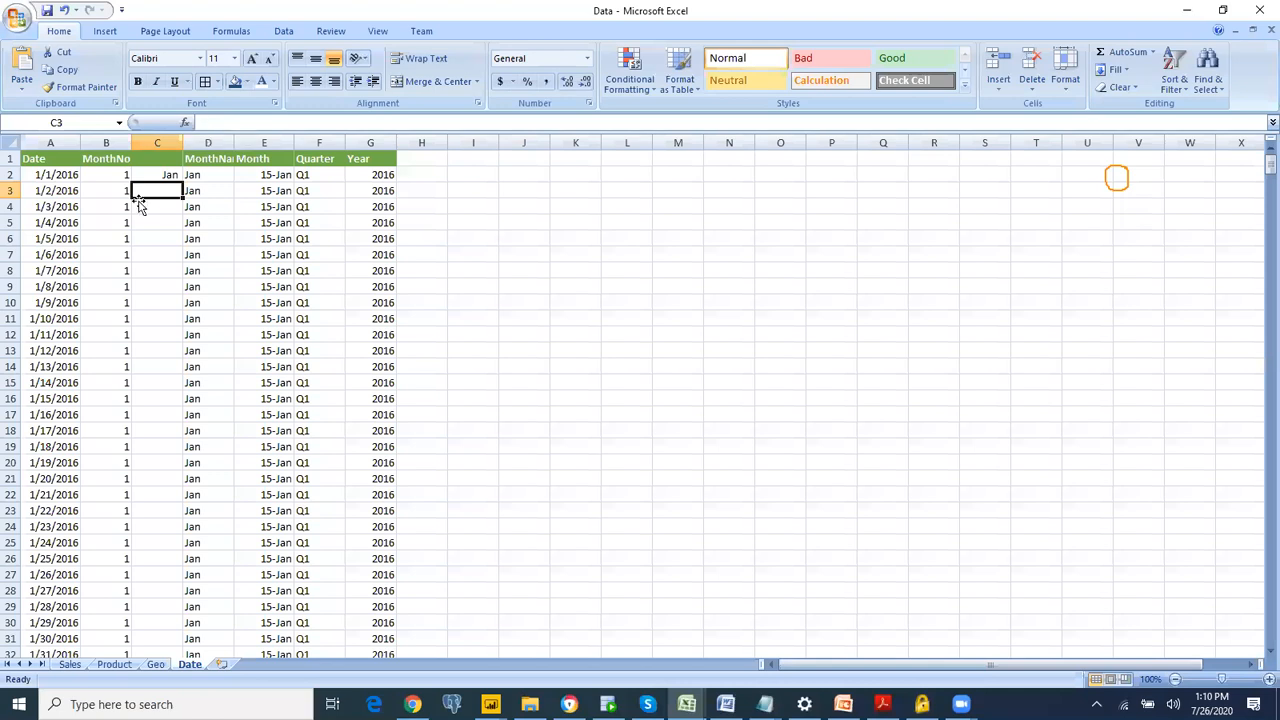
Step: Fill C2 with dark blue and D2 with red to compare the padded Jan with the original
left_click(166, 173)
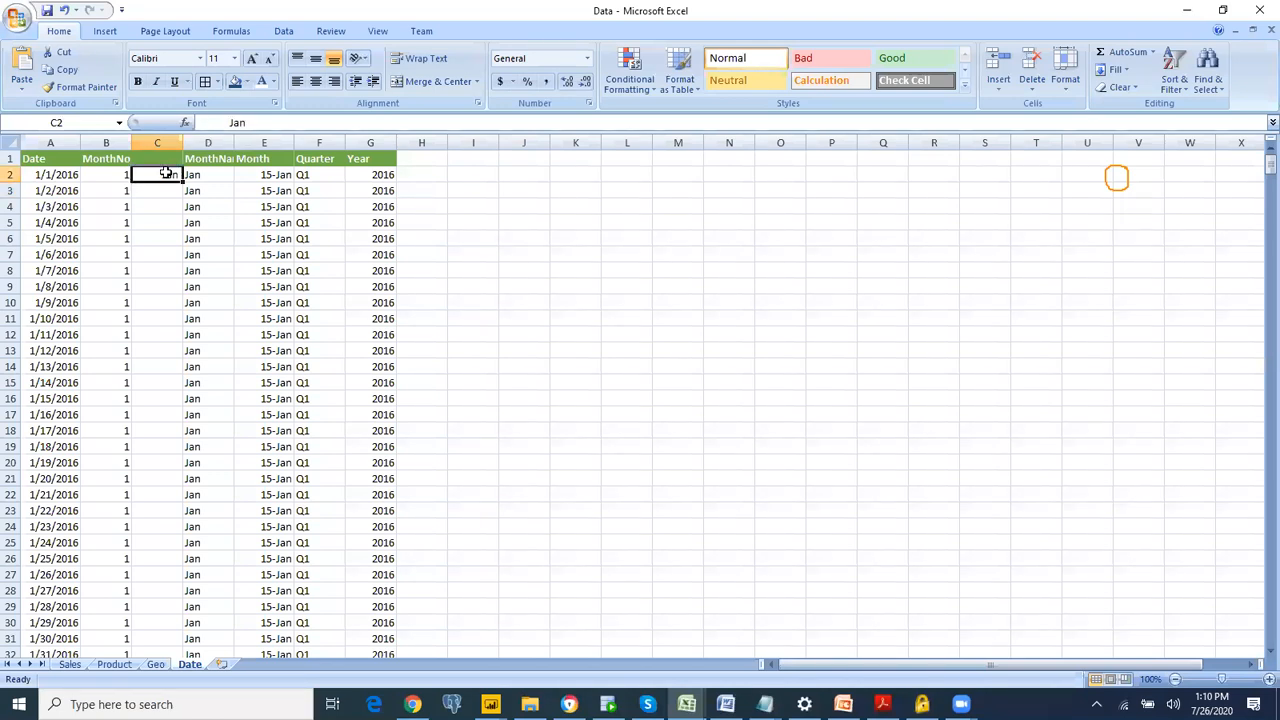
key("Right")
key("Left")
left_click(234, 83)
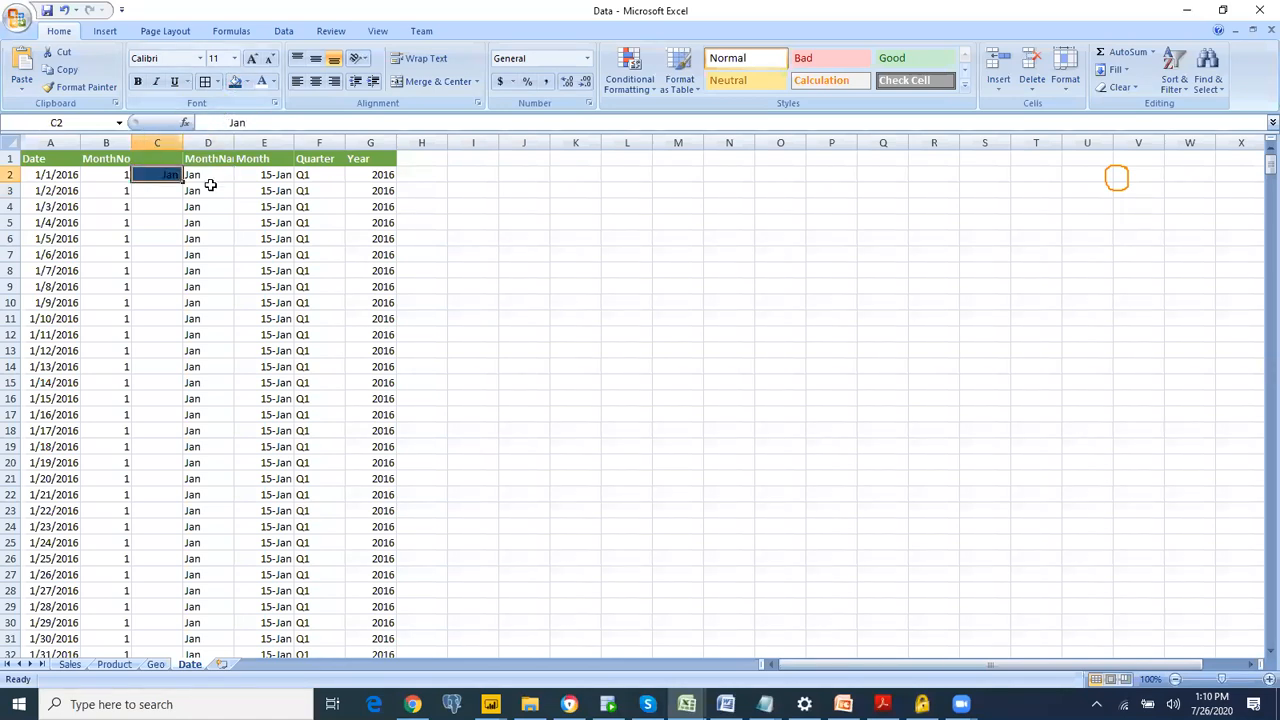
key("Right")
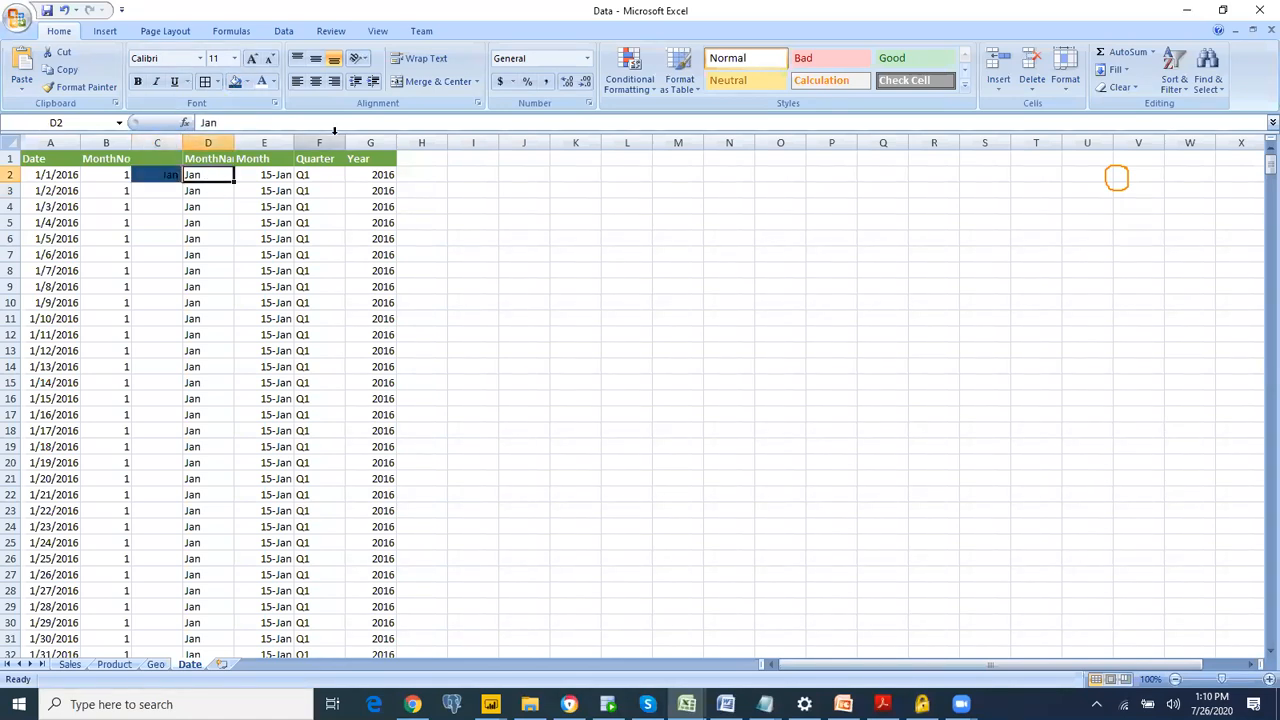
left_click(248, 82)
left_click(136, 203)
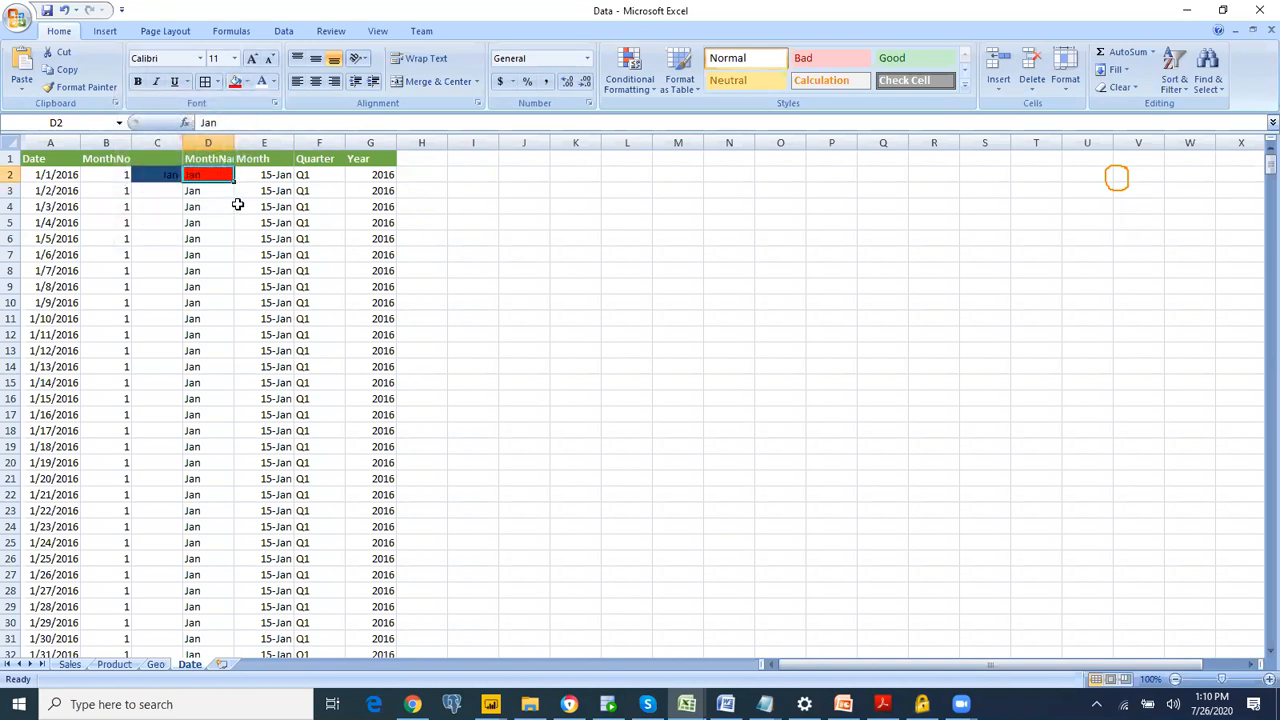
left_click(170, 170)
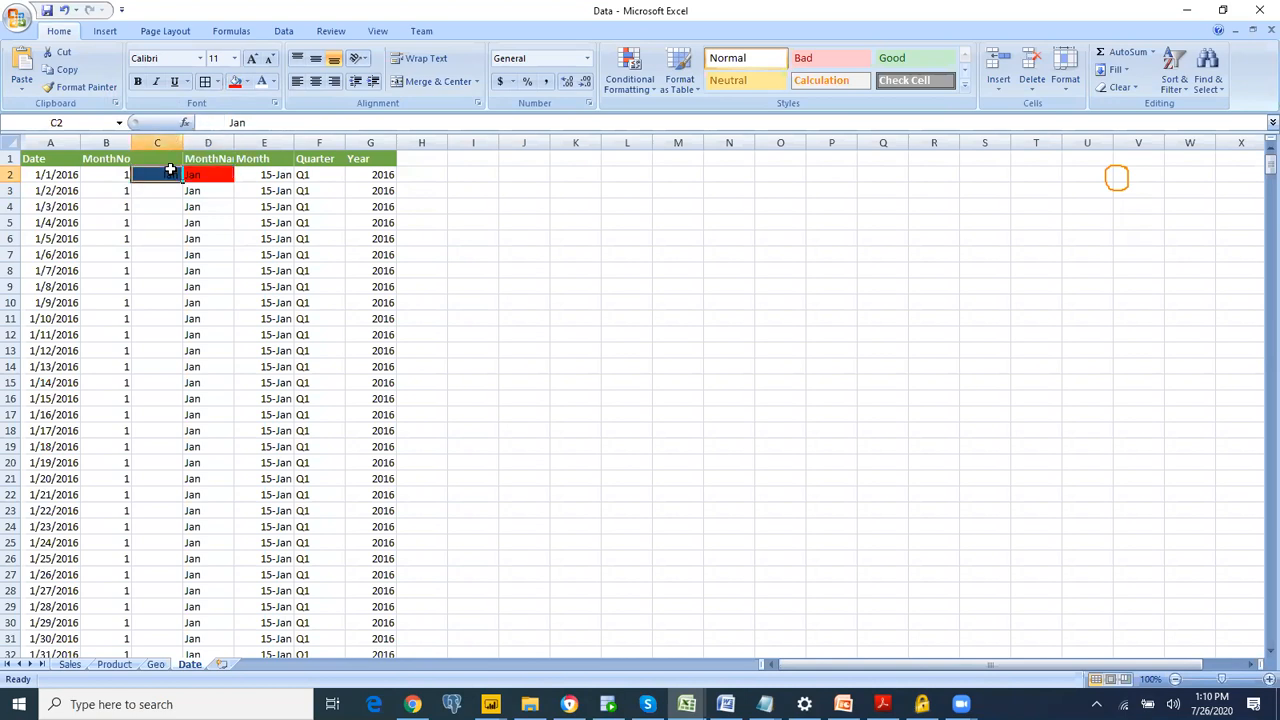
left_click(210, 170)
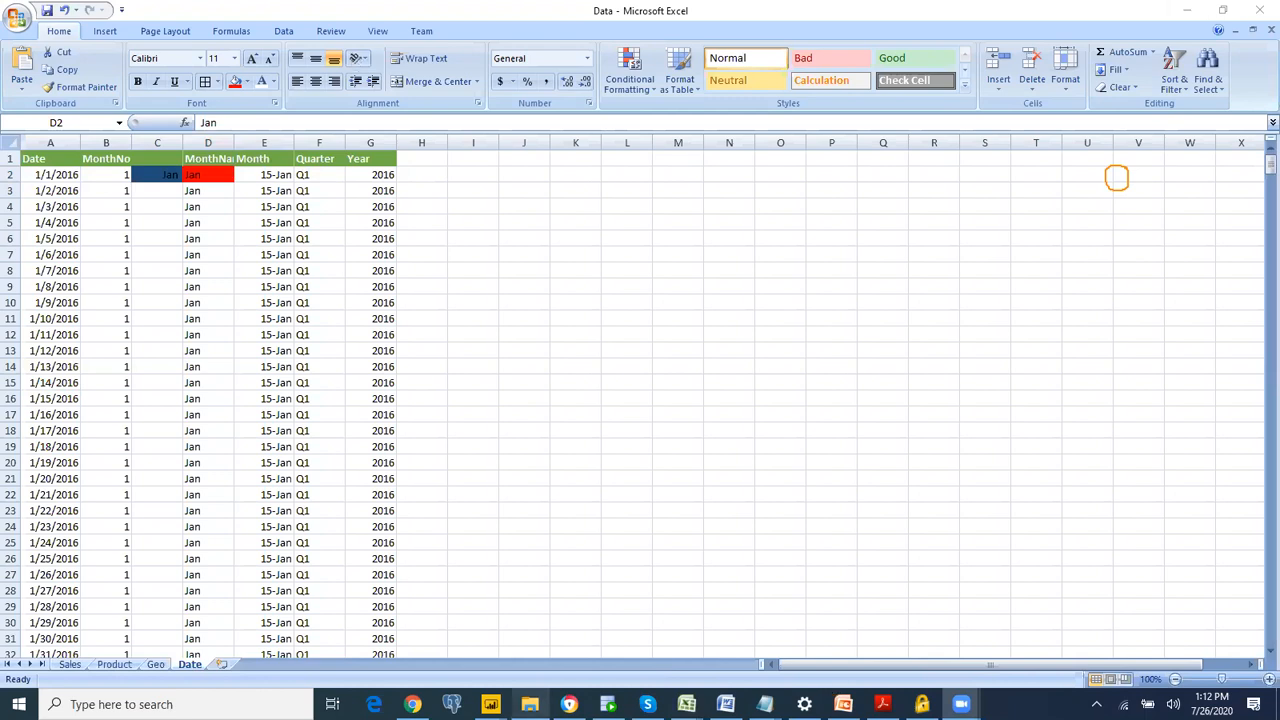
Step: Return to the Excel Data workbook and undo the test fills, the Jan entry and the inserted column on the Date sheet
mouse_move(490, 704)
left_click(591, 652)
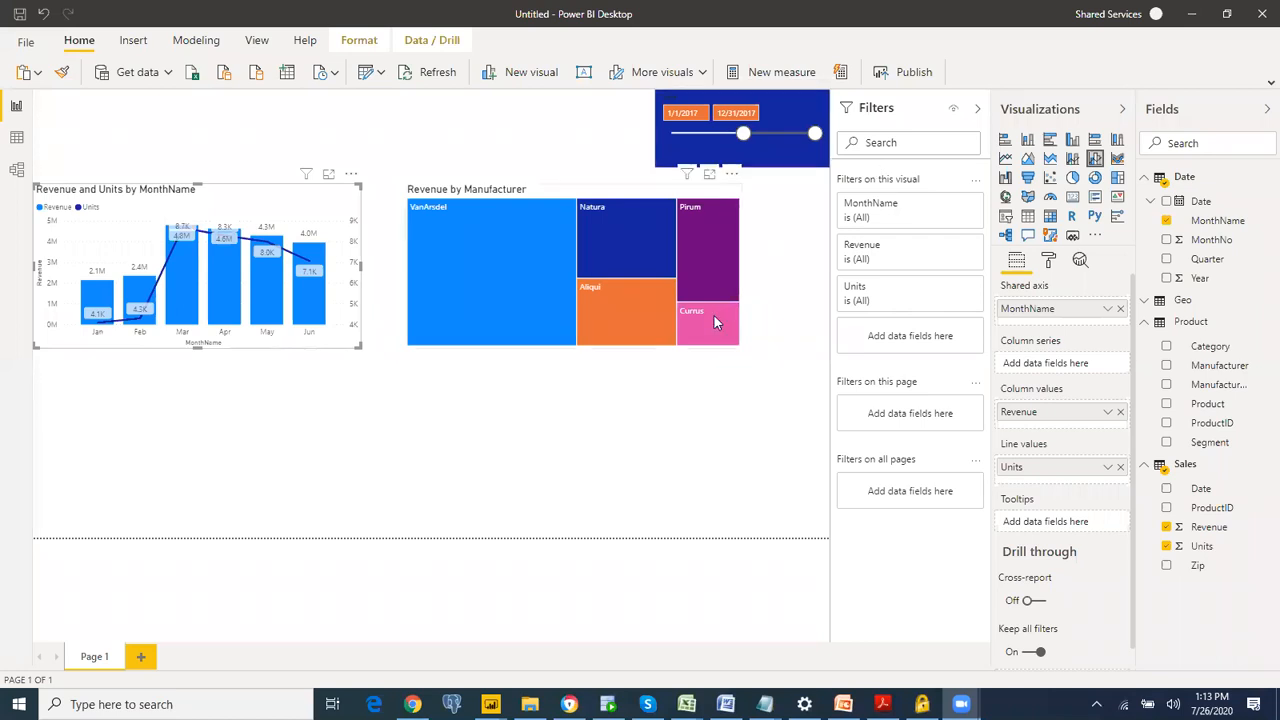
mouse_move(690, 702)
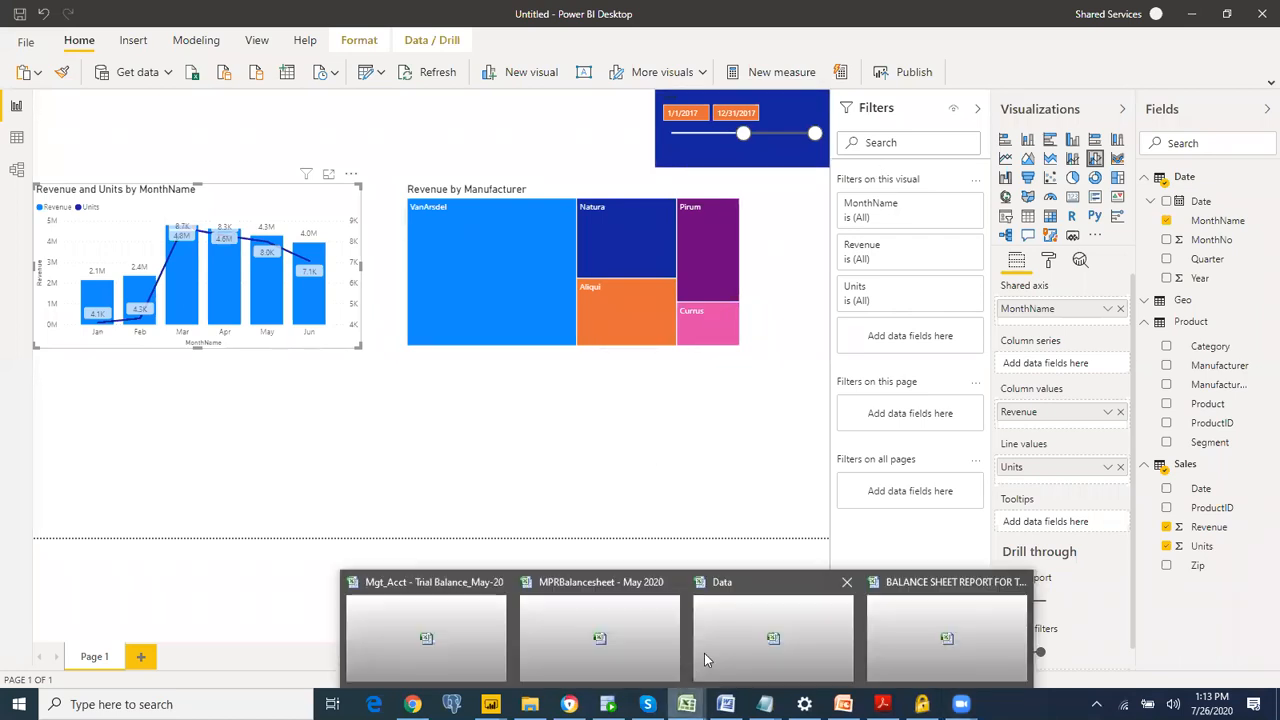
left_click(736, 640)
key("ctrl+z")
key("ctrl+z")
key("ctrl+z")
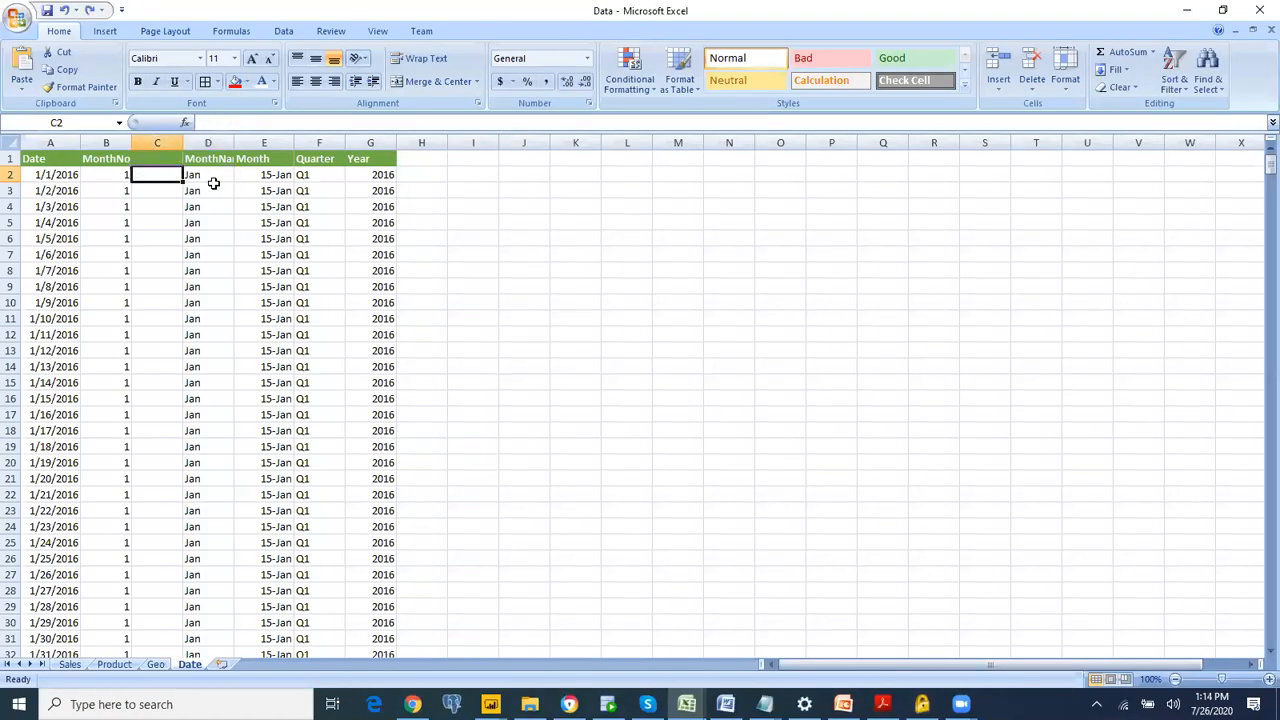
key("ctrl+z")
key("ctrl+z")
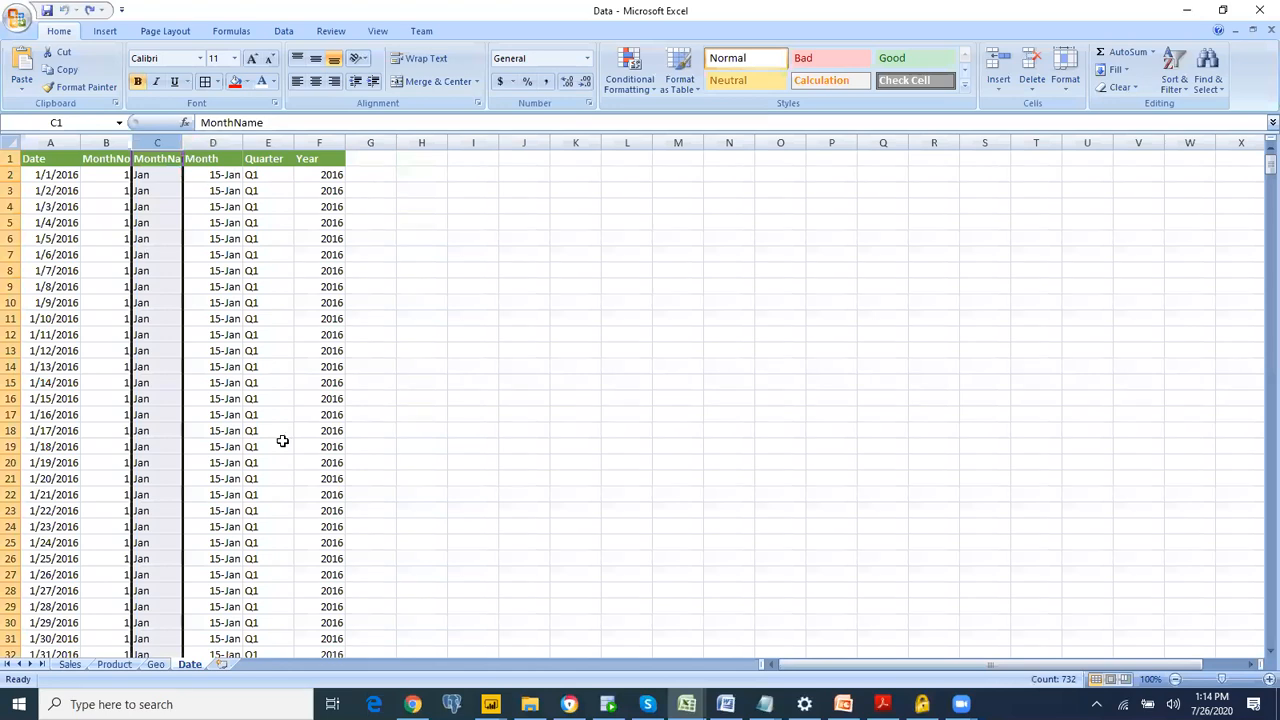
Step: Examine the Manufacturer column on the Product sheet
left_click(112, 665)
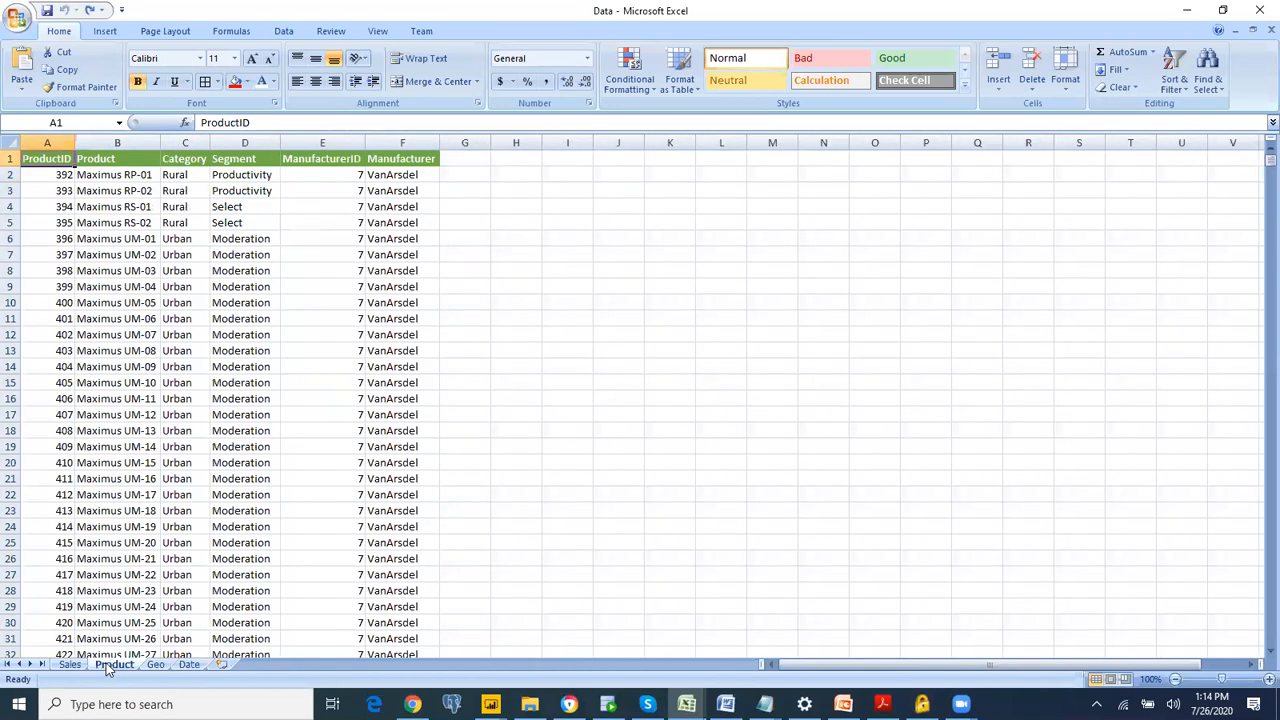
left_click(397, 287)
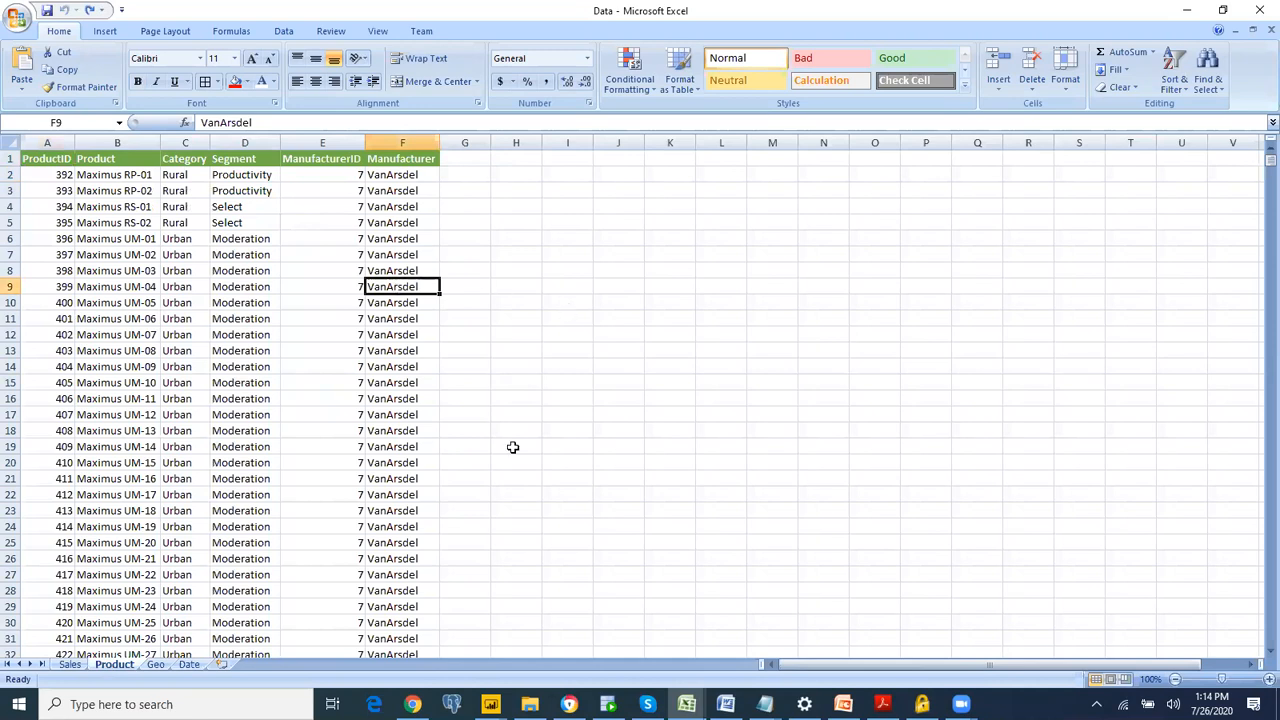
Step: Switch to the untitled Power BI Desktop report, duplicate the manufacturer treemap and place the copy below the two charts
key("alt+Tab")
key("alt+Tab")
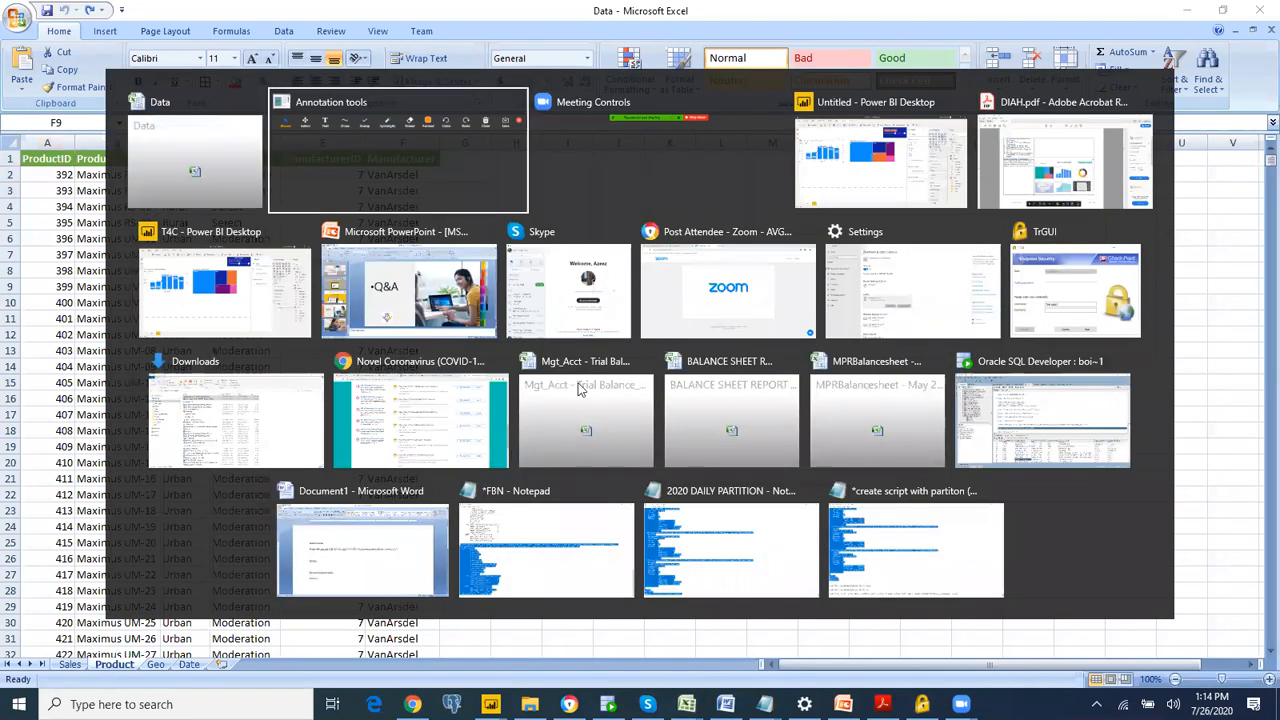
key("alt+Tab")
key("alt+Tab")
left_click(548, 193)
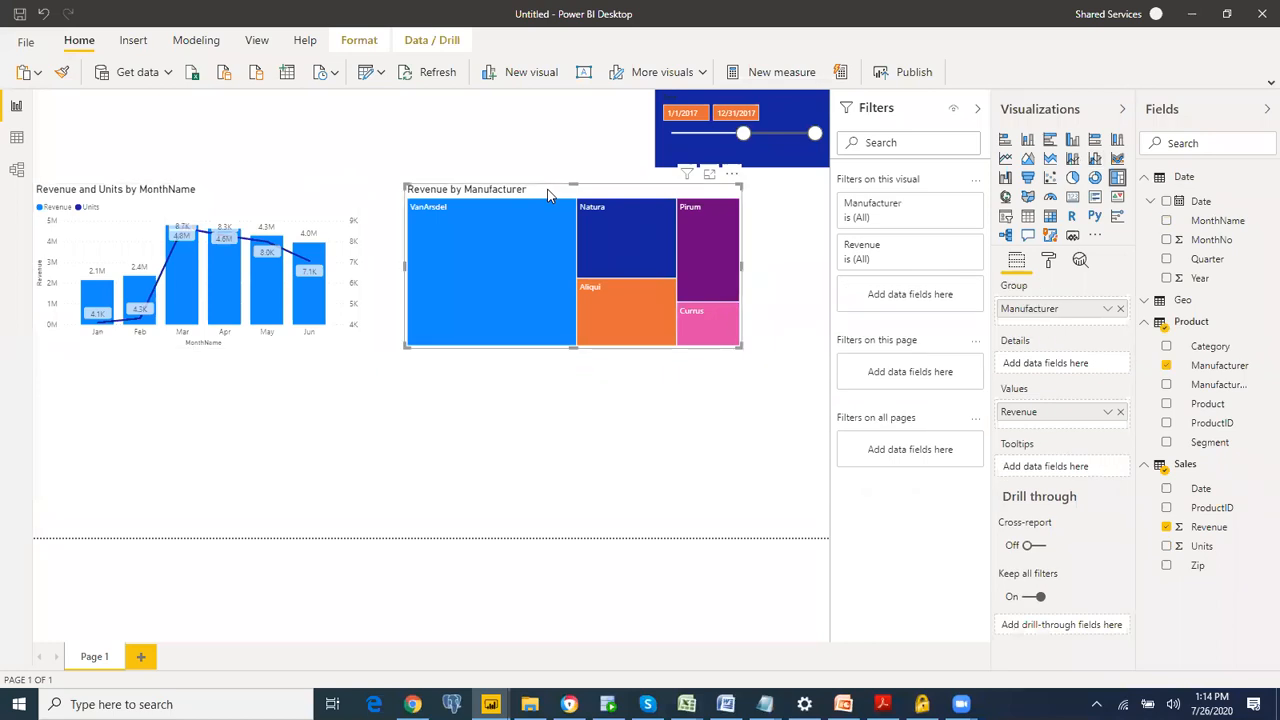
key("ctrl+c")
key("ctrl+v")
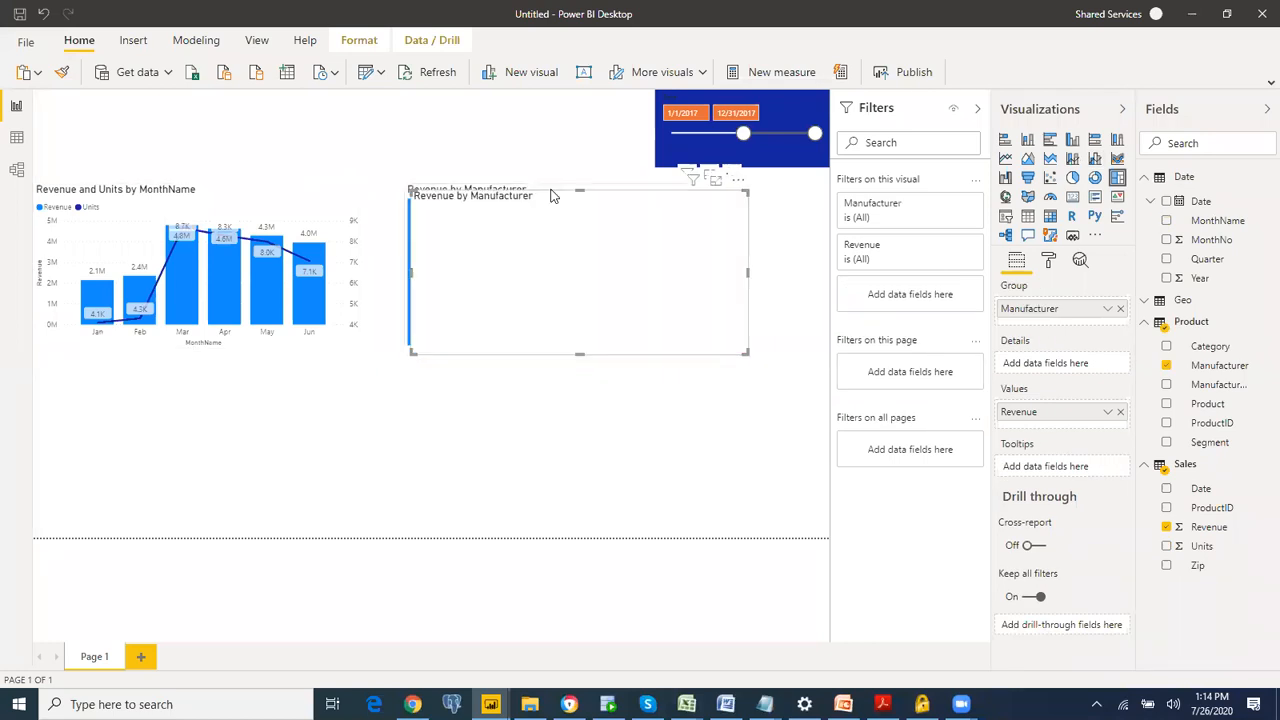
left_click_drag(523, 258, 346, 386)
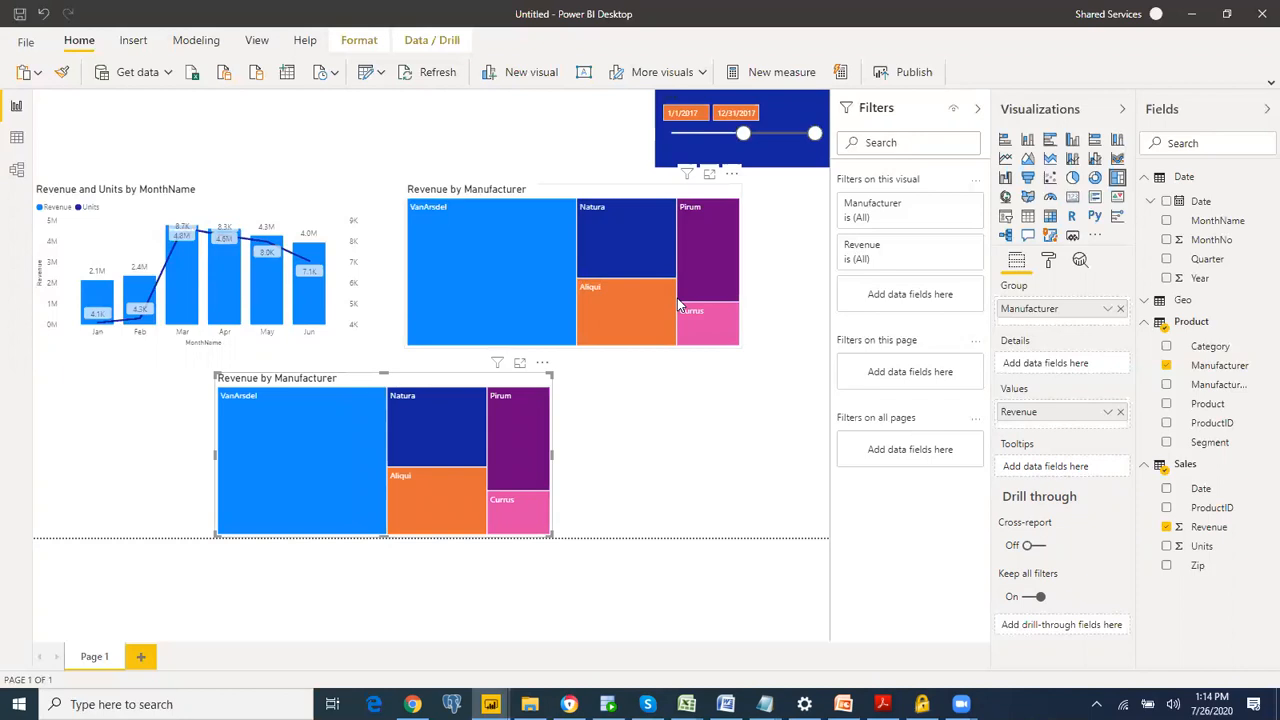
Step: Change the duplicated manufacturer treemap to a clustered column chart and sort it by Manufacturer in ascending order
left_click(1073, 141)
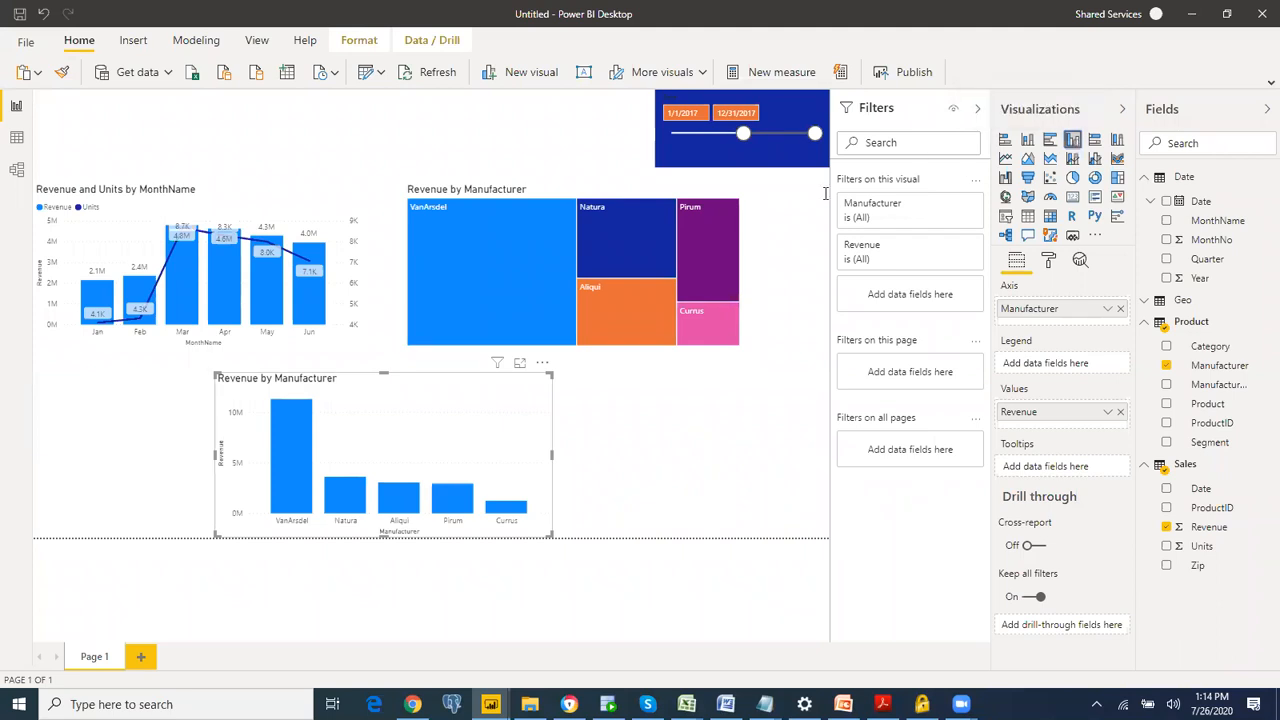
left_click(541, 366)
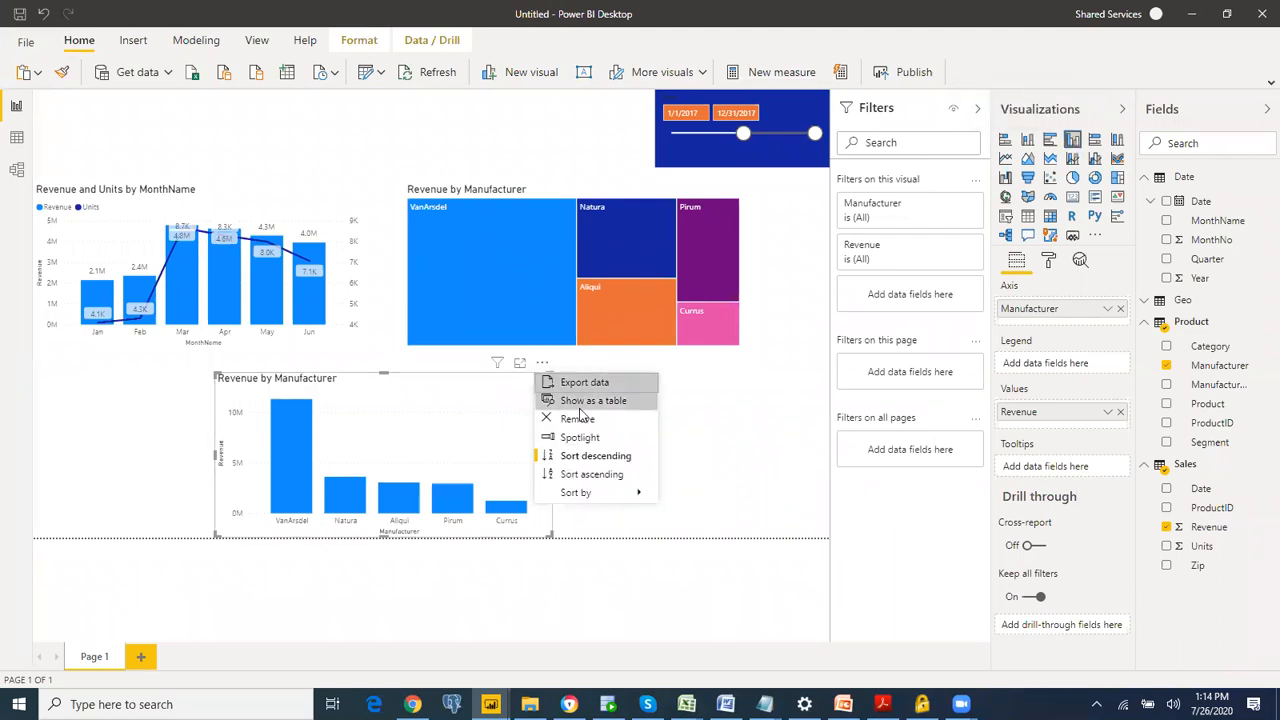
mouse_move(590, 494)
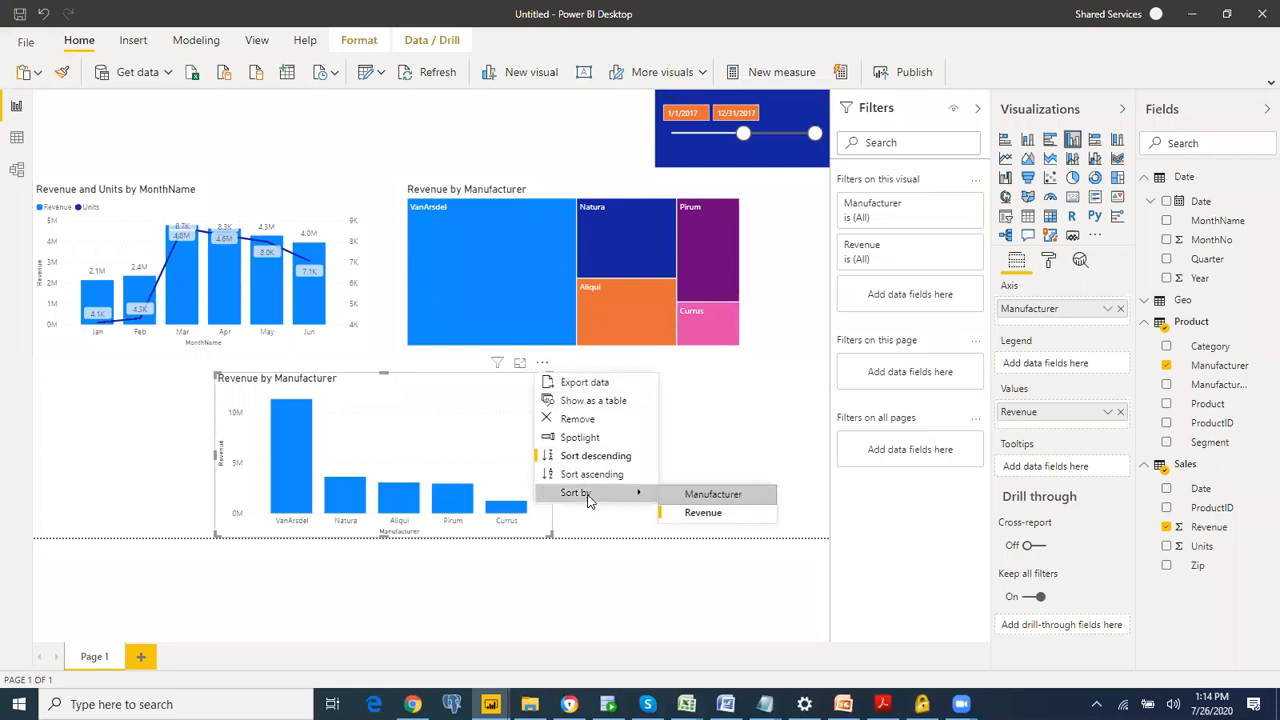
left_click(677, 491)
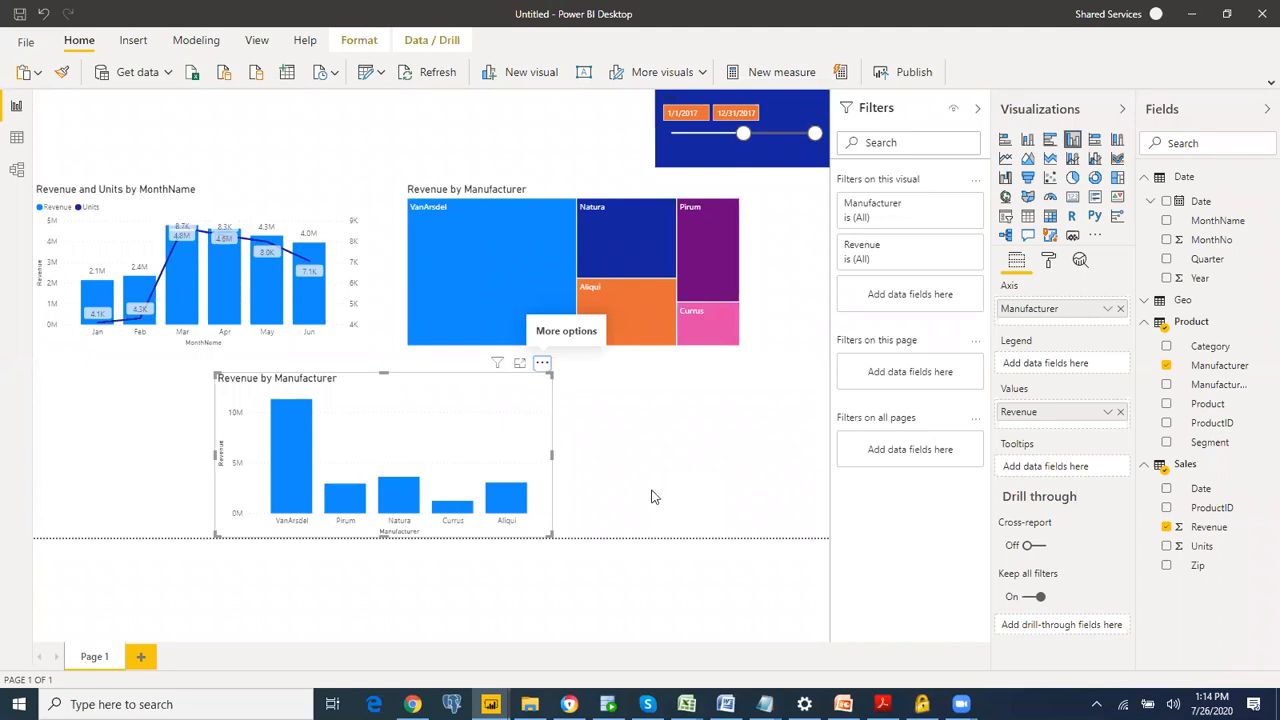
left_click(542, 364)
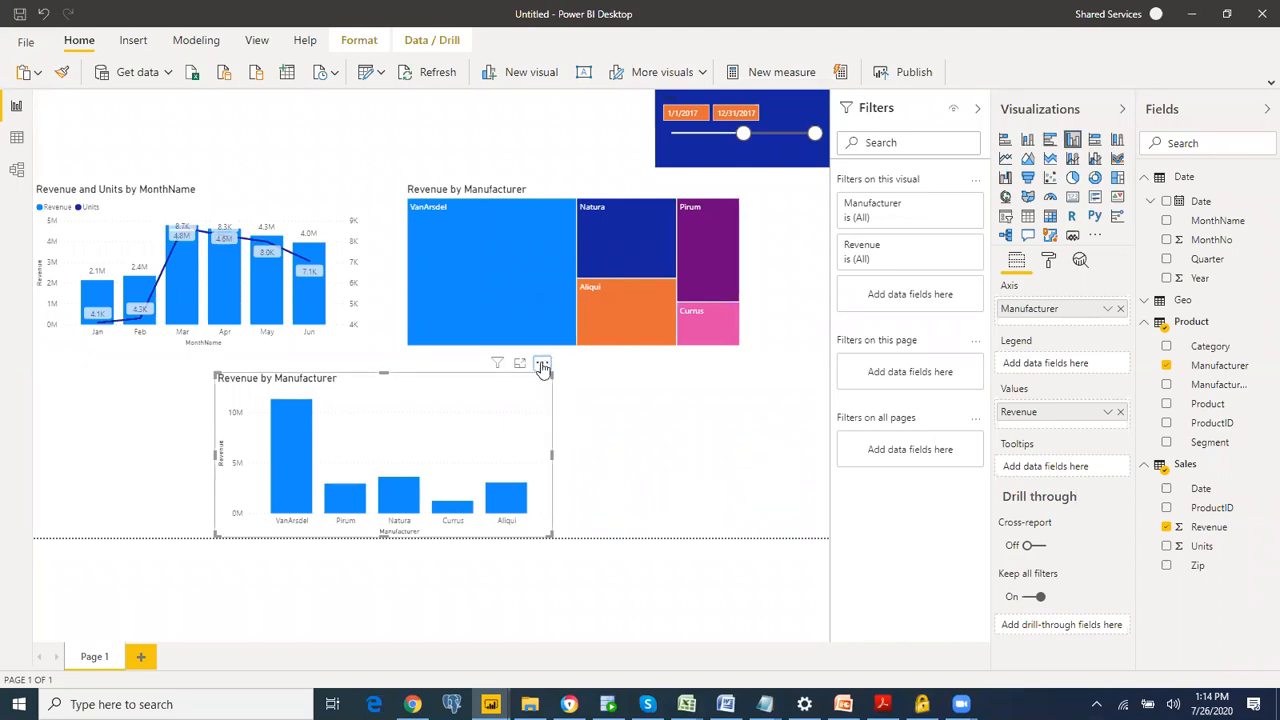
key("Escape")
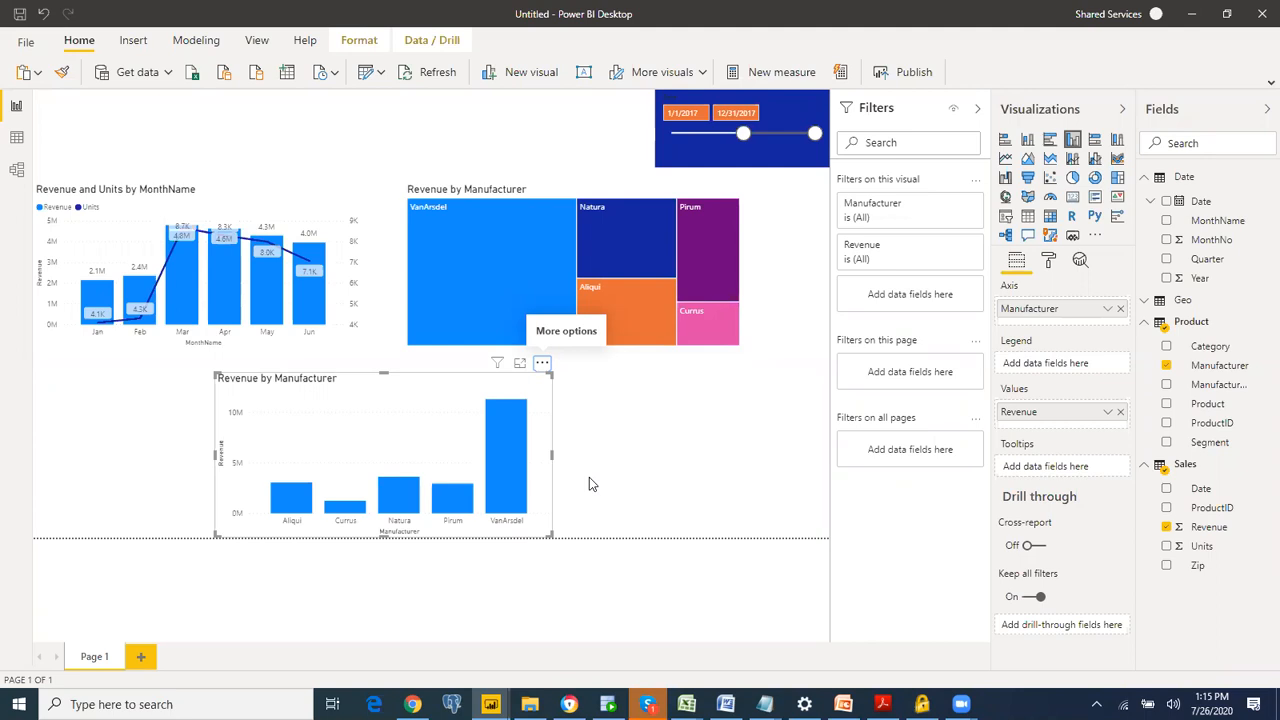
Step: Switch to the Excel Data workbook and examine the ProductID, Product and Manufacturer values on the Product sheet
key("alt+Tab")
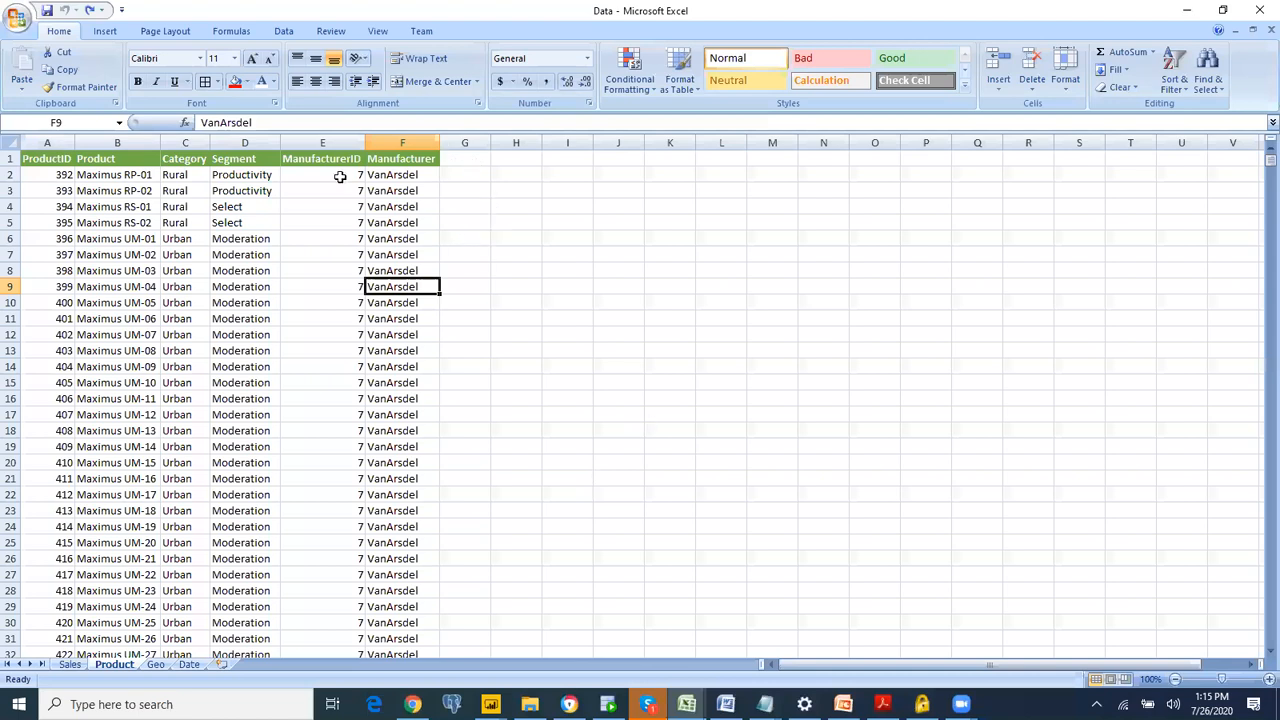
left_click_drag(63, 190, 55, 266)
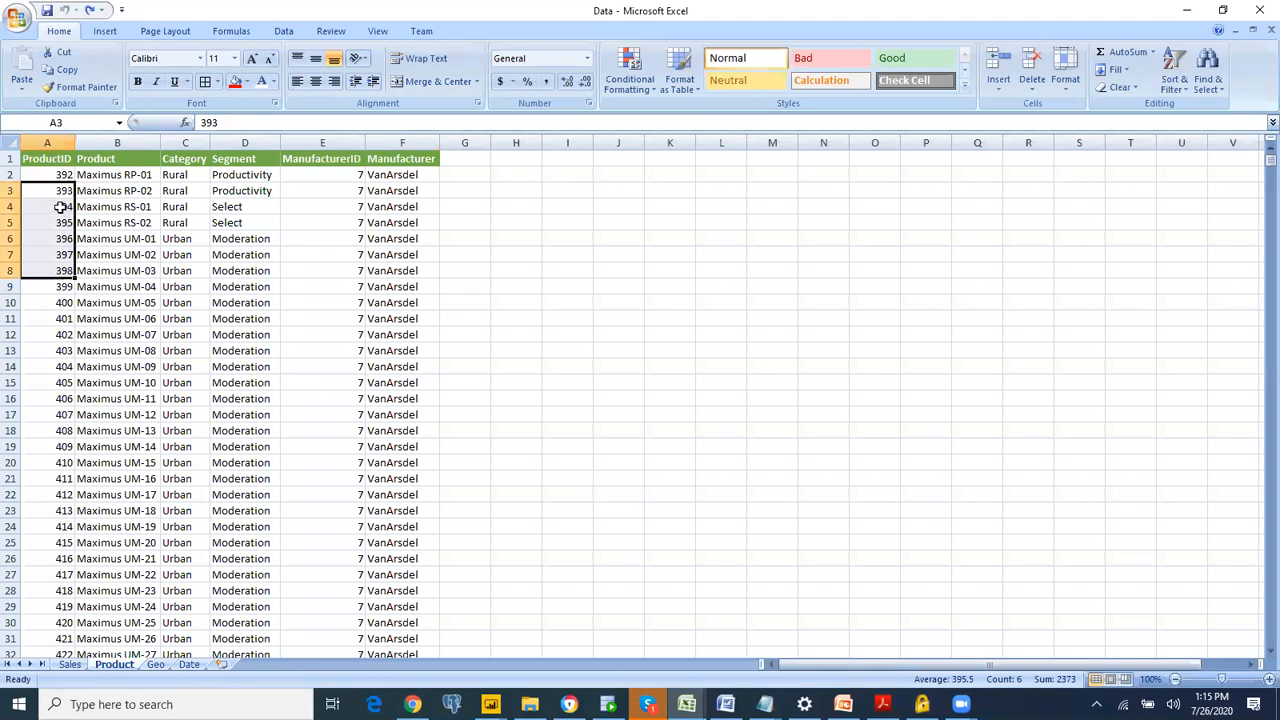
left_click(61, 207)
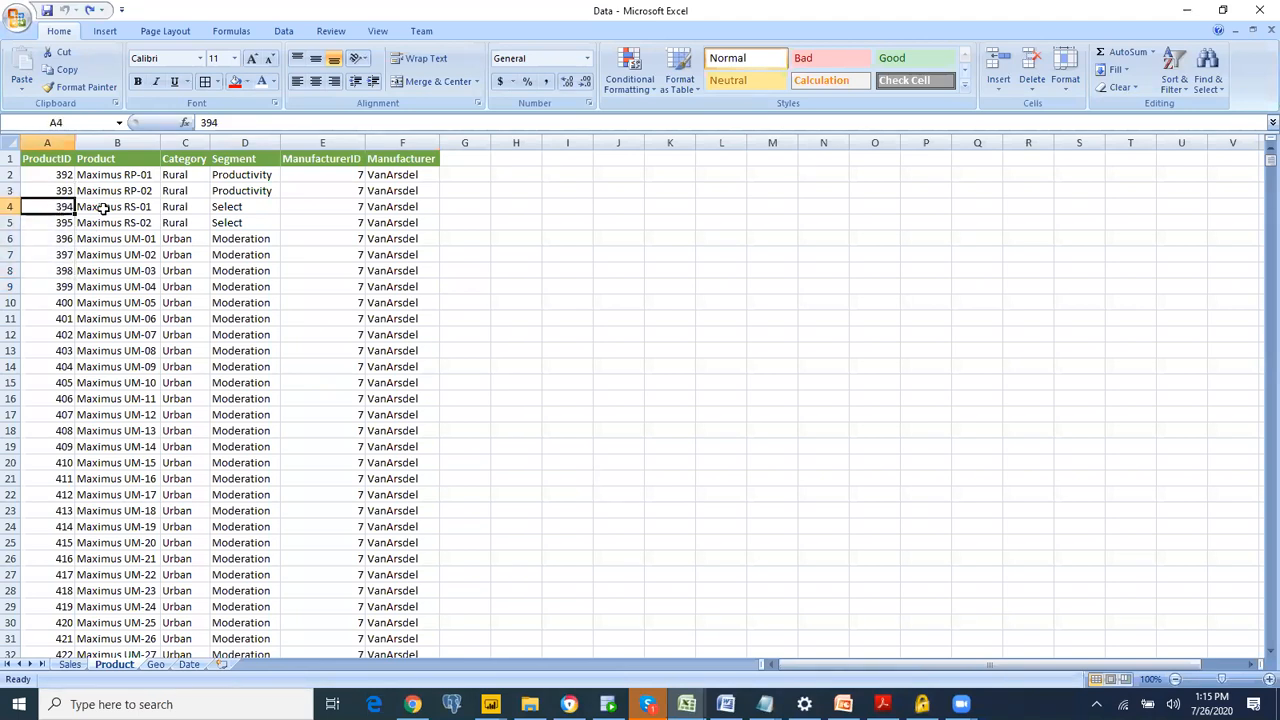
left_click(105, 208)
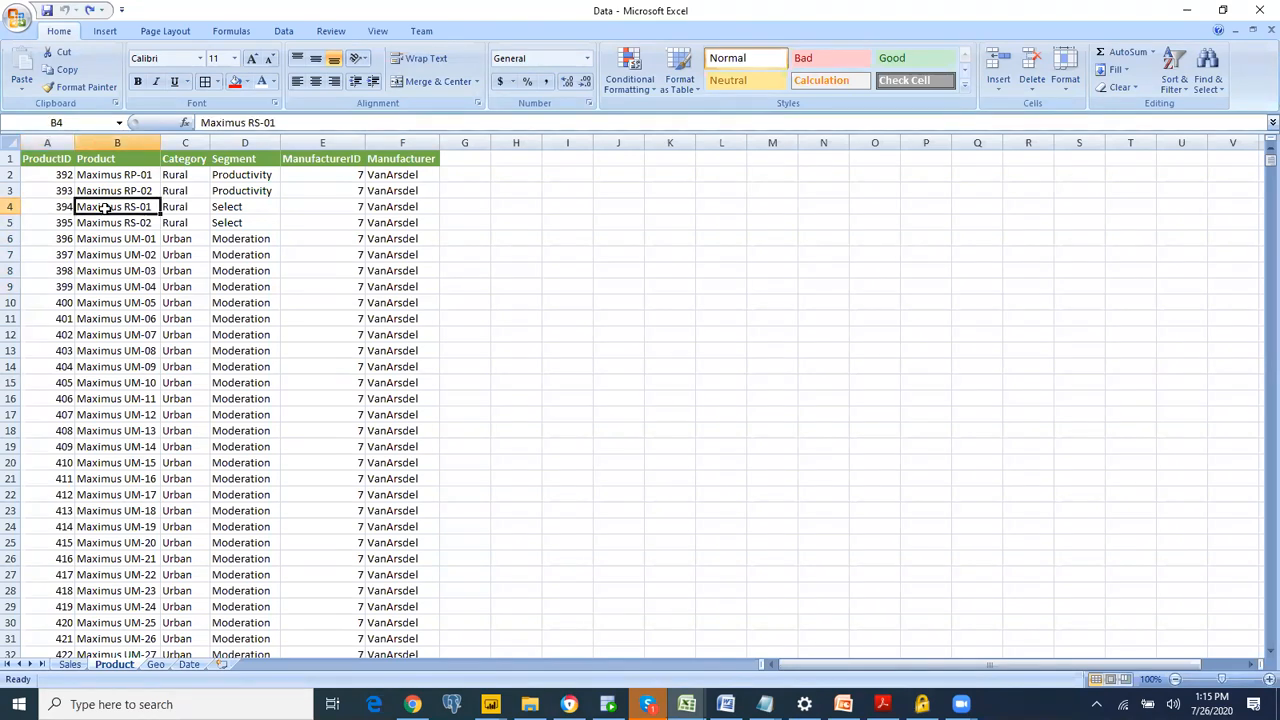
left_click(52, 220)
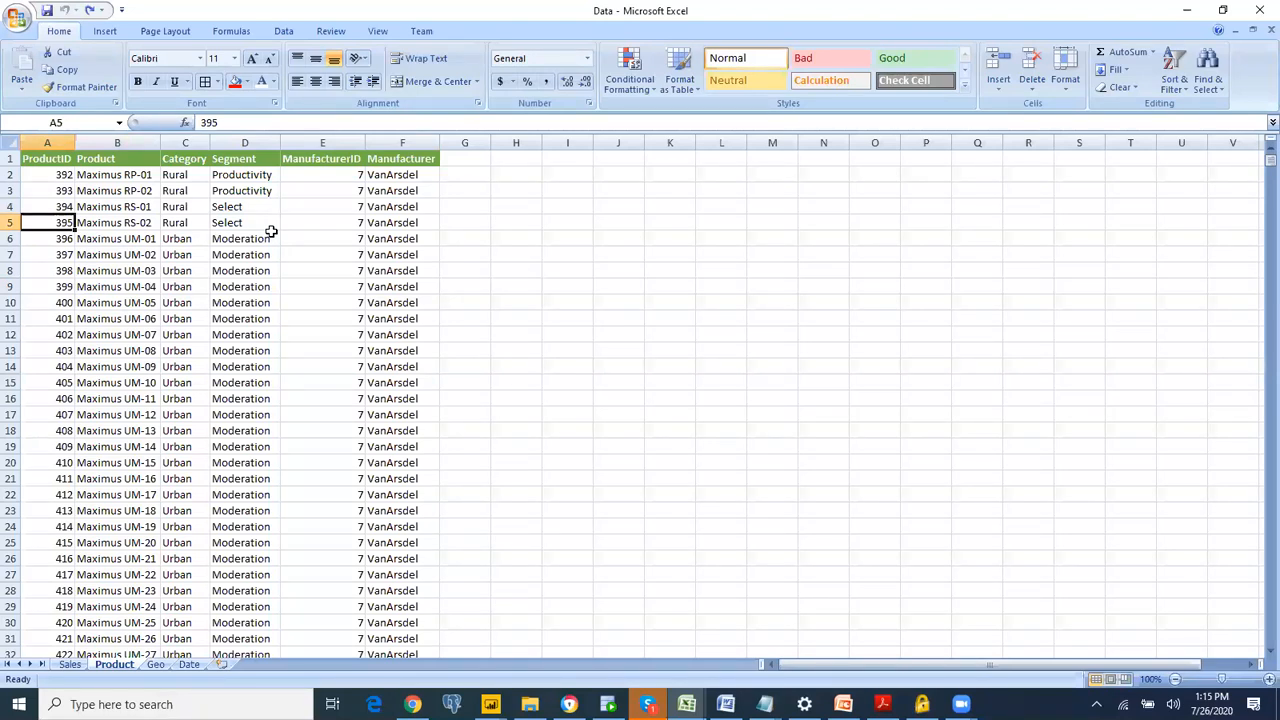
left_click(416, 348)
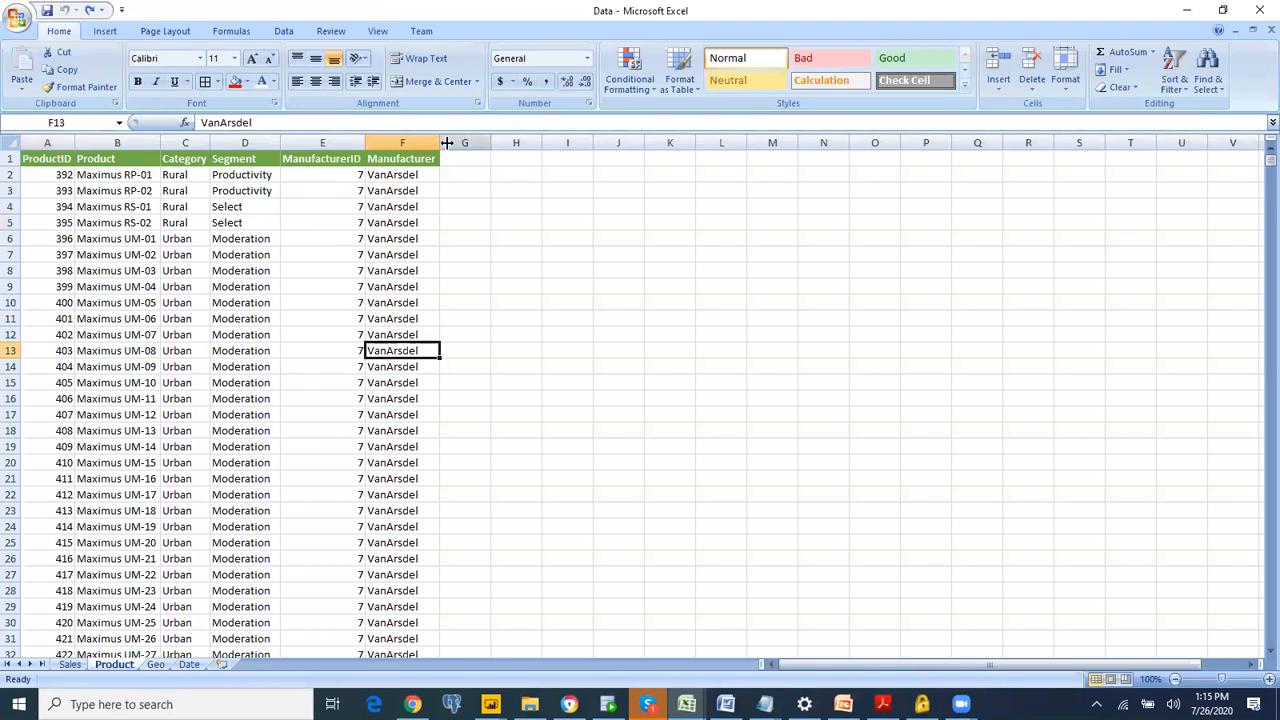
Step: Add the header mid in G1 of the Product sheet and turn on filtering for the header row
left_click(466, 157)
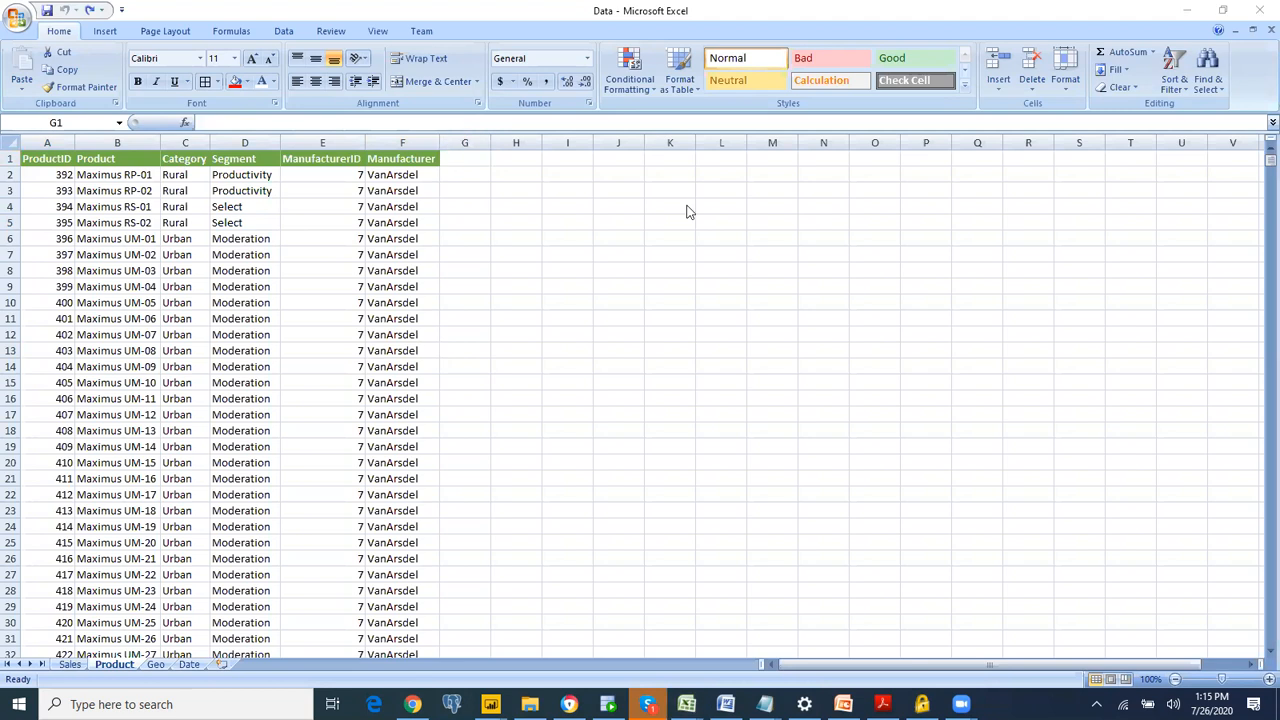
left_click(455, 160)
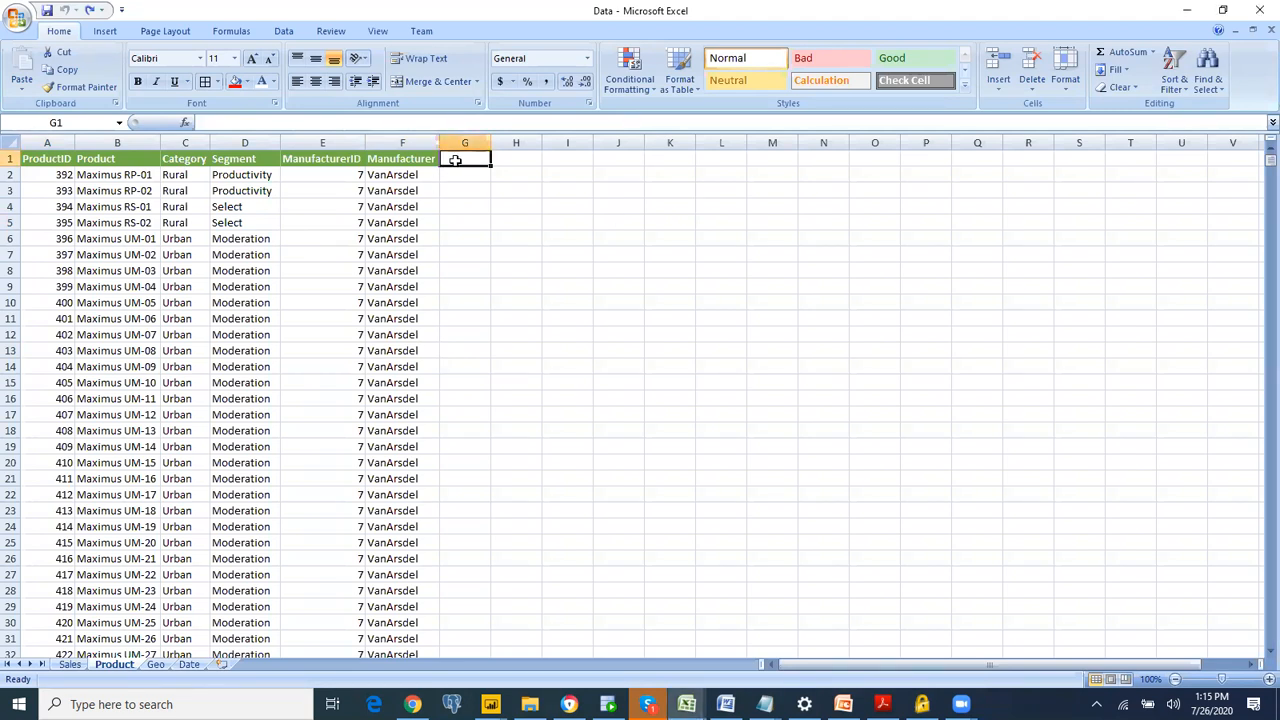
type("mid")
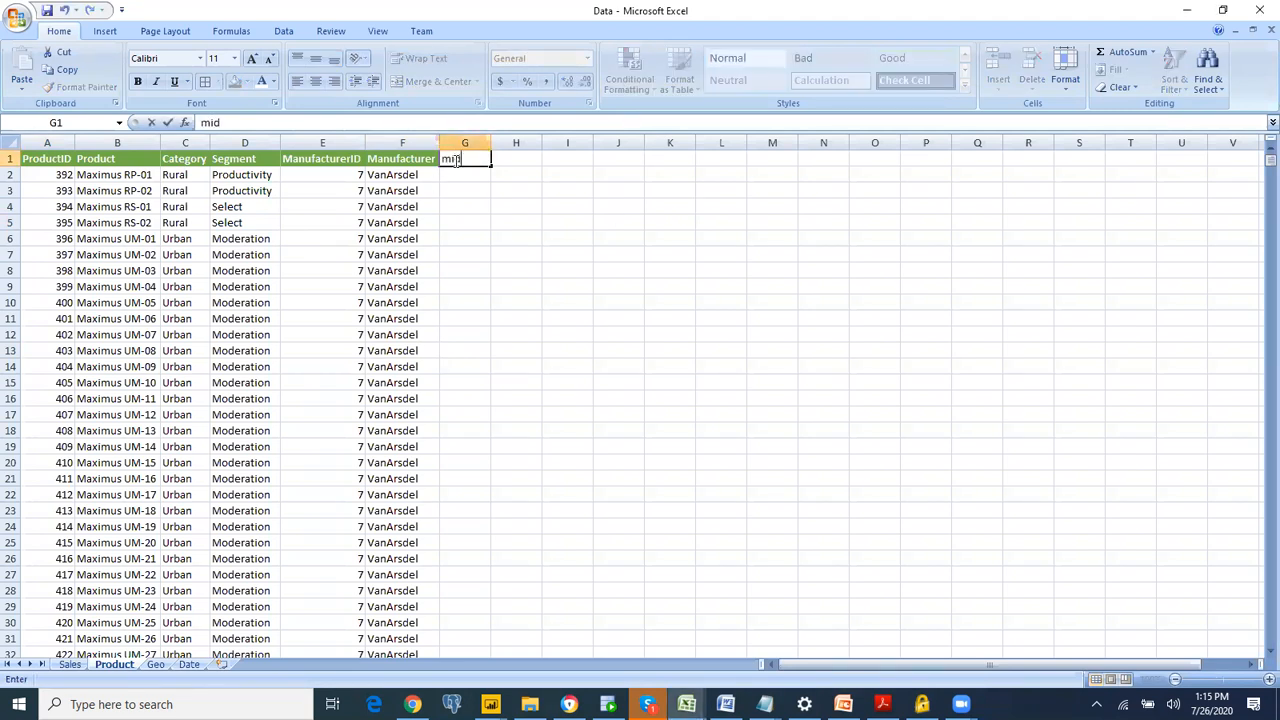
key("Return")
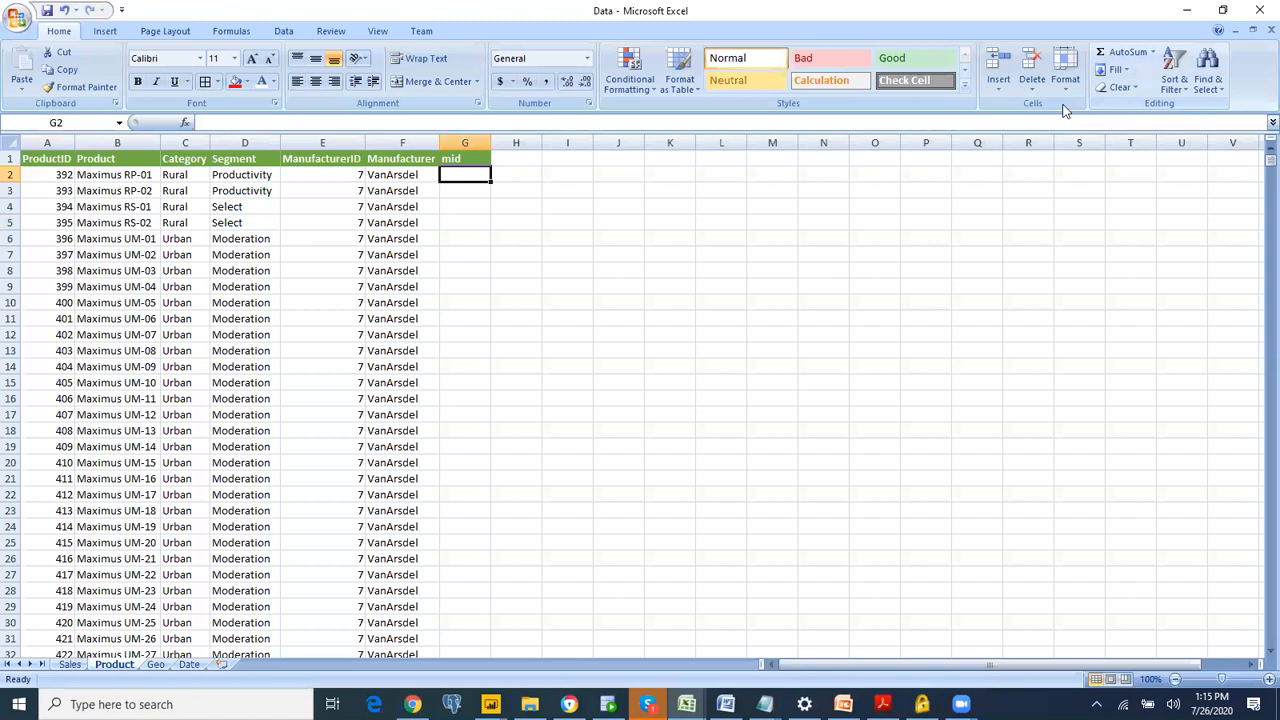
left_click(1173, 82)
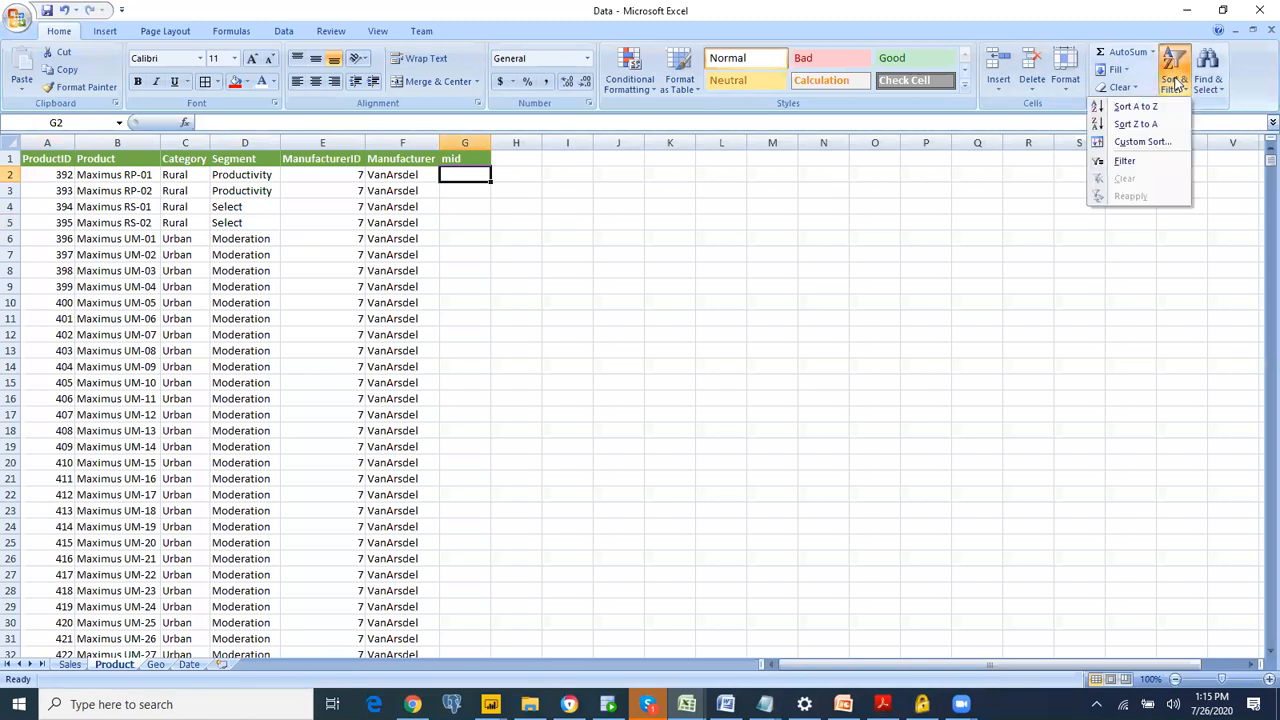
left_click(1123, 161)
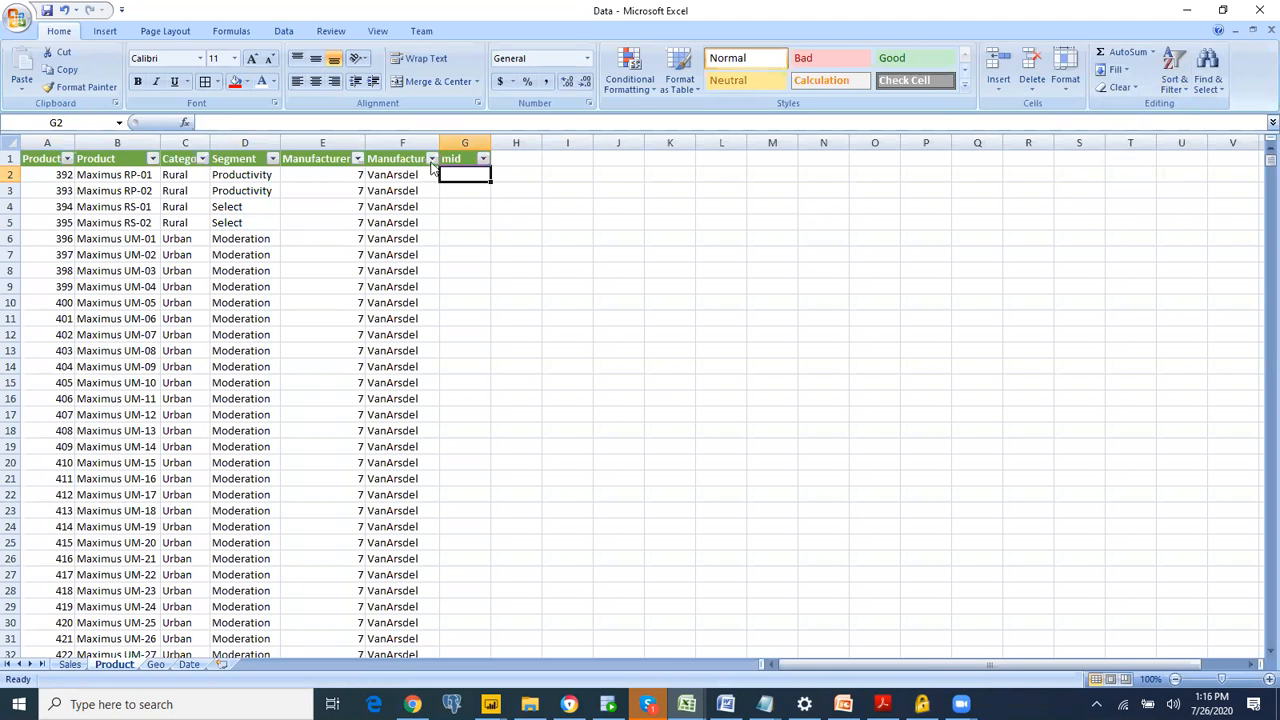
Step: Filter the Manufacturer column to Pirum and fill the mid column with 1 for all Pirum rows, G637 to G826
left_click(431, 160)
left_click(338, 289)
left_click(321, 337)
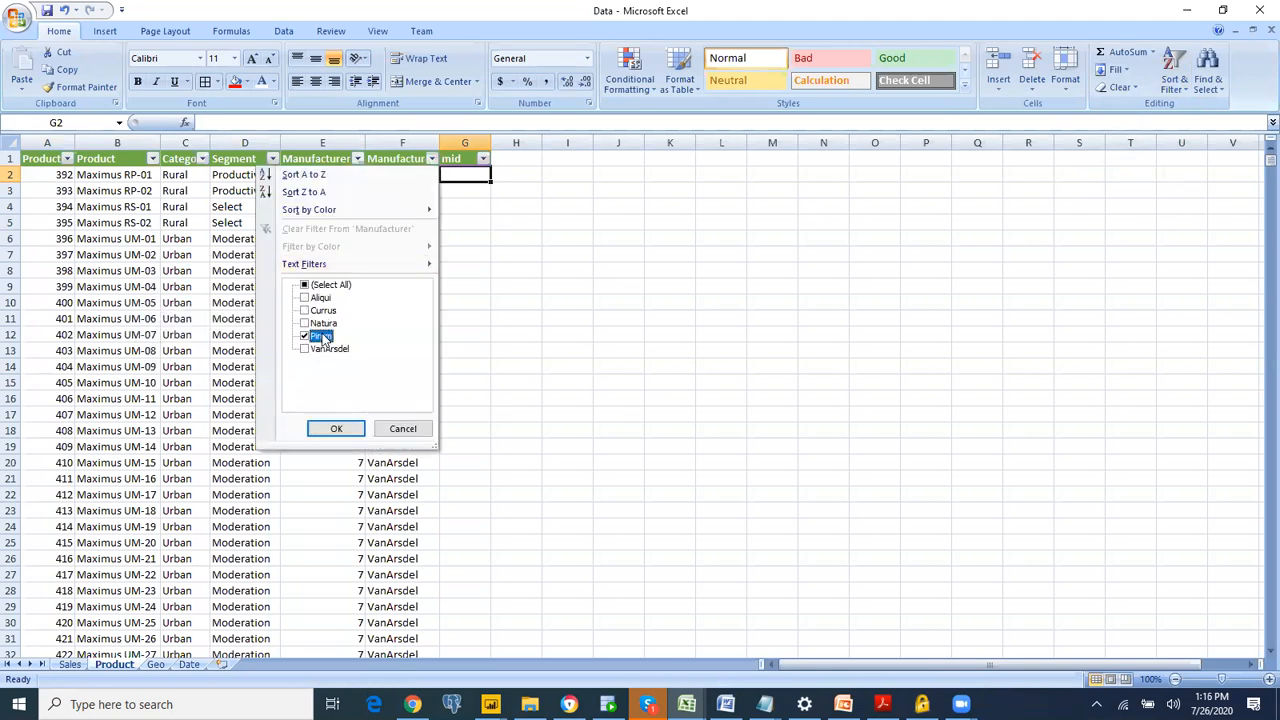
left_click(337, 429)
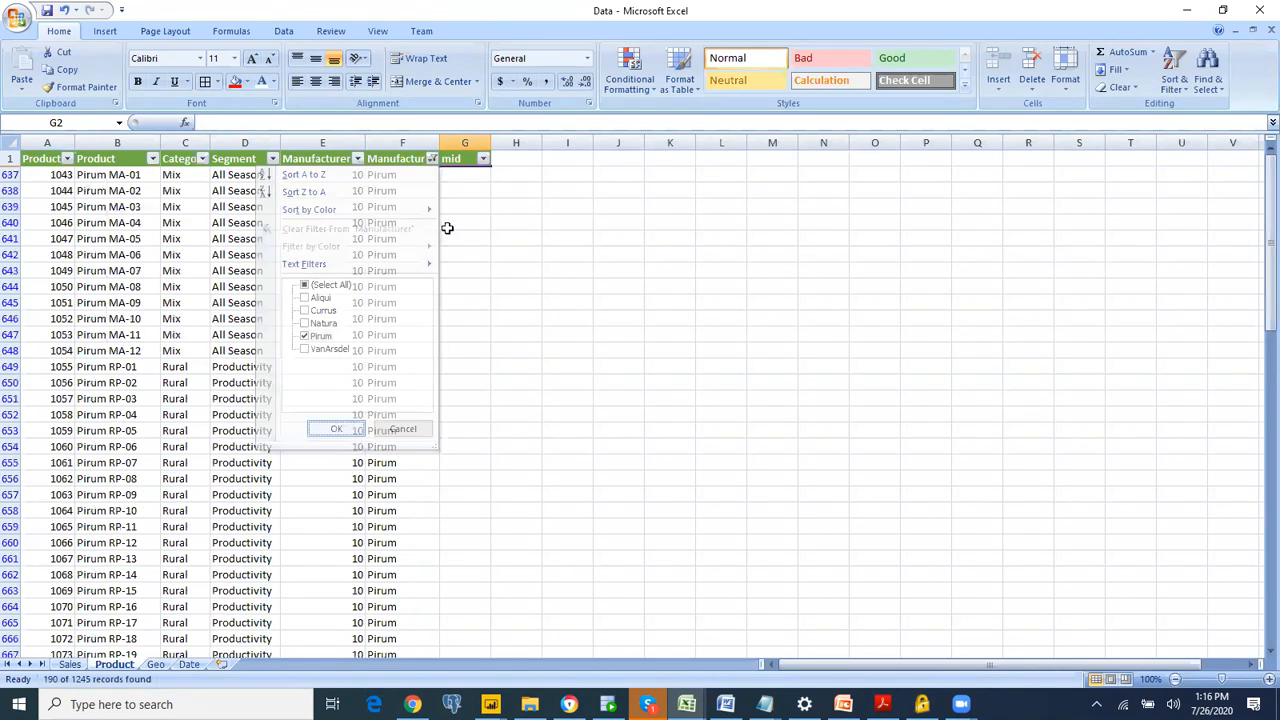
left_click(469, 175)
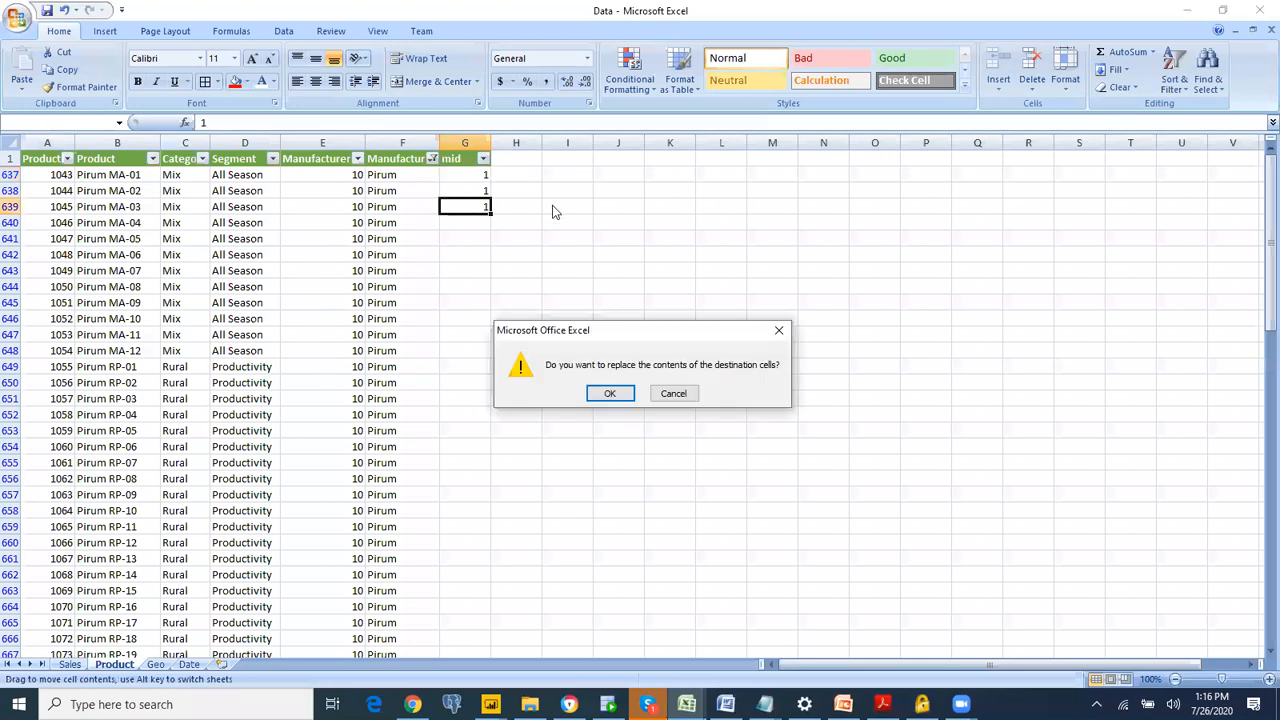
key("Escape")
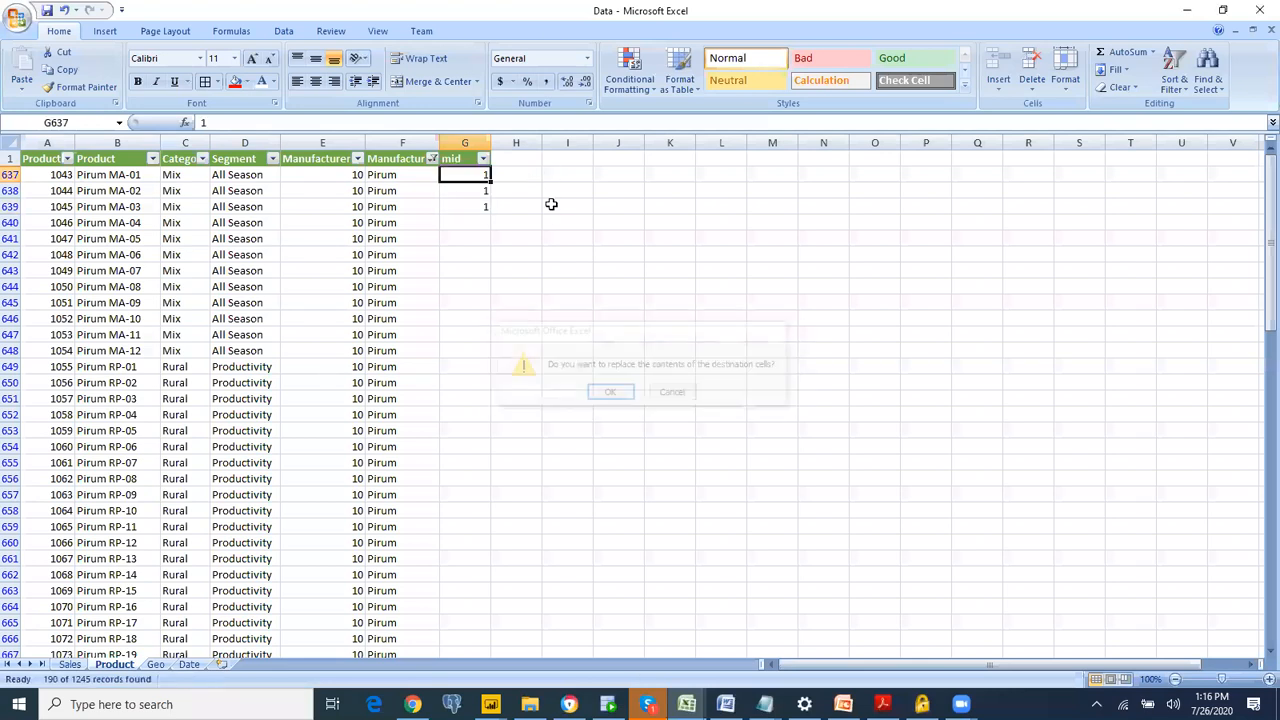
left_click_drag(474, 176, 649, 460)
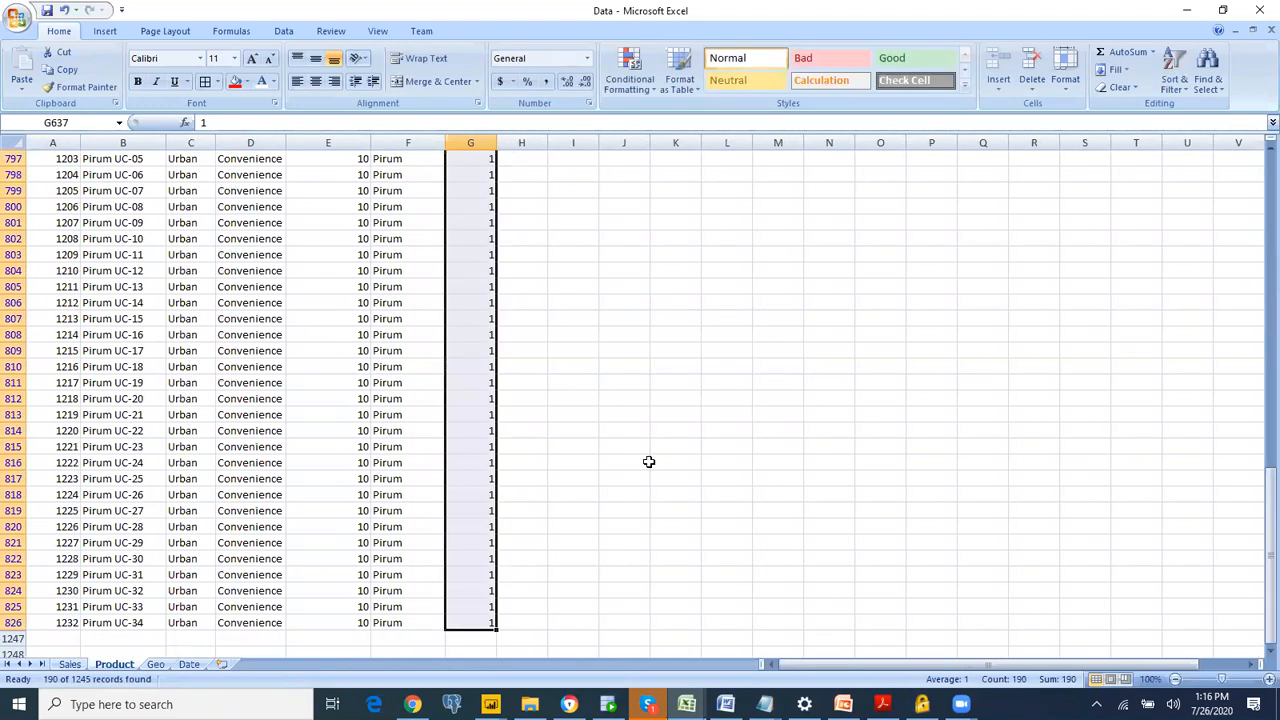
Step: Change the Manufacturer filter on the Product sheet from Pirum to Natura
key("ctrl+Home")
left_click(432, 158)
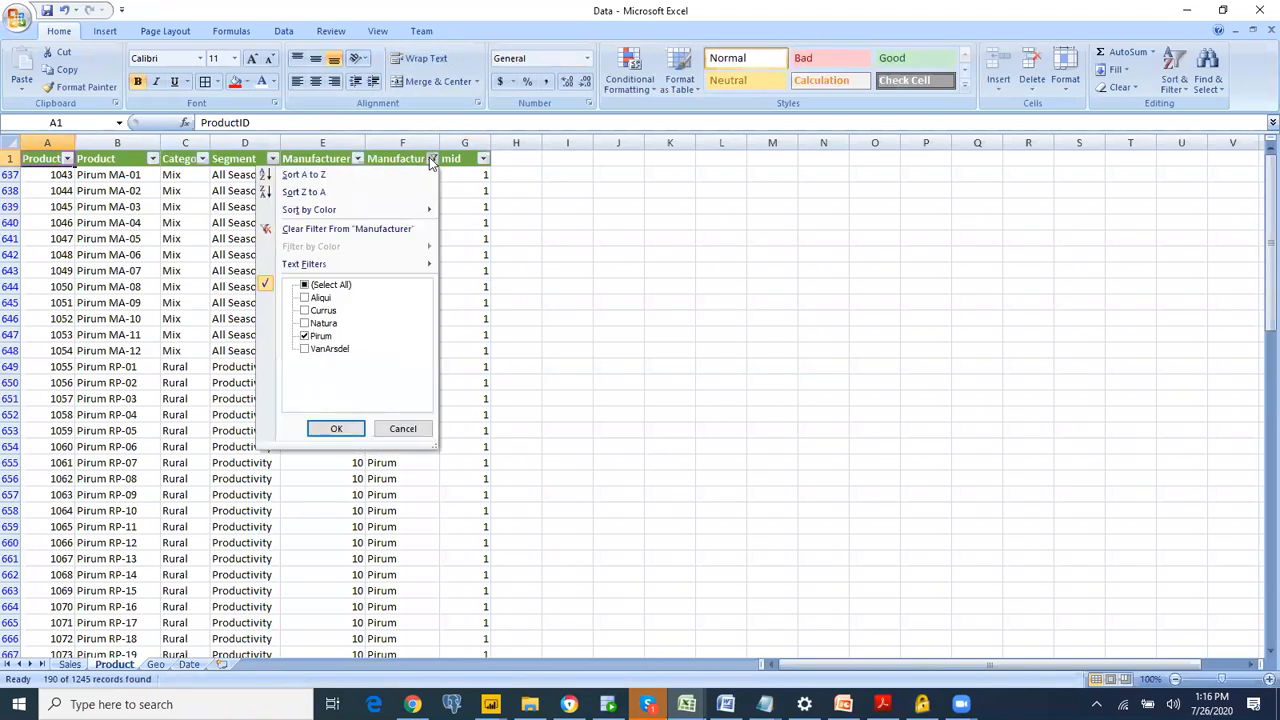
left_click(325, 323)
left_click(323, 337)
left_click(336, 429)
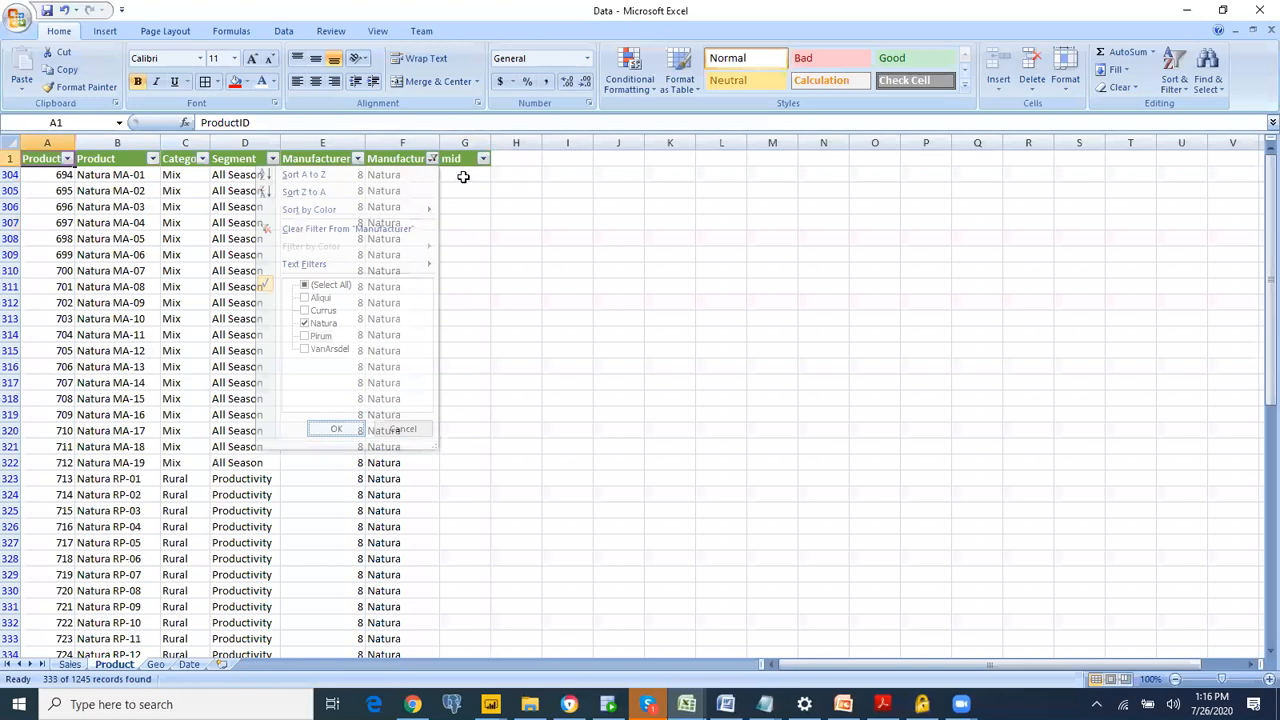
Step: Enter 2 in the mid column for the first three Natura rows, G304 to G306
left_click(463, 176)
type("2")
key("Return")
type("2")
key("Return")
type("2")
key("Return")
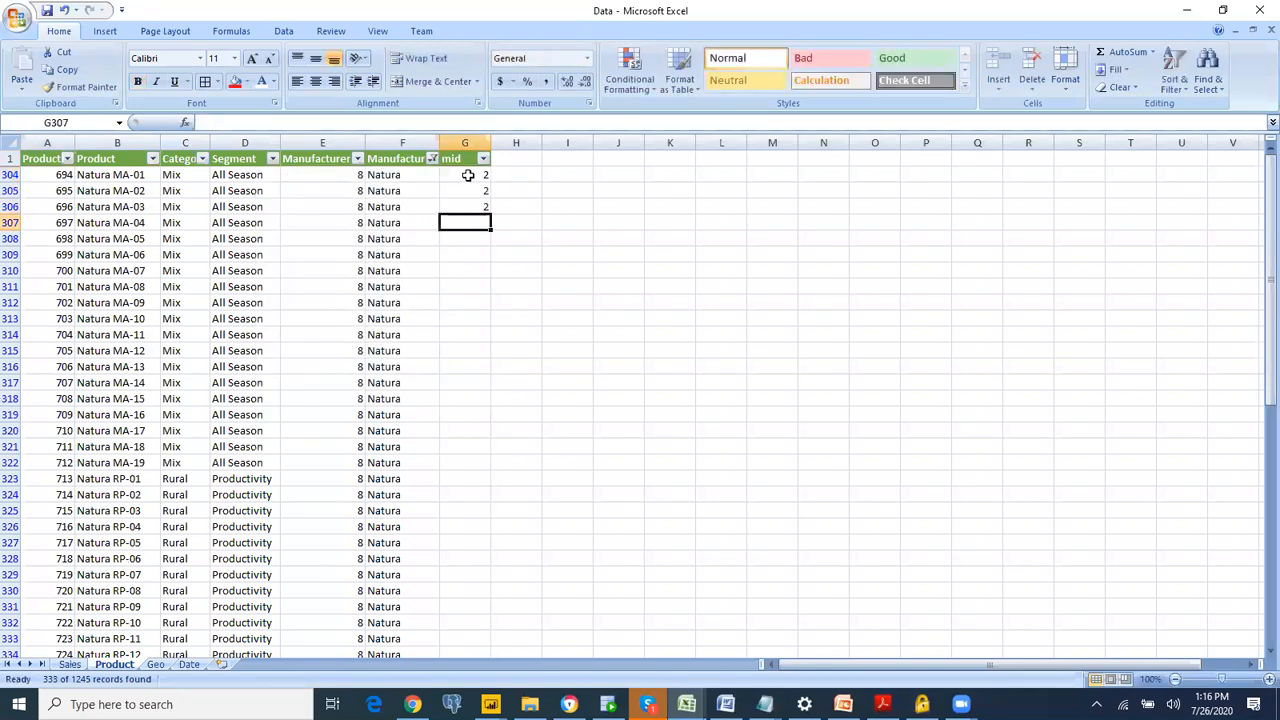
left_click(479, 176)
left_click_drag(481, 178, 491, 217)
key("F2")
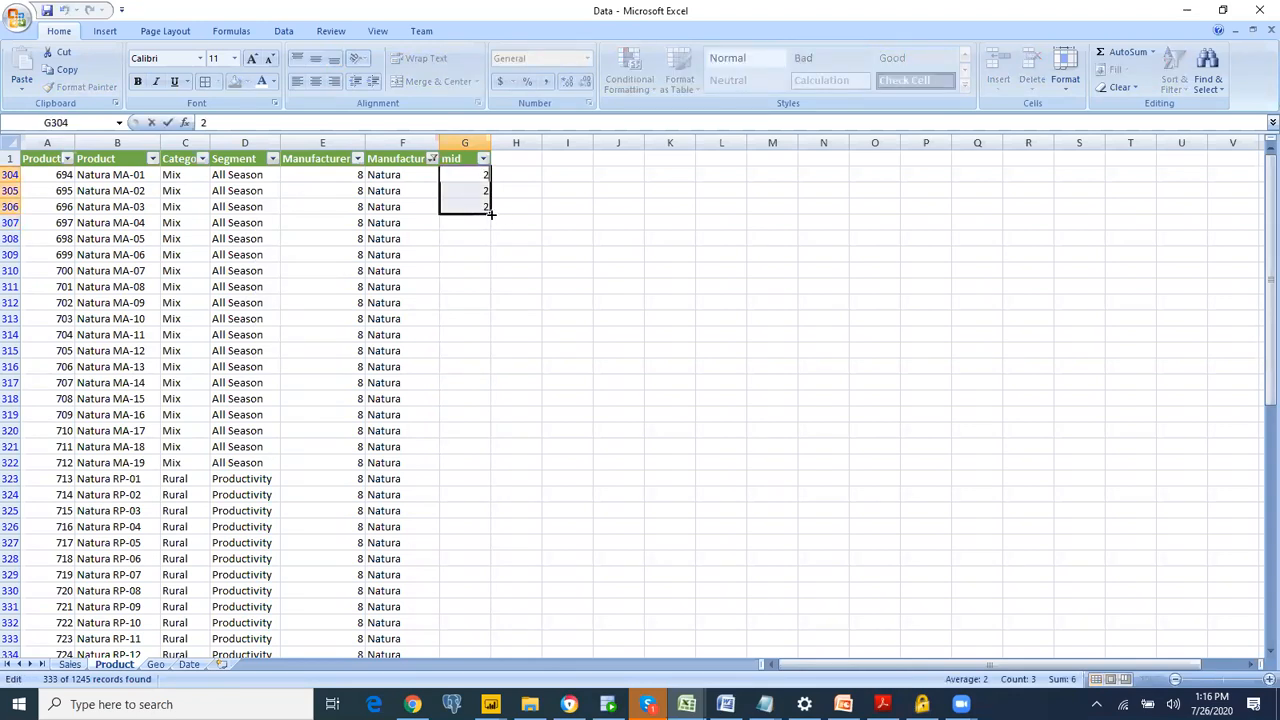
left_click(518, 204)
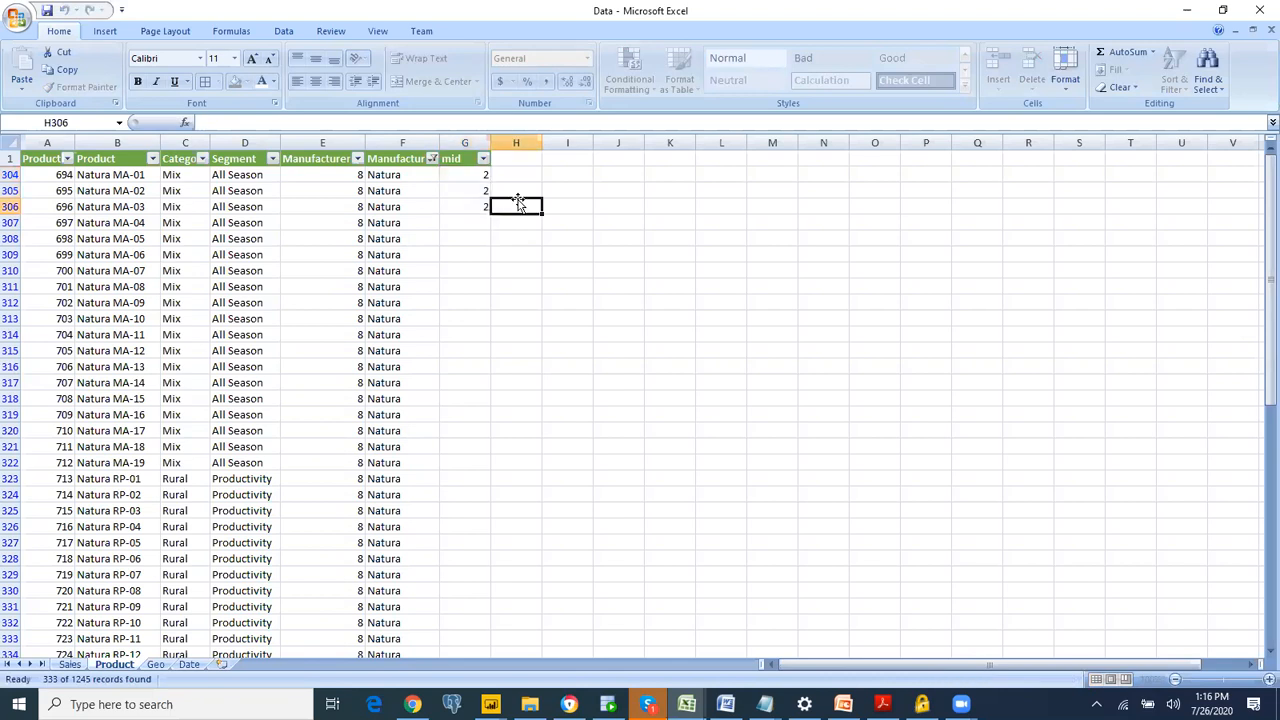
left_click(474, 176)
key("ctrl+c")
left_click_drag(466, 190, 463, 640)
type("v")
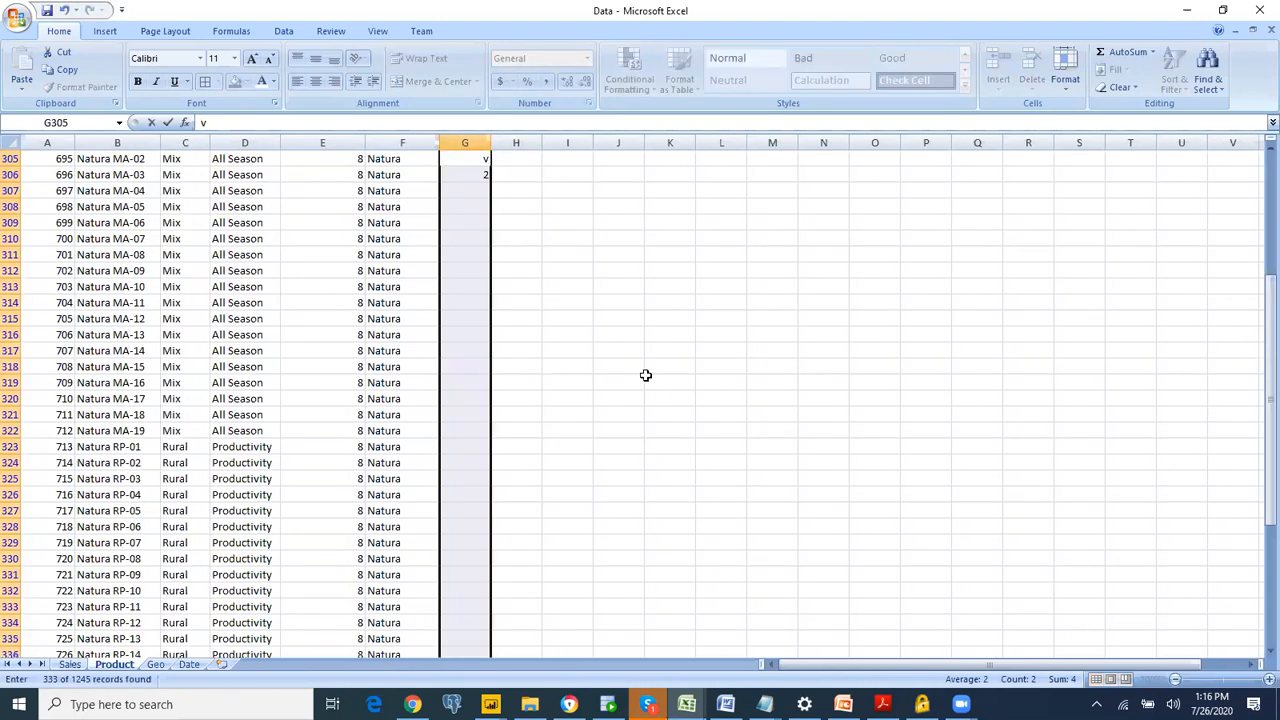
key("BackSpace")
type("2")
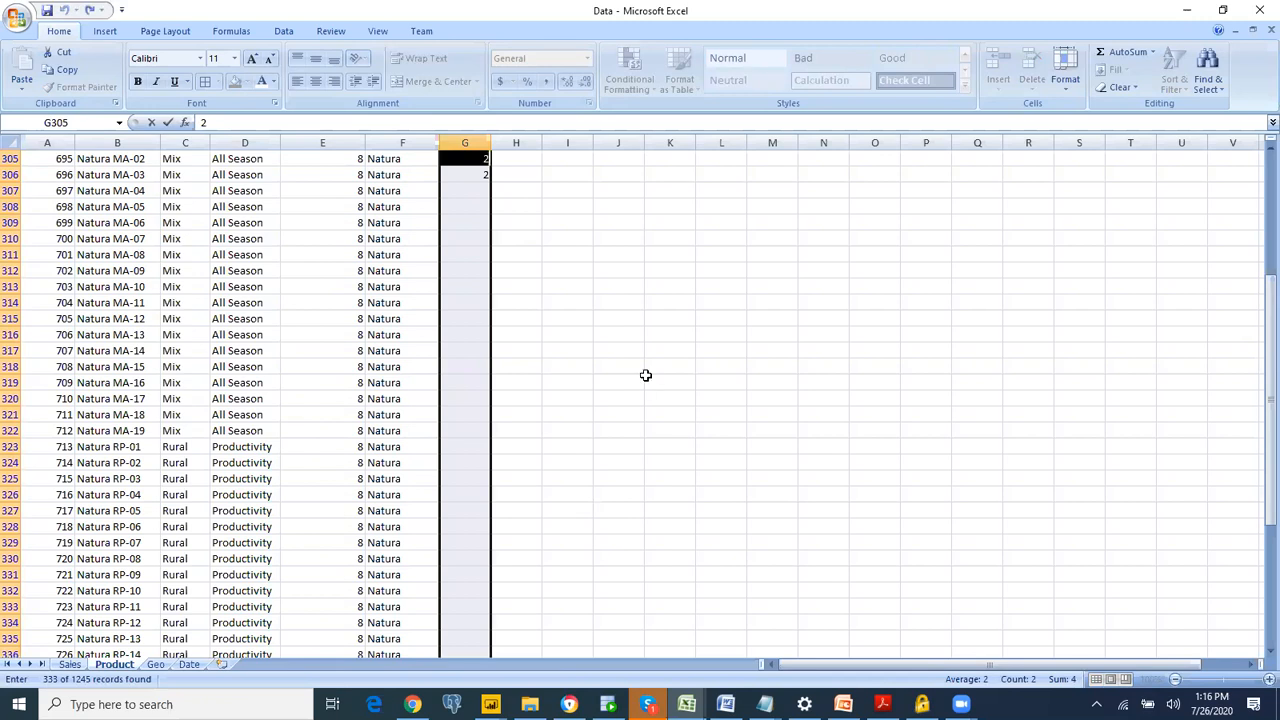
key("Return")
left_click(555, 208)
Step: Copy the 2 in G305 to the mid cells of the remaining Natura rows, G307 to G636
left_click(486, 160)
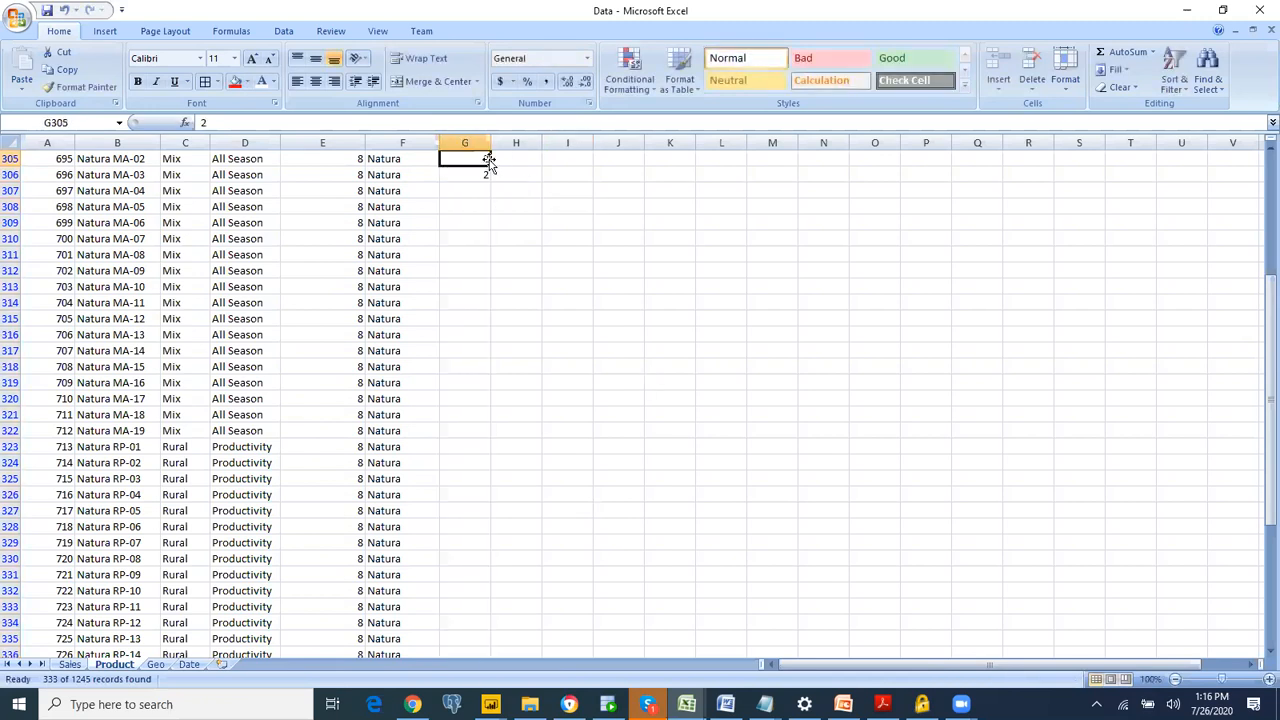
key("ctrl+c")
left_click(478, 189)
left_click_drag(478, 189, 487, 649)
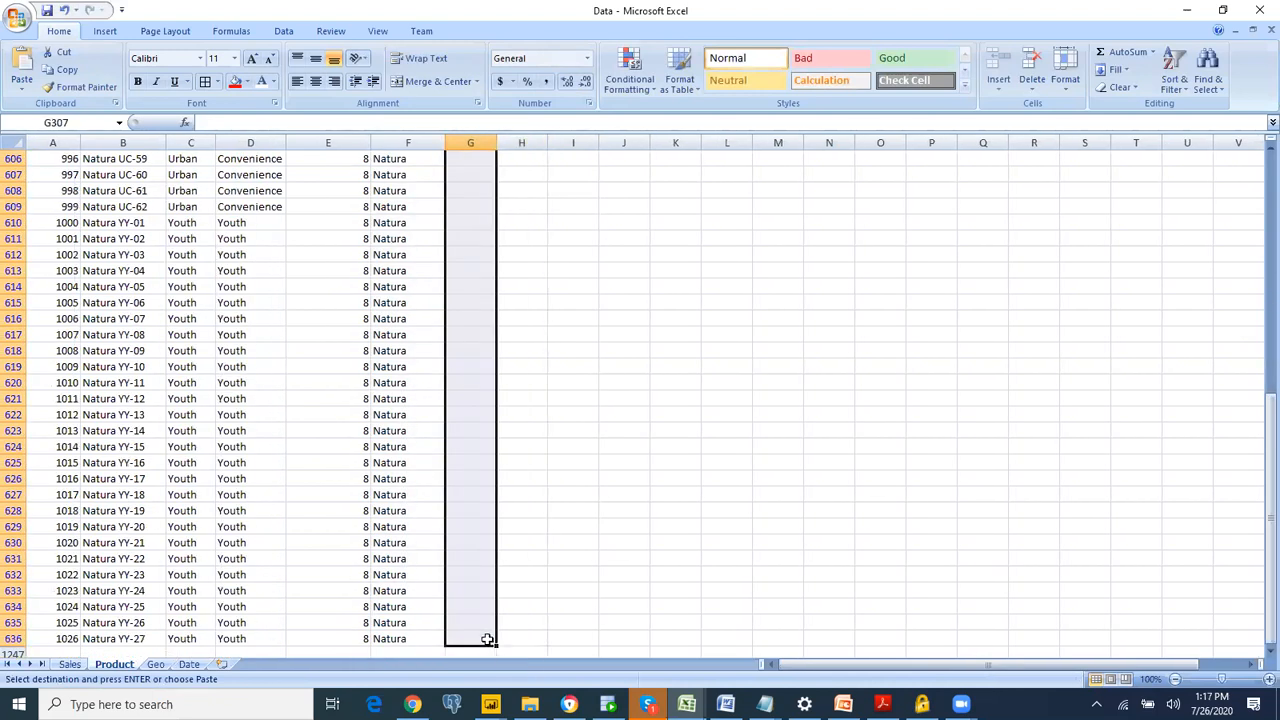
key("ctrl+v")
left_click(594, 331)
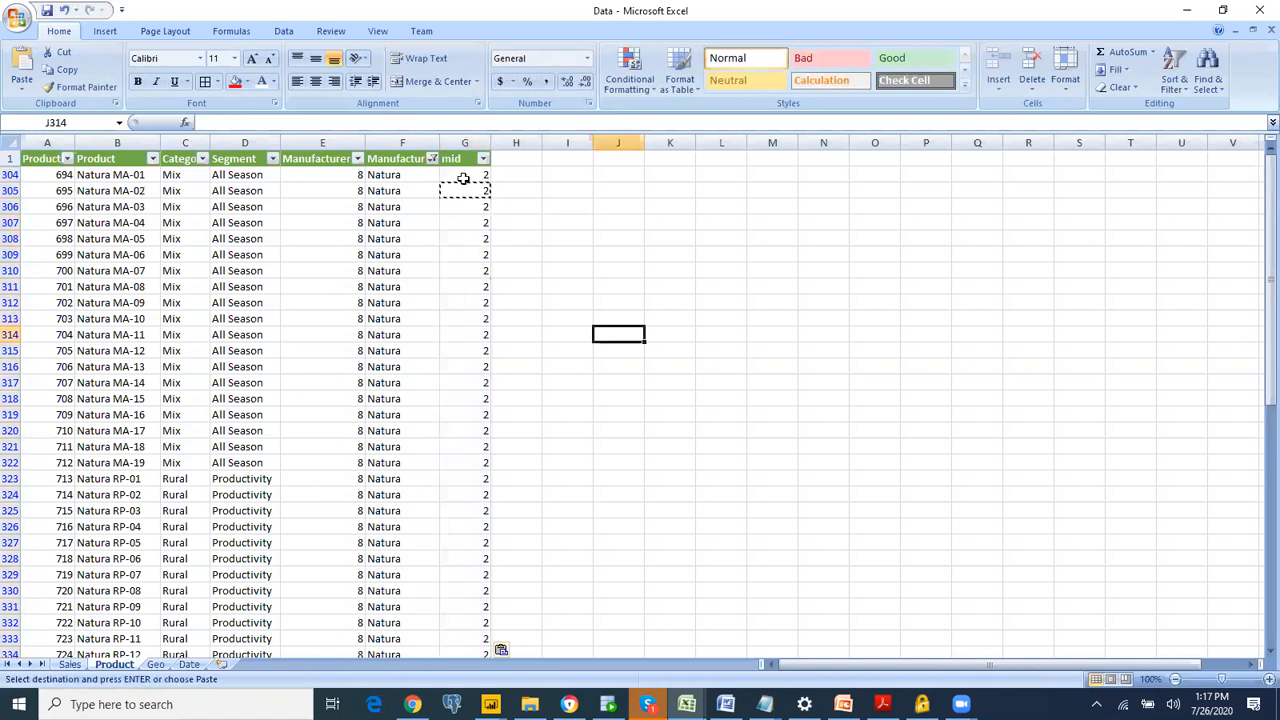
Step: Change the Manufacturer filter on the Product sheet from Natura to Aliqui
left_click(432, 159)
left_click(325, 323)
left_click(321, 298)
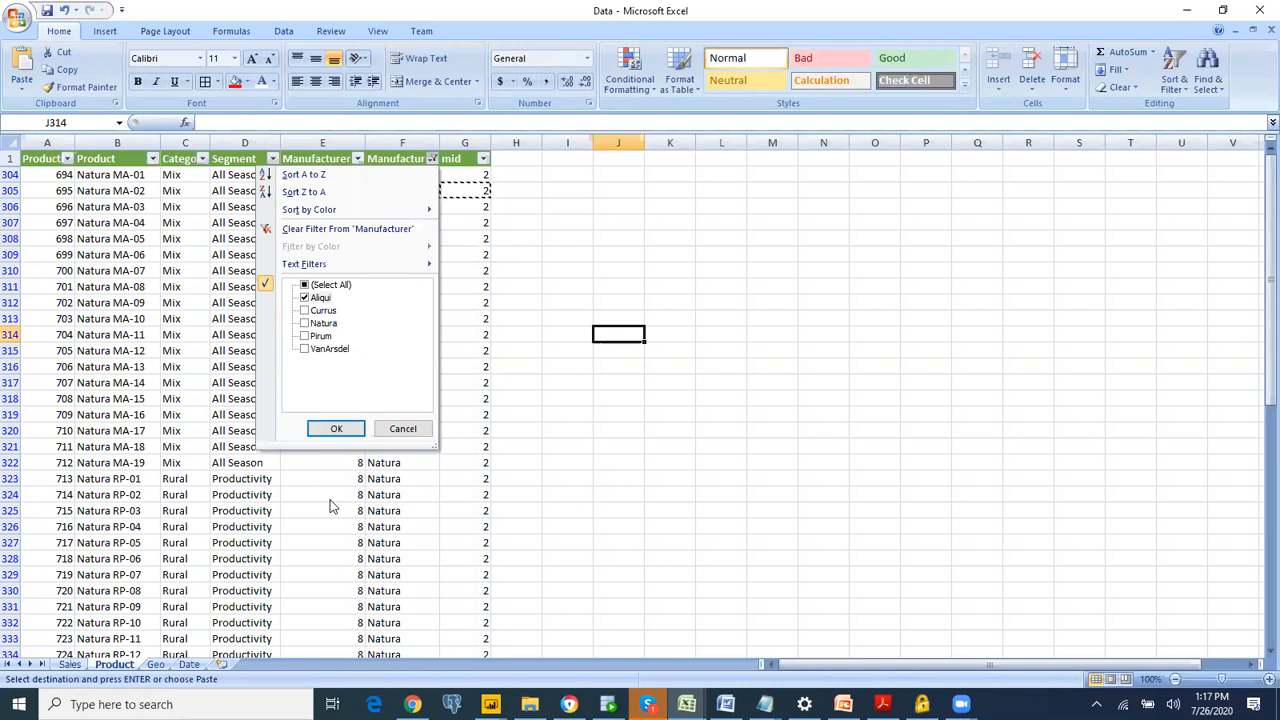
left_click(342, 427)
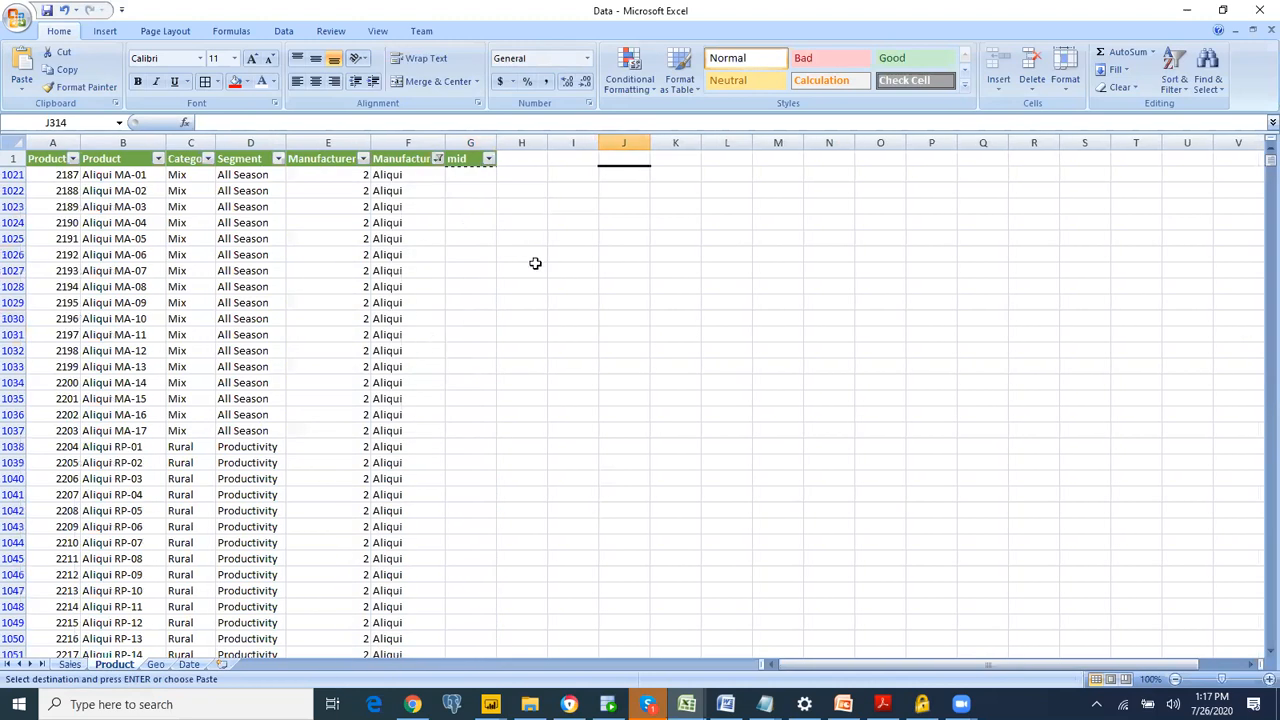
Step: Enter 3 in the mid column for the first Aliqui row, G1021
key("ctrl+Home")
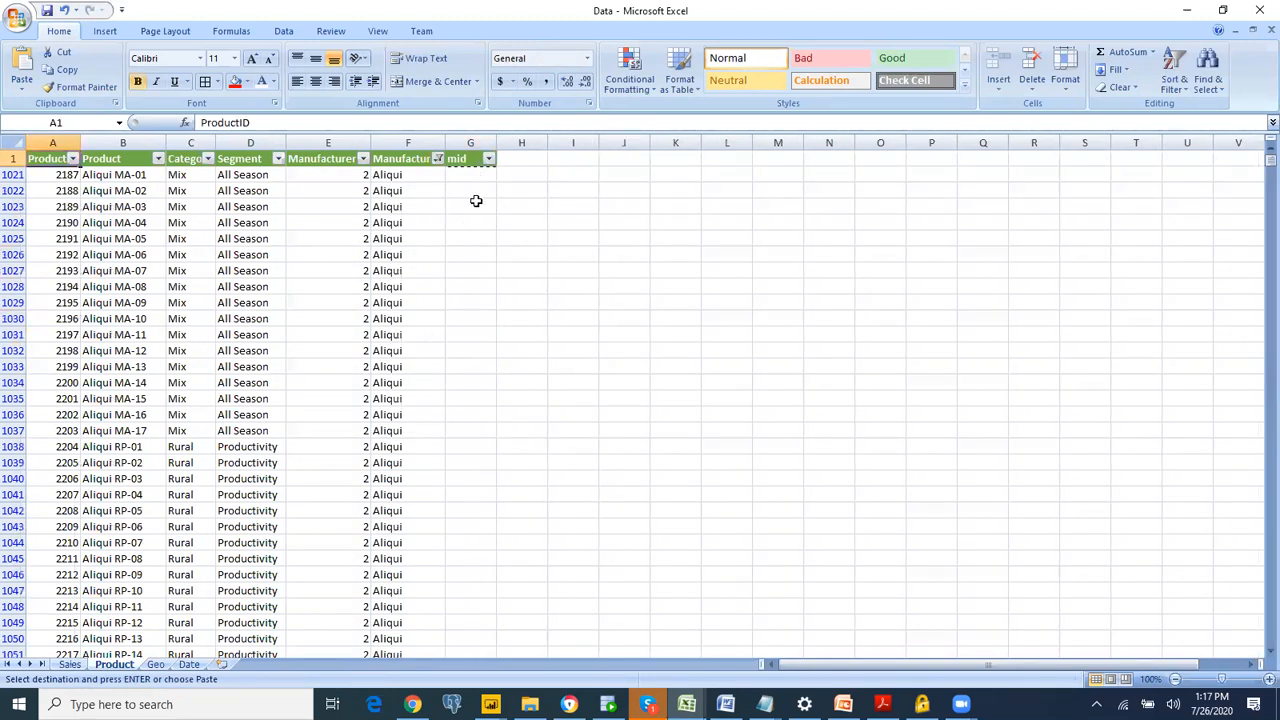
left_click(476, 201)
left_click(479, 176)
type("3")
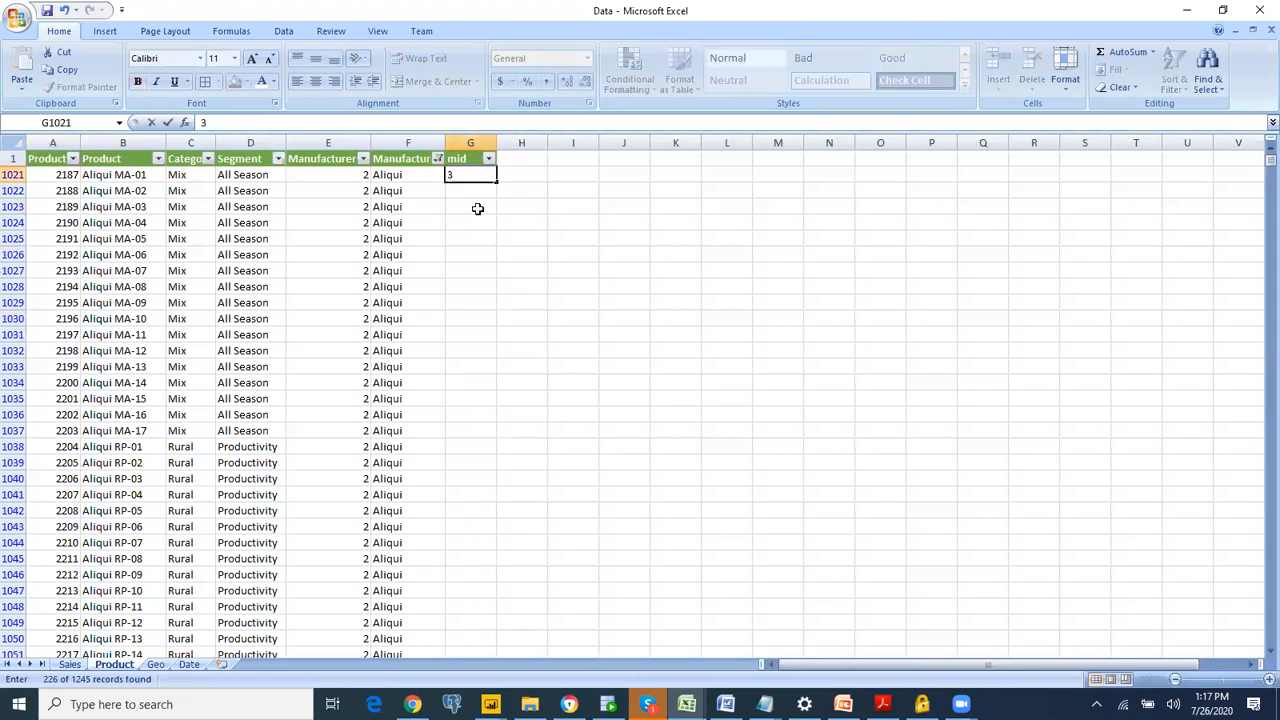
left_click(478, 199)
Step: Copy the 3 in G1021 to the mid cells of the remaining Aliqui rows, G1022 to G1246
left_click(485, 177)
key("ctrl+c")
left_click_drag(476, 193, 483, 622)
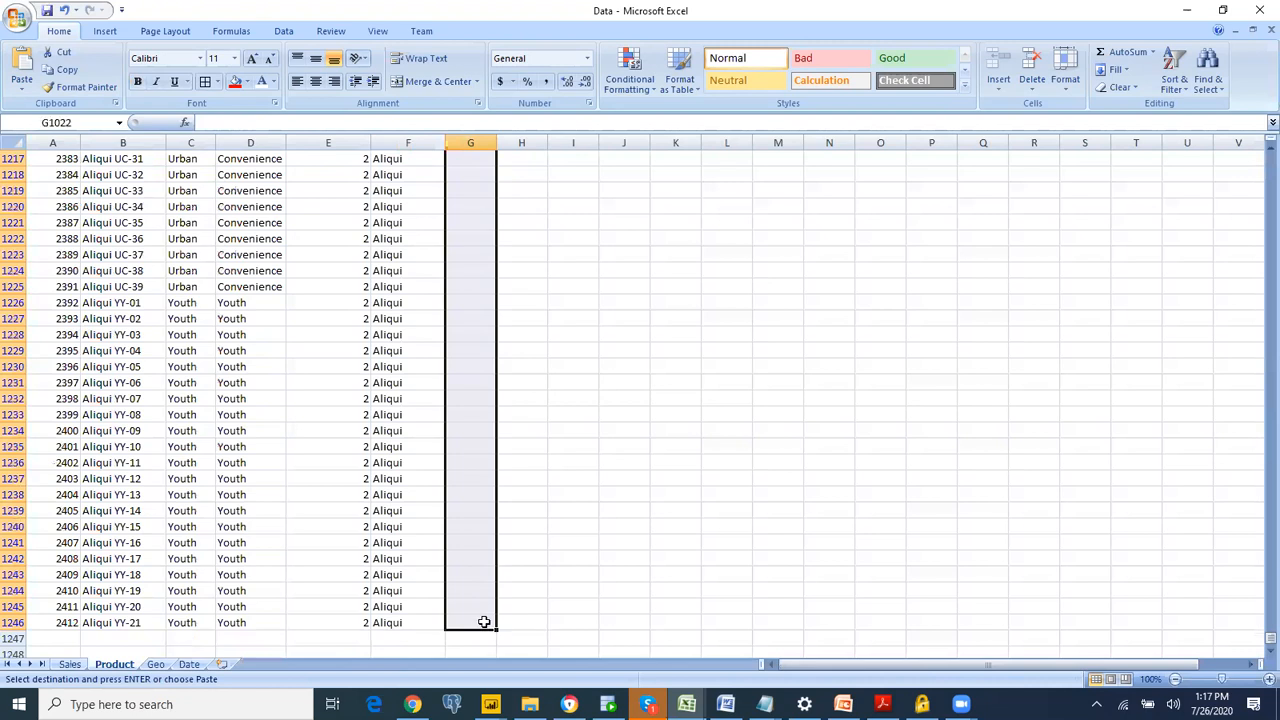
key("ctrl+v")
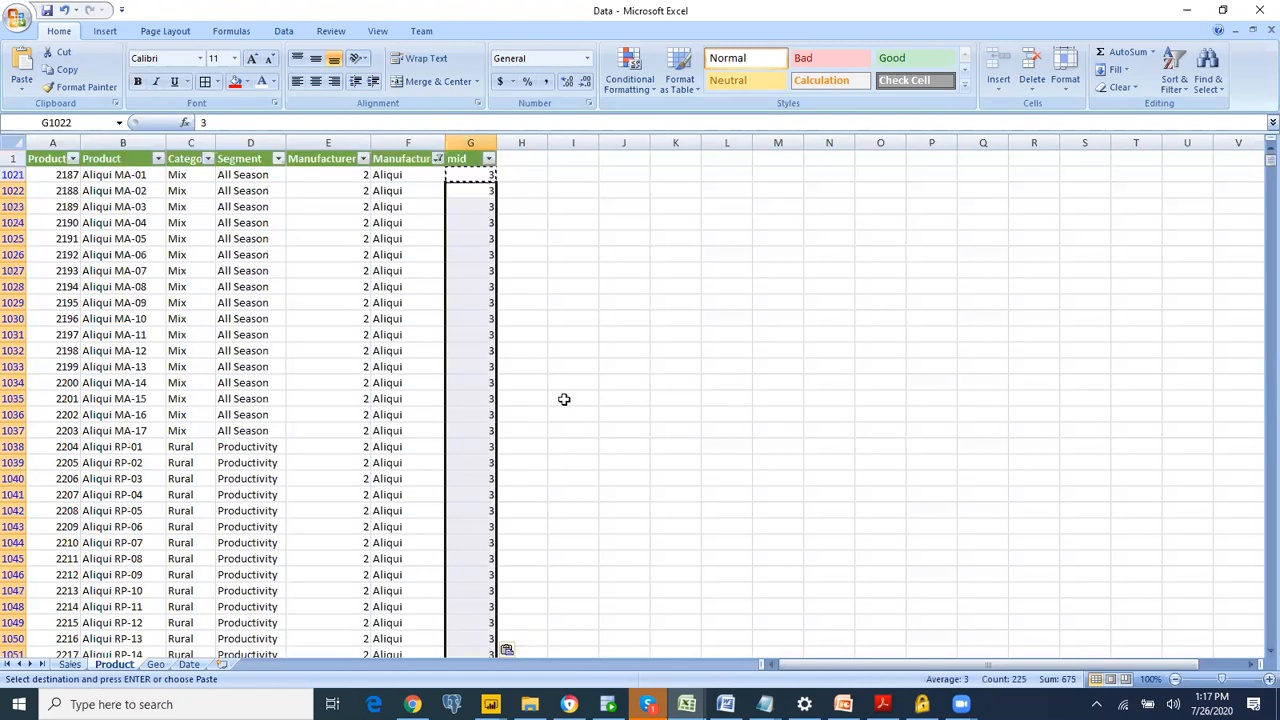
Step: Change the Manufacturer filter on the Product sheet from Aliqui to Natura
left_click(438, 158)
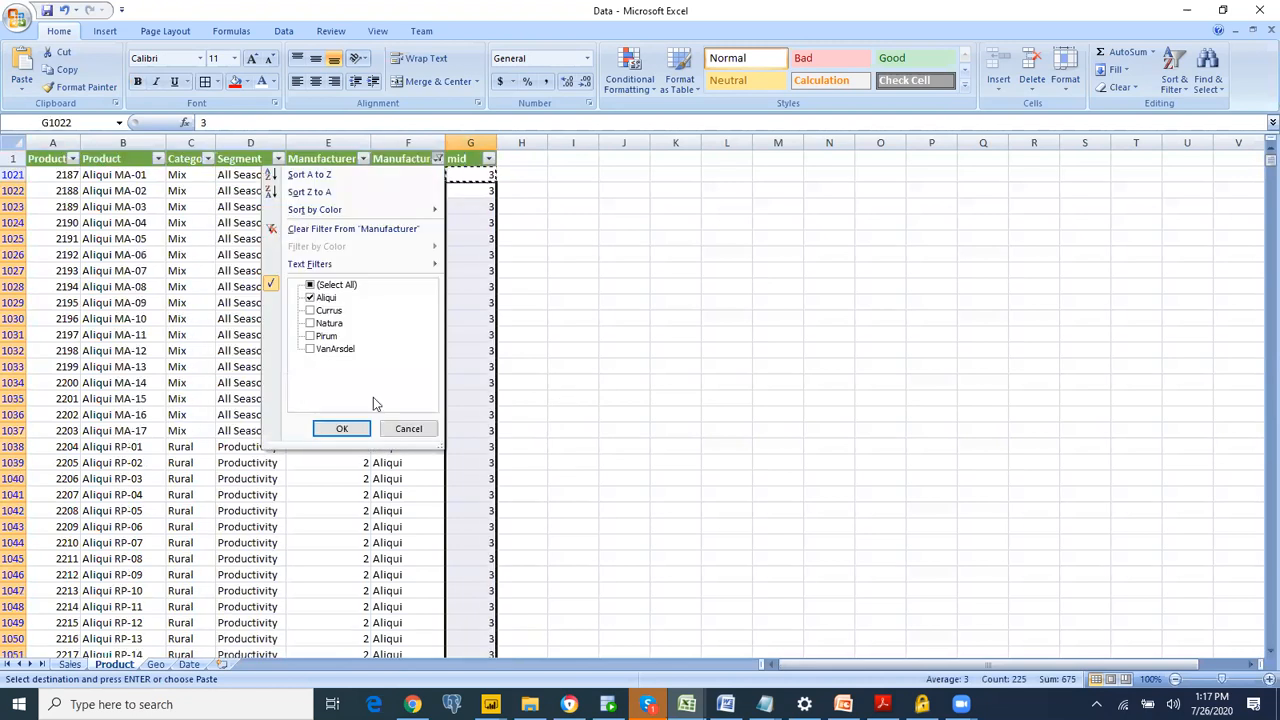
left_click(330, 298)
left_click(330, 323)
left_click(341, 432)
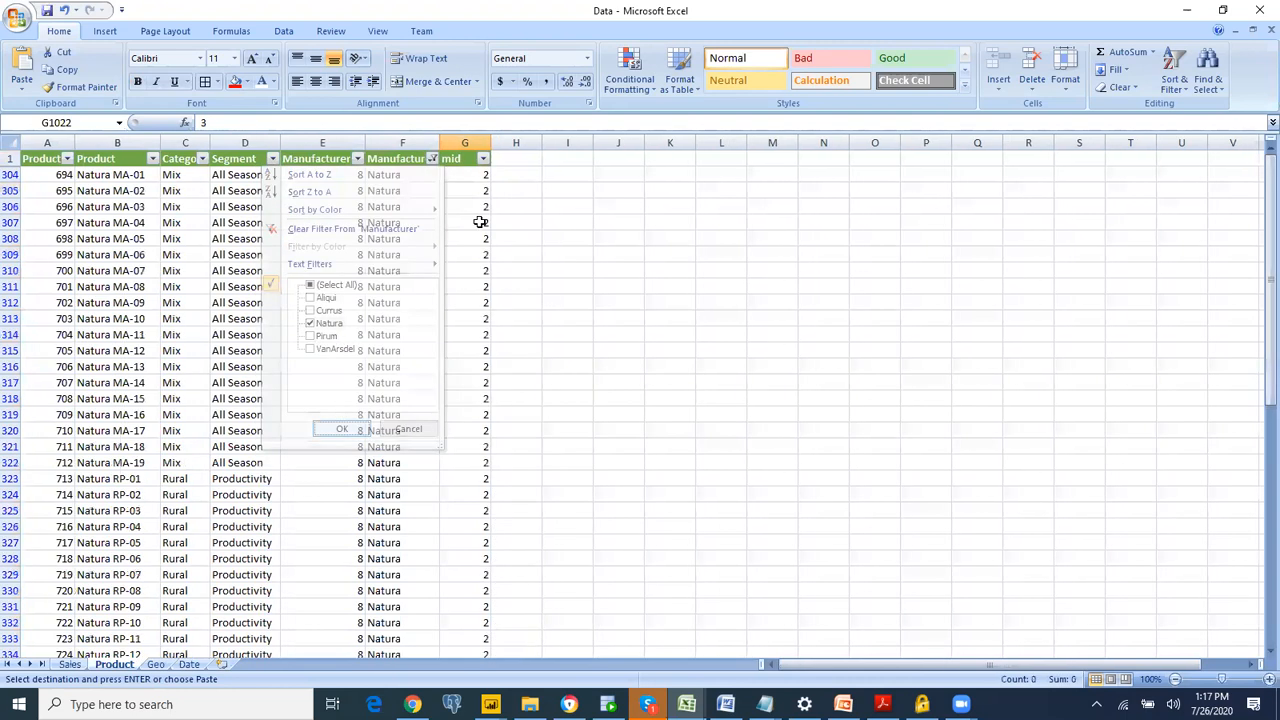
Step: Change the Manufacturer filter to Currus and enter 4 in the mid column for the first three rows, G827 to G829
left_click(433, 162)
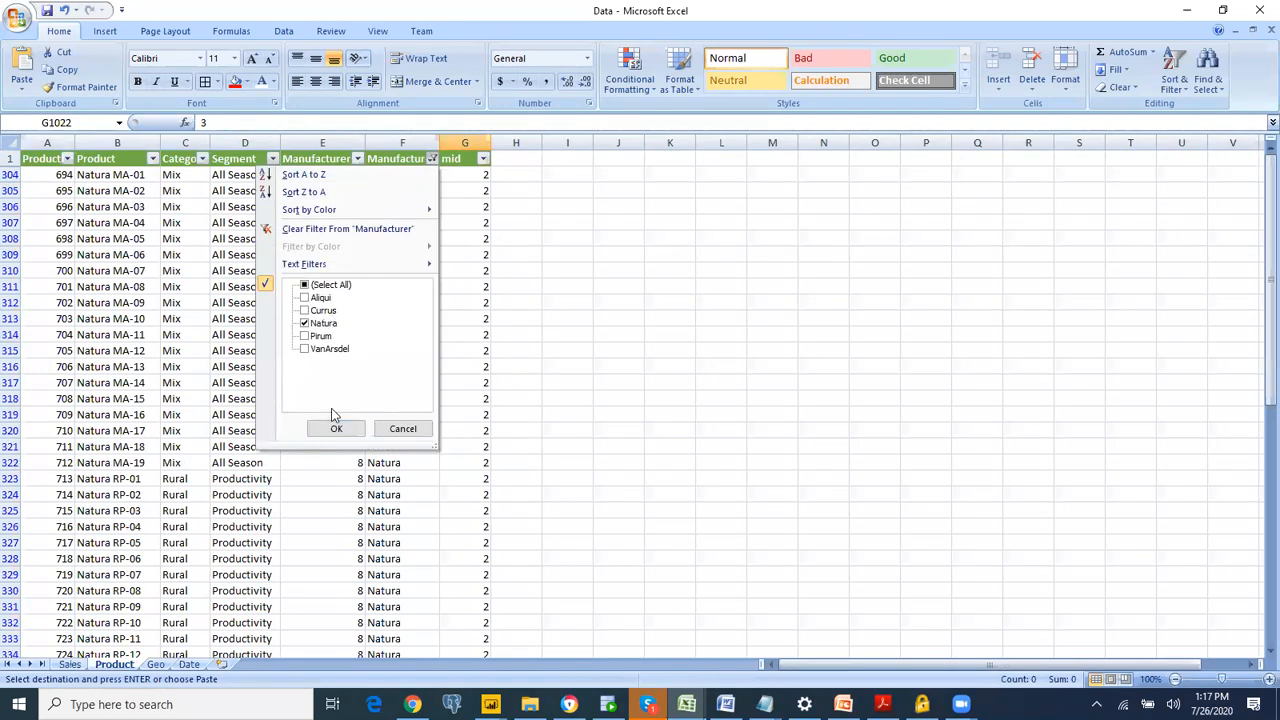
left_click(453, 175)
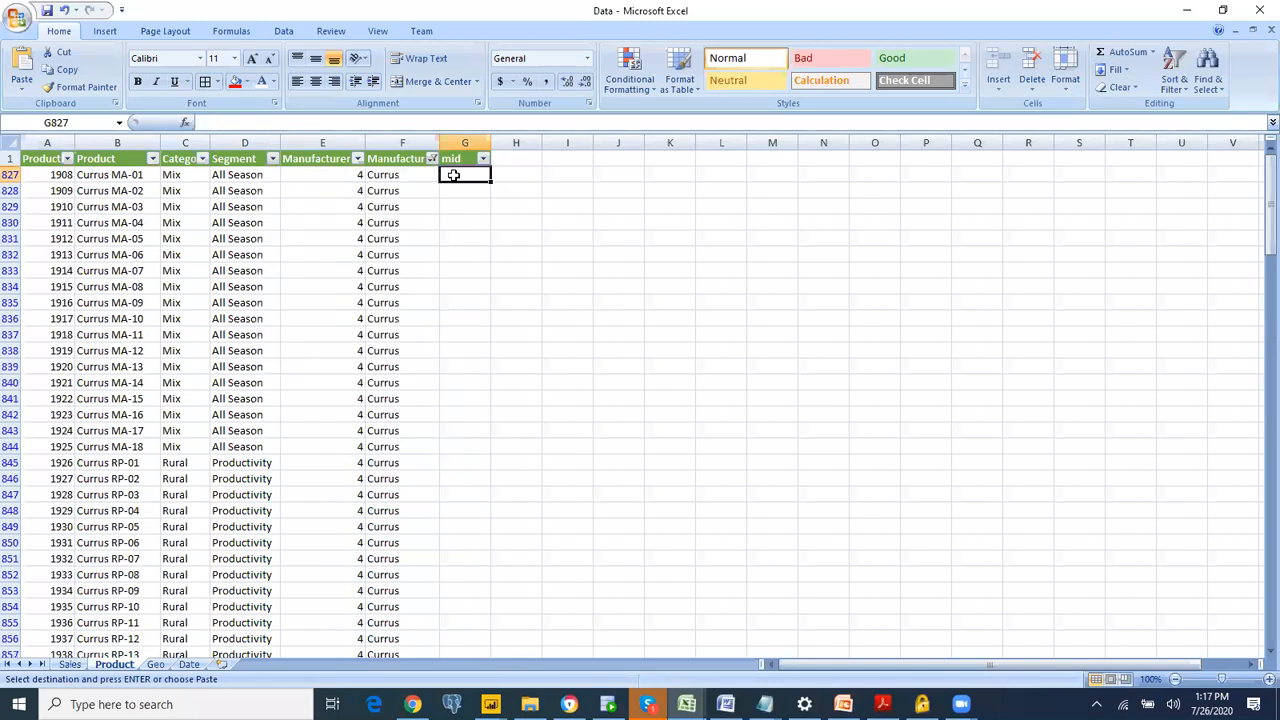
type("4")
key("Return")
type("4")
key("Return")
type("4")
key("Return")
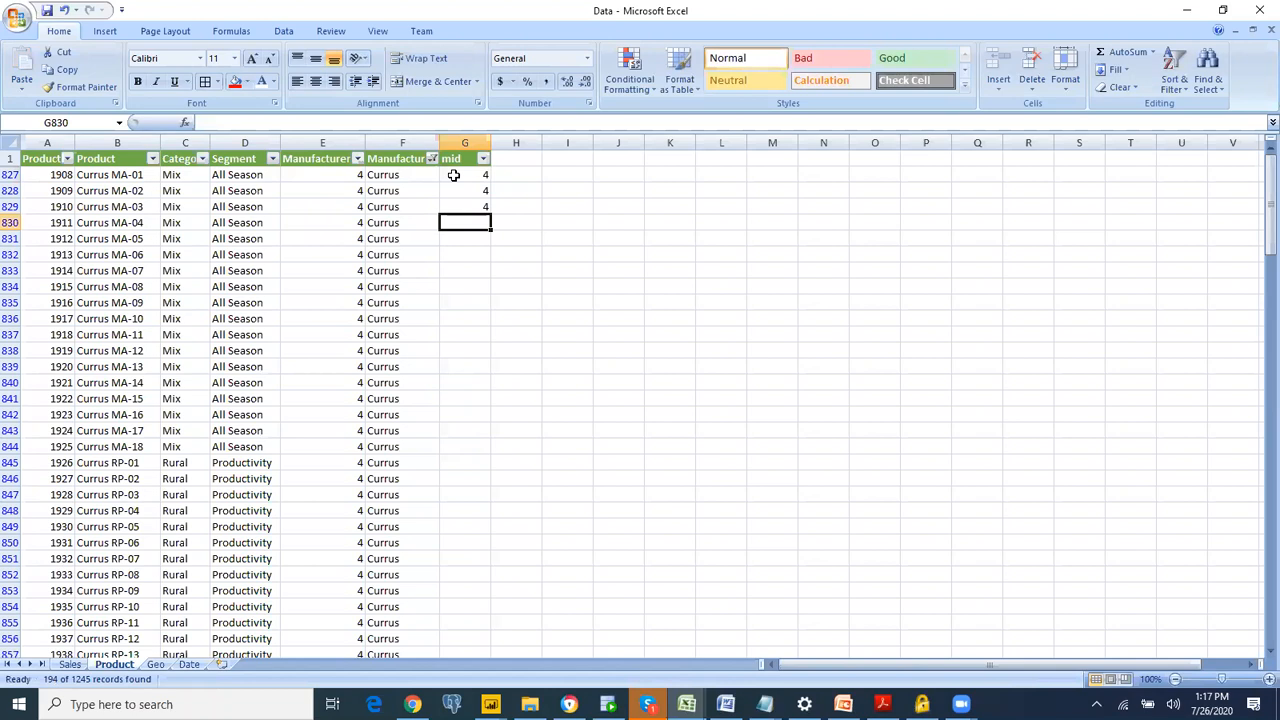
Step: Copy the 4 in G829 to the mid cells of the remaining Currus rows, from G830 down
left_click(307, 160)
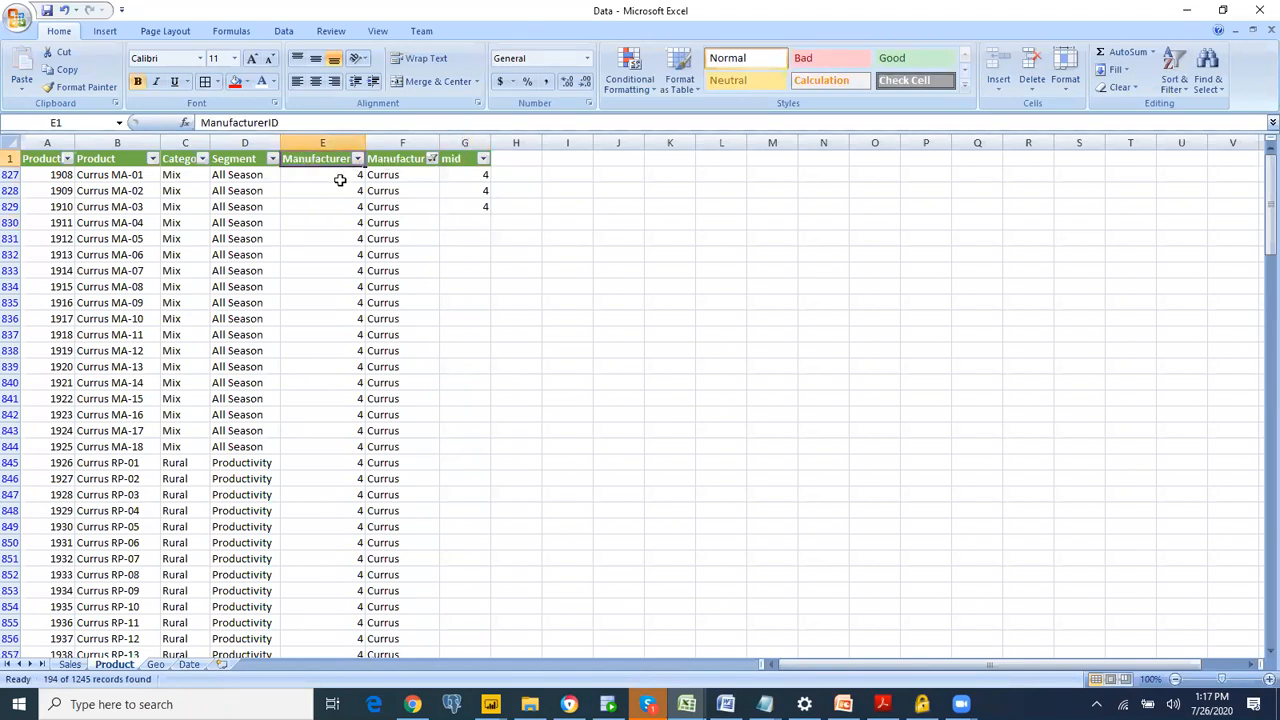
left_click(463, 175)
left_click_drag(466, 176, 486, 638)
left_click(472, 207)
key("ctrl+c")
key("ctrl+v")
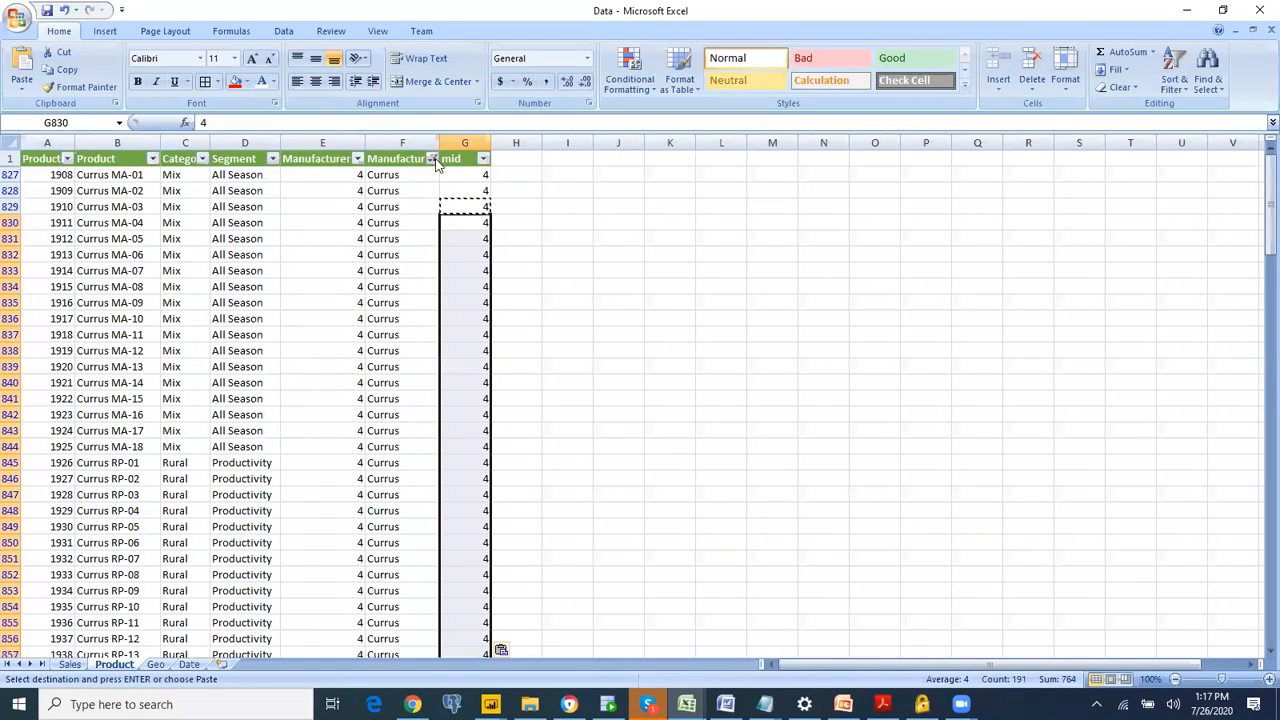
Step: Change the Manufacturer filter on the Product sheet from Currus to VanArsdel
left_click(431, 159)
left_click(330, 349)
left_click(318, 311)
left_click(336, 428)
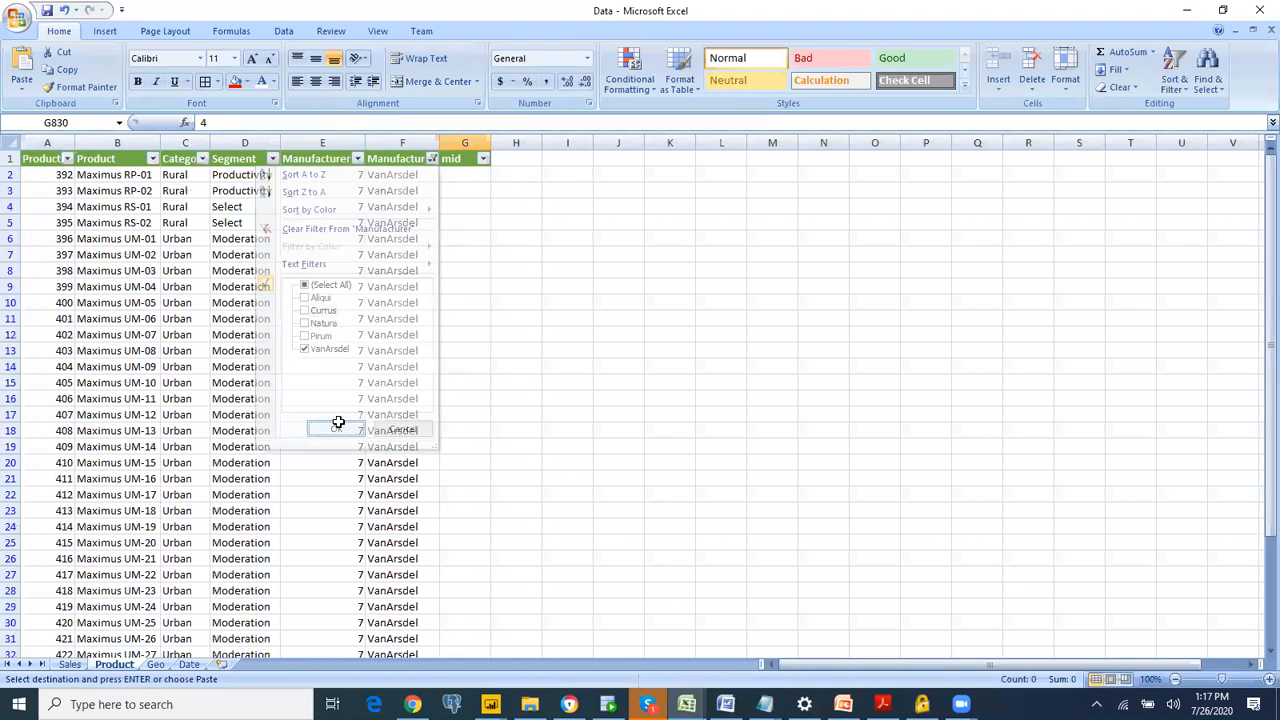
Step: Enter 5 in the mid column for the first two VanArsdel rows, G2 and G3
left_click(471, 175)
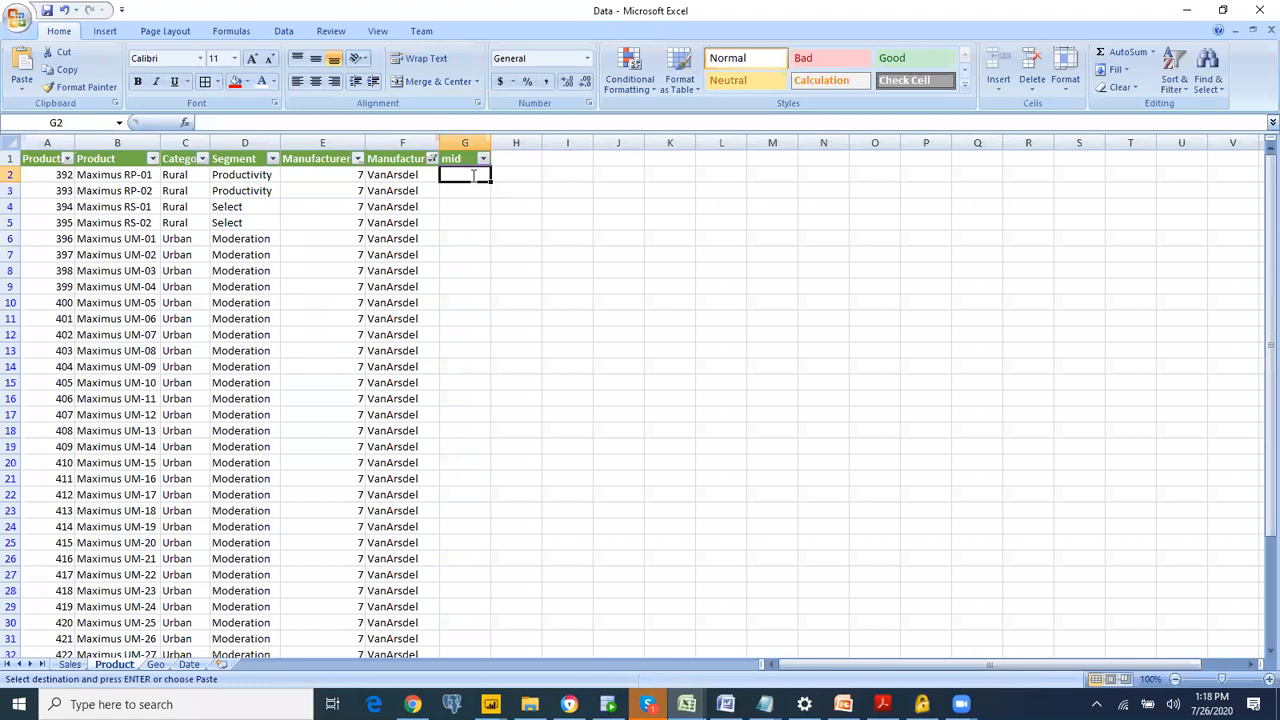
type("5")
key("Return")
type("5")
key("Return")
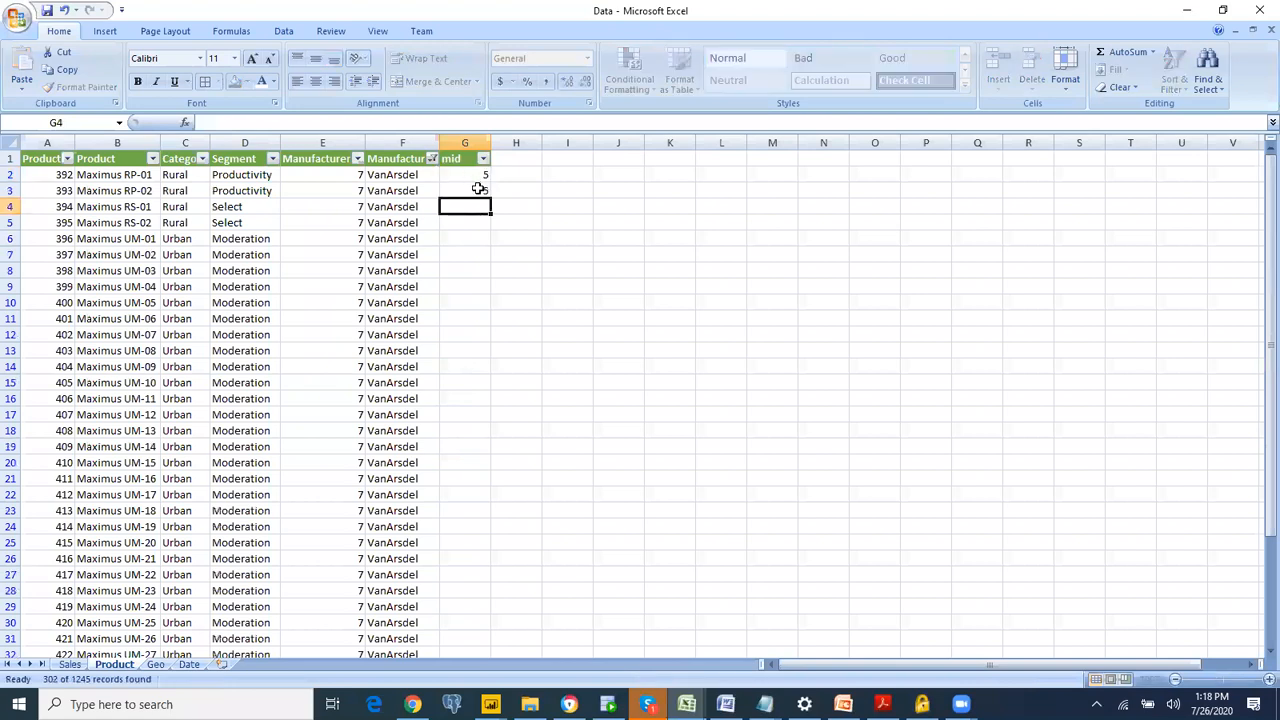
Step: Copy the 5 in G3 to the mid cells of the remaining VanArsdel rows, from G4 down, and save the workbook
left_click(477, 189)
key("ctrl+c")
left_click_drag(478, 204, 456, 639)
key("ctrl+v")
left_click(577, 354)
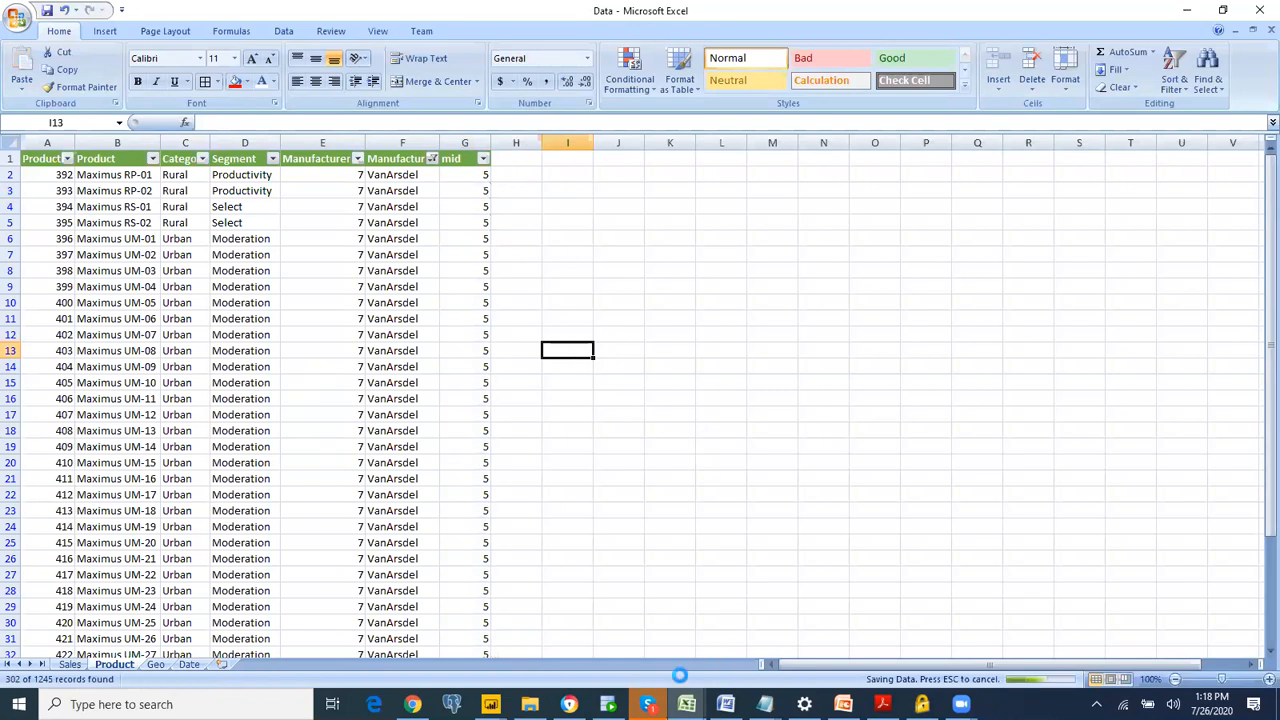
Step: Switch to the Untitled report in Power BI Desktop and refresh the Product table's data
mouse_move(648, 704)
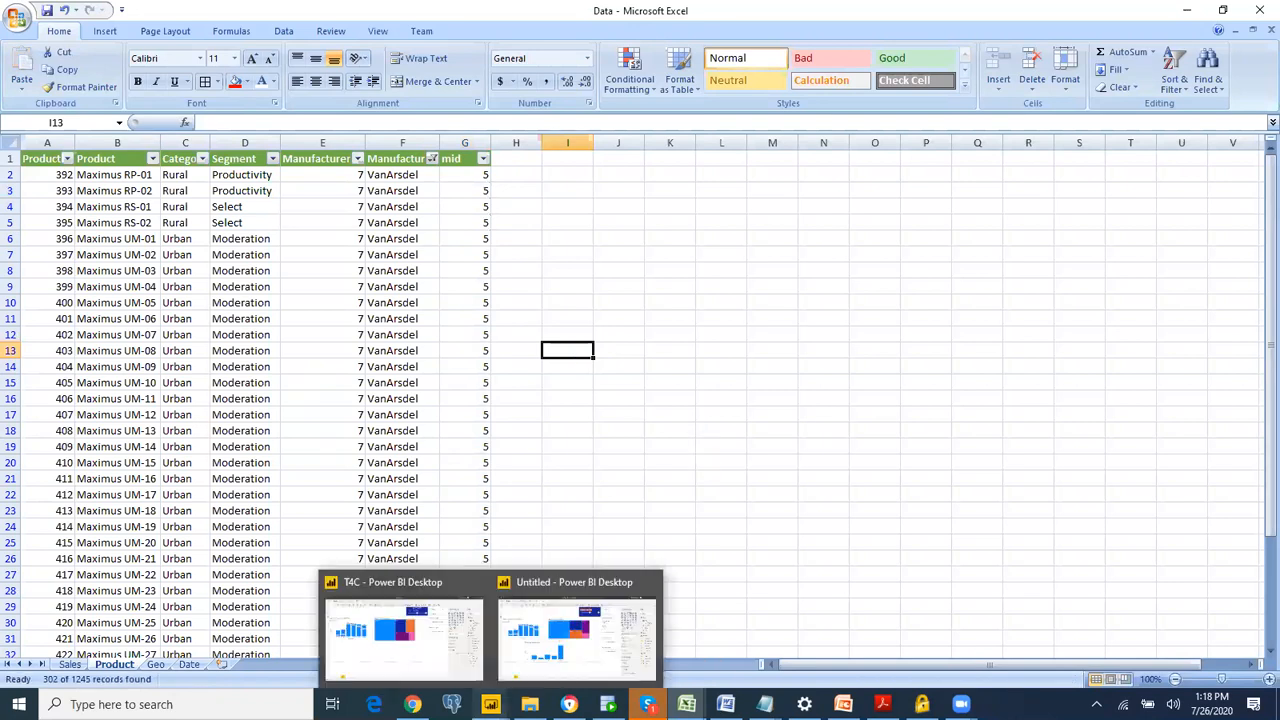
left_click(581, 625)
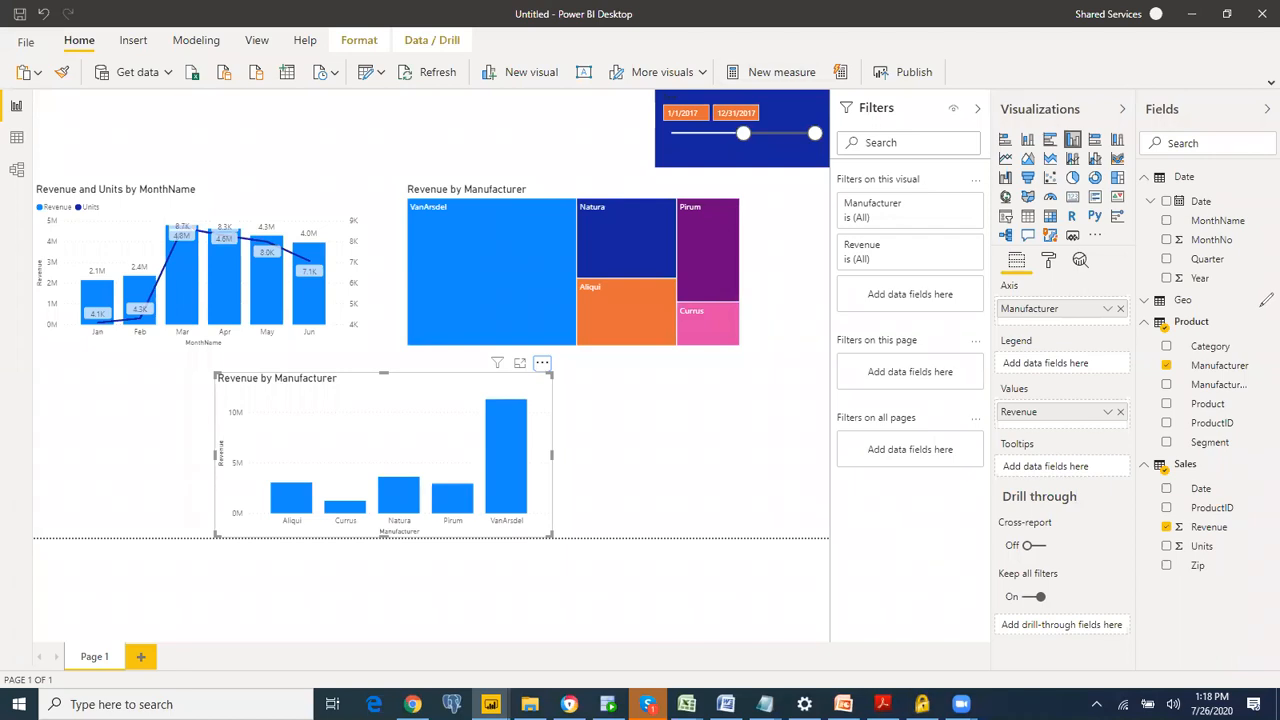
mouse_move(1260, 307)
left_mouse_down()
mouse_move(1277, 312)
mouse_move(1255, 290)
left_mouse_up()
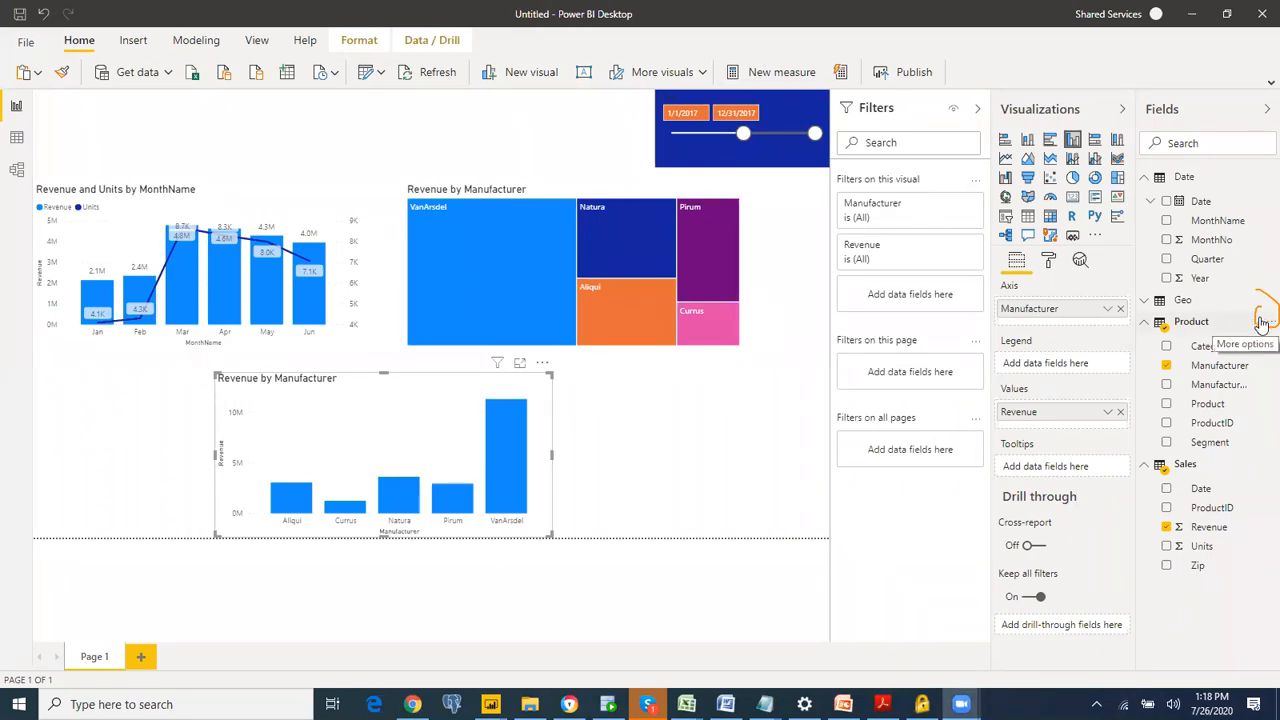
left_click(1264, 322)
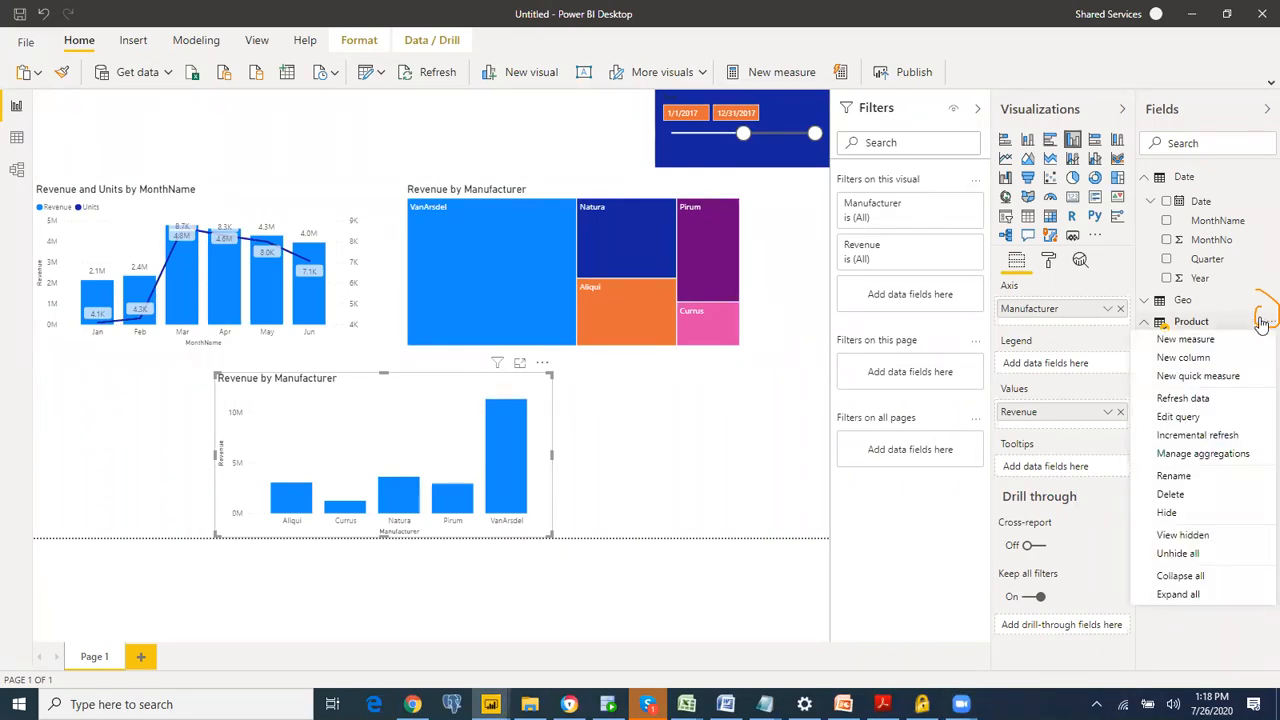
left_click(1229, 403)
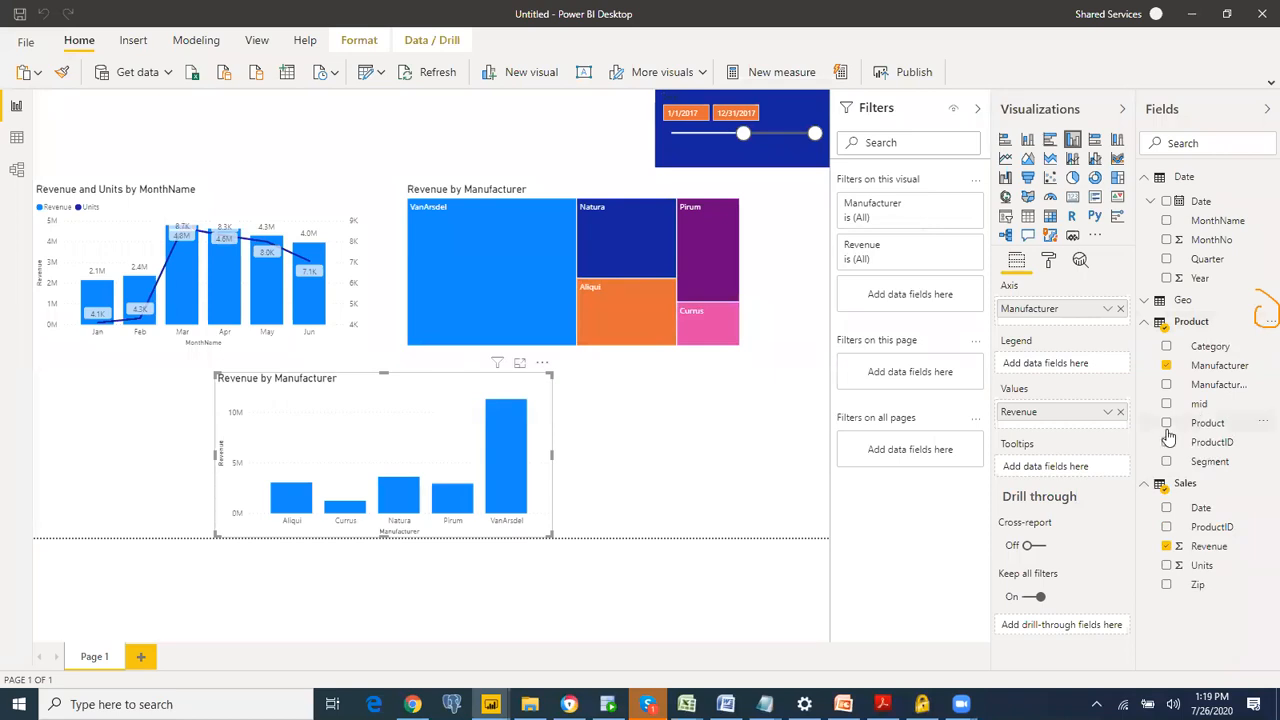
Step: Sort the Product table's Manufacturer field by the mid column, and delete the Revenue by Manufacturer column chart
left_click(1222, 366)
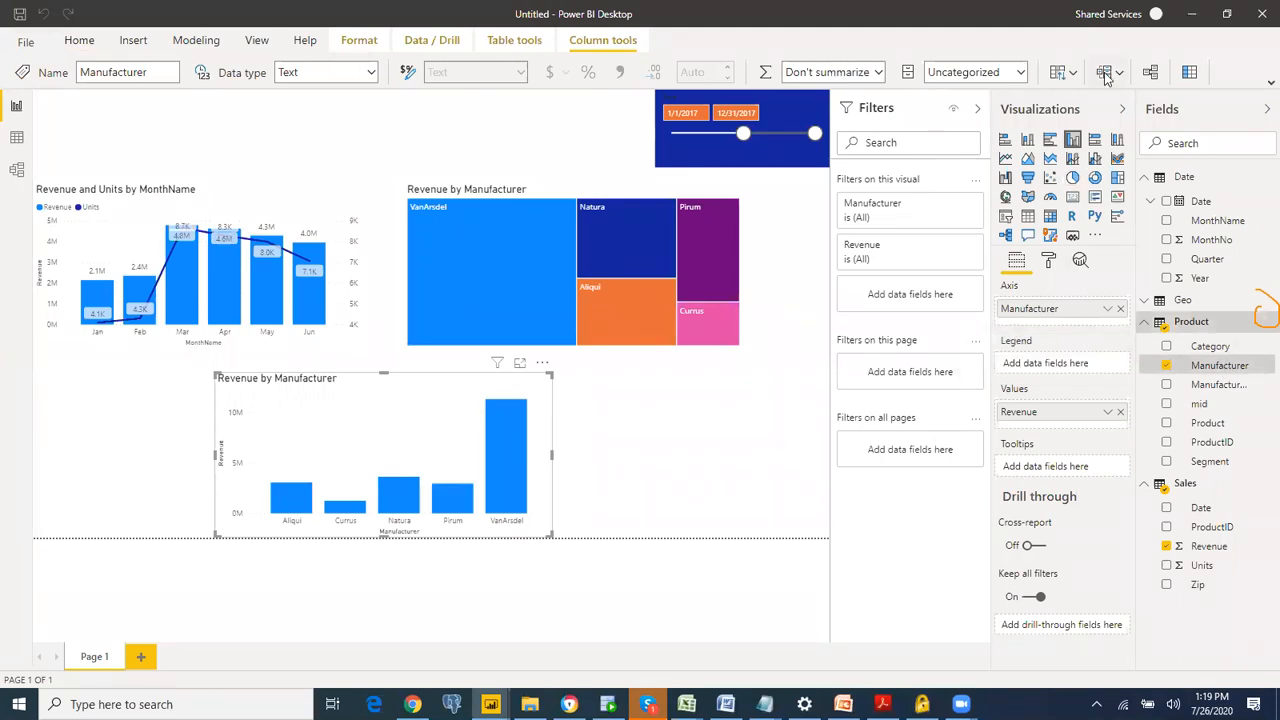
left_click(1073, 178)
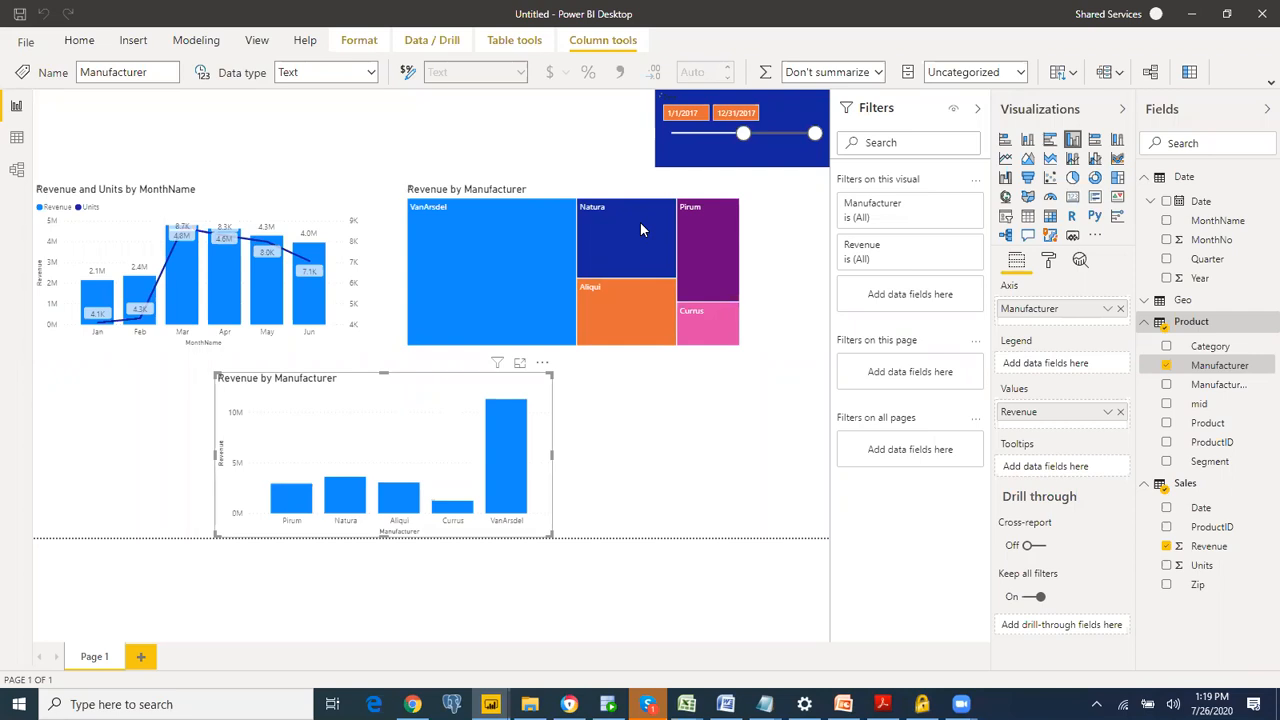
key("Delete")
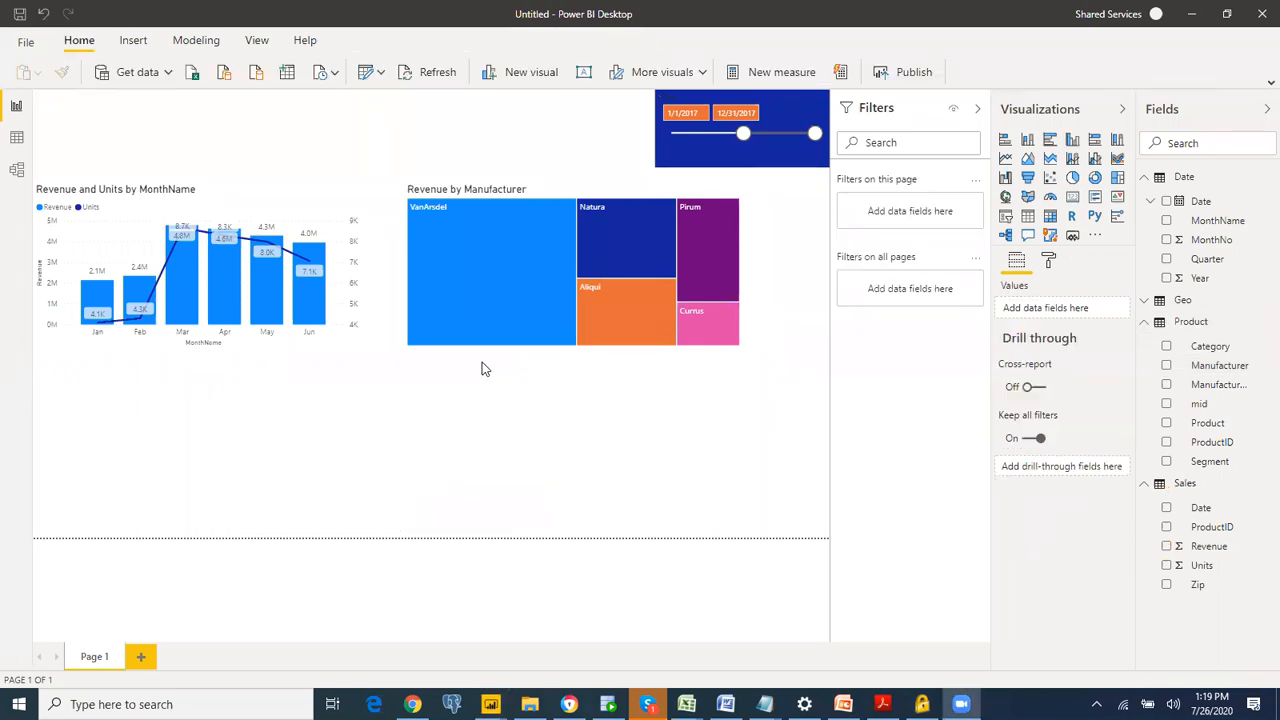
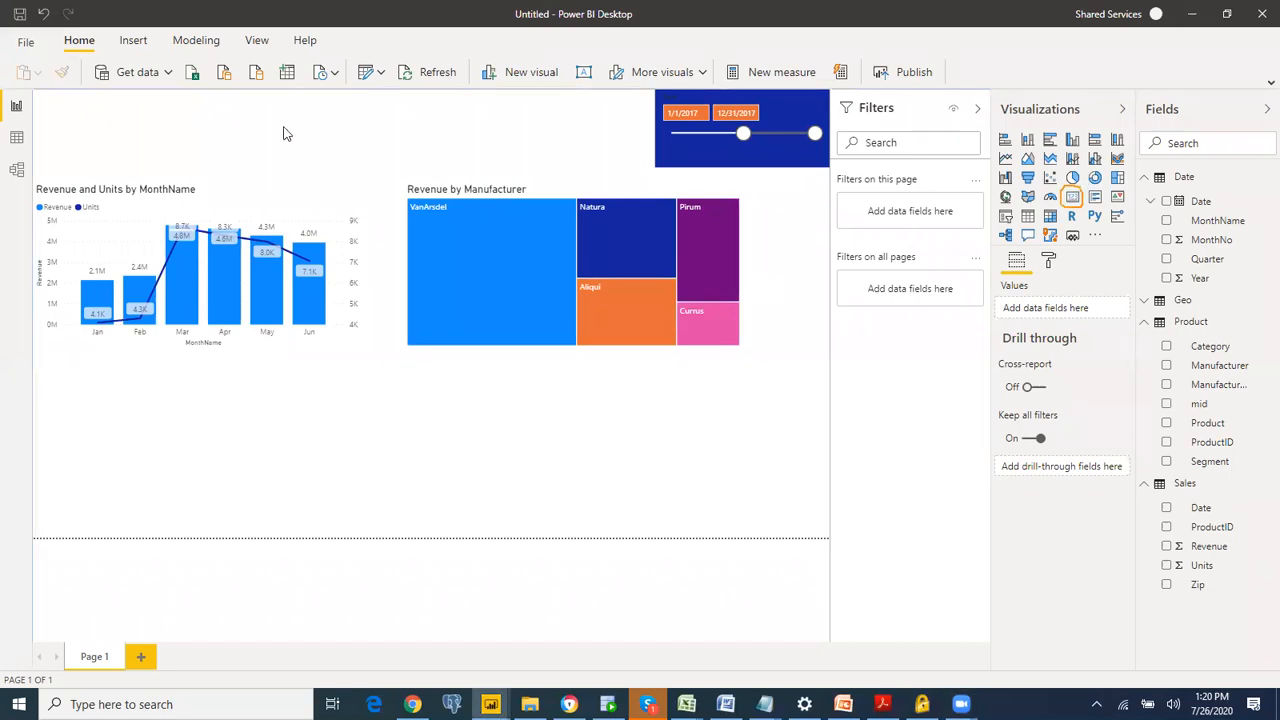
Step: Add a card visual showing total Revenue, shrink it, and place it above the Revenue and Units by MonthName chart
left_click(1072, 198)
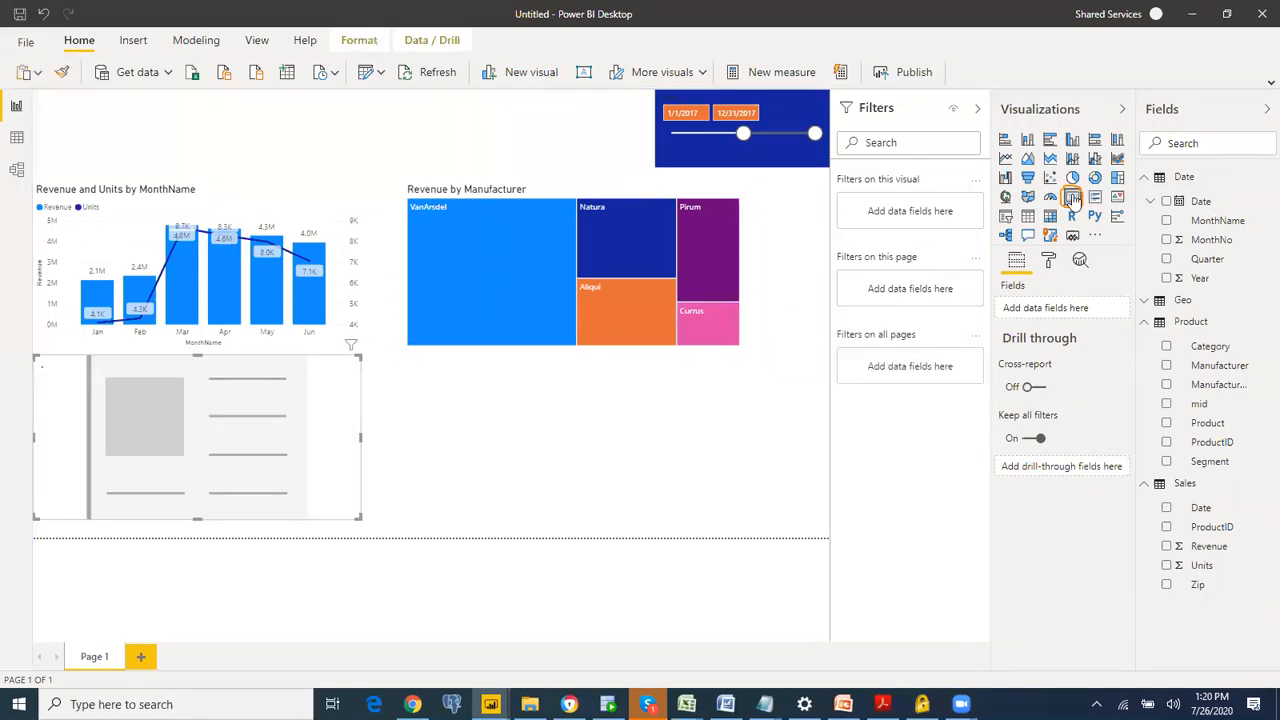
left_click(1166, 547)
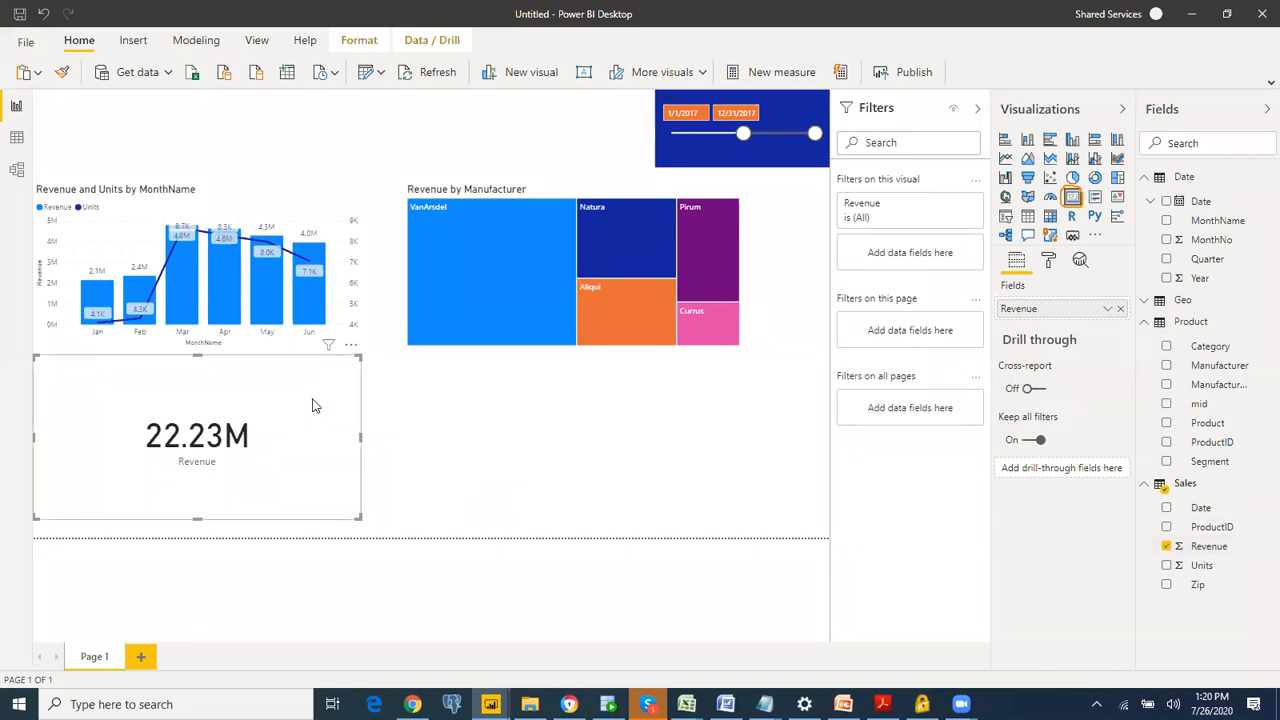
left_click_drag(356, 356, 57, 99)
left_click_drag(145, 97, 321, 93)
left_click_drag(254, 176, 256, 157)
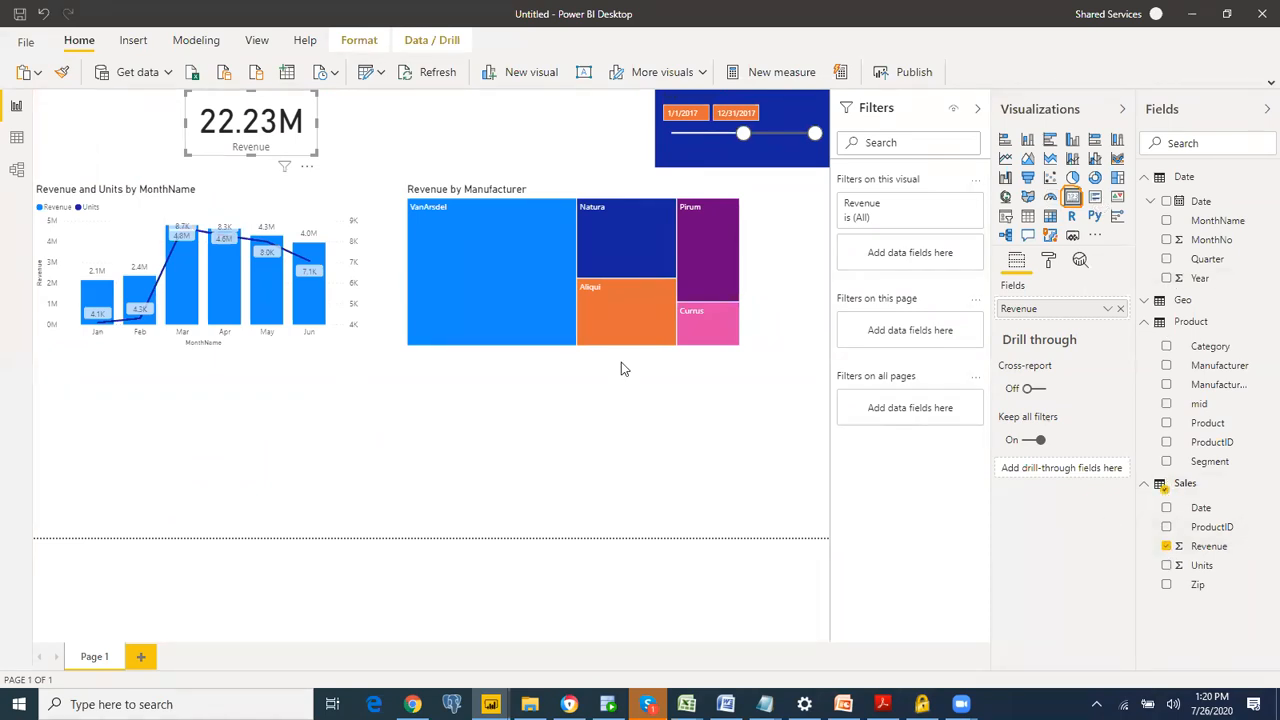
Step: Cross-filter the report by VanArsdel in the treemap and by Mar in the monthly chart, clearing each selection after viewing
mouse_move(427, 330)
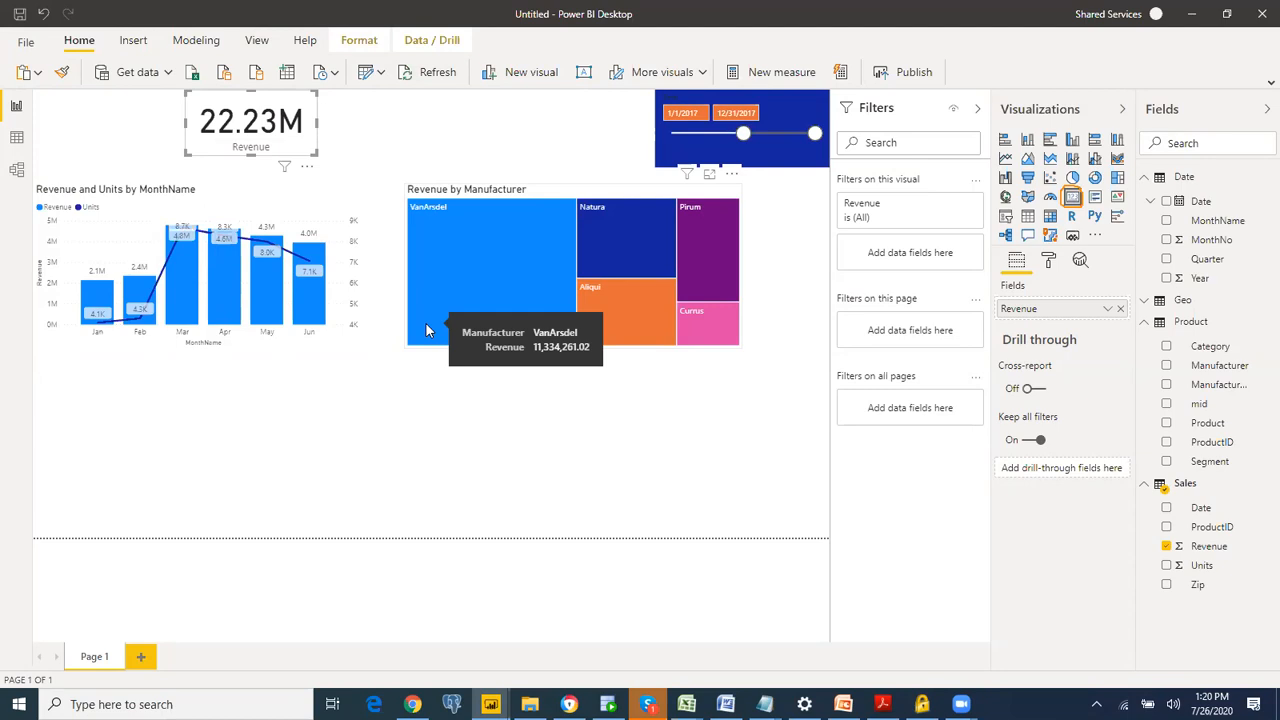
left_click(425, 328)
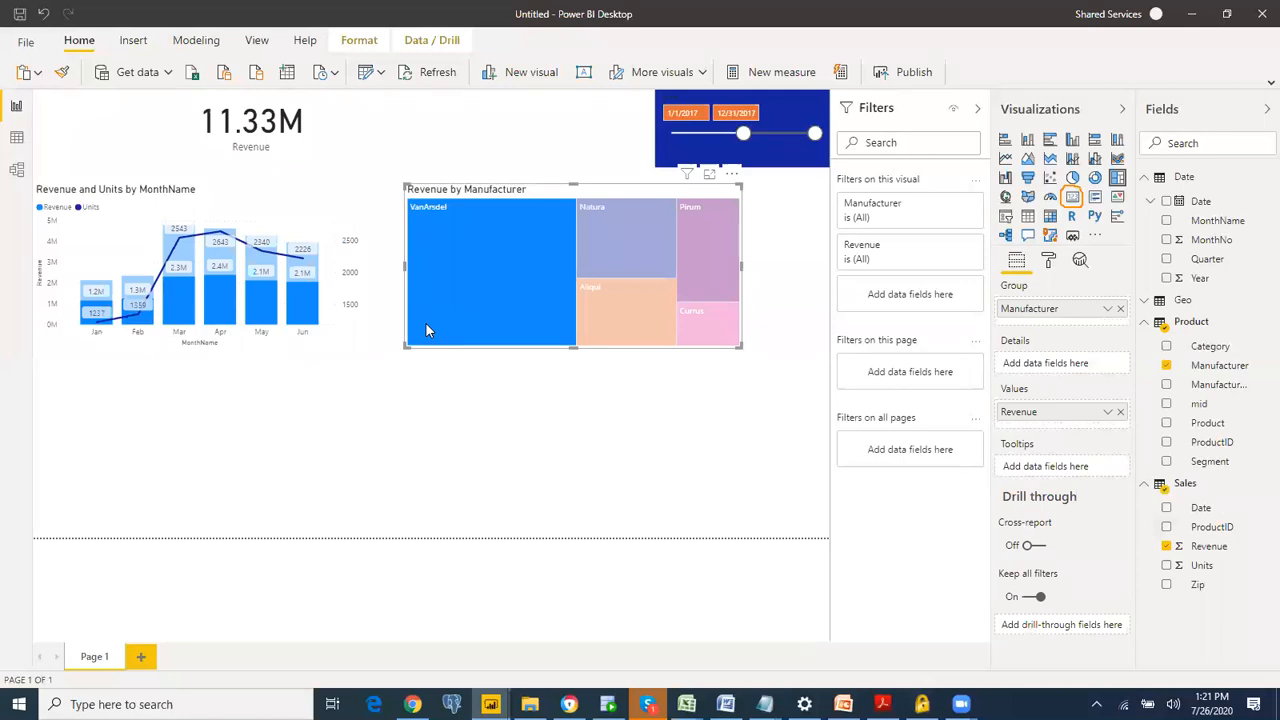
left_click(425, 322)
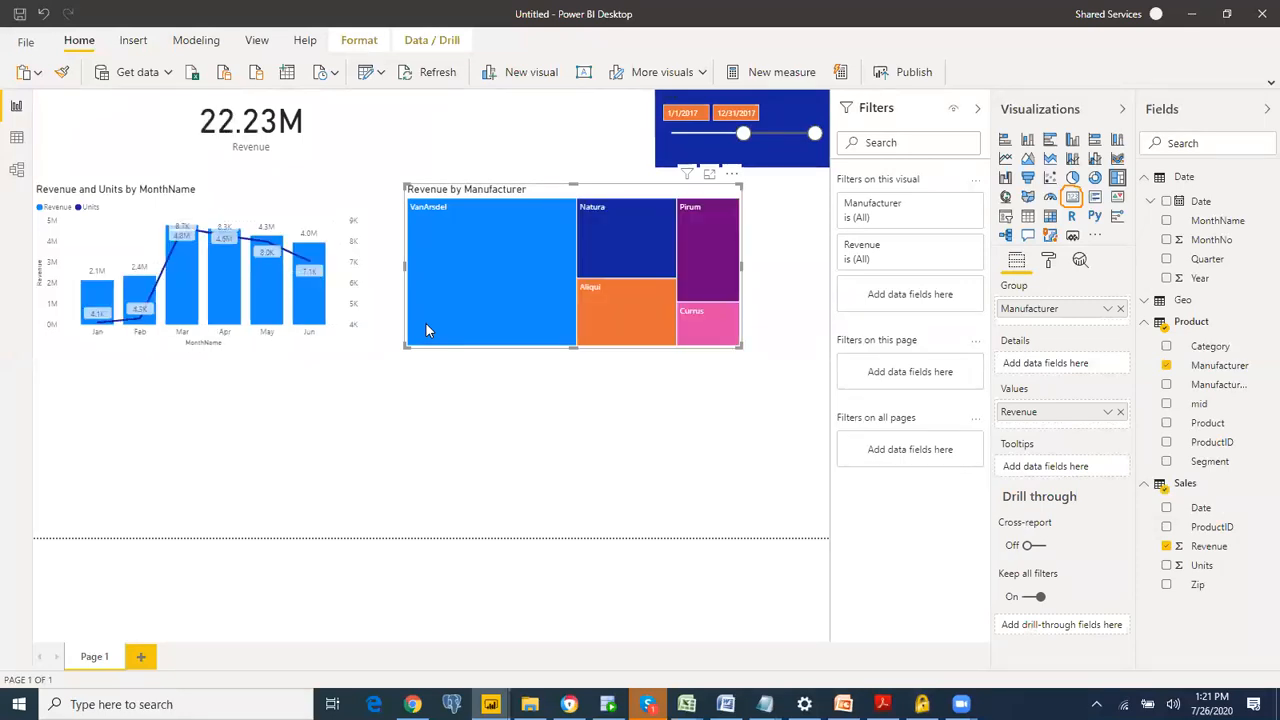
left_click(176, 277)
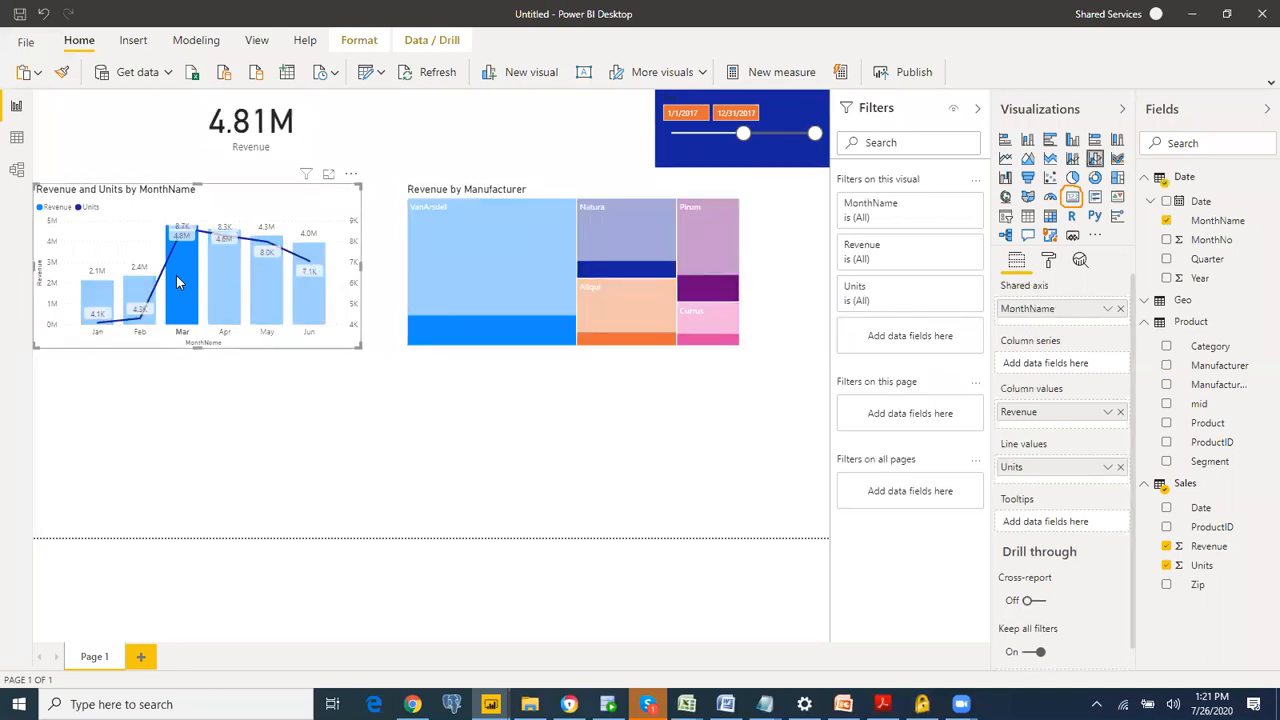
left_click(176, 275)
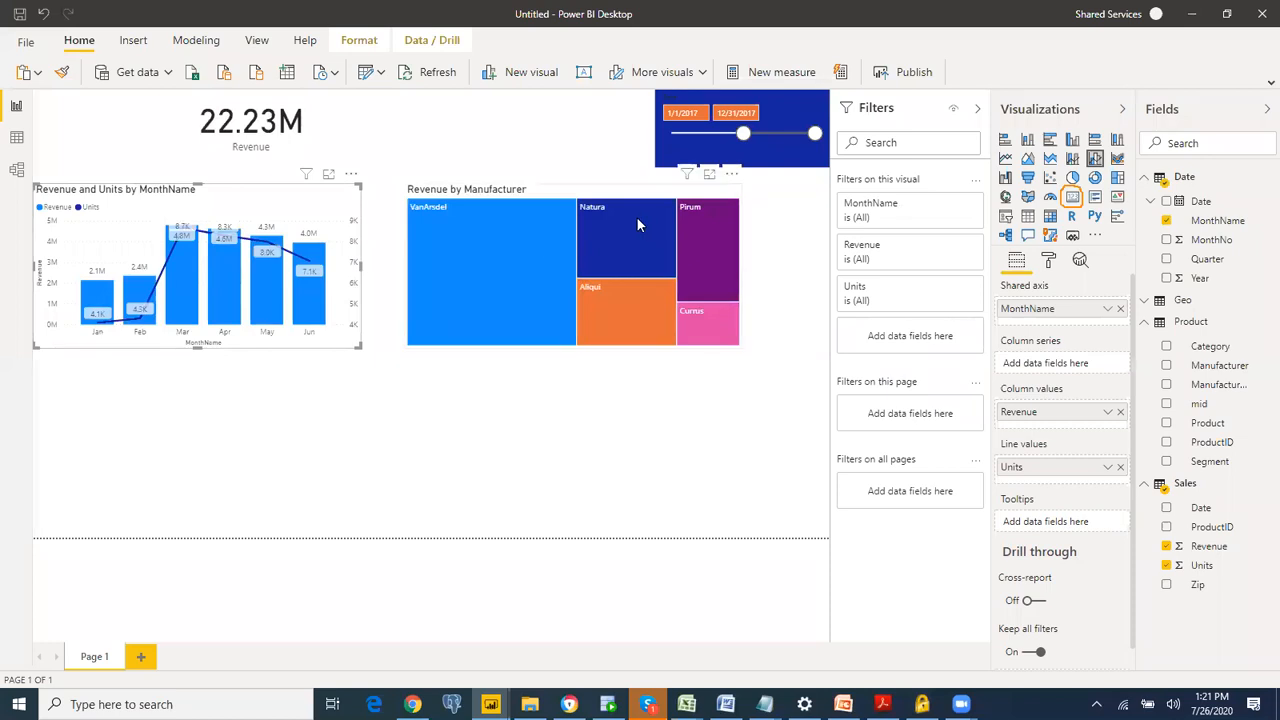
Step: Cross-filter the report by Natura in the treemap, alone and combined with Aliqui, and clear the selection
mouse_move(631, 231)
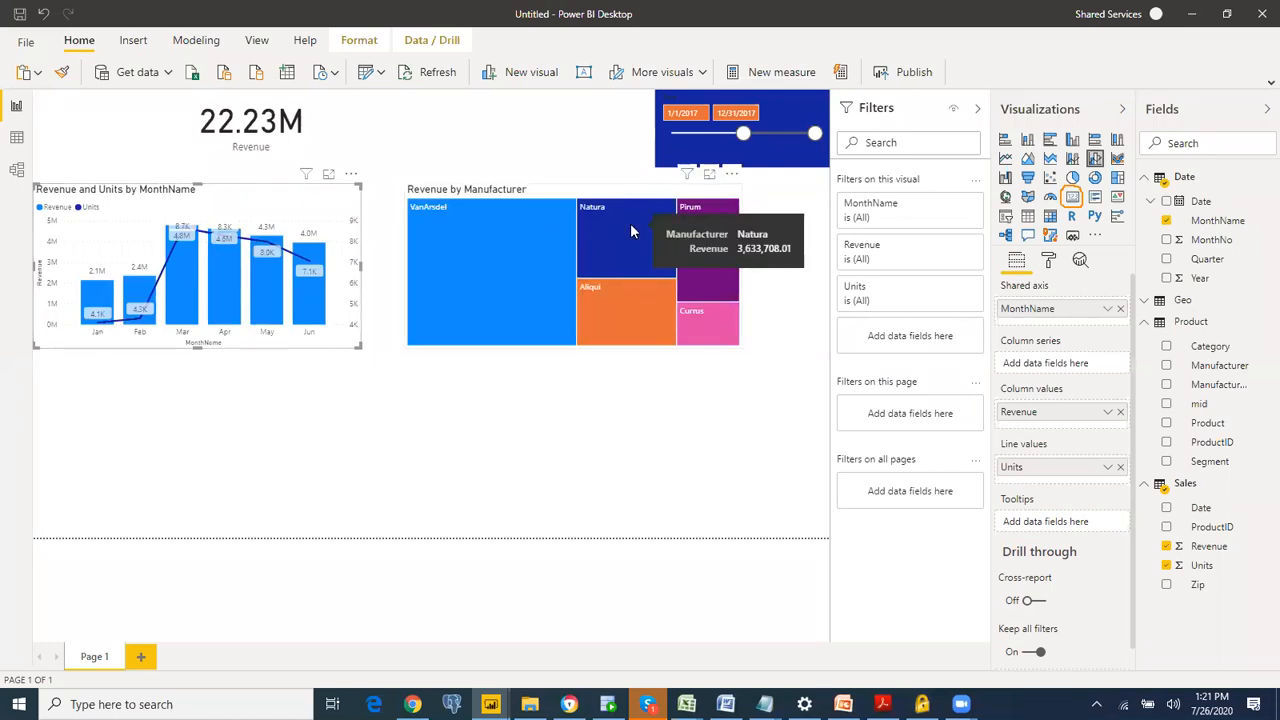
left_click(631, 231)
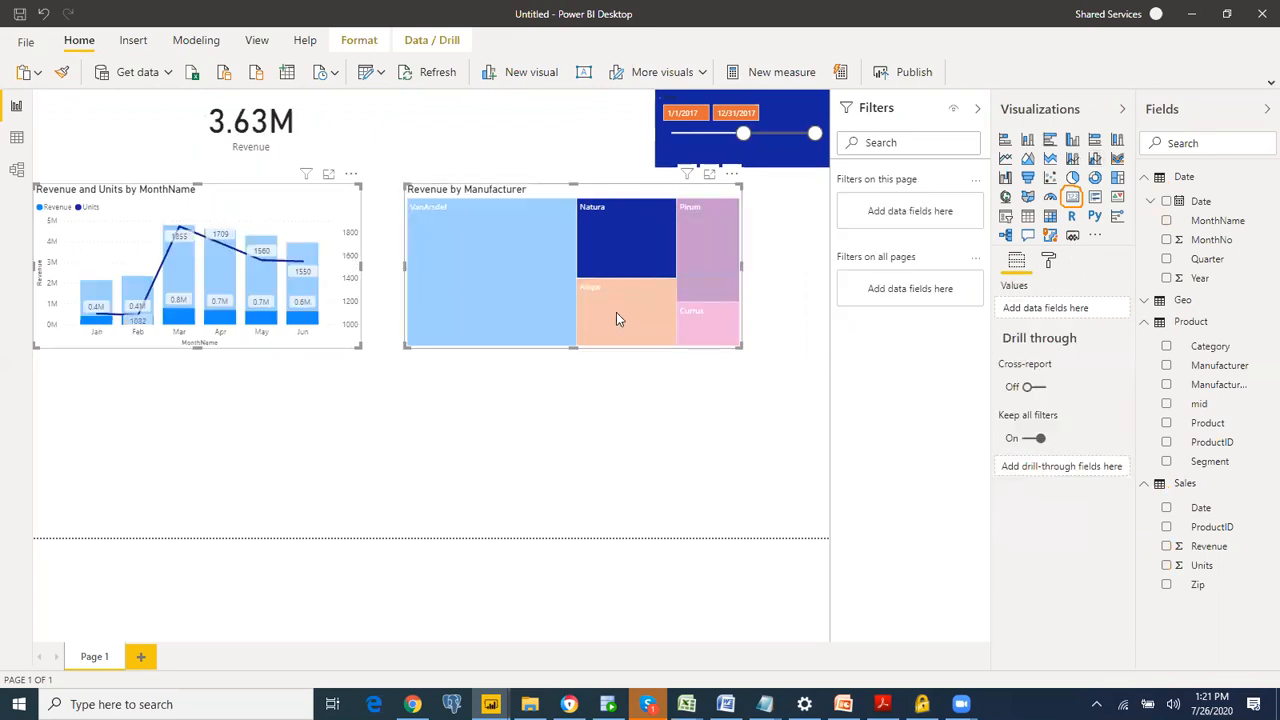
left_click(616, 318, "ctrl")
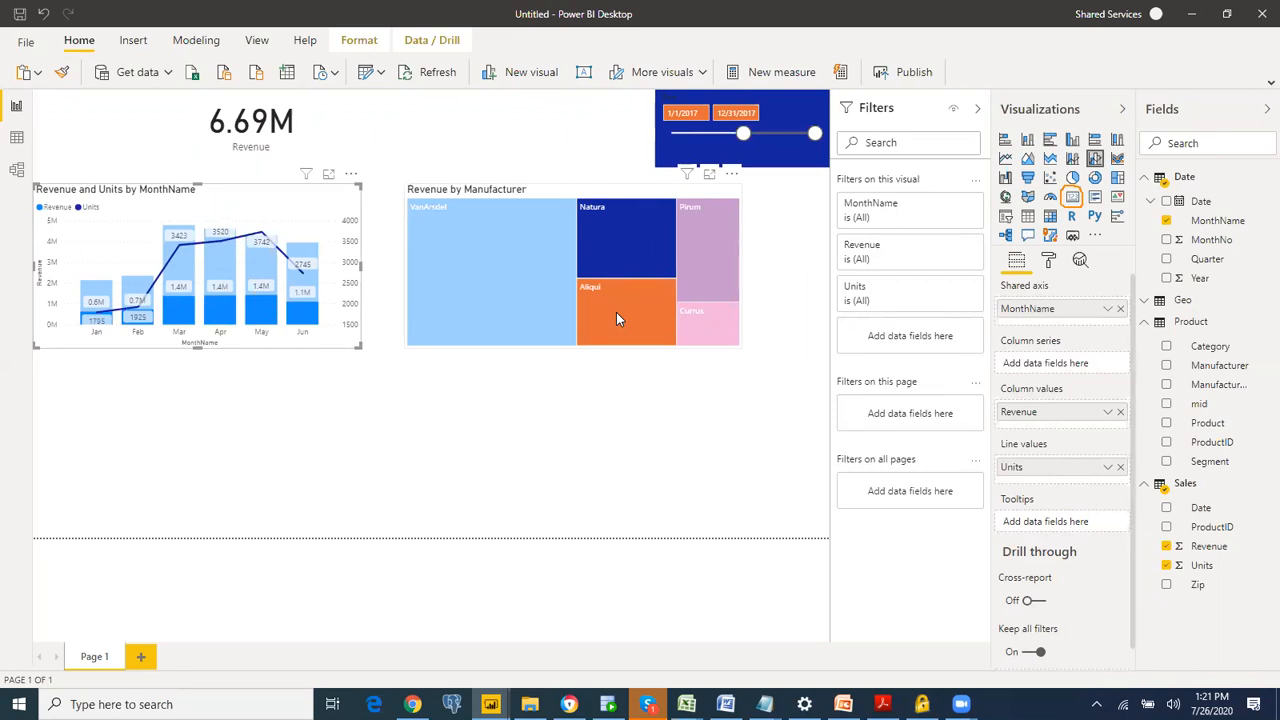
left_click(626, 235, "ctrl")
left_click(627, 230)
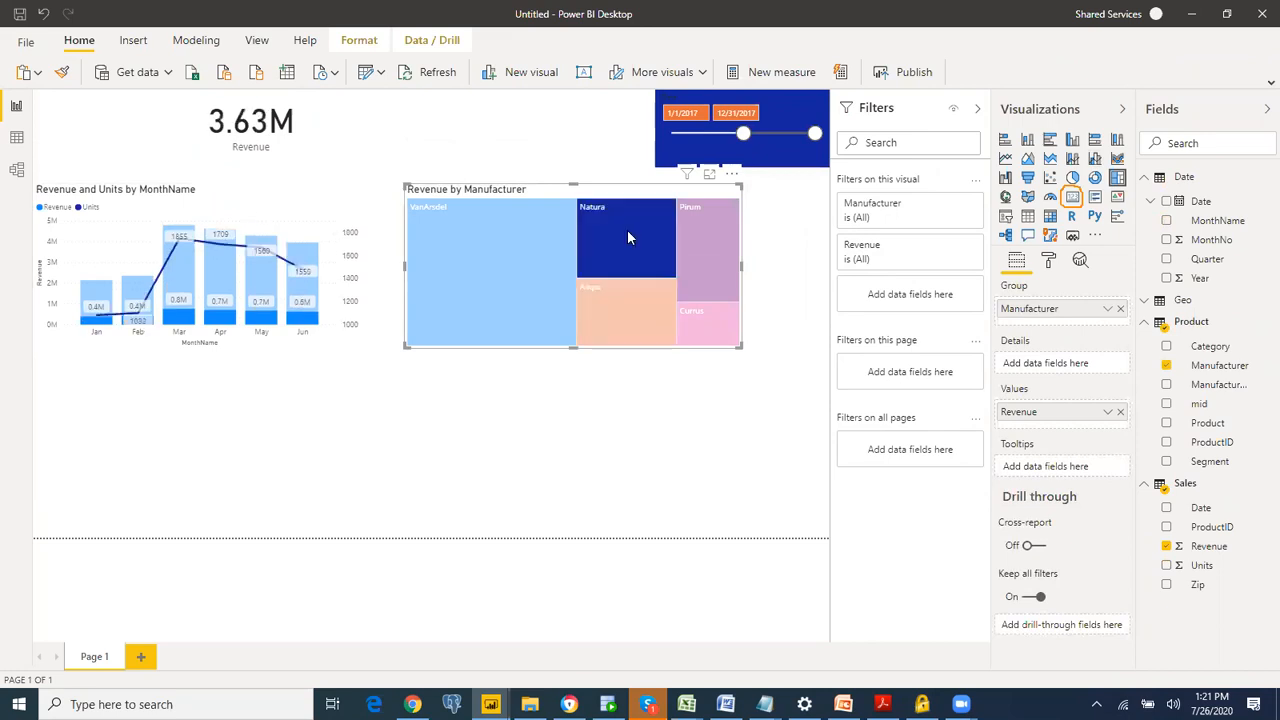
left_click(627, 229)
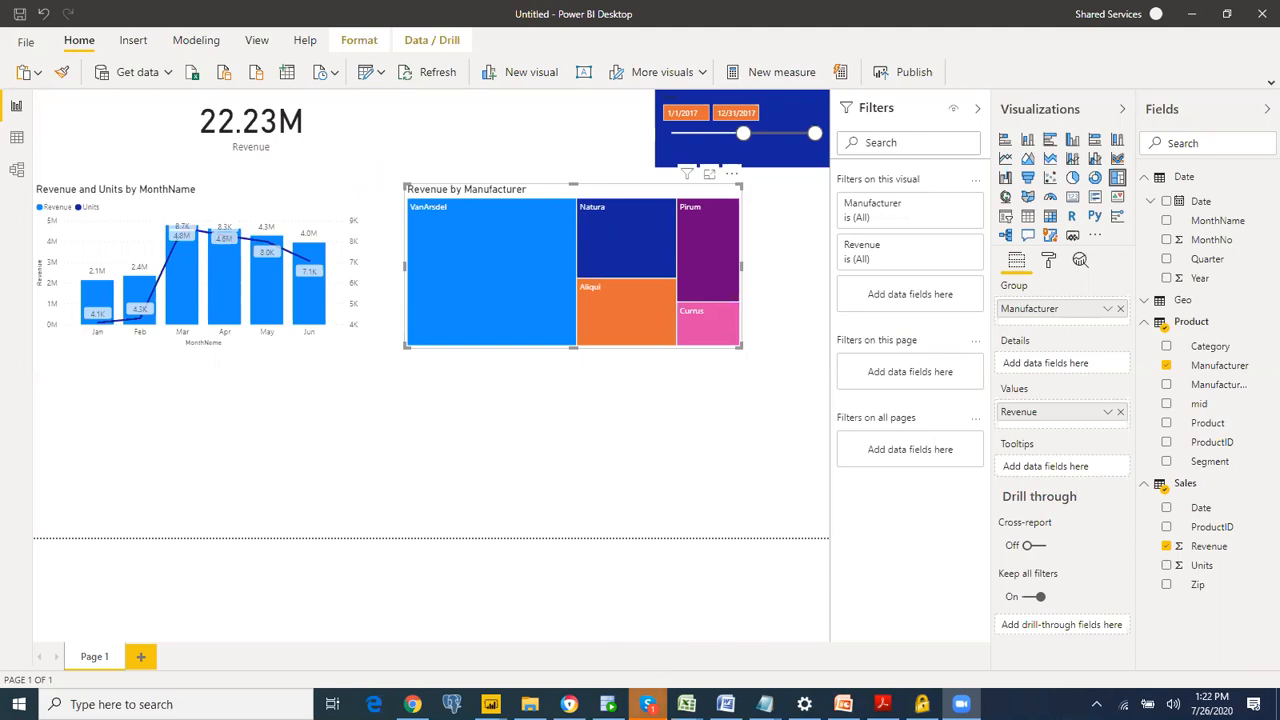
Step: Review the instructions for the sales-by-segment donut chart in DIAH.pdf and return to the Power BI Desktop report
mouse_move(688, 702)
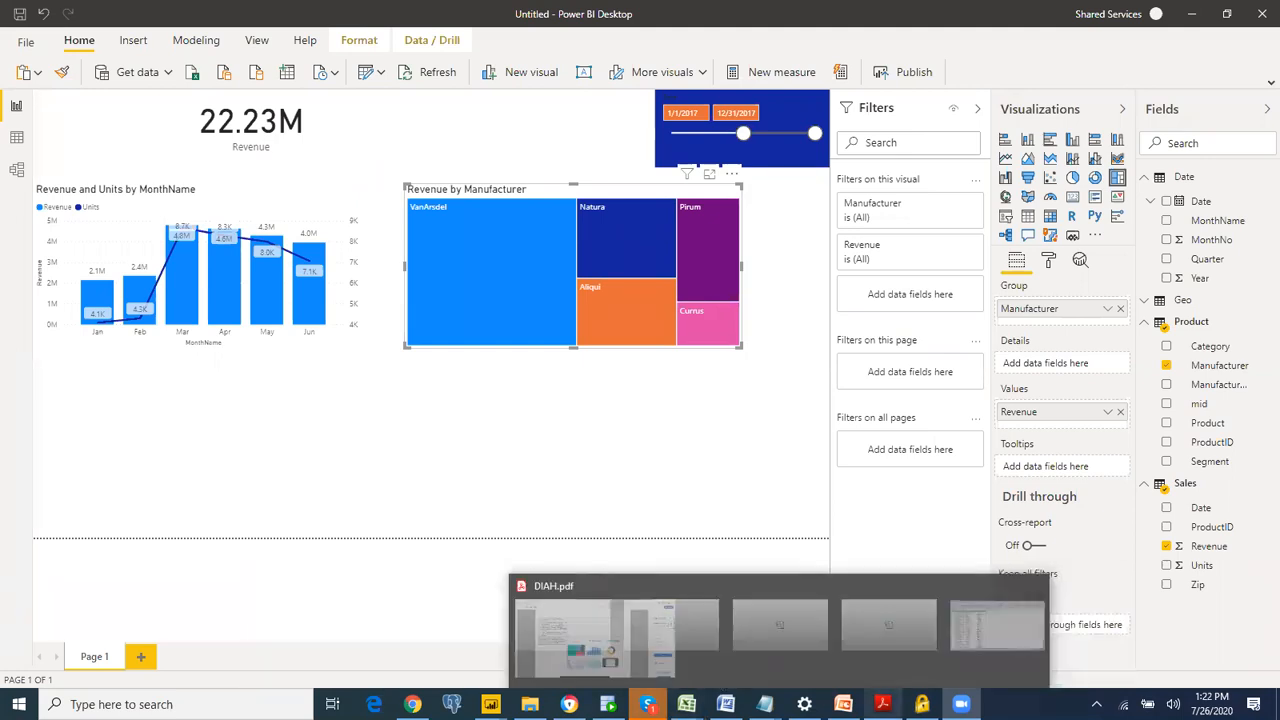
left_click(882, 704)
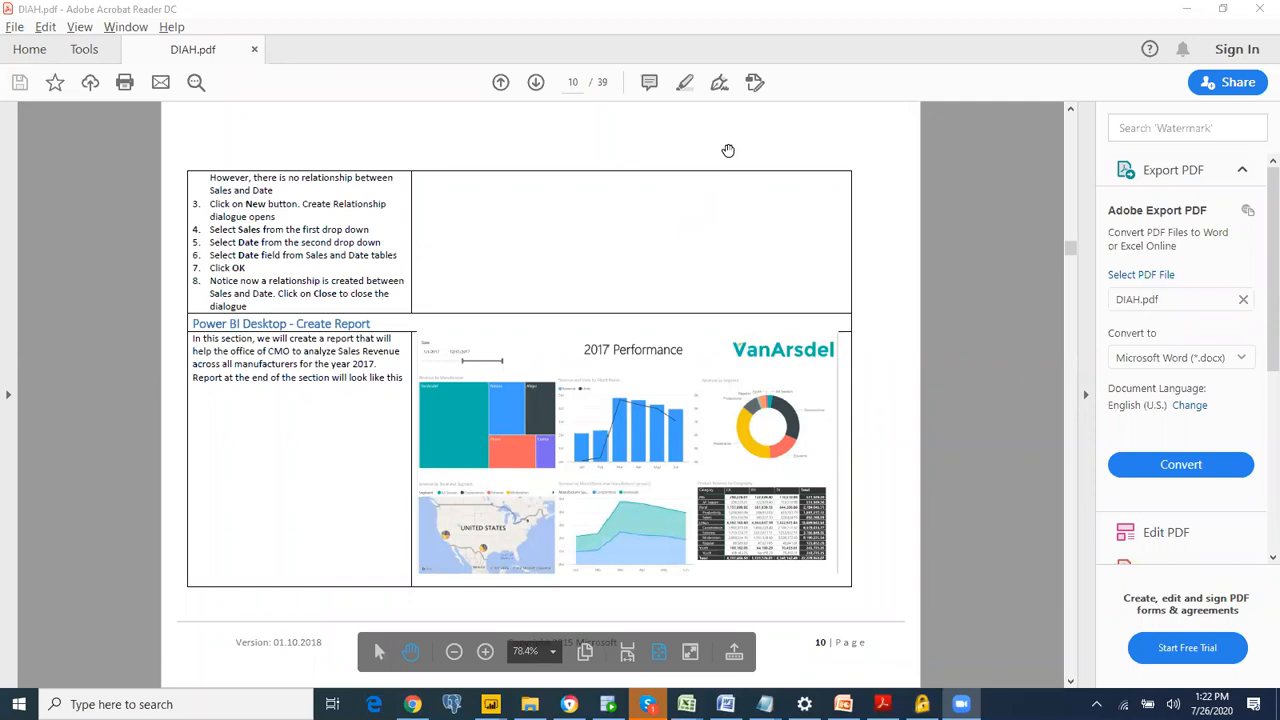
scroll(728, 150, "down", 4)
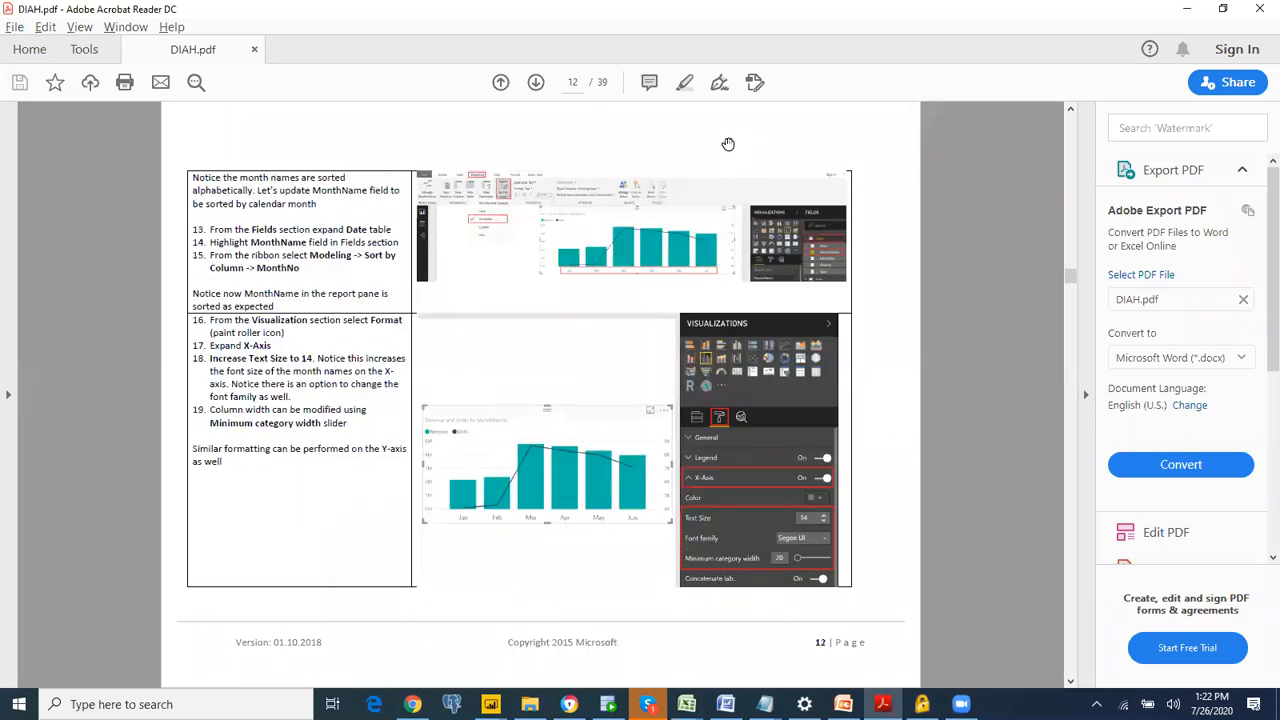
scroll(728, 144, "up", 1)
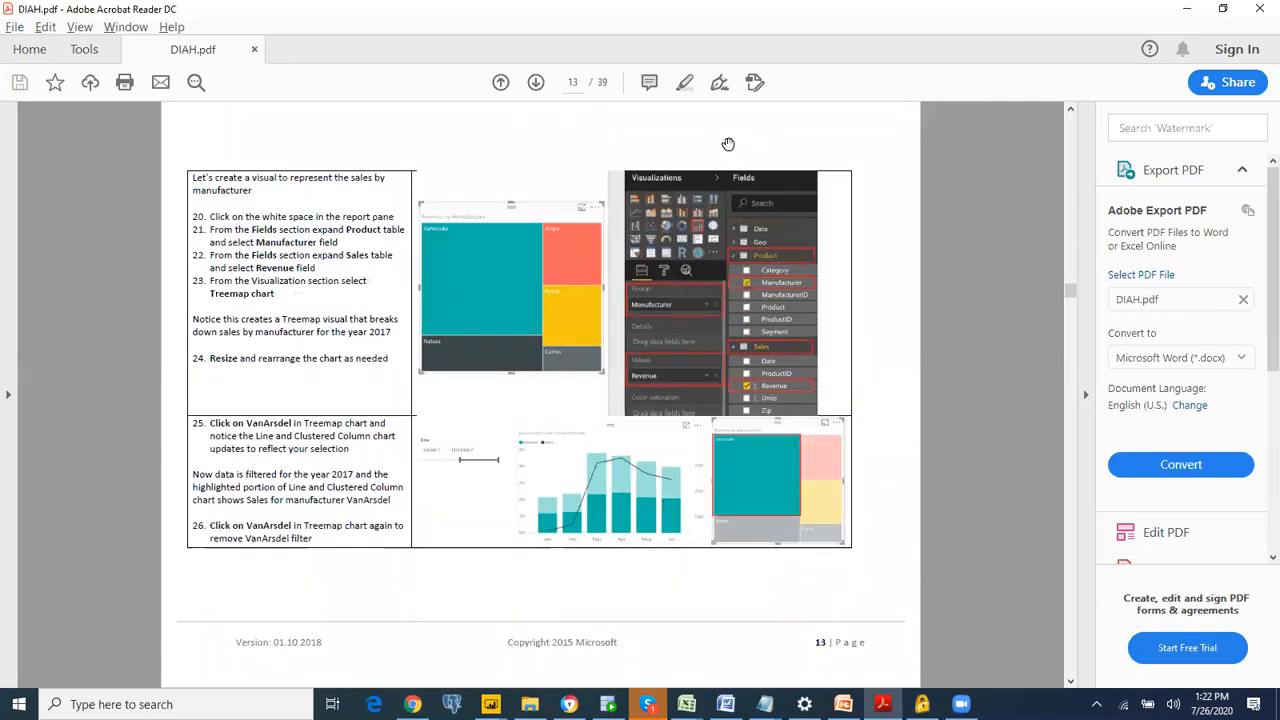
scroll(728, 144, "down", 1)
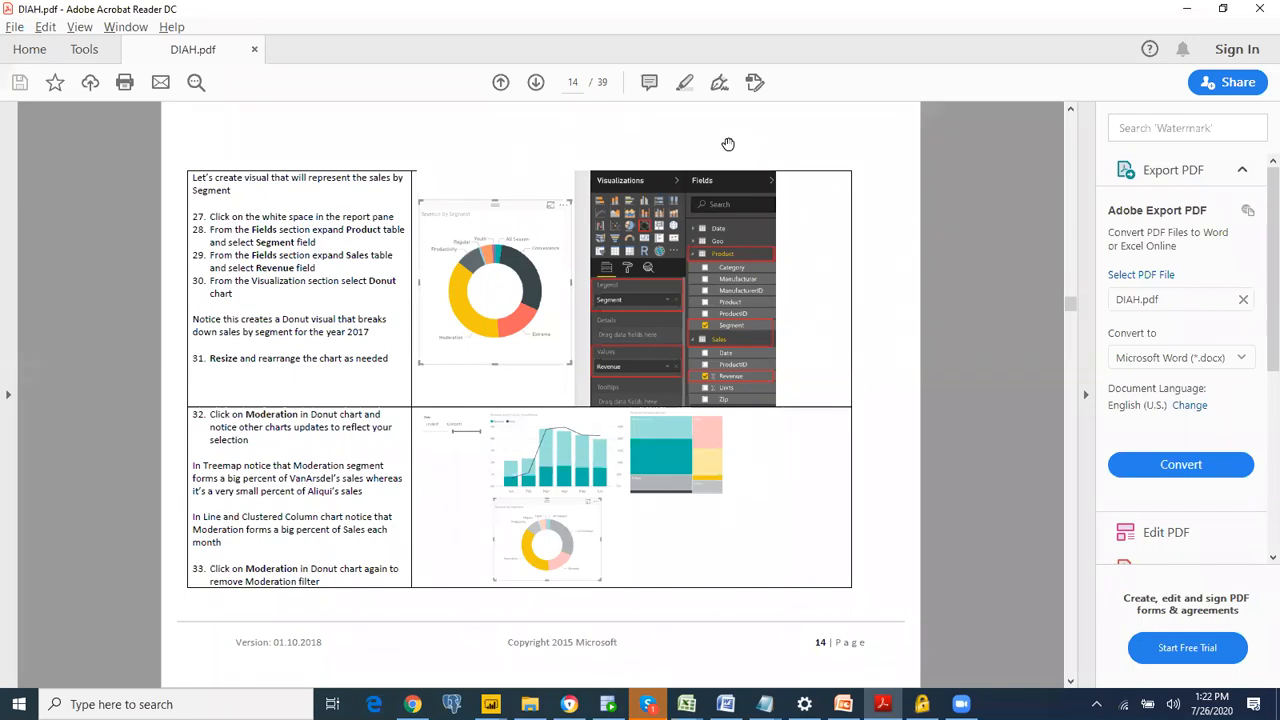
key("alt+Tab")
key("alt+Tab")
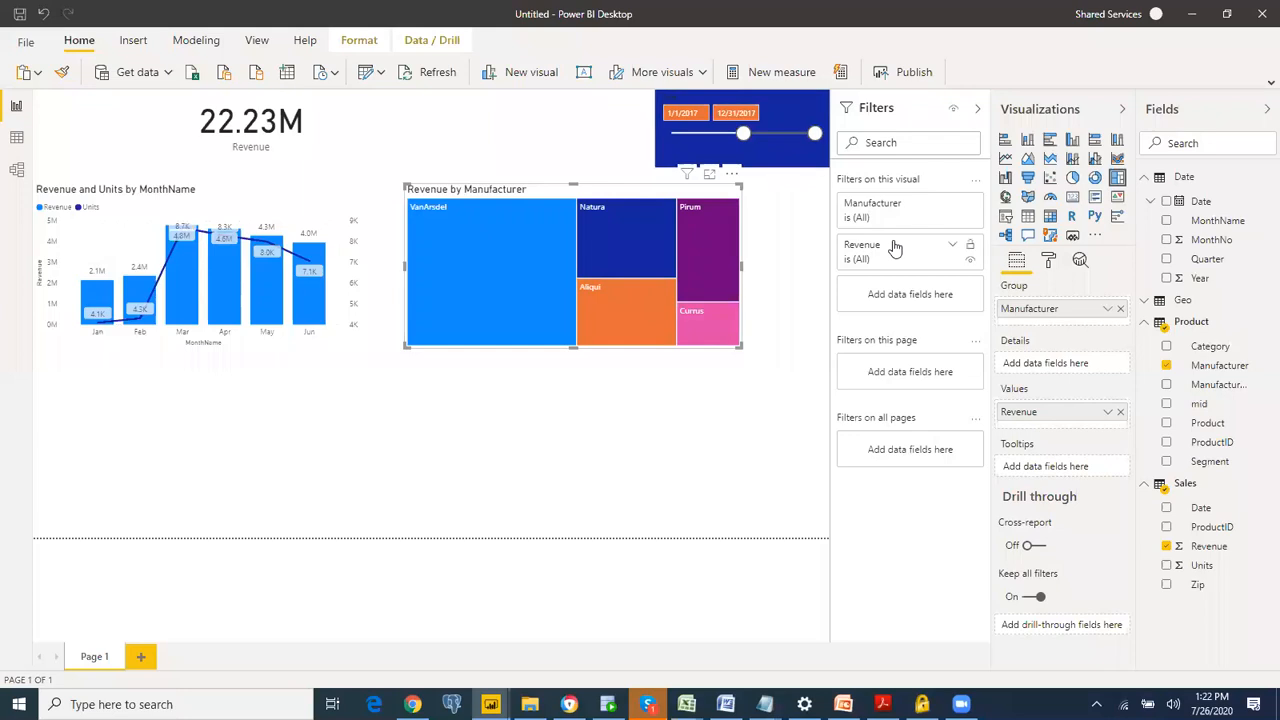
Step: Add a donut chart of Revenue by Segment in an empty area of the report page
left_click(540, 421)
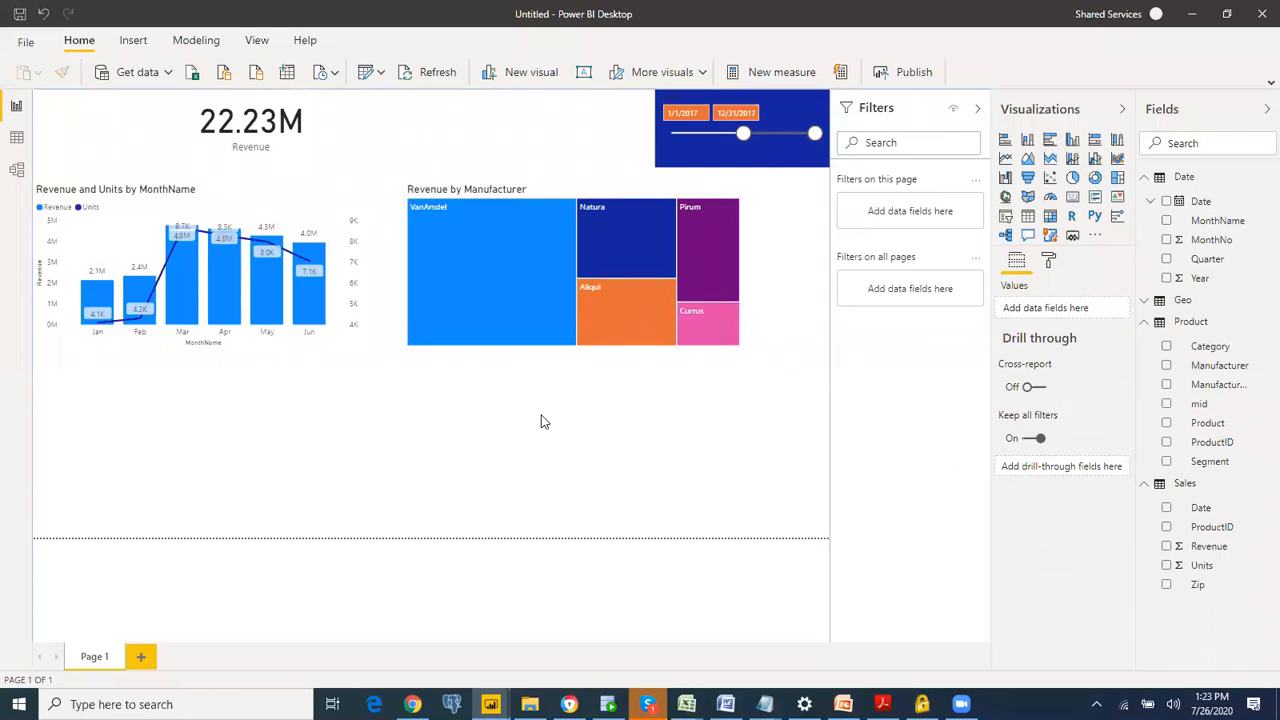
left_click(1095, 178)
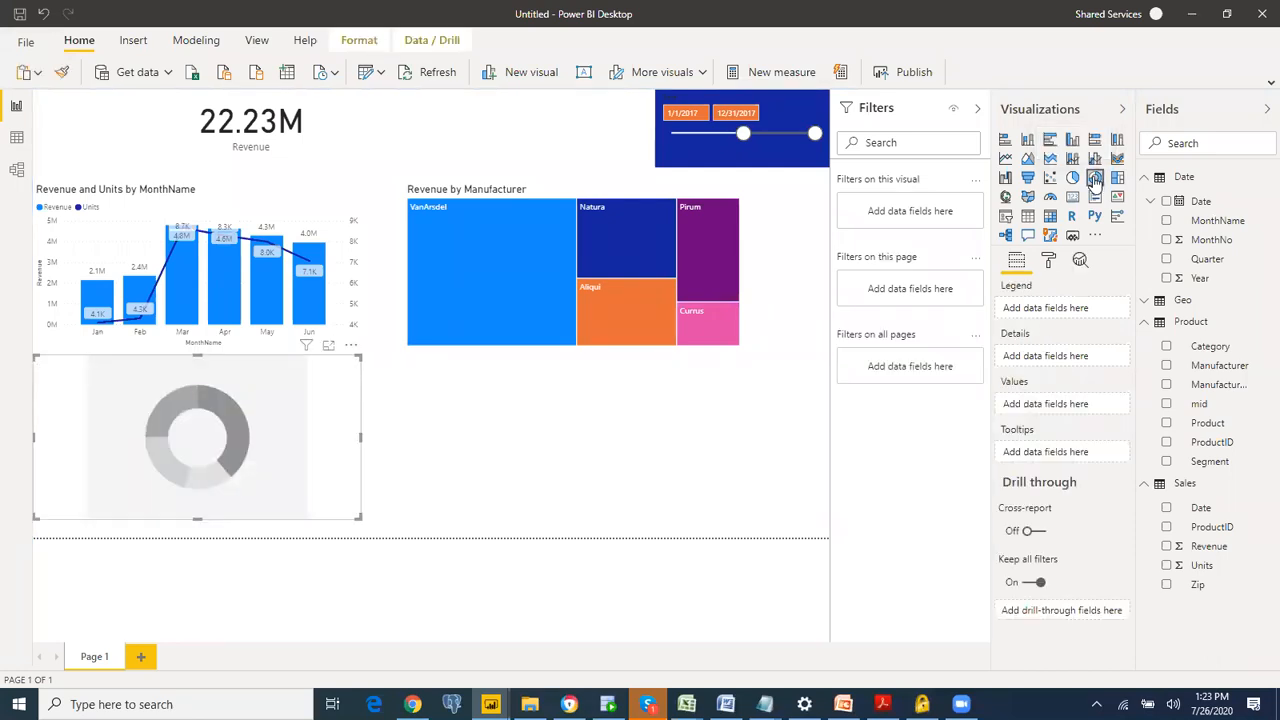
left_click(1166, 461)
left_click(1166, 546)
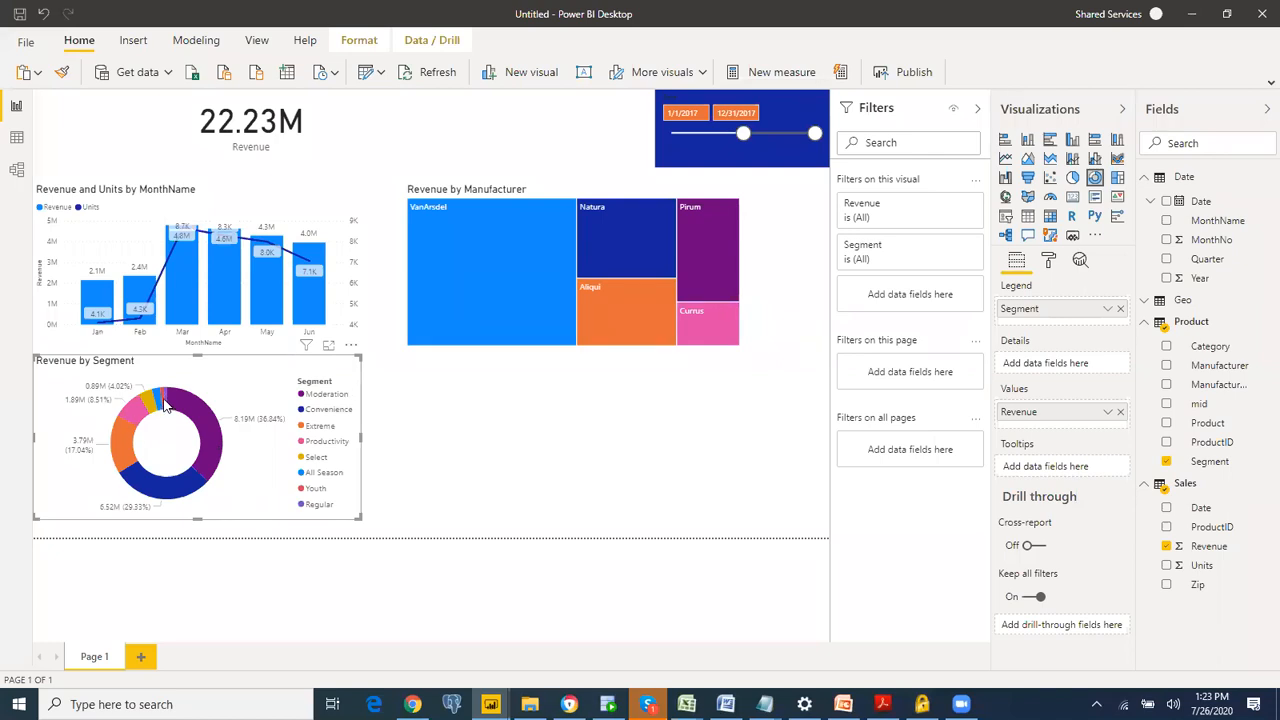
mouse_move(163, 402)
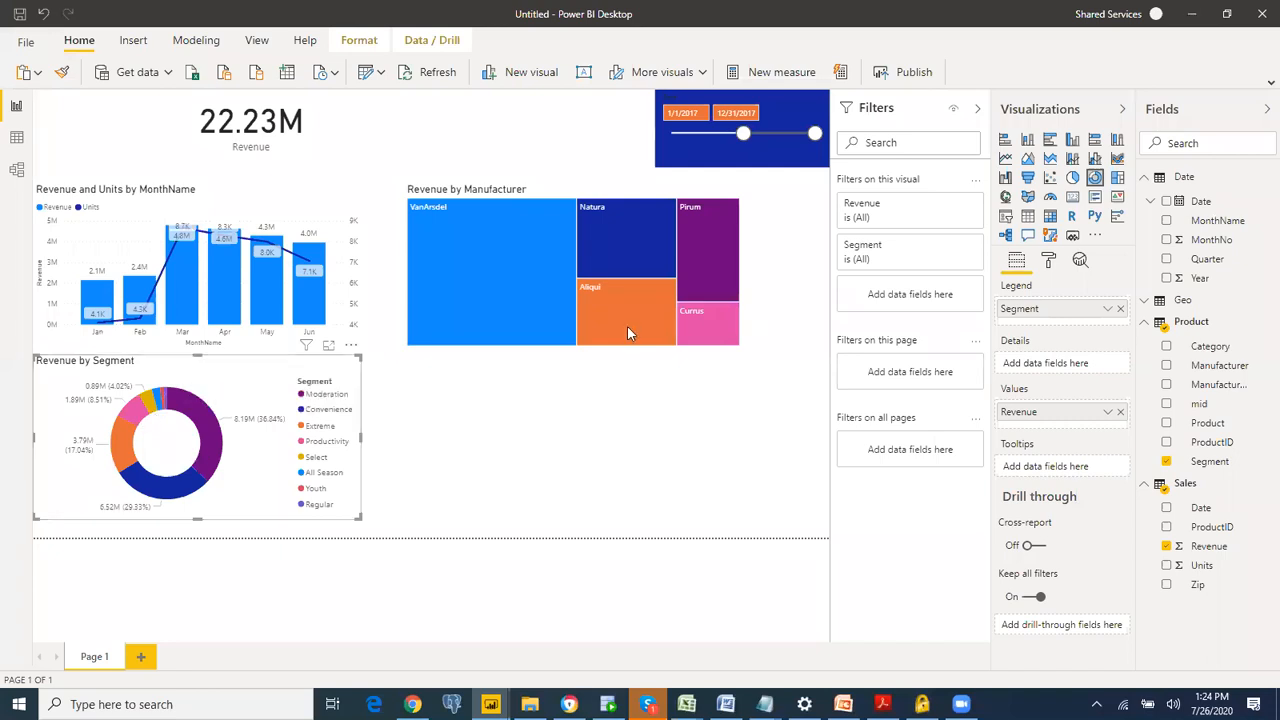
Step: Exclude Regular, Youth and All Season with the donut chart's Segment filter, and reselect all segments
left_click(955, 249)
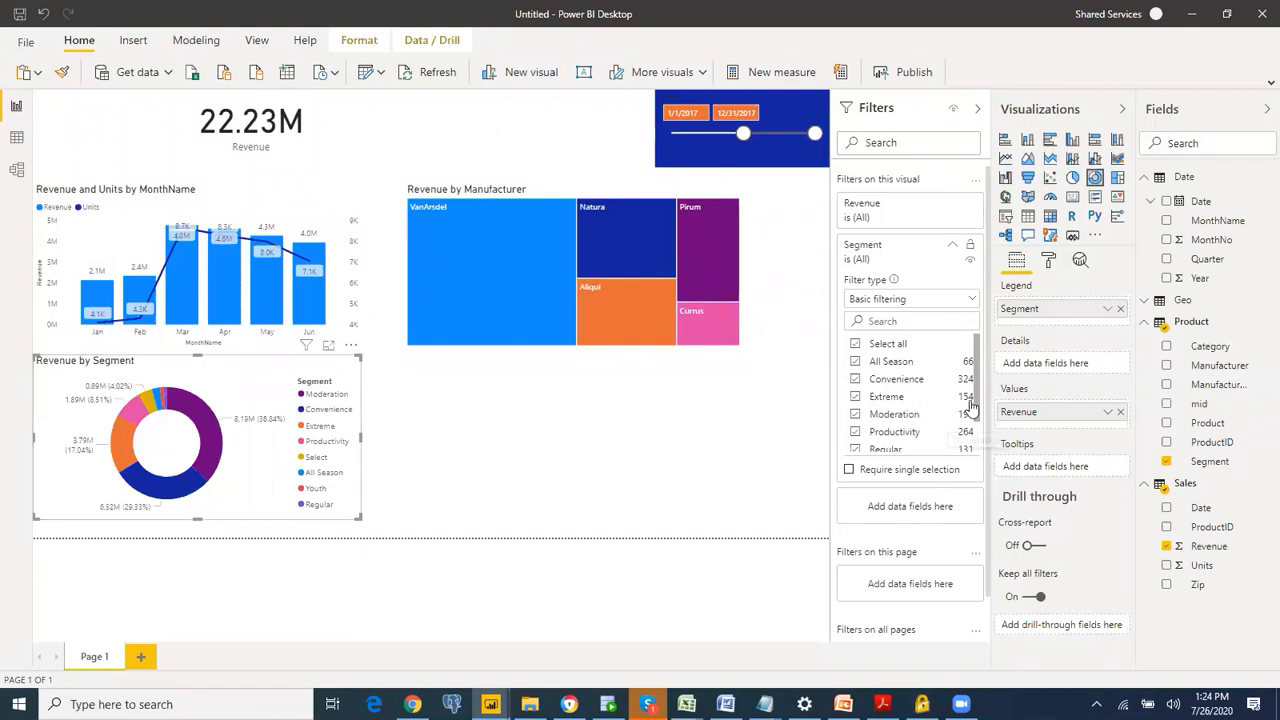
scroll(970, 405, "down", 2)
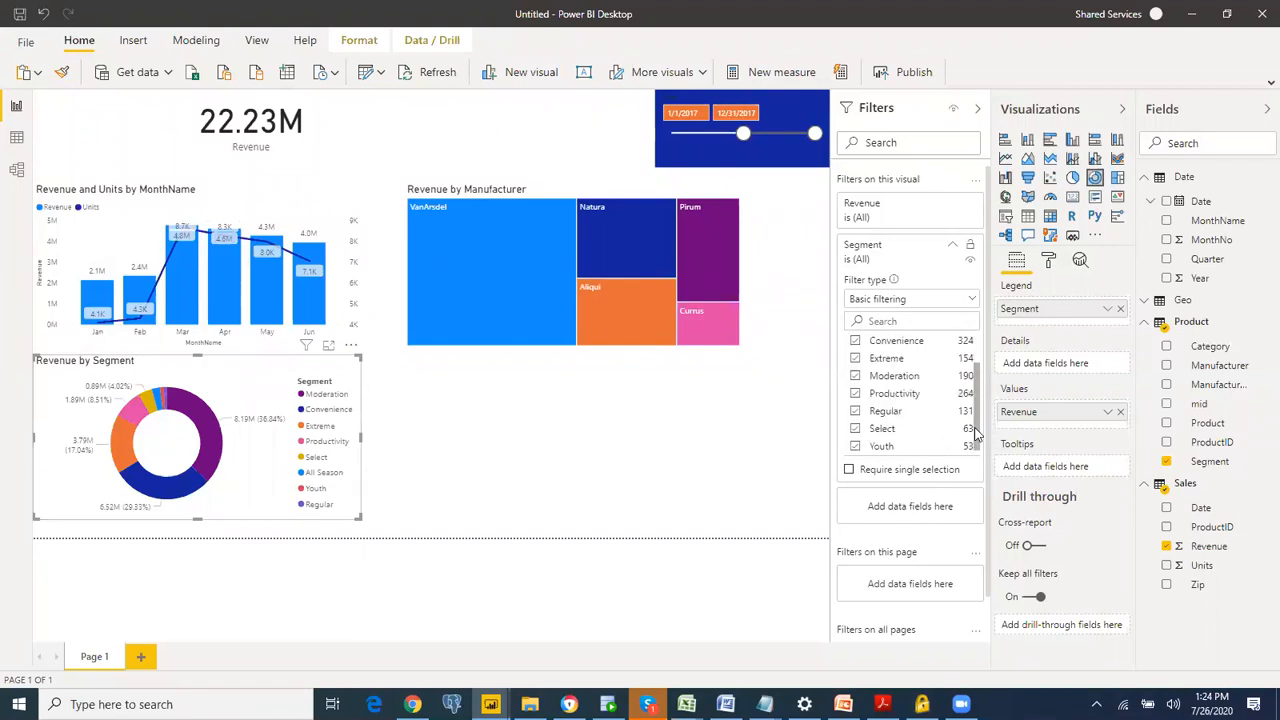
left_click(855, 410)
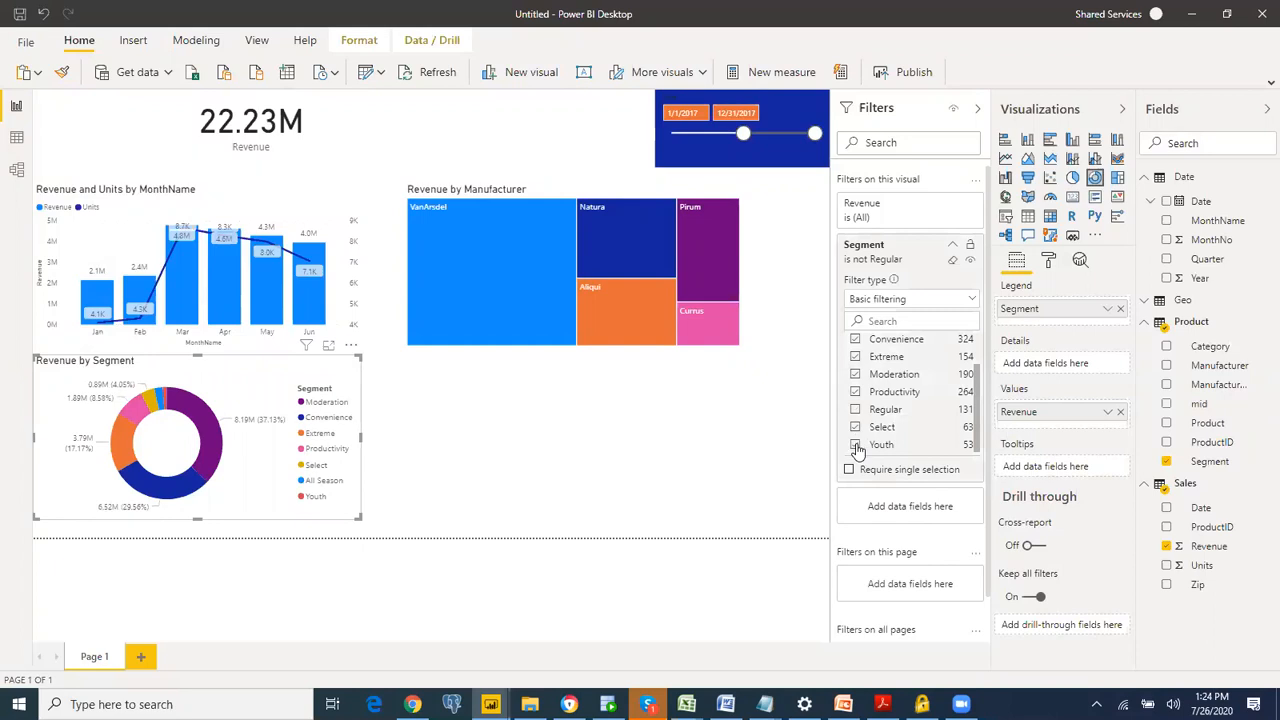
left_click(855, 444)
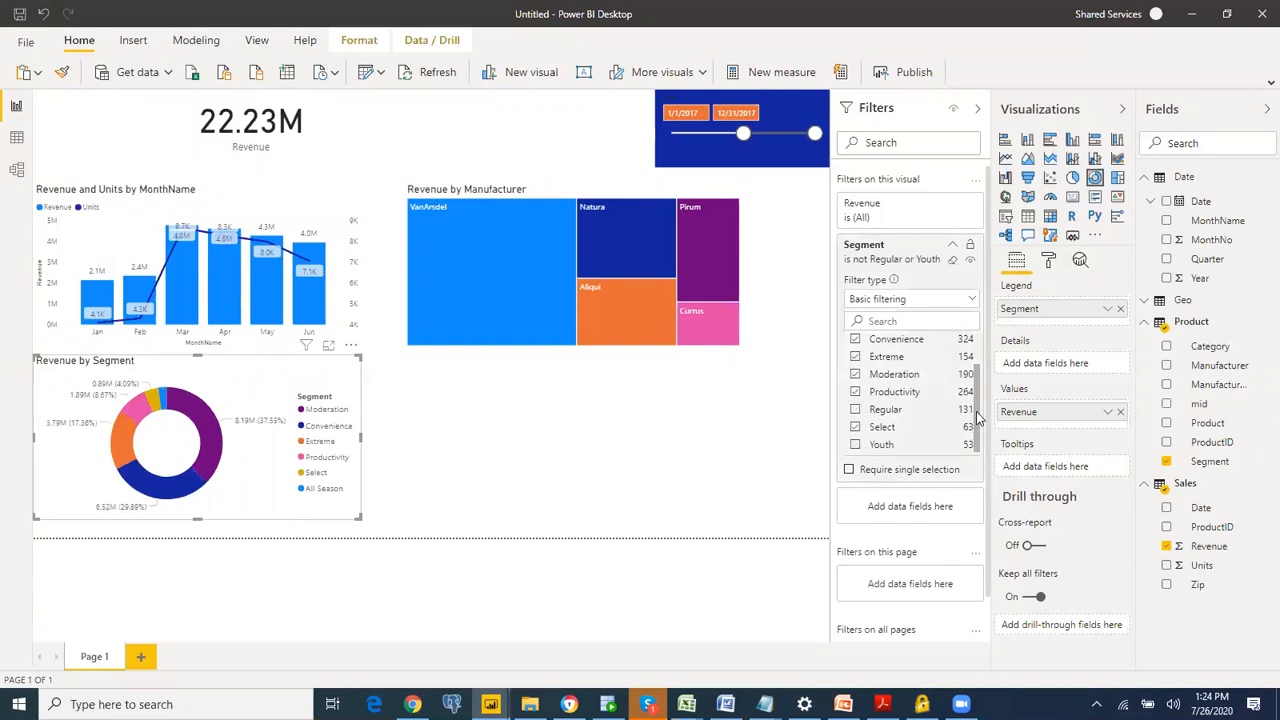
scroll(900, 380, "up", 2)
left_click(855, 361)
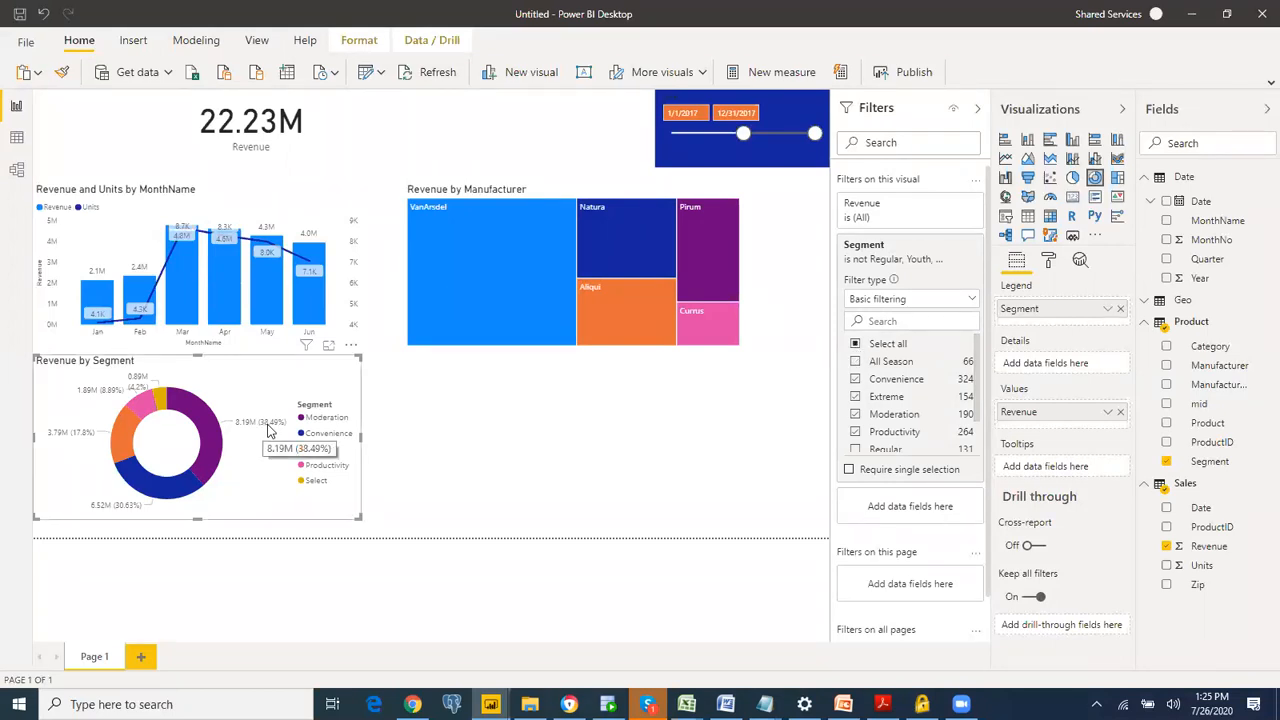
left_click(856, 344)
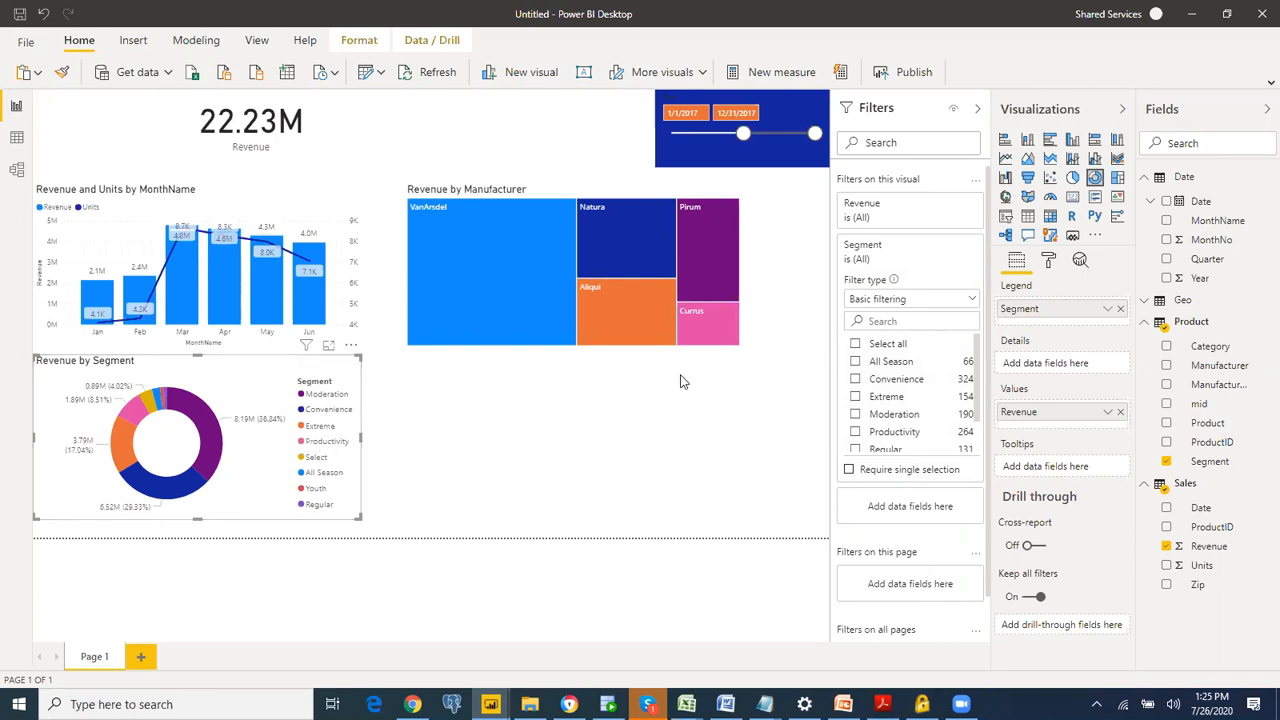
left_click(855, 343)
Step: Exclude Regular, Youth and All Season from the donut chart again, clear the Segment filter's selections, and collapse the filter
scroll(966, 418, "down", 2)
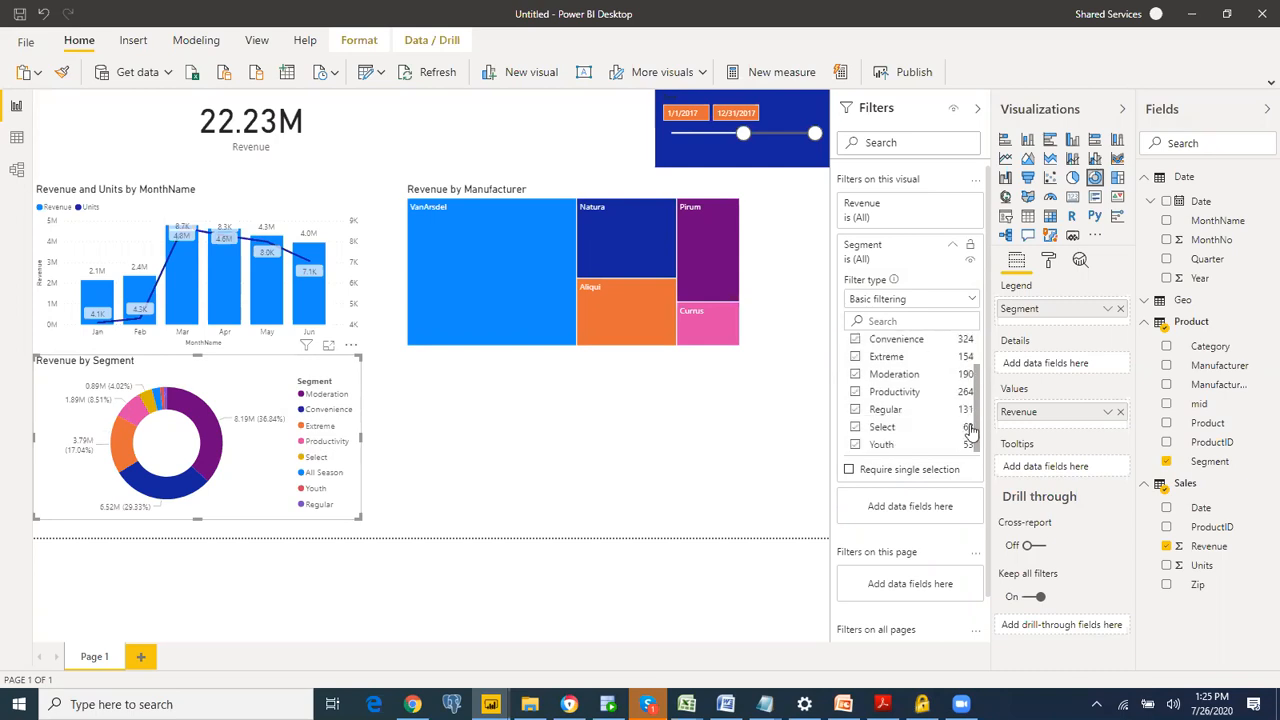
left_click(856, 411)
left_click(855, 445)
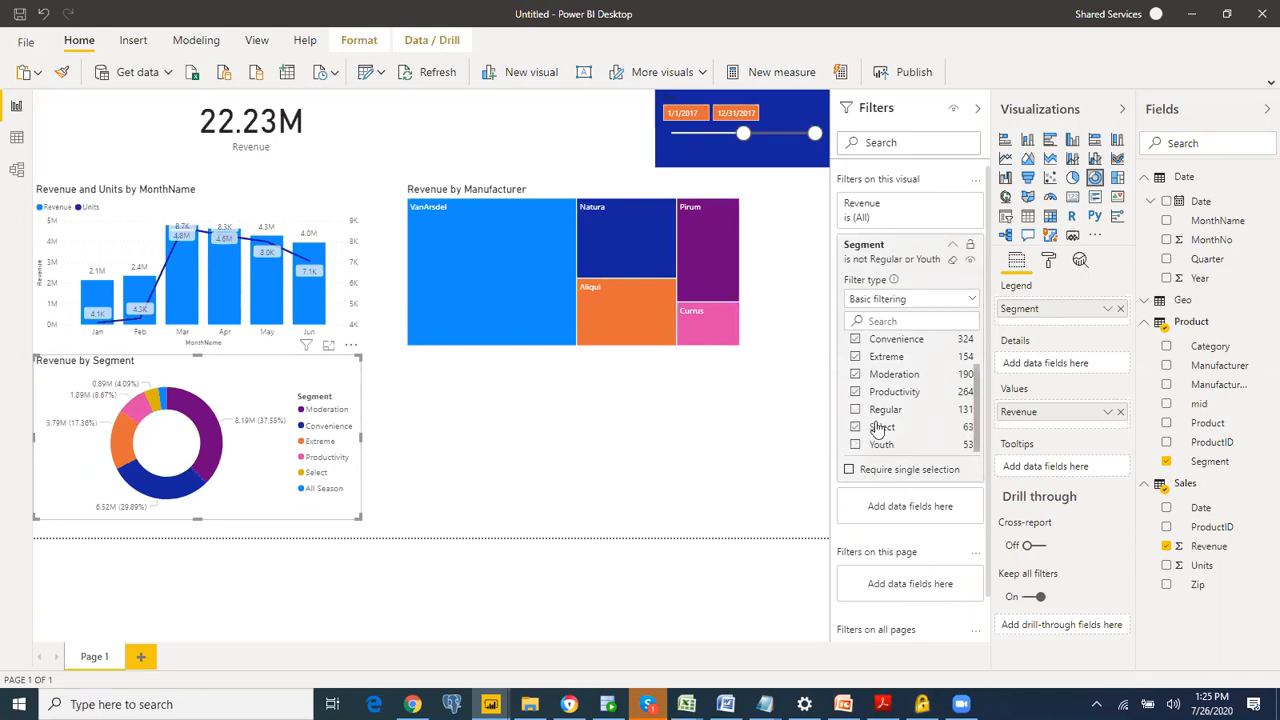
scroll(960, 380, "up", 2)
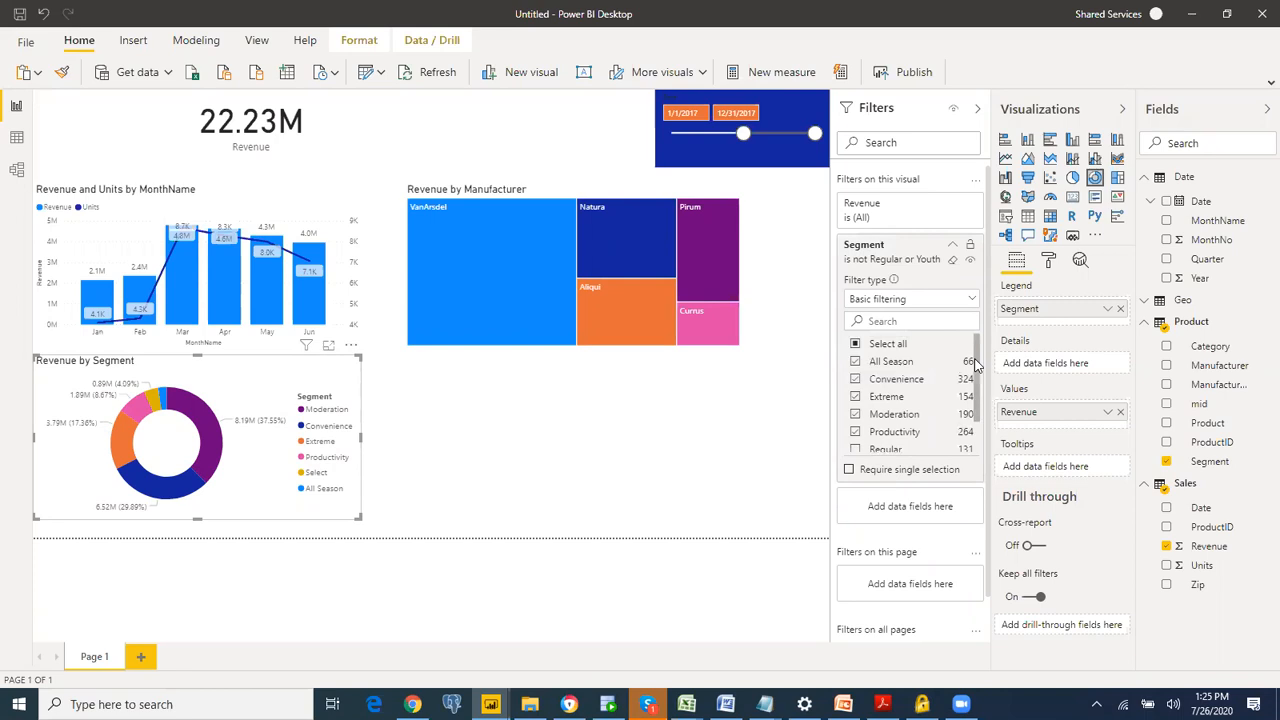
left_click(857, 363)
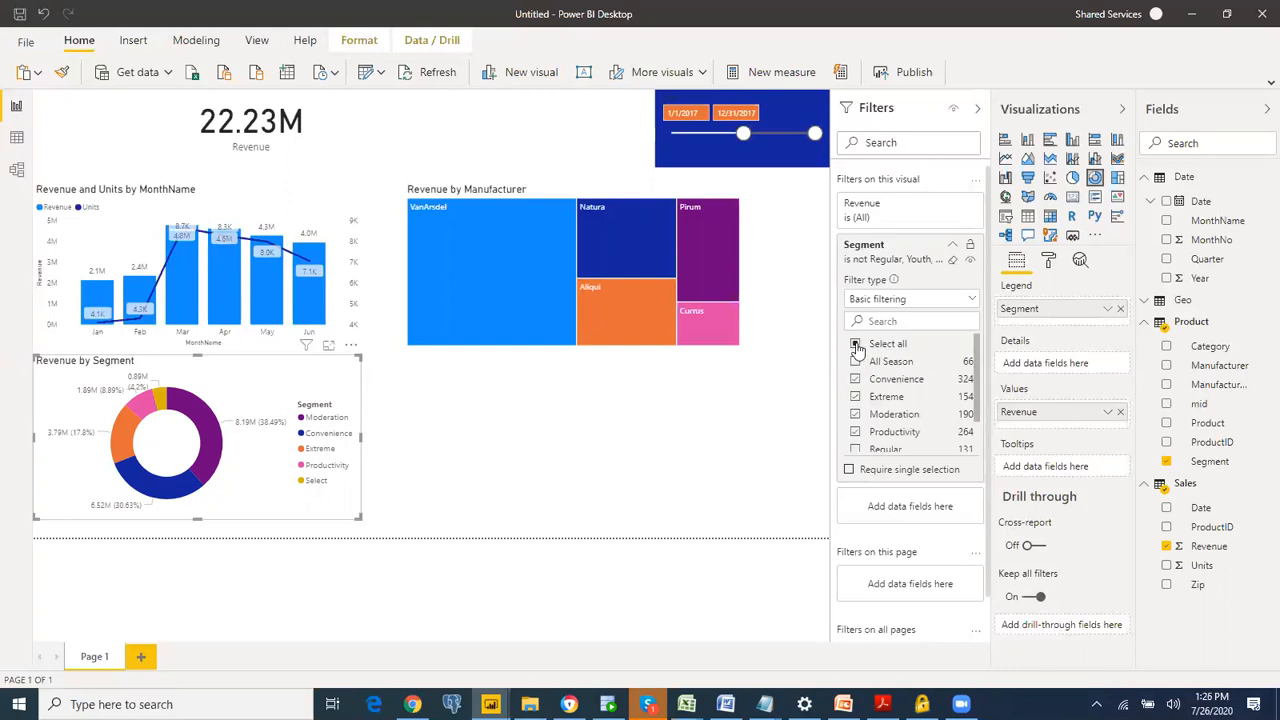
left_click(856, 344)
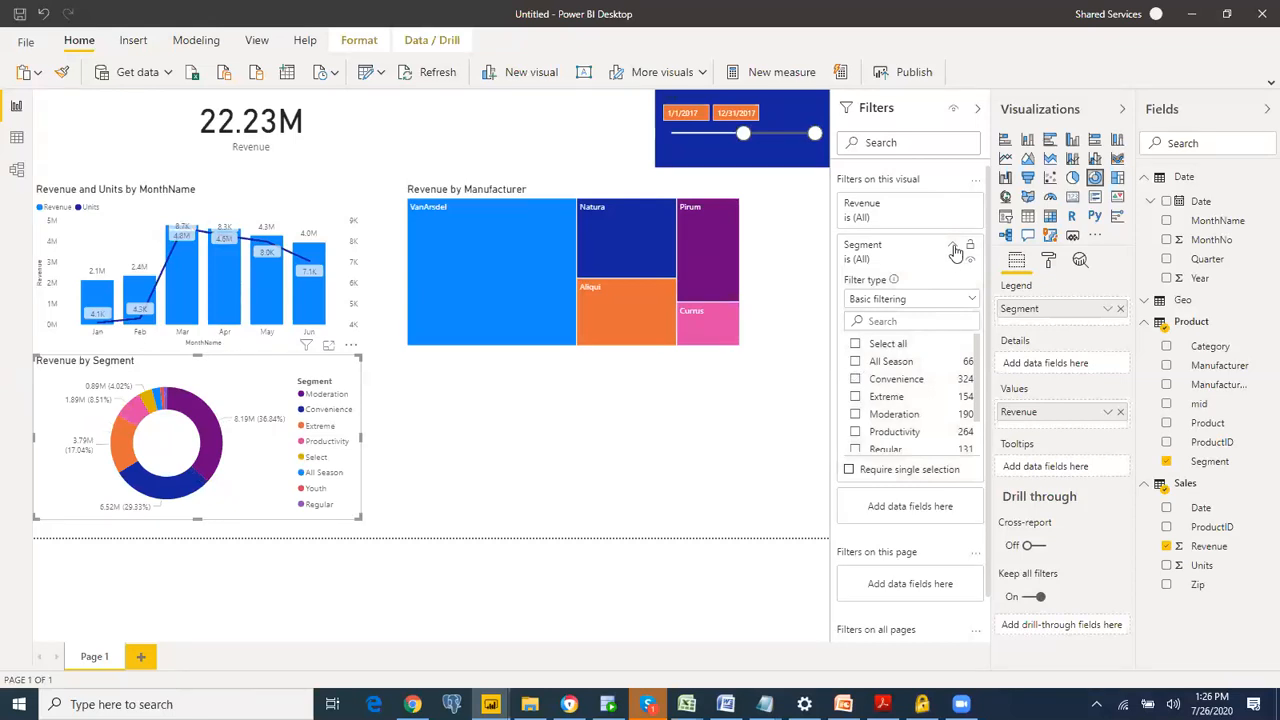
left_click(954, 248)
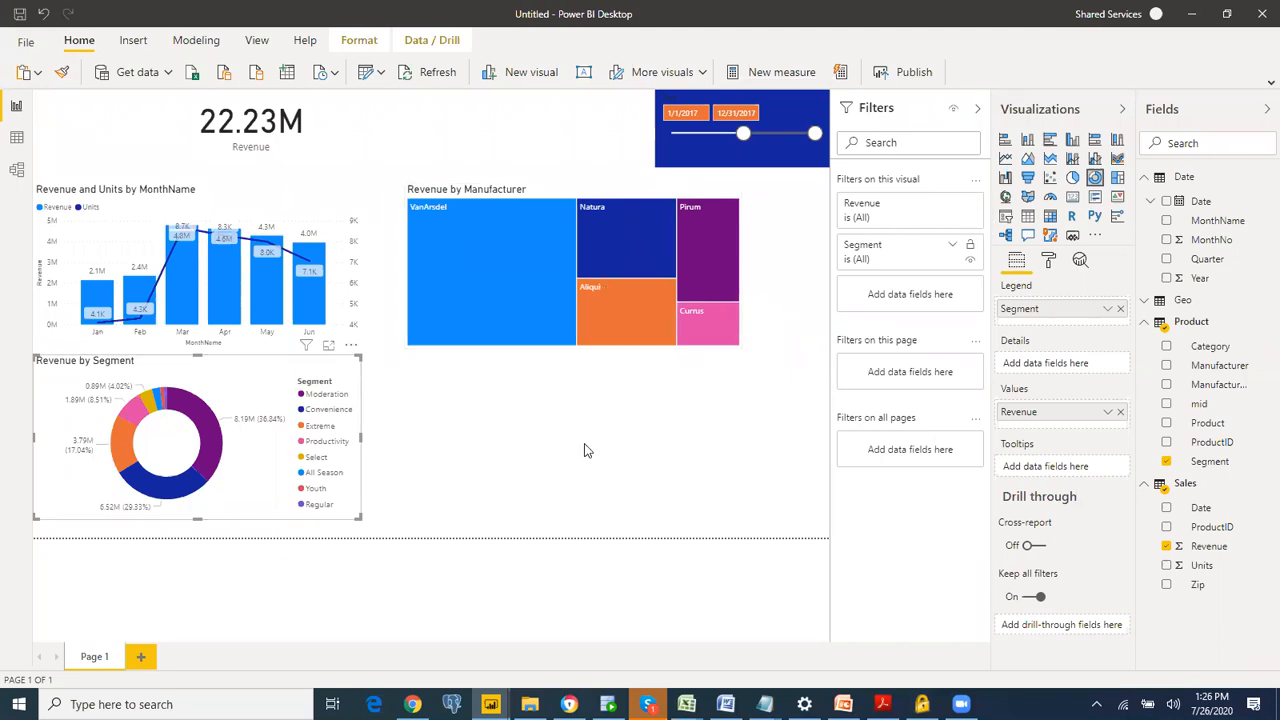
Step: Filter the donut chart's Segment with a Top N filter showing the top 4 by Revenue, apply it, and deselect the chart
left_click(955, 250)
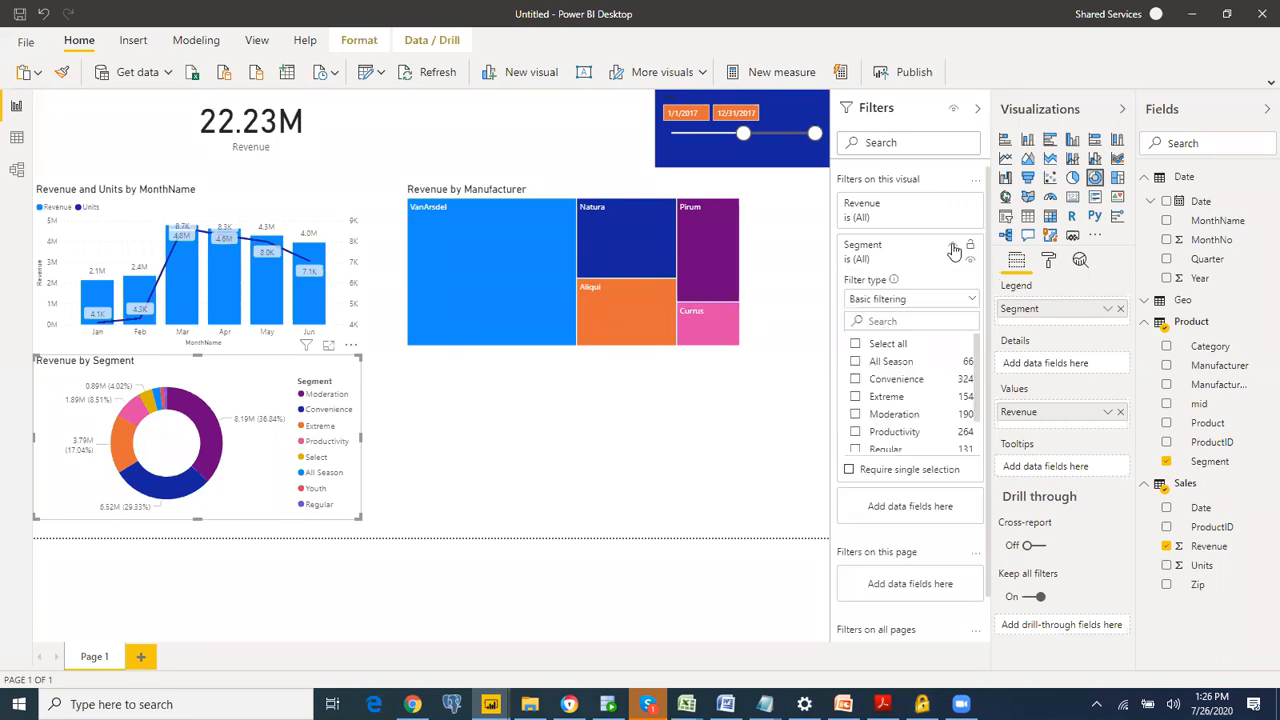
left_click(903, 303)
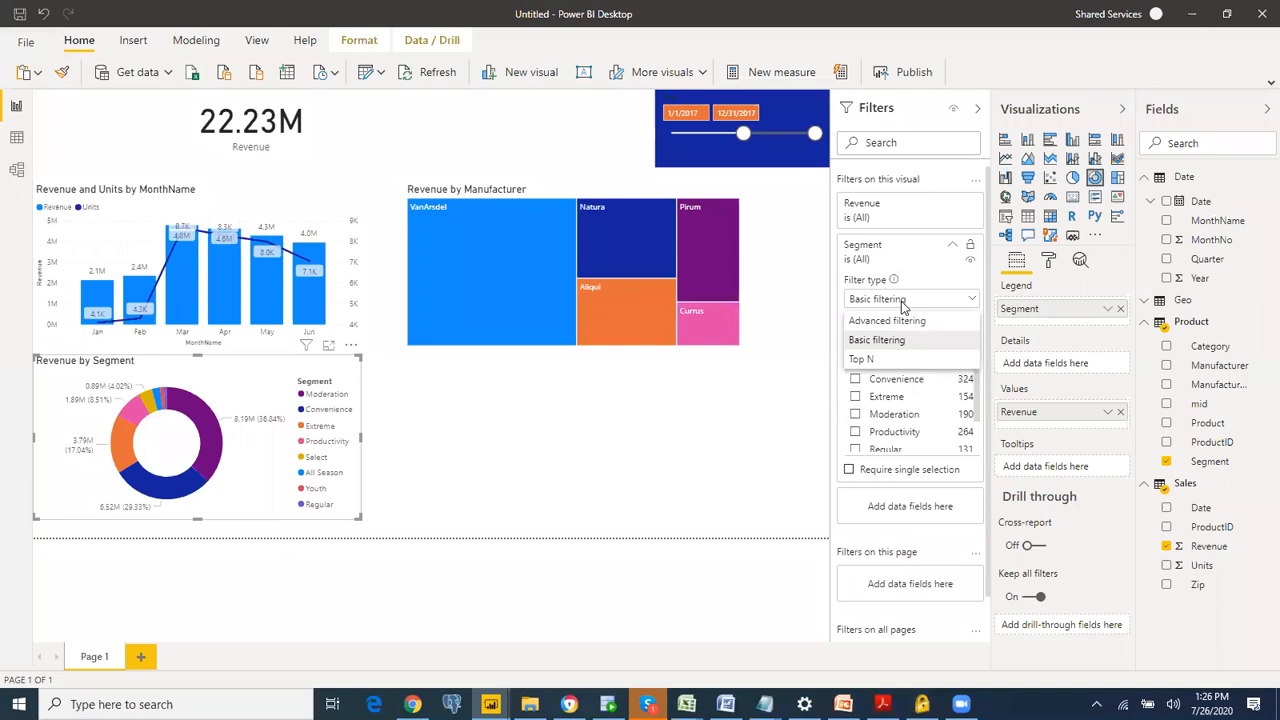
left_click(883, 362)
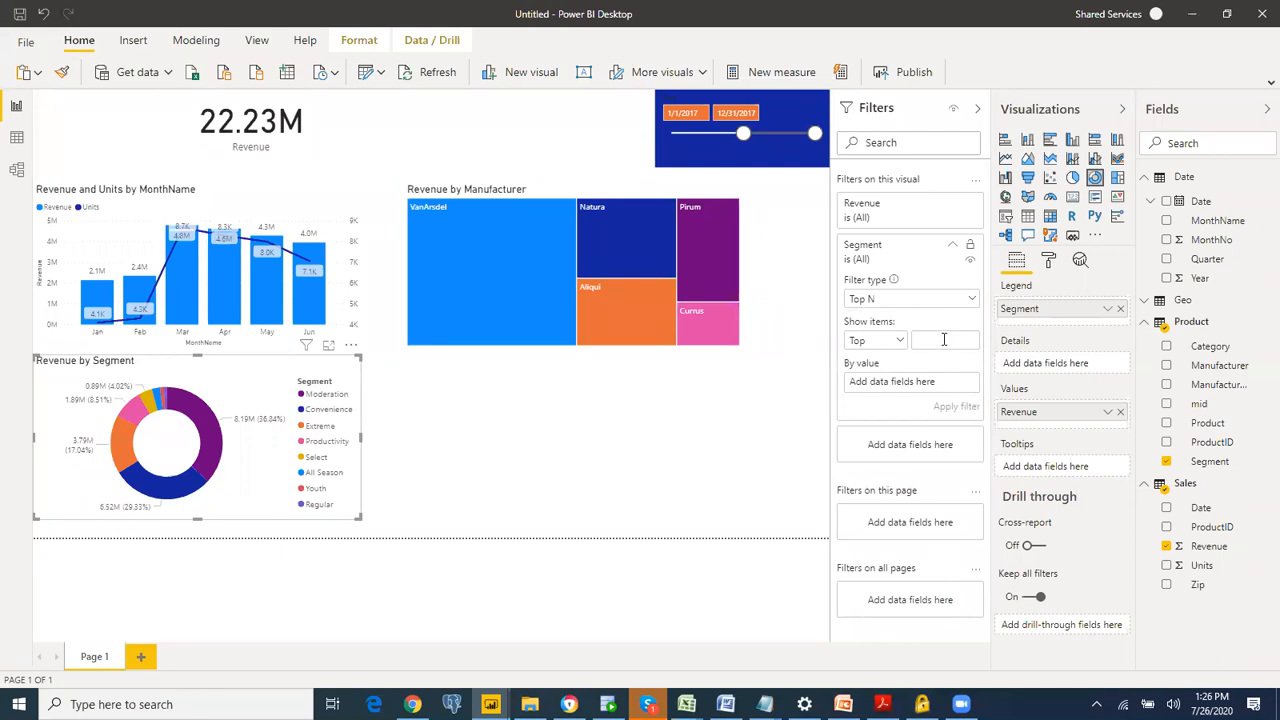
left_click(870, 346)
left_click(870, 364)
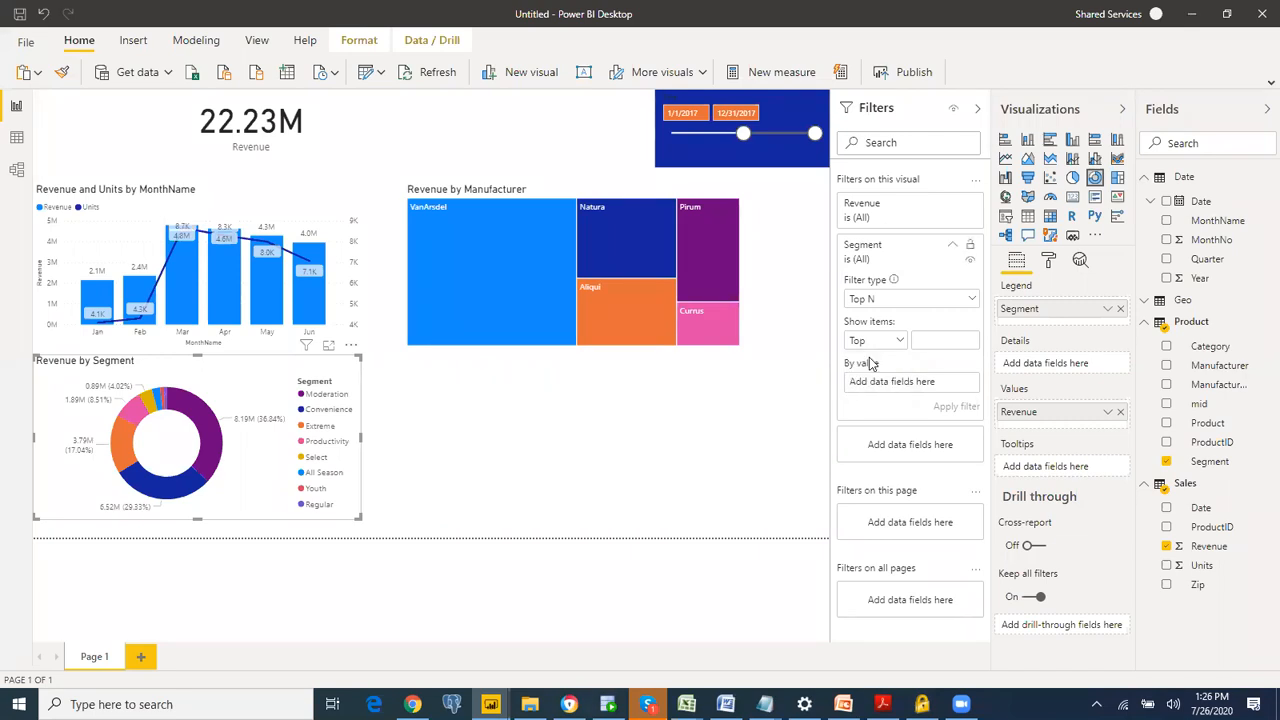
left_click(945, 340)
type("4")
left_click_drag(1210, 550, 914, 384)
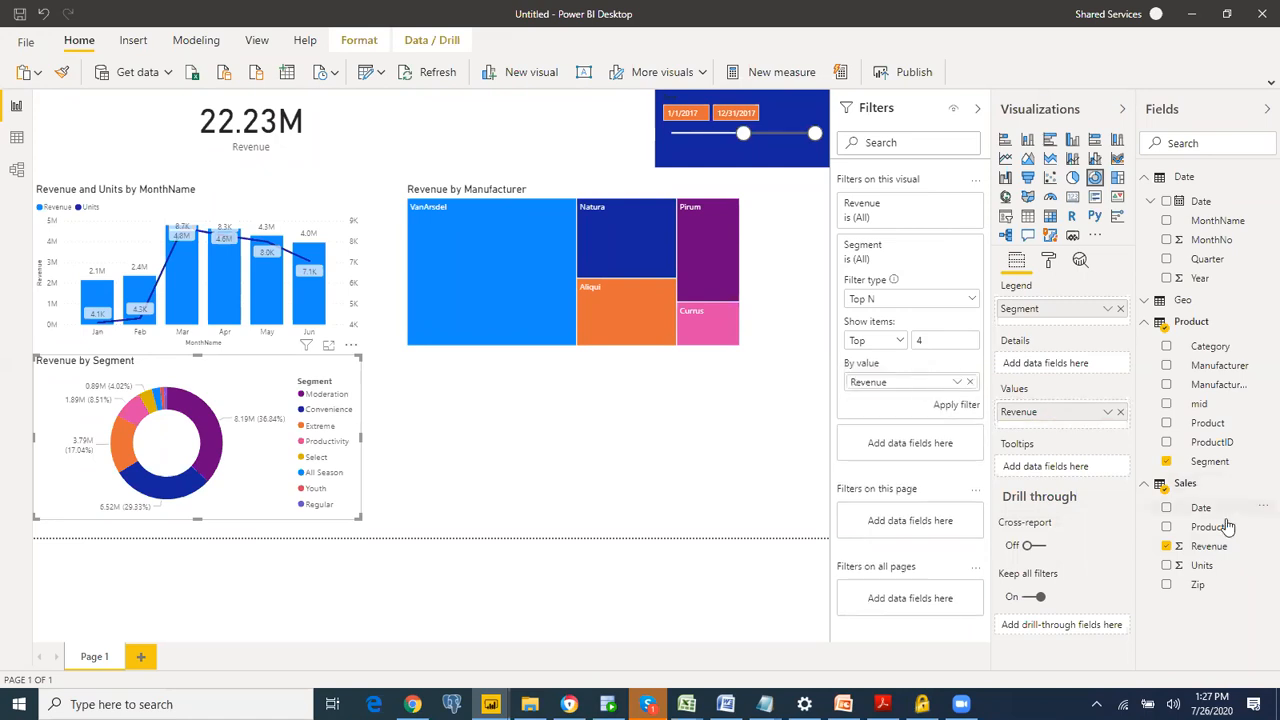
left_click_drag(1213, 550, 910, 380)
left_click(953, 406)
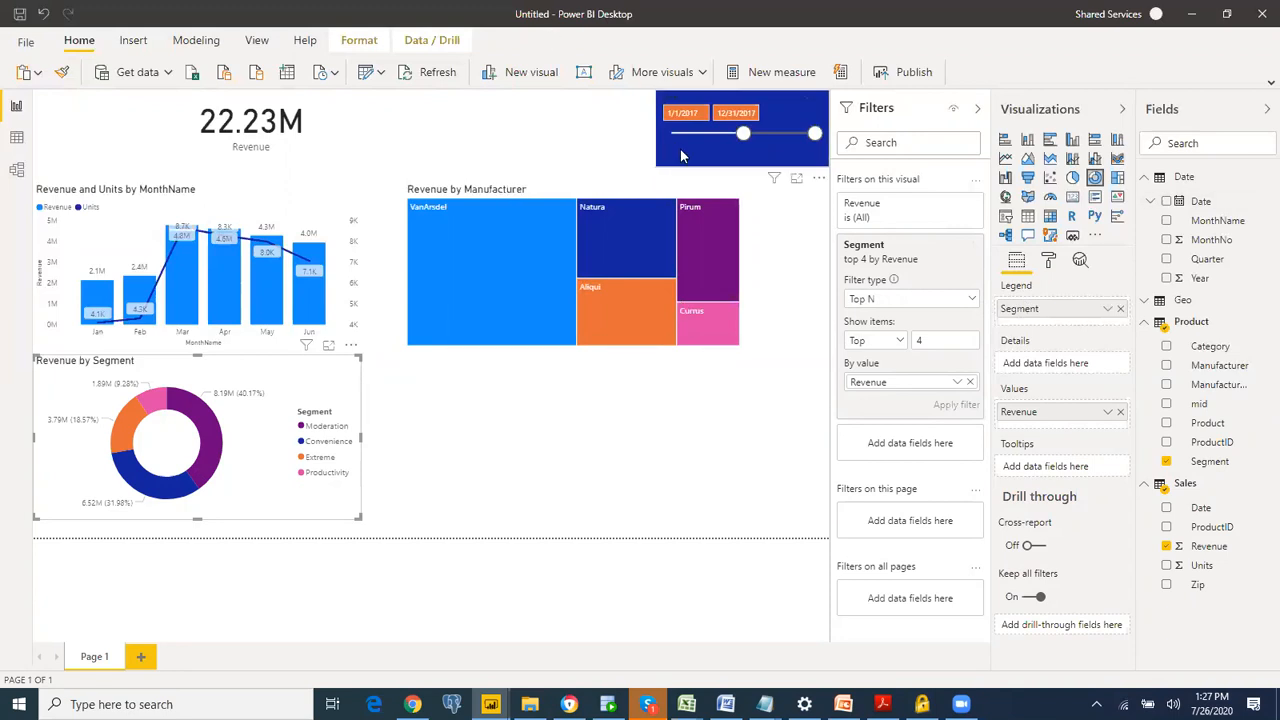
left_click(538, 101)
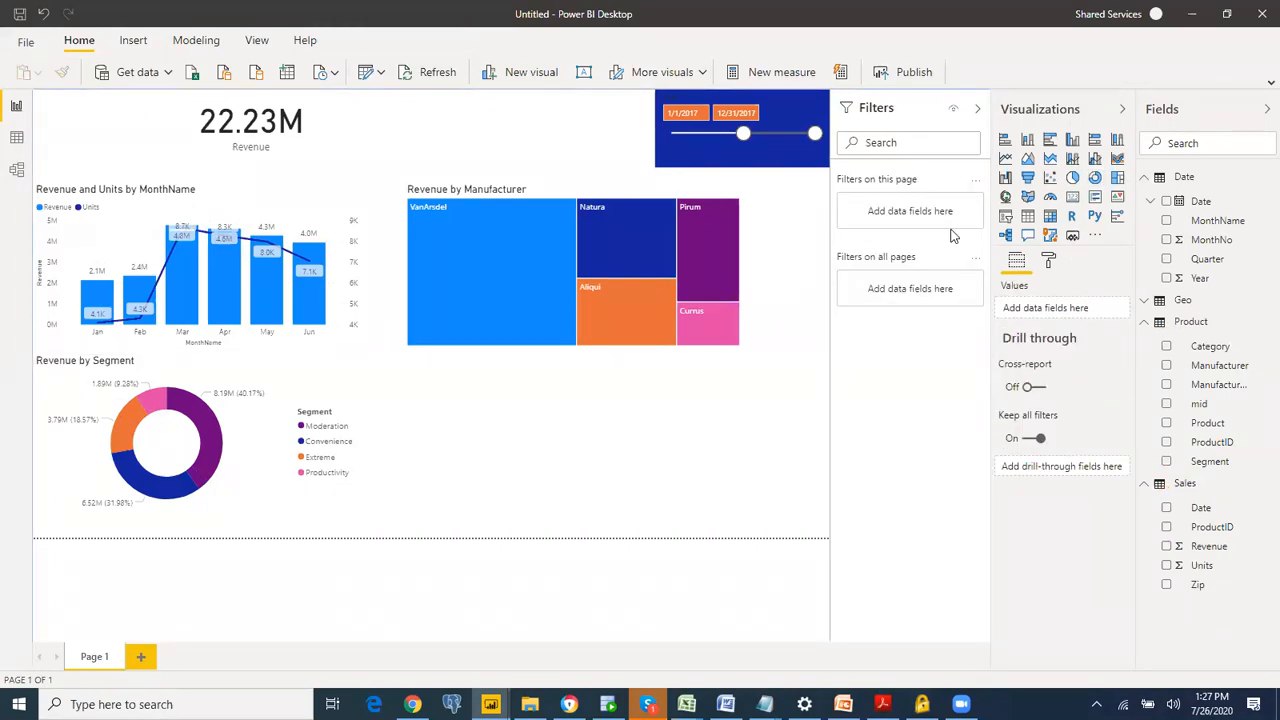
left_click(1028, 235)
key("Delete")
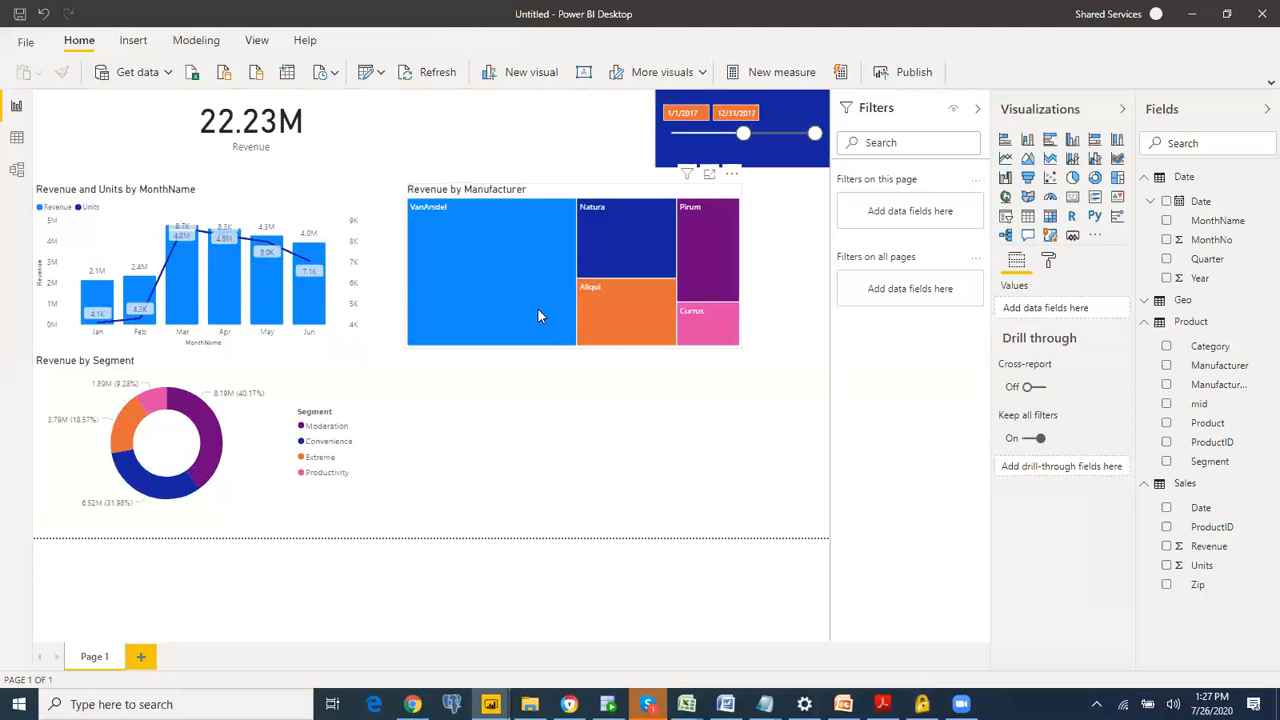
double_click(768, 344)
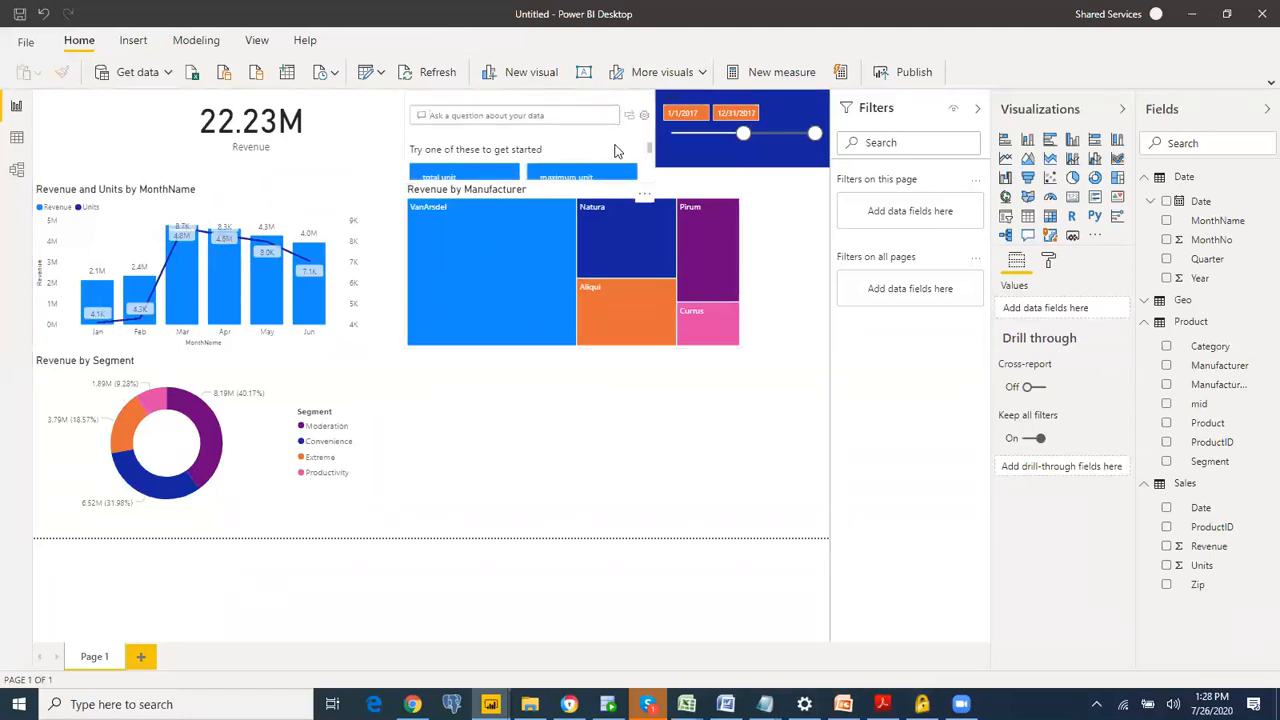
left_click(617, 150)
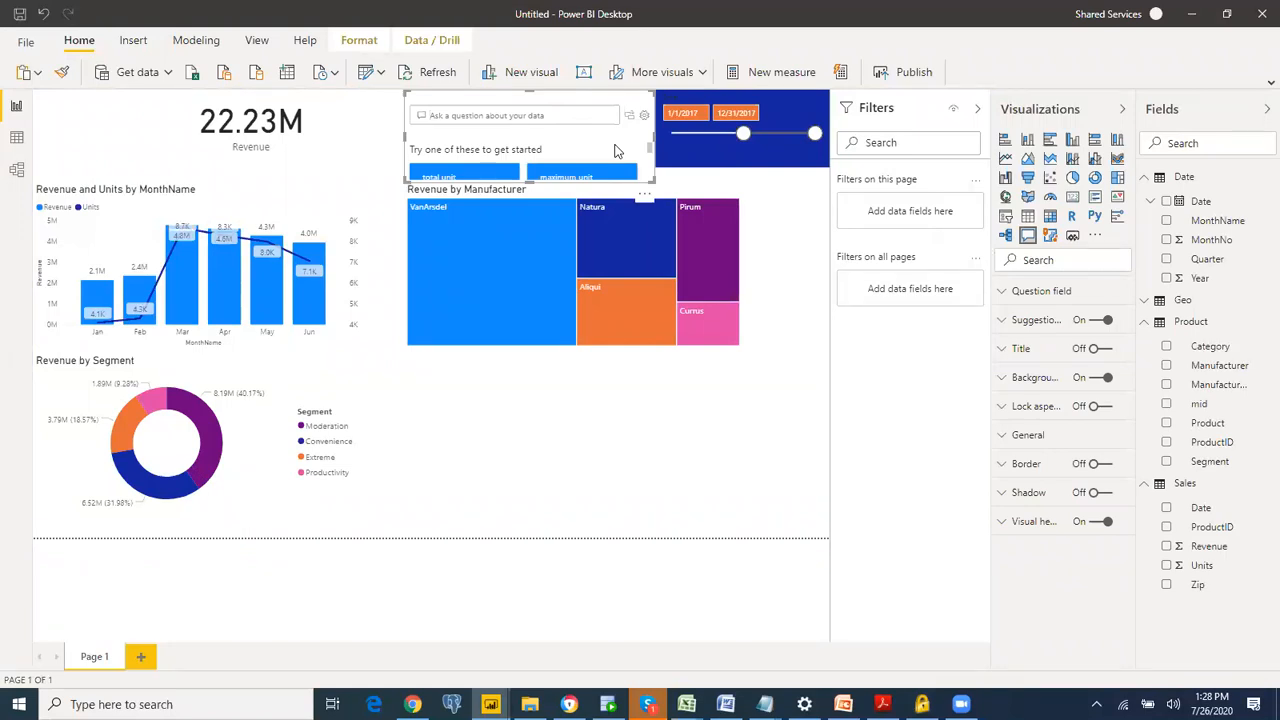
key("Delete")
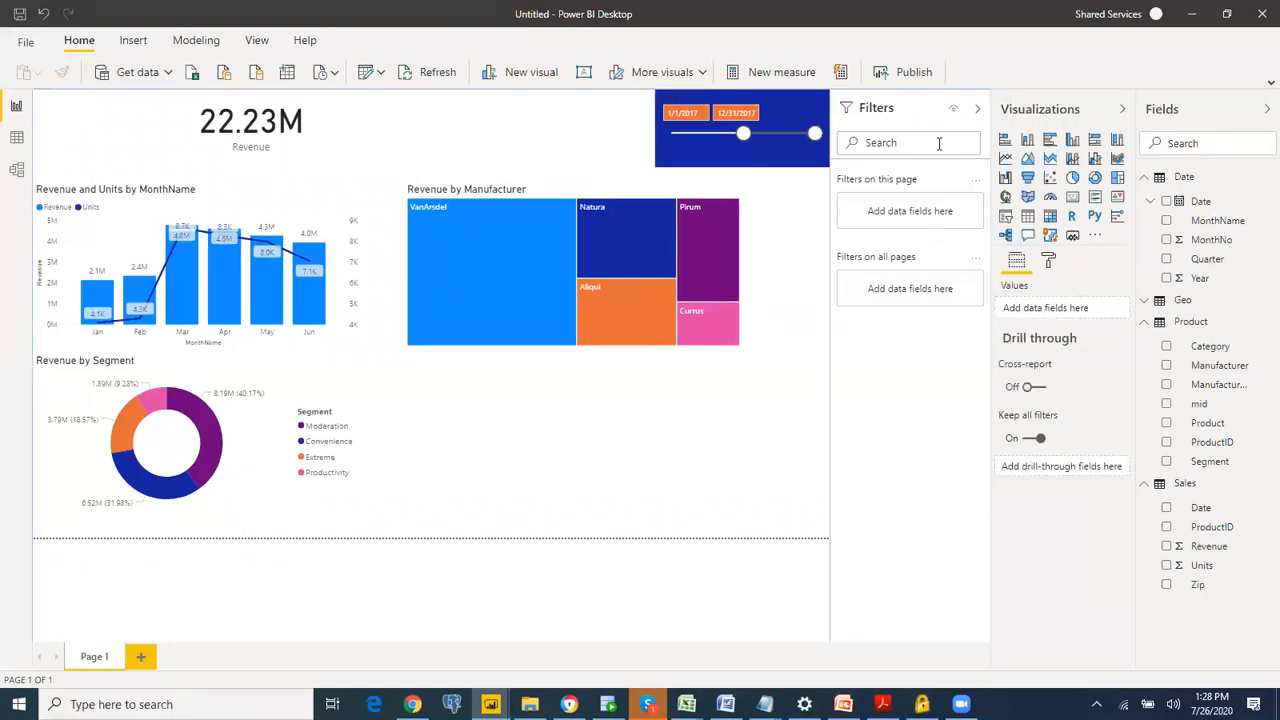
Step: Set the page background colour to black with 76% transparency
left_click(1048, 264)
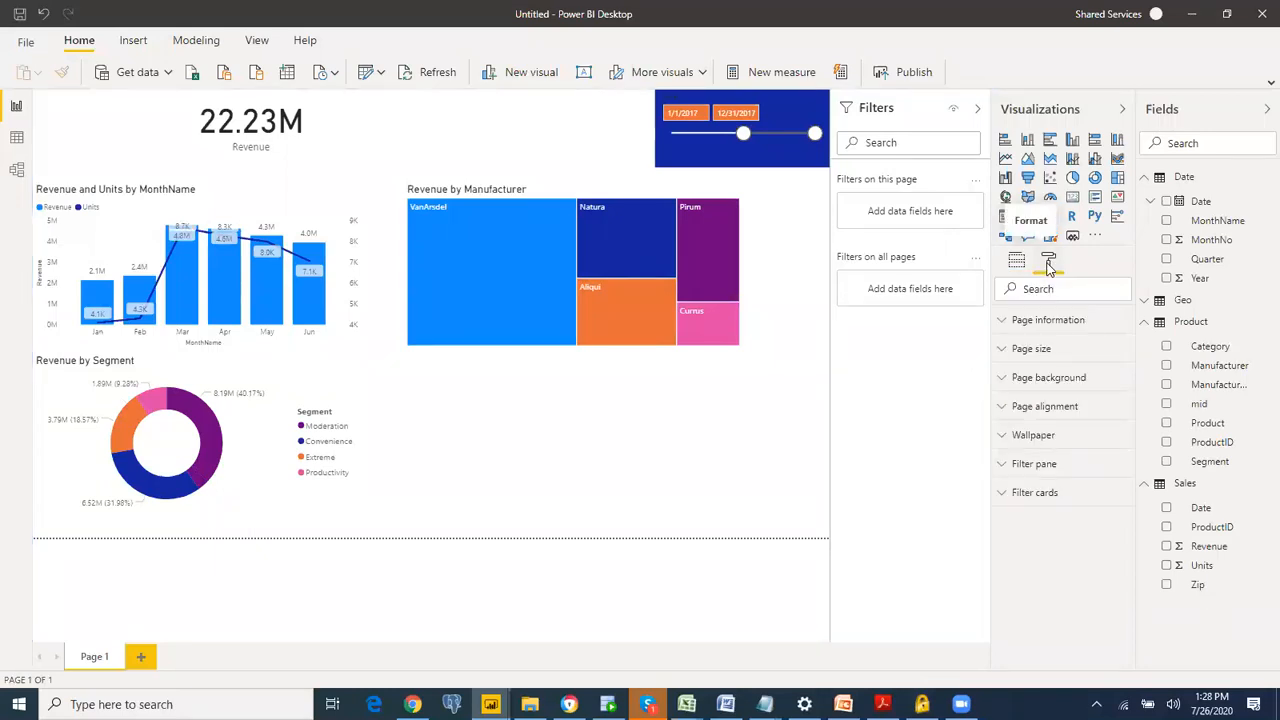
left_click(1050, 378)
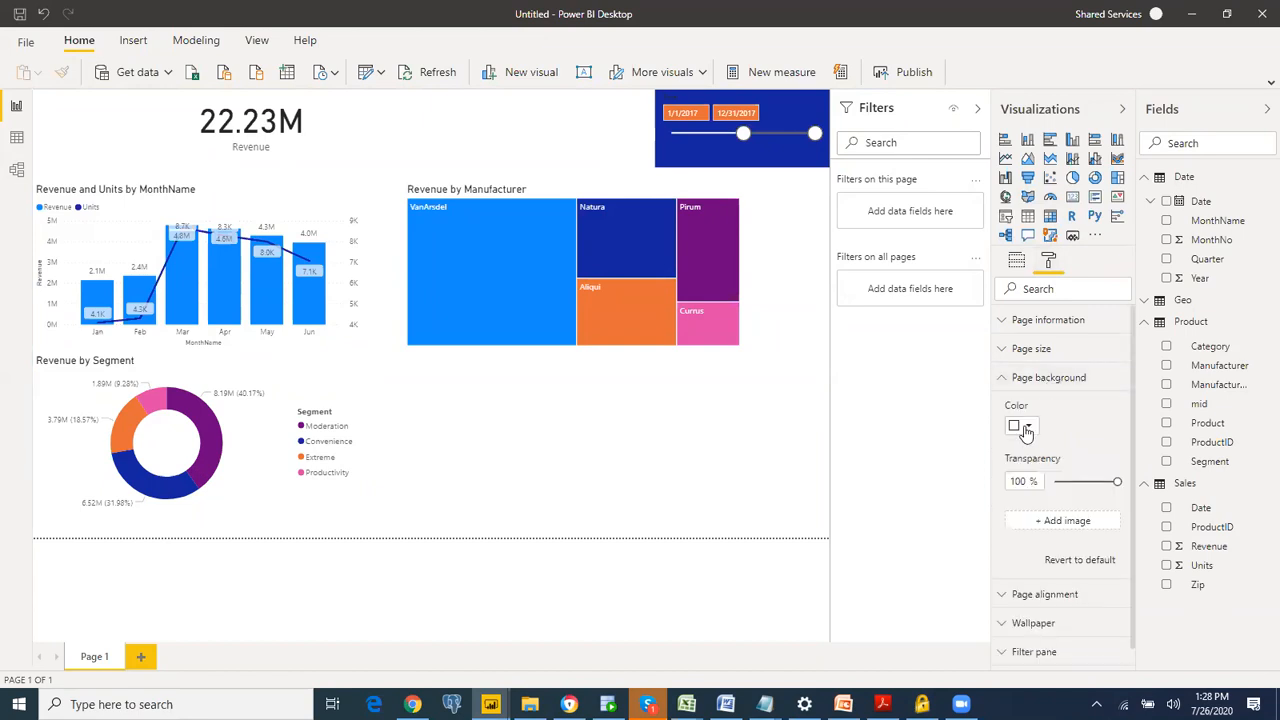
left_click(1026, 426)
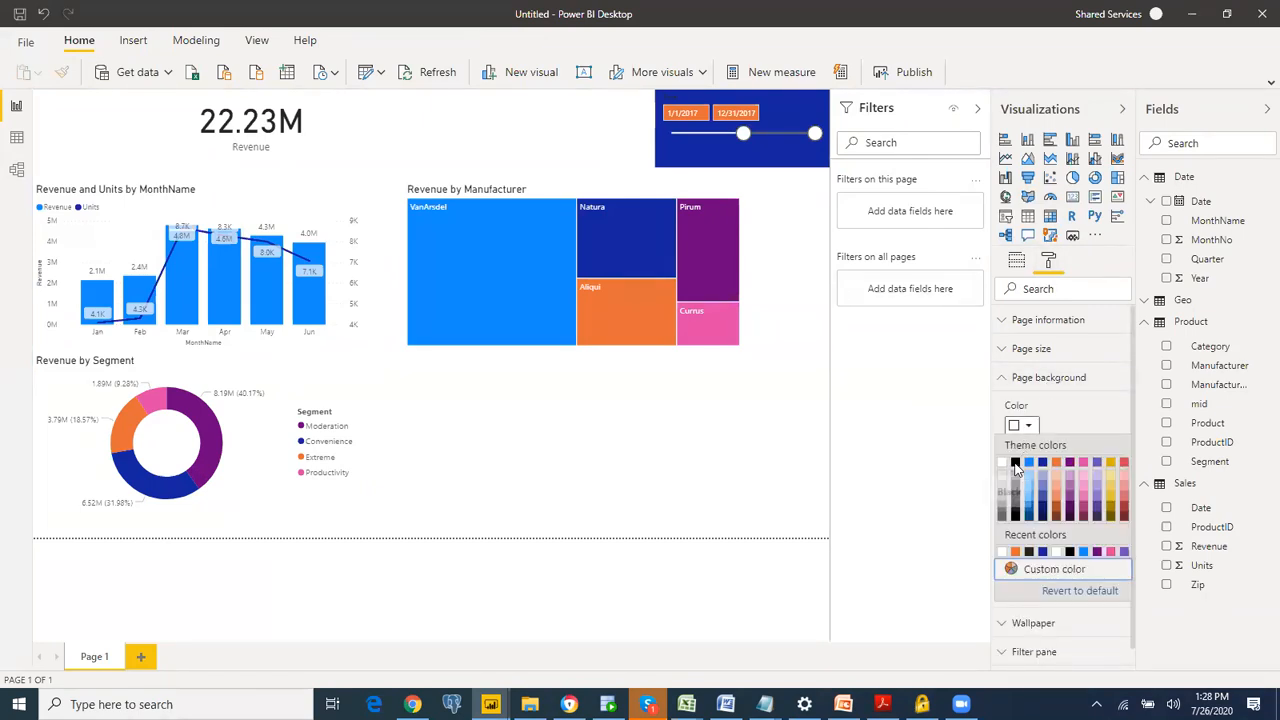
left_click(1016, 464)
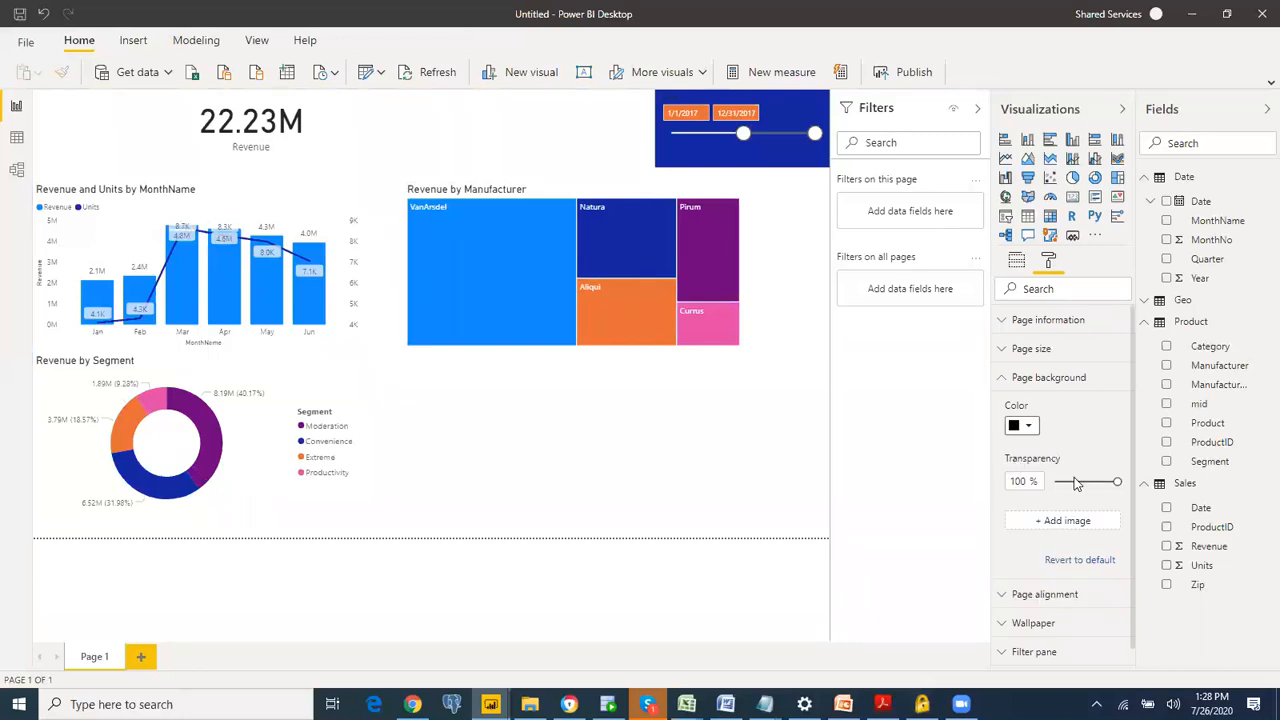
mouse_move(1124, 486)
left_mouse_down()
mouse_move(1050, 498)
mouse_move(1102, 483)
left_mouse_up()
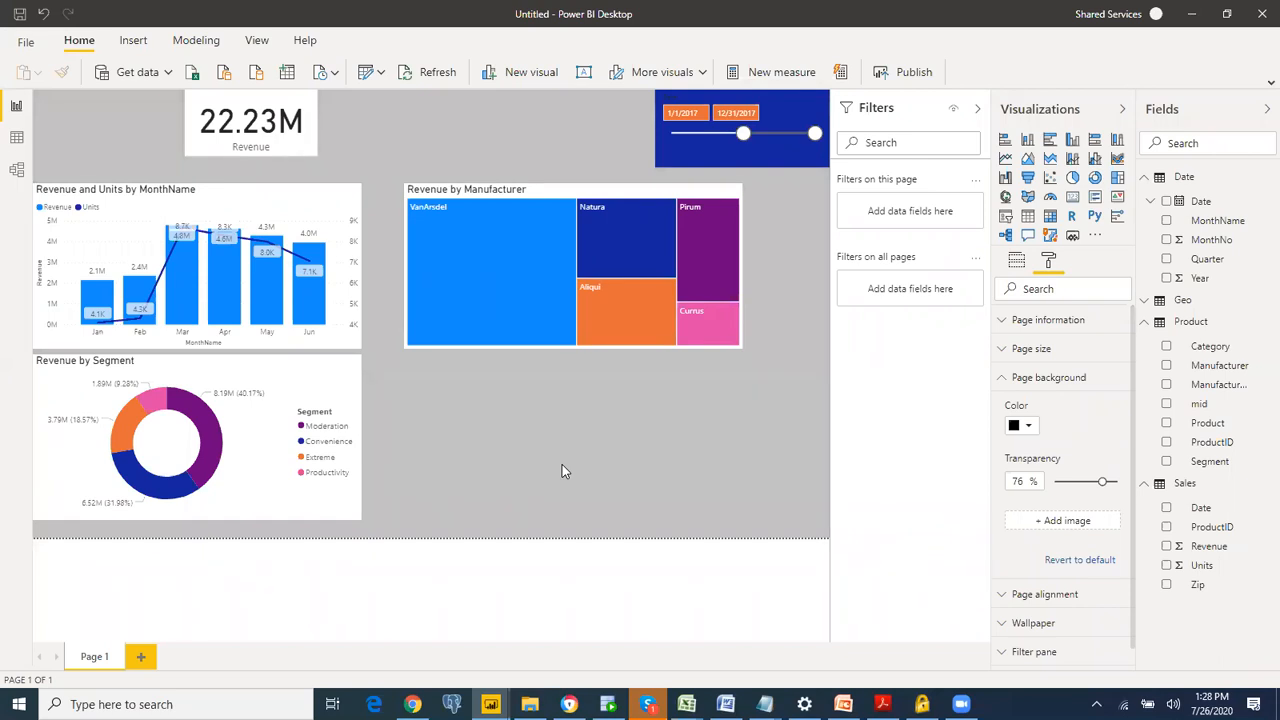
Step: Look through the upcoming exercise instructions in DIAH.pdf and return to the Power BI Desktop report
key("alt+Tab")
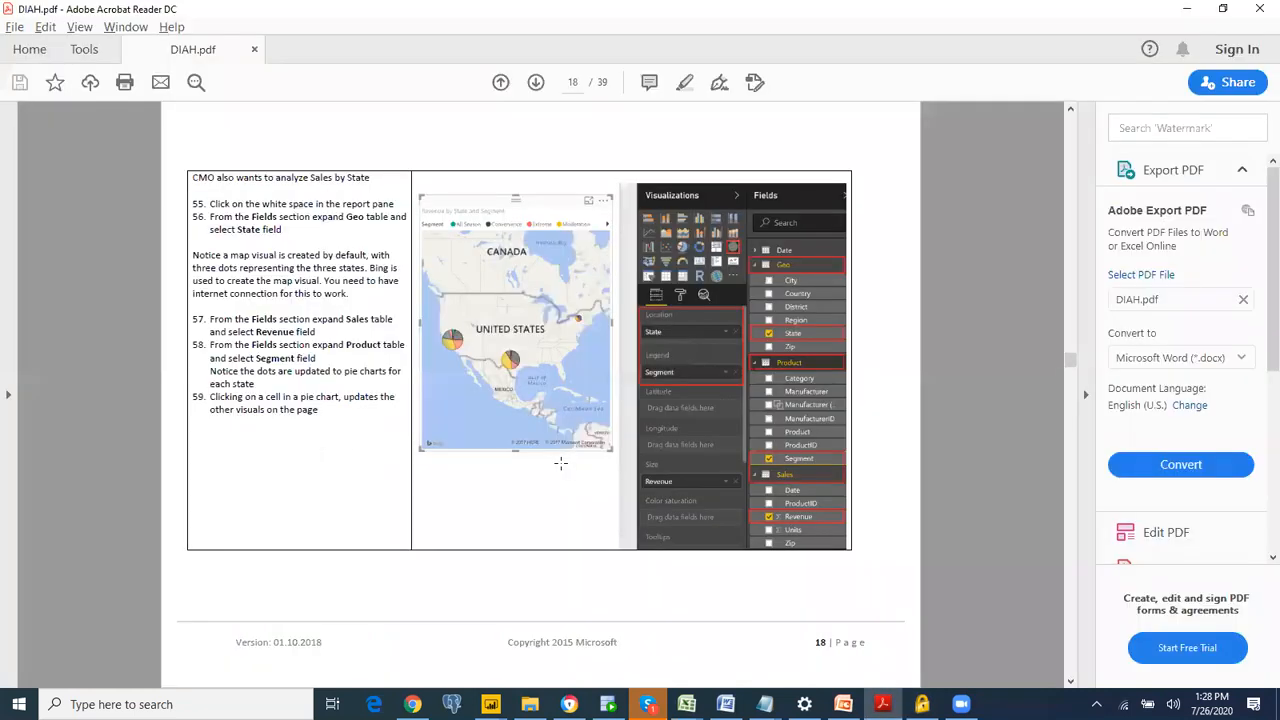
scroll(560, 463, "down", 2)
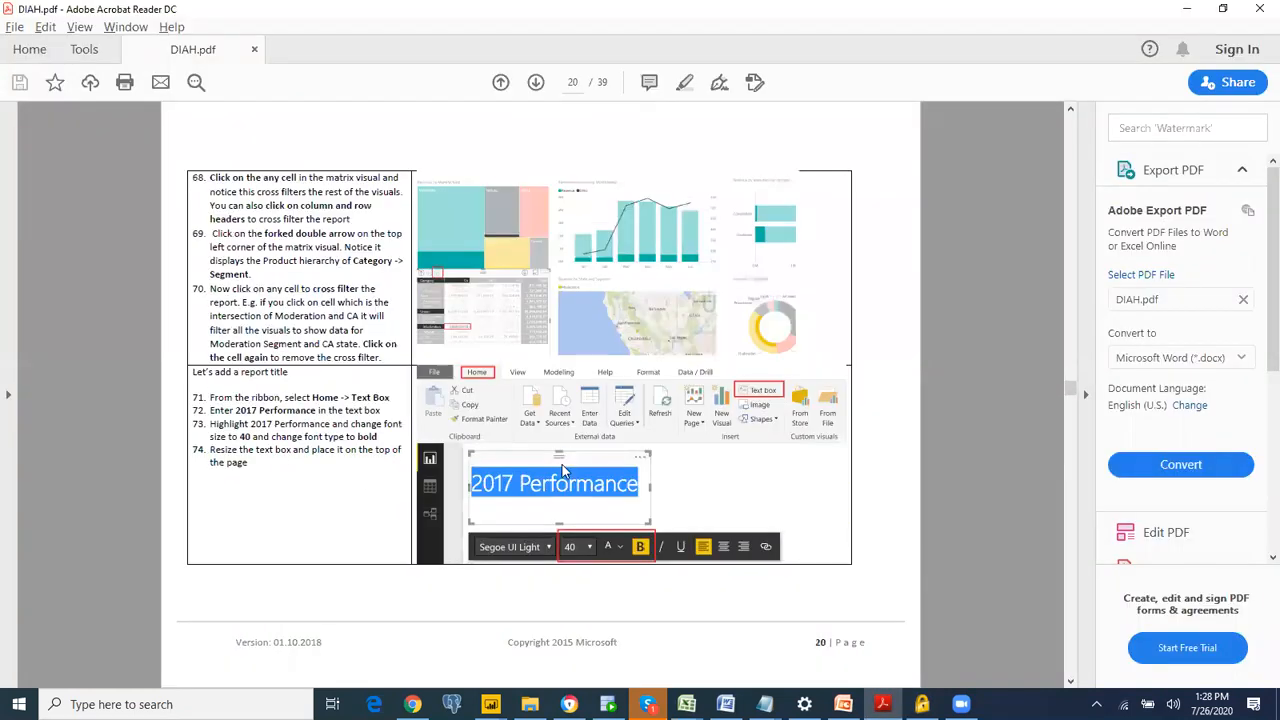
key("alt+Tab")
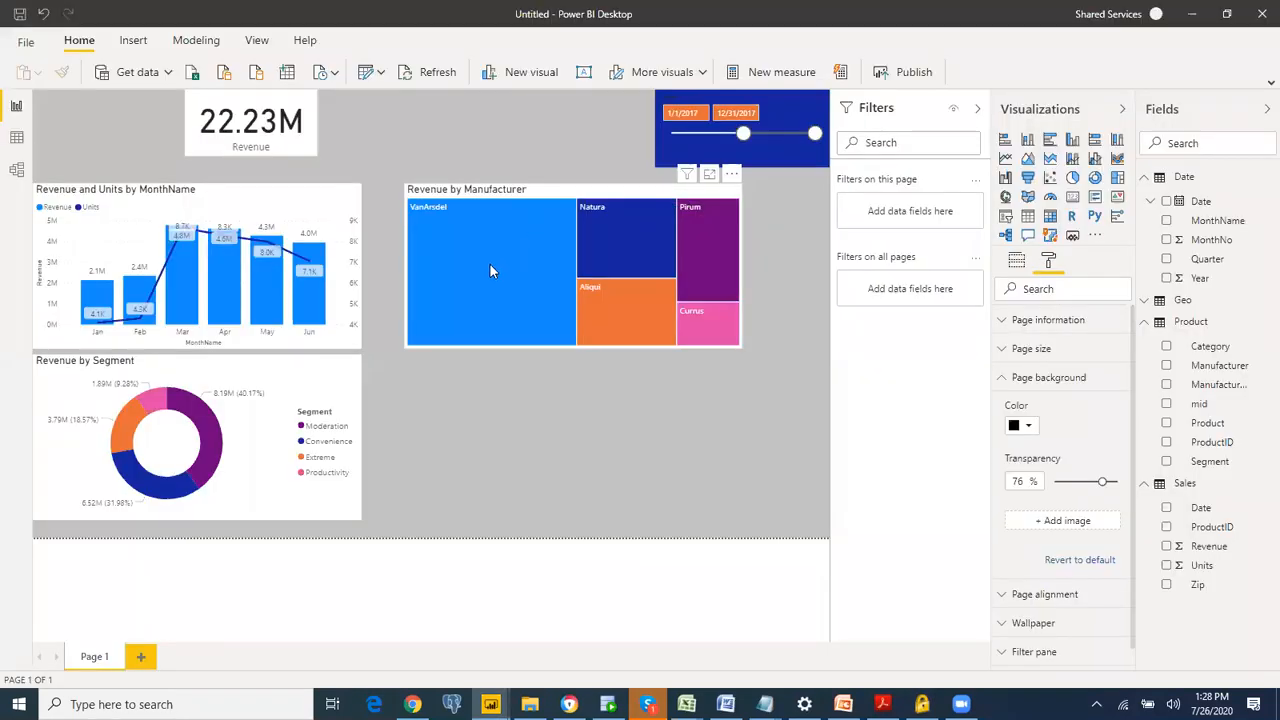
Step: Move the Revenue by Manufacturer treemap to the page's right edge and the Revenue by Segment donut chart up between the other two charts
left_click(490, 264)
left_click_drag(528, 267, 584, 268)
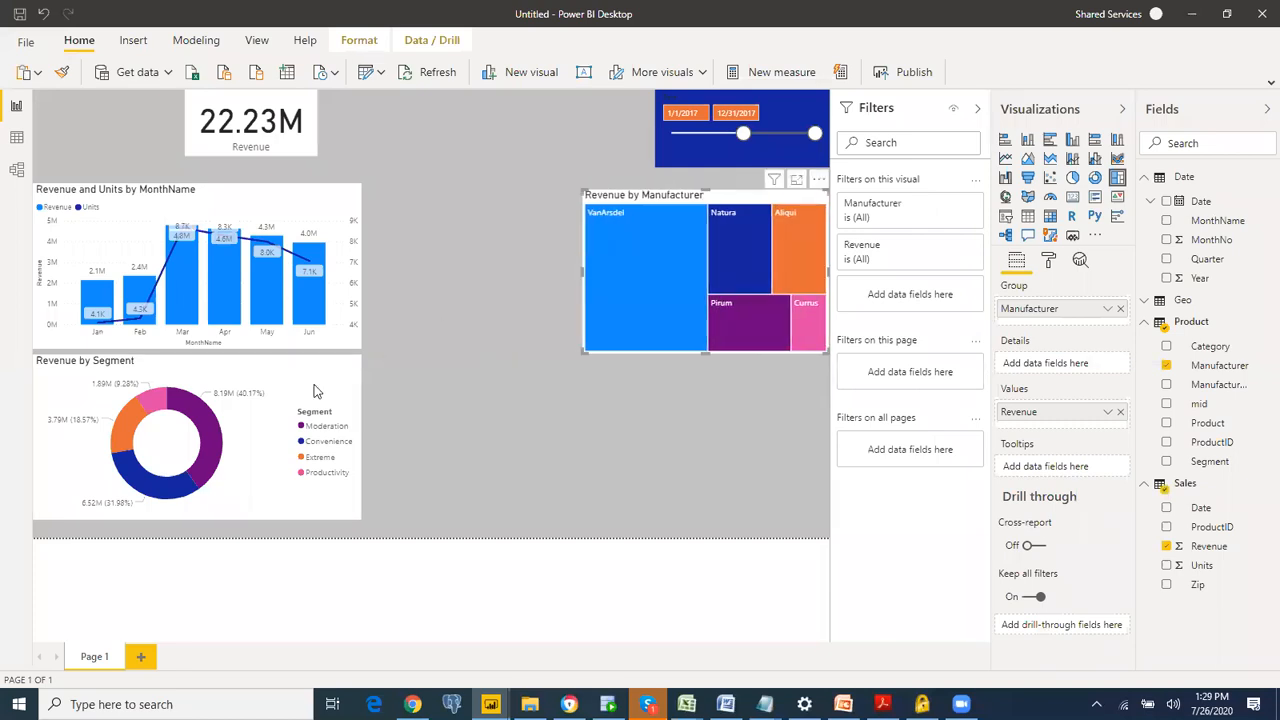
left_click_drag(314, 388, 562, 249)
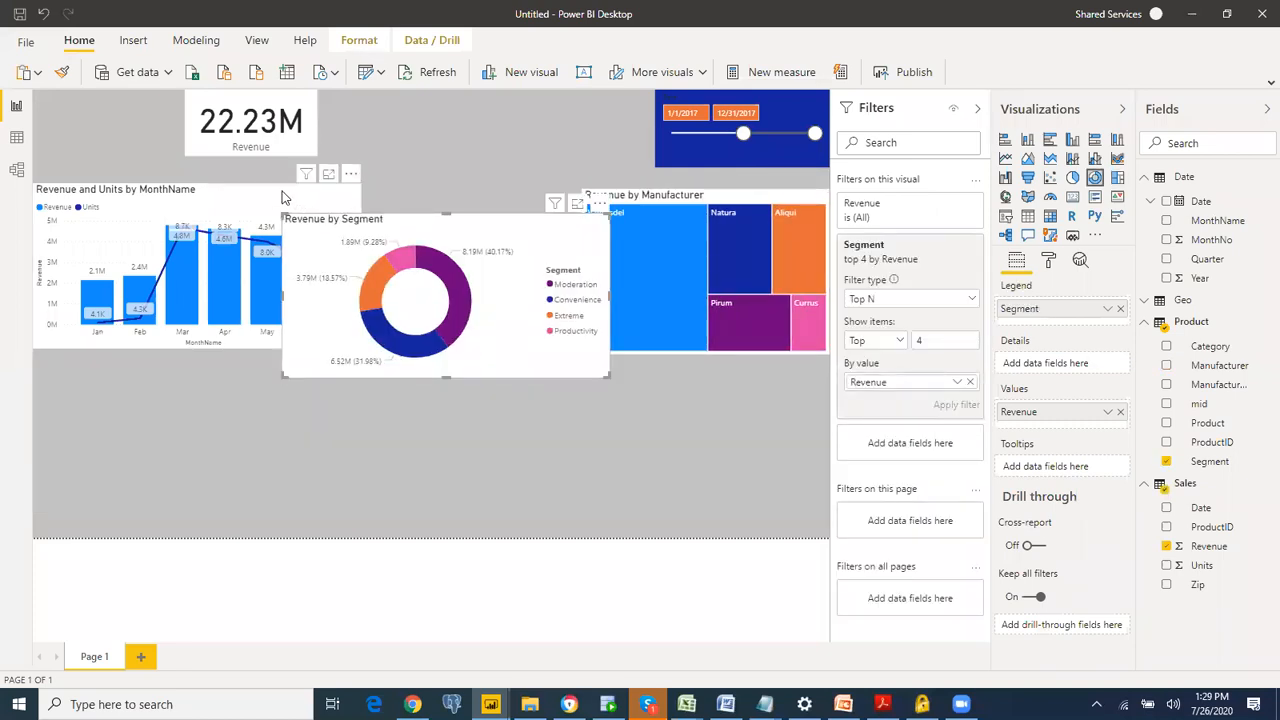
Step: Narrow the Revenue and Units by MonthName chart from its right side and make it slightly taller
left_click(300, 201)
left_click_drag(358, 262, 292, 282)
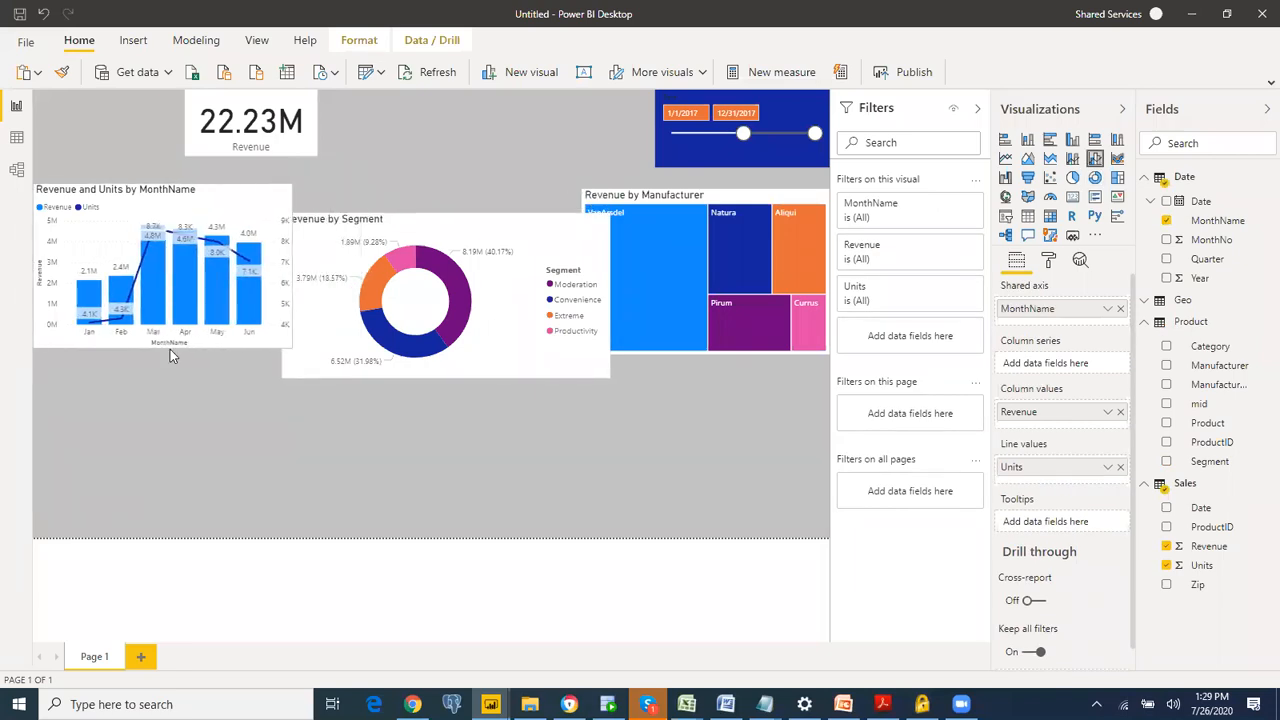
left_click_drag(163, 350, 163, 365)
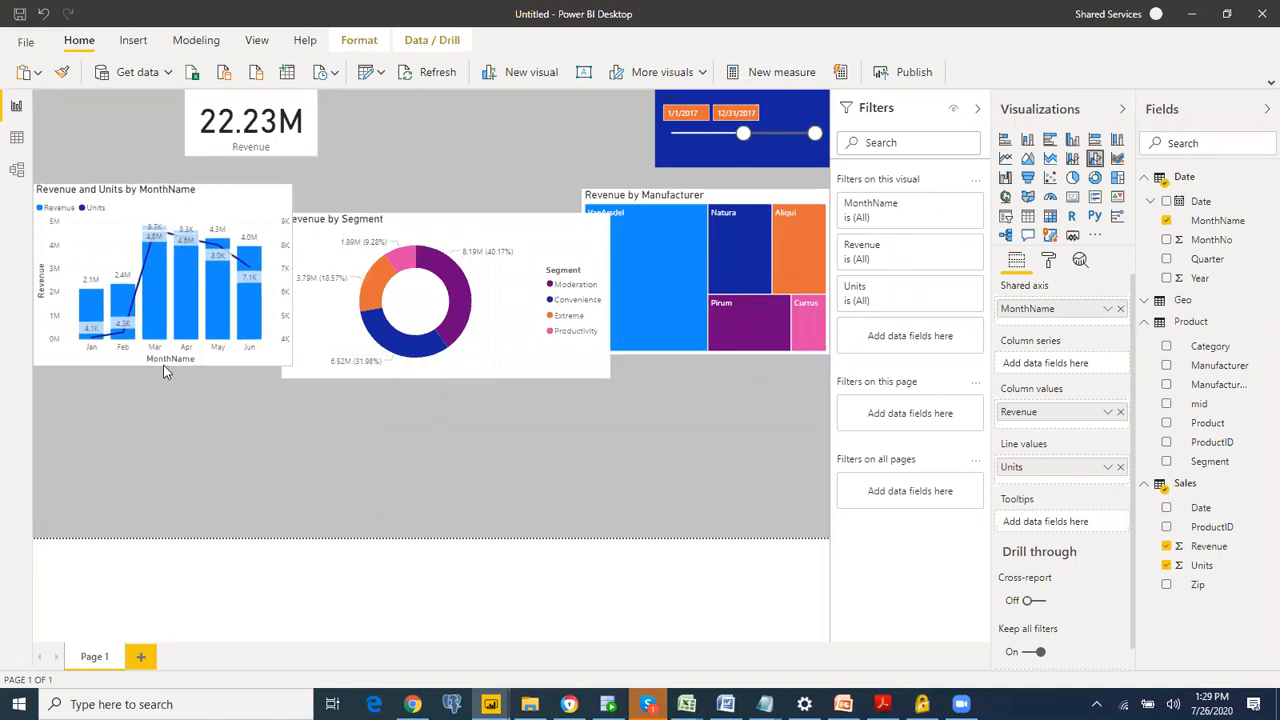
Step: Align the donut chart beside the month chart, match its height, narrow it, and leave a small gap between the two
mouse_move(475, 220)
left_mouse_down()
mouse_move(509, 195)
mouse_move(471, 197)
left_mouse_up()
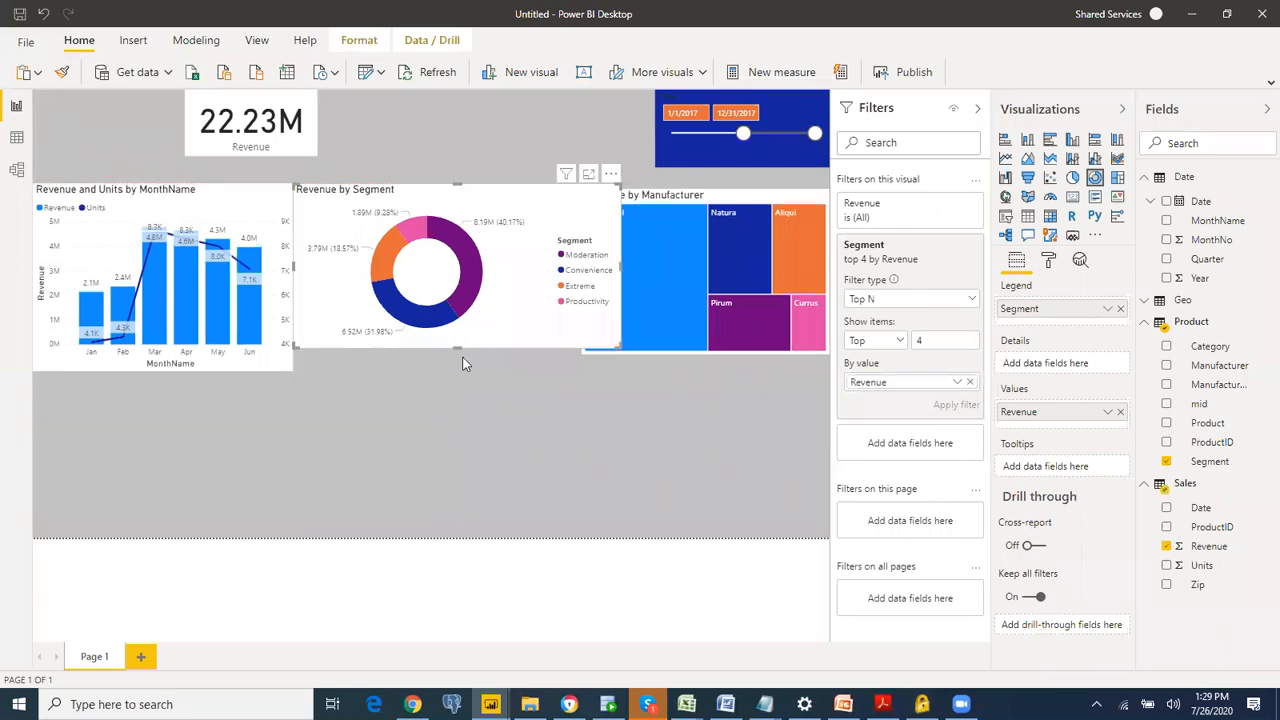
left_click_drag(463, 352, 466, 372)
left_click_drag(623, 271, 572, 285)
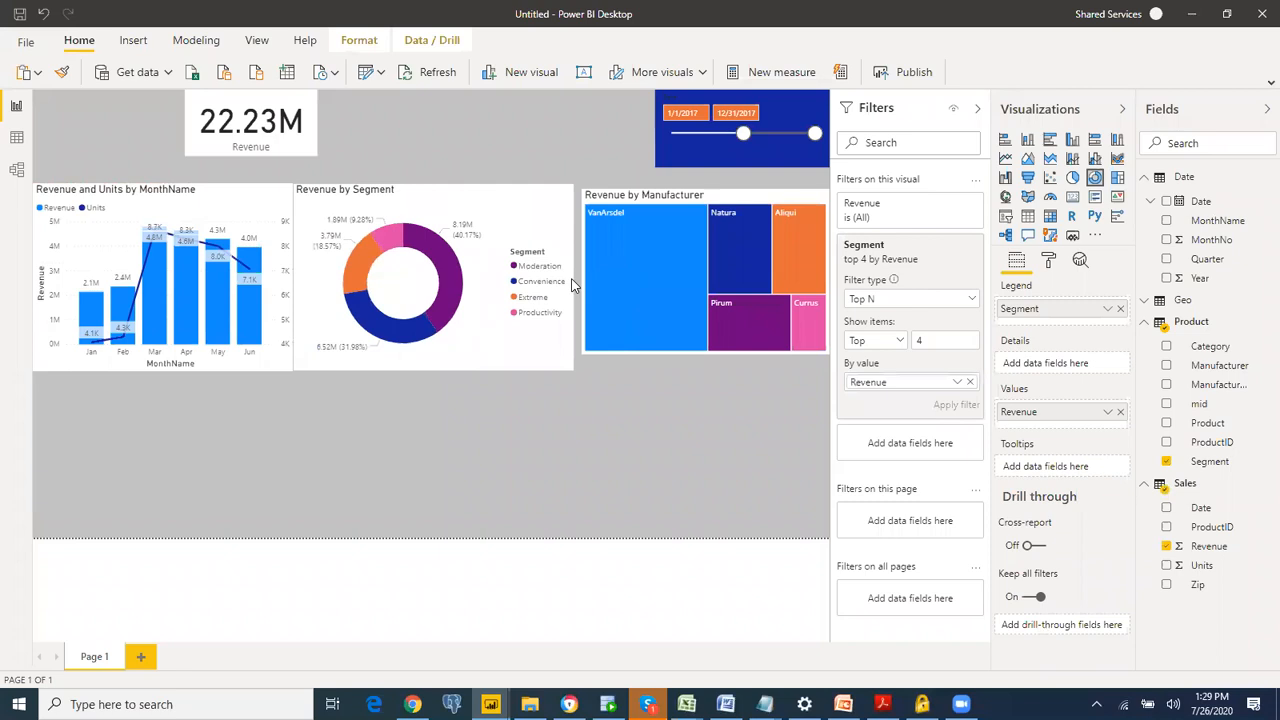
left_click_drag(484, 224, 490, 221)
Step: Align the manufacturer treemap with the donut chart, adjusting its left edge and extending its bottom edge to match the row's height
left_click_drag(642, 198, 645, 197)
left_click_drag(582, 258, 595, 258)
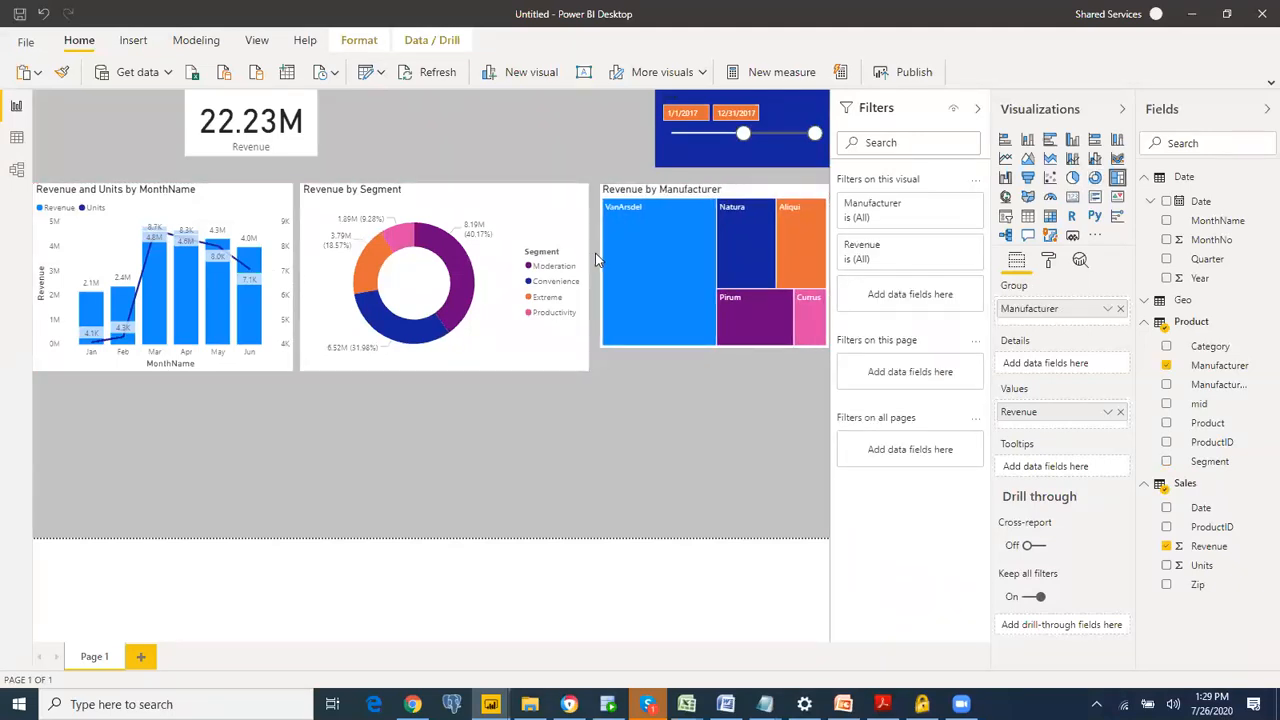
left_click_drag(717, 345, 712, 370)
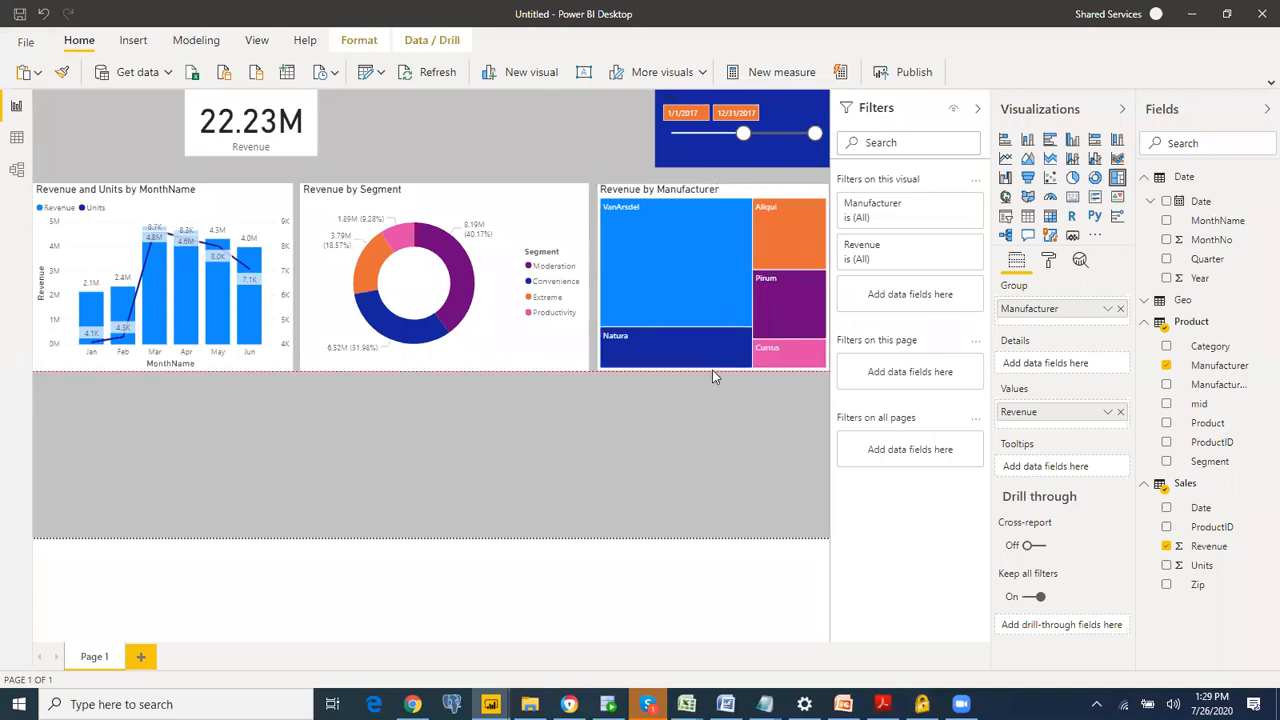
double_click(618, 455)
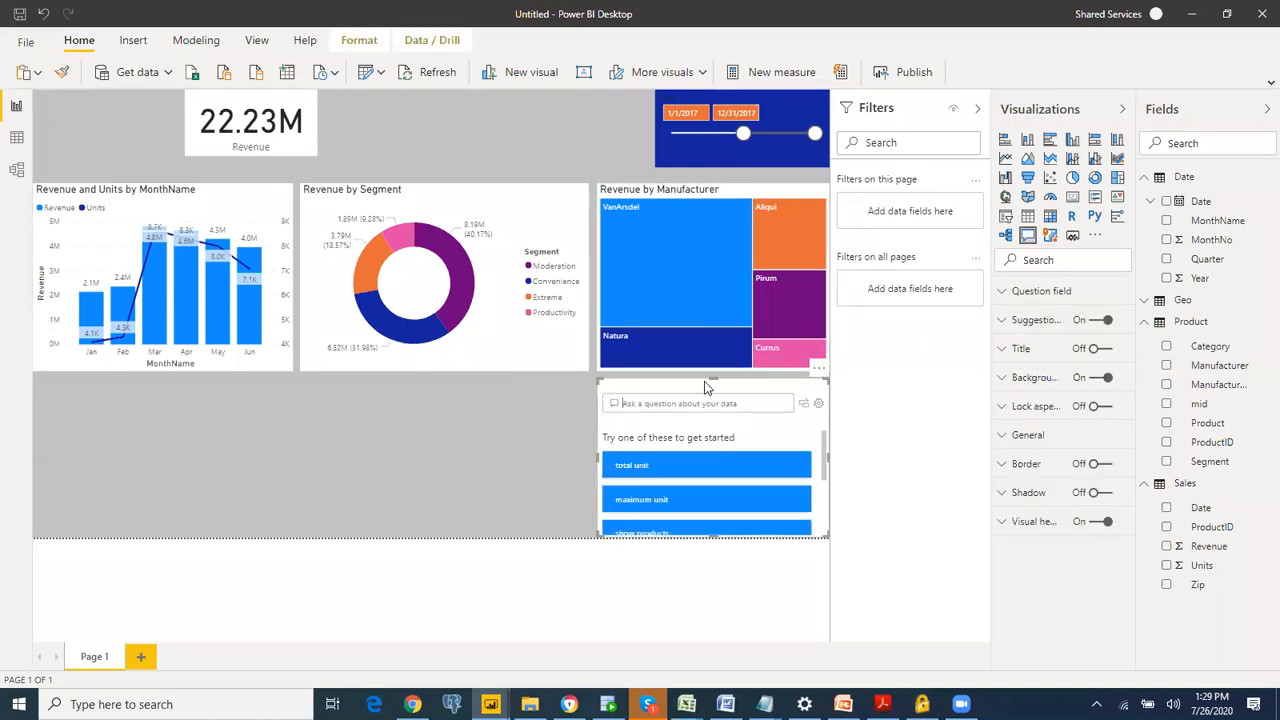
key("Delete")
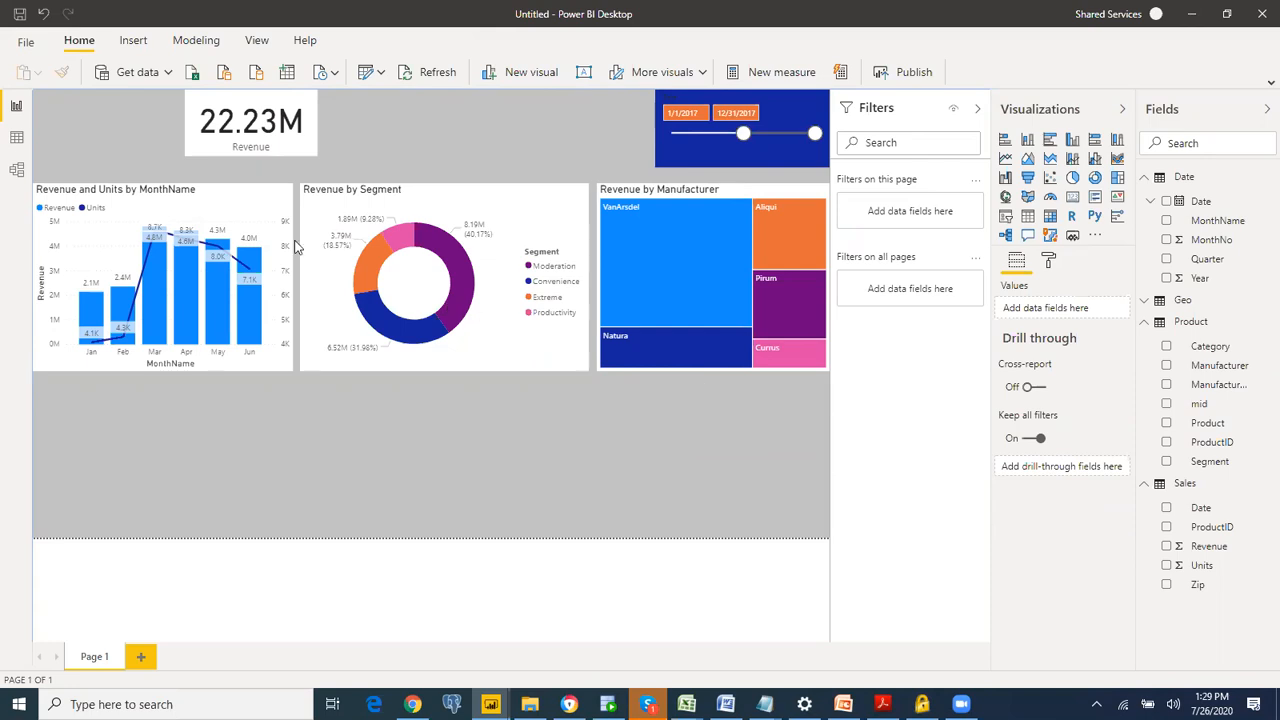
Step: Move the month chart, donut chart and treemap up the page, keeping their top edges aligned
left_click(203, 210)
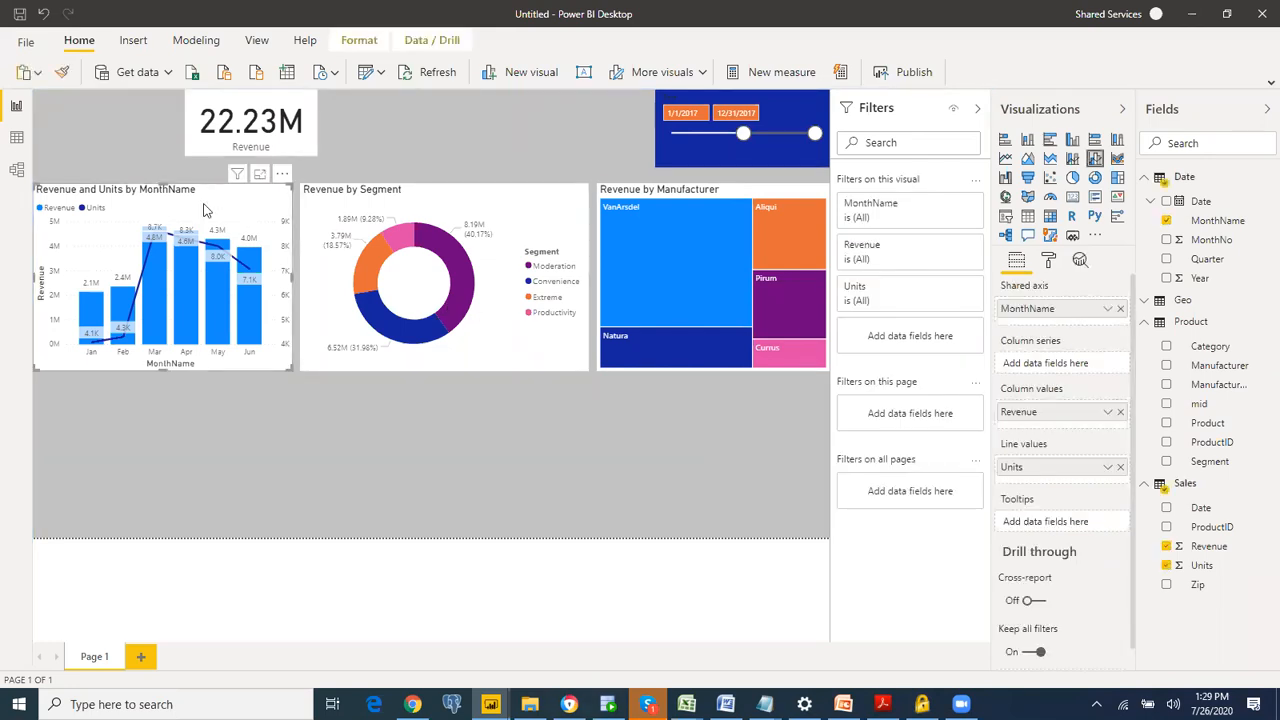
key("Up")
key("Up")
key("Up")
key("Up")
key("Up")
key("Up")
key("Up")
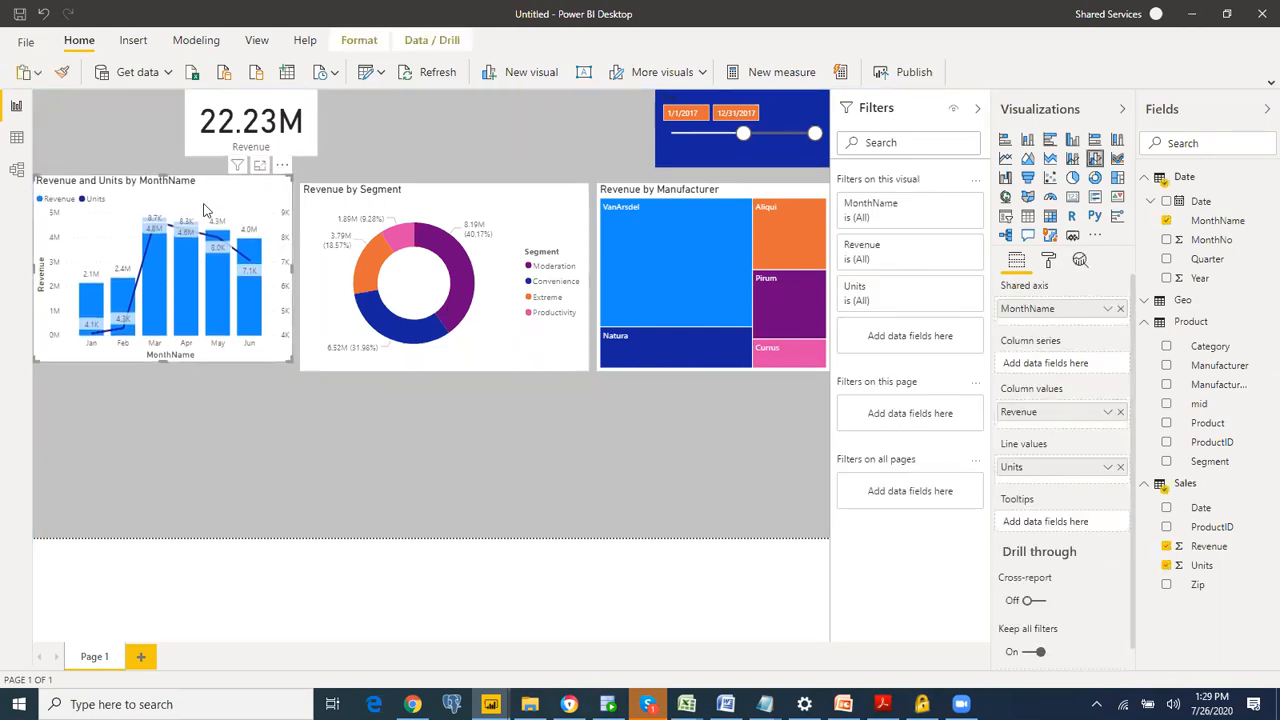
key("Up")
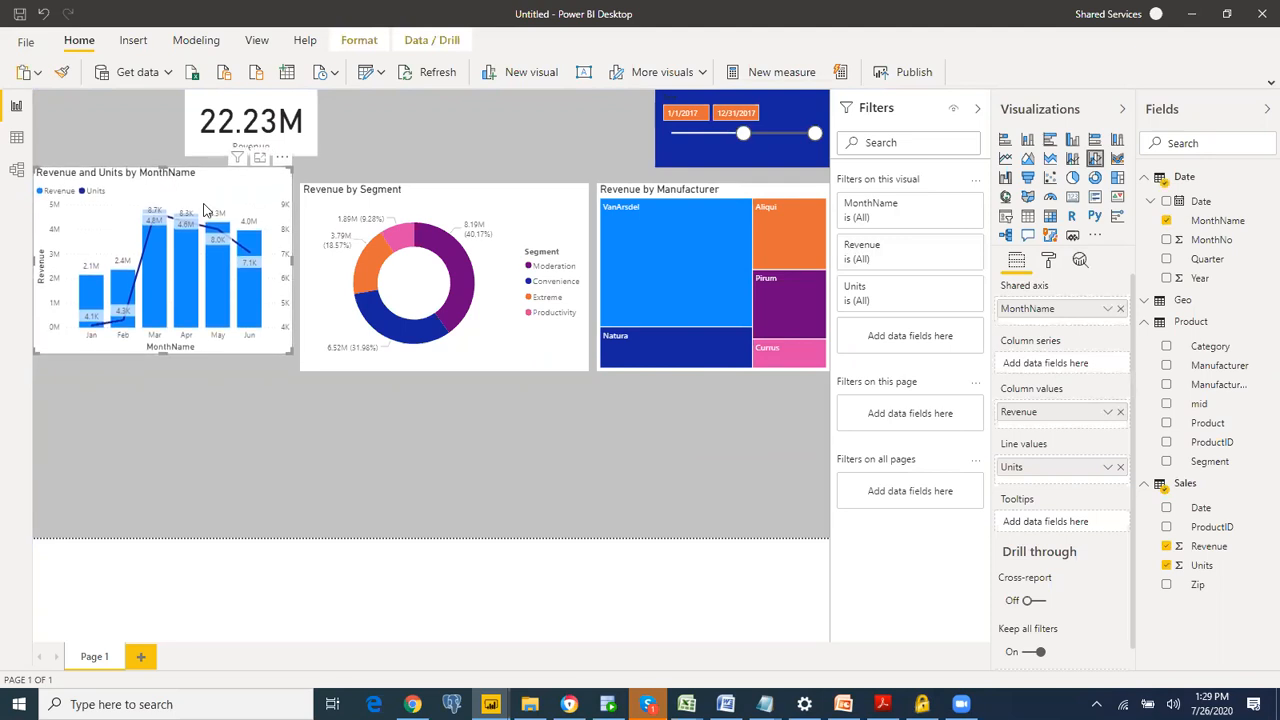
left_click_drag(428, 179, 428, 181)
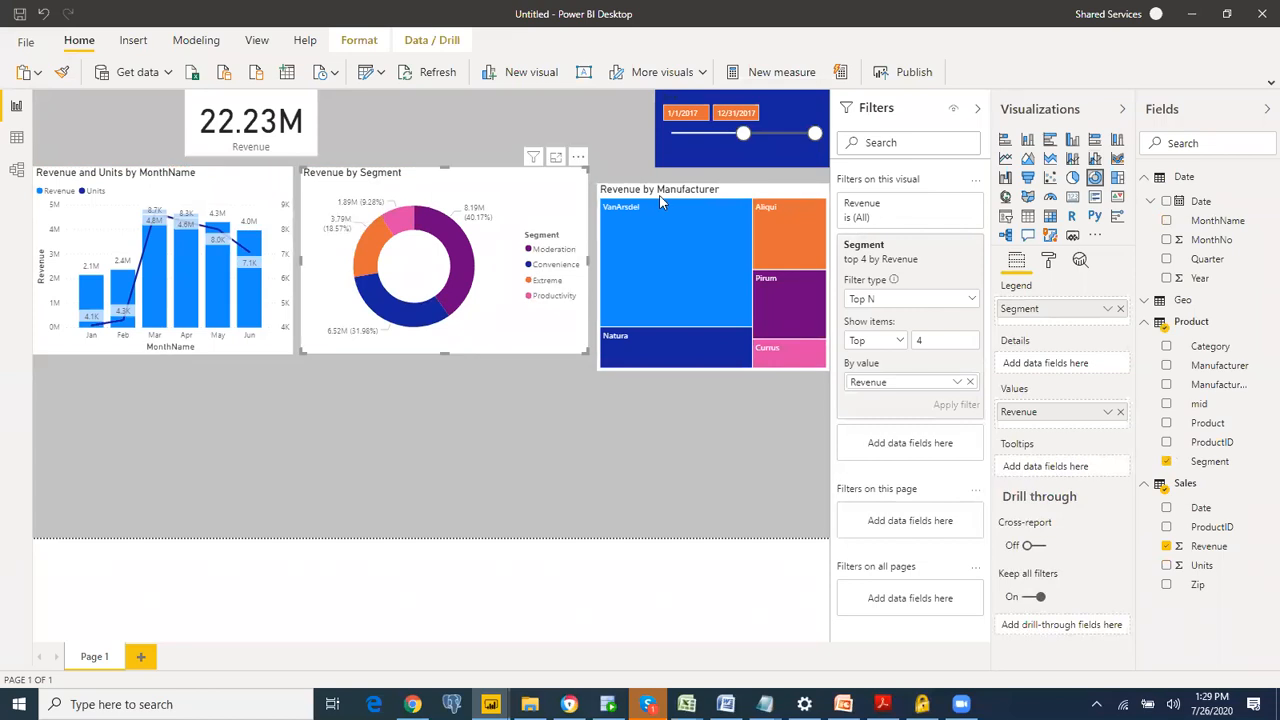
left_click_drag(678, 189, 677, 172)
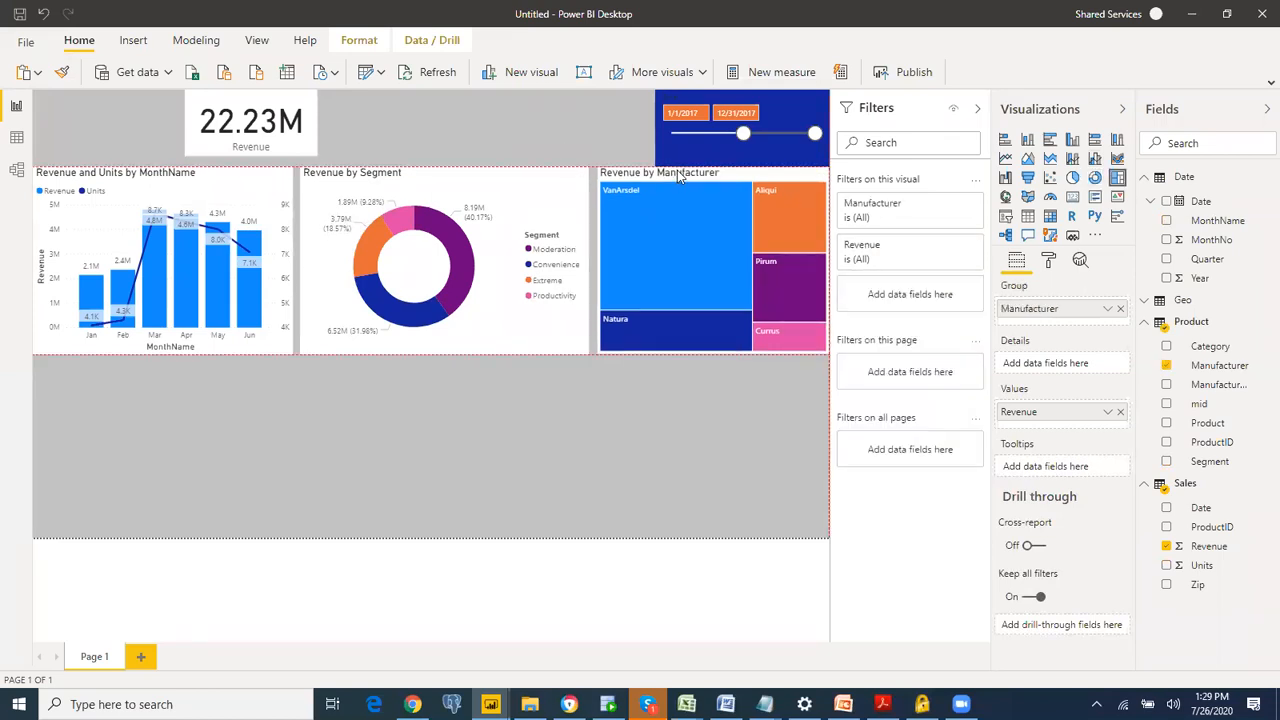
Step: Shorten the date slicer from its bottom edge to leave a gap above the treemap, and deselect it
left_click(734, 155)
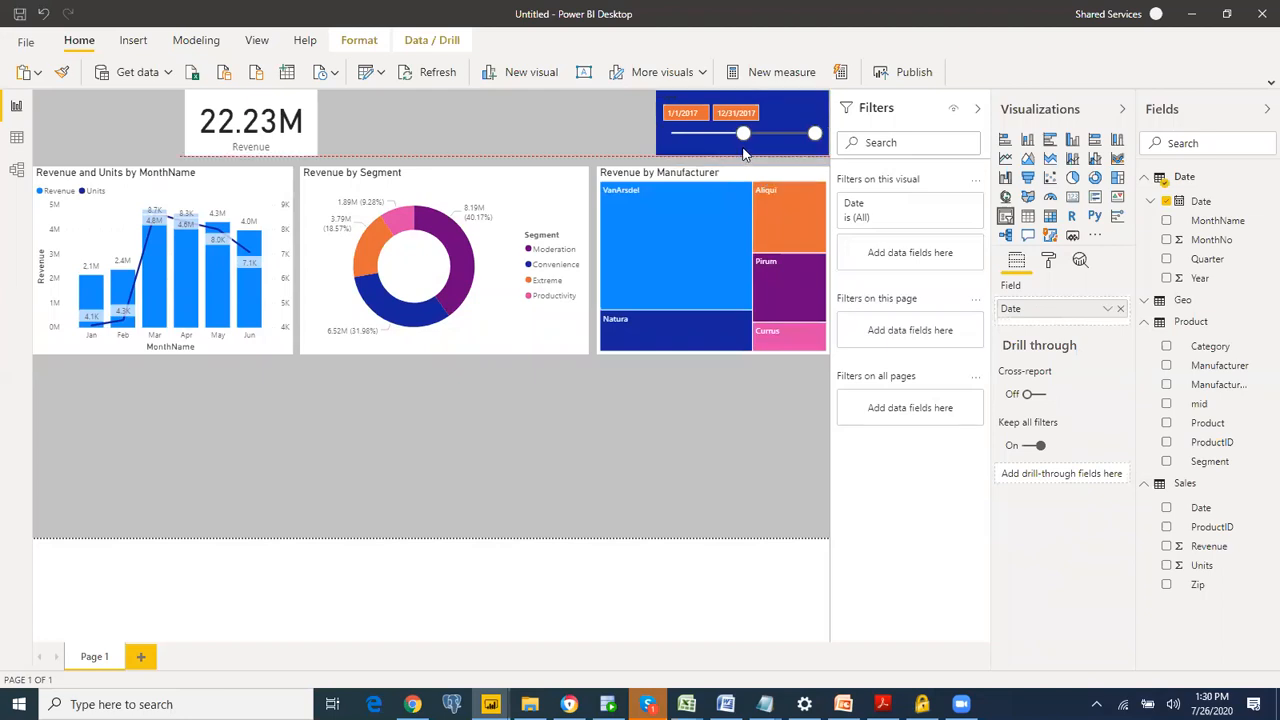
left_click_drag(745, 153, 760, 158)
left_click(509, 470)
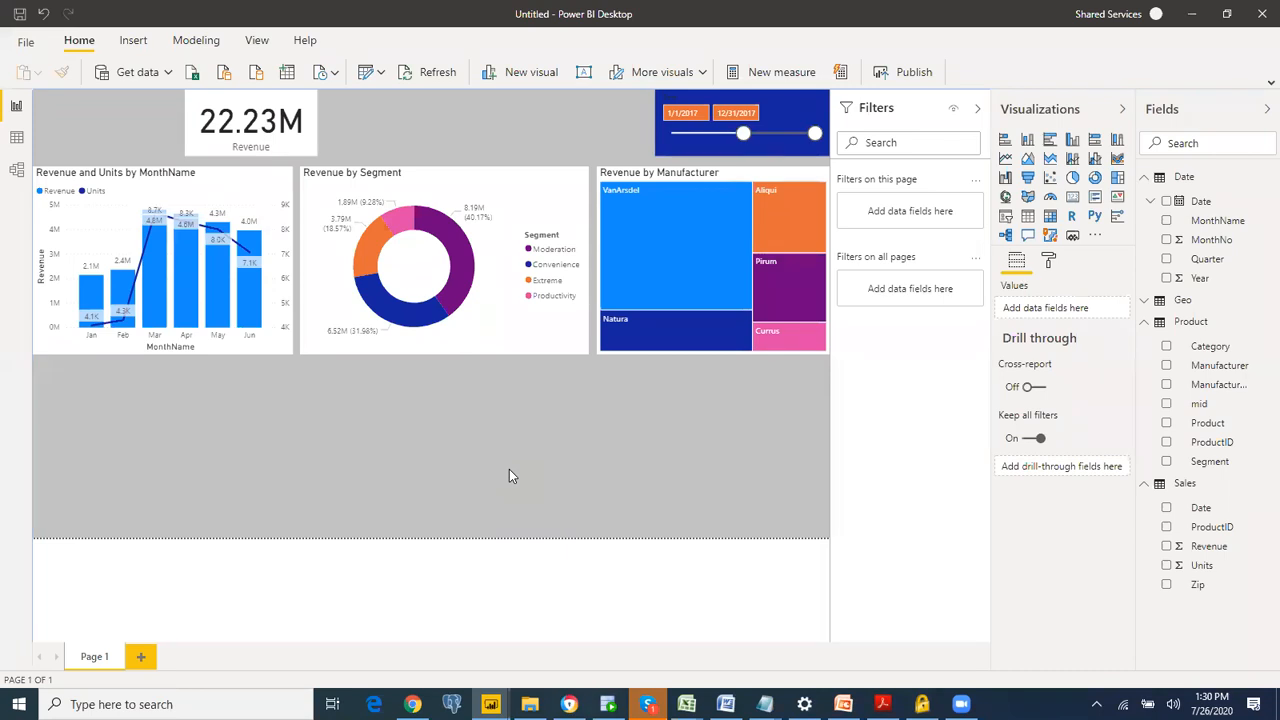
Step: Create a map of Revenue by Country from the Geo and Sales table fields
left_click(1146, 301)
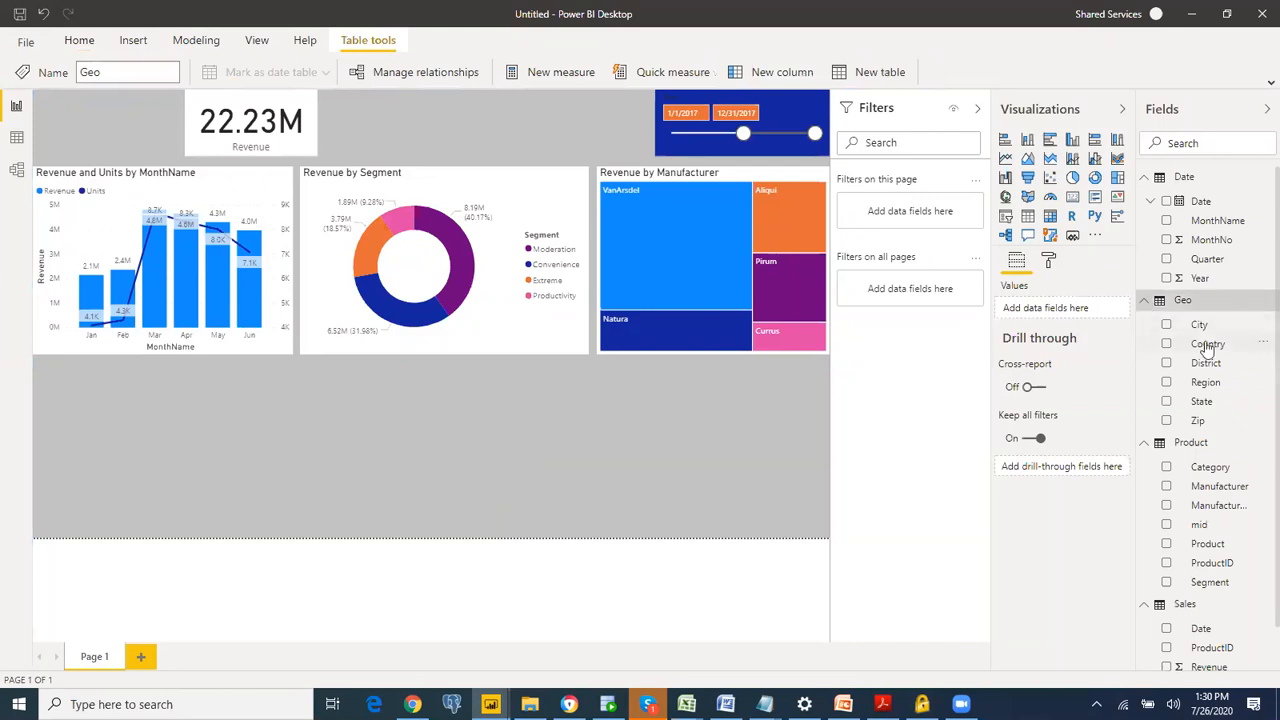
left_click(1166, 344)
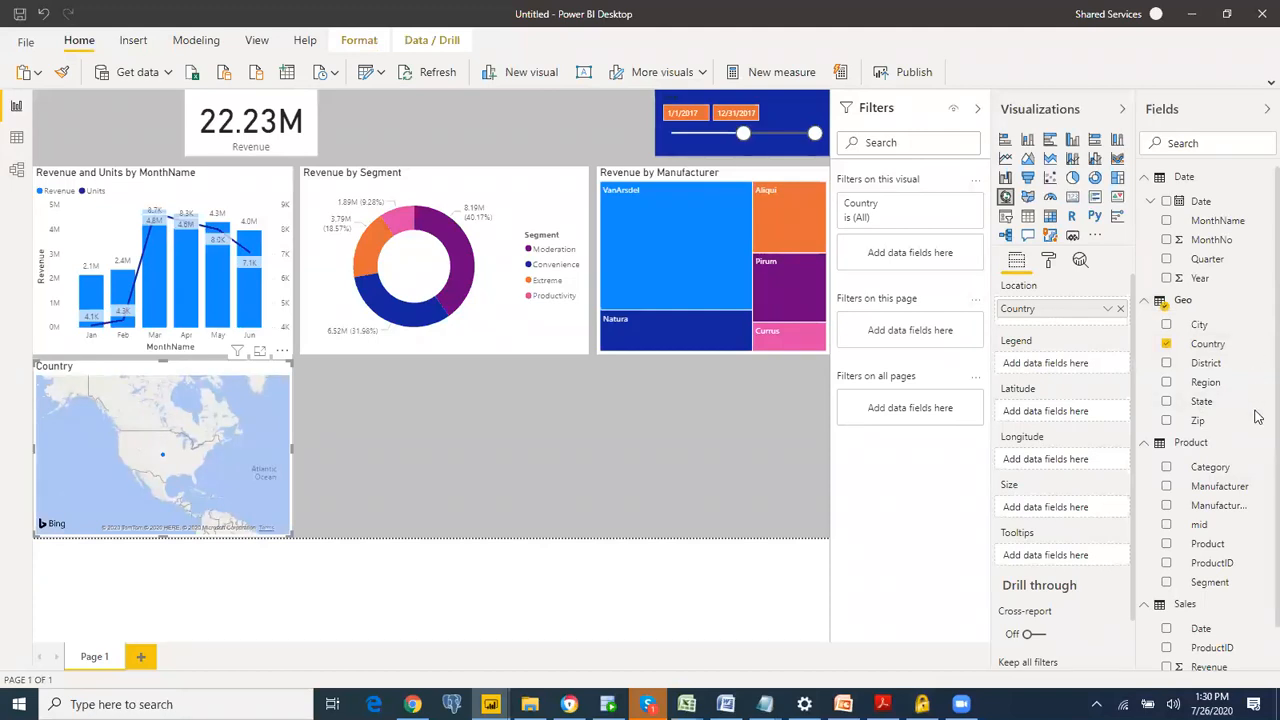
scroll(1257, 440, "down", 1)
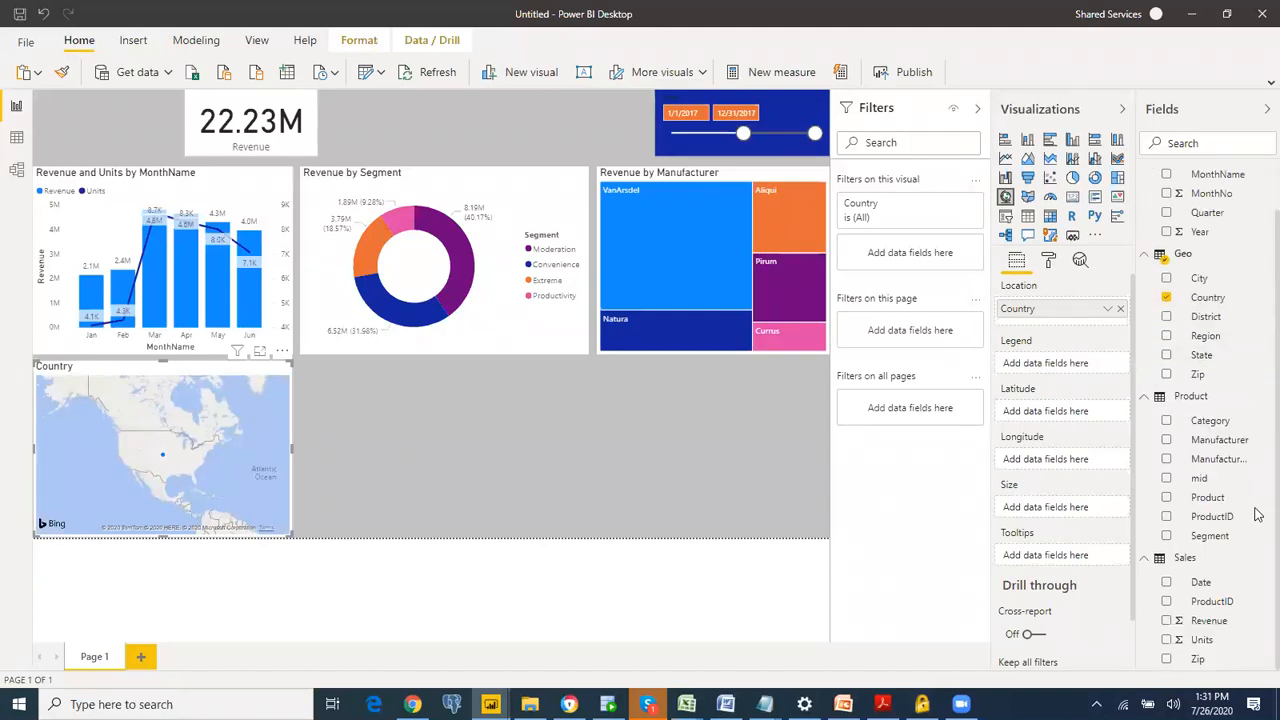
left_click(1167, 621)
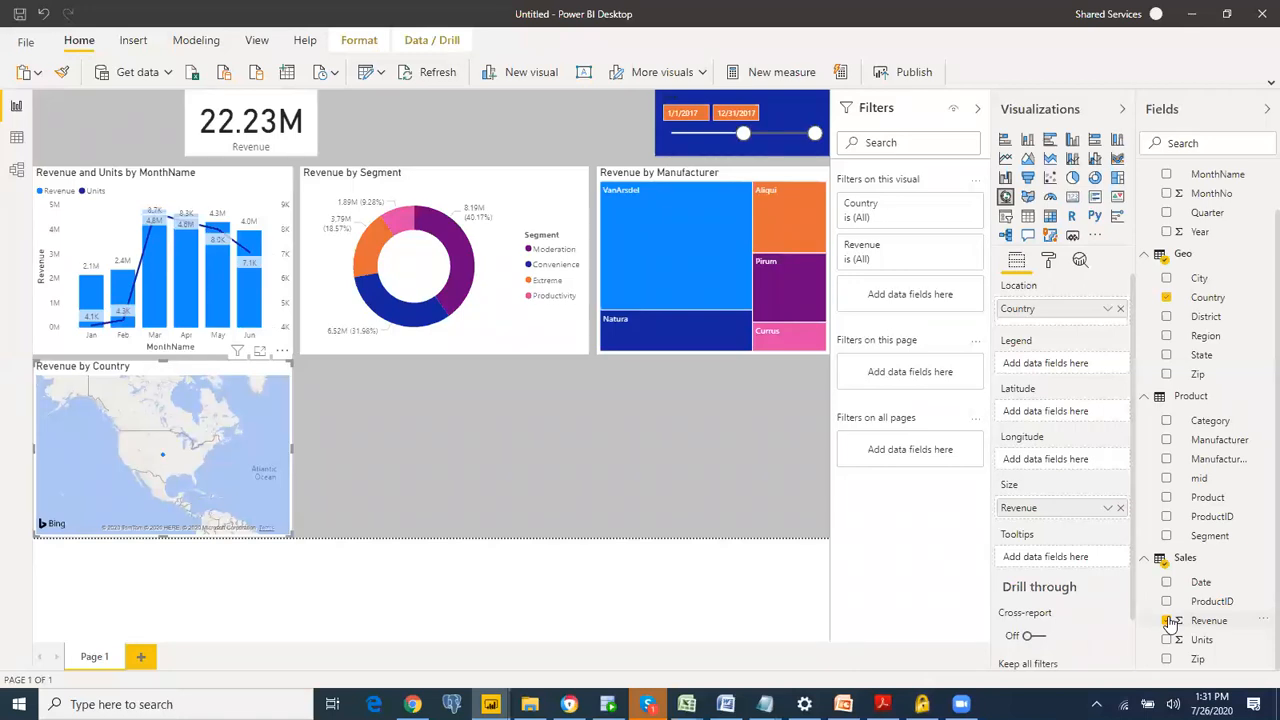
Step: Replace the Country field with State in the new revenue map
left_click(1168, 621)
left_click(1167, 356)
left_click(1168, 300)
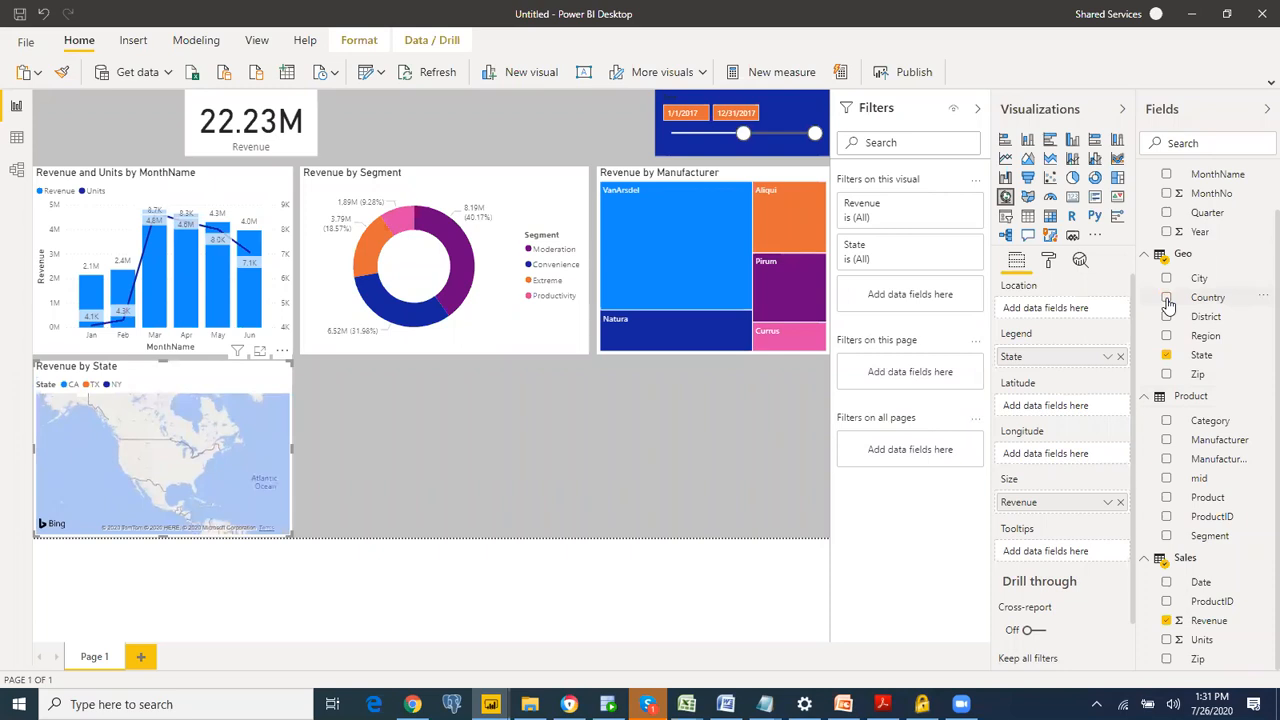
Step: Switch to Adobe Acrobat Reader, read the State map instructions on page 18 of DIAH.pdf, and return to Power BI Desktop
key("alt+Tab")
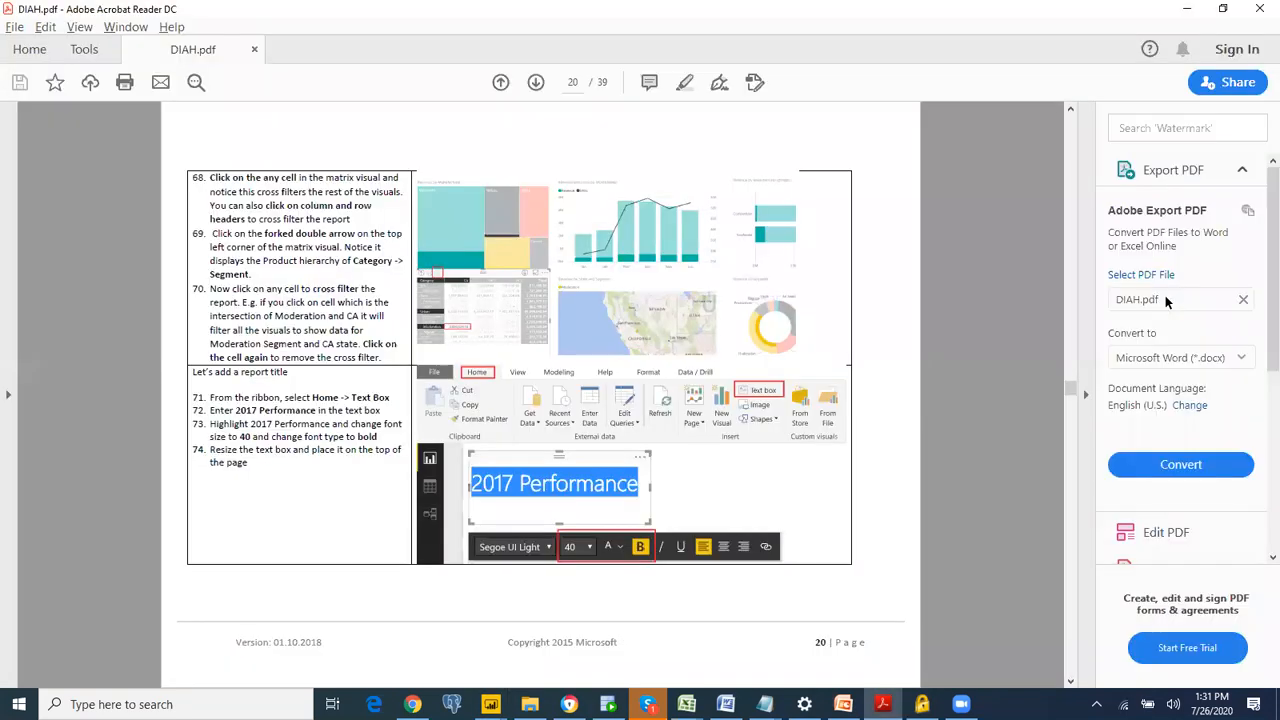
key("Right")
key("Right")
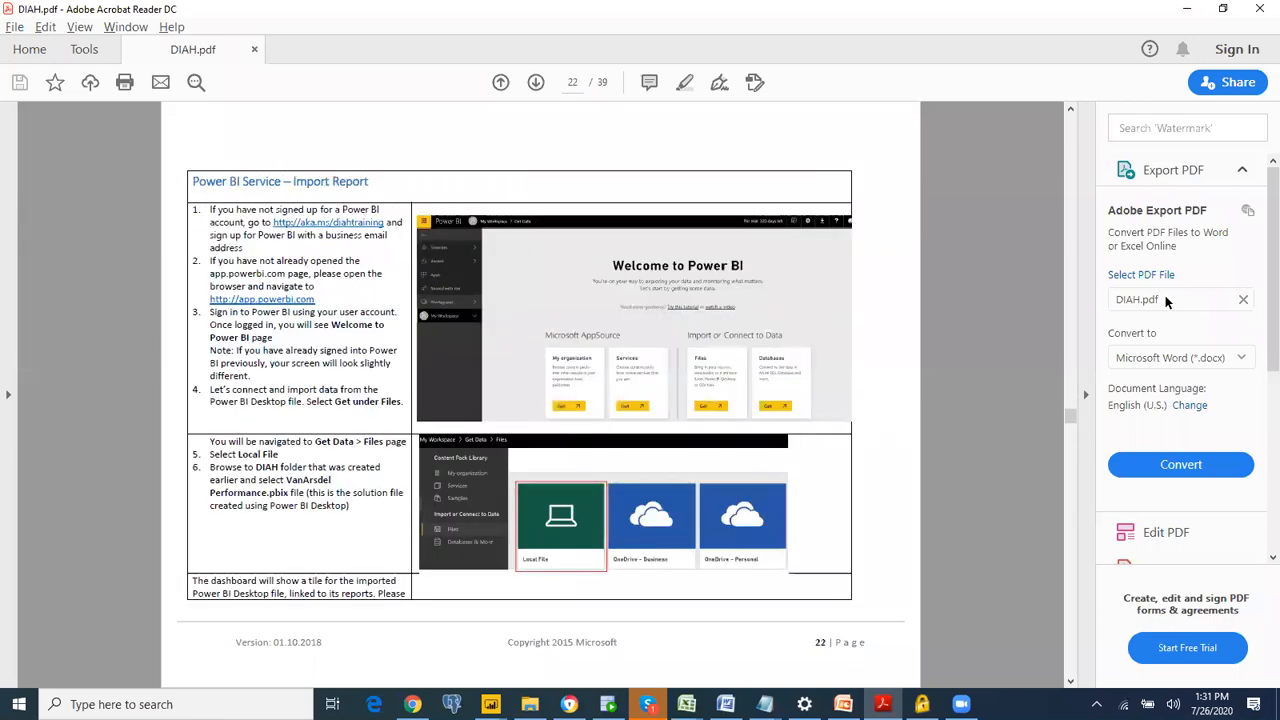
key("Left")
key("Left")
key("Left")
key("Left")
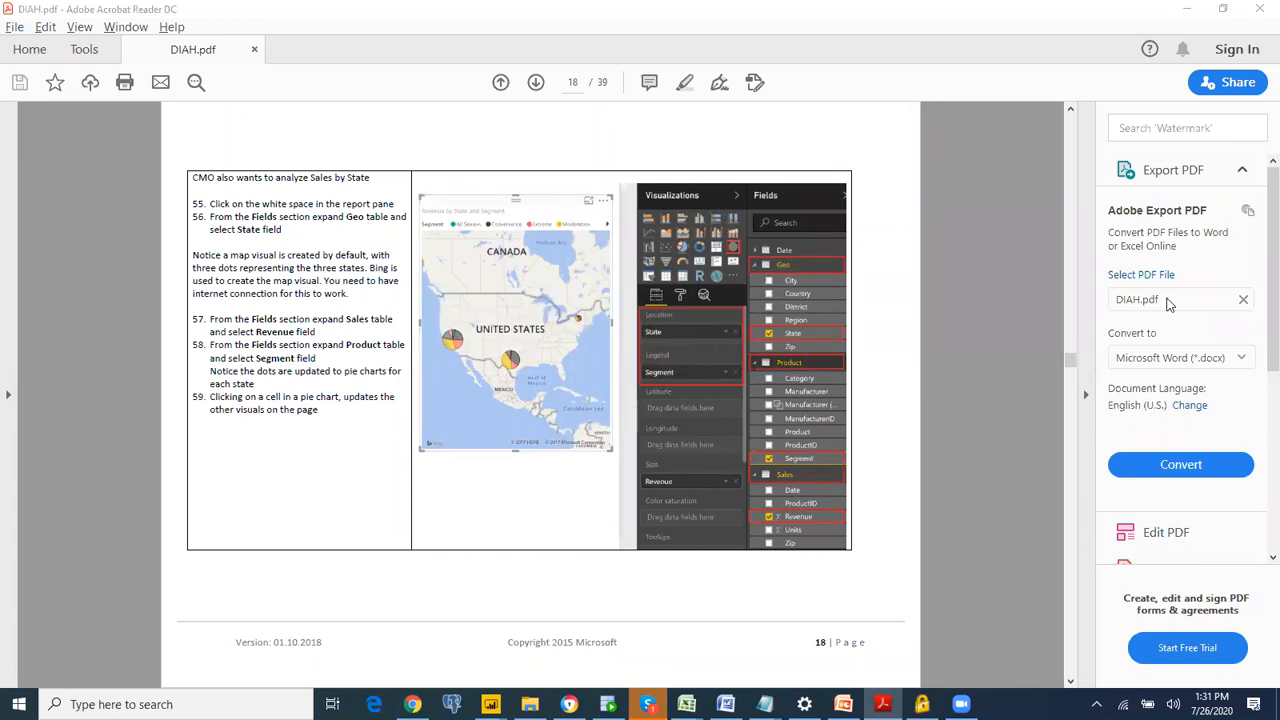
key("alt+Tab")
key("alt+Tab")
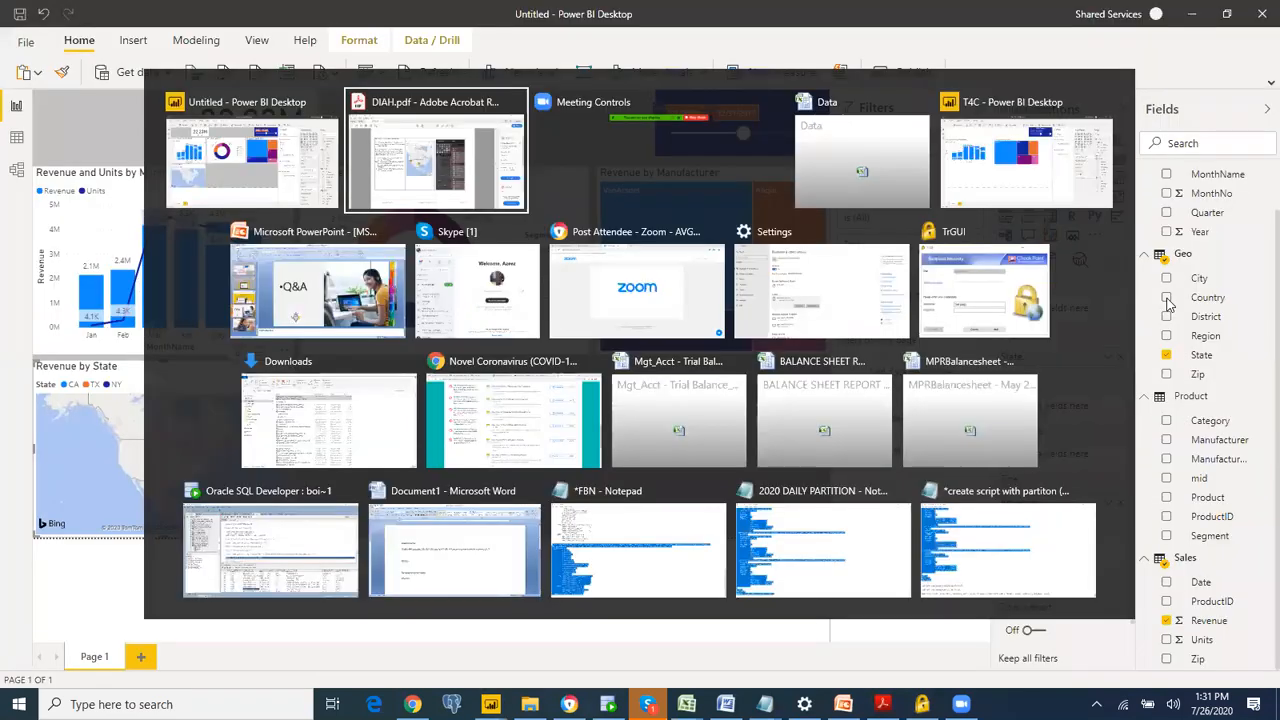
key("alt+Tab")
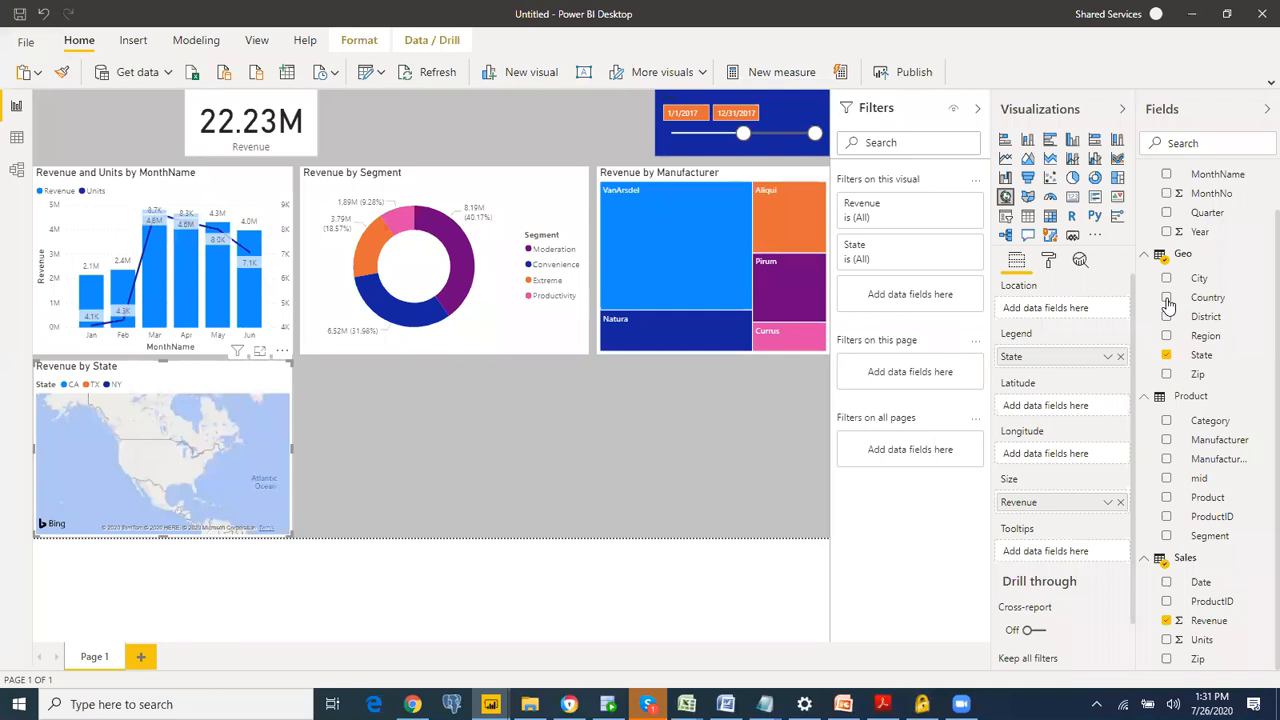
key("alt+Tab")
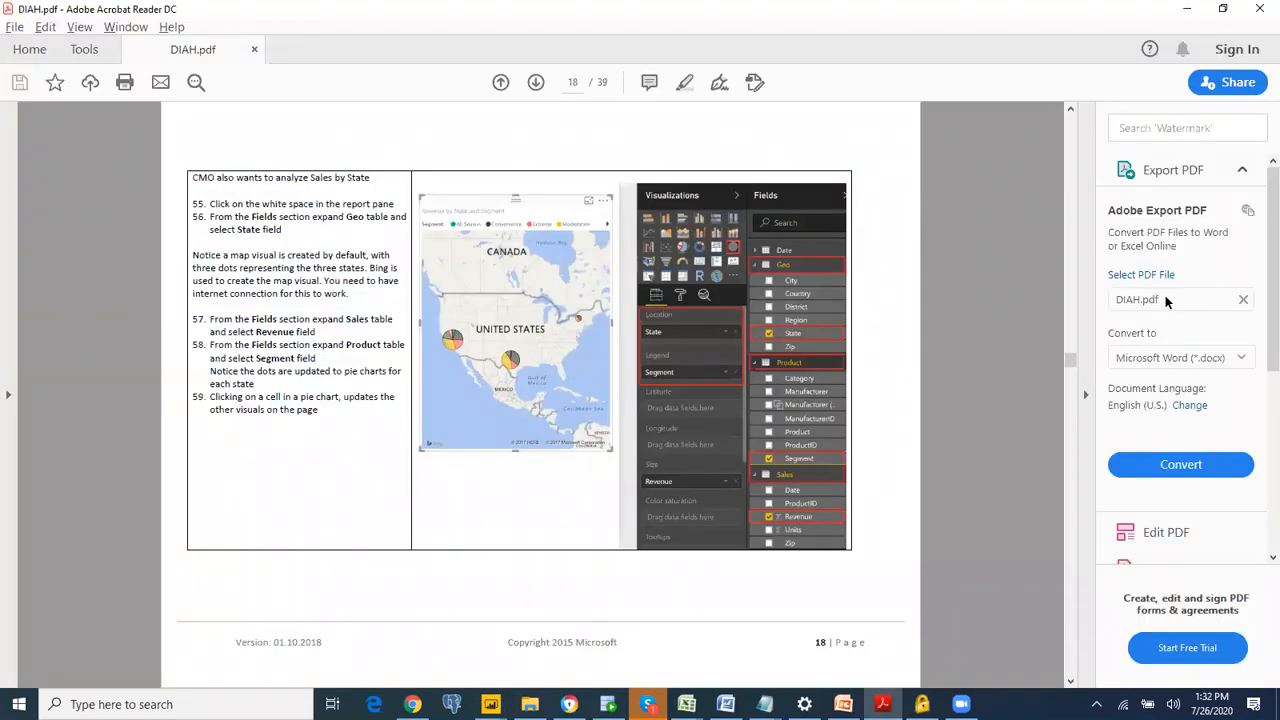
key("alt+Tab")
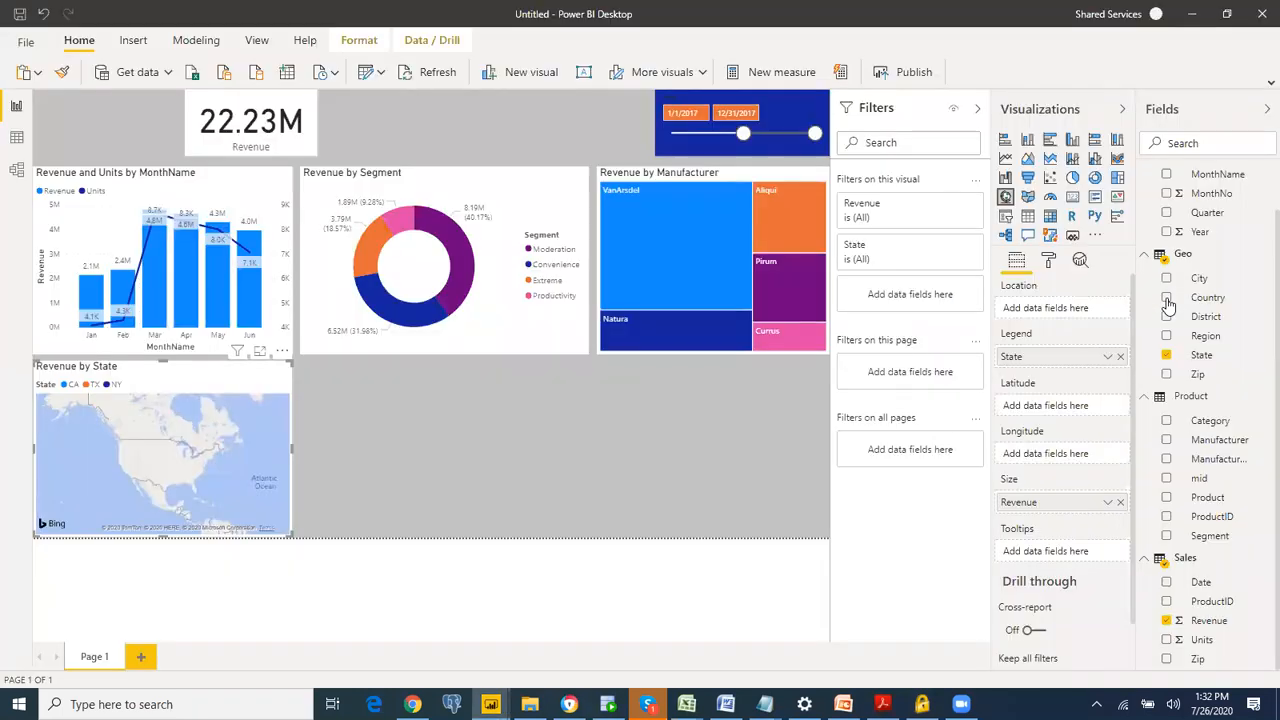
Step: Enlarge the State map upward and sideways over the month and donut charts to look for the state data points
left_click_drag(170, 444, 0, 428)
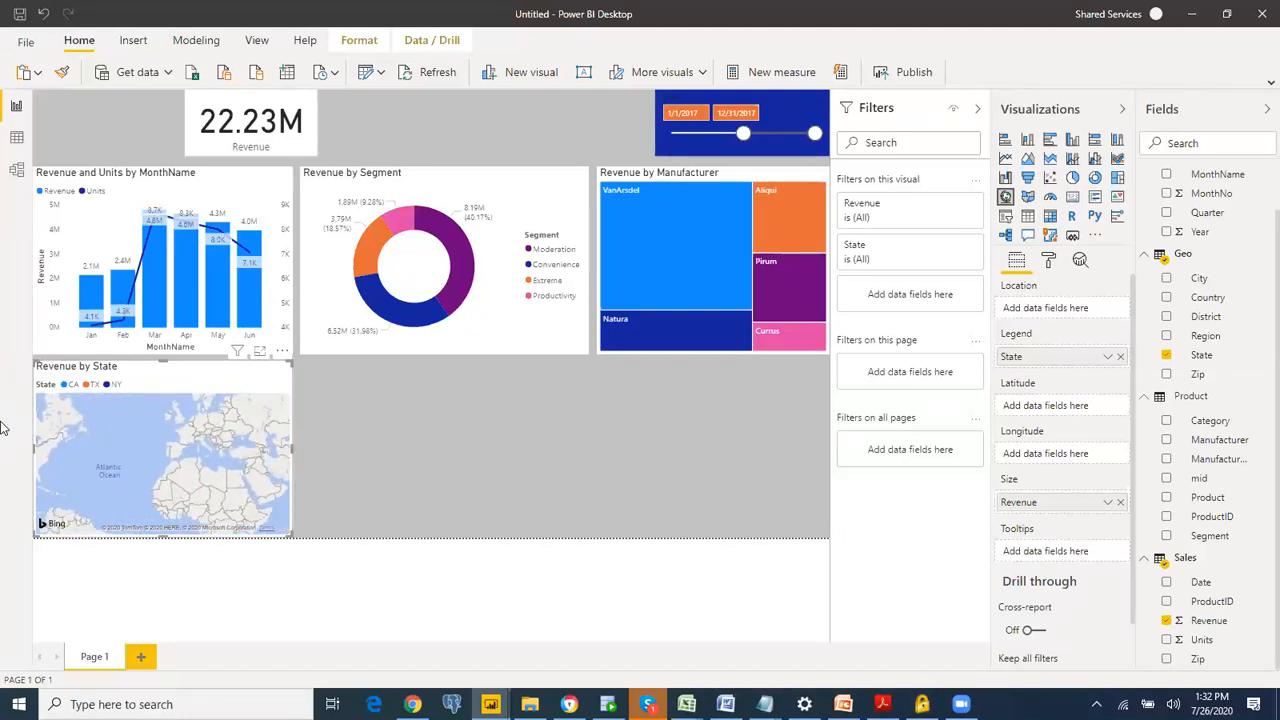
left_click_drag(205, 444, 278, 498)
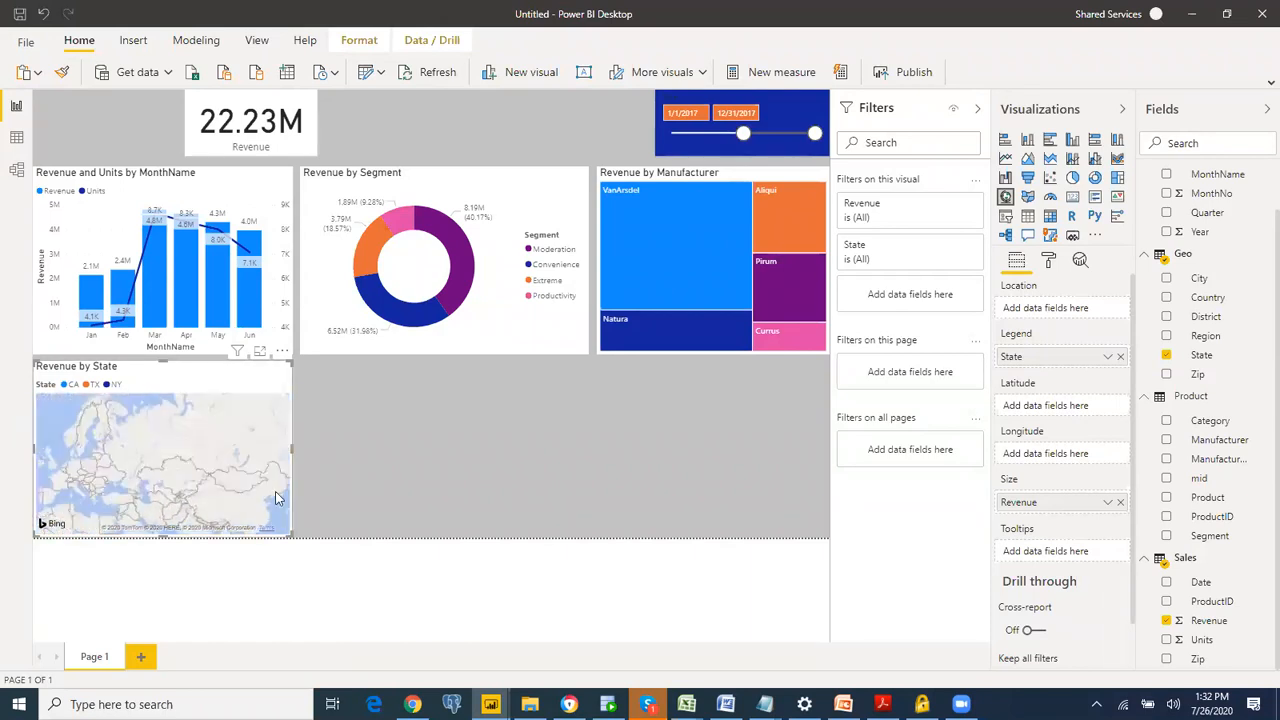
left_click_drag(290, 362, 593, 156)
left_click_drag(418, 402, 658, 453)
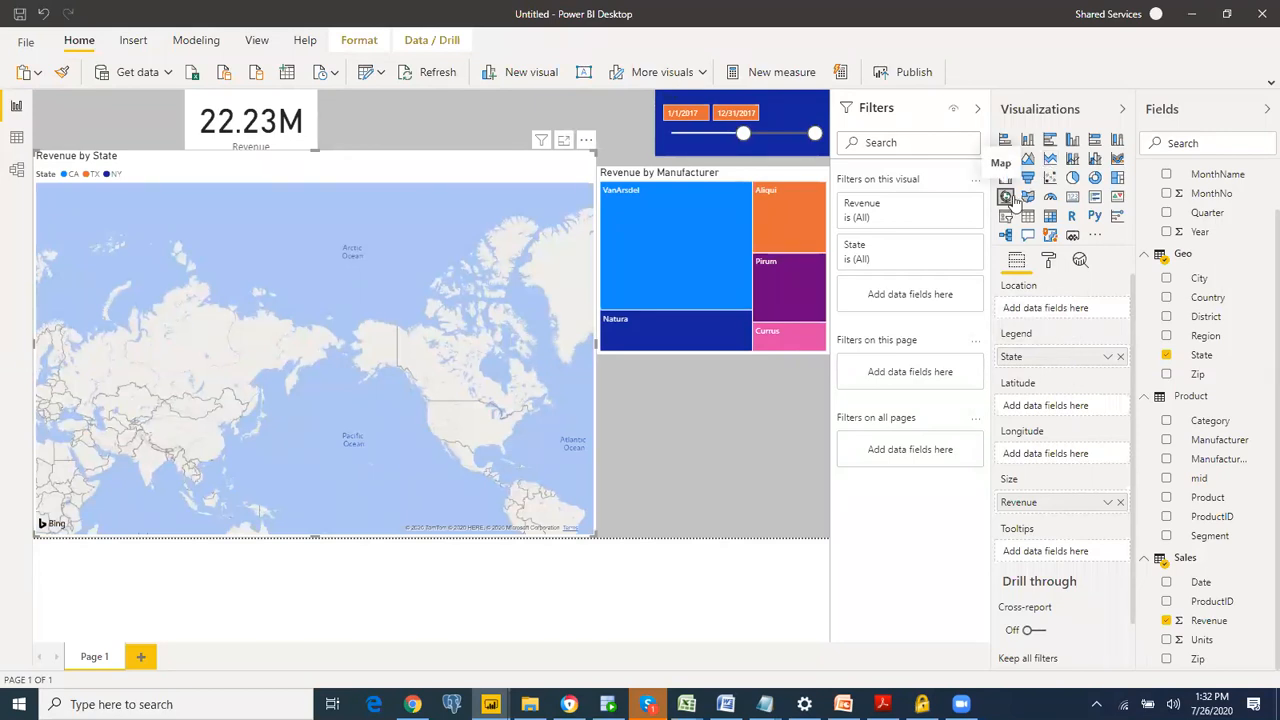
Step: Check the map setup in DIAH.pdf again and move the State field from the map's Legend to its Location
key("alt+Tab")
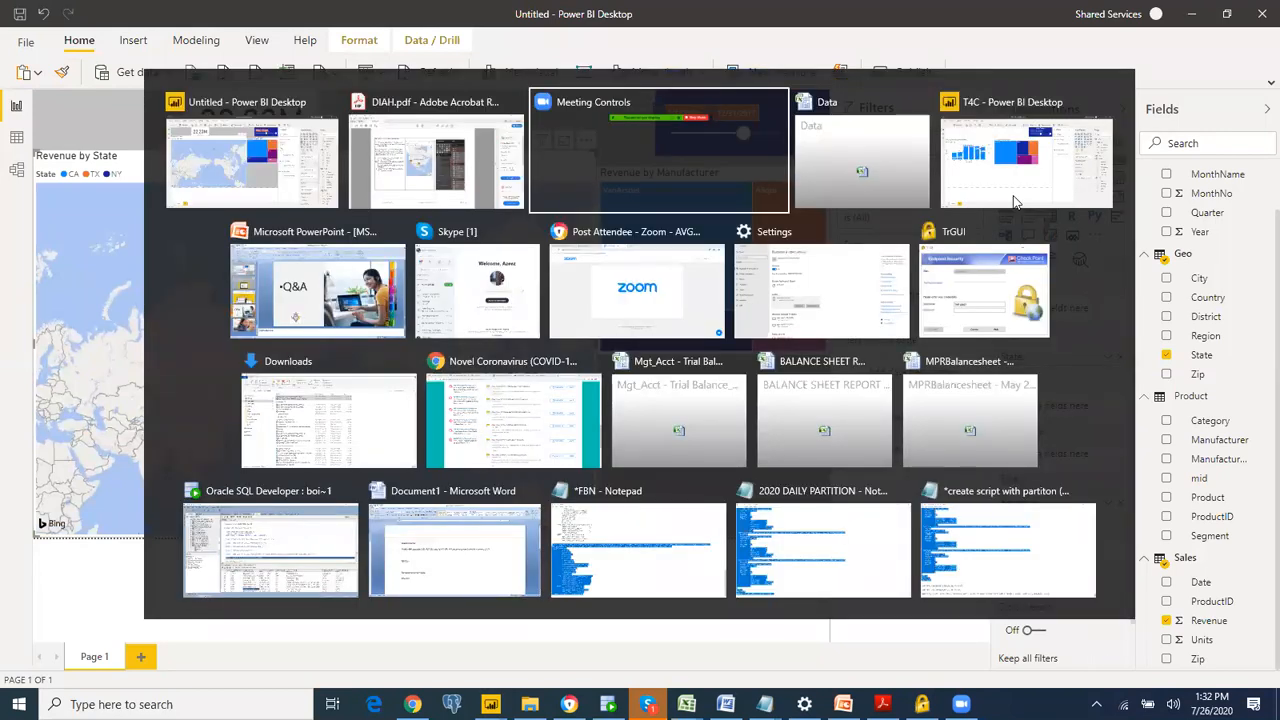
key("alt+Tab")
key("Tab")
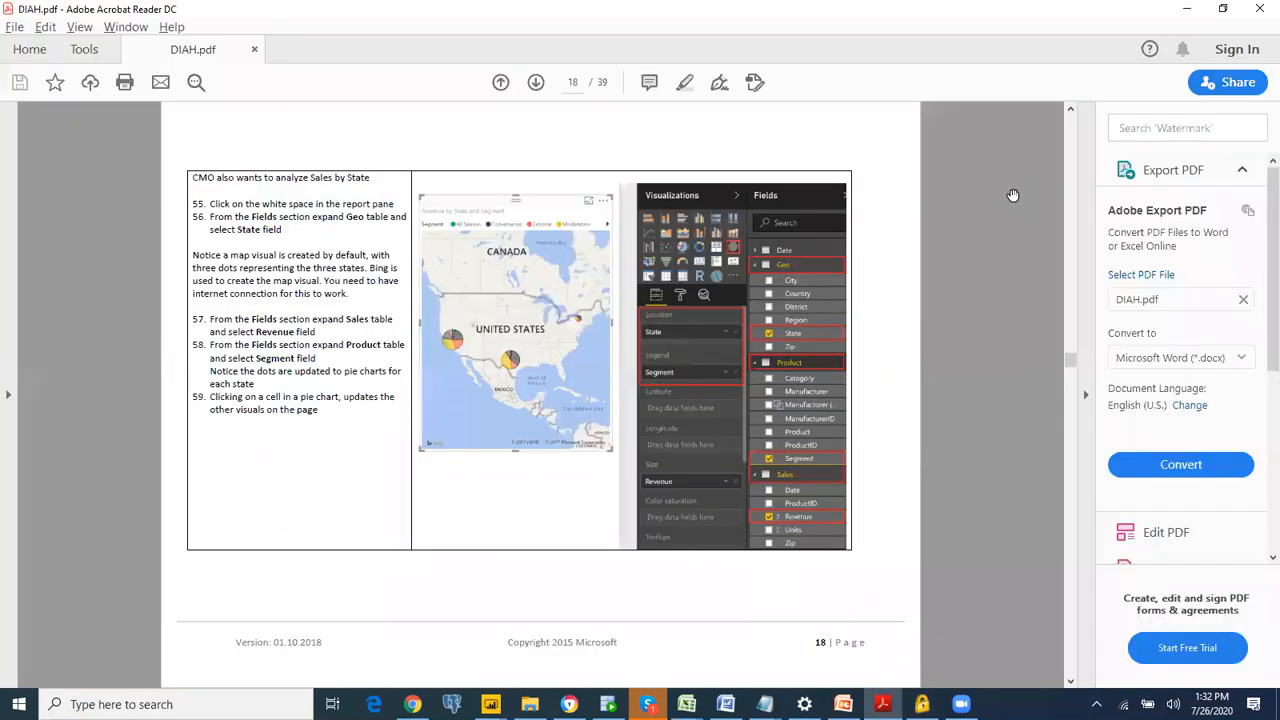
key("alt+Tab")
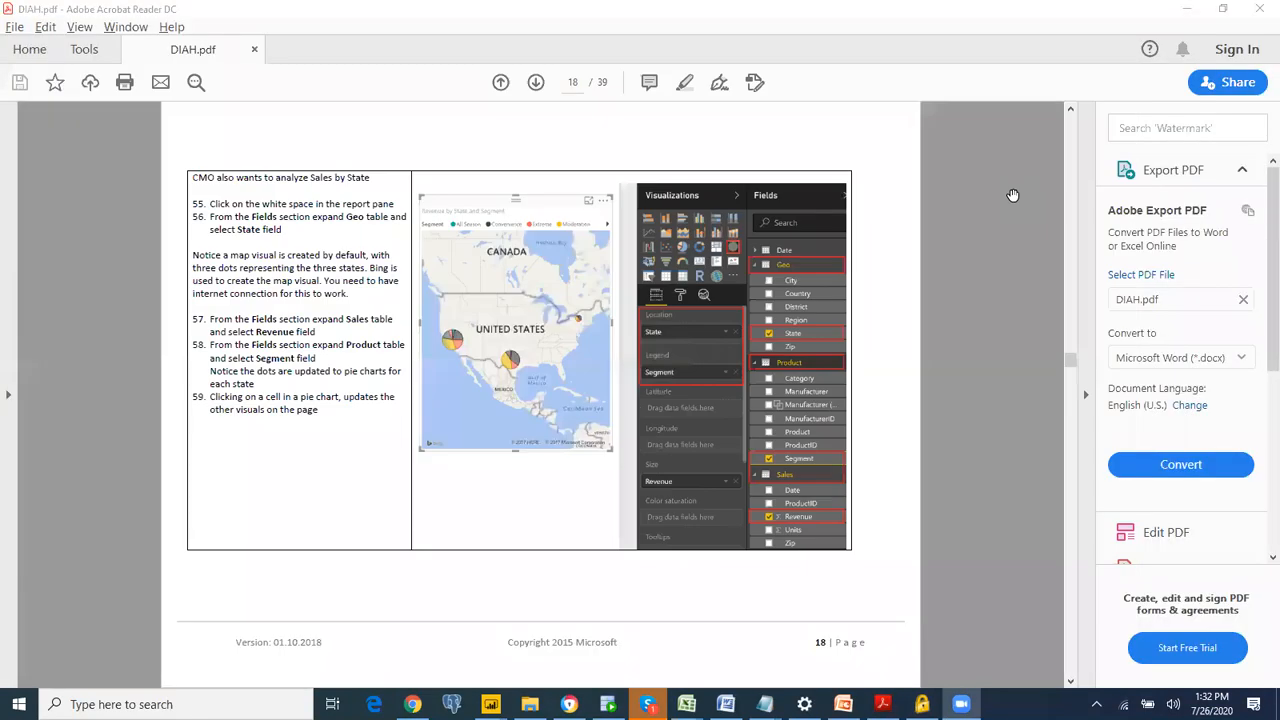
key("alt+Tab")
key("Tab")
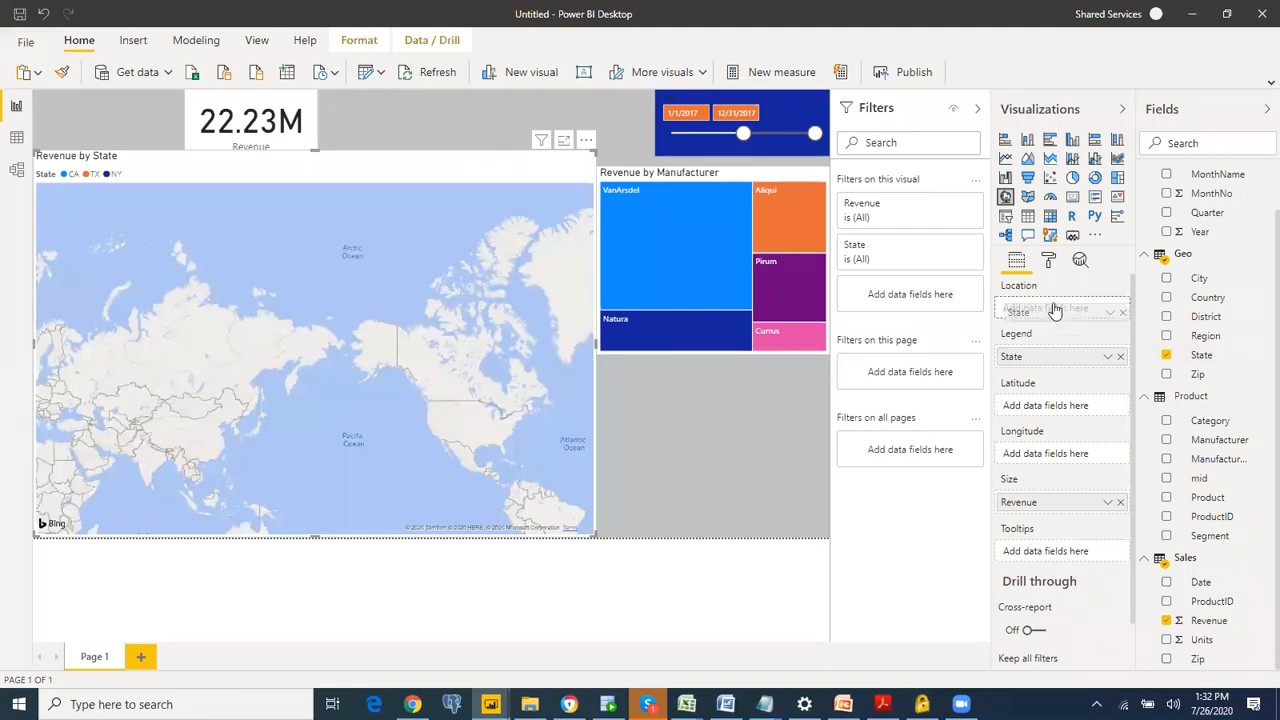
left_click_drag(1054, 310, 1052, 309)
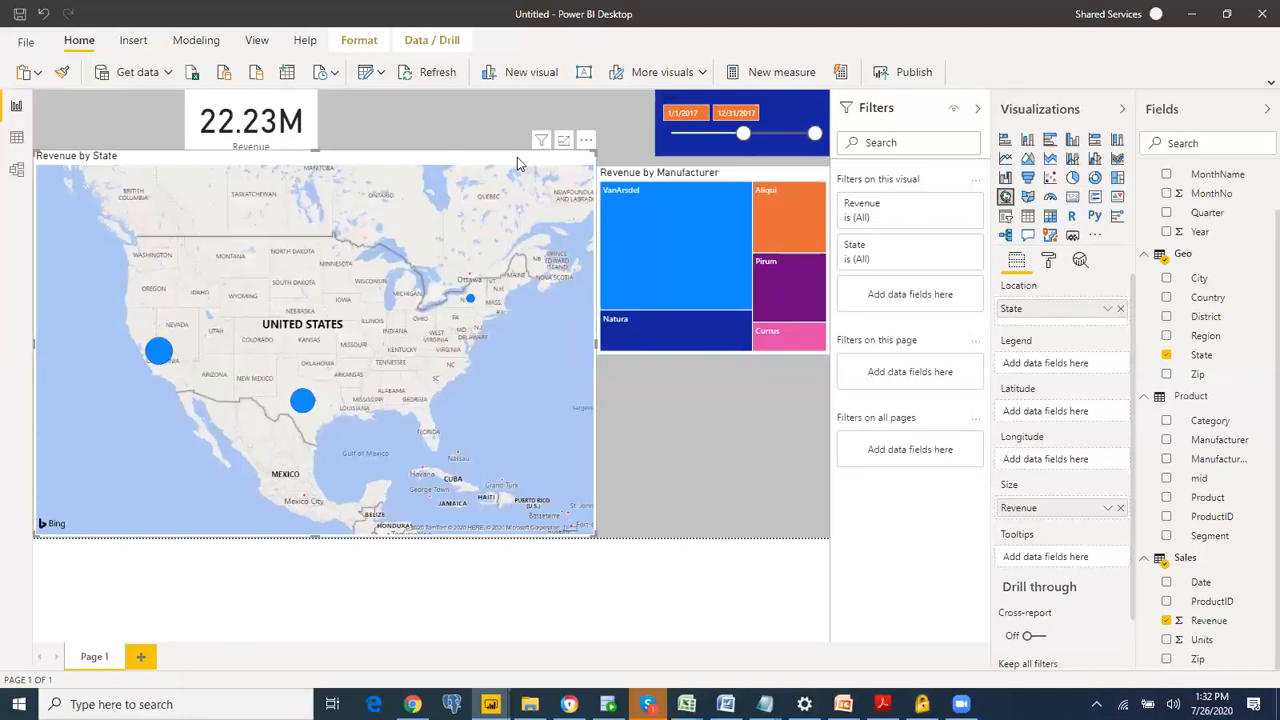
Step: Delete the enlarged map and create a new map of Revenue by State in the empty area below the month chart
key("Delete")
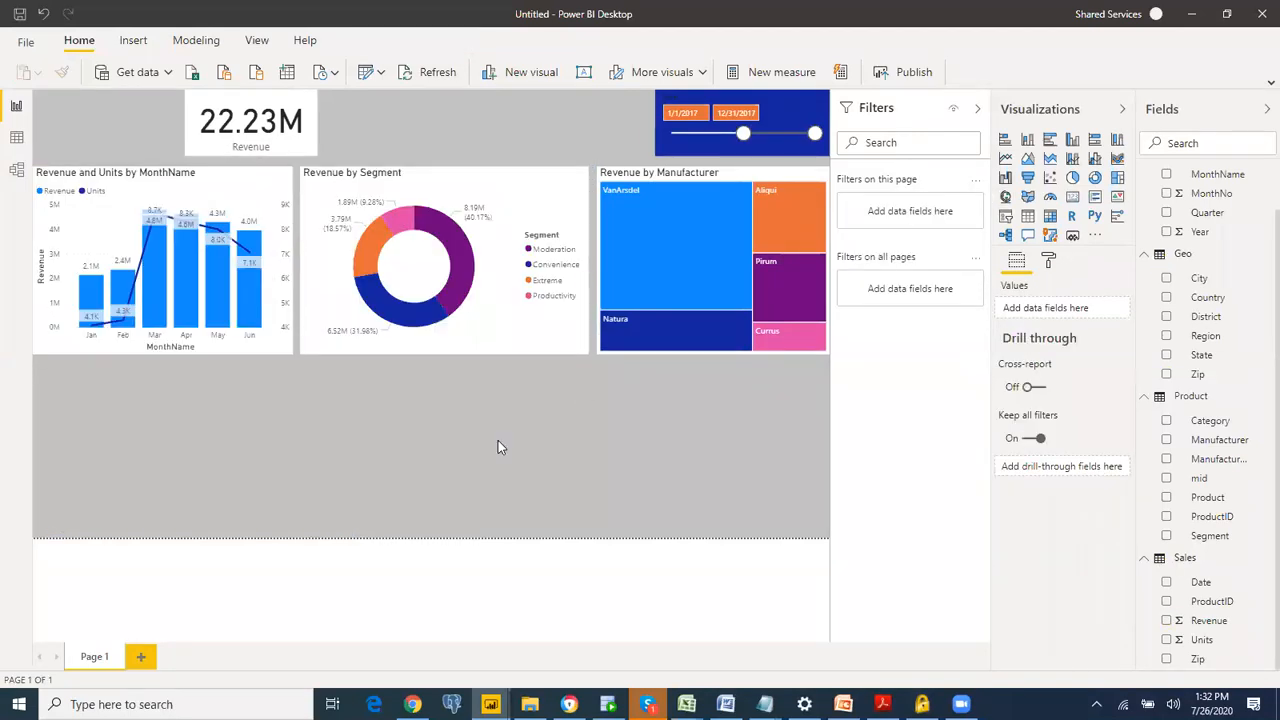
left_click(1167, 356)
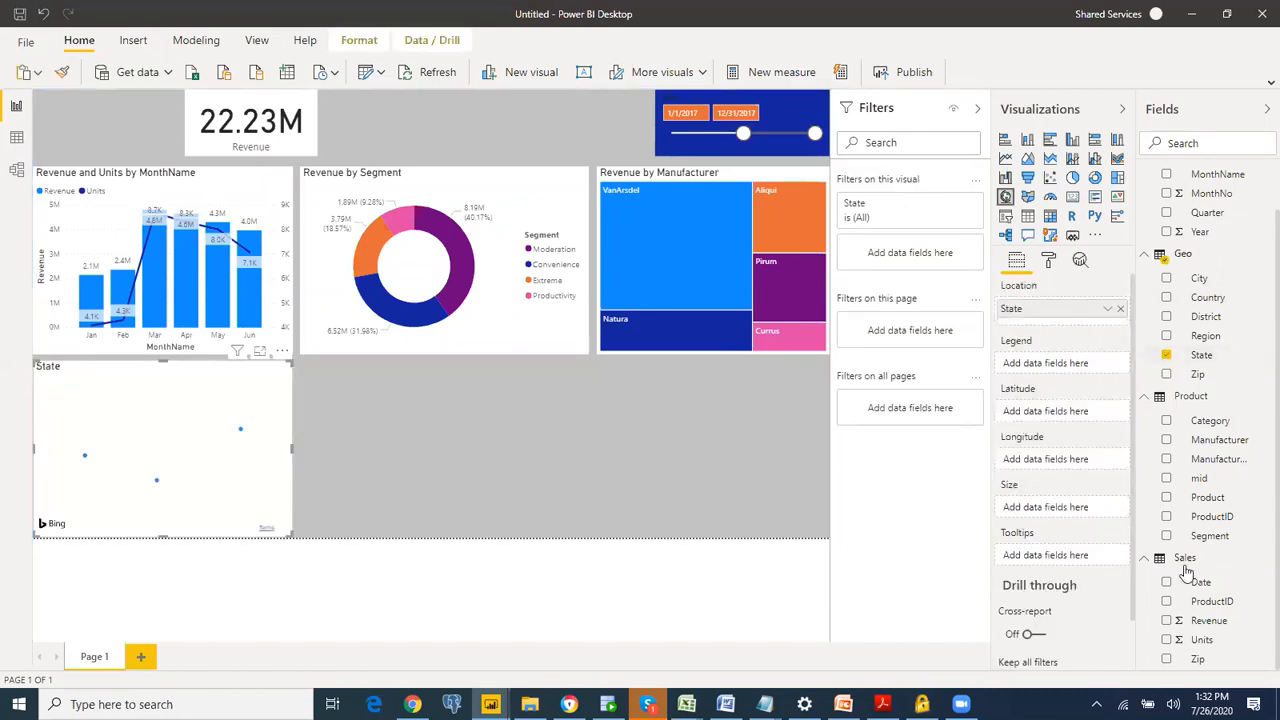
left_click(1167, 621)
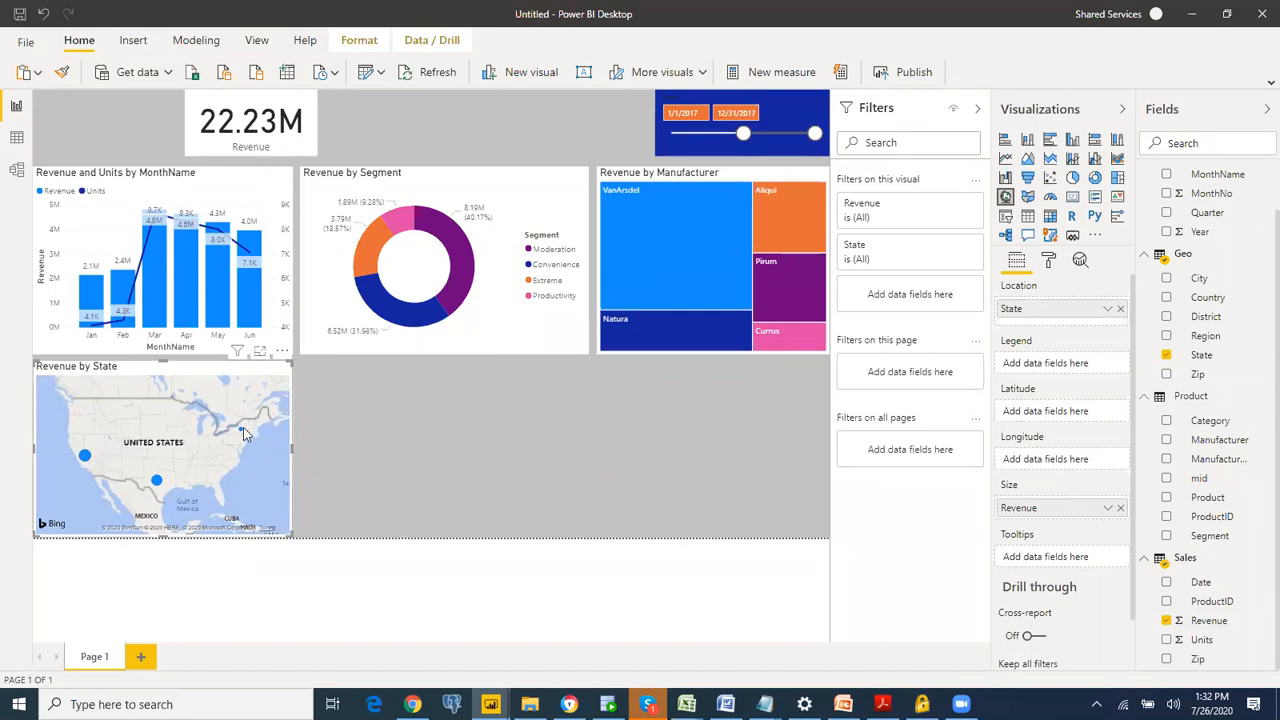
mouse_move(241, 434)
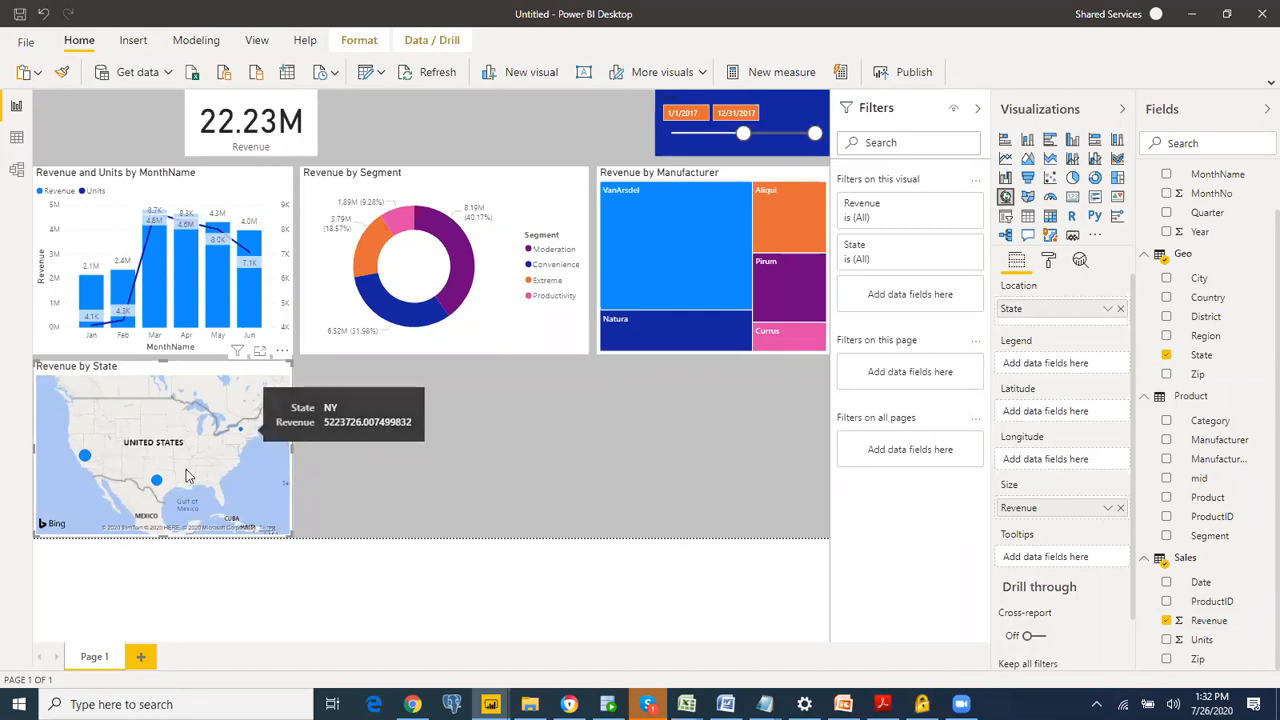
mouse_move(156, 484)
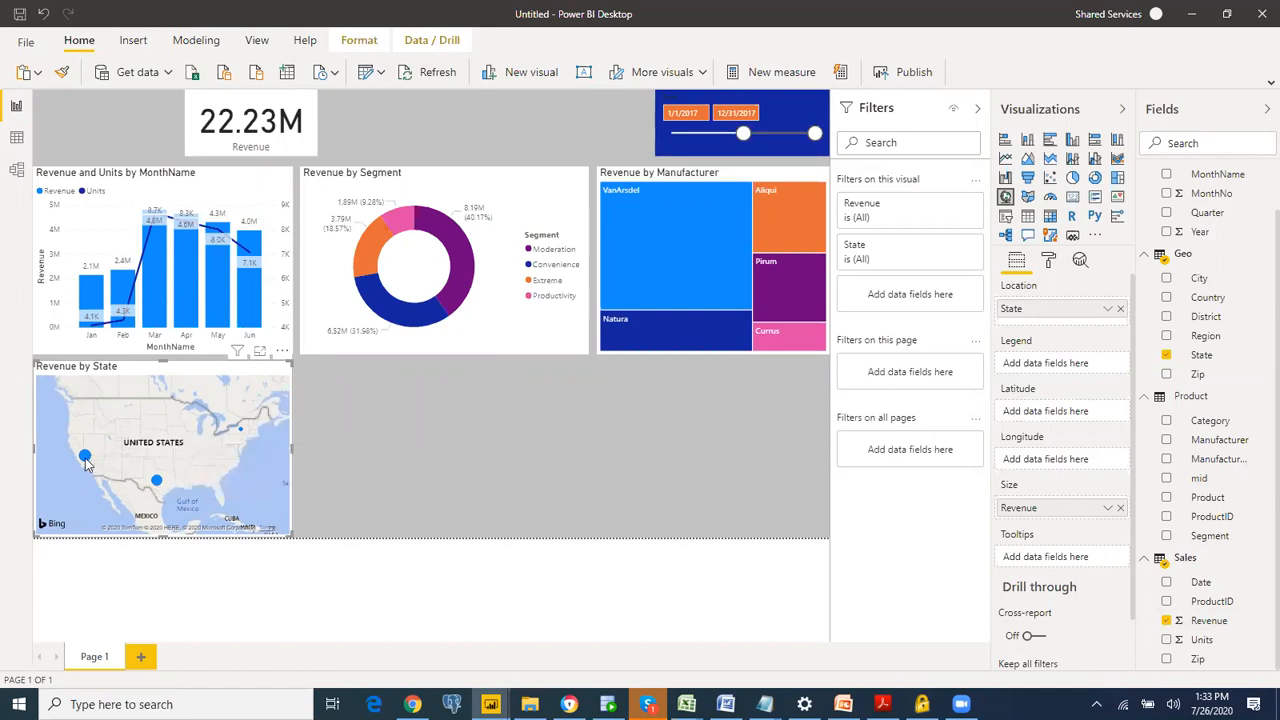
mouse_move(86, 460)
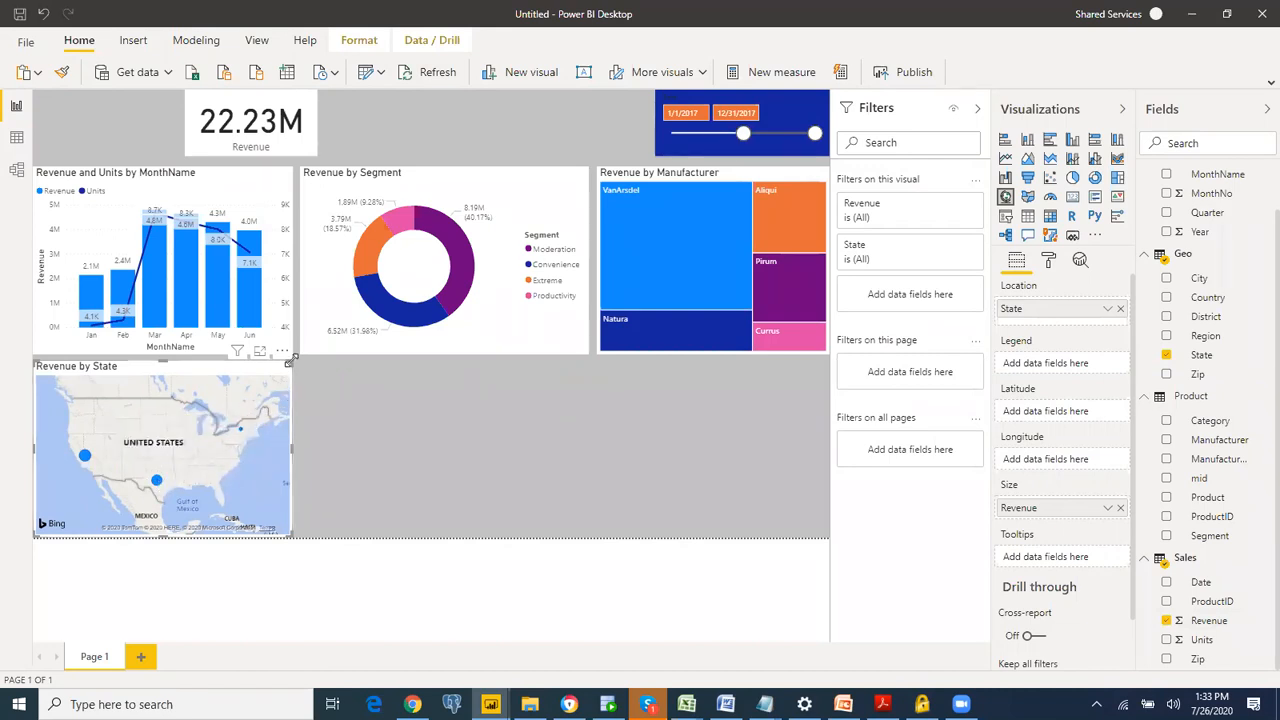
Step: Shorten the month chart from its bottom edge and extend the map's top edge upward, leaving a small gap between them
left_click_drag(291, 357, 291, 351)
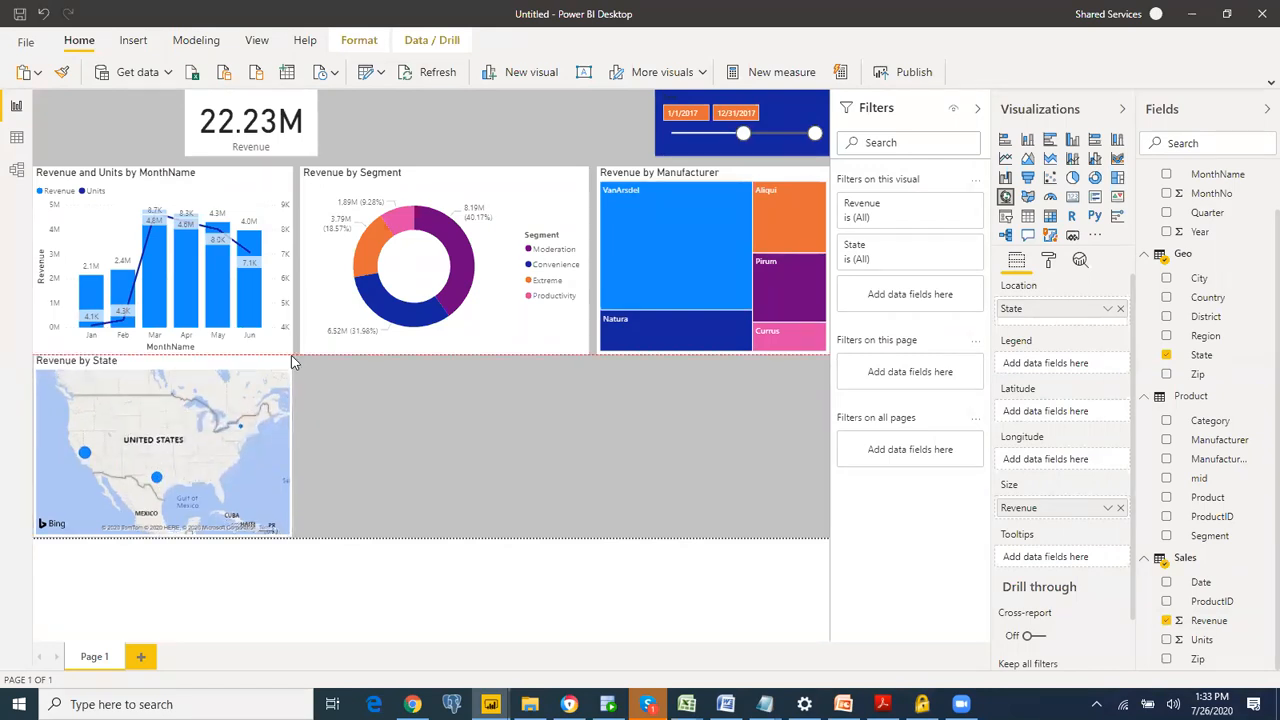
left_click(368, 418)
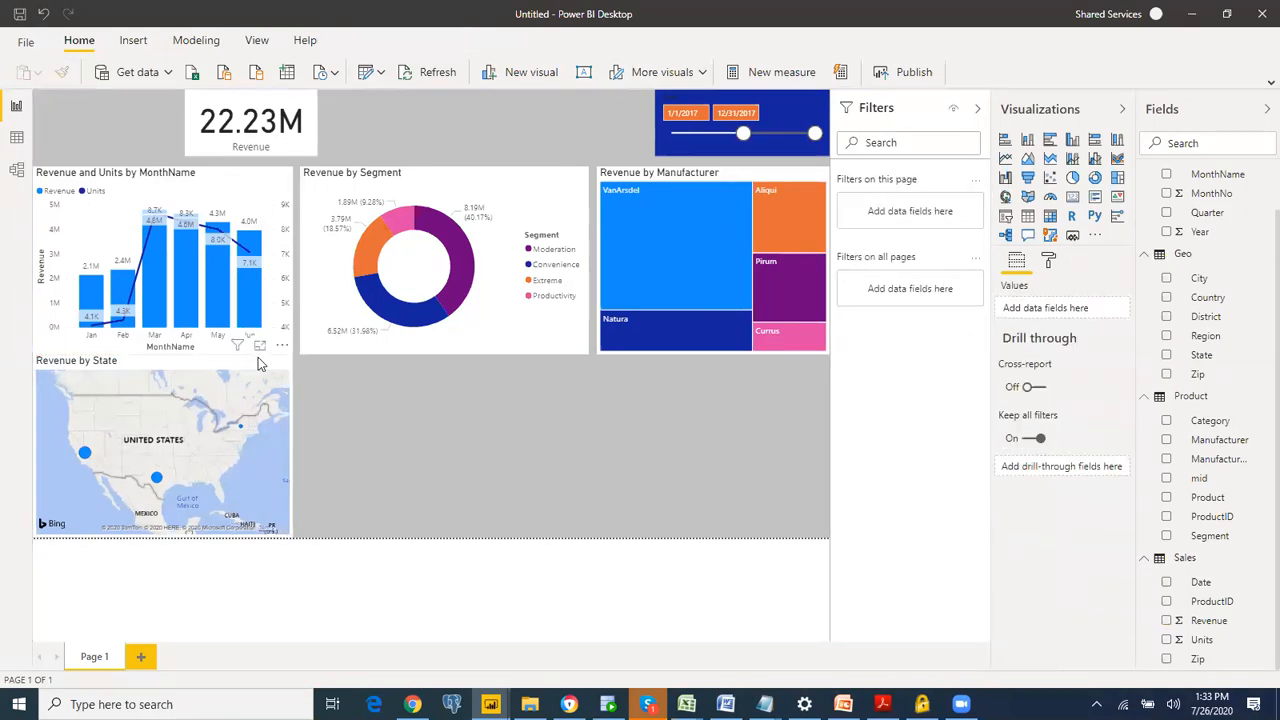
left_click(258, 357)
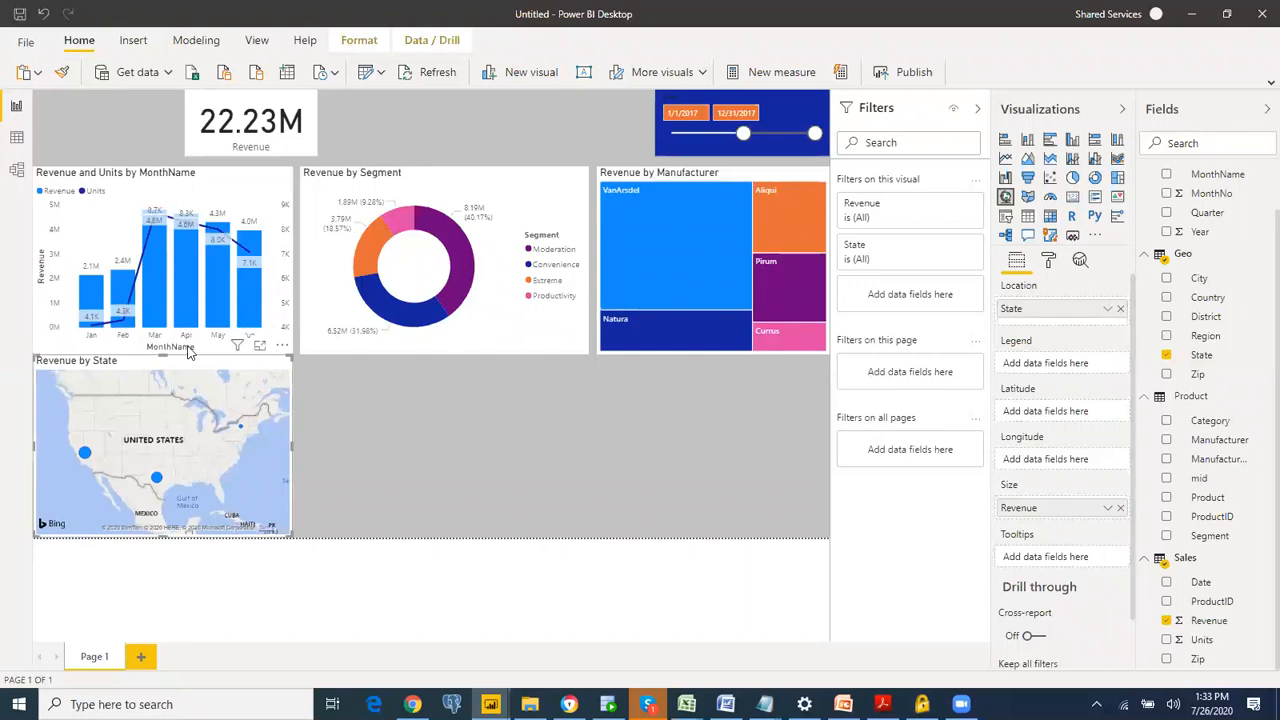
left_click(130, 192)
left_click_drag(157, 352, 160, 340)
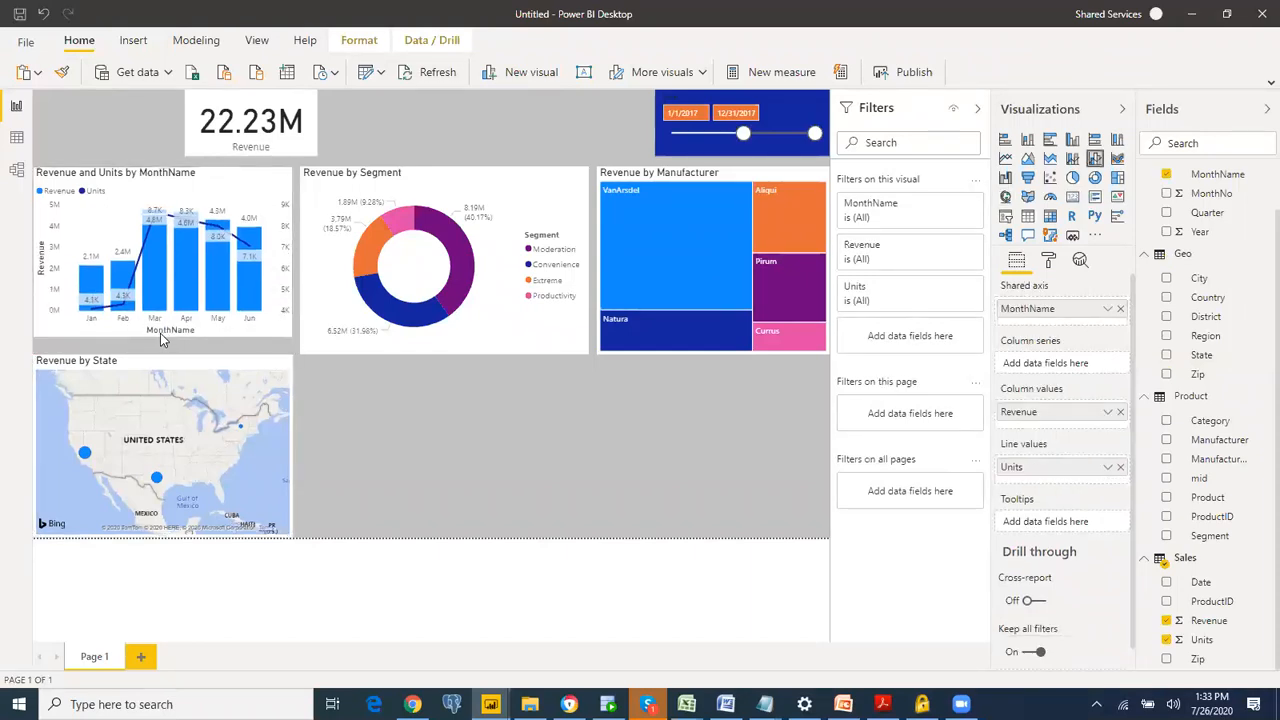
left_click(160, 368)
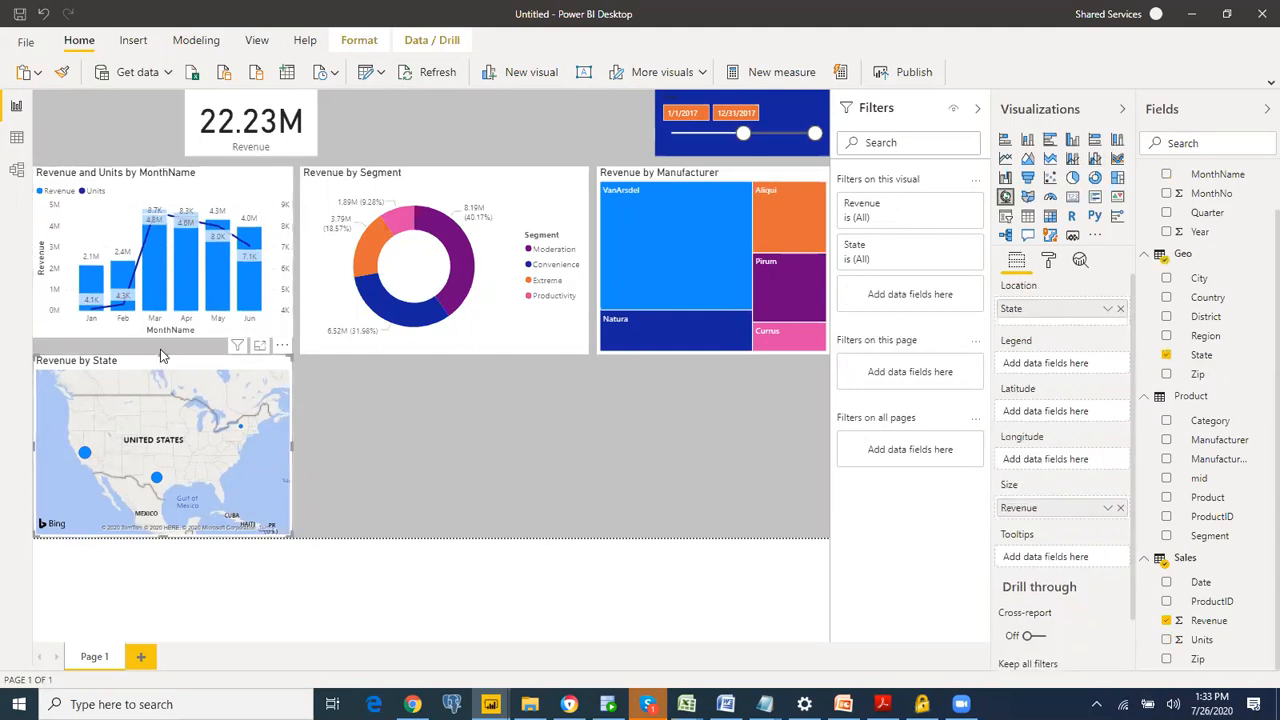
left_click_drag(160, 352, 160, 344)
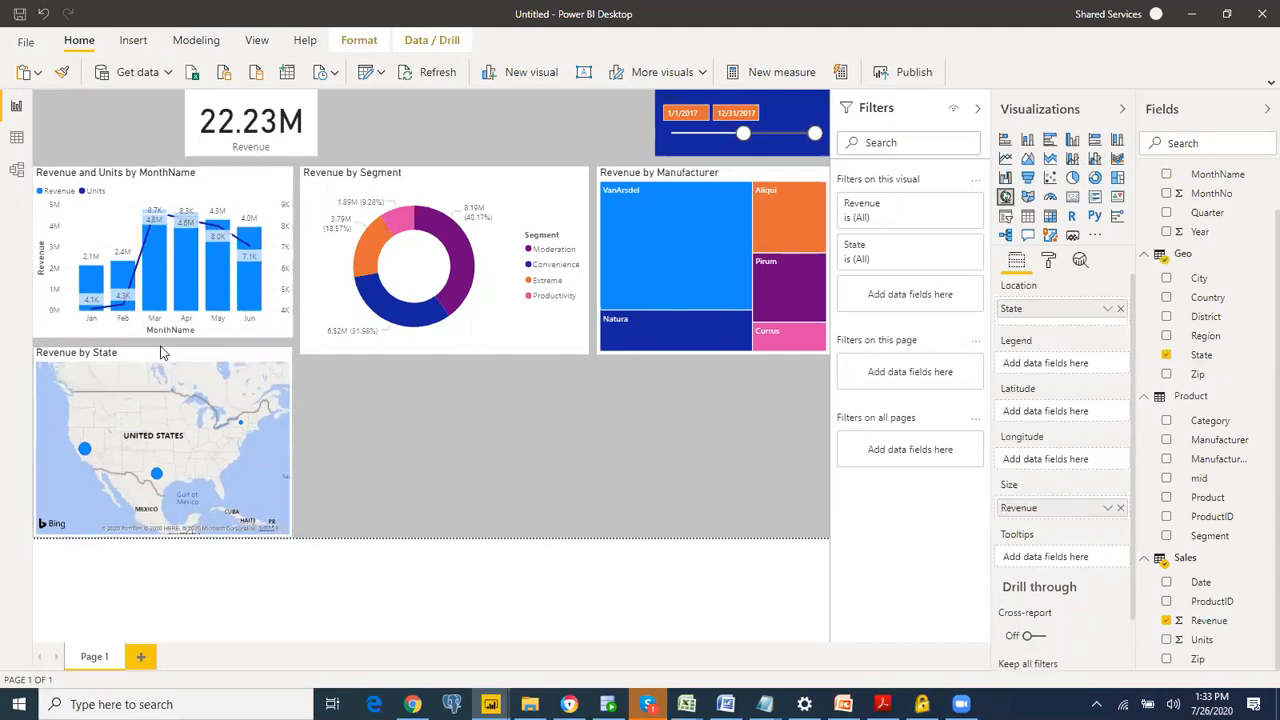
Step: Shorten the donut chart from its bottom edge to match the month chart's height
left_click(442, 346)
left_click_drag(445, 354, 445, 340)
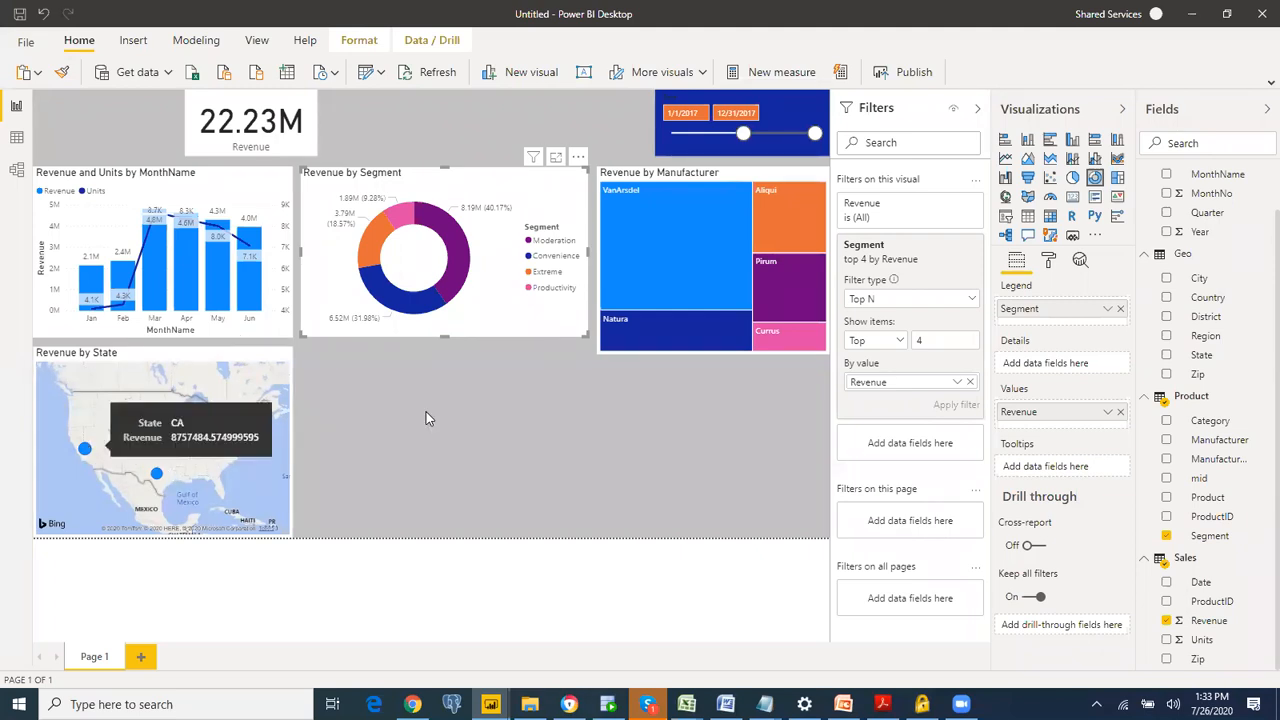
Step: Examine the legend and data color formatting options of the Revenue by Segment donut chart
left_click(1049, 261)
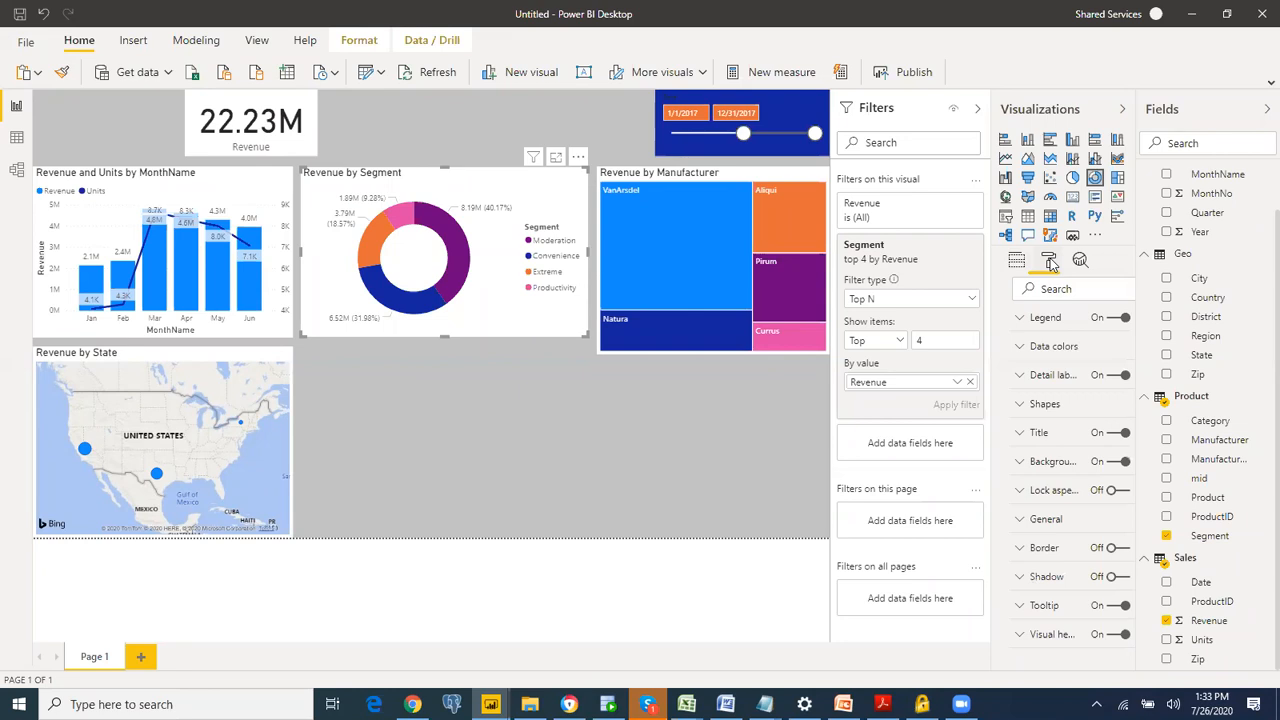
left_click(1003, 322)
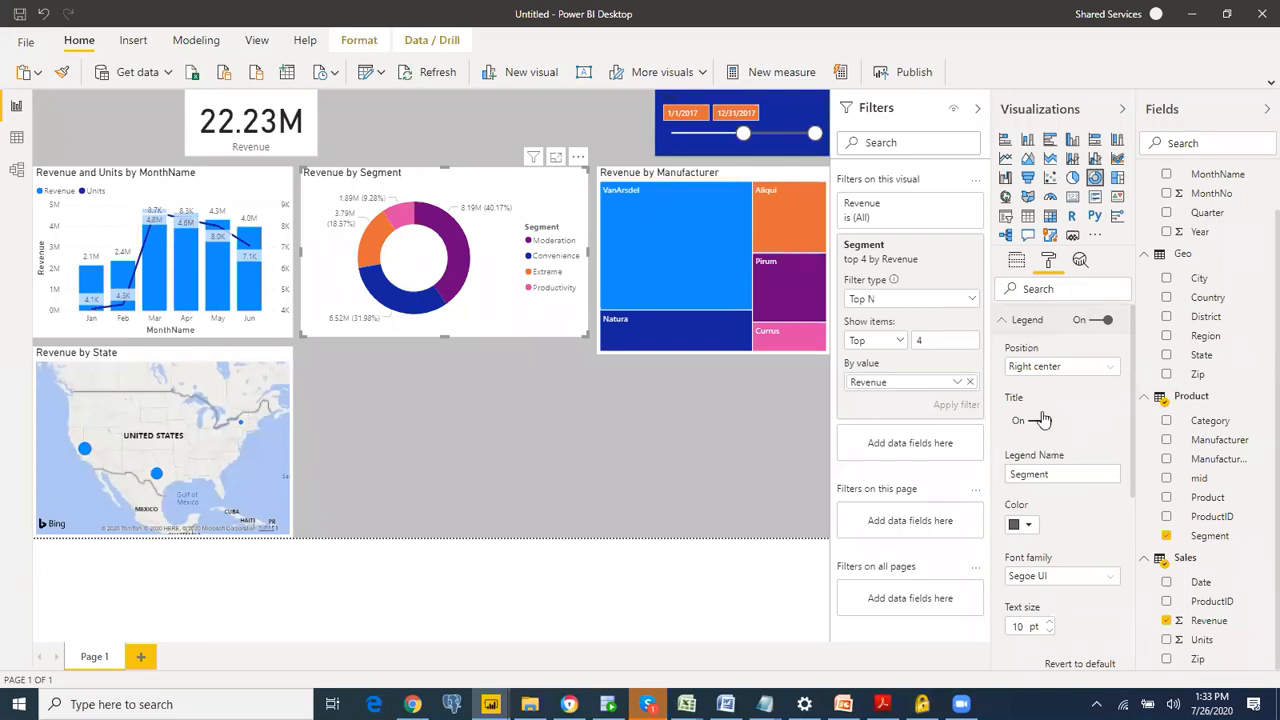
left_click(1024, 323)
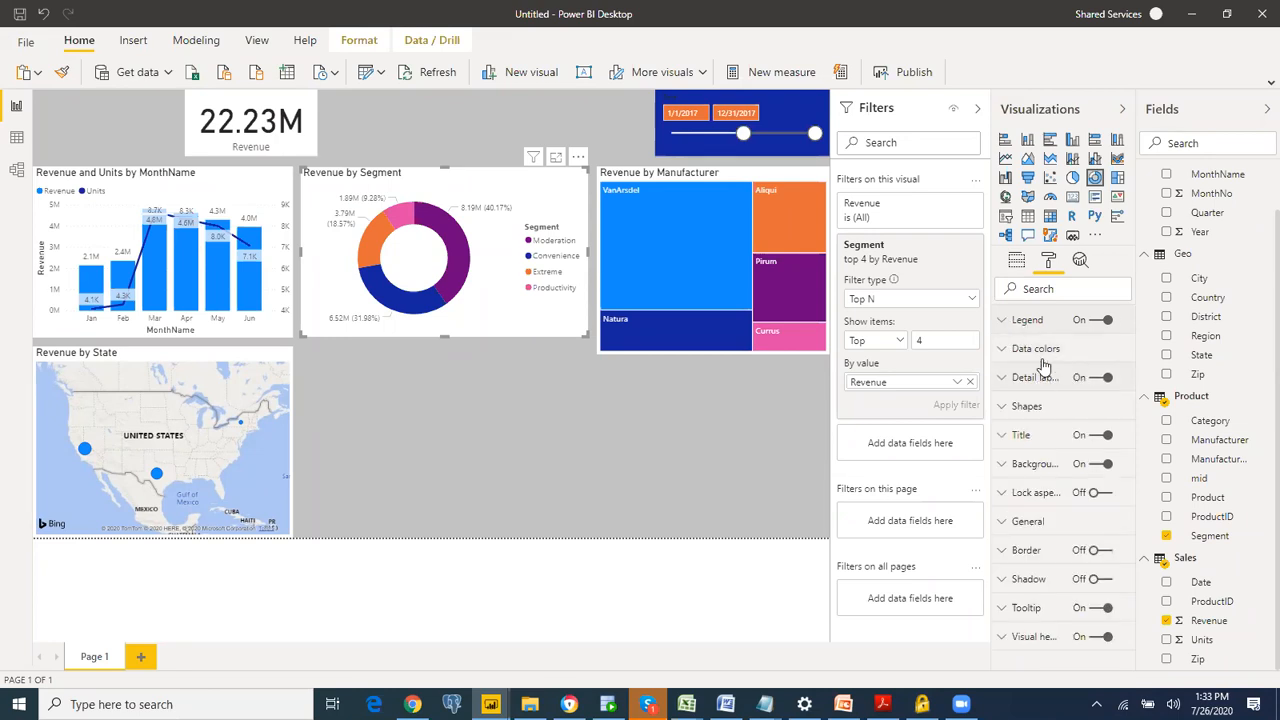
left_click(1050, 348)
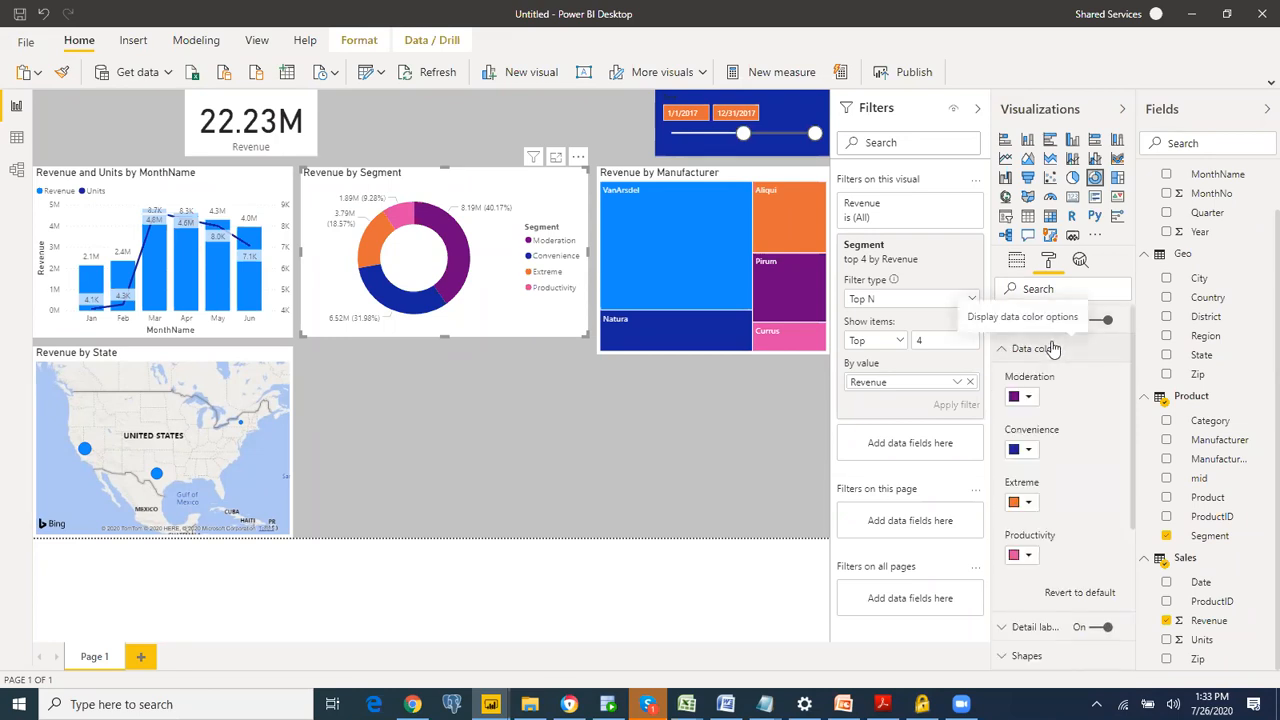
left_click(1050, 348)
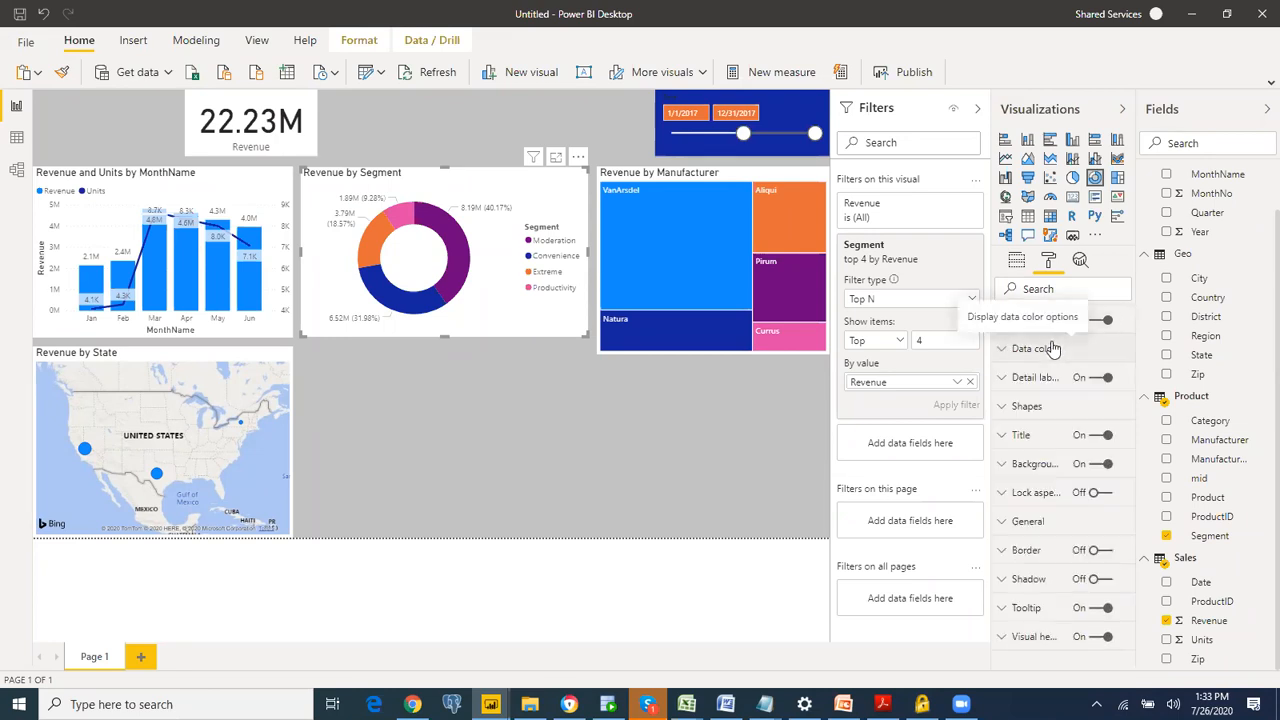
Step: Turn on category labels for the Revenue by State map and check its bubble size setting
left_click(268, 357)
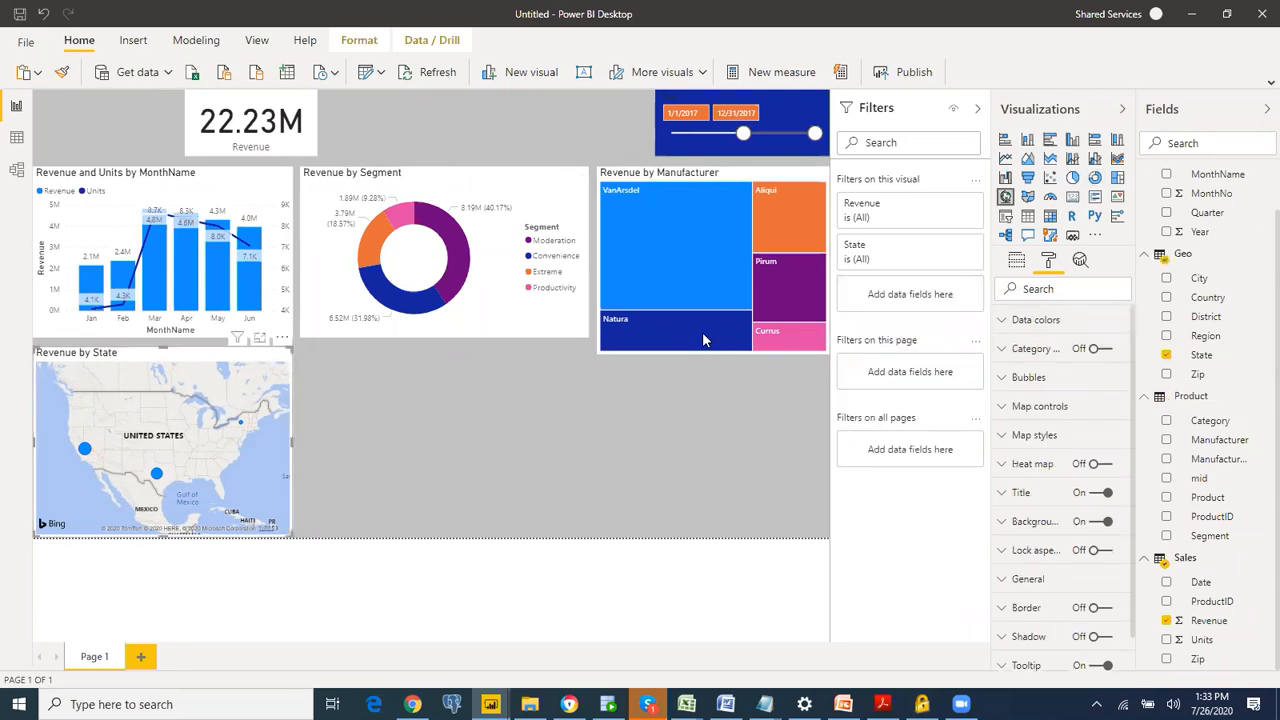
left_click(1100, 348)
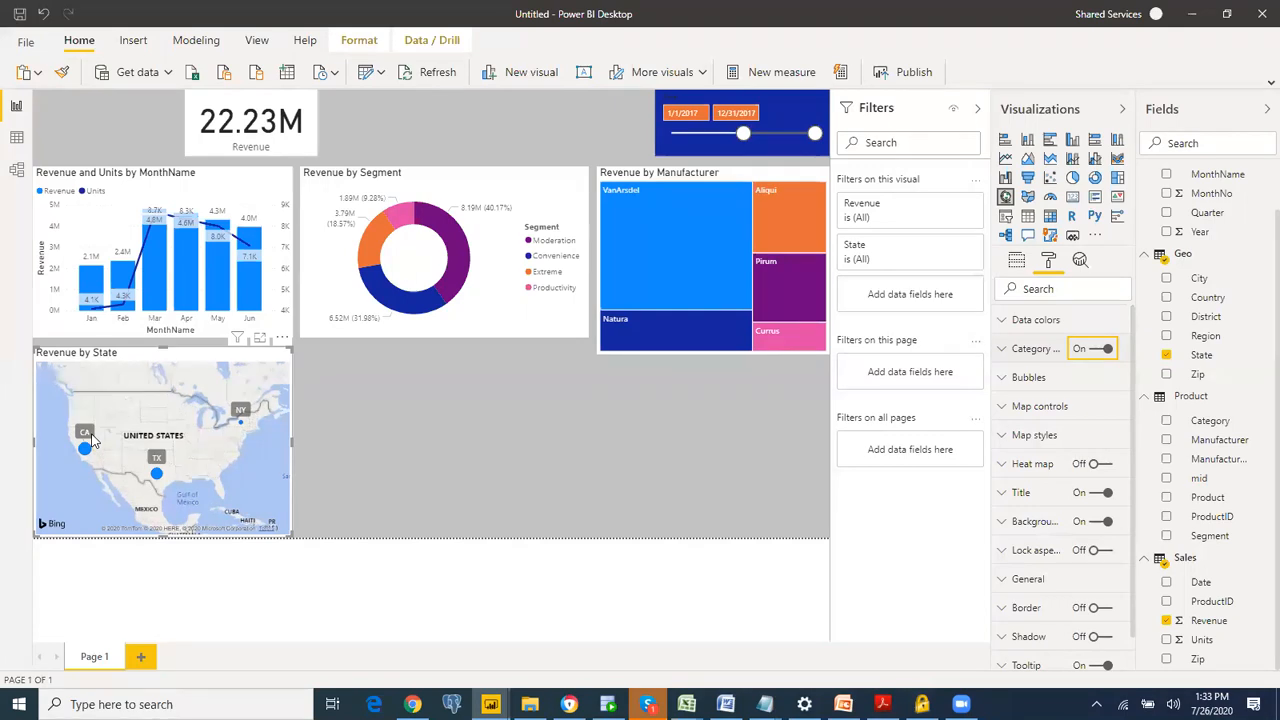
mouse_move(85, 446)
left_click(1033, 389)
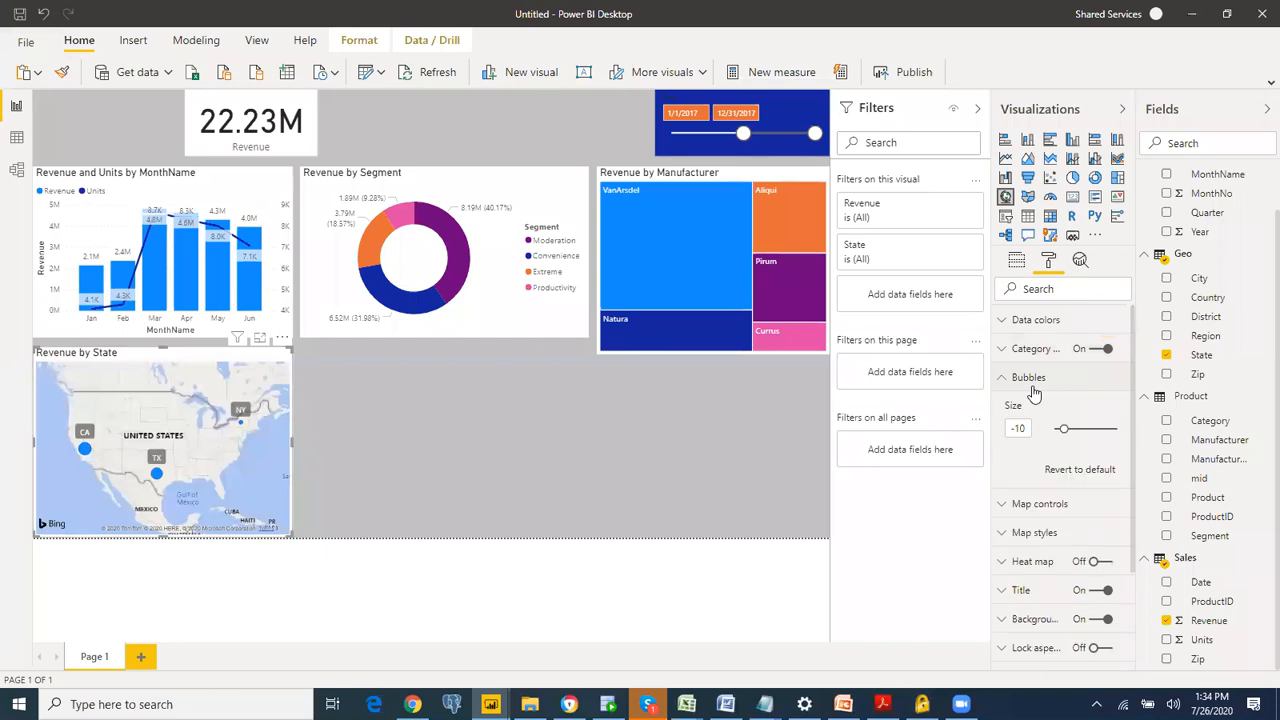
left_click(1035, 390)
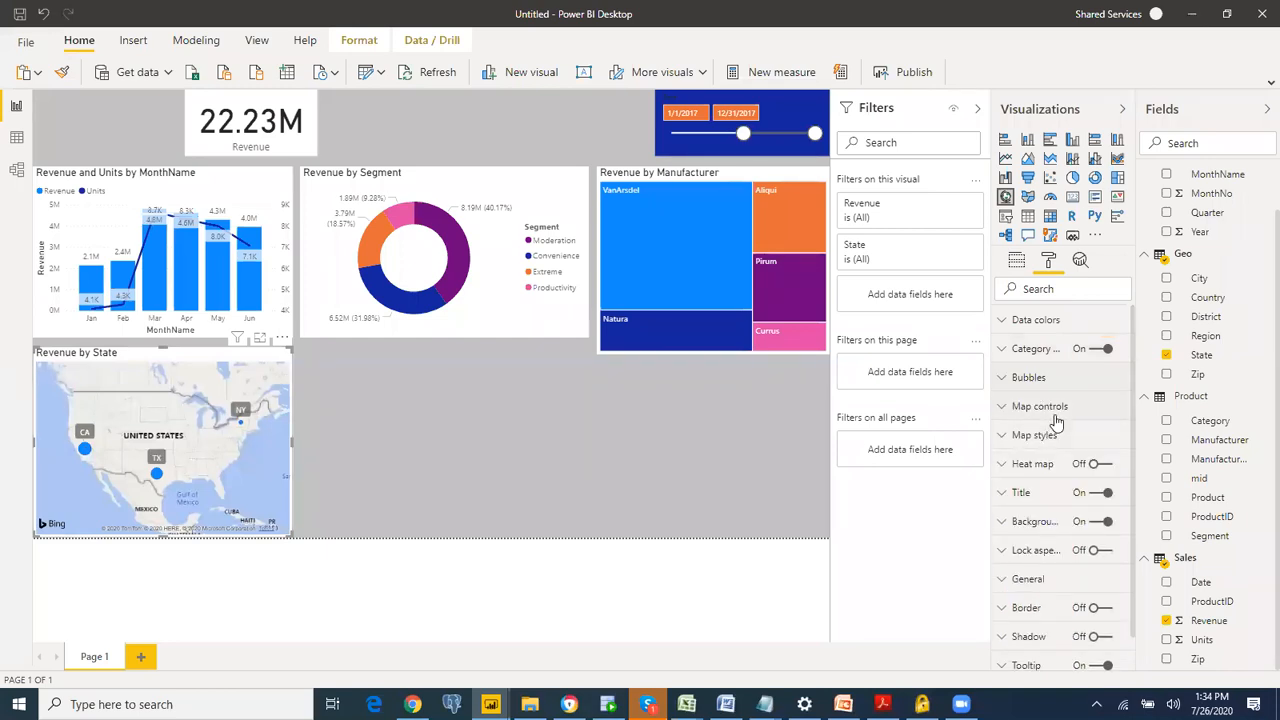
Step: Show individual data colors for the map's states, setting CA to orange and NY to dark purple
left_click(1063, 318)
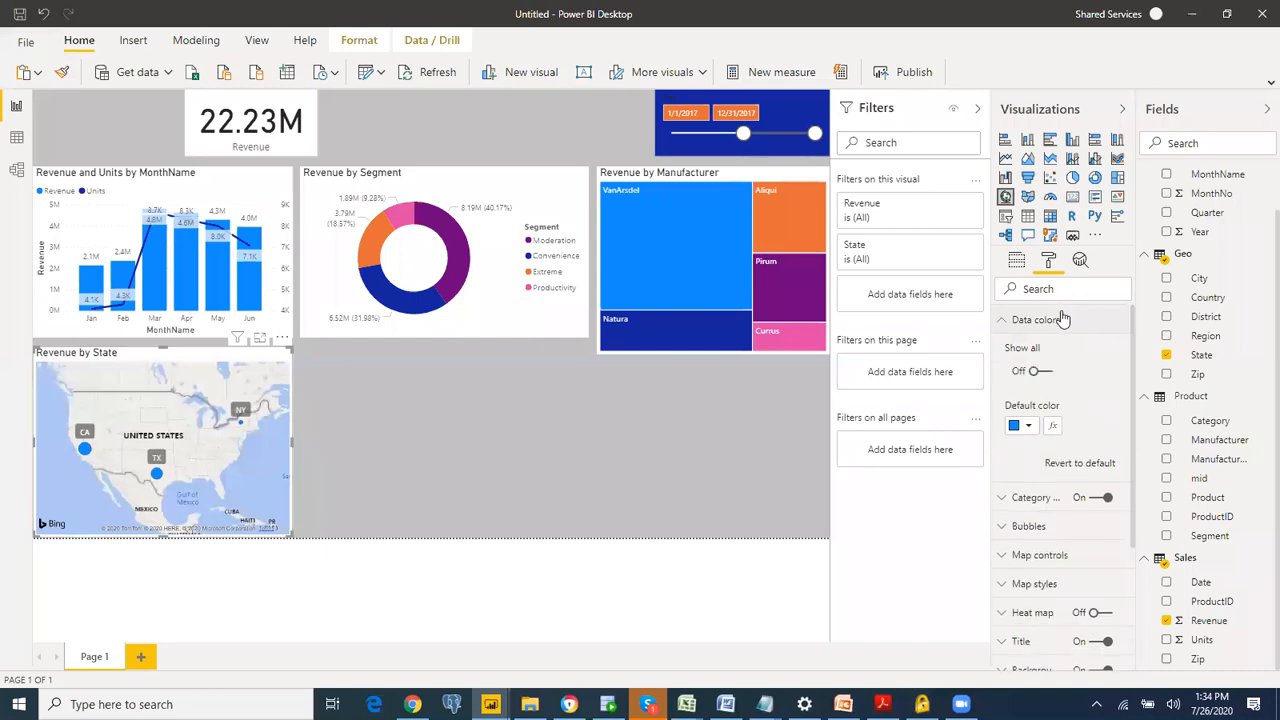
left_click(1044, 372)
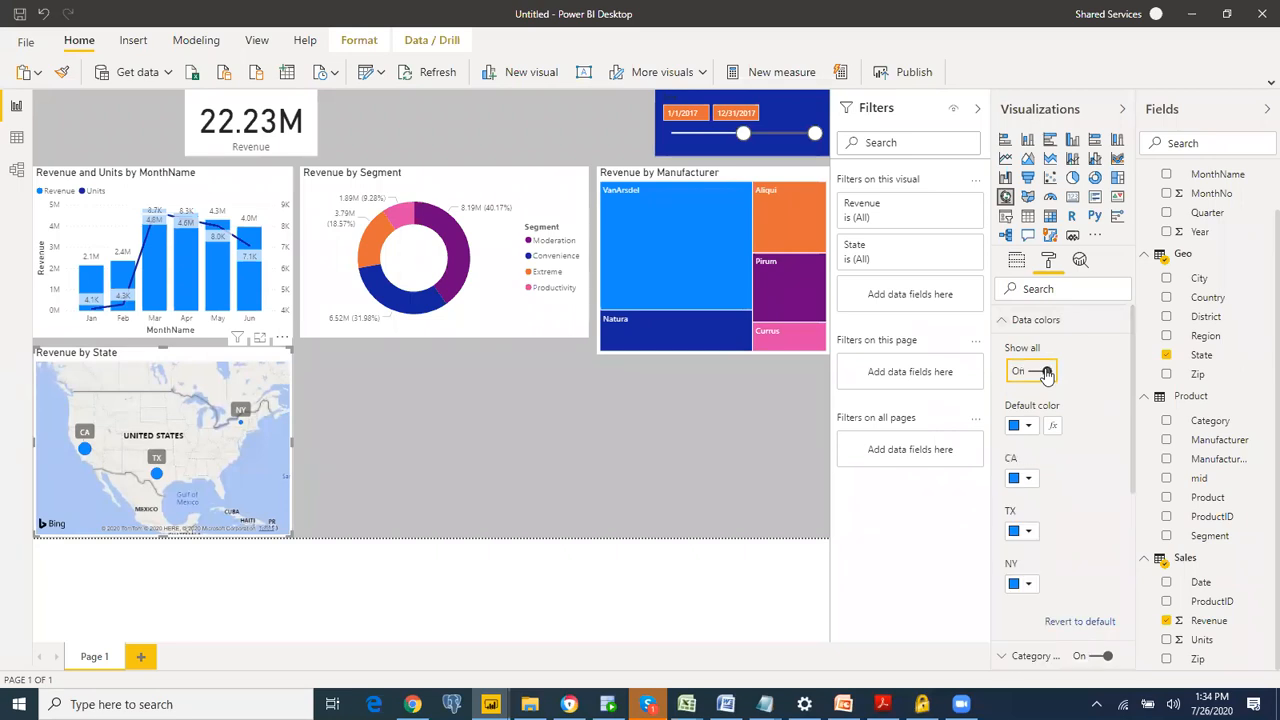
left_click(1023, 482)
left_click(1040, 552)
left_click(1021, 586)
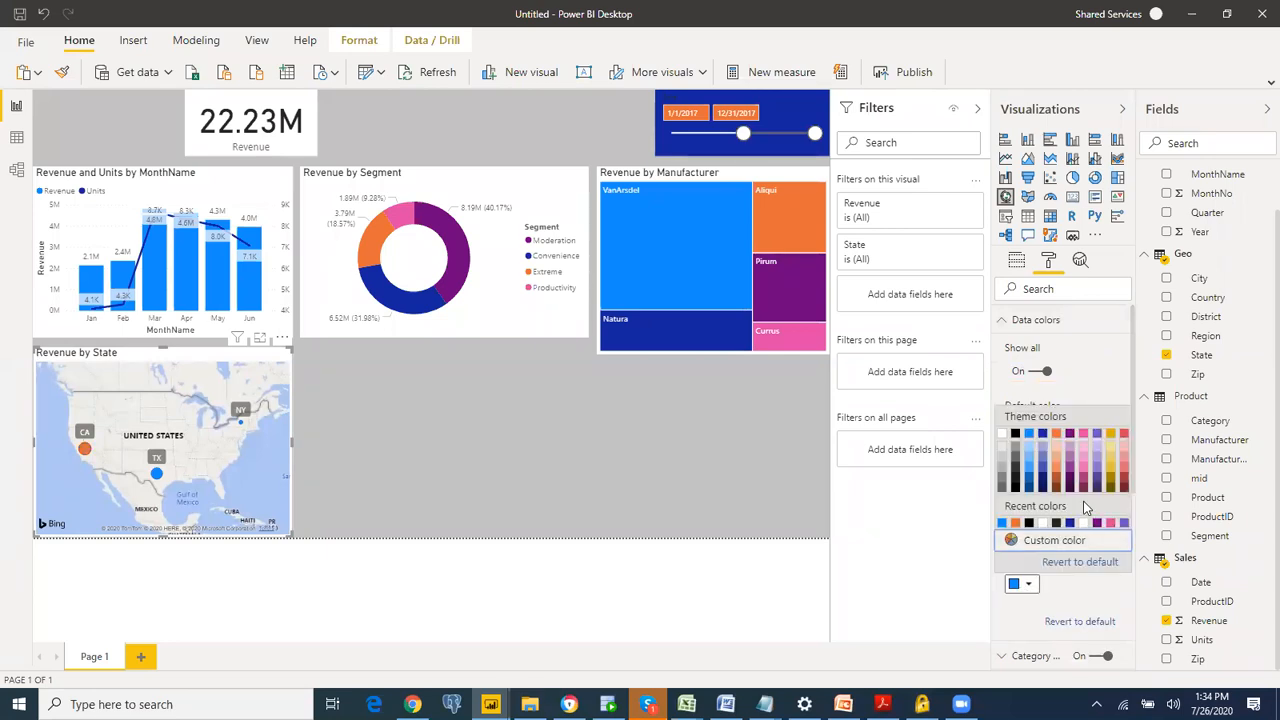
left_click(1074, 484)
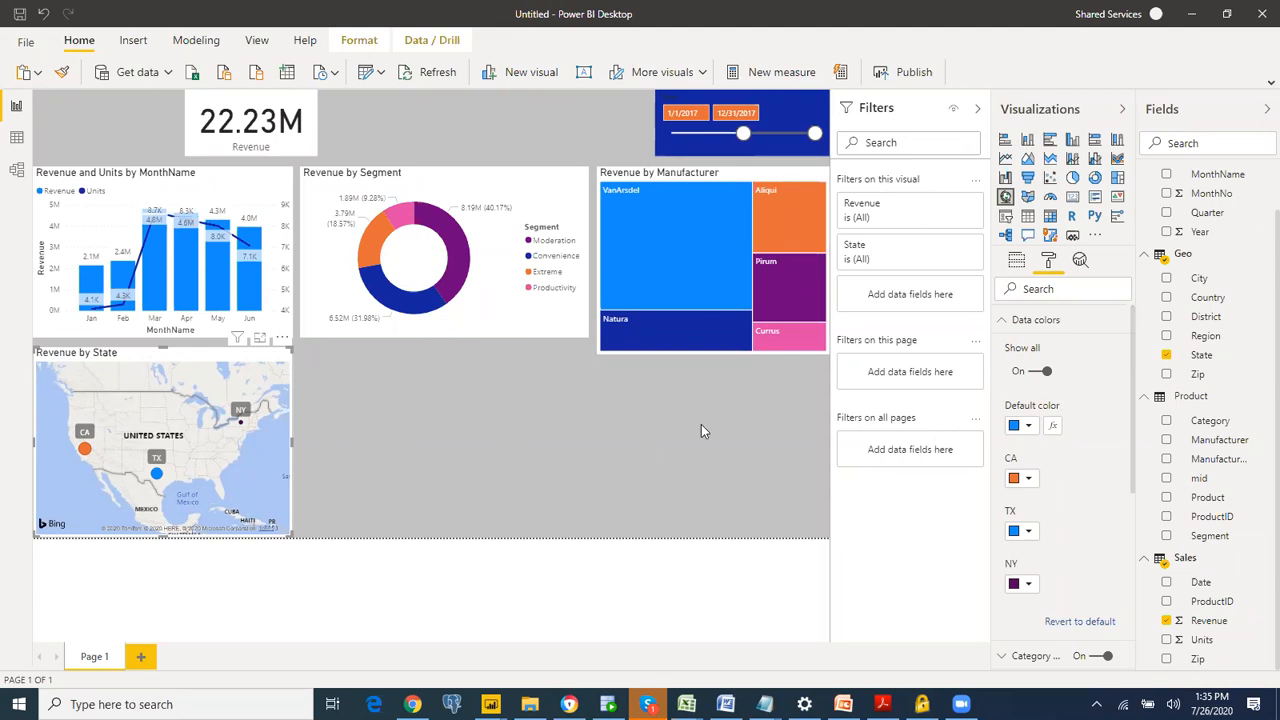
Step: Add the Segment field to the map's Legend so each state's bubble is split by segment
left_click(1018, 262)
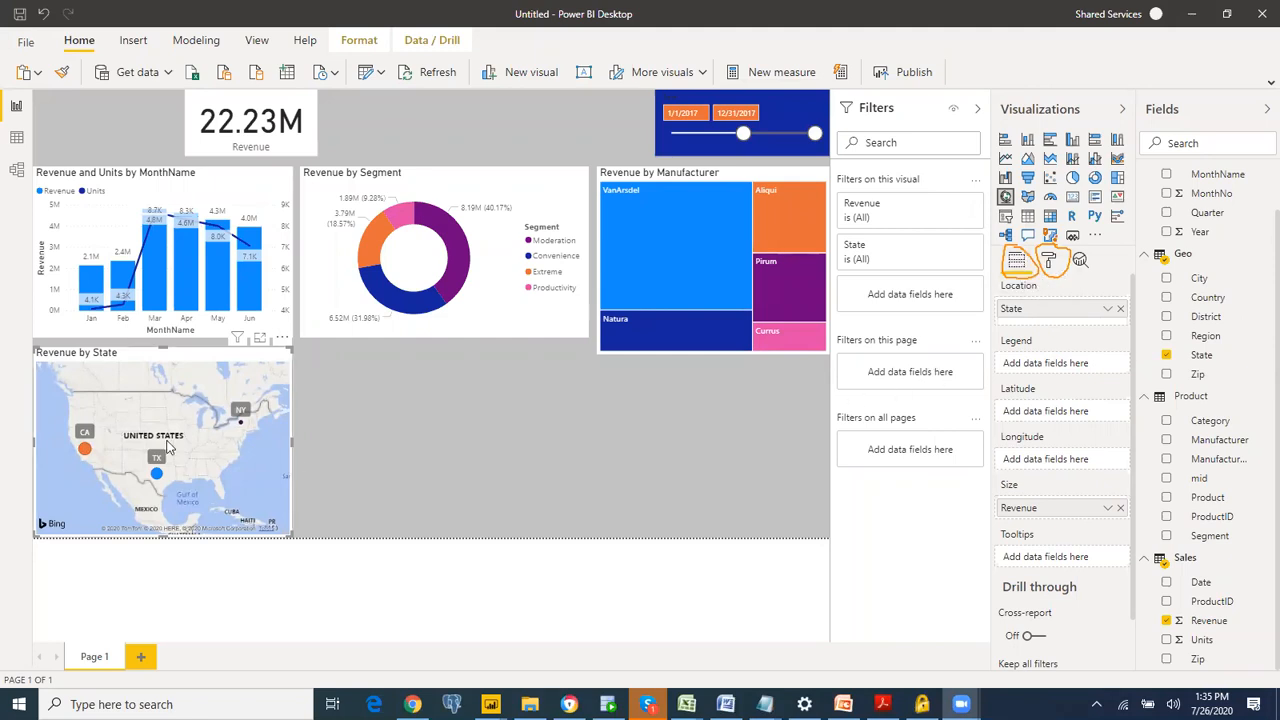
mouse_move(86, 452)
left_click_drag(1137, 418, 1066, 362)
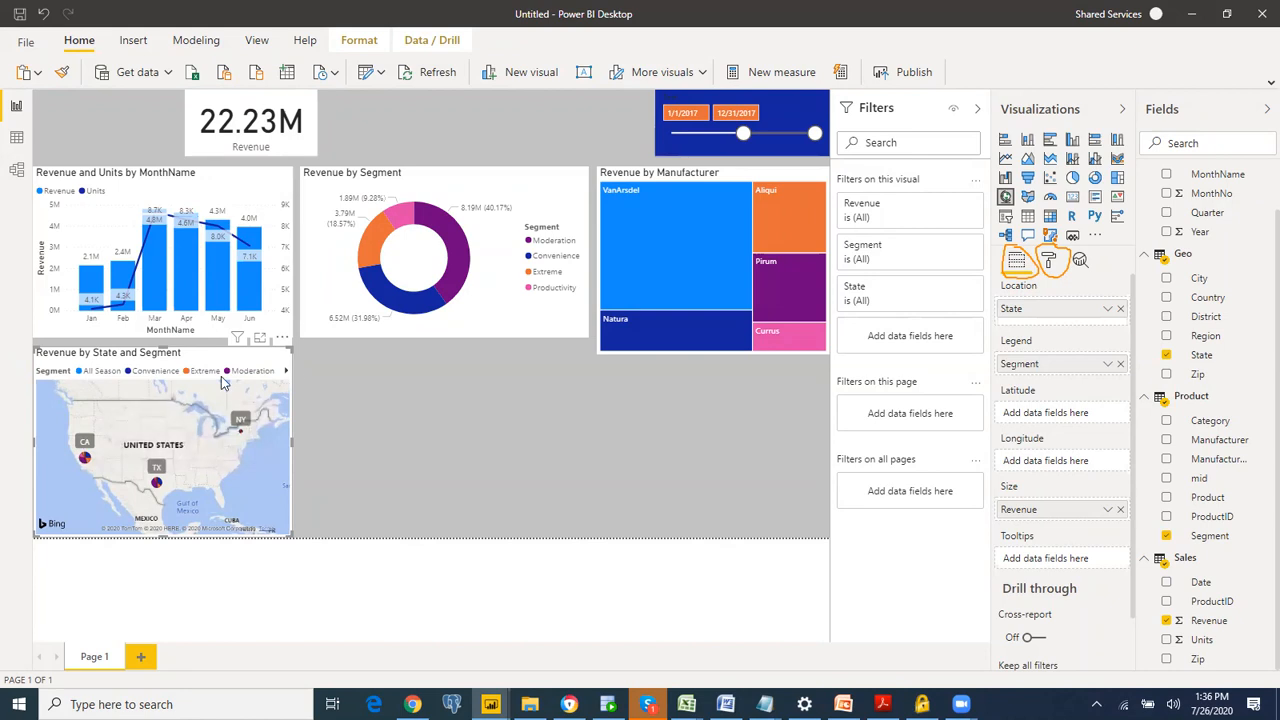
Step: Collapse the Filters, Visualizations and Fields panes, examine the map in focus mode and return to the report
left_click(977, 108)
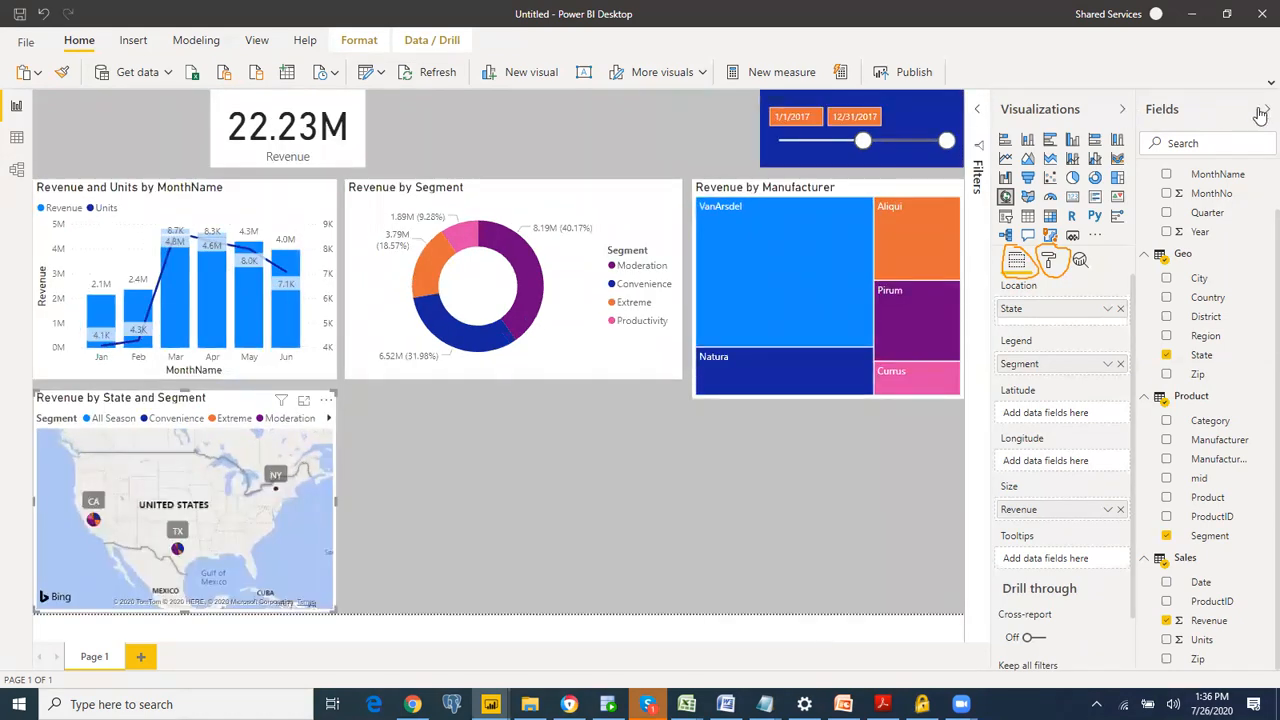
left_click(1123, 108)
left_click(1267, 108)
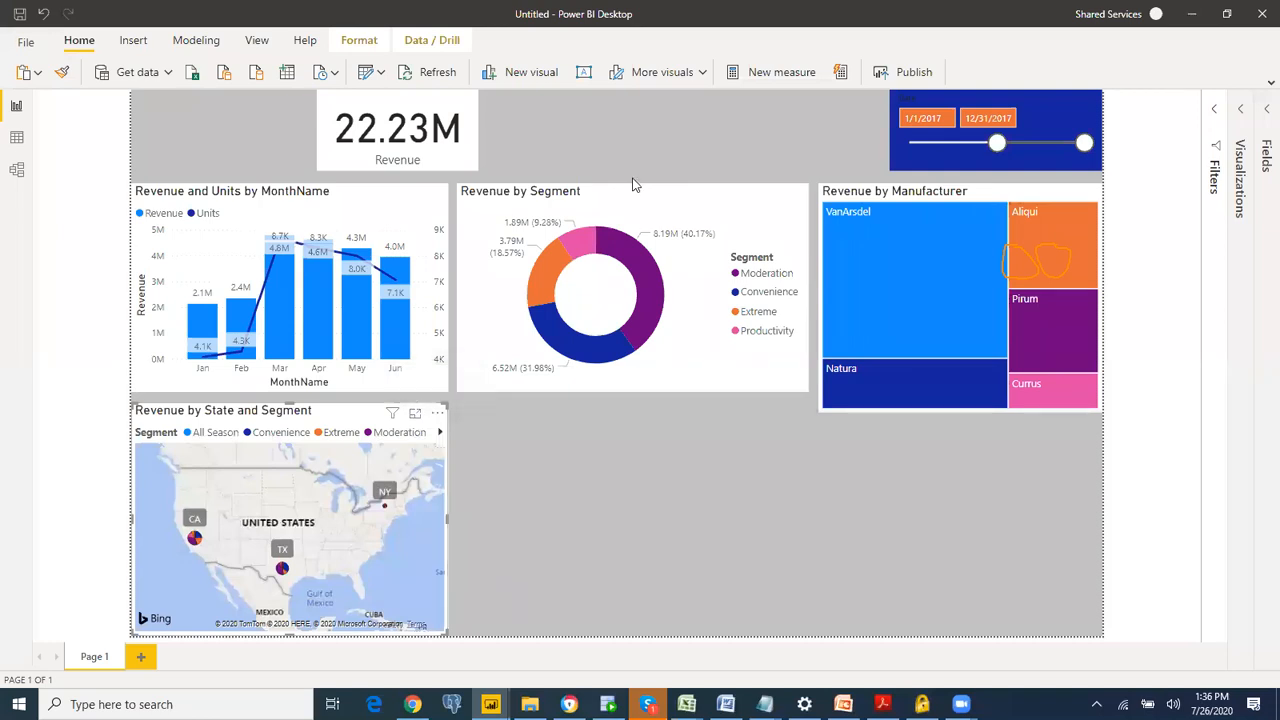
mouse_move(417, 400)
left_mouse_down()
mouse_move(407, 428)
mouse_move(427, 421)
mouse_move(424, 400)
left_mouse_up()
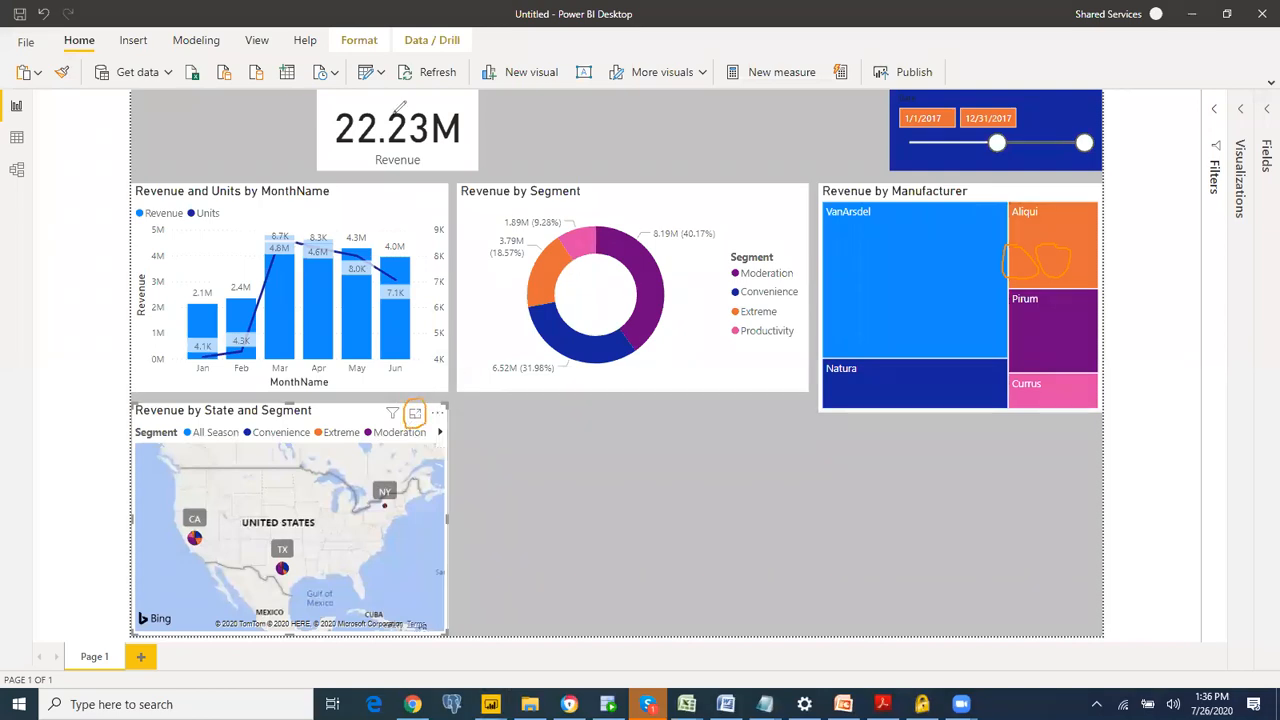
left_click(414, 413)
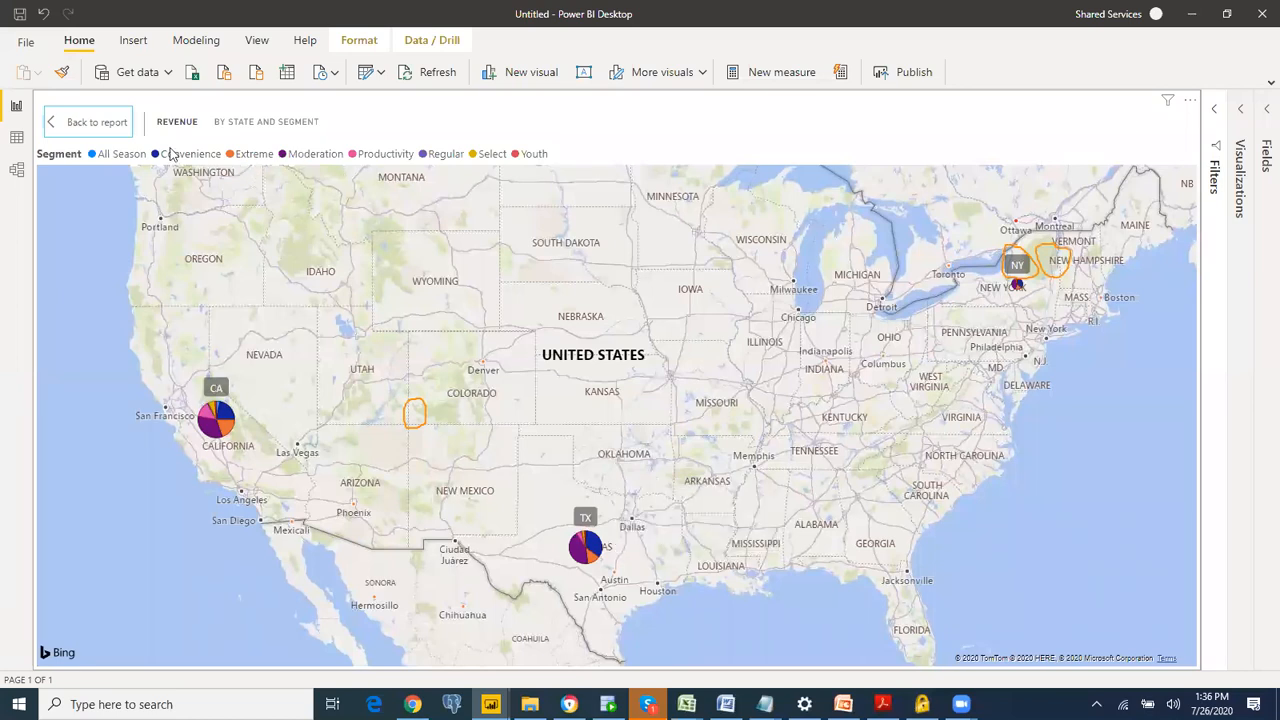
left_click(97, 122)
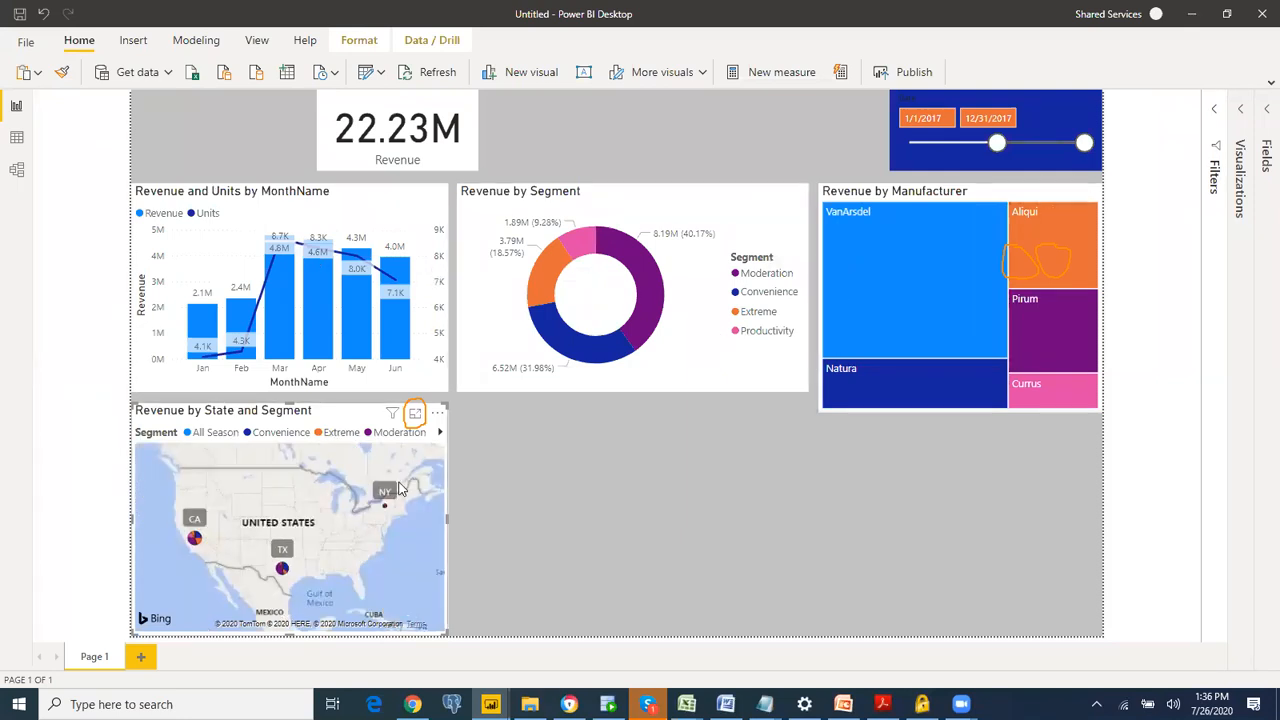
Step: Test cross-filtering with the VanArsdel tile, the April column and NY's Select slice on the map, clearing each selection
left_click(856, 337)
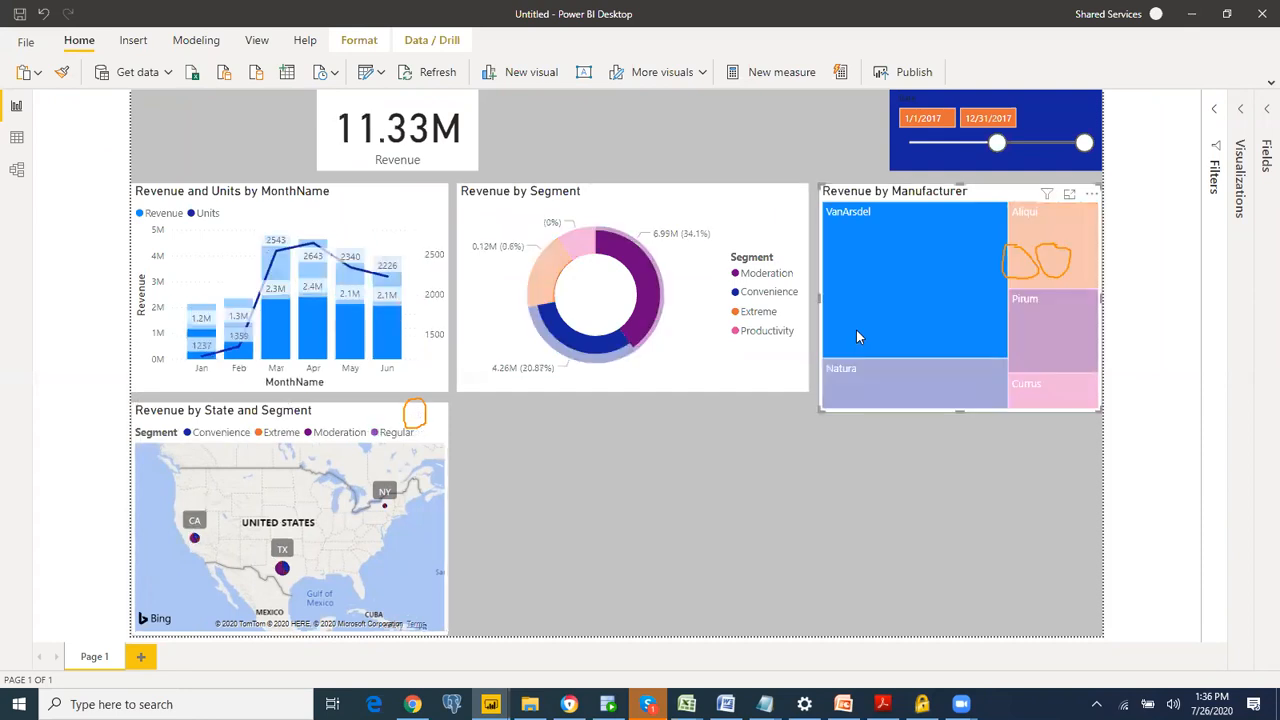
left_click(856, 337)
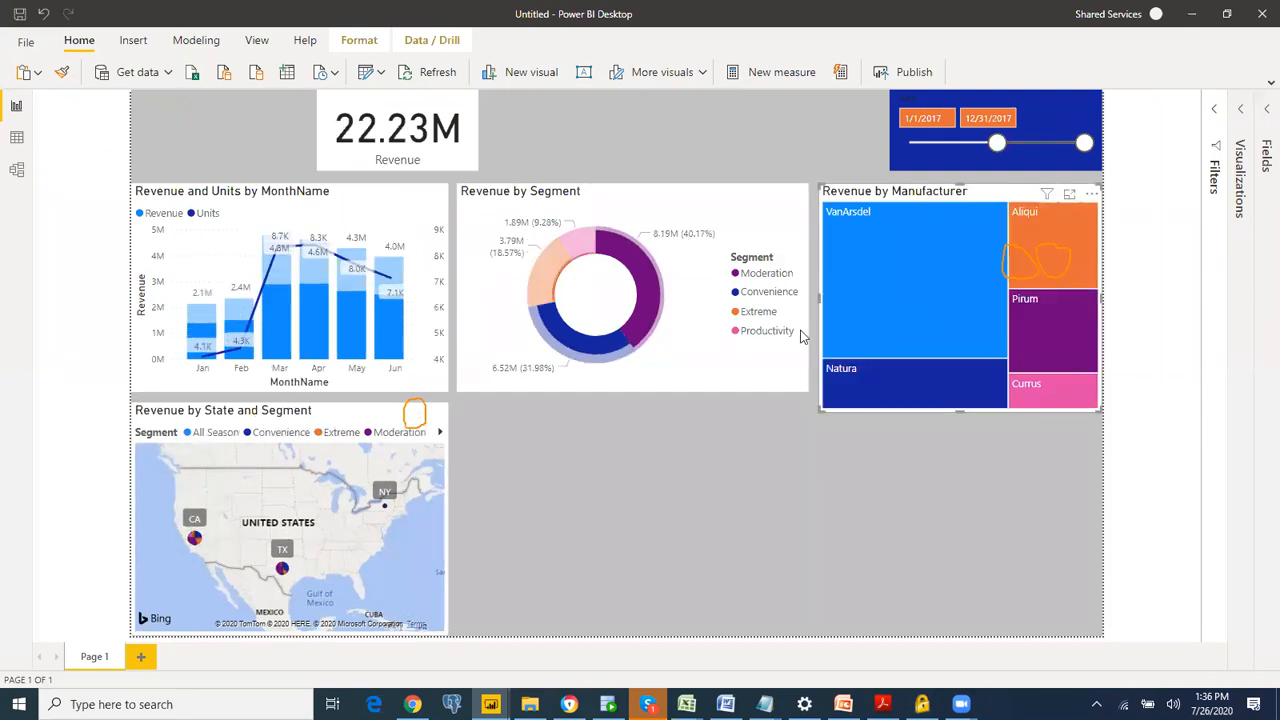
left_click(331, 332)
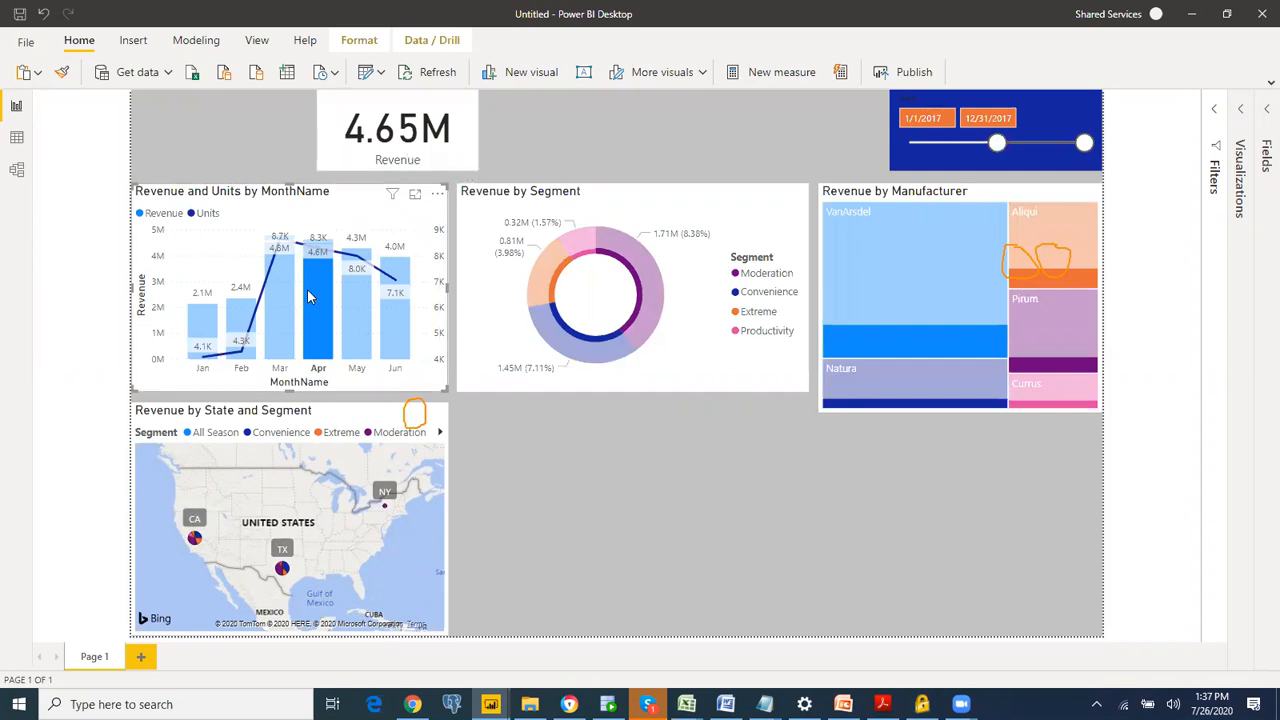
left_click(317, 295)
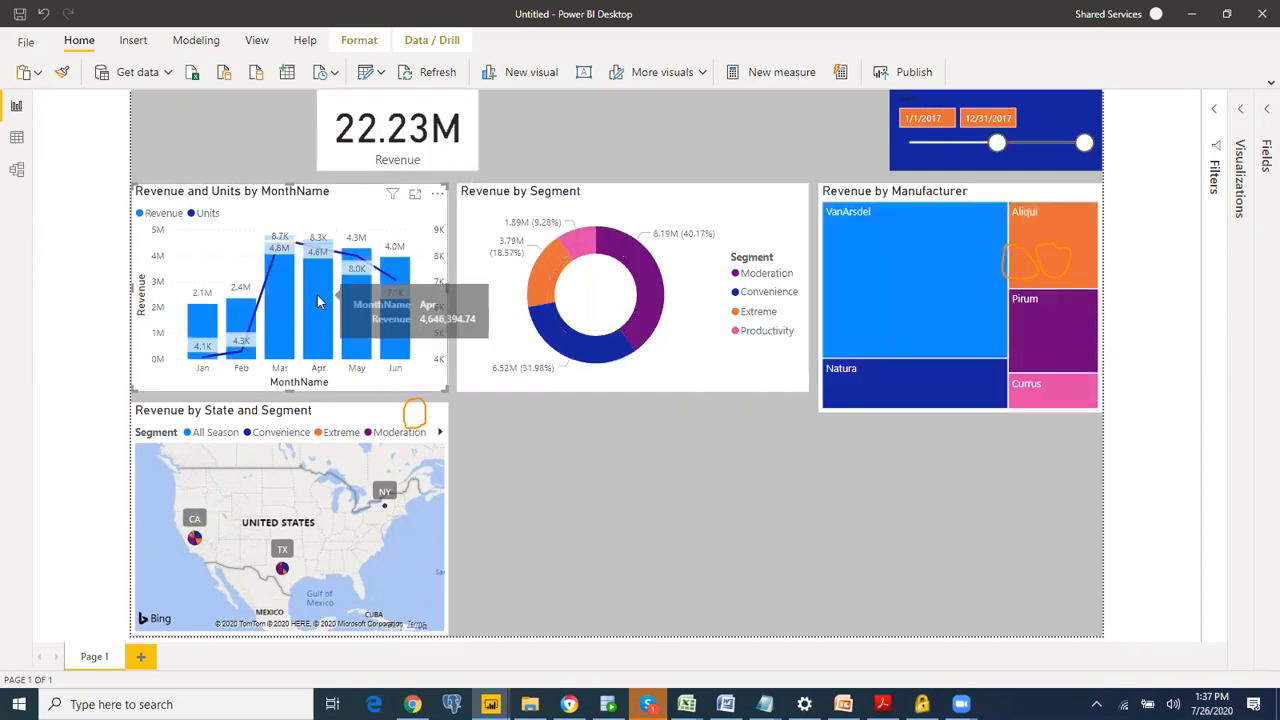
left_click(384, 508)
left_click(384, 504)
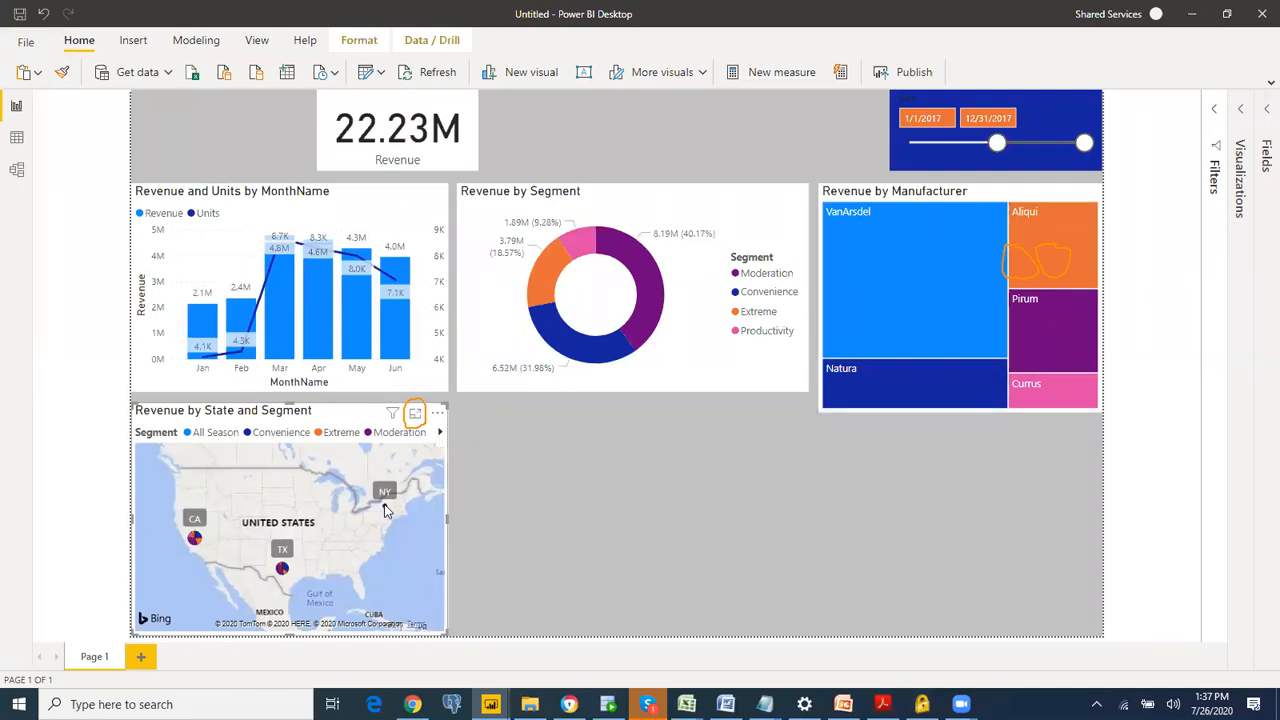
left_click(384, 504)
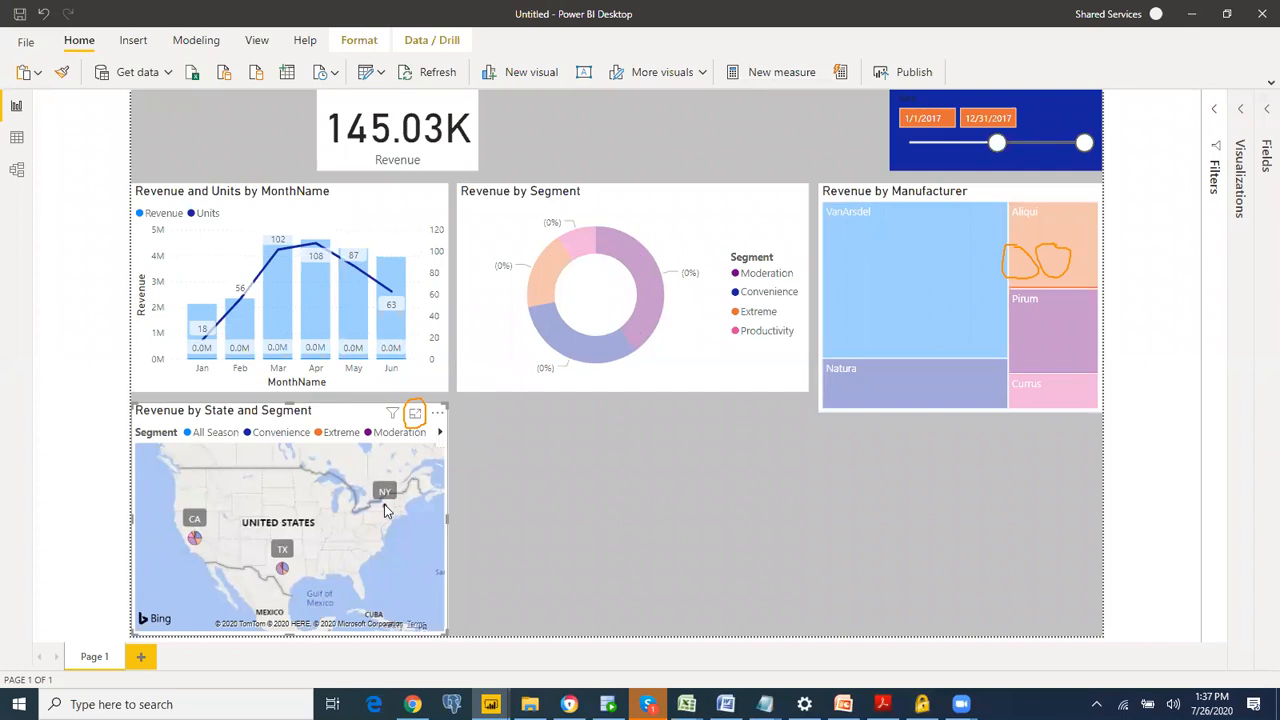
left_click(384, 504)
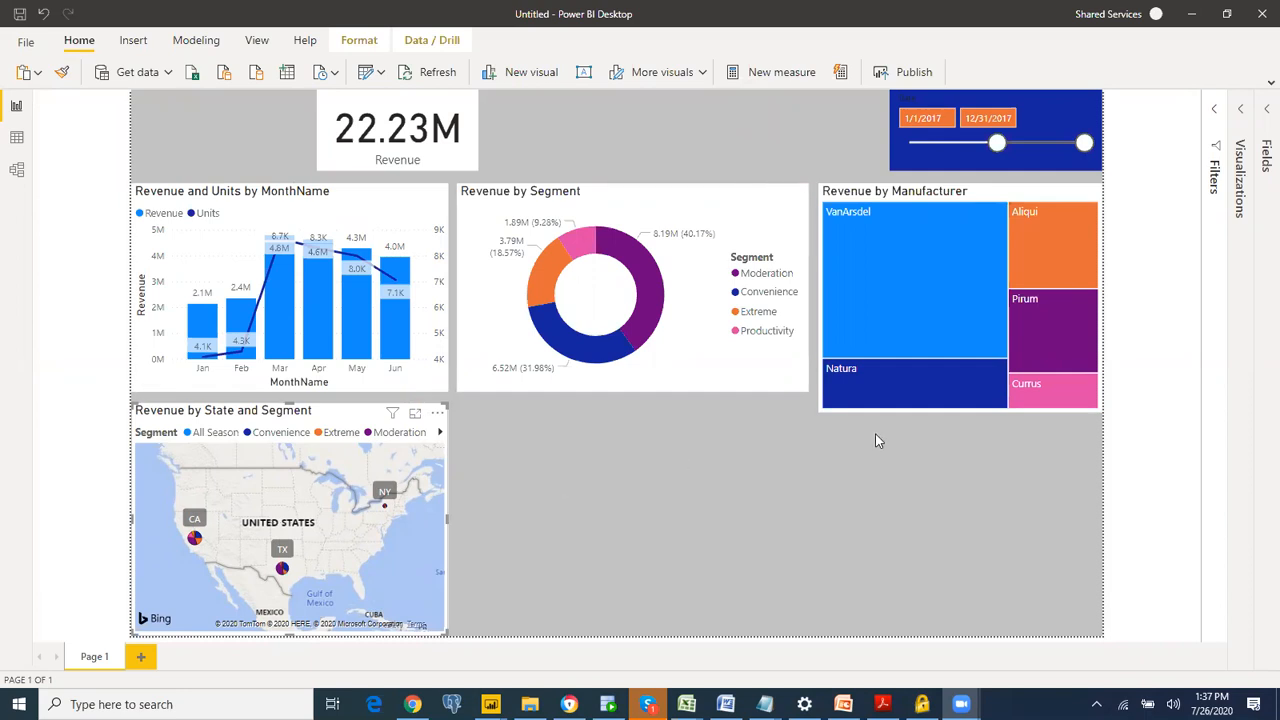
Step: Shorten the Revenue by Manufacturer treemap from its bottom edge to match the donut chart's height
left_click(957, 411)
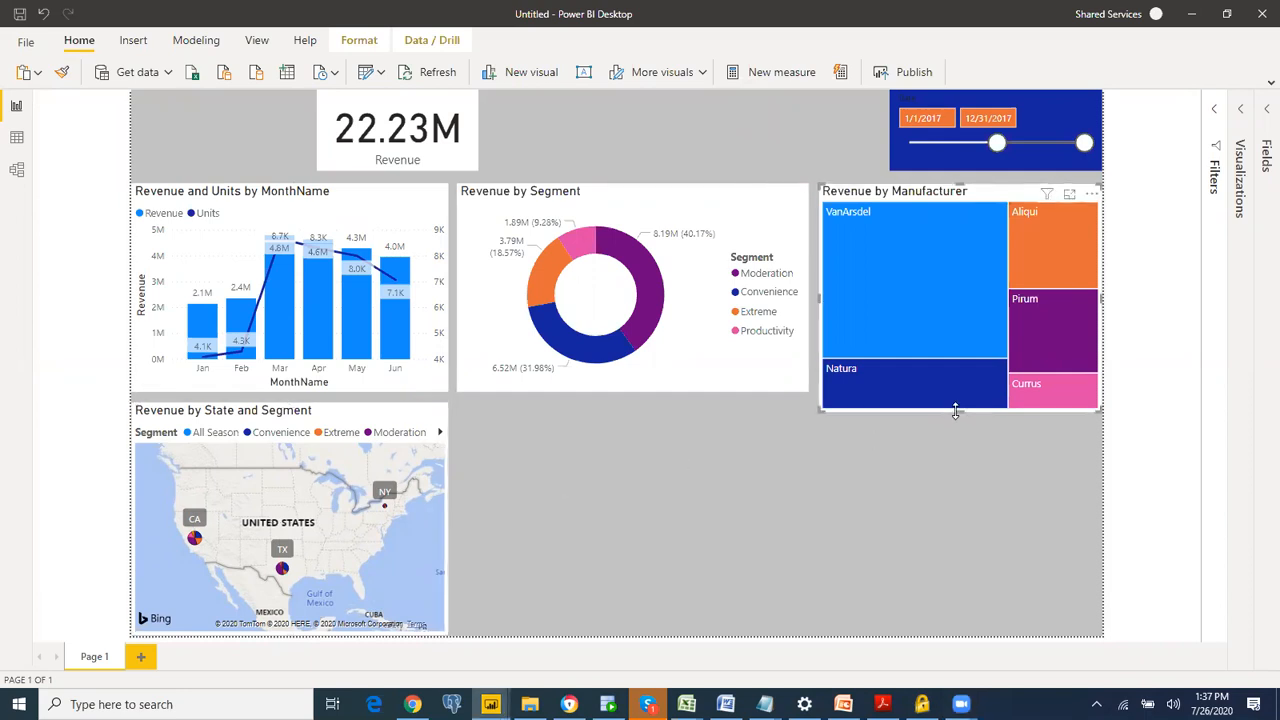
left_click_drag(957, 408, 950, 380)
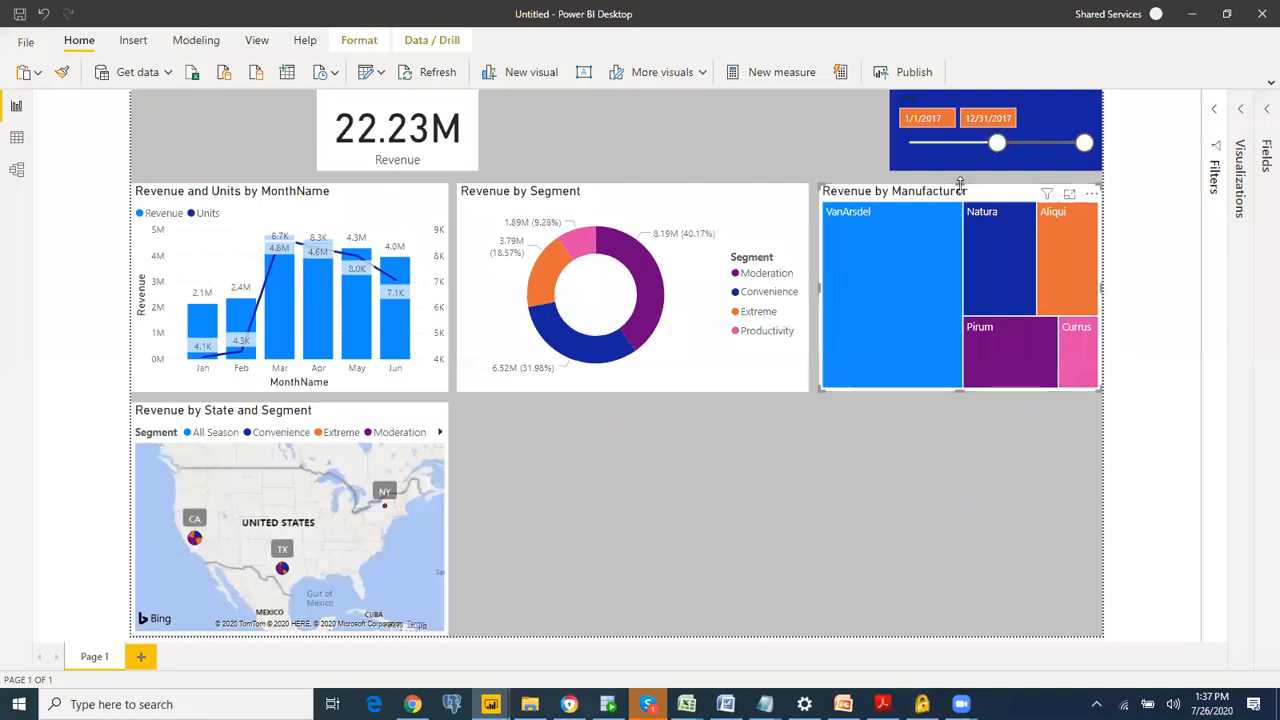
left_click_drag(961, 181, 962, 187)
mouse_move(960, 389)
left_mouse_down()
mouse_move(959, 400)
mouse_move(952, 389)
left_mouse_up()
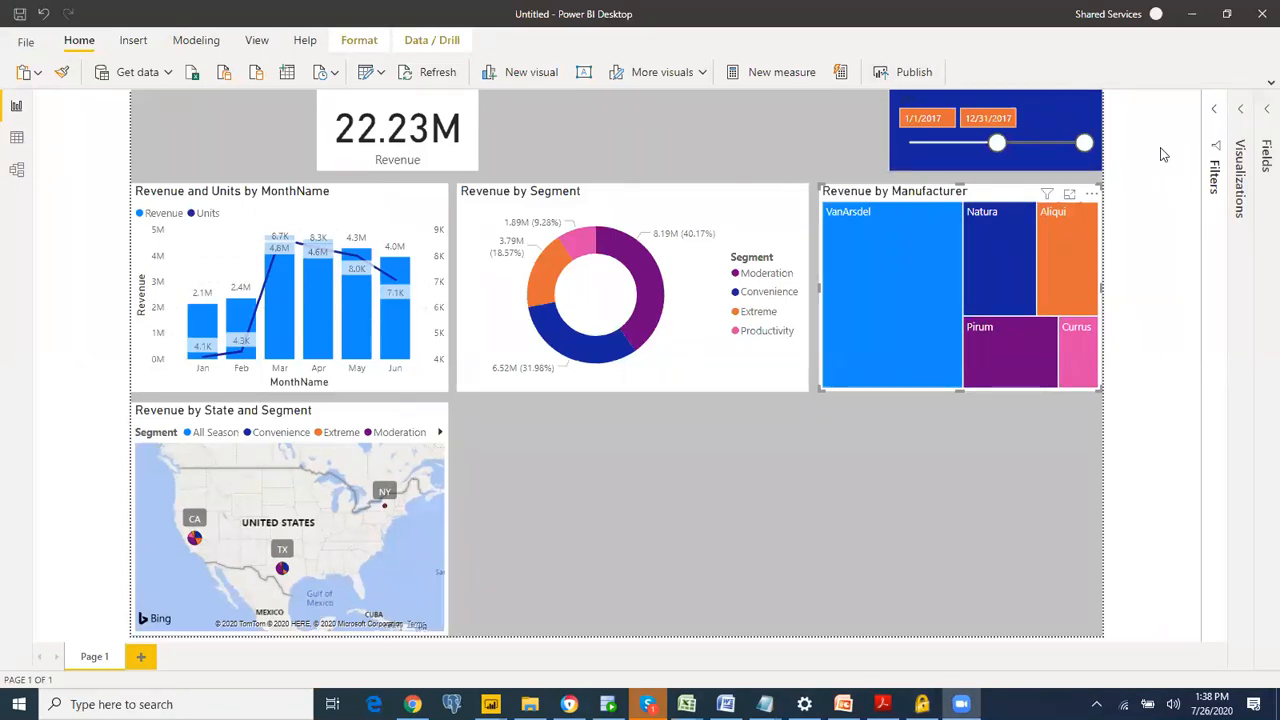
Step: Reopen the Visualizations and Fields panes, leaving the Filters pane collapsed
left_click(1210, 113)
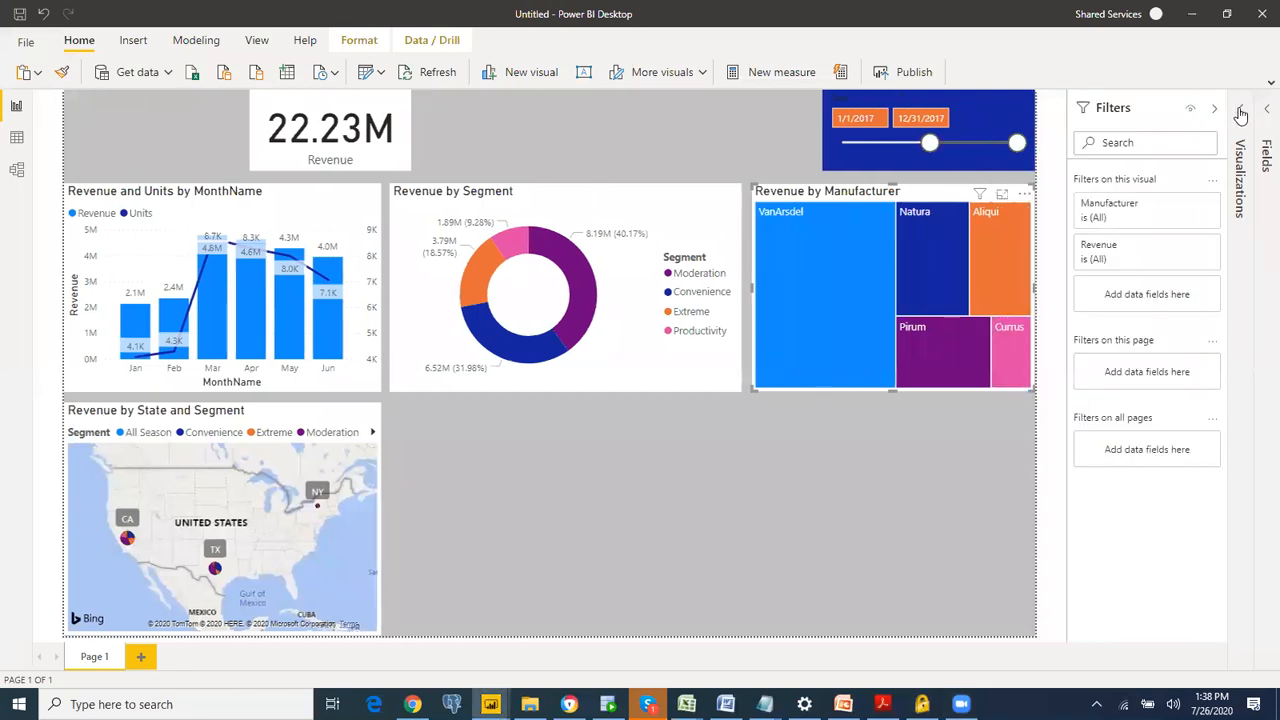
left_click(1240, 113)
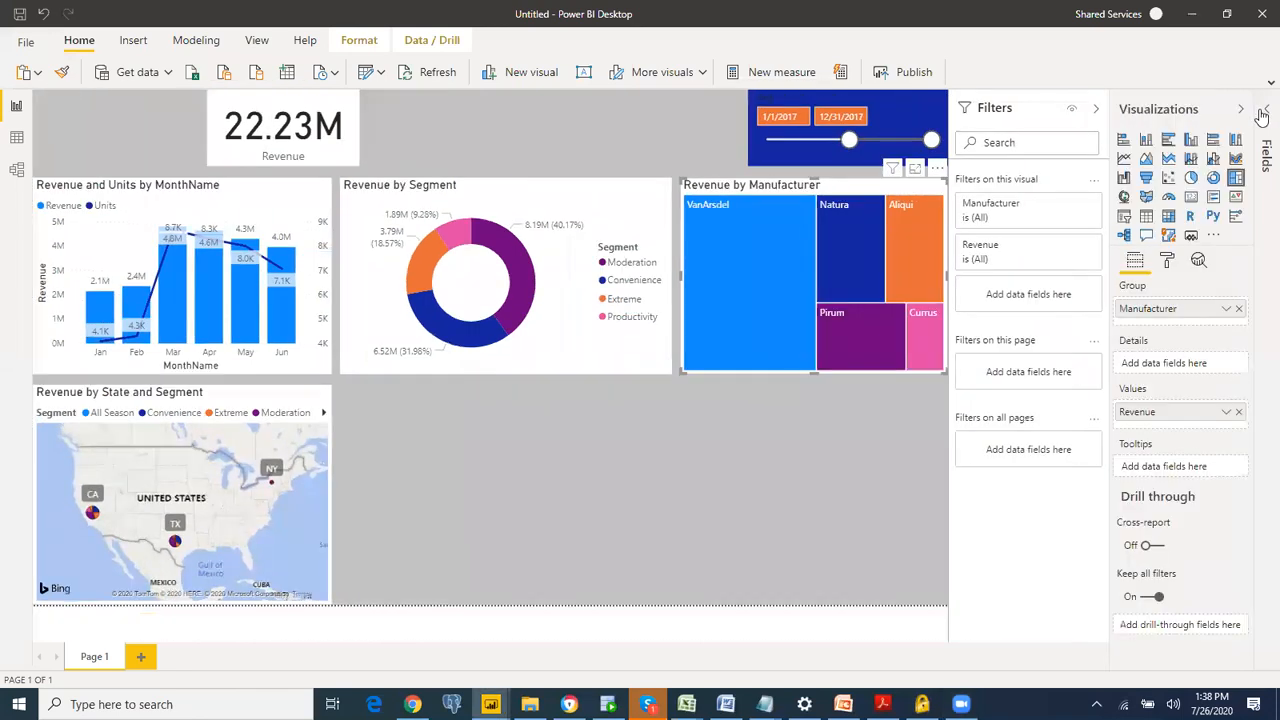
left_click(1263, 112)
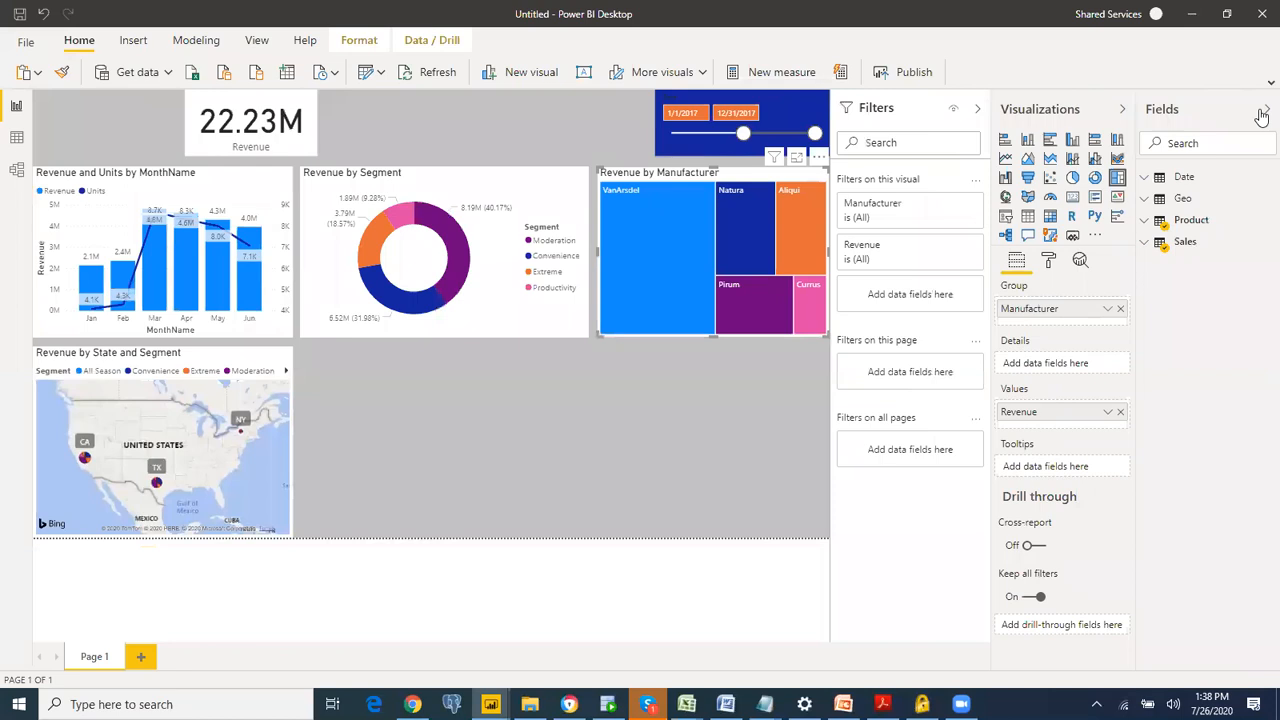
left_click(977, 112)
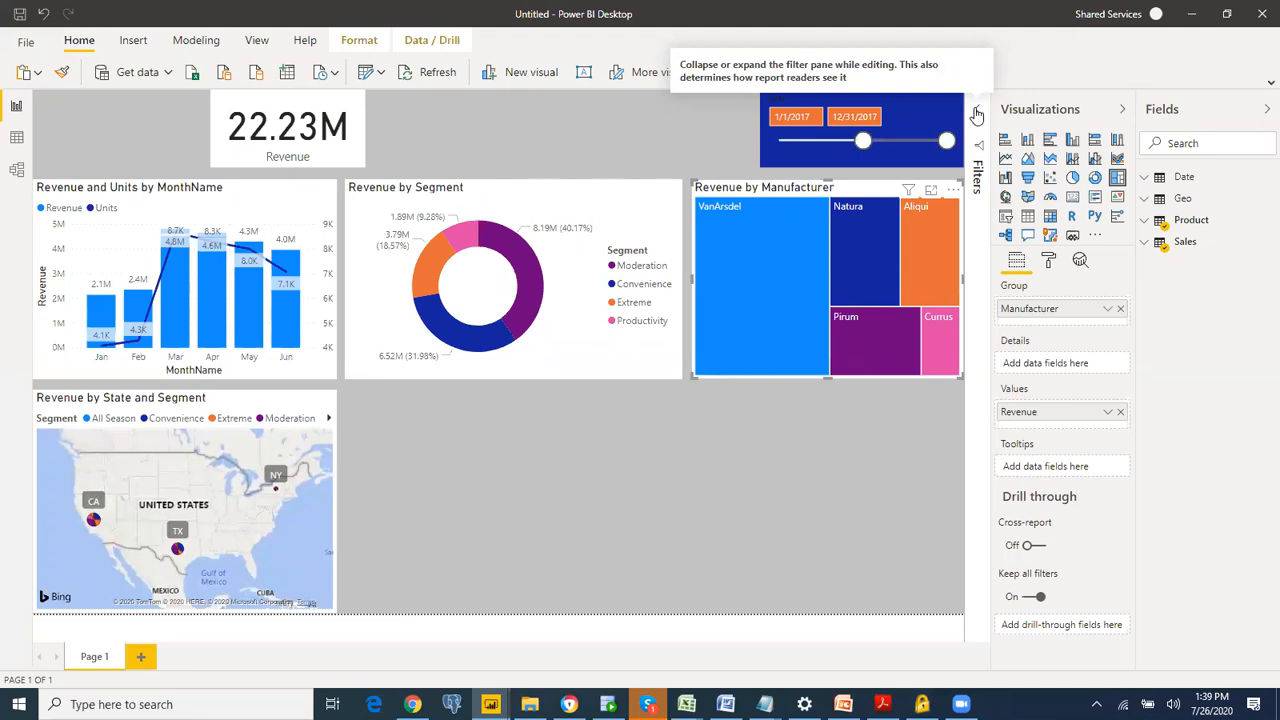
Step: Switch to DIAH.pdf in Acrobat Reader and read the instructions for the matrix visual and the report title
key("alt+Tab")
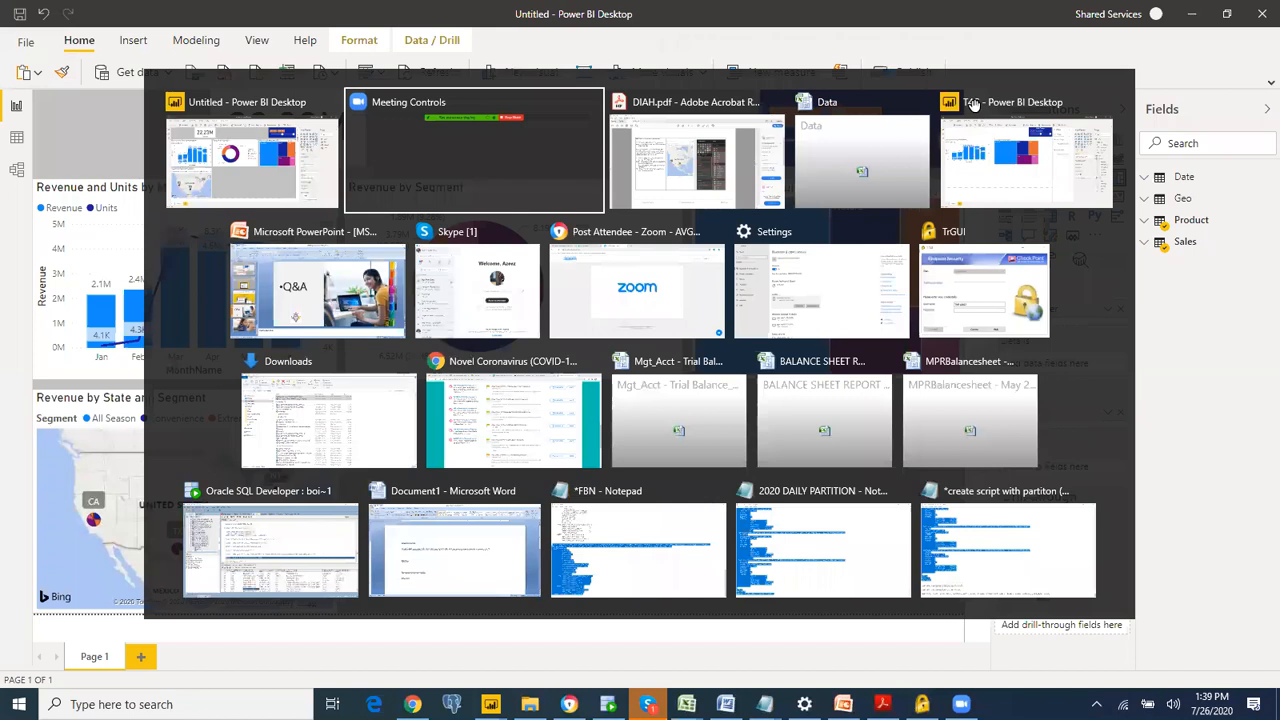
key("alt+Tab")
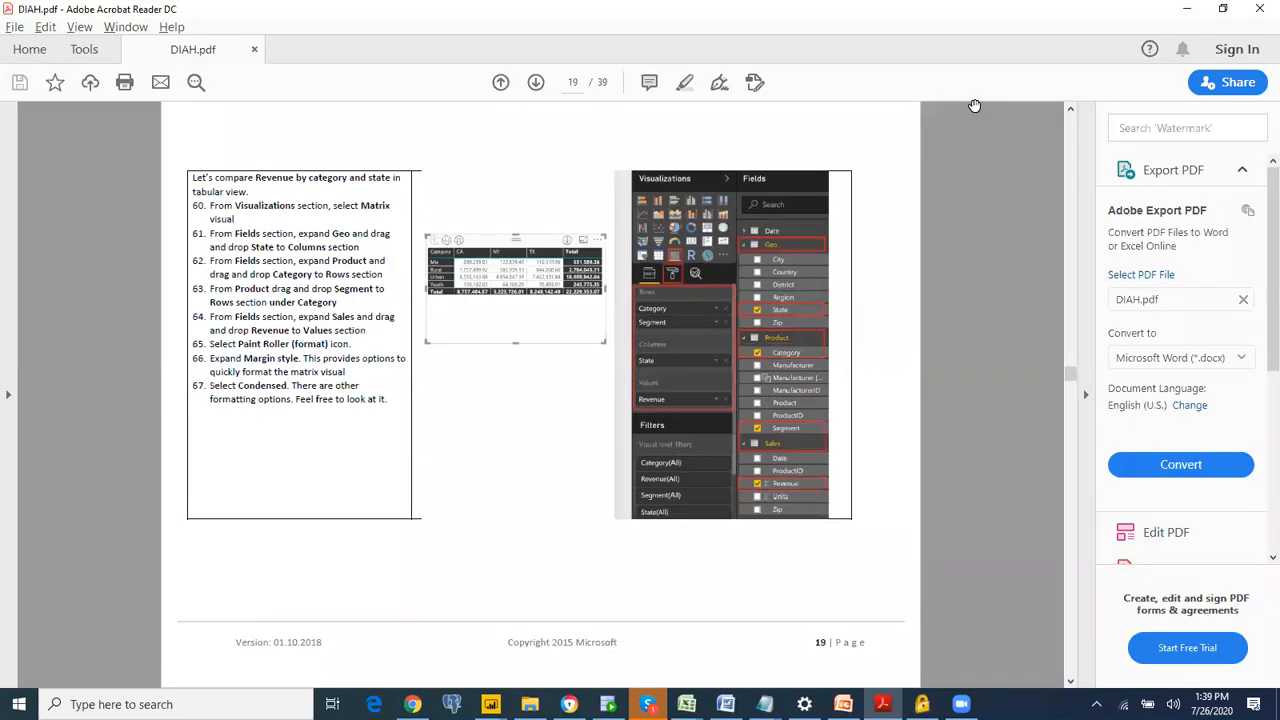
scroll(975, 105, "down", 1)
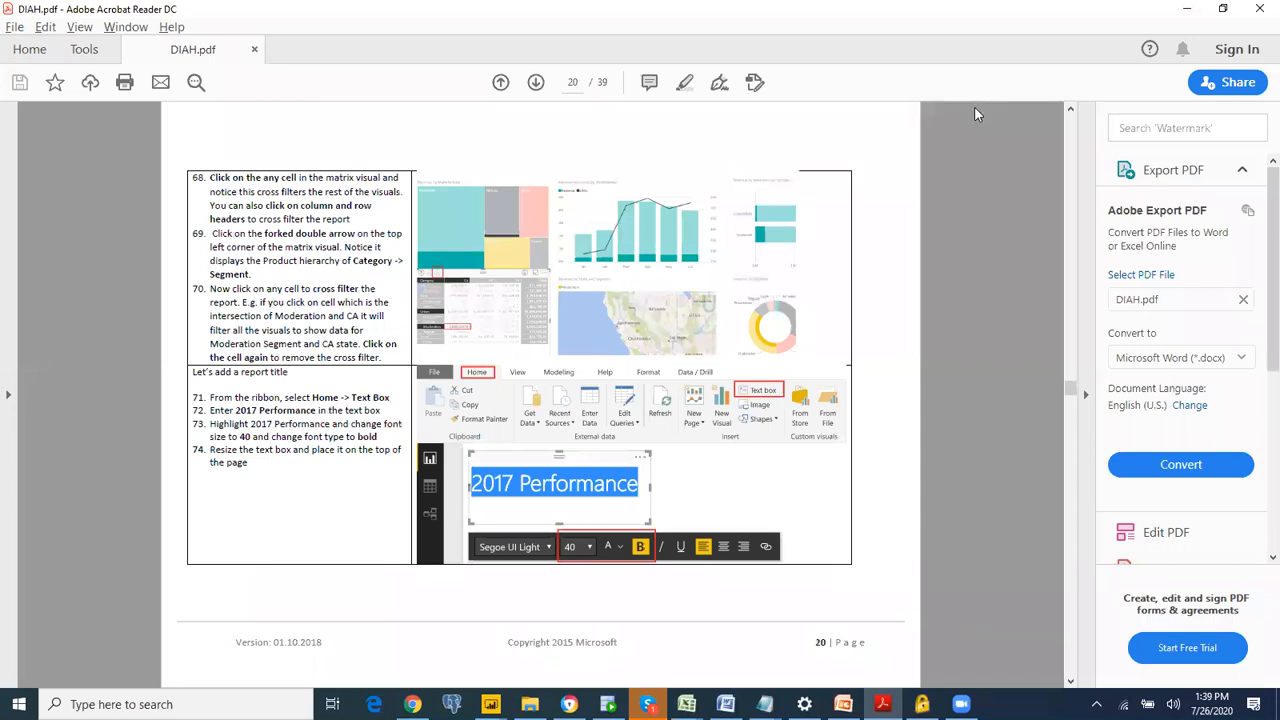
Step: Switch to Power BI Desktop, add a blank Q&A visual beside the Revenue card, and delete it
key("alt+Tab")
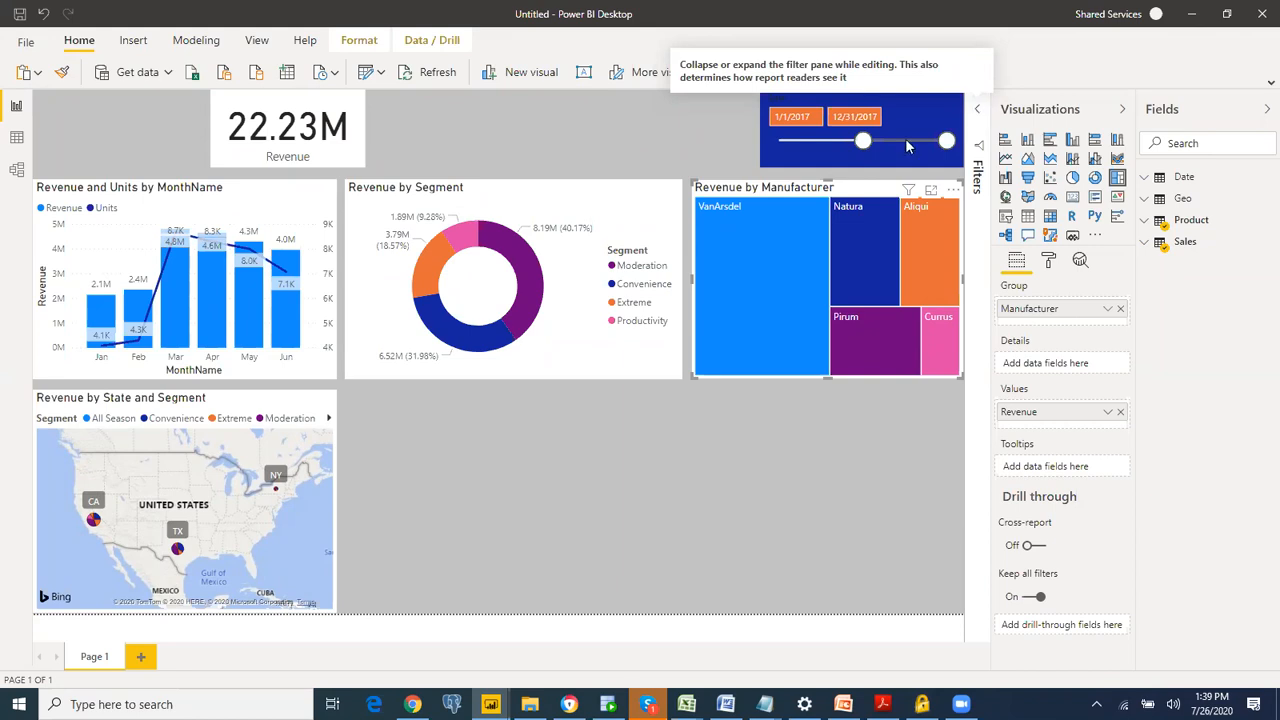
left_click(520, 116)
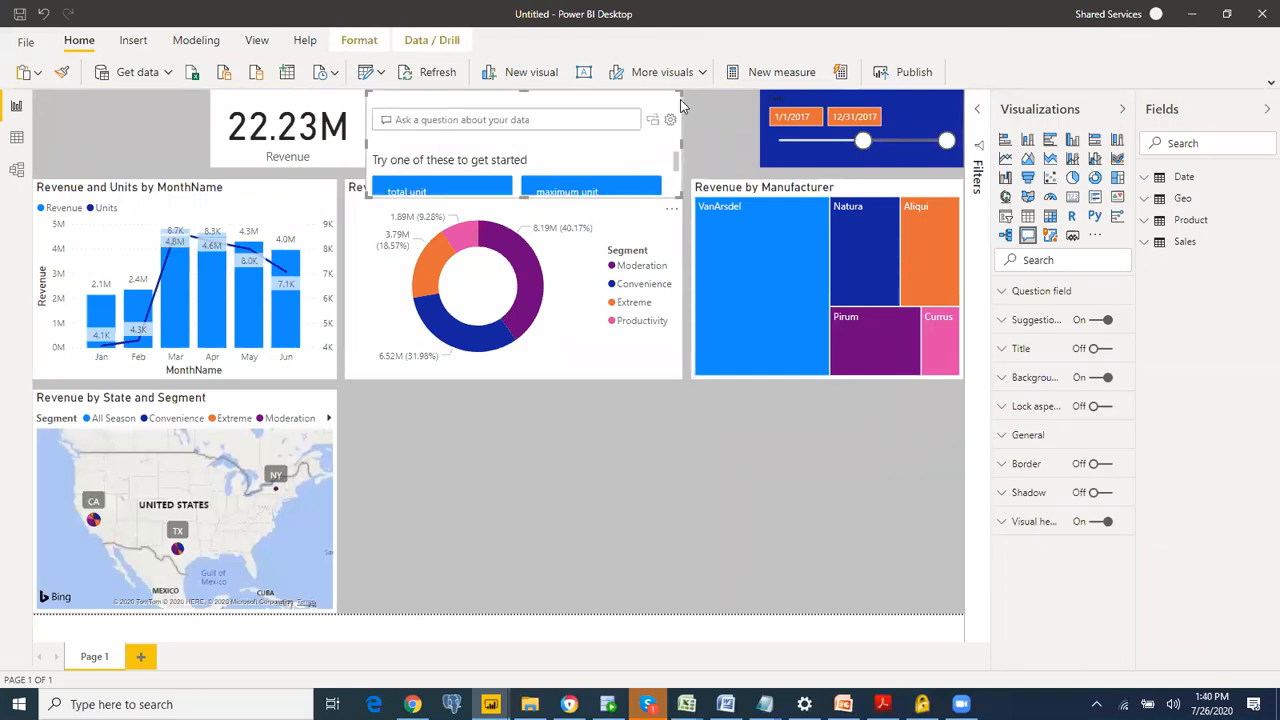
key("Delete")
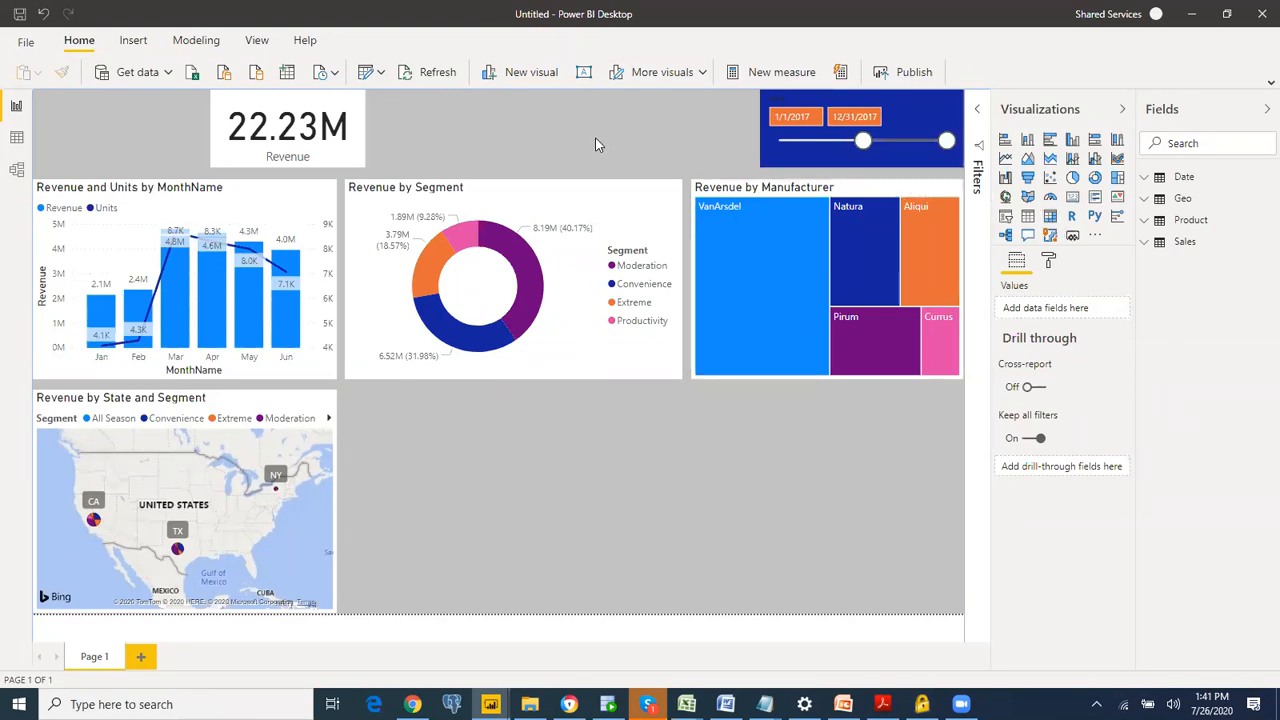
Step: Add a Q&A visual between the Revenue card and the date slicer and ask "total revenue"
double_click(496, 107)
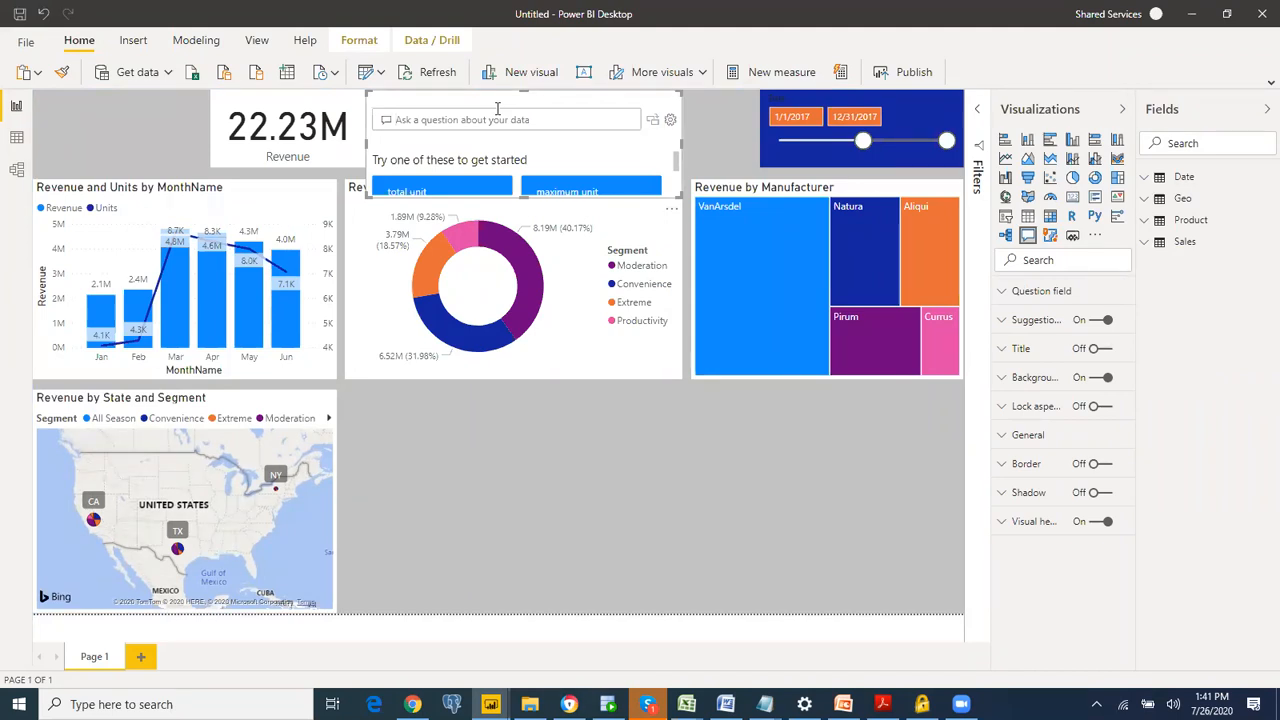
type("total")
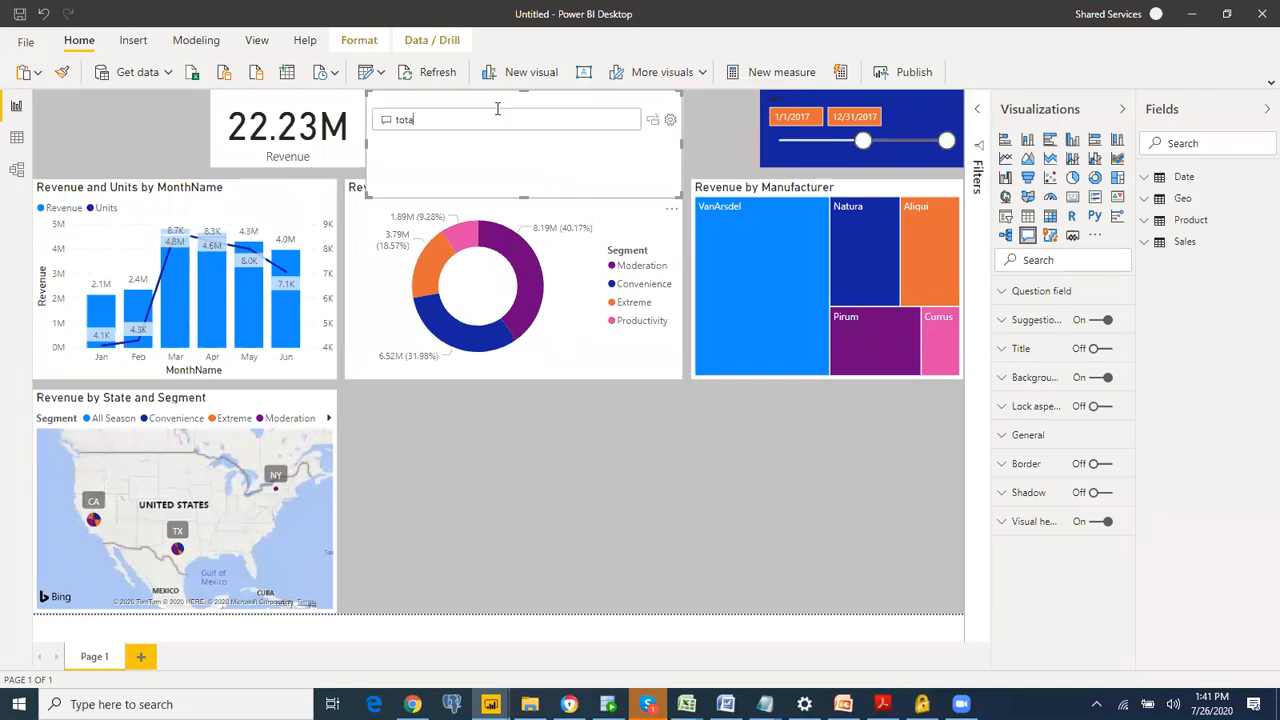
key("BackSpace")
key("BackSpace")
key("BackSpace")
key("BackSpace")
type("tot")
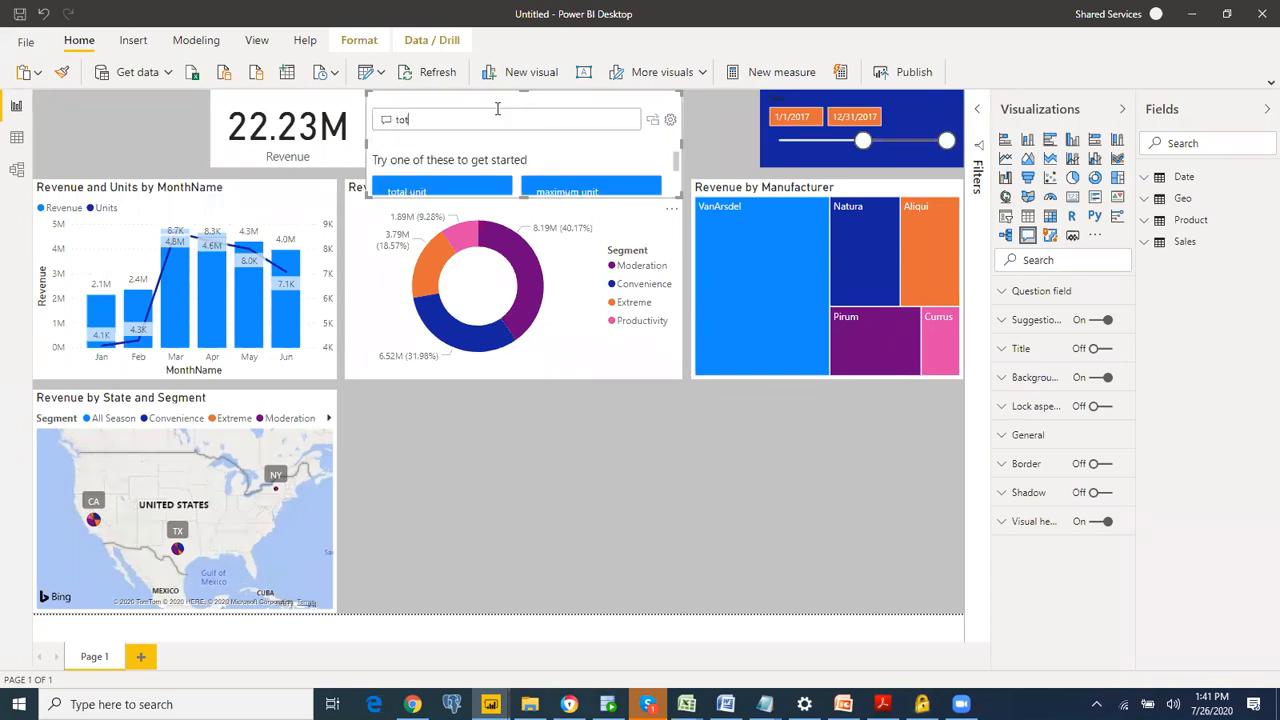
type("al")
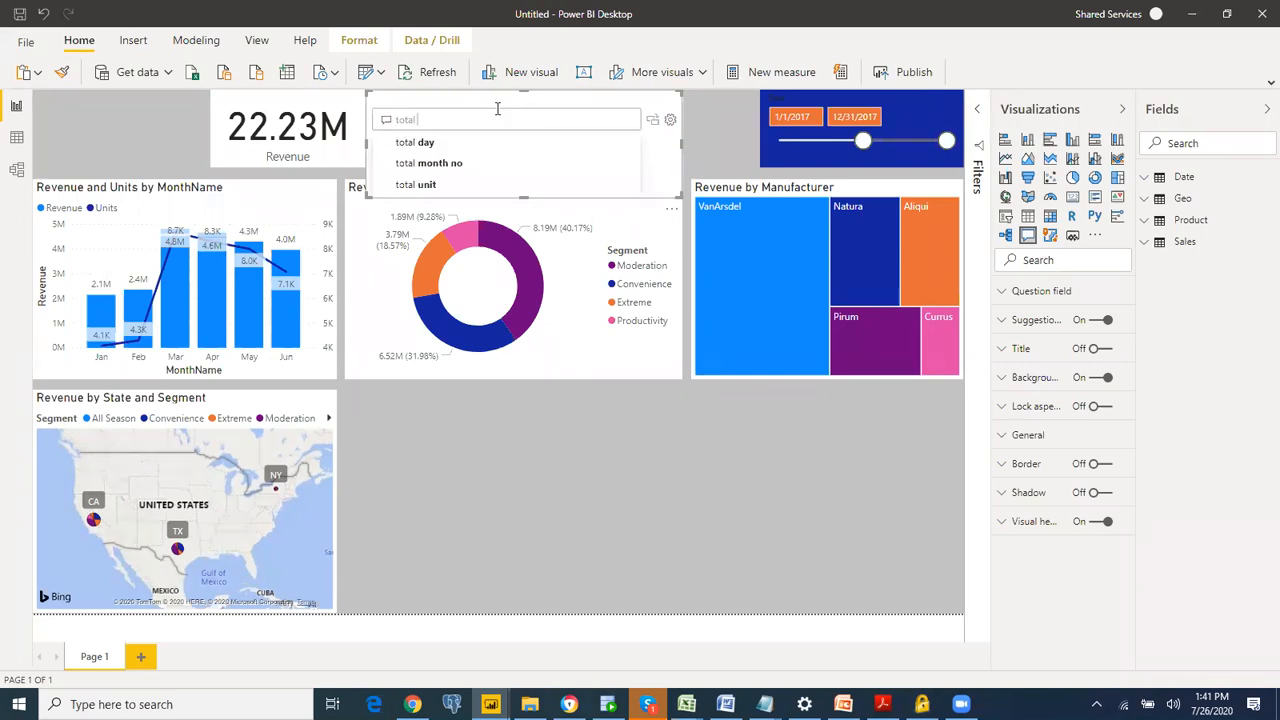
type(" reveveue")
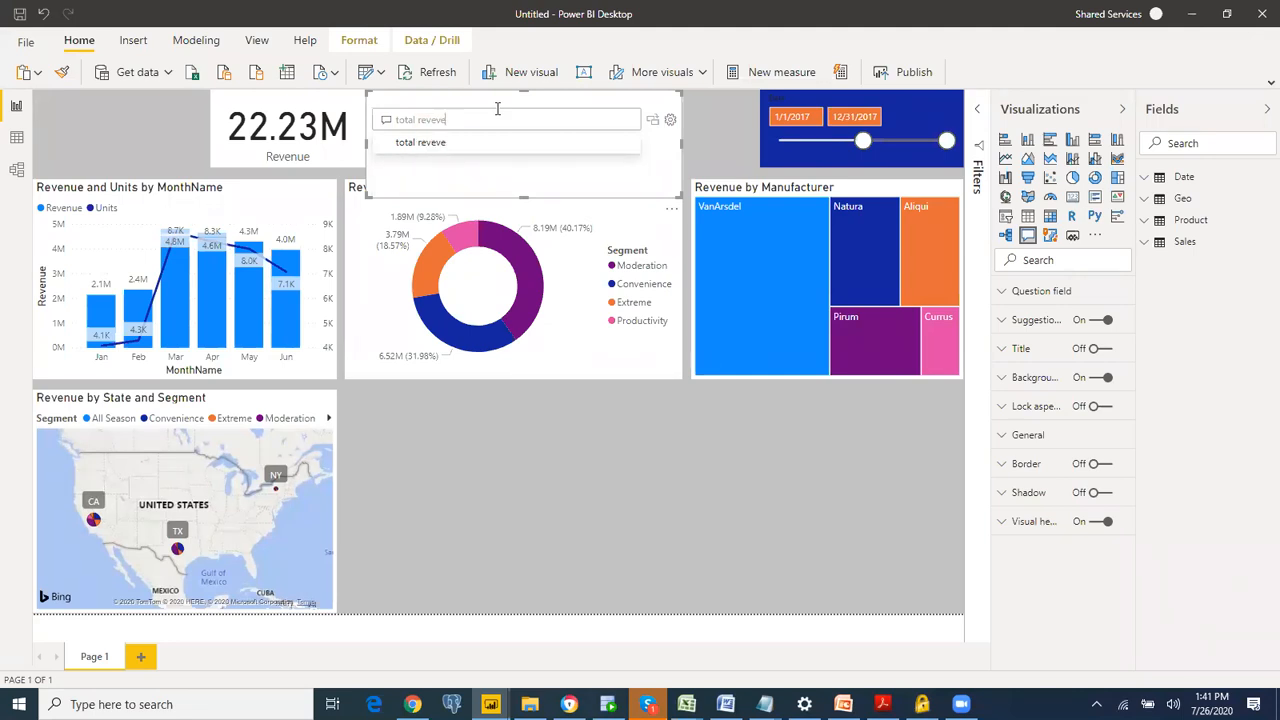
key("BackSpace")
key("BackSpace")
key("BackSpace")
key("BackSpace")
type("nue")
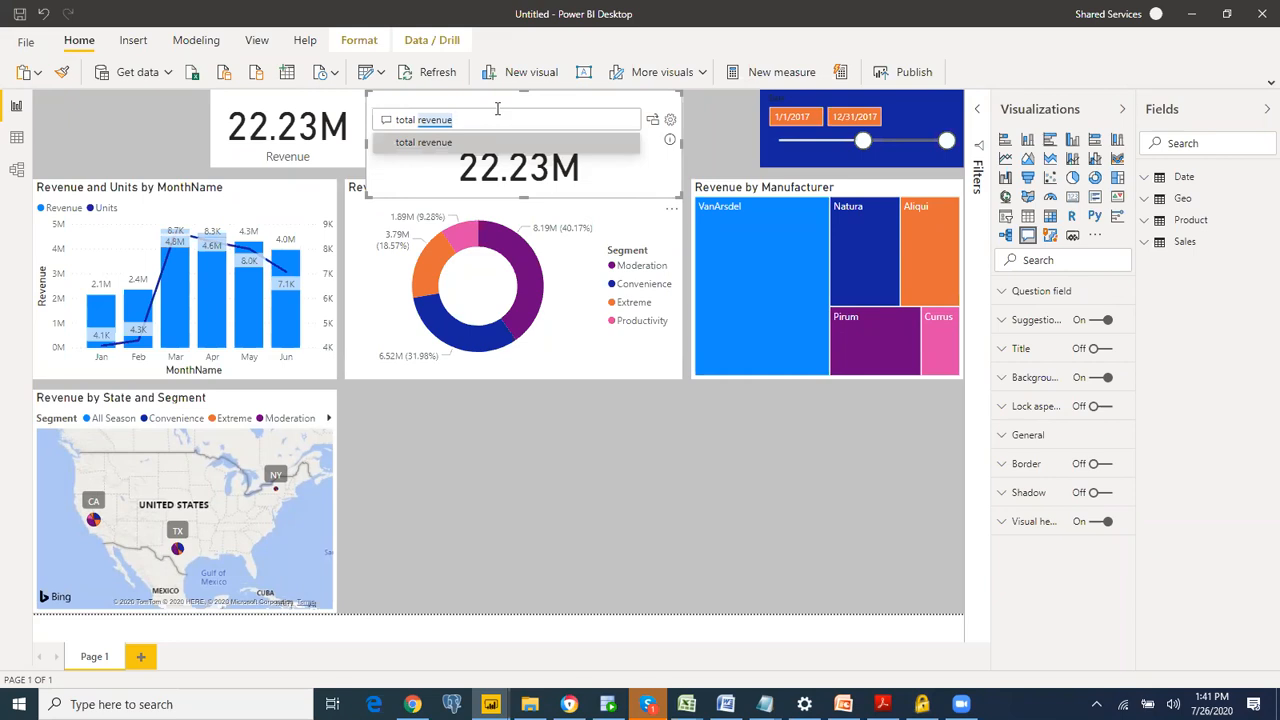
Step: Extend the question to "total revenue by segment by state" and enlarge the Q&A visual to show the full chart
type("by ")
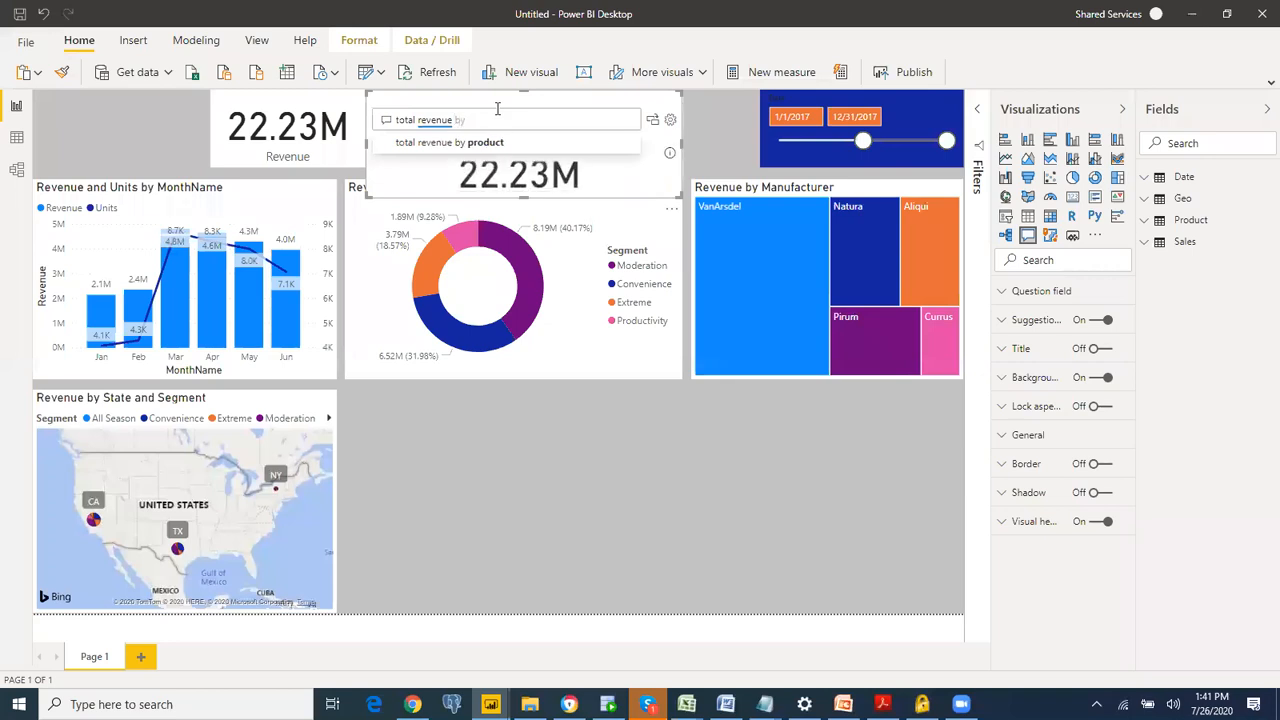
type("segment")
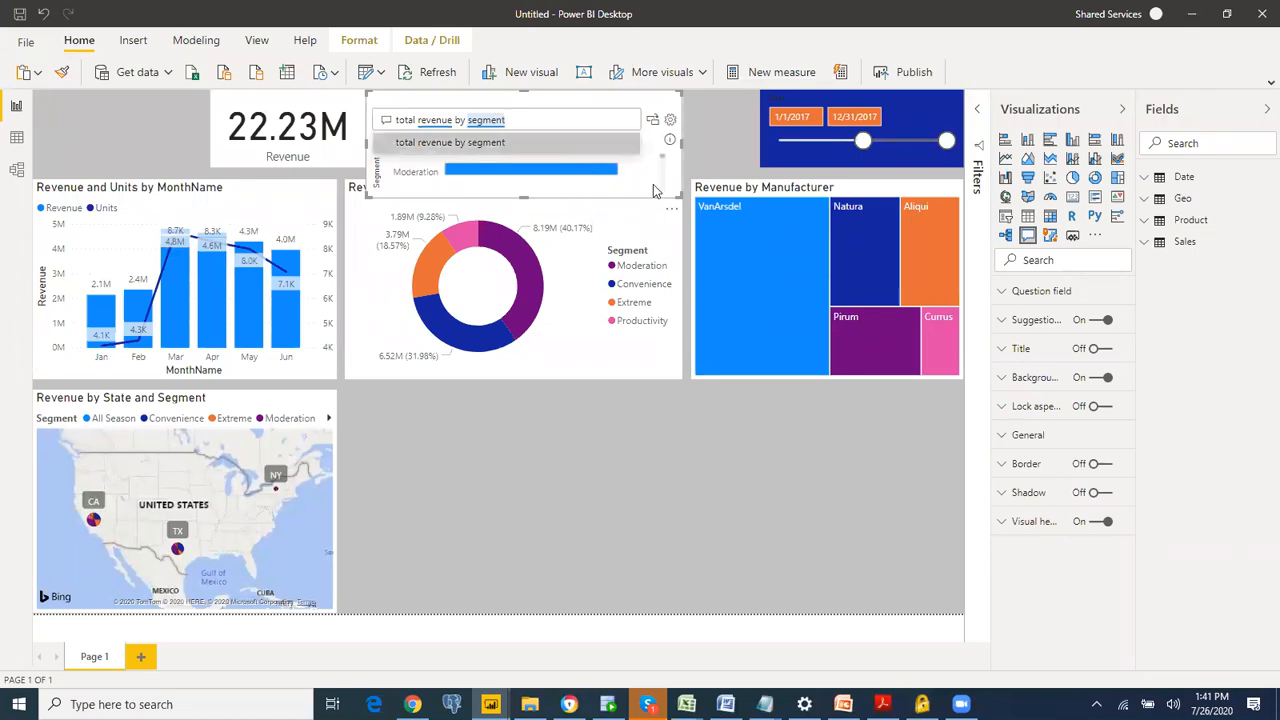
left_click_drag(682, 198, 722, 429)
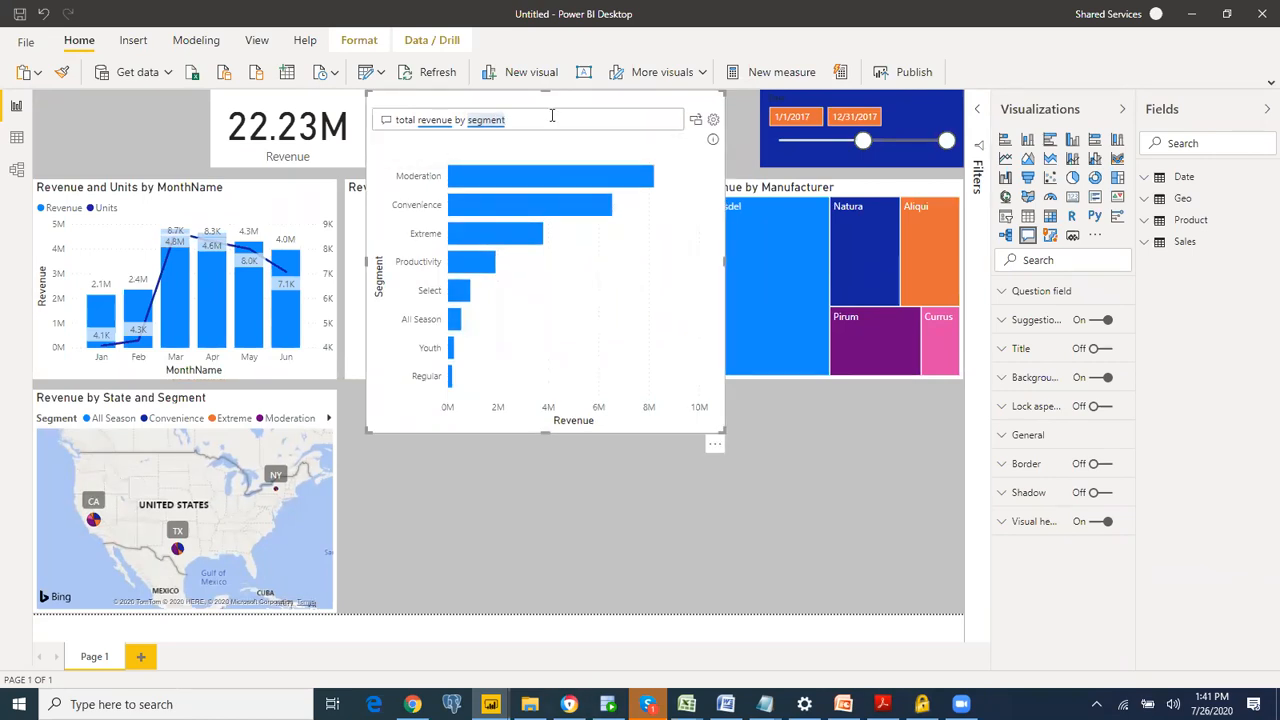
left_click(551, 116)
type("by")
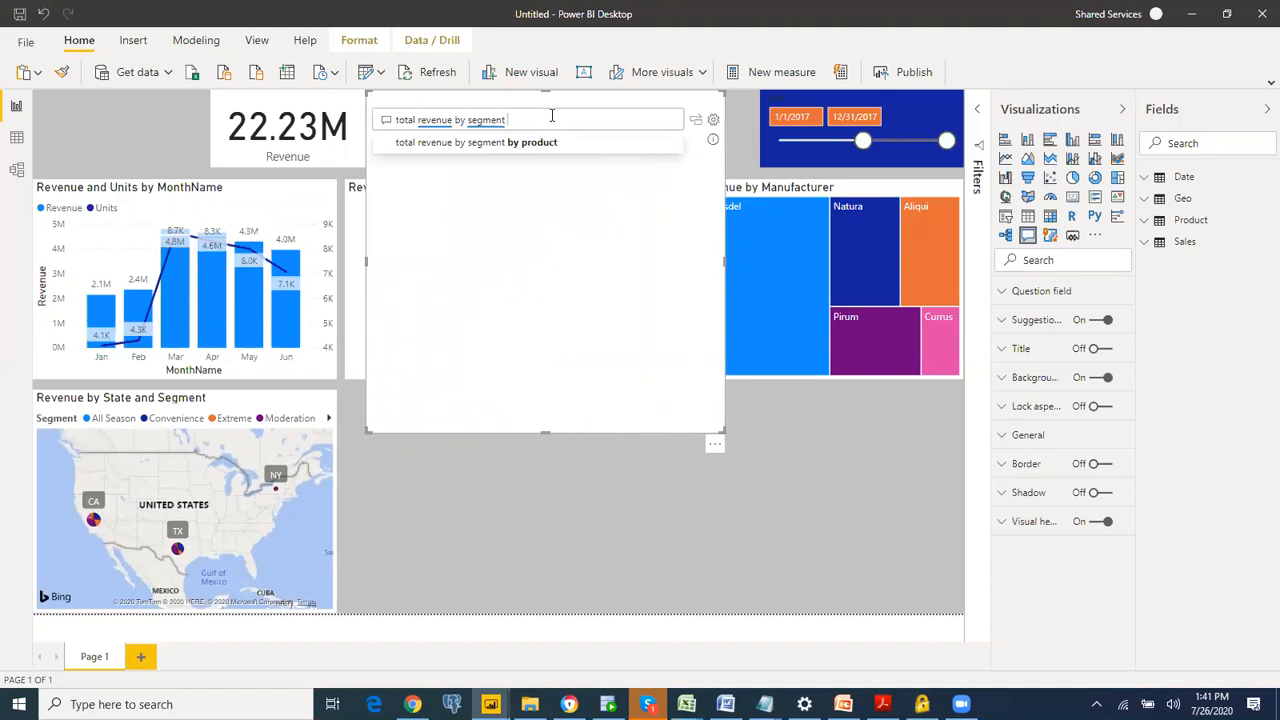
type(" state")
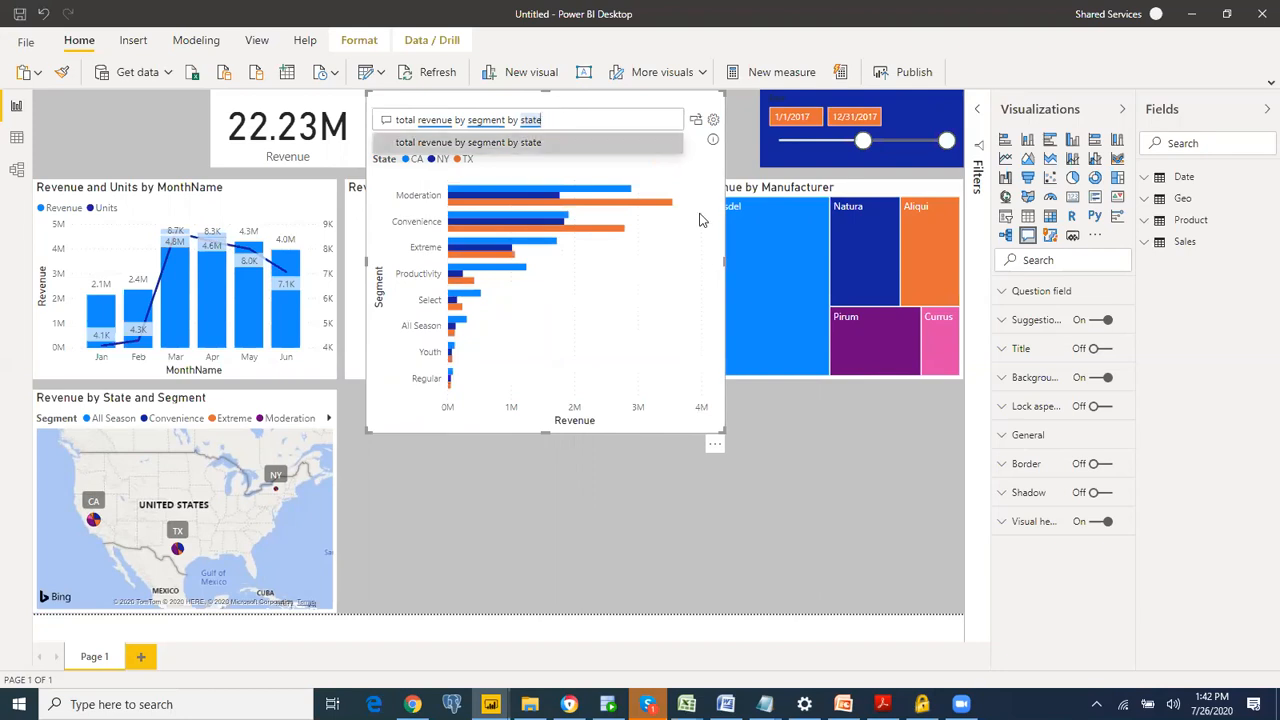
Step: Convert the Q&A result into a standard bar chart fitted below the donut chart at matching width, and delete it
left_click(697, 124)
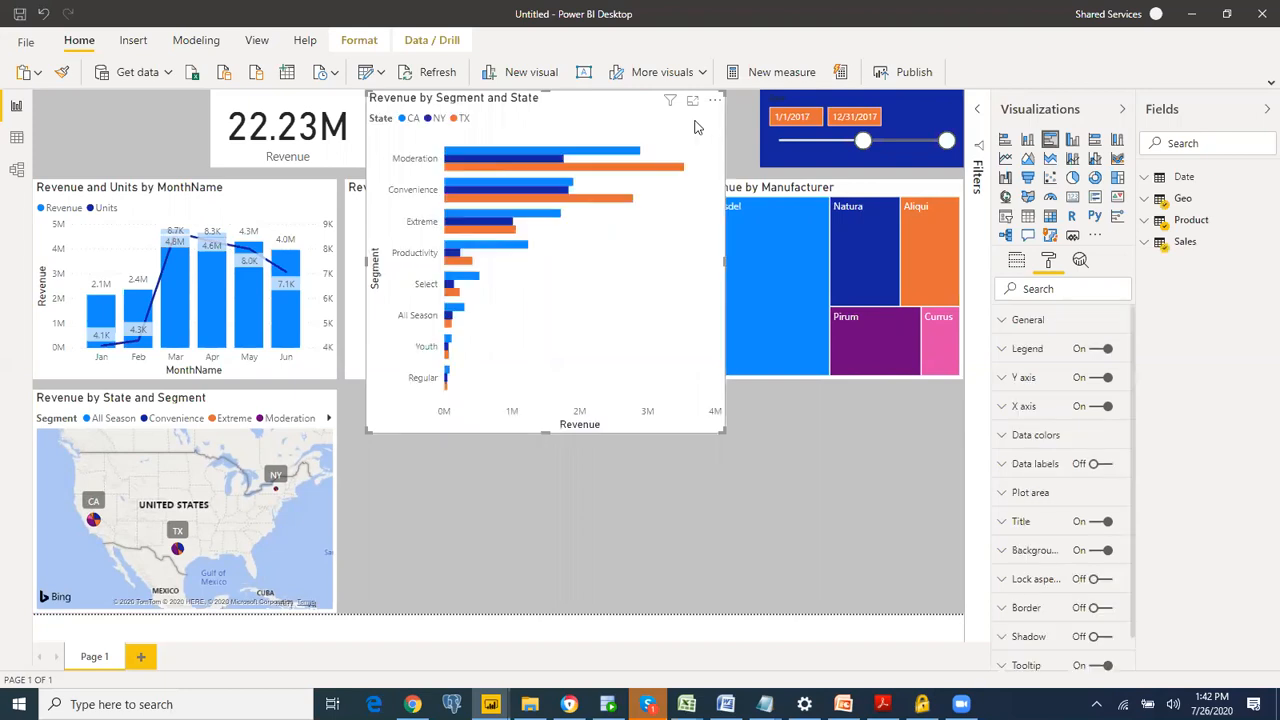
left_click_drag(609, 118, 581, 315)
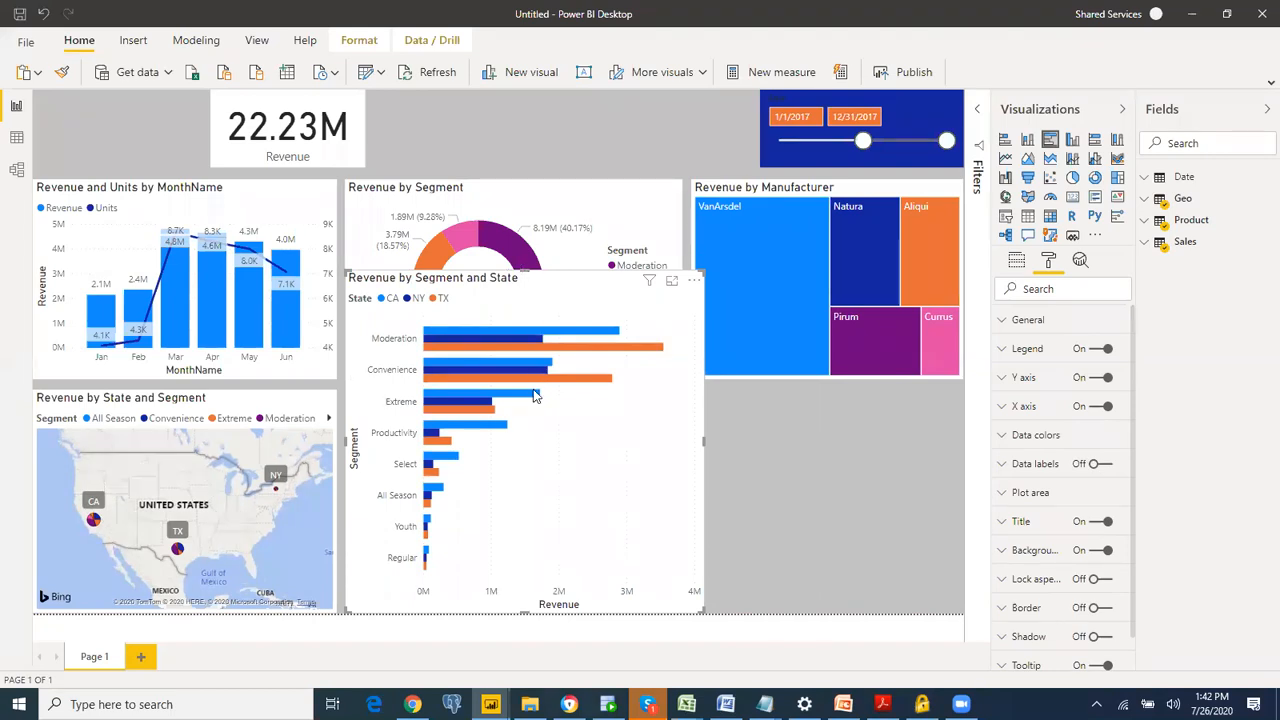
left_click_drag(534, 396, 532, 398)
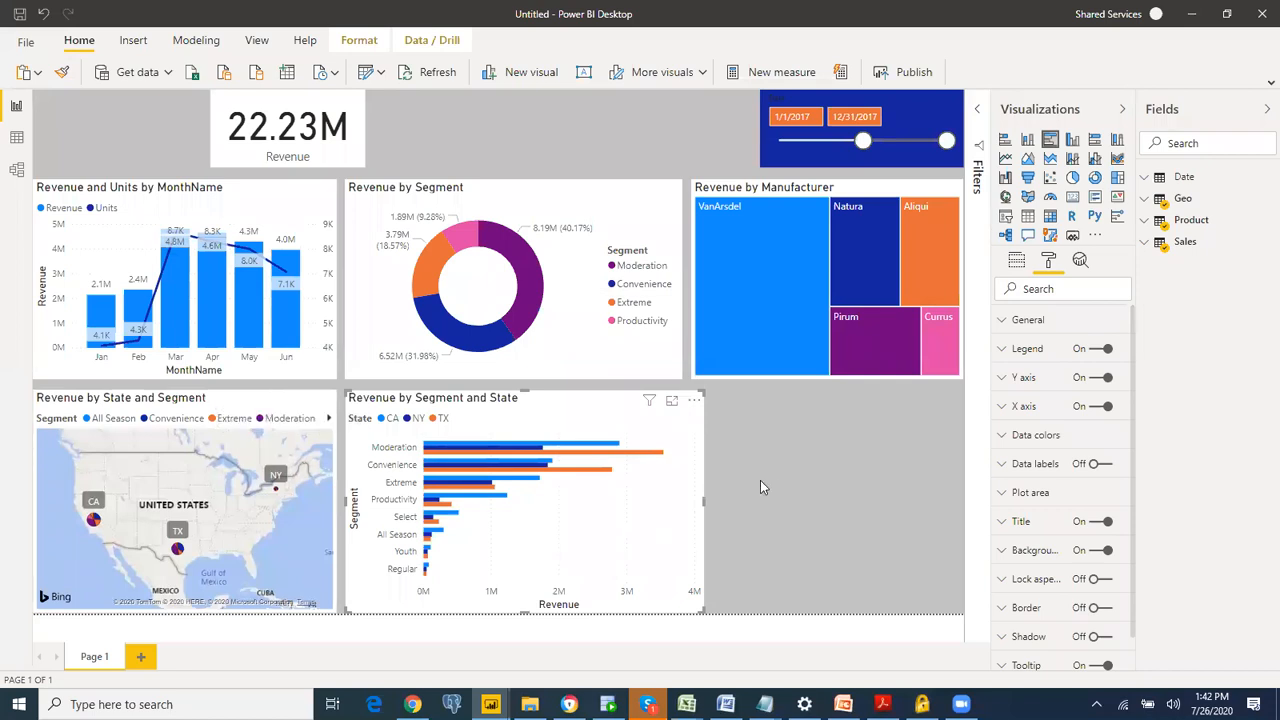
left_click_drag(701, 505, 675, 510)
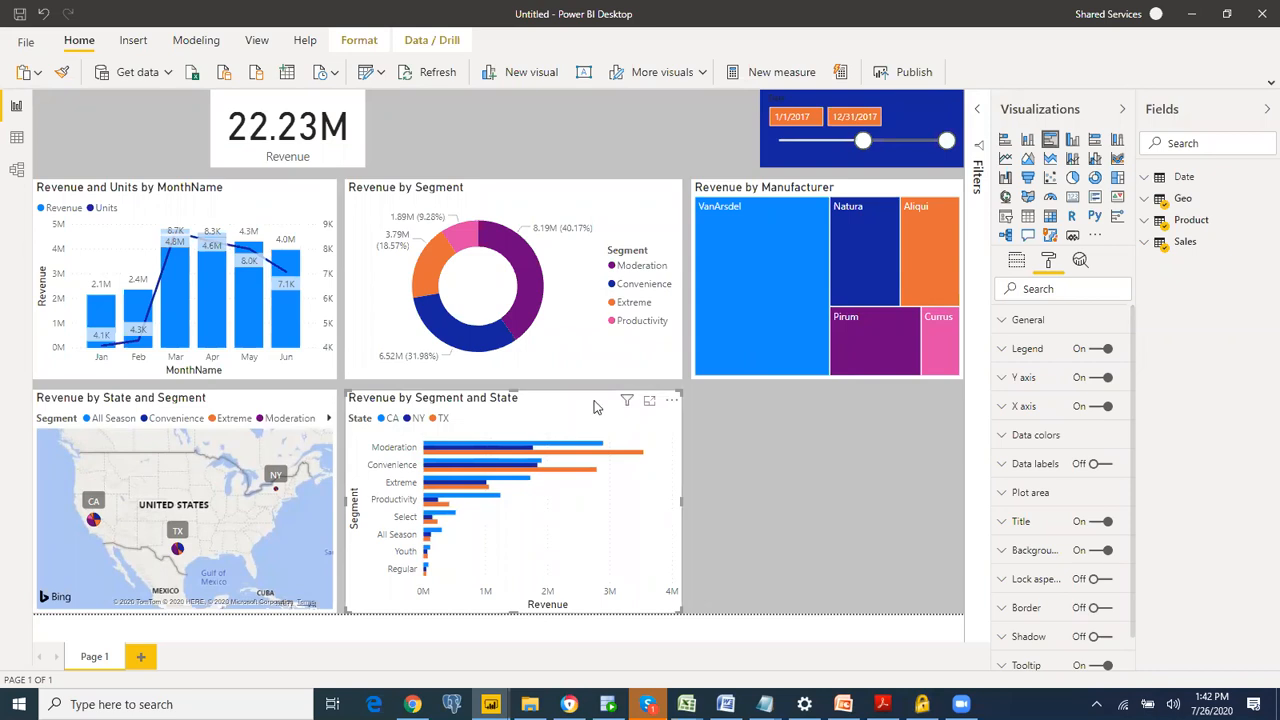
key("Delete")
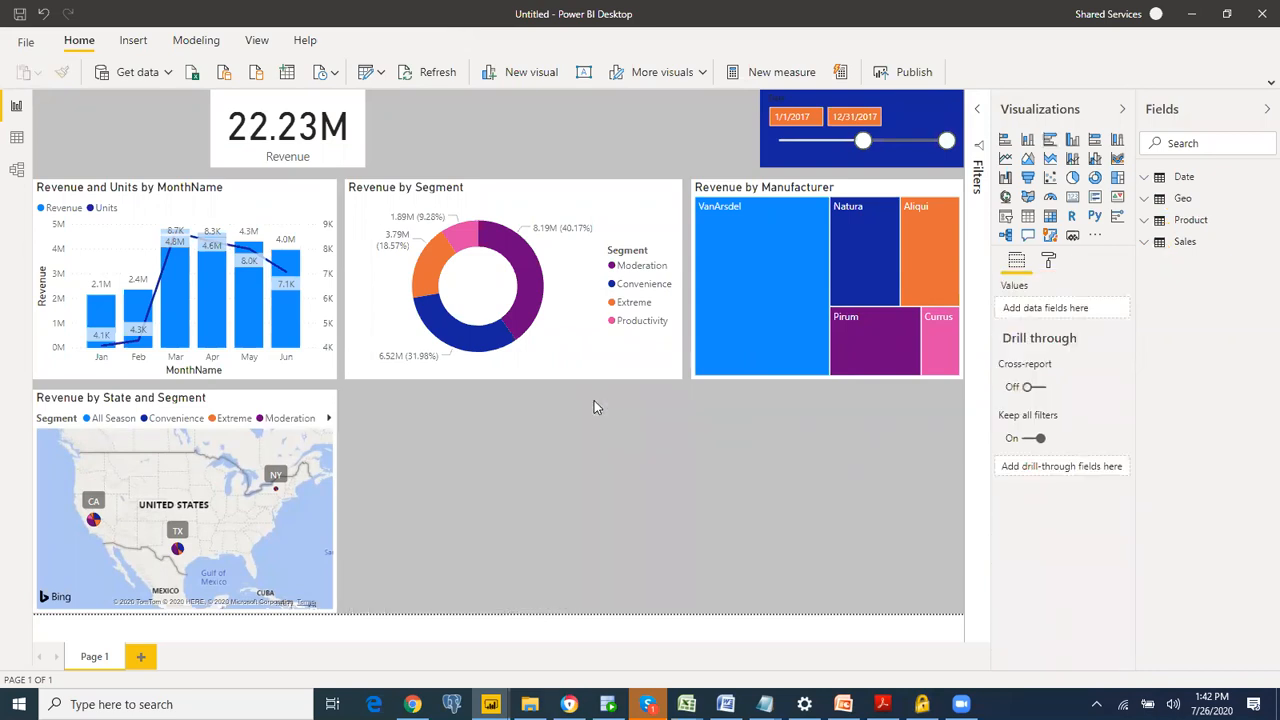
Step: Add a Q&A visual in the empty area below the donut chart and ask "total revenue by state"
double_click(509, 449)
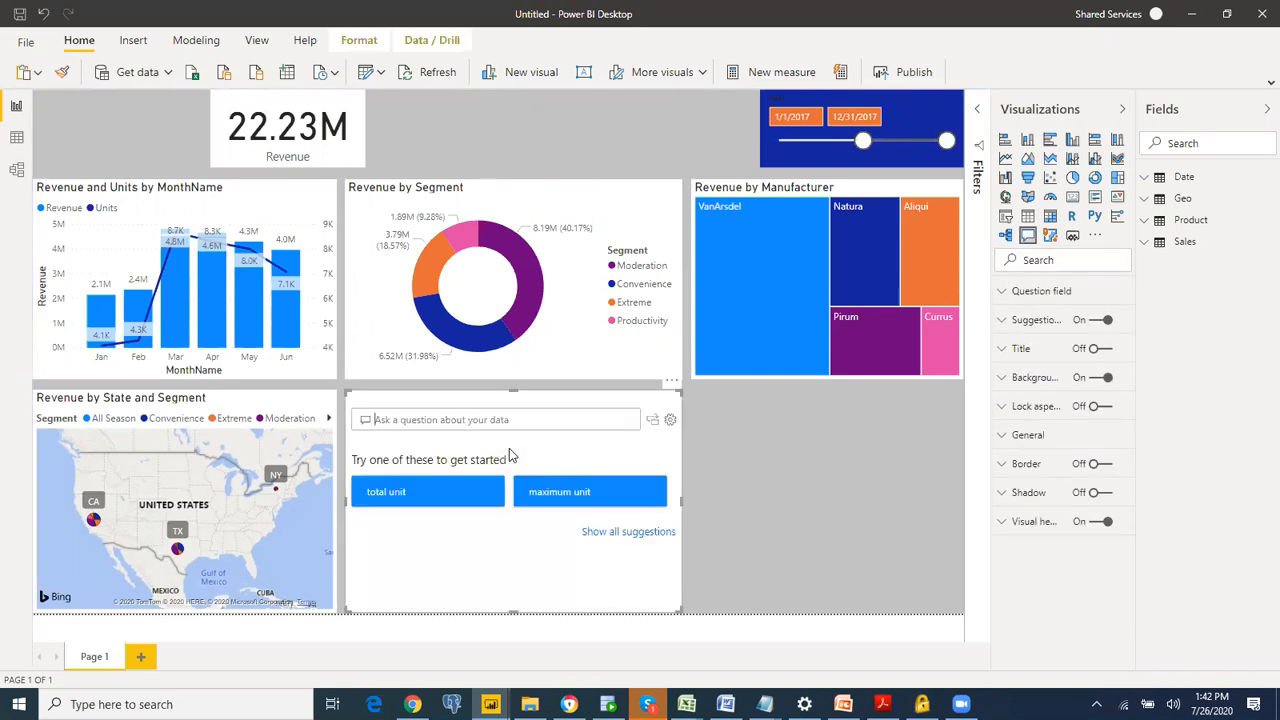
type("total r")
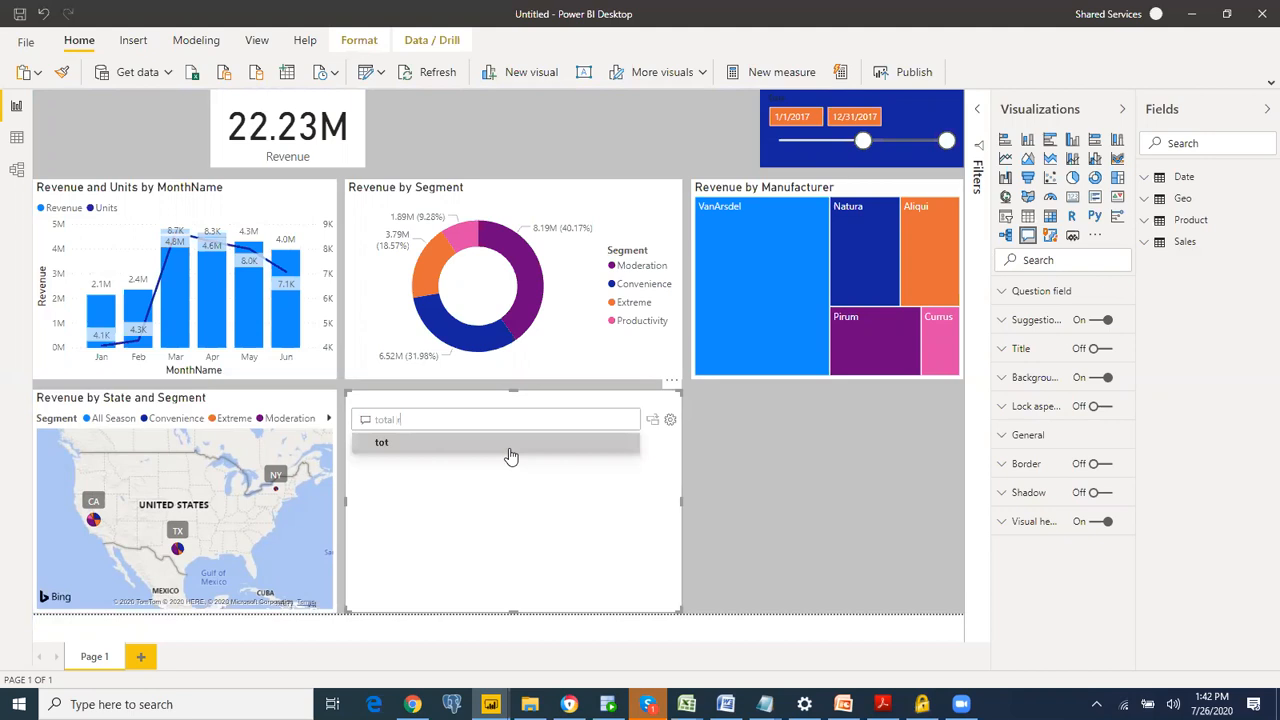
type("evenue")
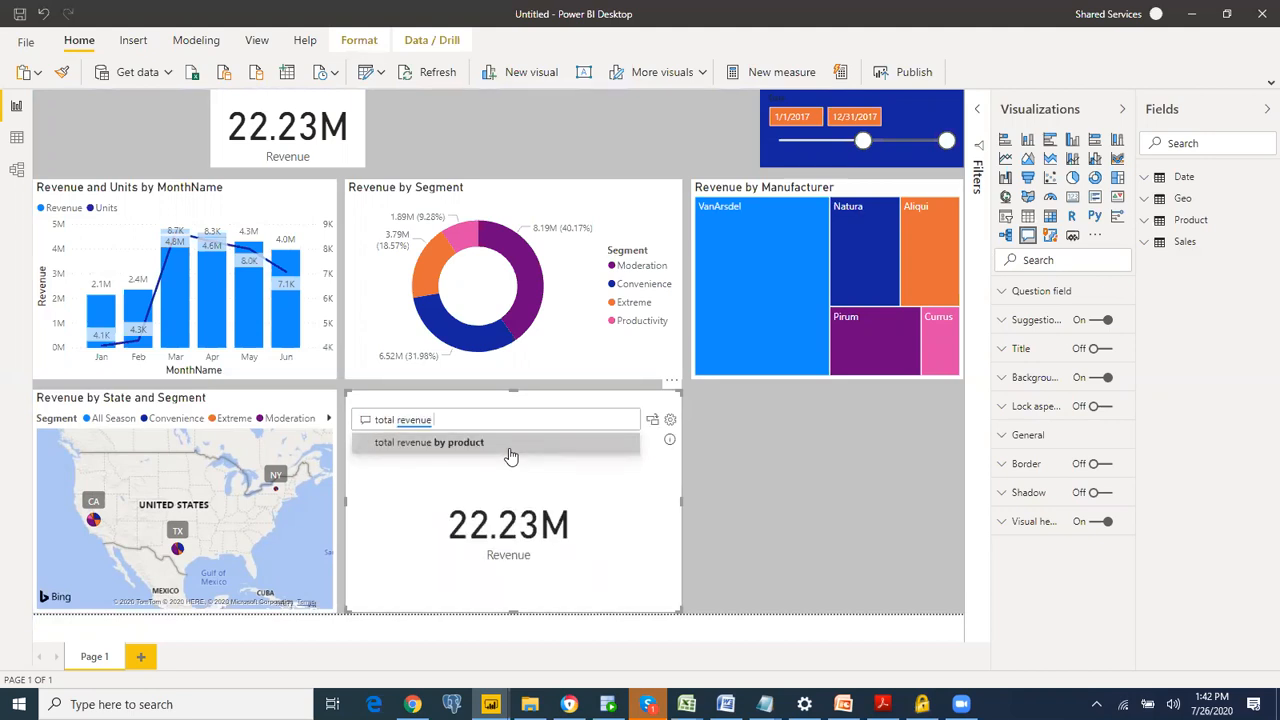
type(" by")
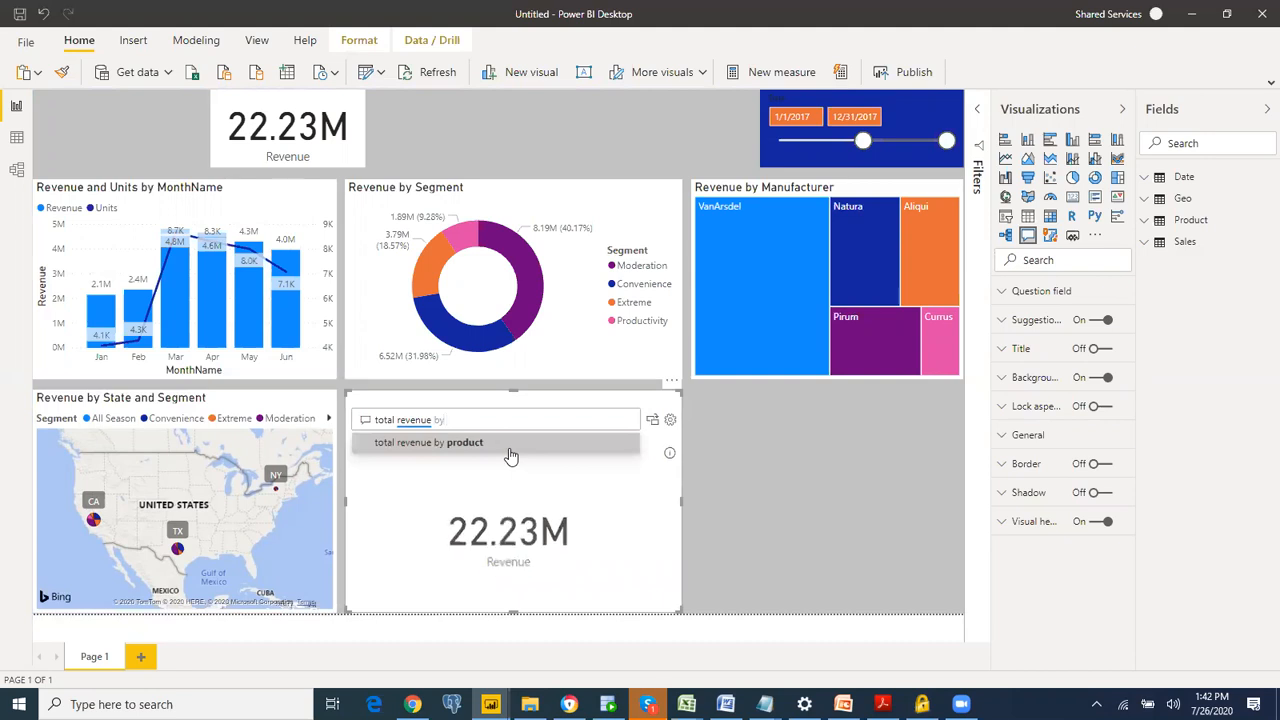
type(" segement")
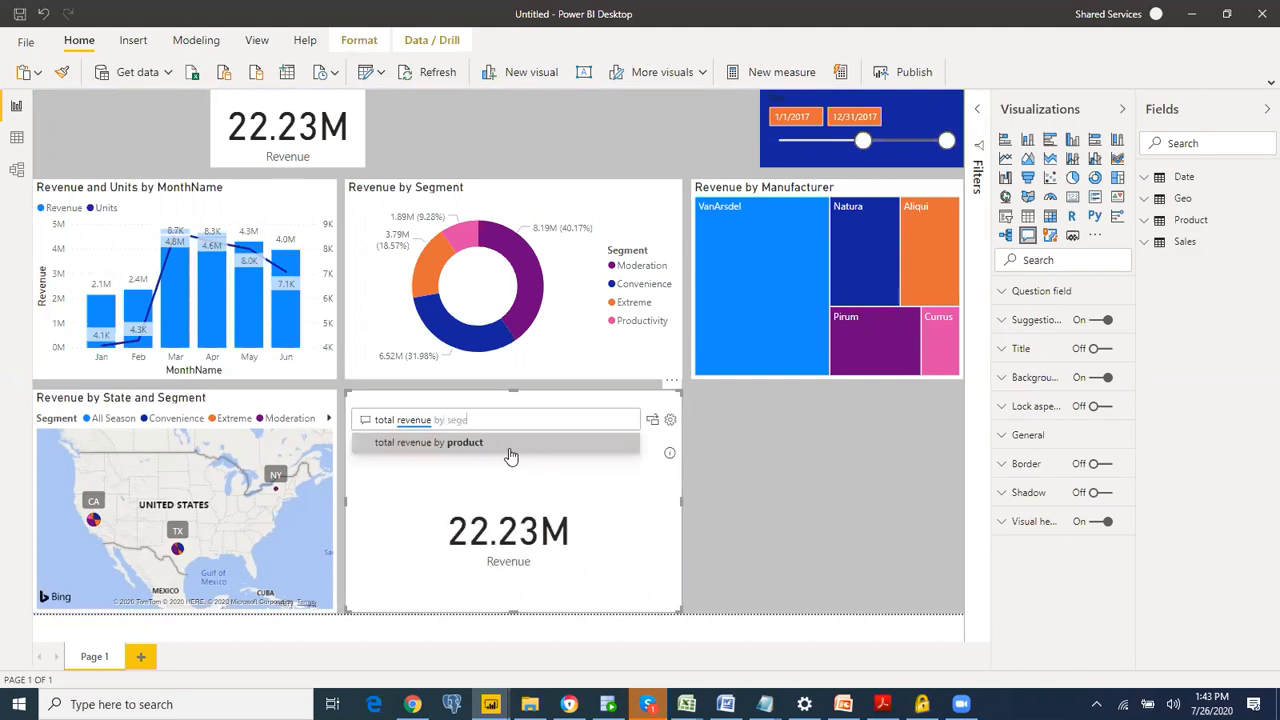
key("BackSpace")
key("BackSpace")
key("BackSpace")
key("BackSpace")
key("BackSpace")
key("BackSpace")
key("BackSpace")
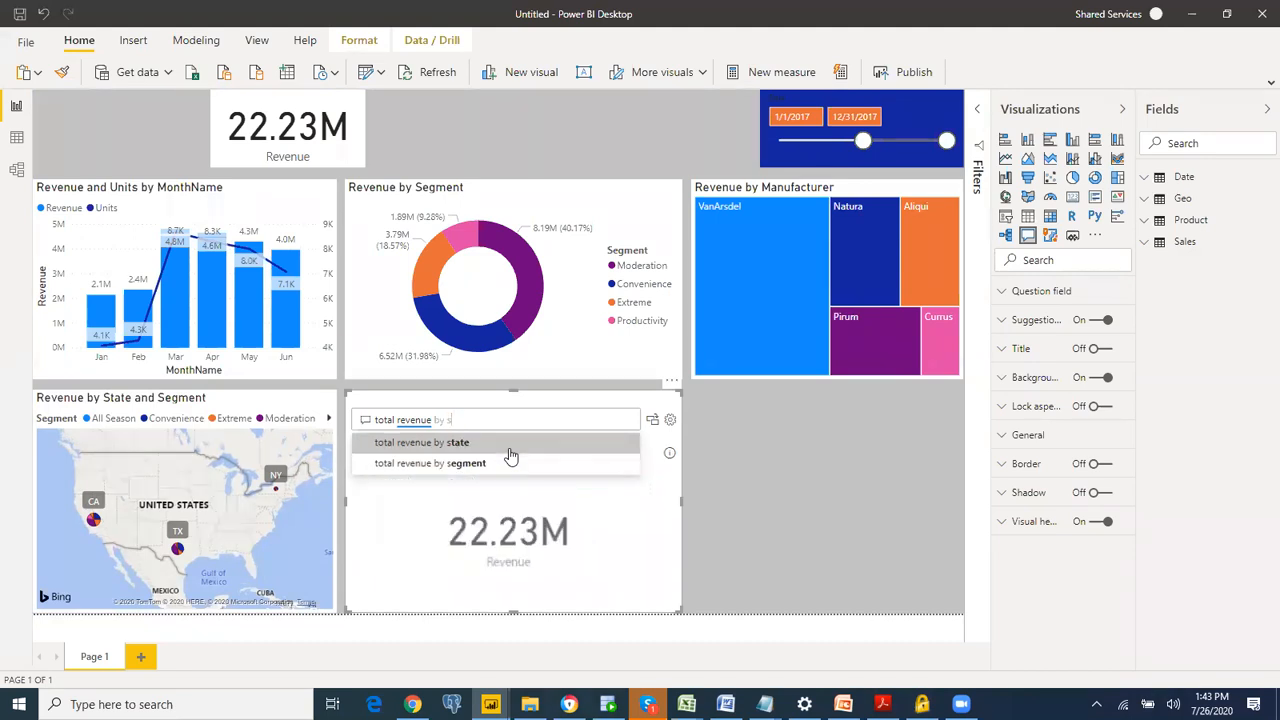
type("tate")
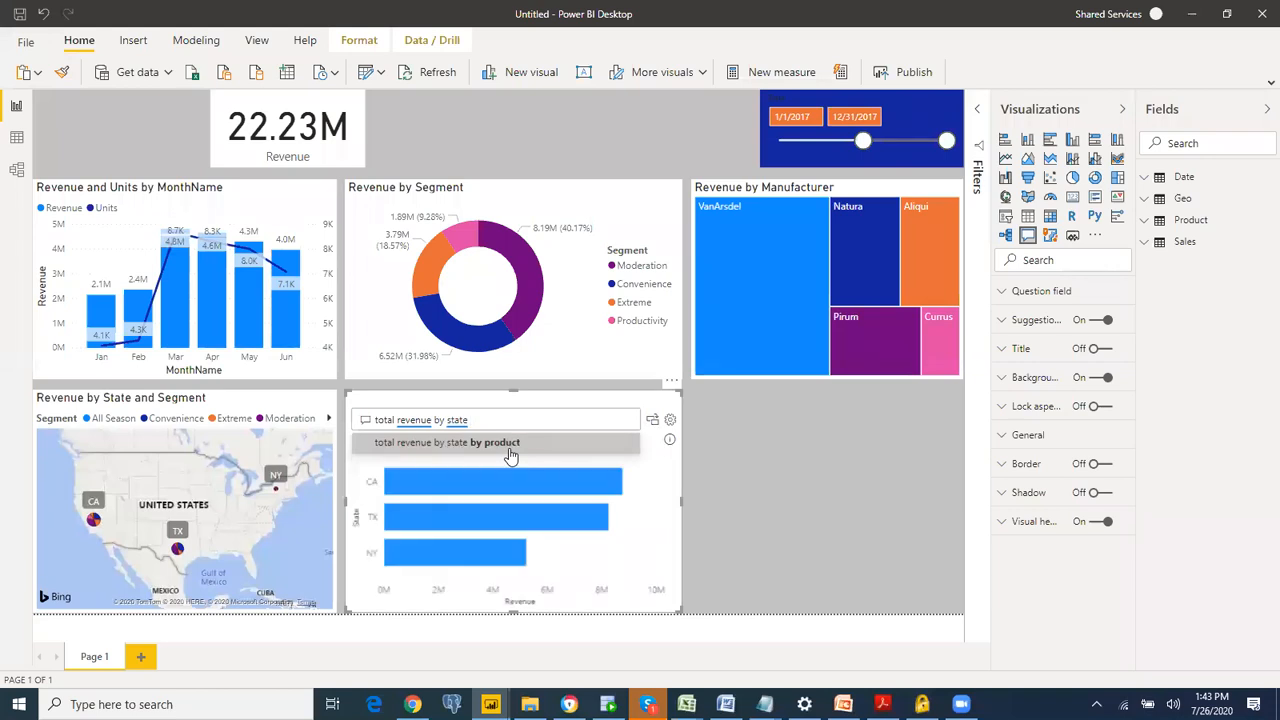
type(" by seg")
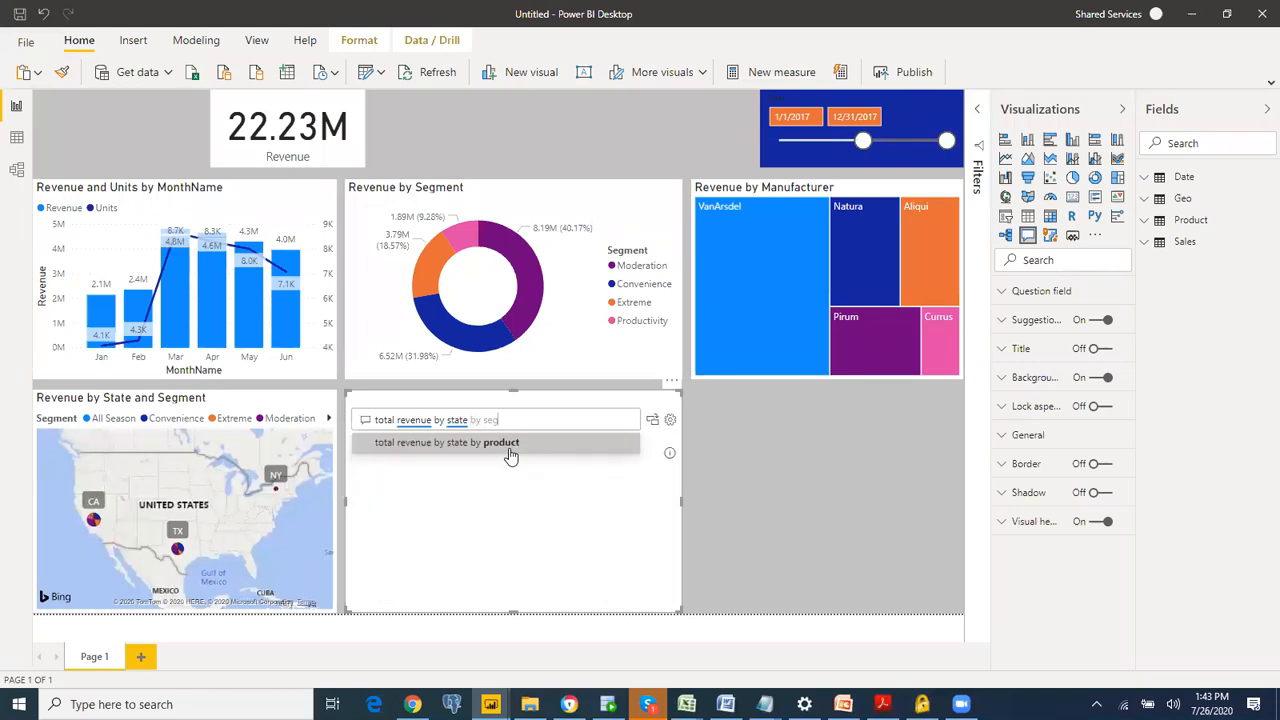
type("ment")
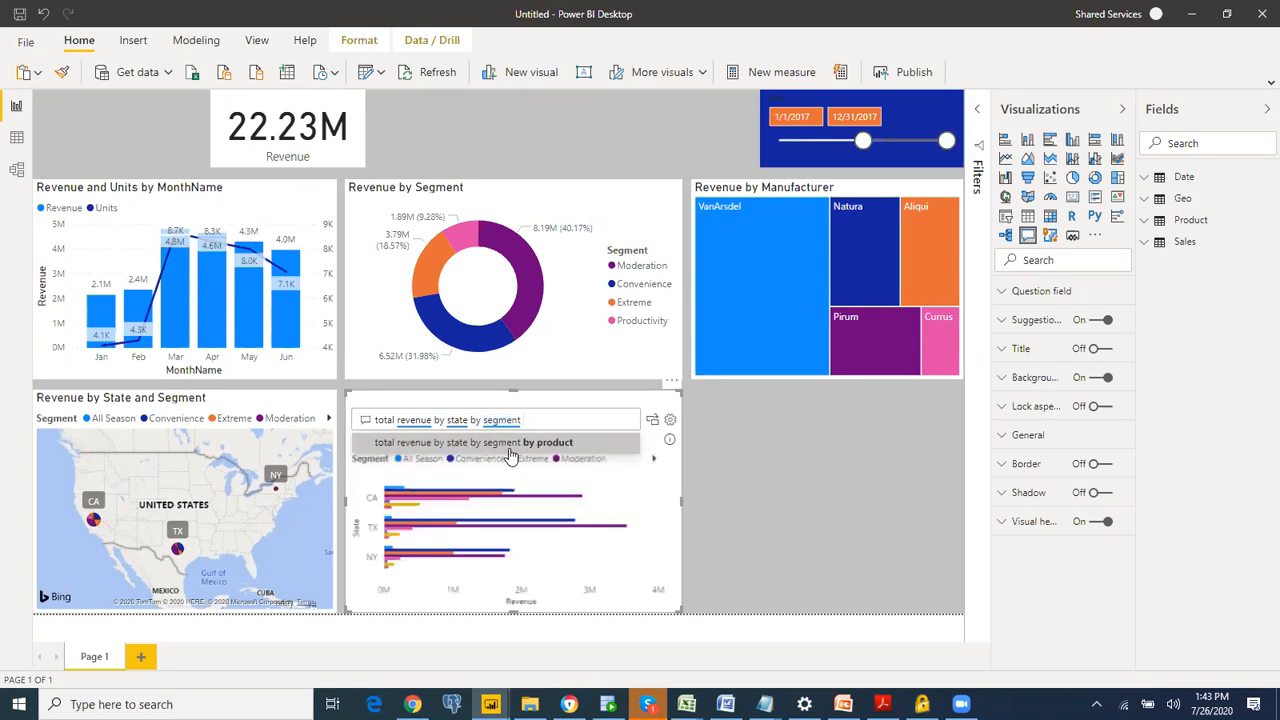
Step: Extend the question to "total revenue by state by segment by matrix" using the suggested matrix wording
type("by")
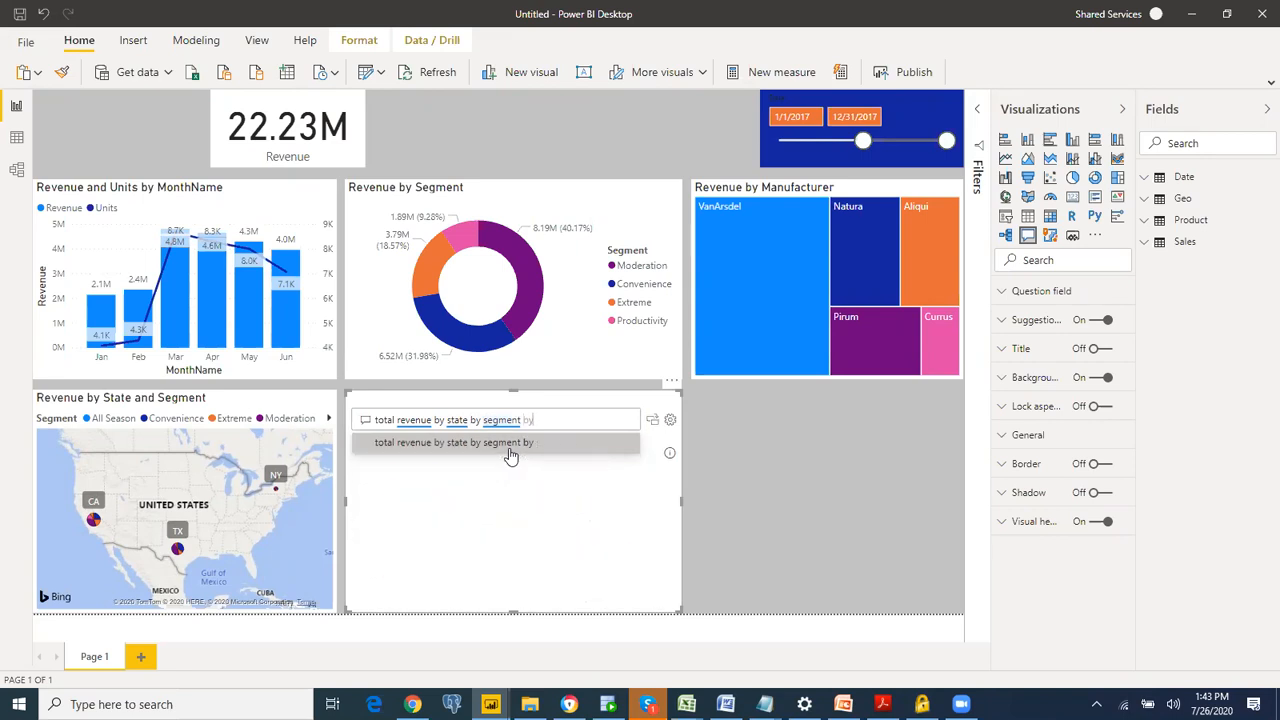
type(" tab")
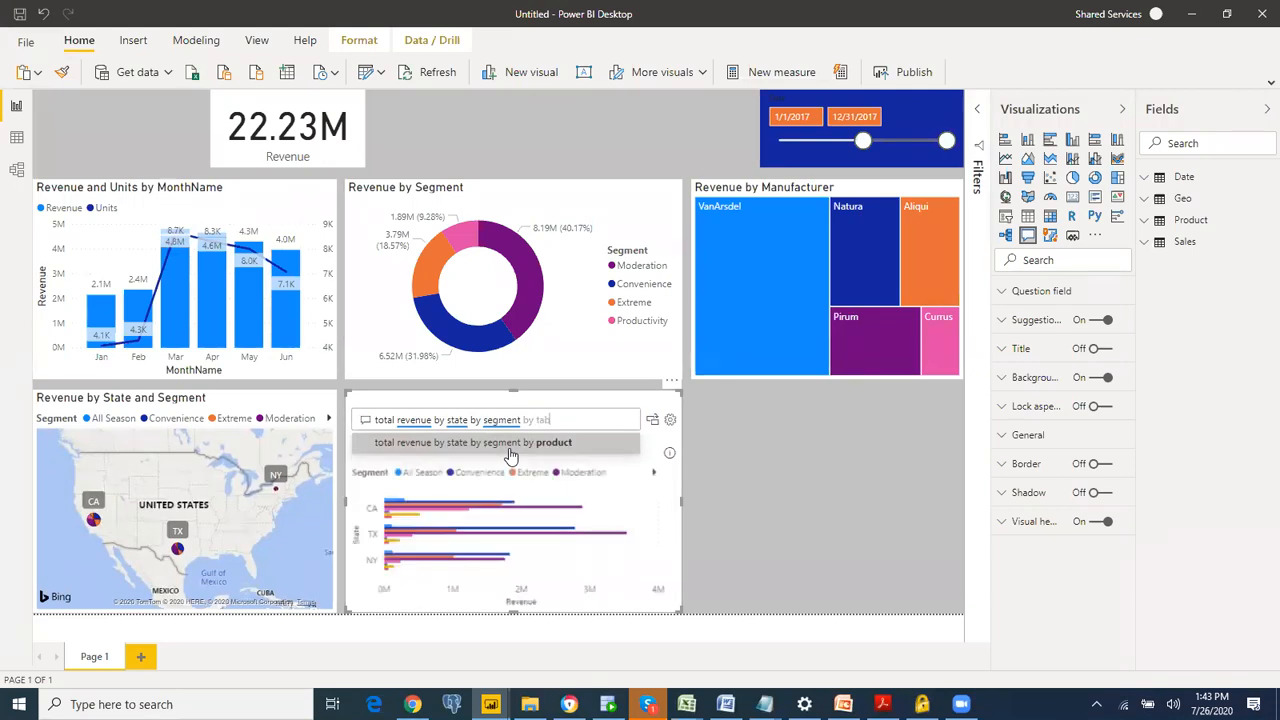
type("le")
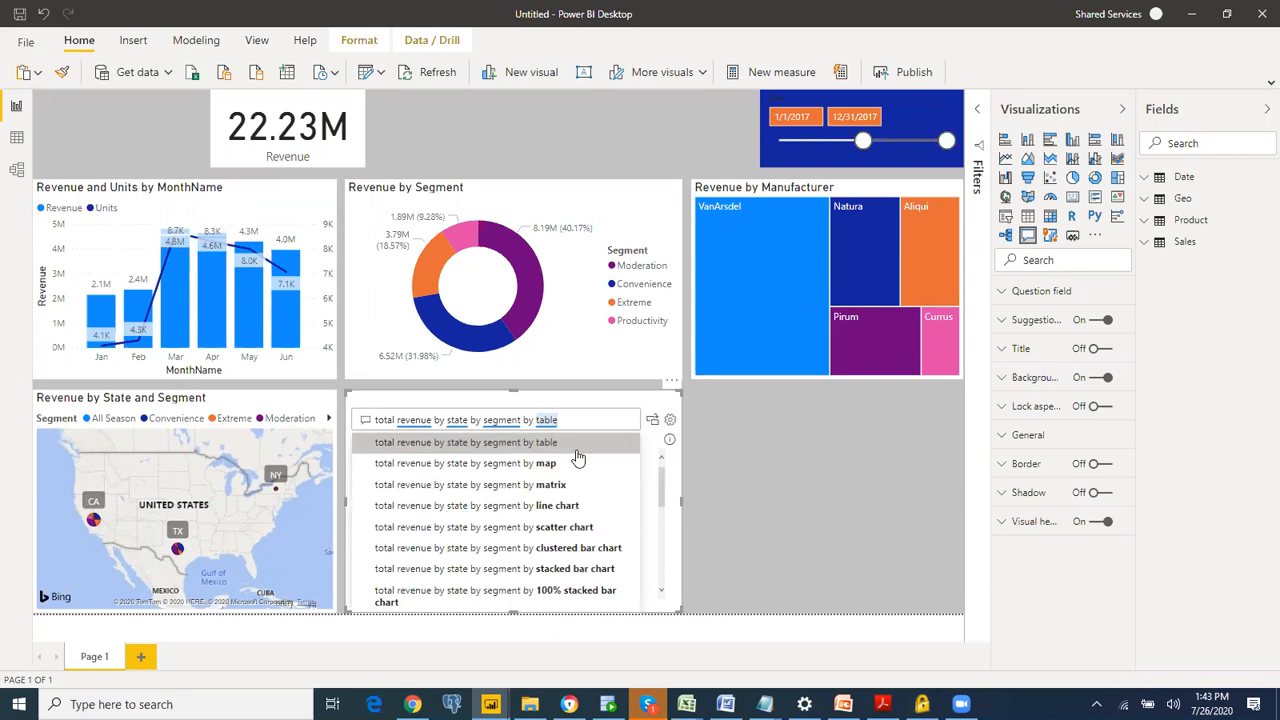
left_click(565, 485)
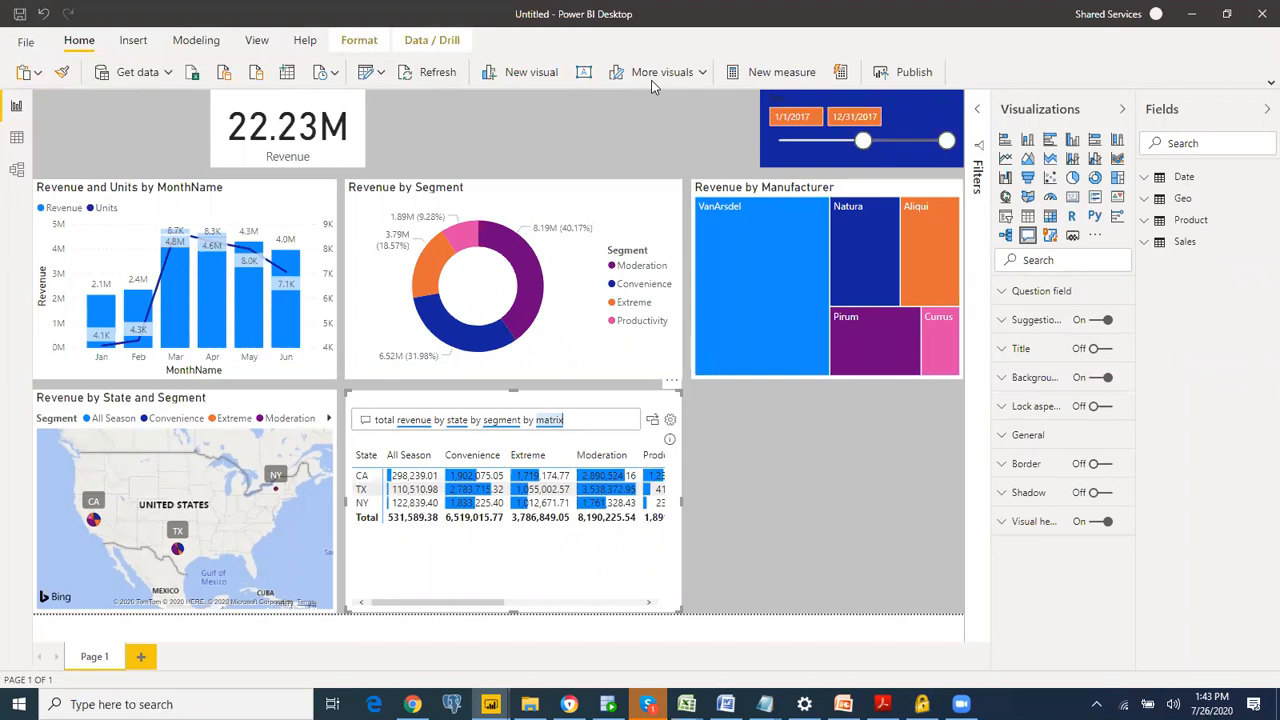
Step: Convert the Q&A result into a standard matrix visual and widen it to the right edge of the report page
left_click(652, 419)
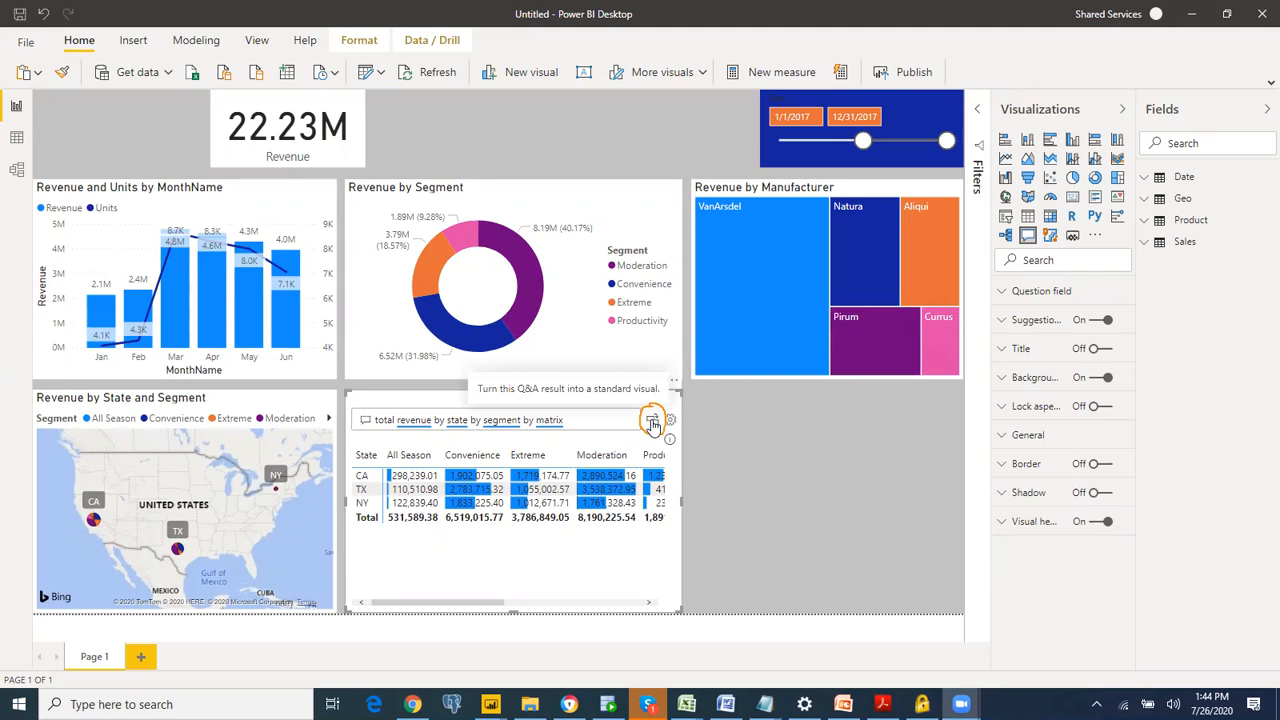
left_click(652, 423)
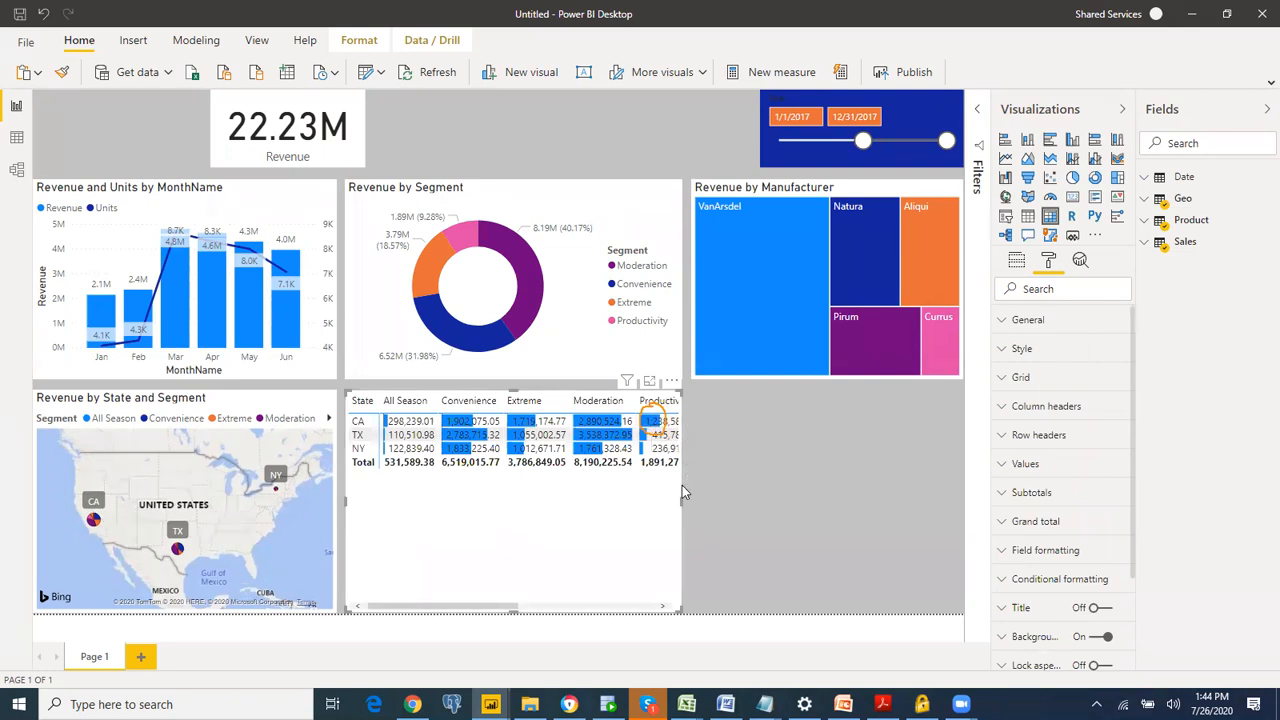
left_click_drag(743, 497, 990, 463)
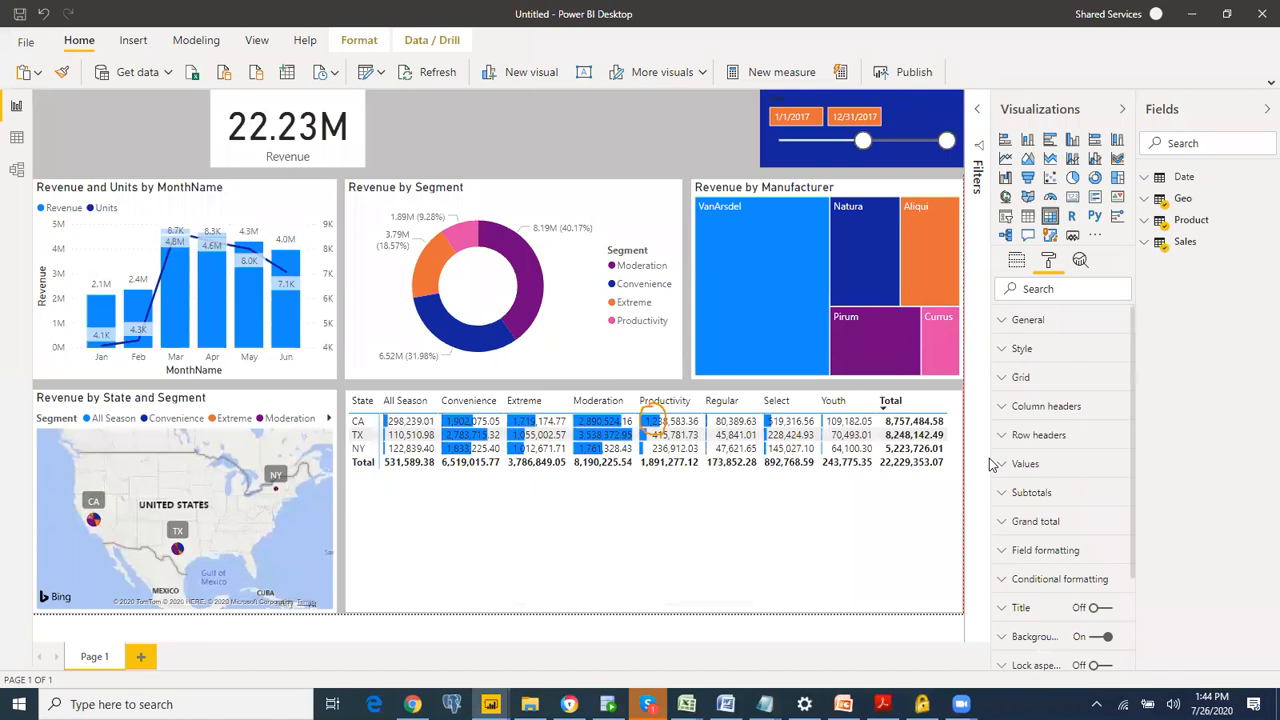
Step: Shorten the matrix to end just below its total row and apply the Alternating rows style
left_click_drag(651, 610, 672, 482)
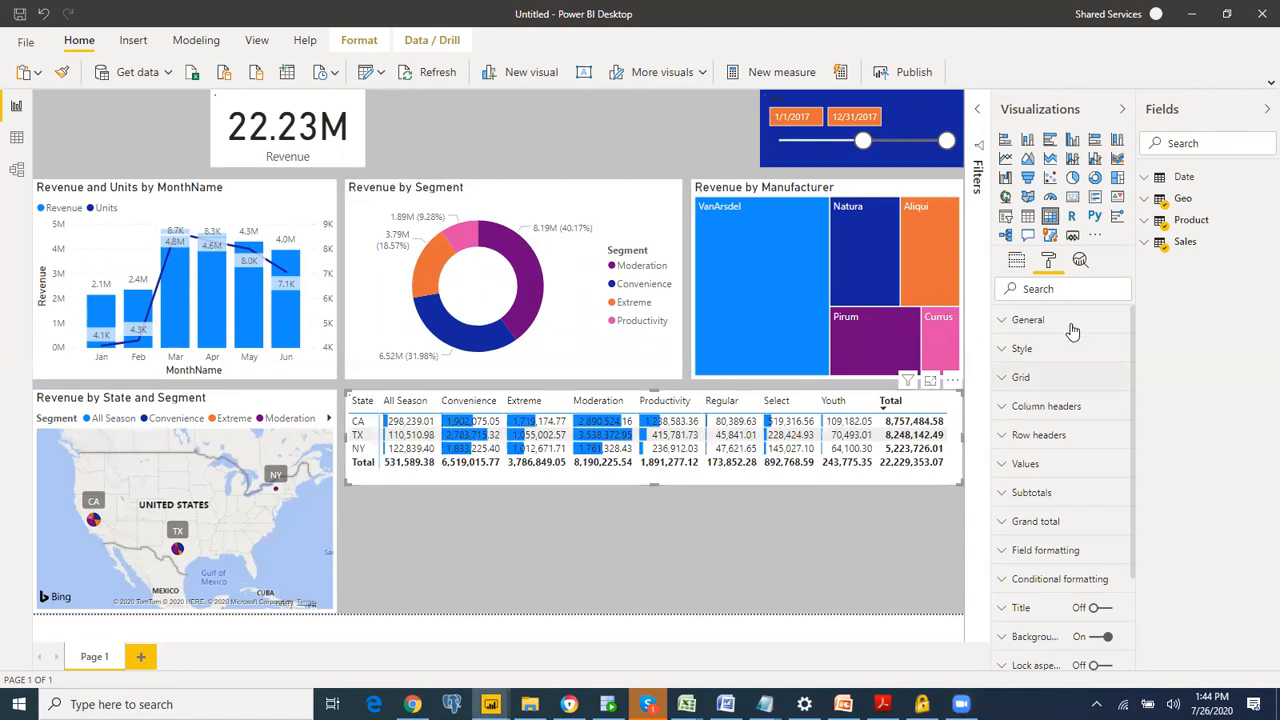
left_click(1050, 358)
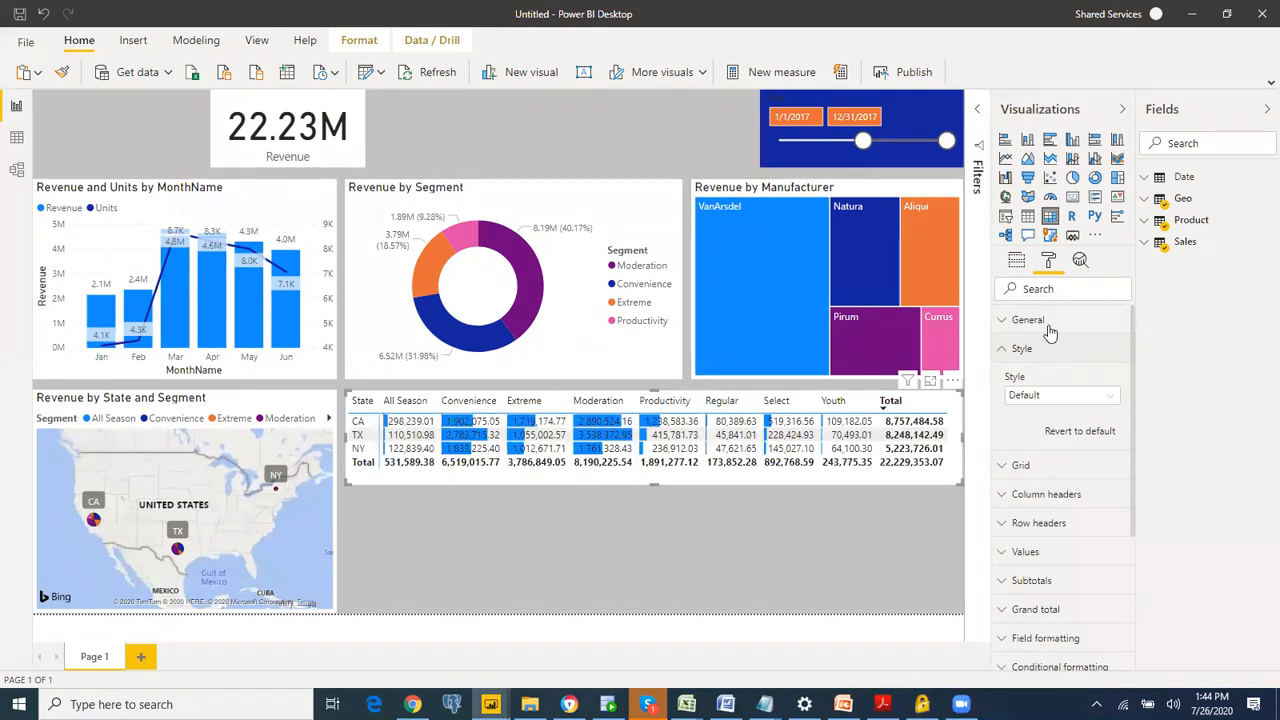
left_click(1048, 397)
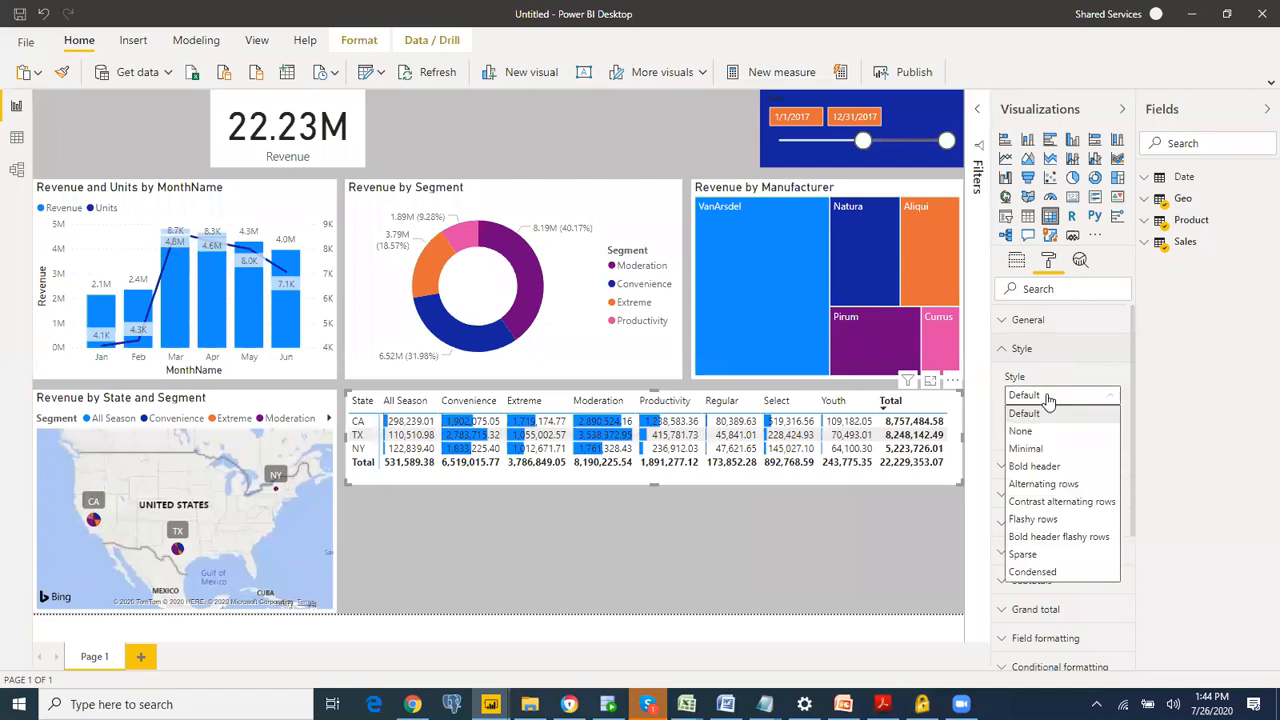
left_click(1046, 483)
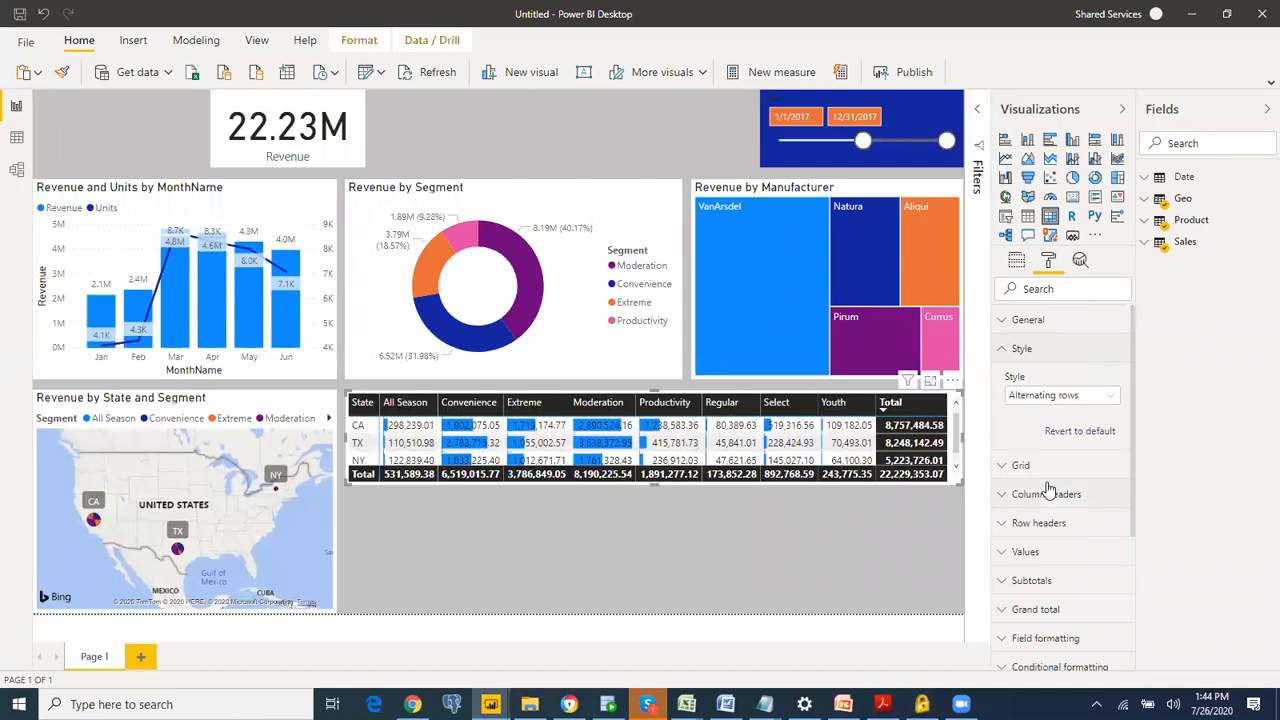
Step: Try the Bold header, Contrast alternating rows and Sparse styles on the matrix
left_click(1062, 396)
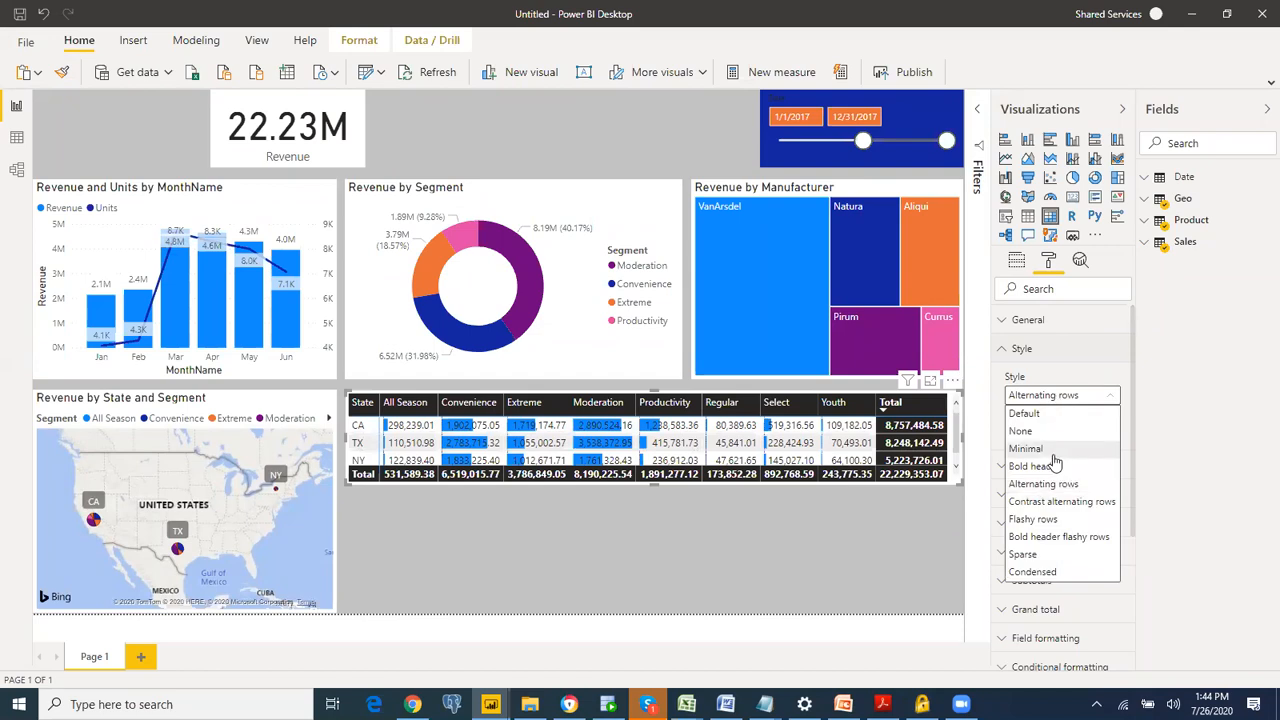
left_click(1053, 465)
left_click(1062, 397)
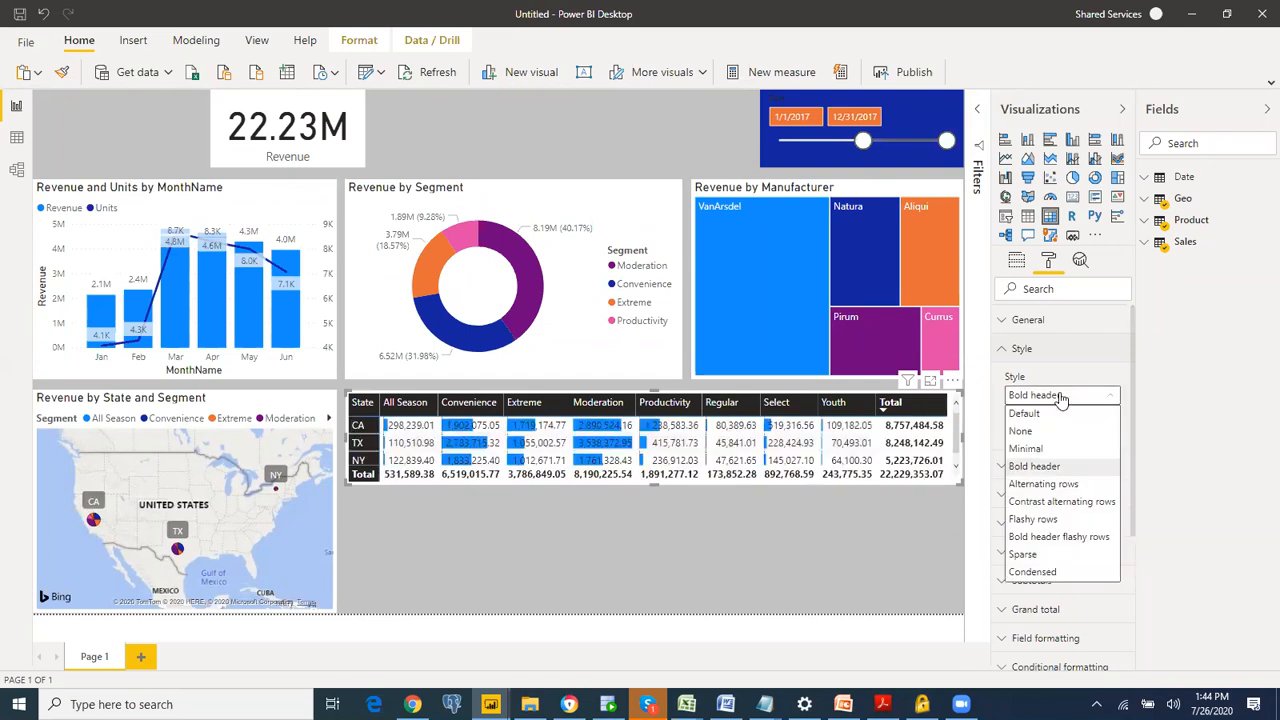
left_click(1062, 503)
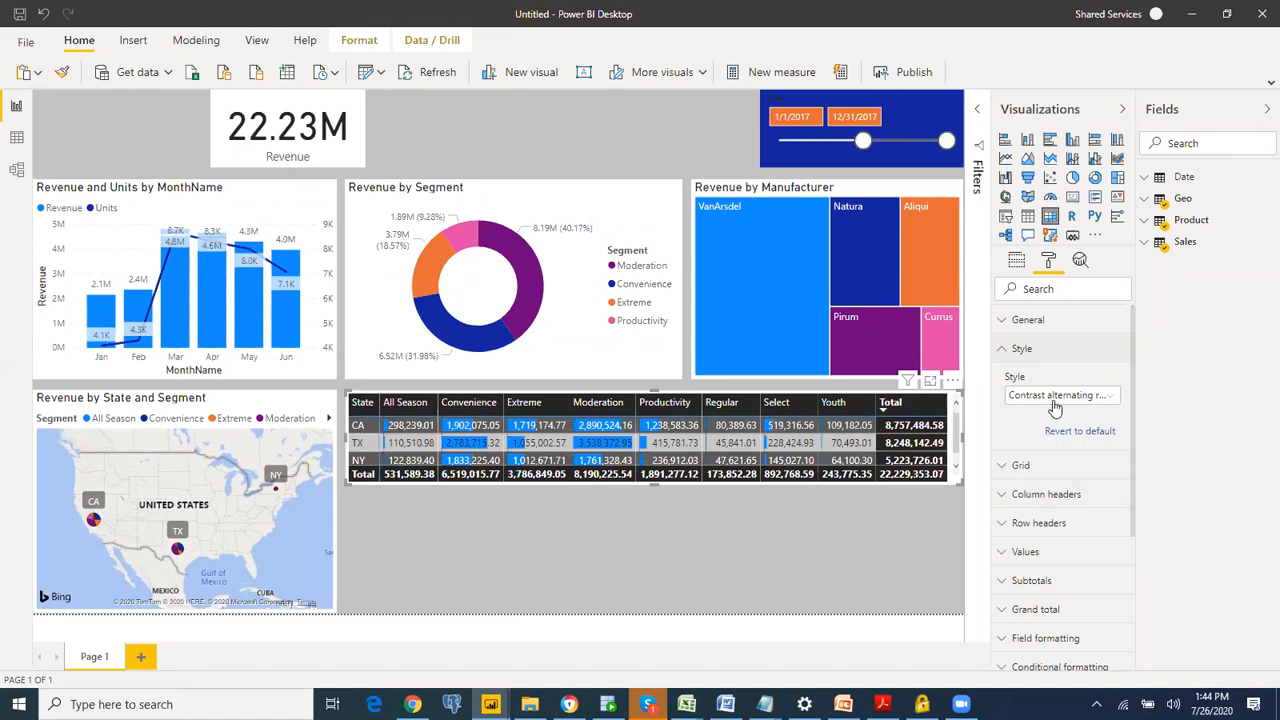
left_click(1055, 400)
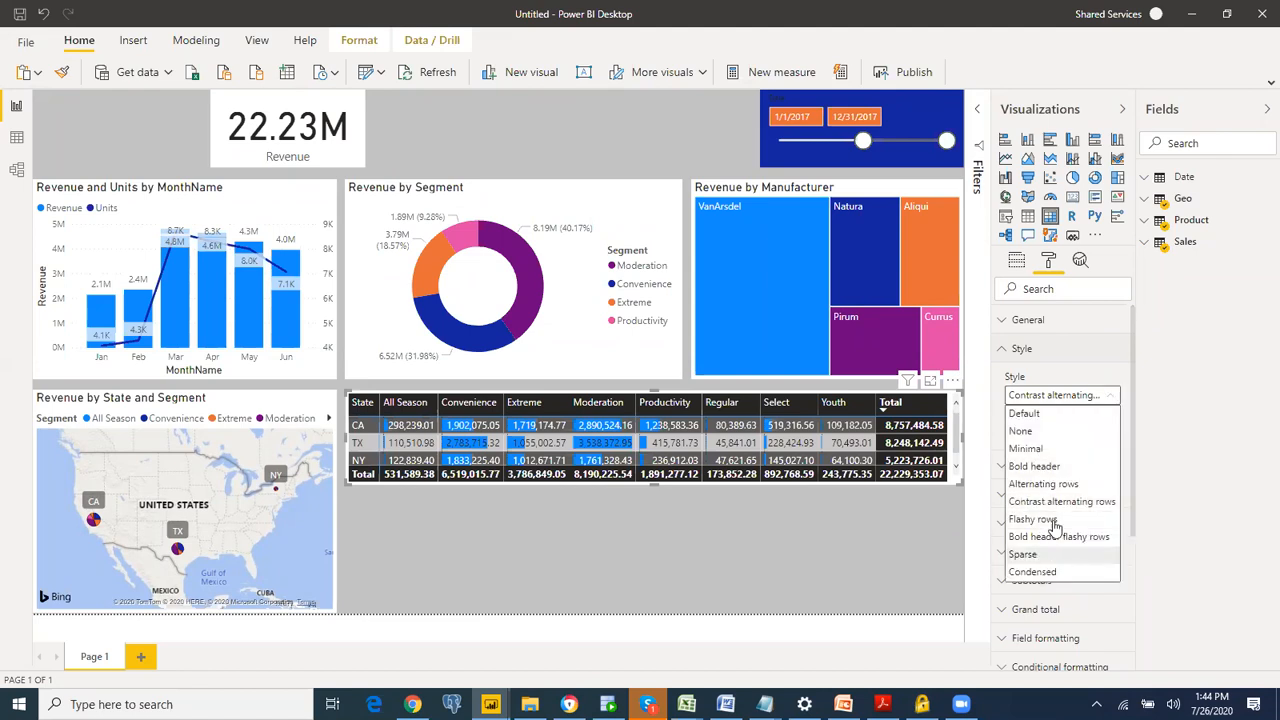
left_click(1055, 554)
Step: Set the matrix style to Condensed and deselect the visual
left_click(1050, 398)
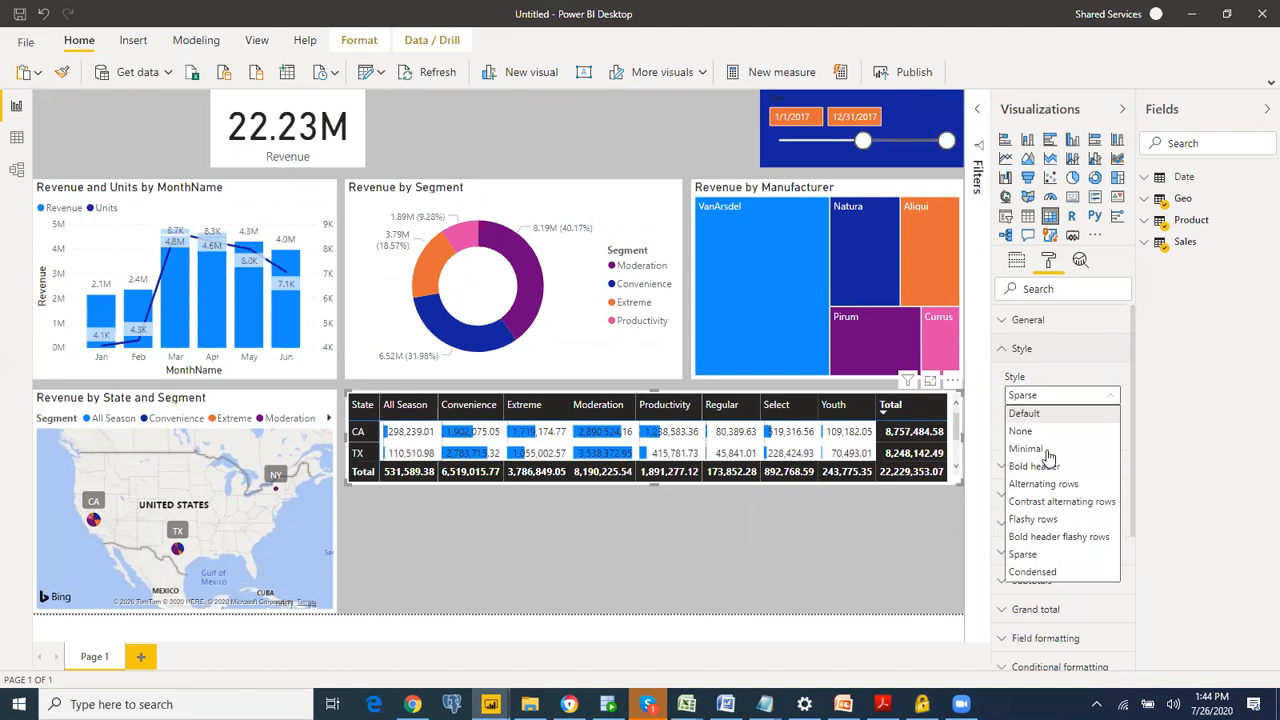
left_click(1050, 572)
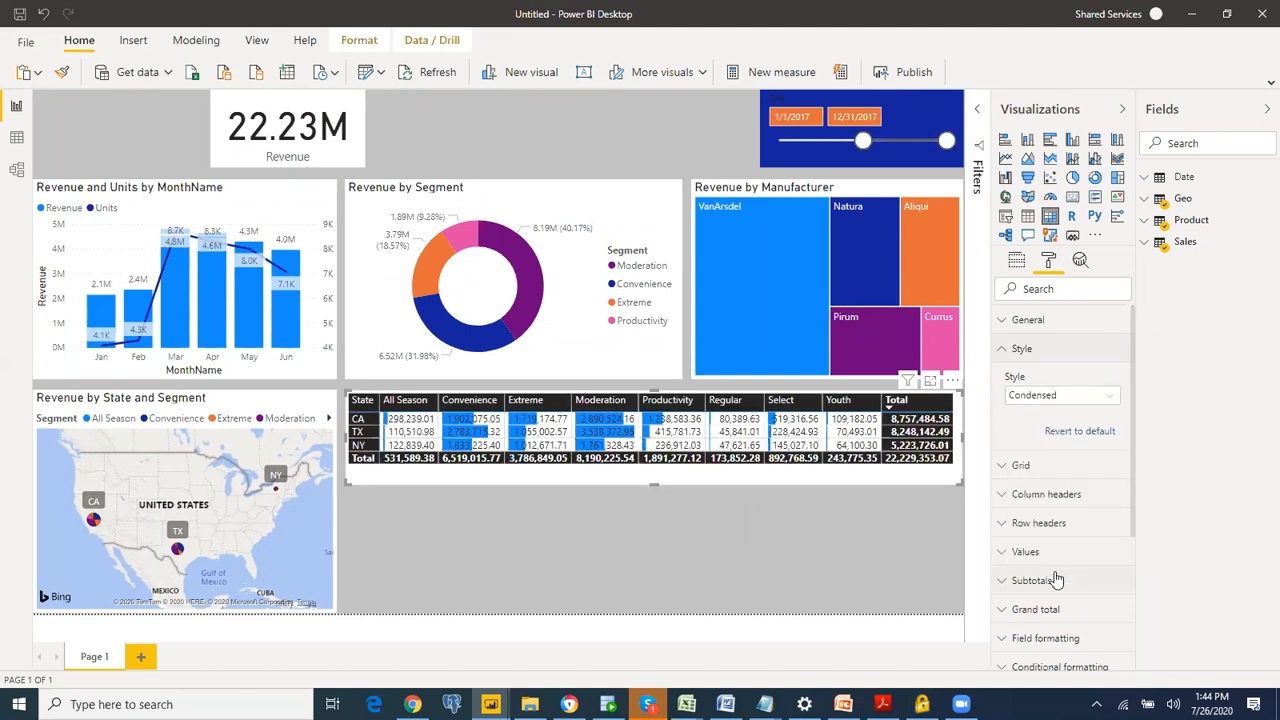
left_click(669, 519)
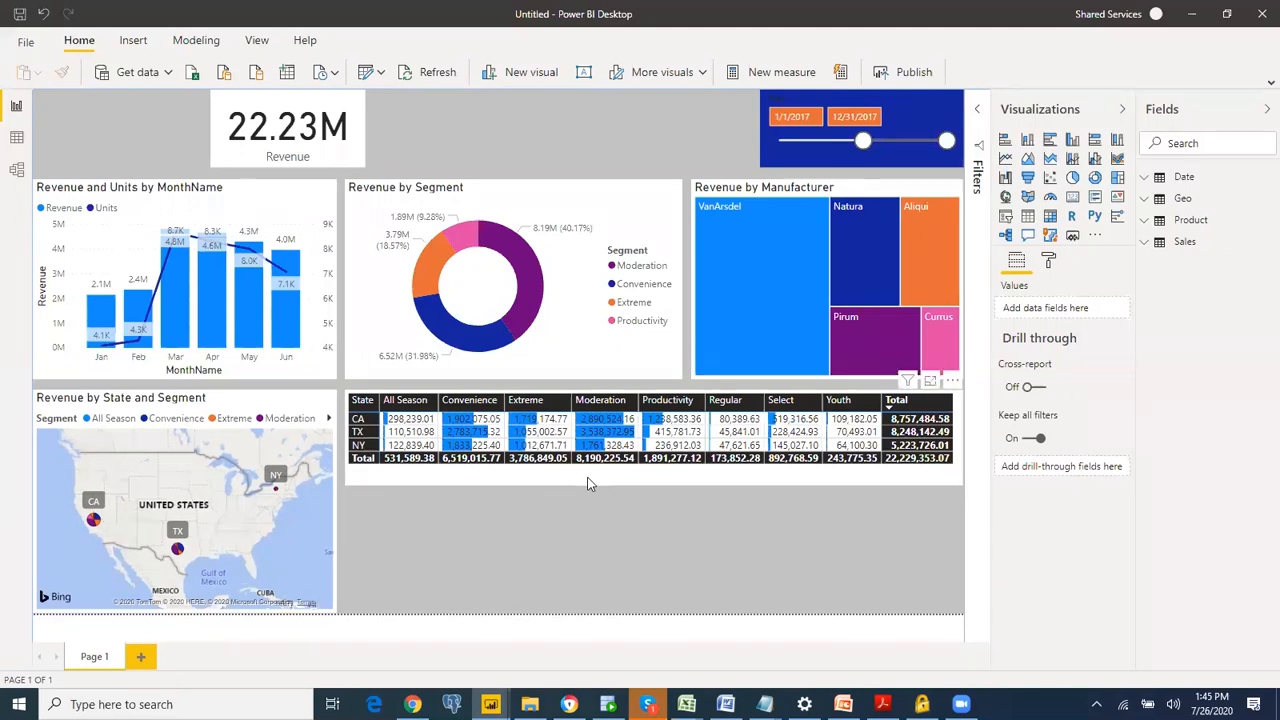
Step: Select the matrix and add the Geo table's City field below State in its rows
left_click(817, 427)
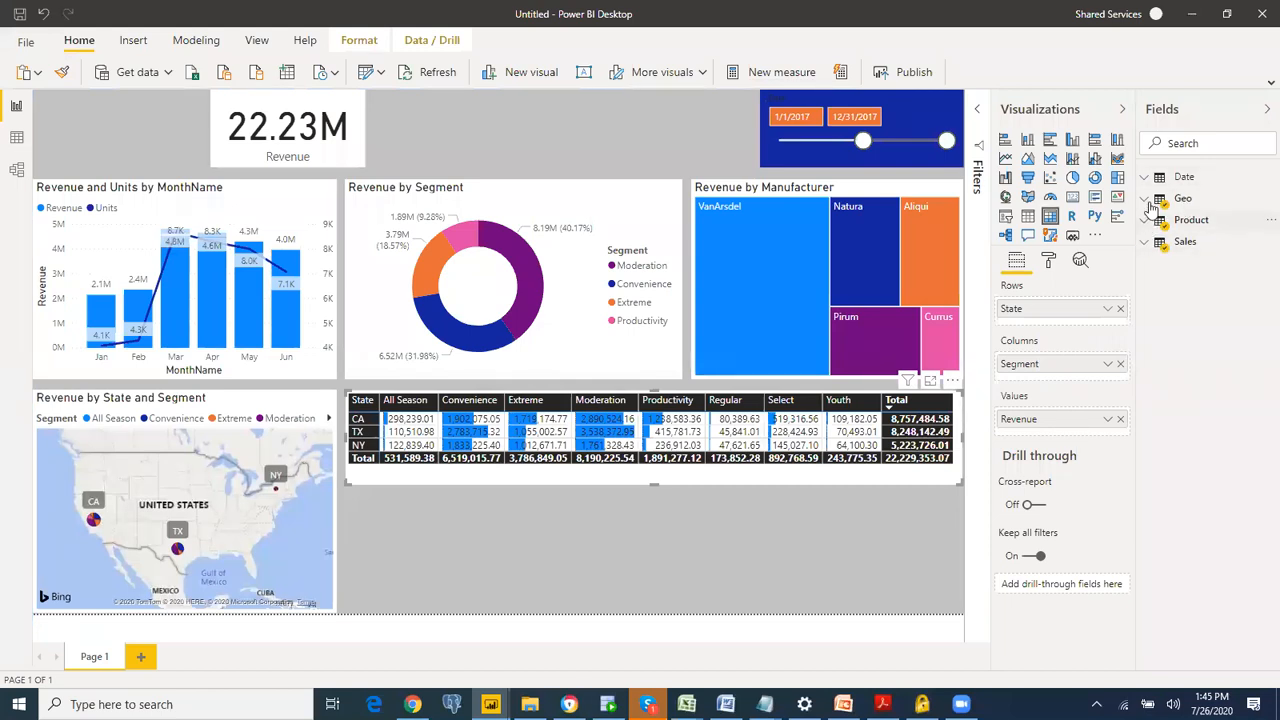
left_click(1183, 198)
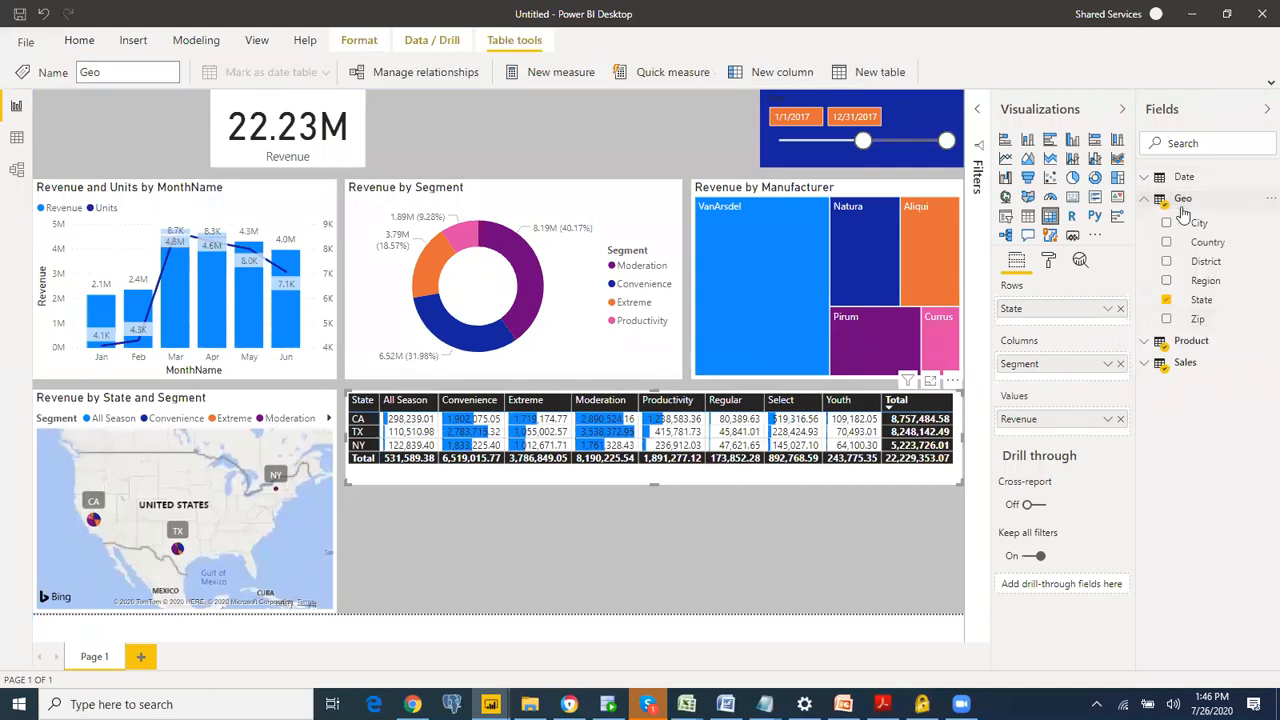
left_click_drag(1200, 225, 1060, 336)
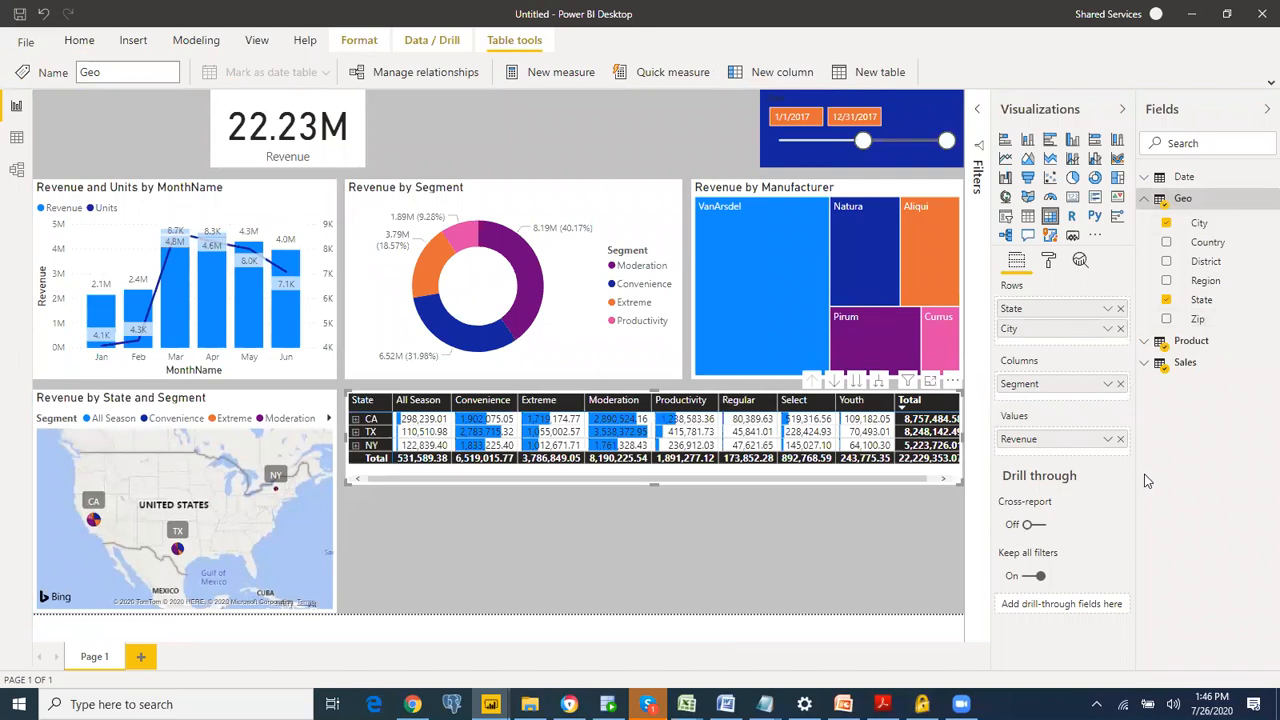
Step: Extend the matrix down to the lower edge of the report page and add City under State as a second row level
left_click_drag(957, 480, 975, 613)
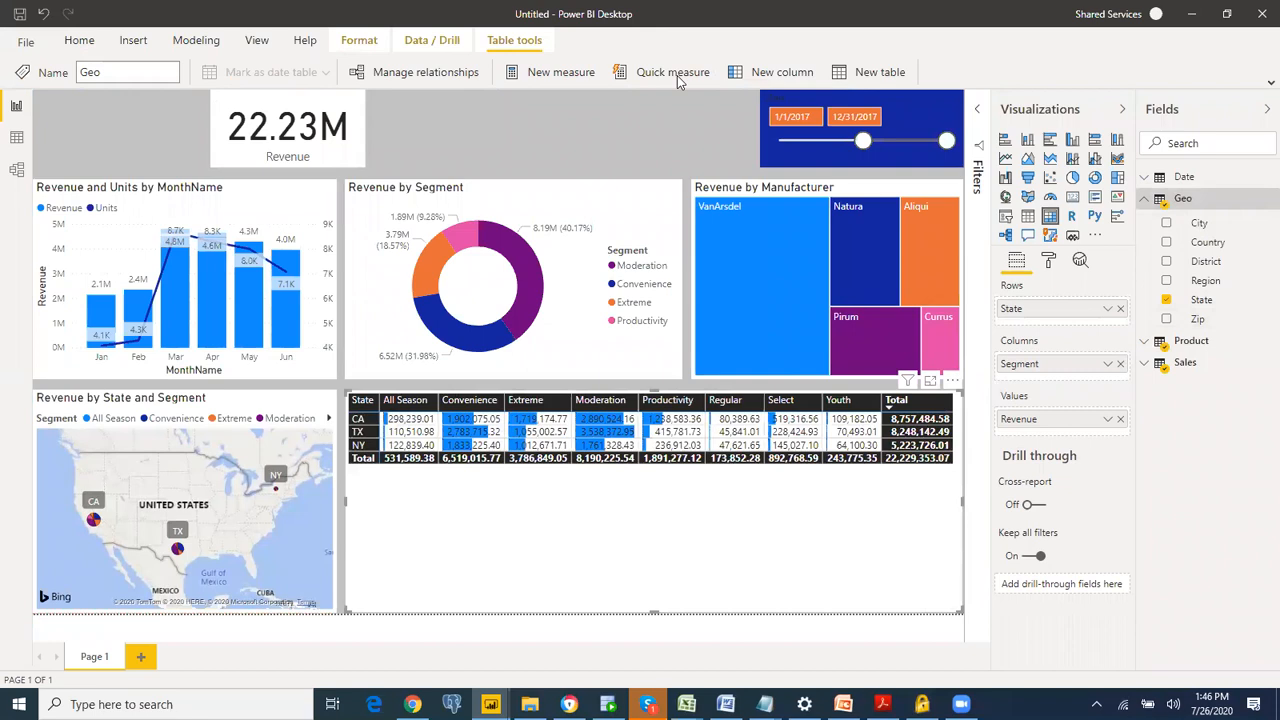
mouse_move(374, 399)
left_mouse_down()
mouse_move(351, 454)
mouse_move(386, 431)
mouse_move(377, 399)
left_mouse_up()
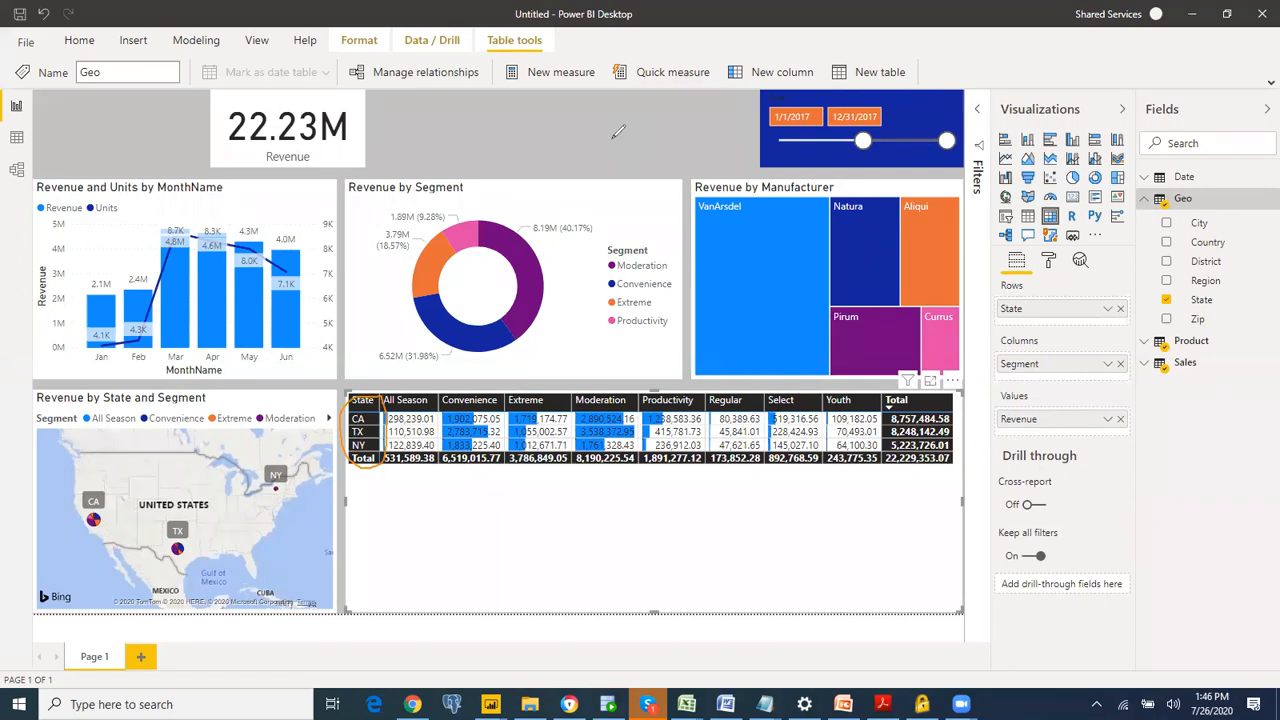
left_click(613, 138)
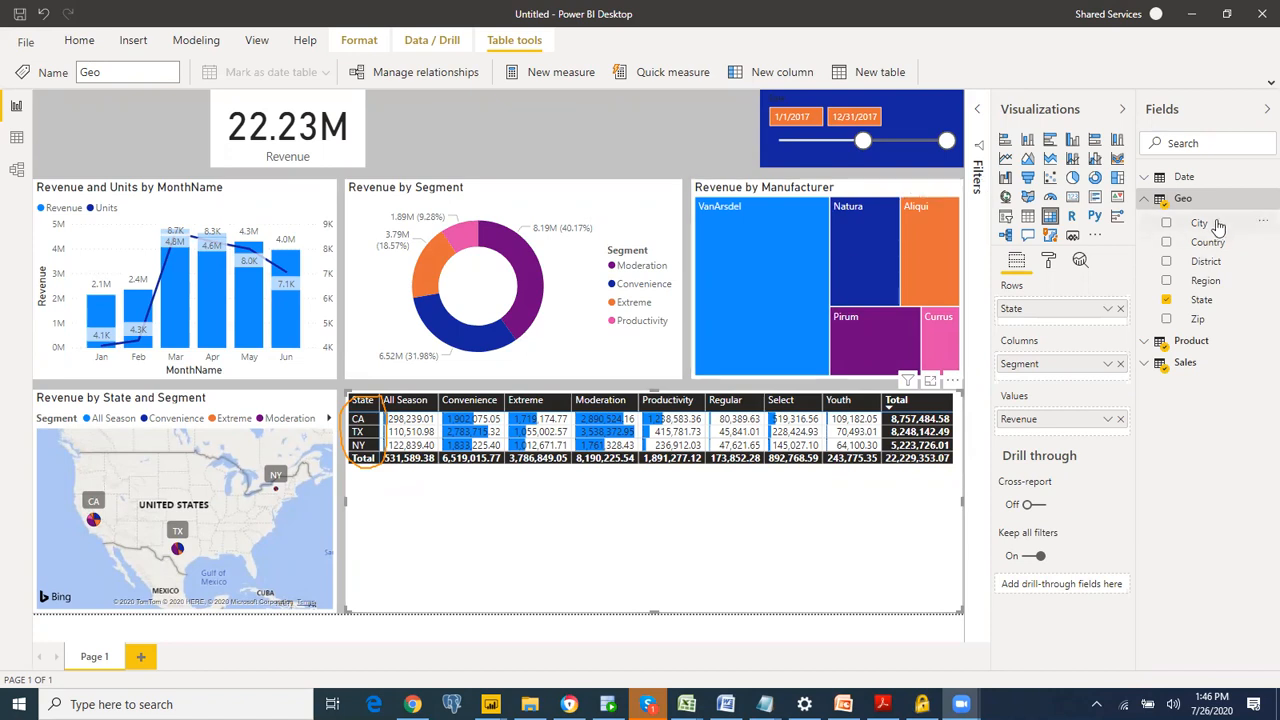
left_click_drag(1218, 227, 1062, 323)
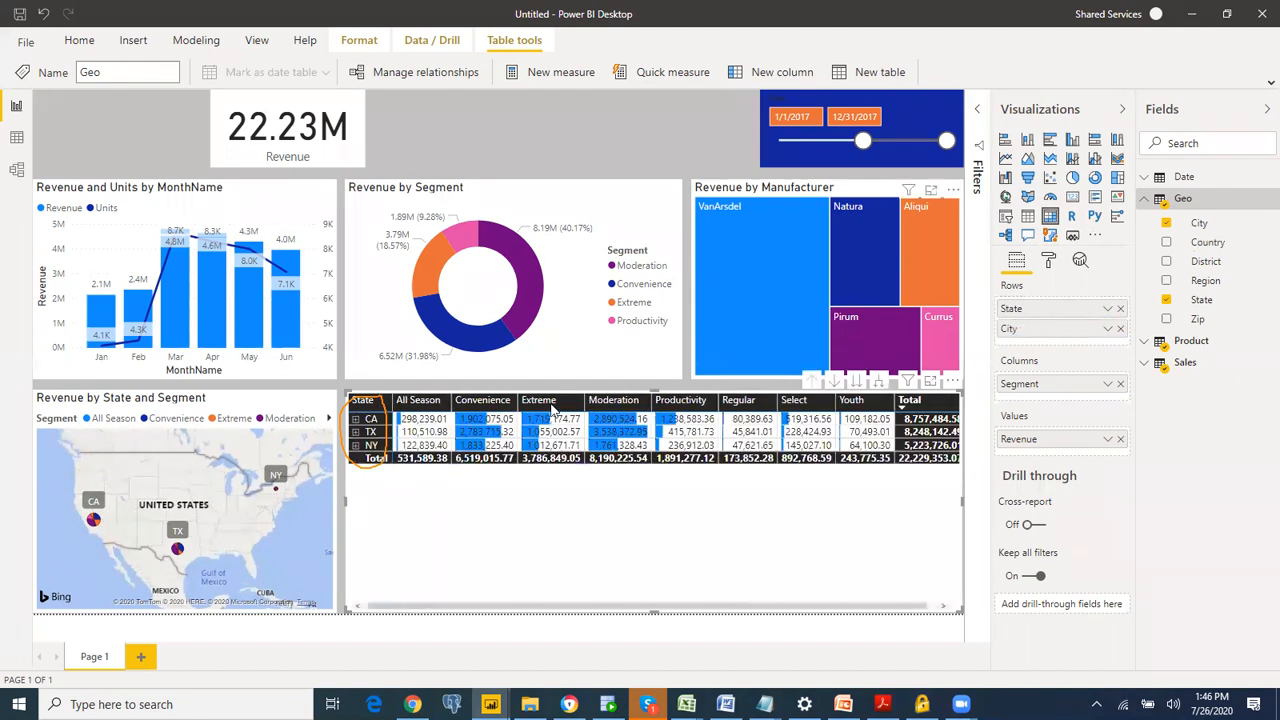
Step: Expand the CA row to its cities, collapse it again, and expand the NY row in the matrix
left_click(357, 420)
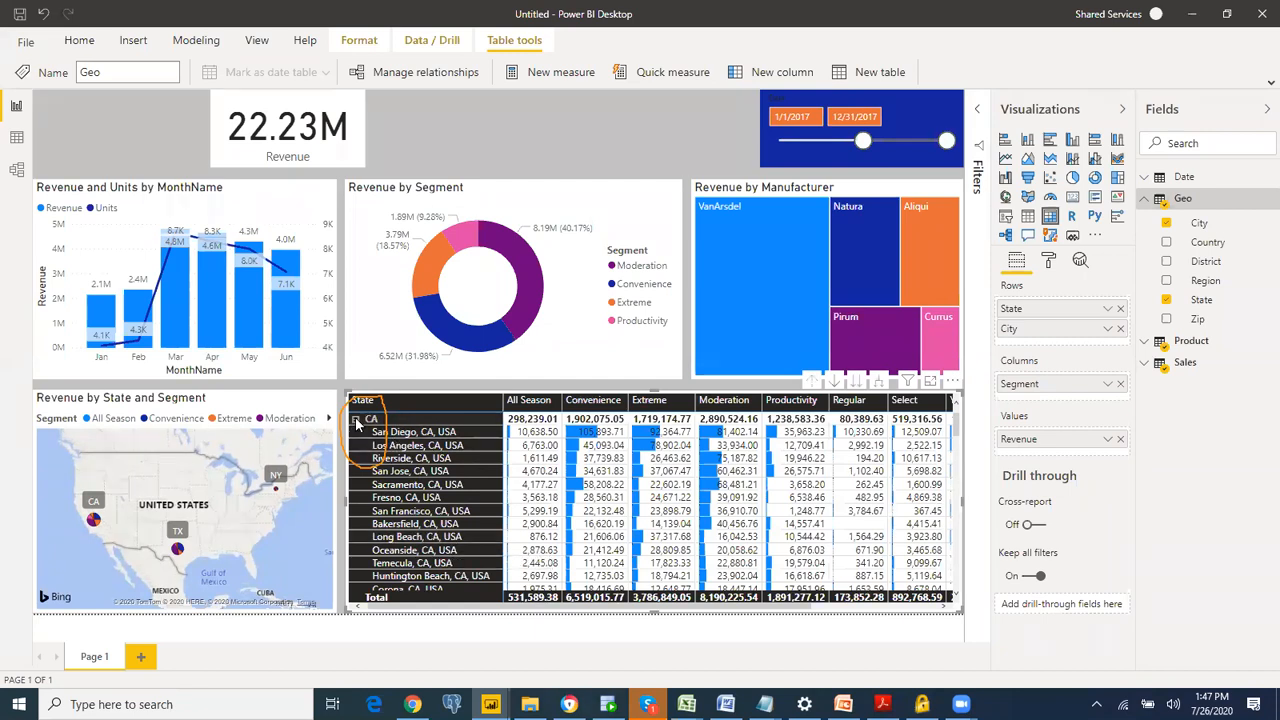
left_click(355, 420)
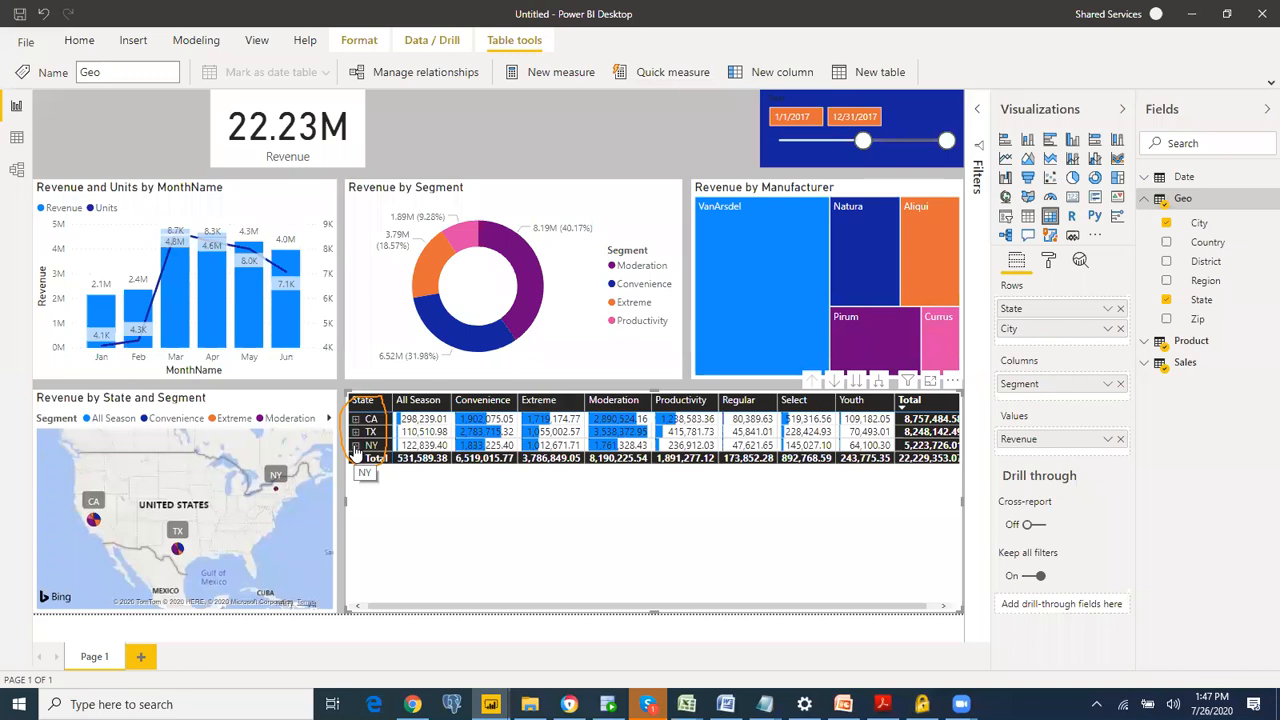
left_click(355, 446)
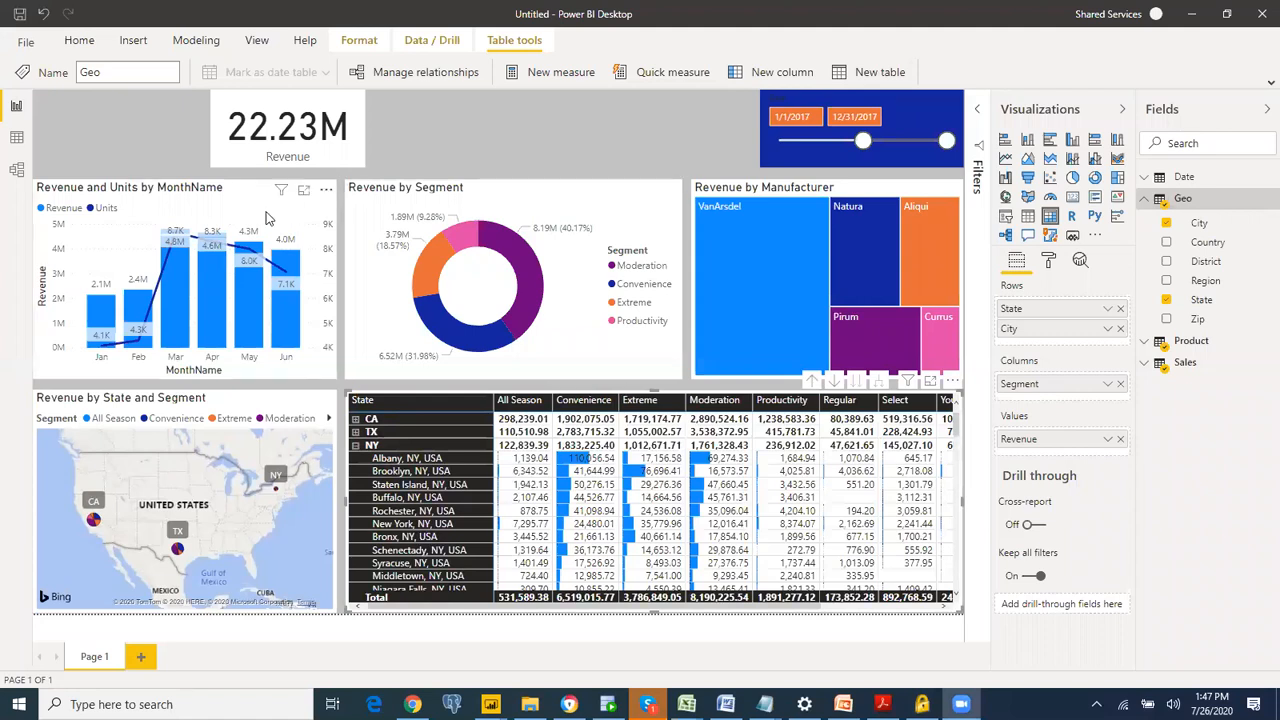
Step: Show the Revenue and Units by MonthName chart as a table to examine its monthly values, and return to the report
left_click(327, 193)
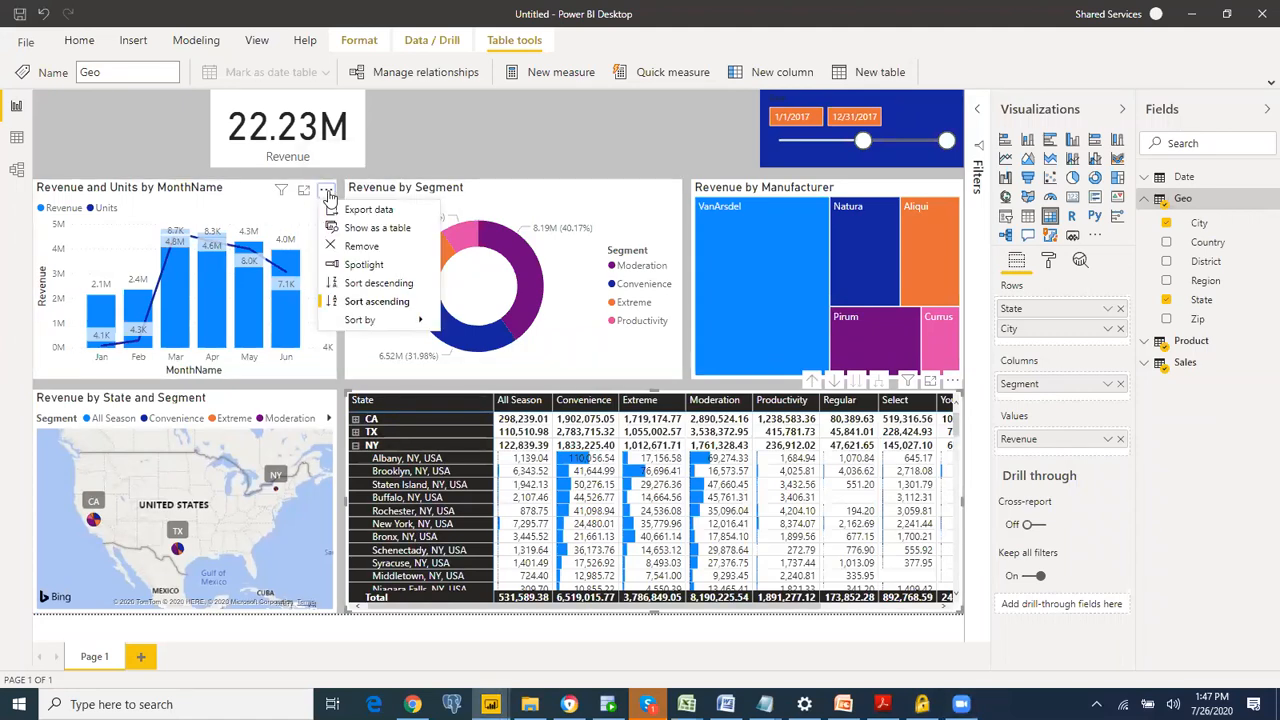
left_click(368, 228)
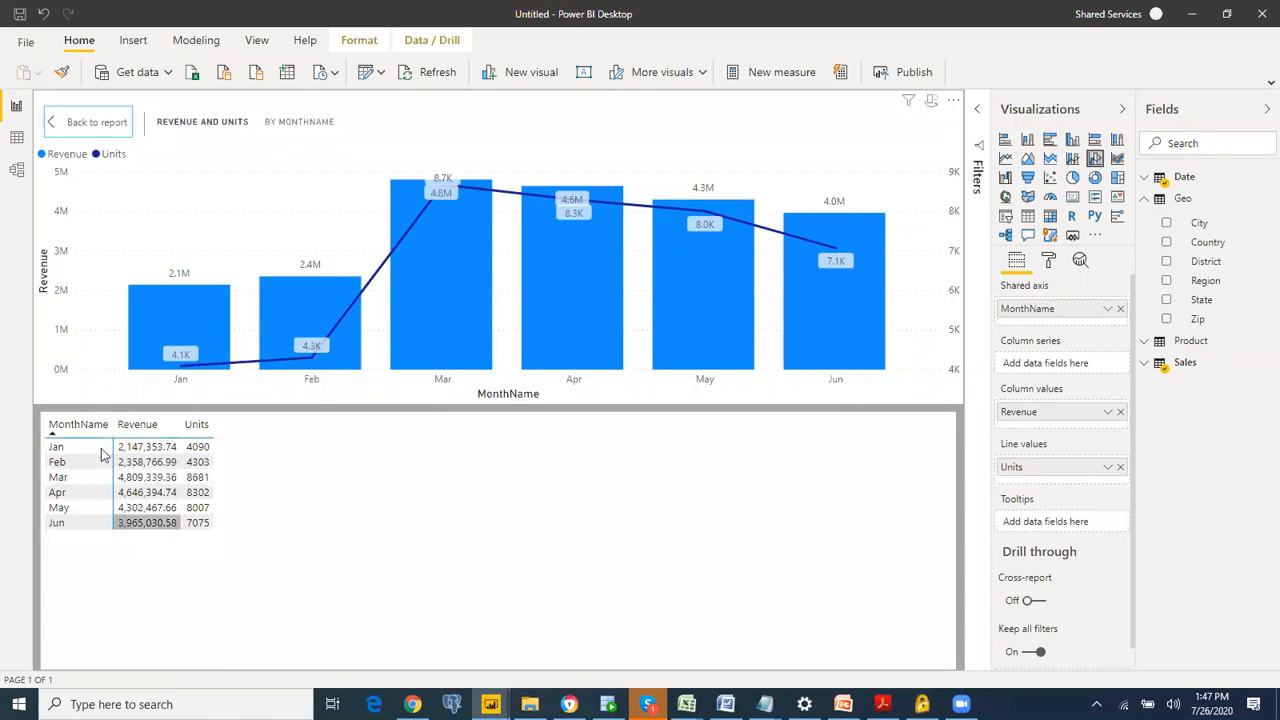
left_click(110, 120)
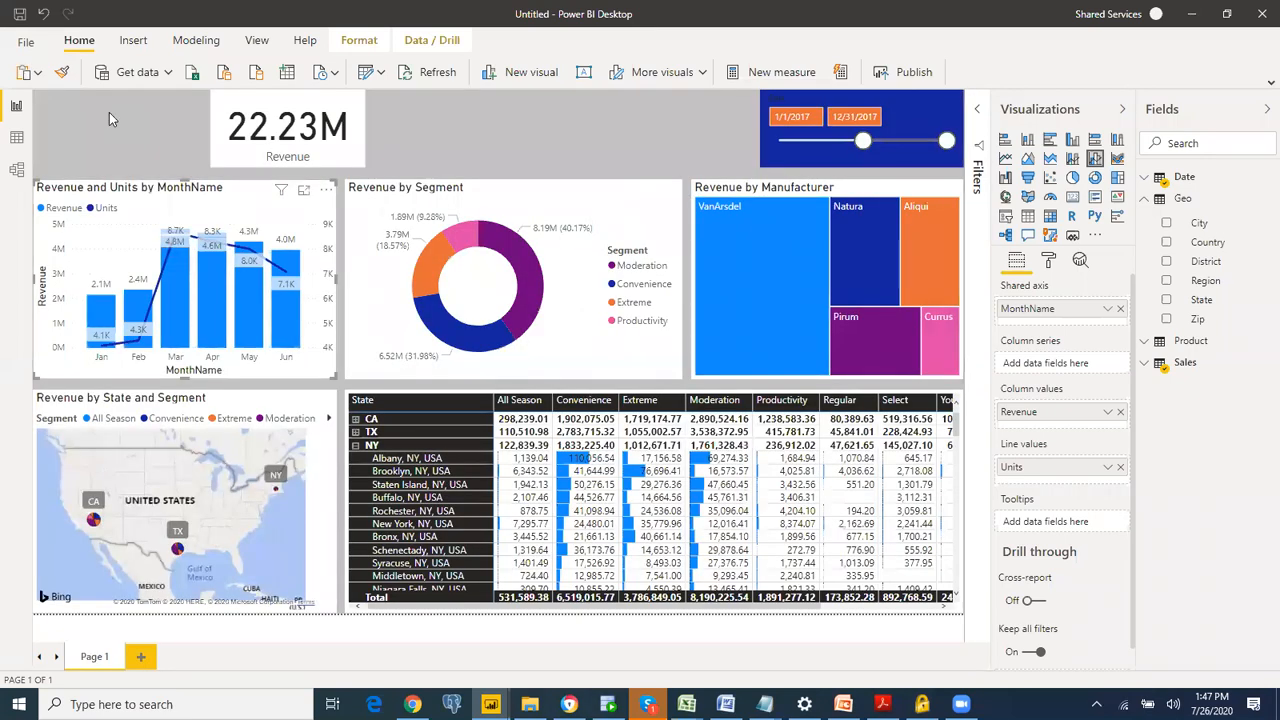
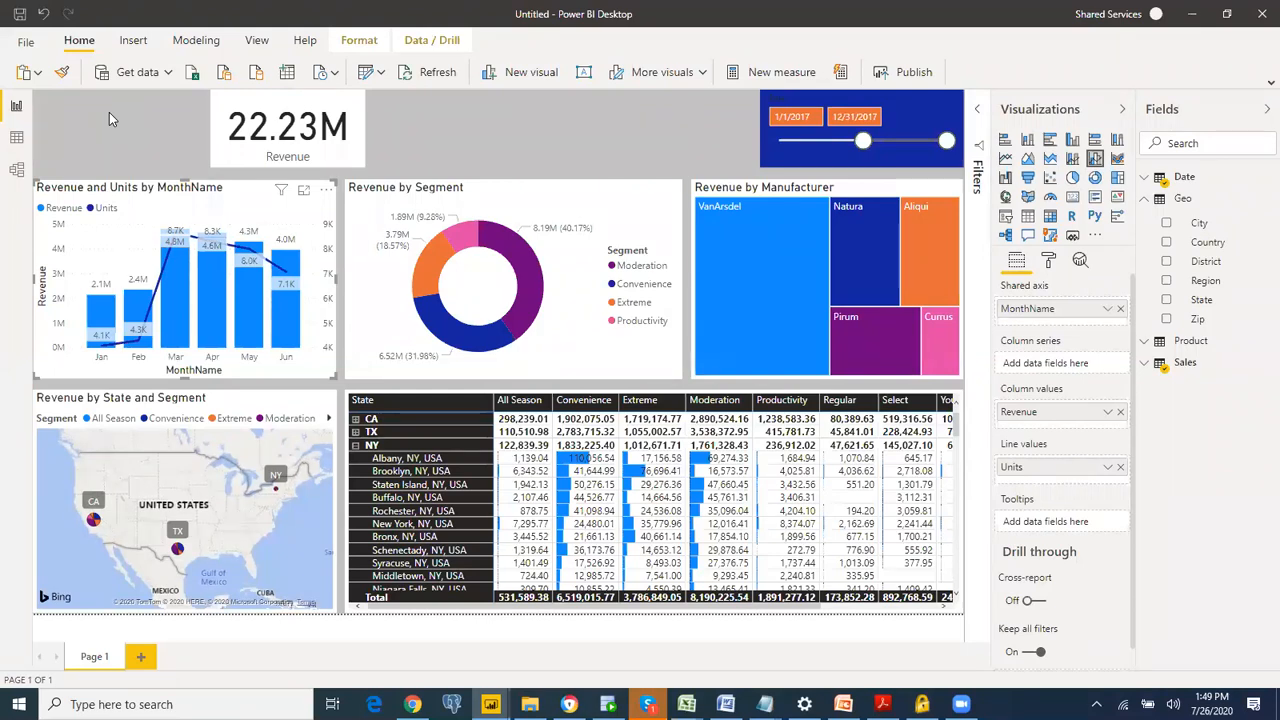
Step: Insert the Logo image from the Data folder and shrink it into the upper-left corner of the report page beside the Revenue card
left_click(134, 40)
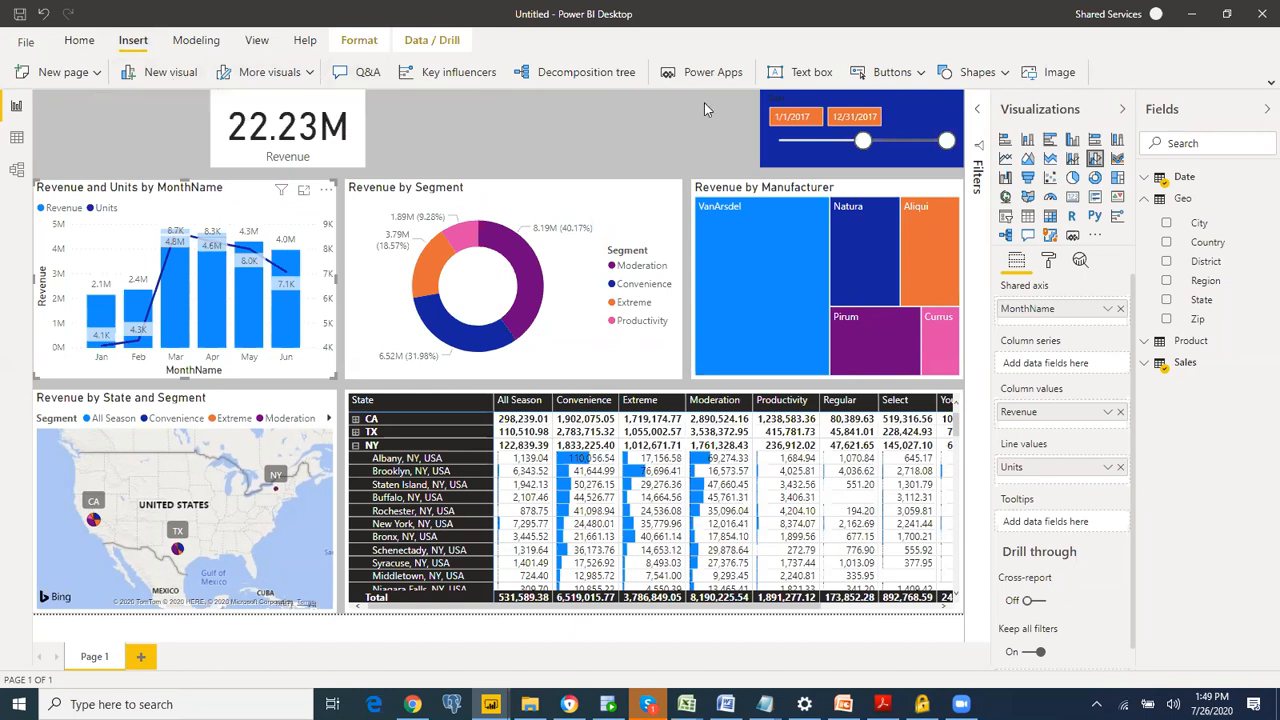
left_click(1050, 79)
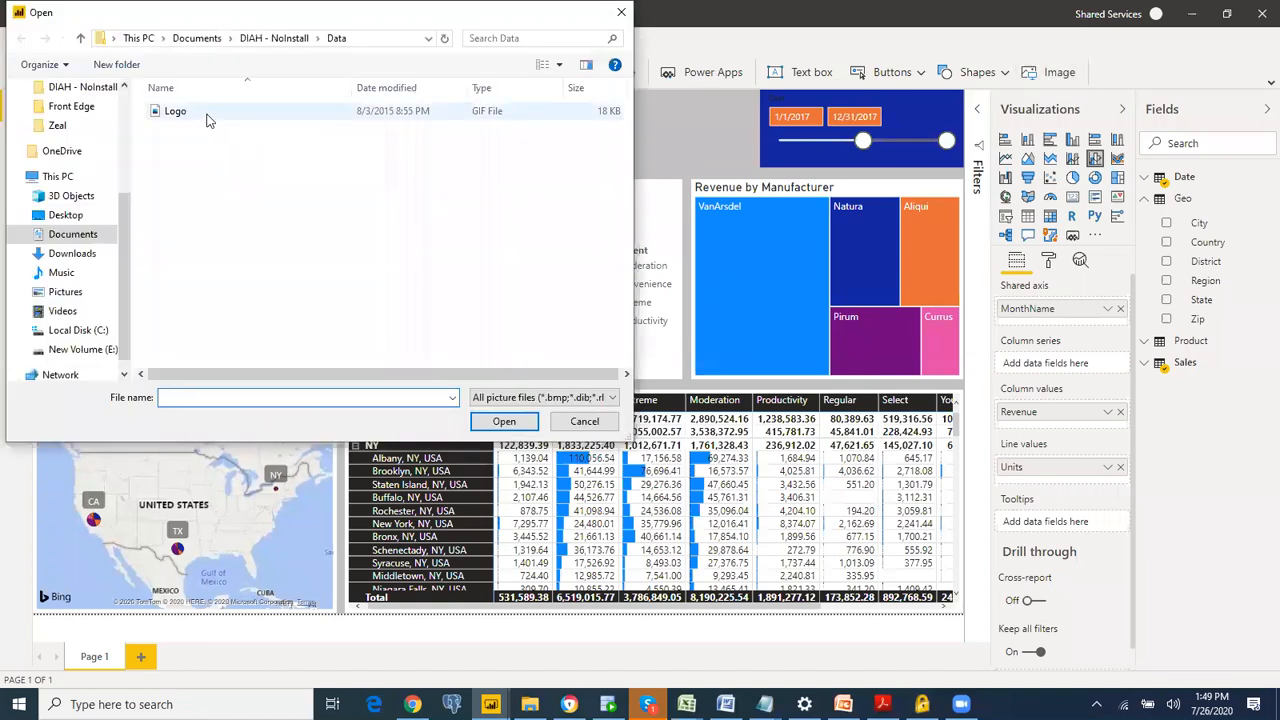
left_click(176, 111)
double_click(208, 116)
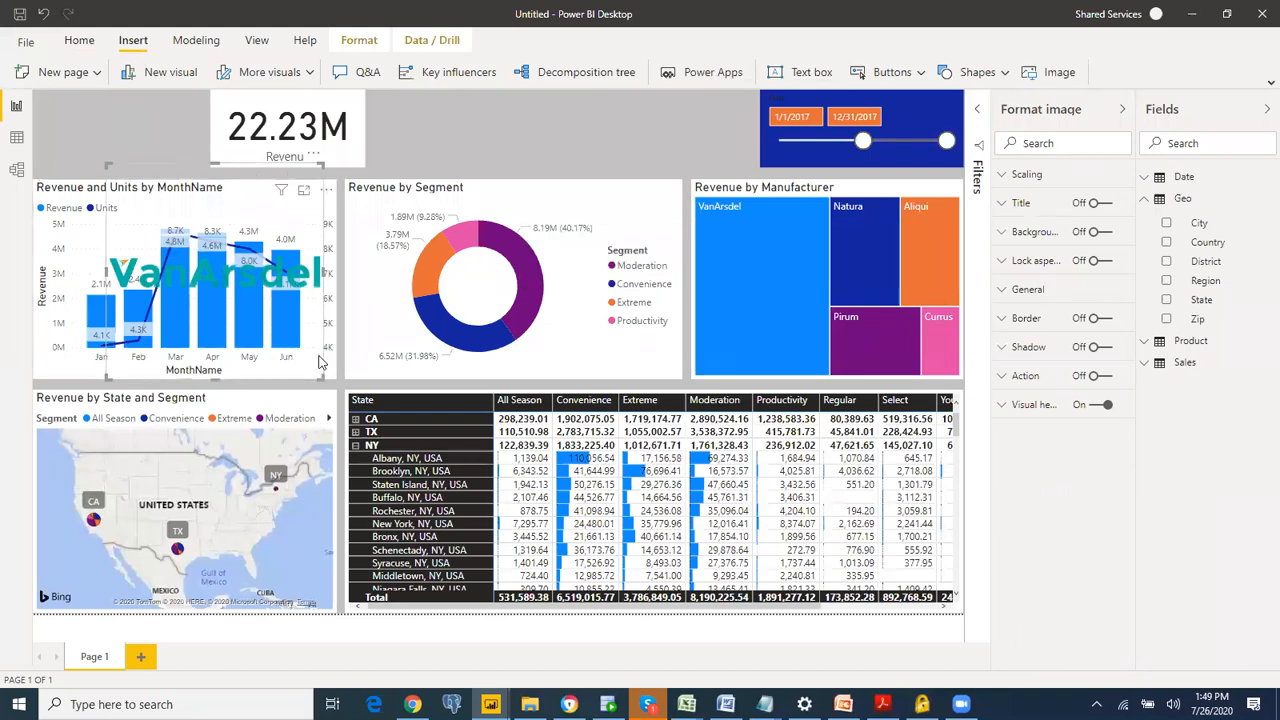
left_click_drag(253, 163, 183, 88)
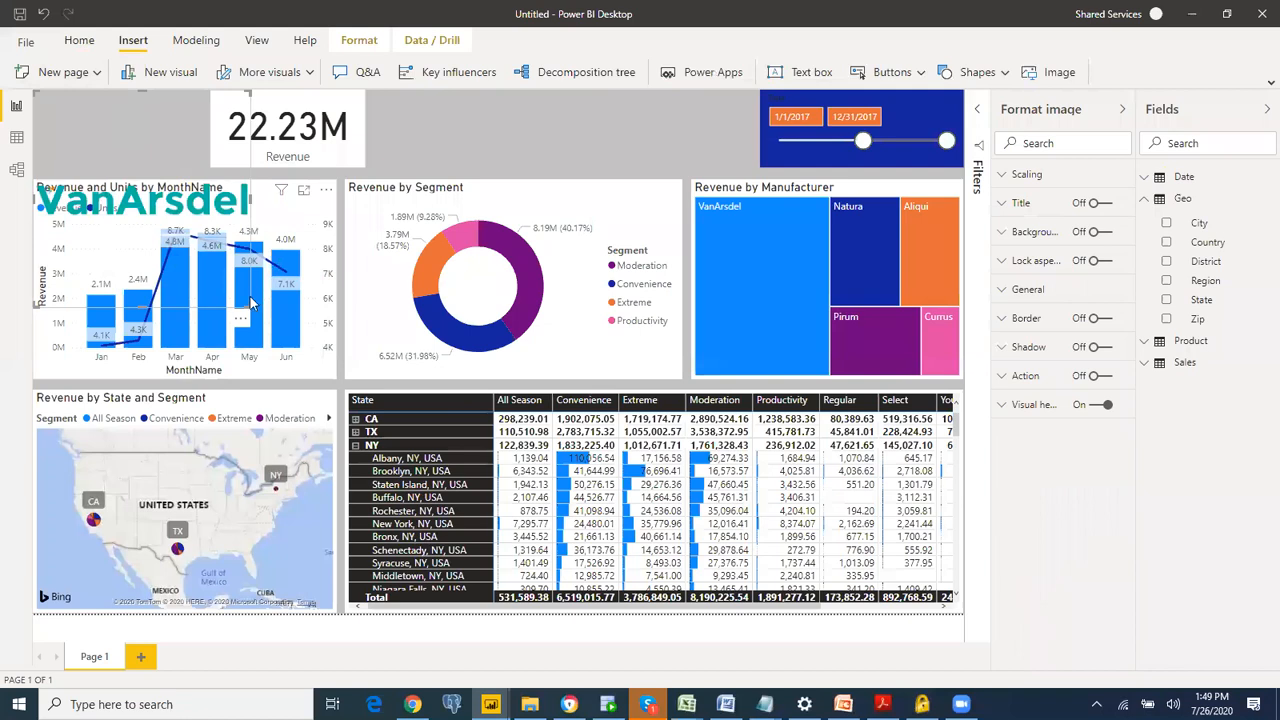
left_click_drag(243, 300, 200, 164)
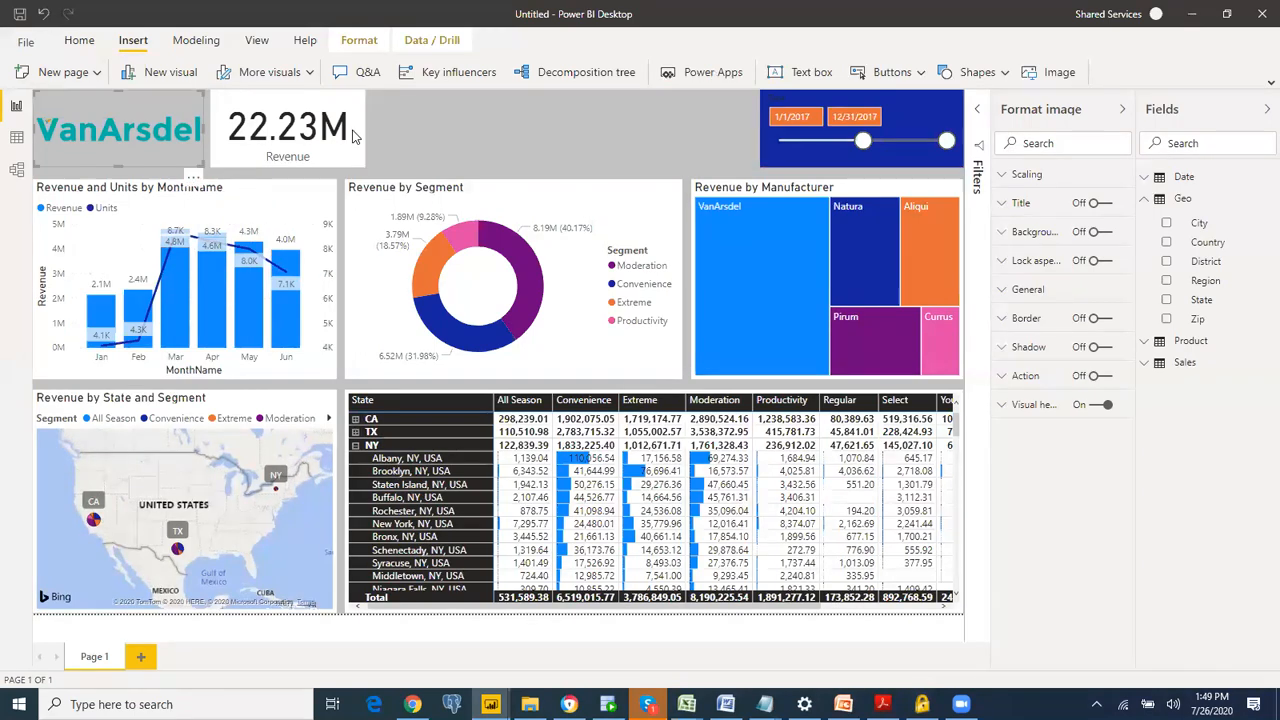
left_click(514, 145)
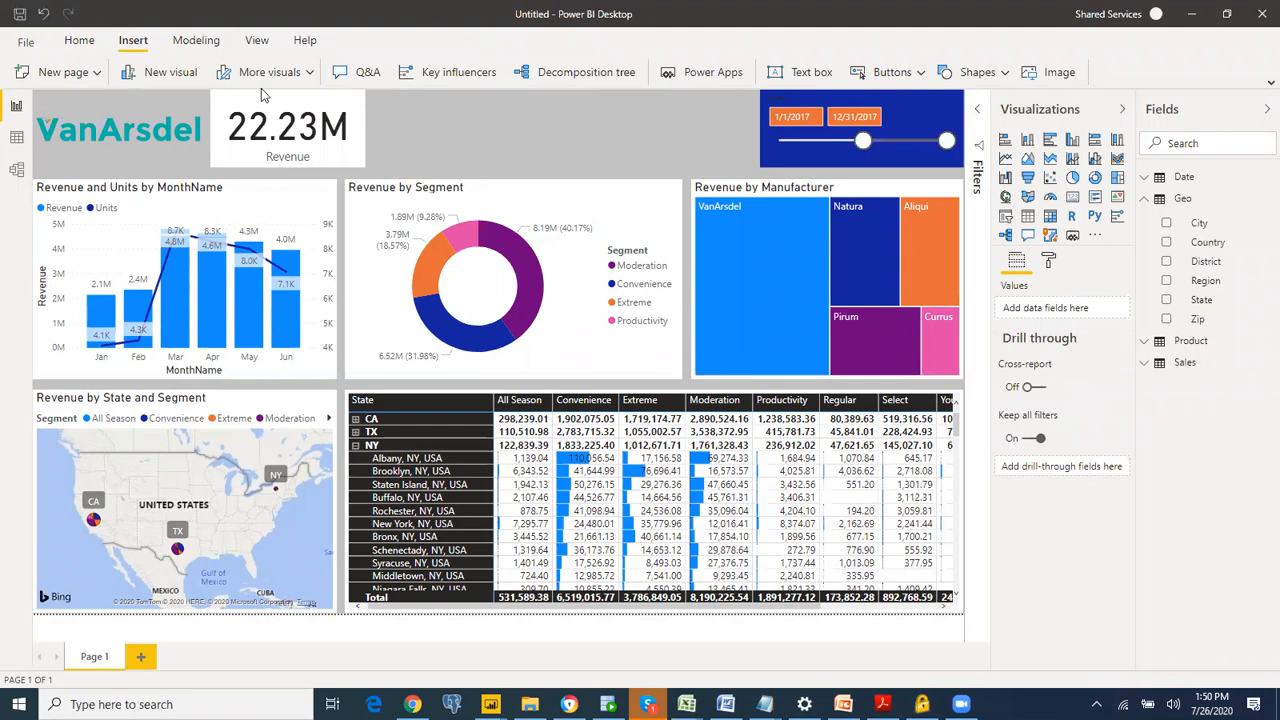
Step: Add a text box to the report page with the title 2017 PERFORMANCE
left_click(800, 80)
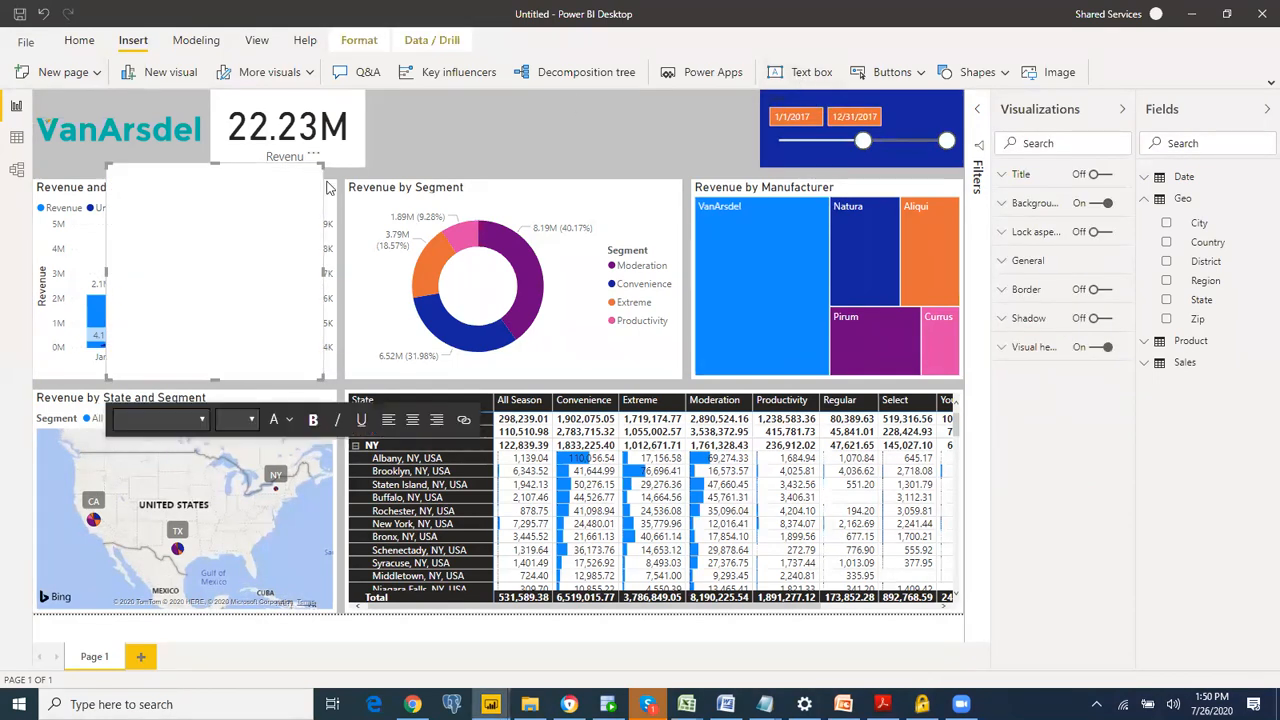
type("2017")
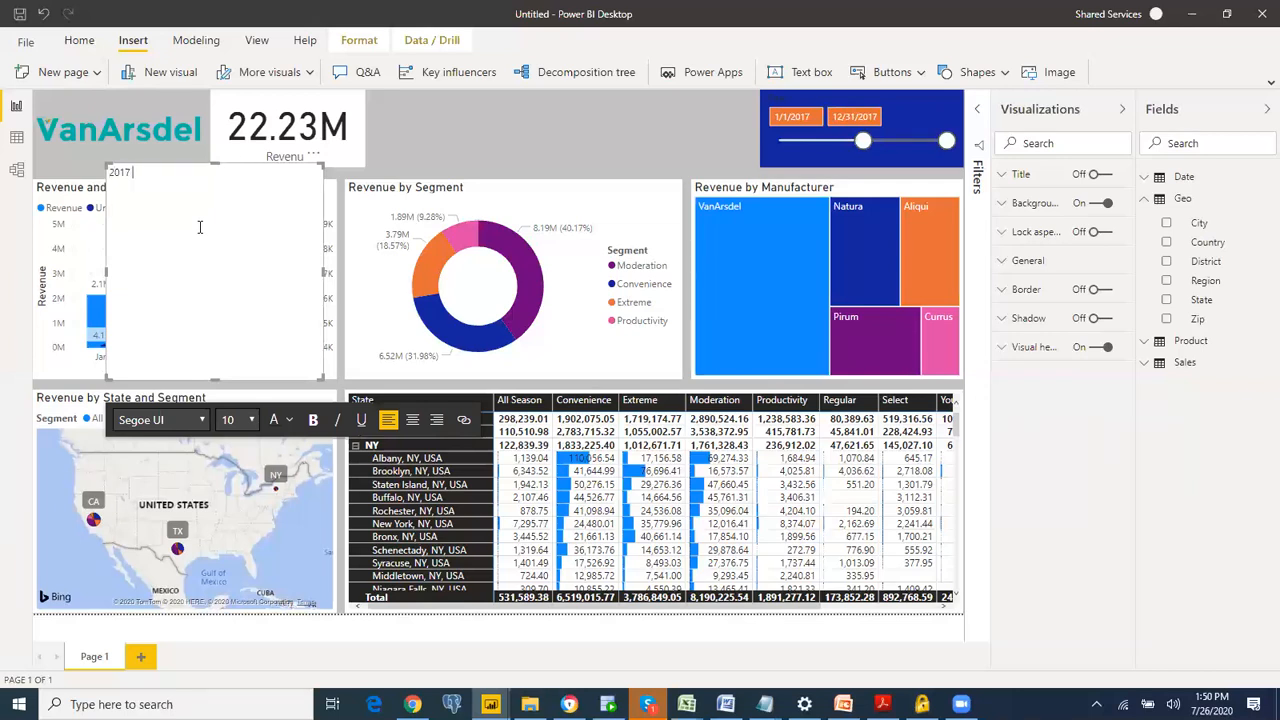
type(" PERFORMANCE")
Step: Format the title text as bold, centered and black at font size 32
triple_click(173, 170)
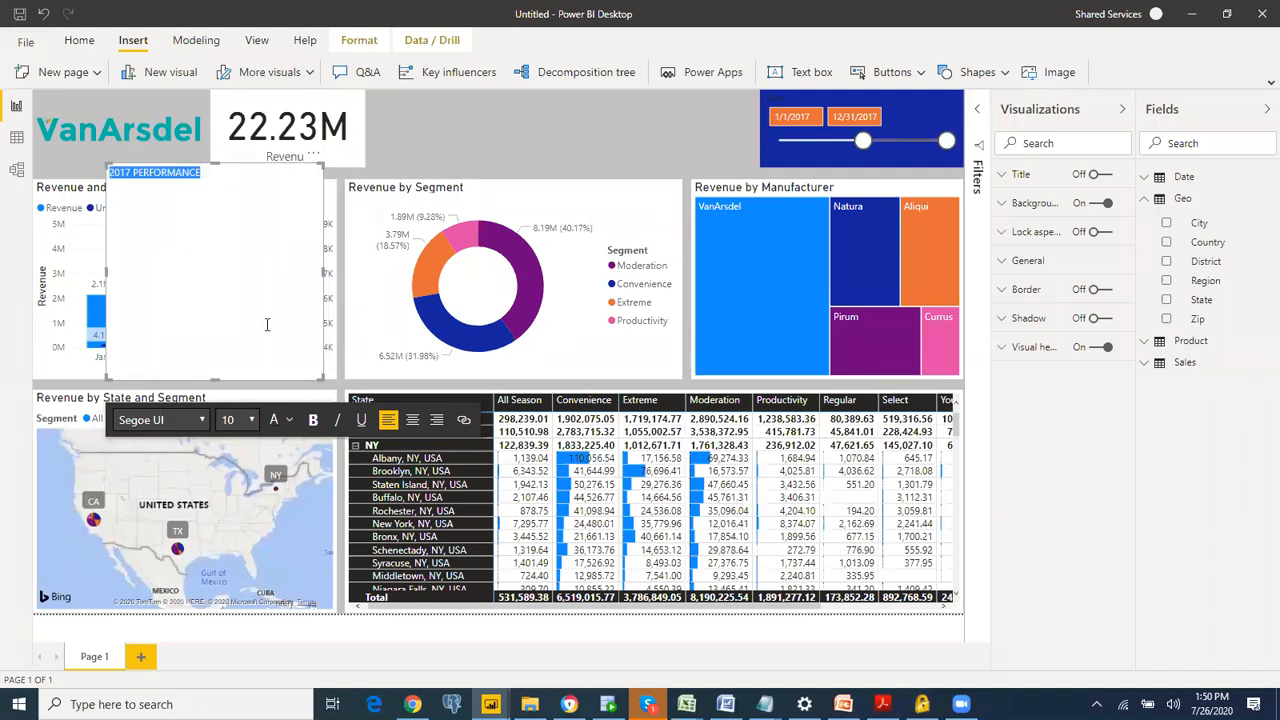
left_click(313, 419)
left_click(412, 420)
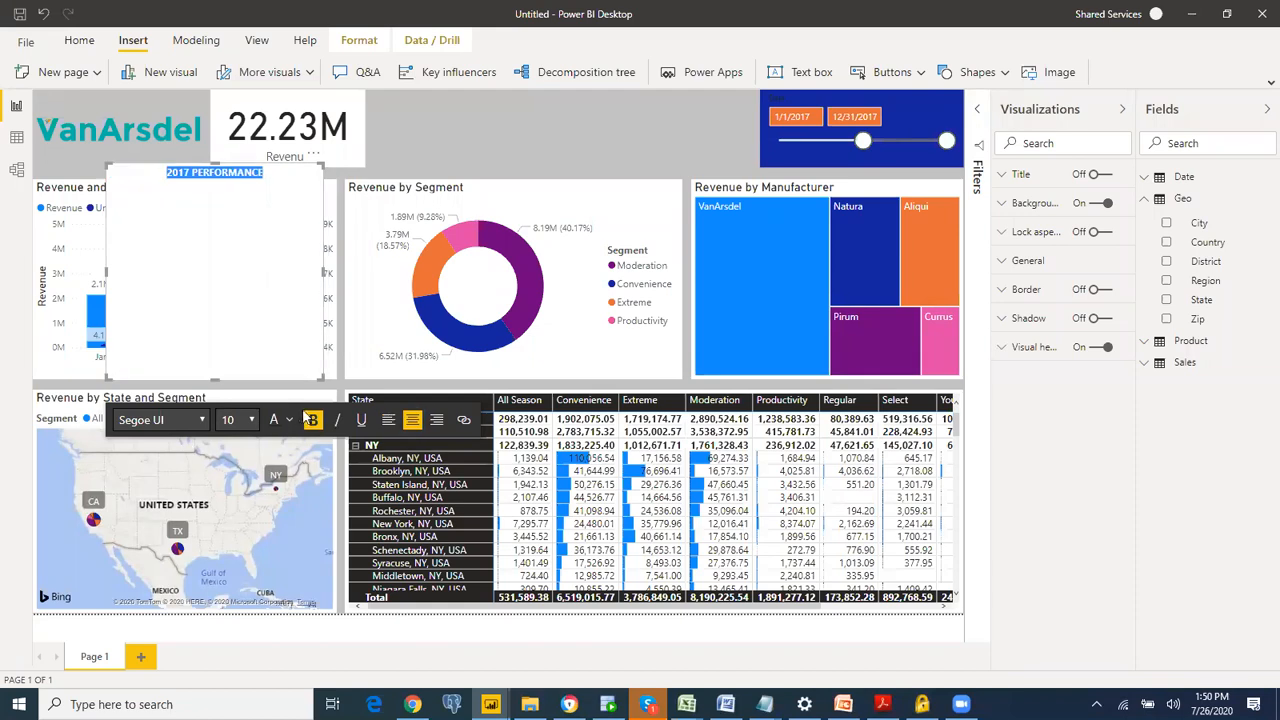
left_click(289, 421)
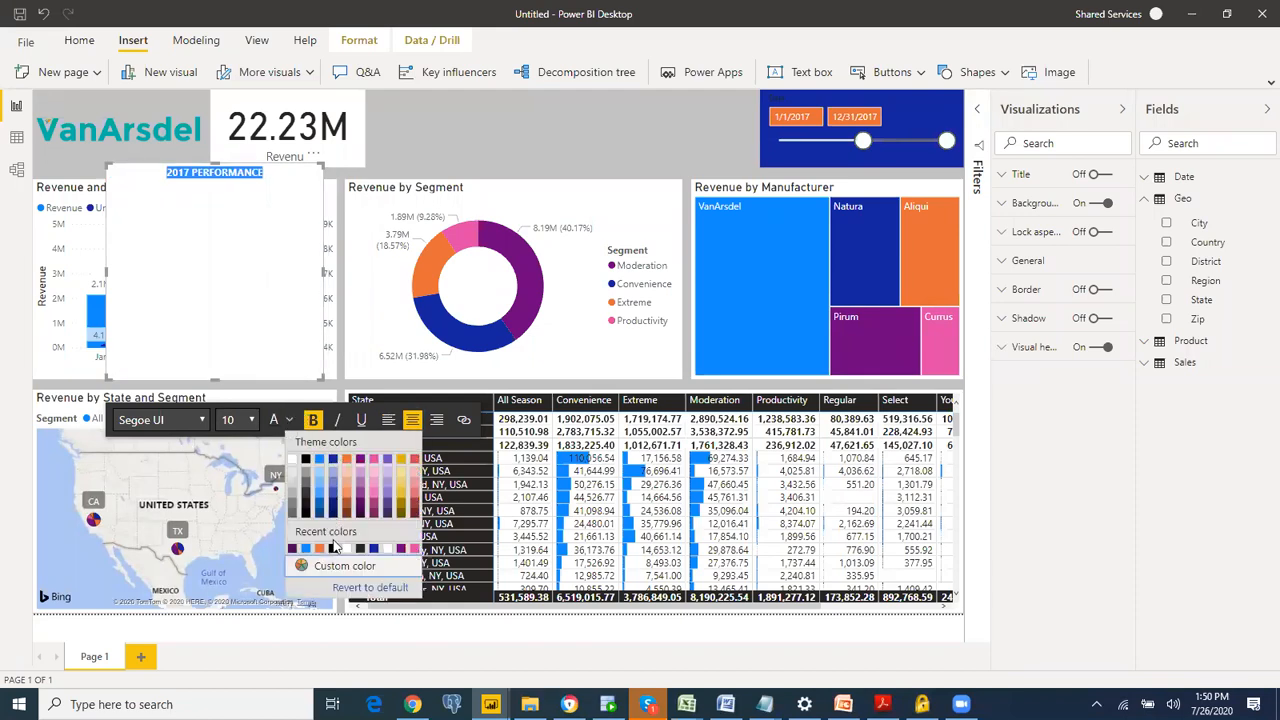
left_click(335, 549)
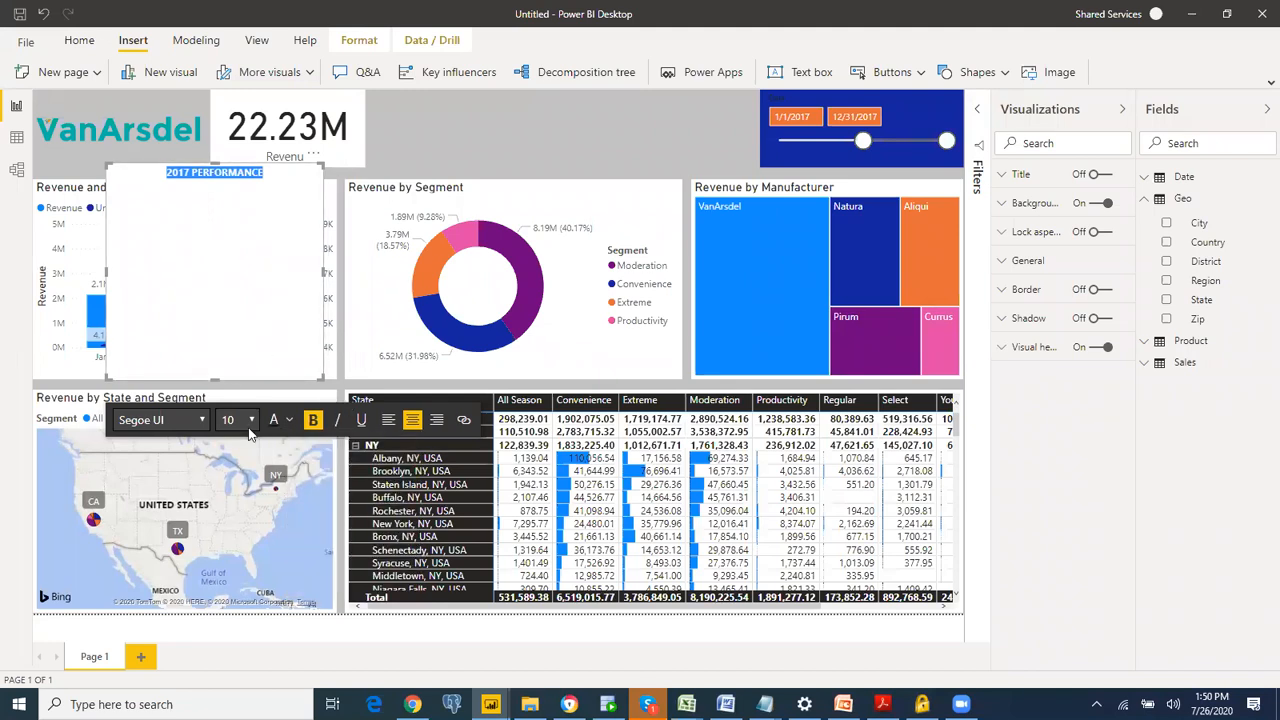
left_click(250, 420)
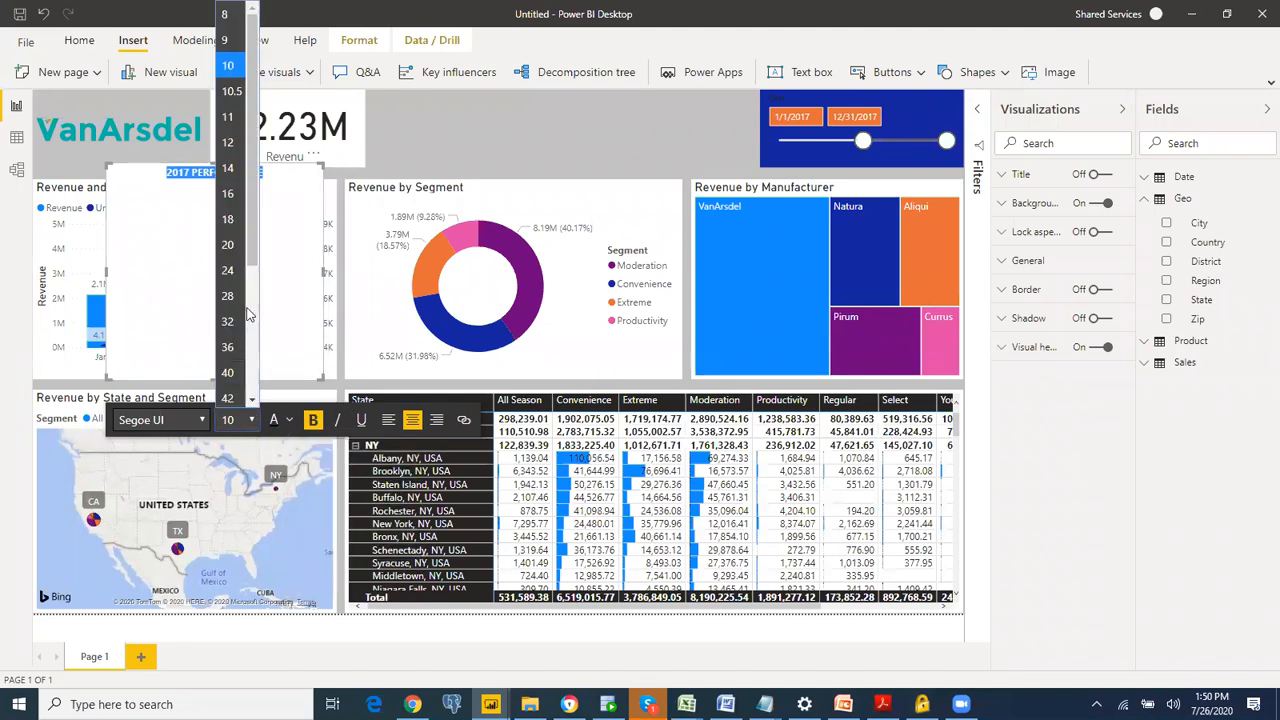
left_click(228, 320)
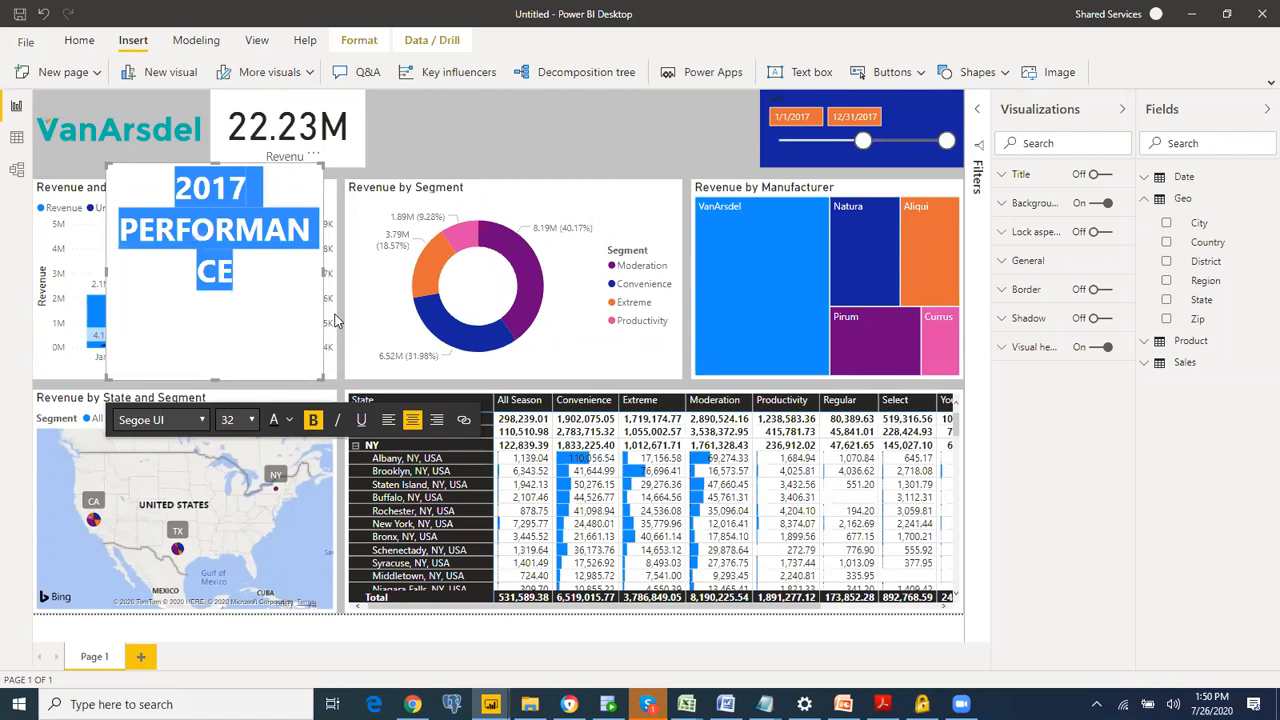
Step: Resize the title text box to fit the title on one line and move it into the report's header band
left_click_drag(322, 271, 586, 202)
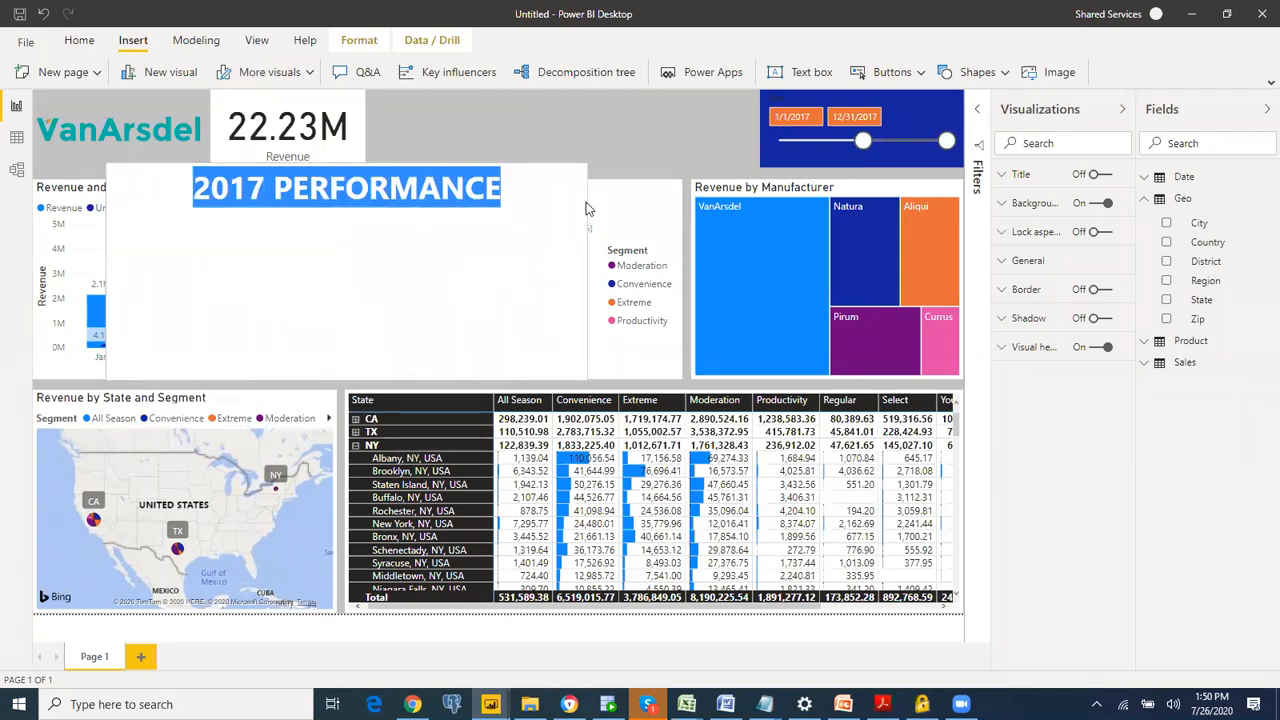
left_click_drag(346, 378, 373, 226)
left_click_drag(445, 144, 649, 98)
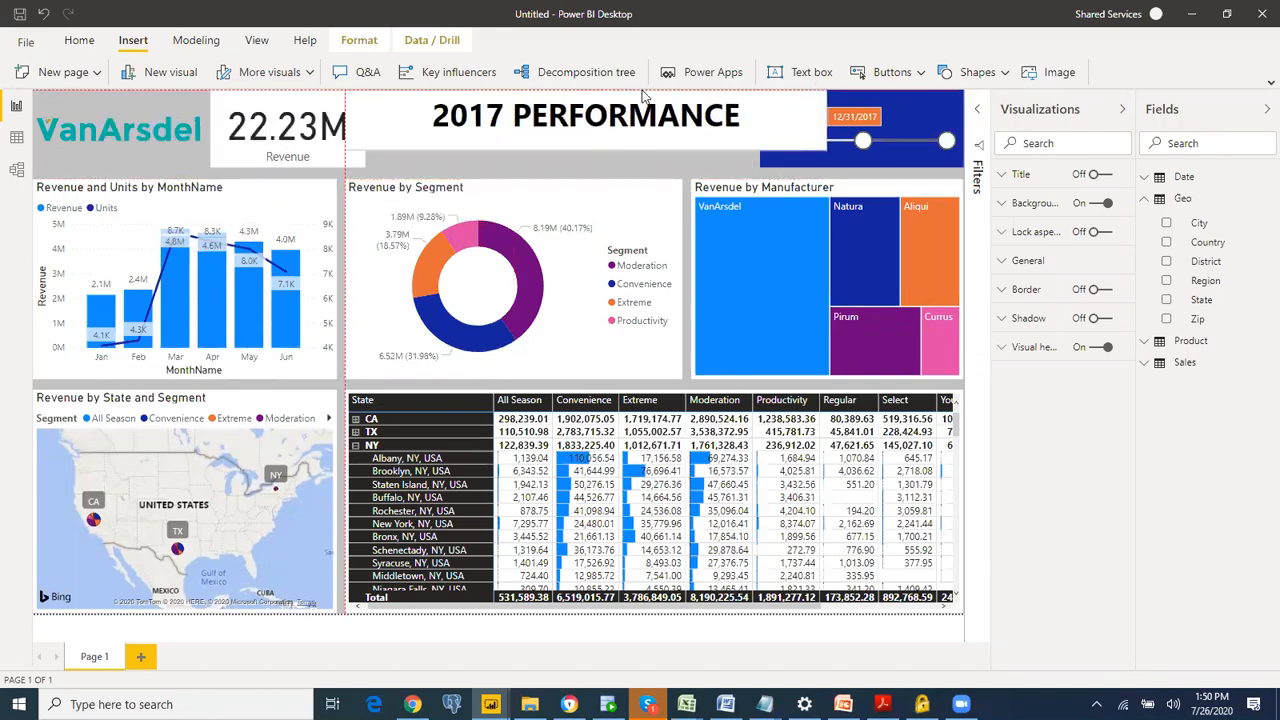
left_click_drag(826, 121, 697, 123)
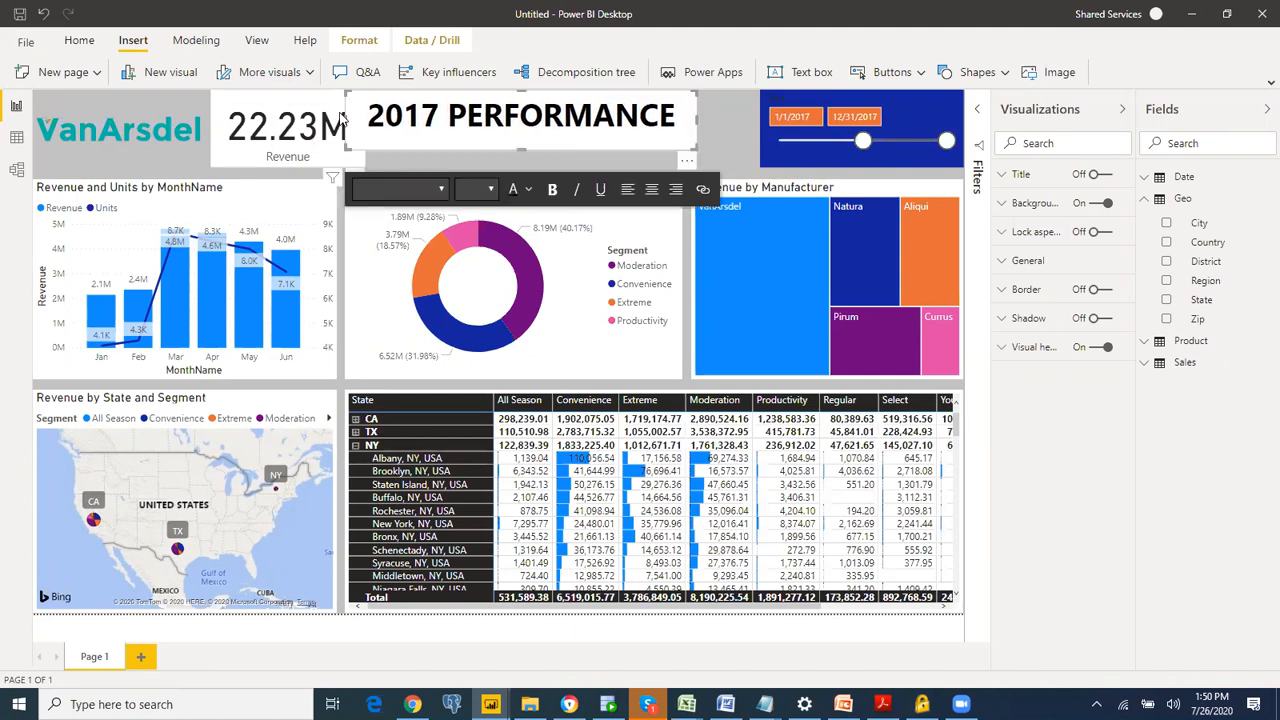
Step: Shift the Revenue card slightly toward the logo and move the title text box between the card and the date slicer
left_click_drag(345, 118, 340, 124)
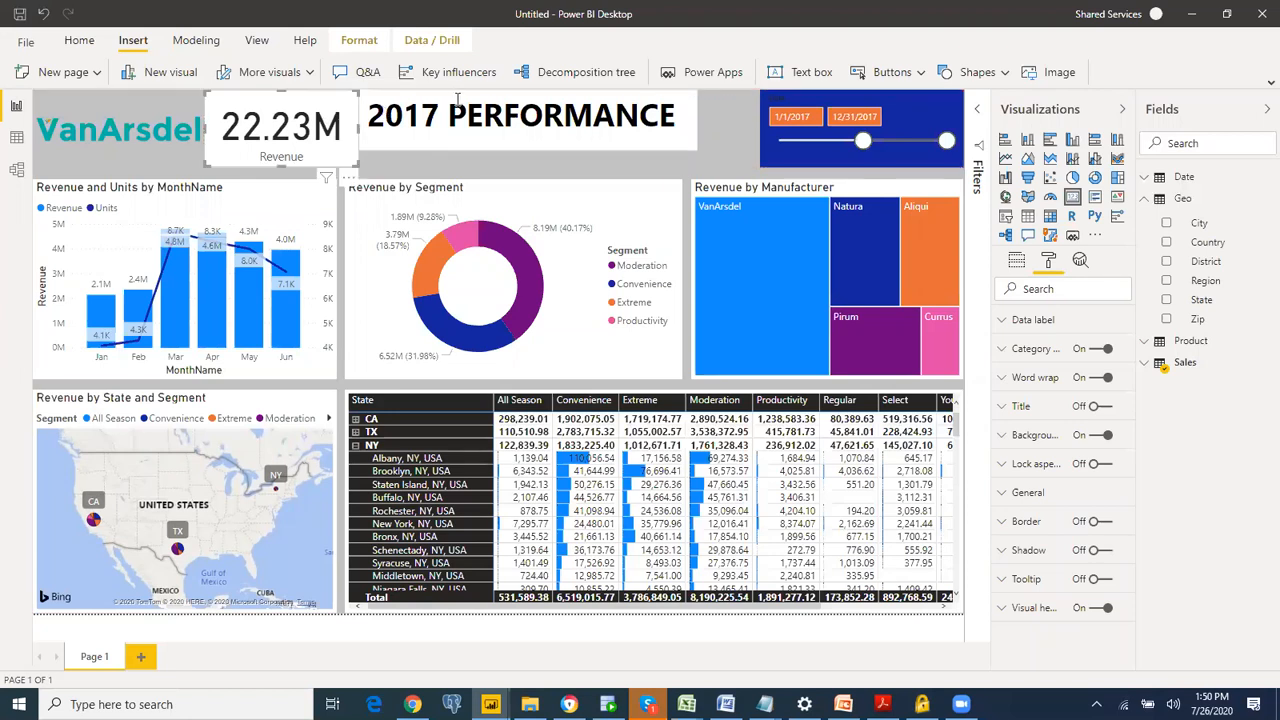
left_click(457, 100)
left_click_drag(480, 95, 519, 101)
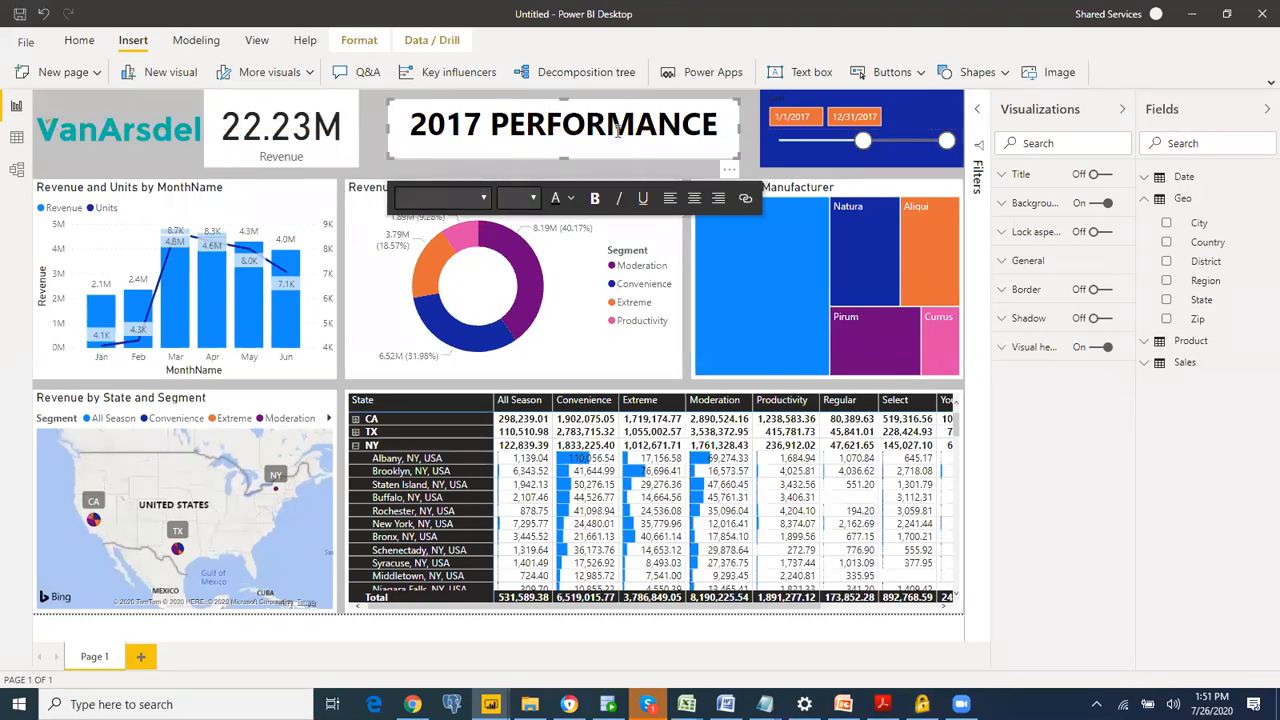
left_click(752, 117)
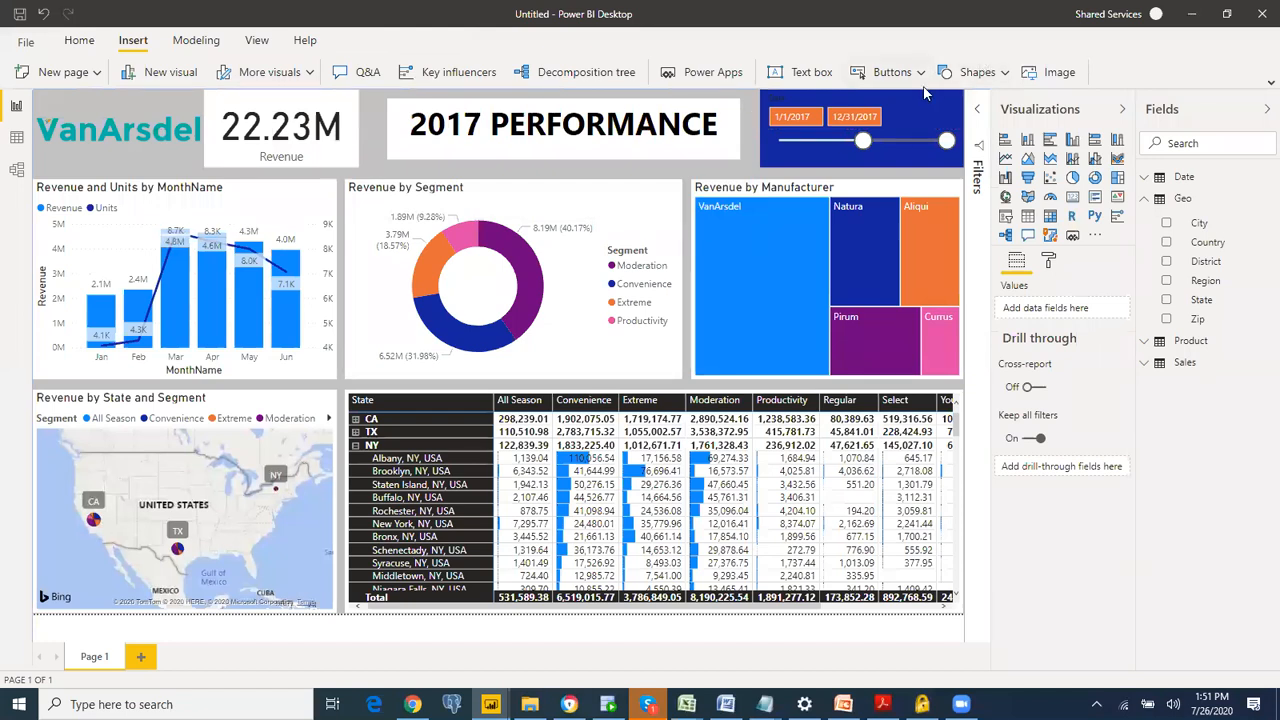
Step: Try the date slicer with its background turned off, and undo the change
left_click(907, 108)
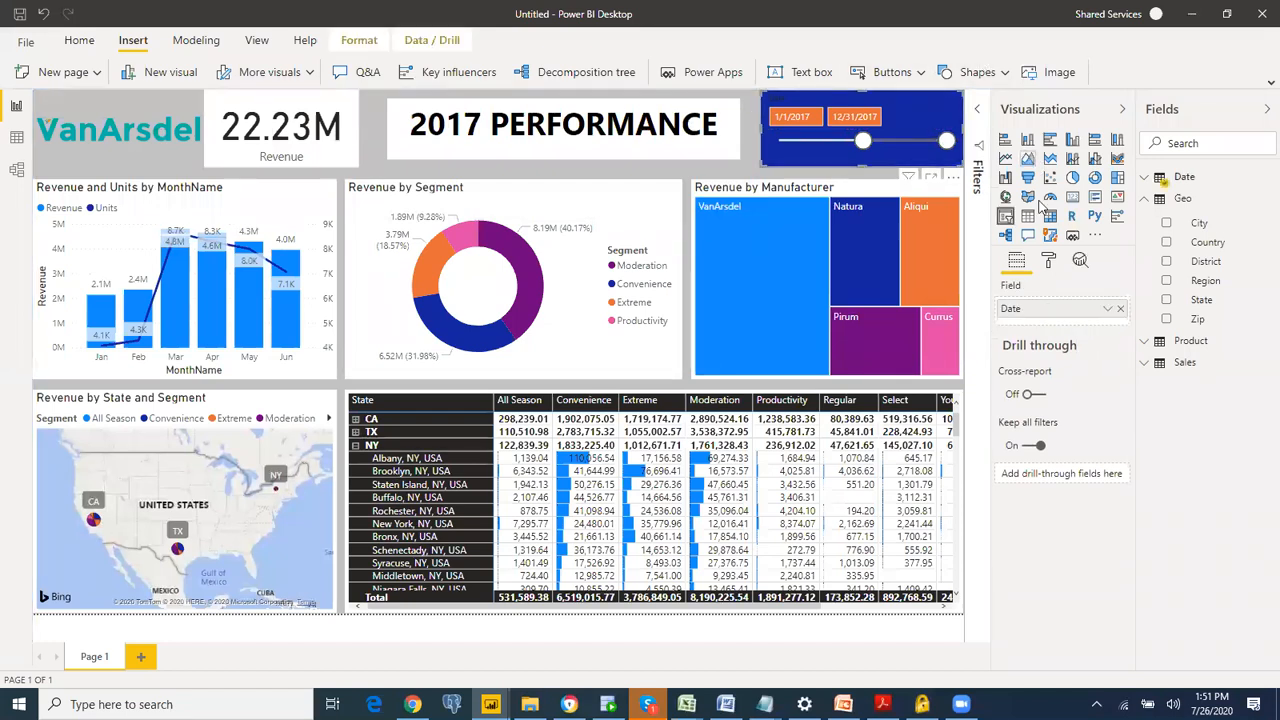
left_click(1047, 261)
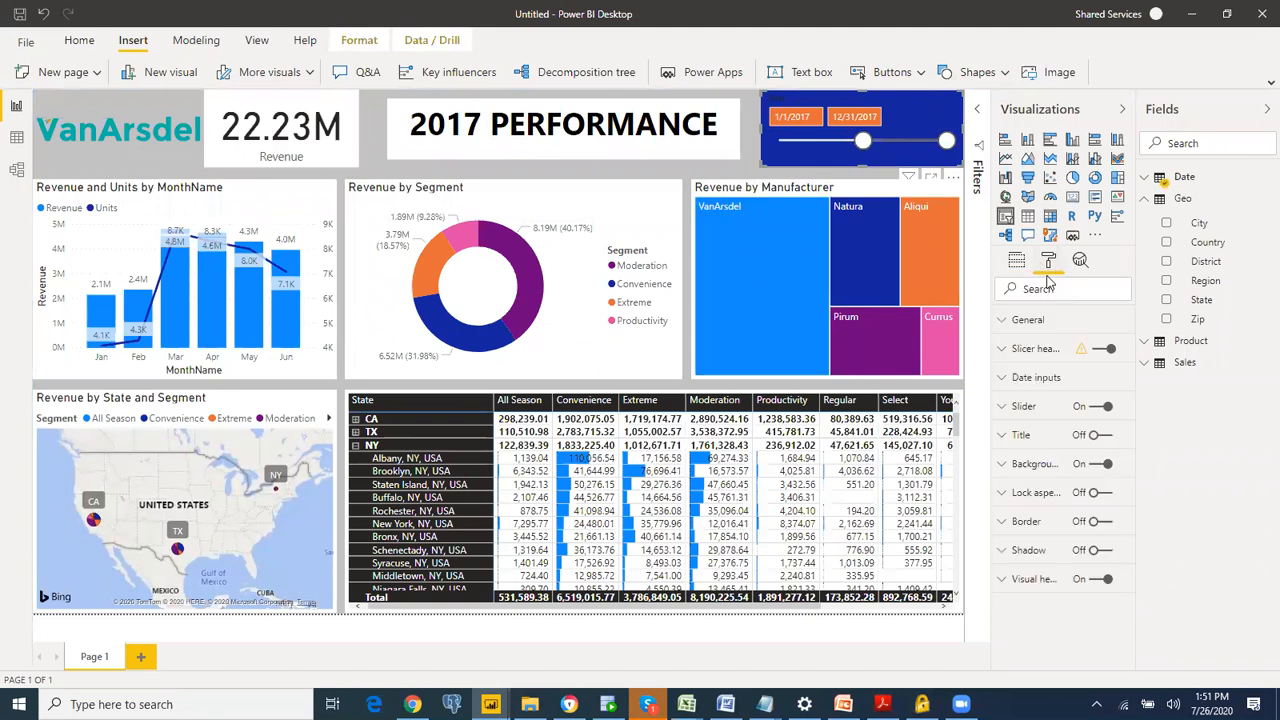
left_click(1100, 465)
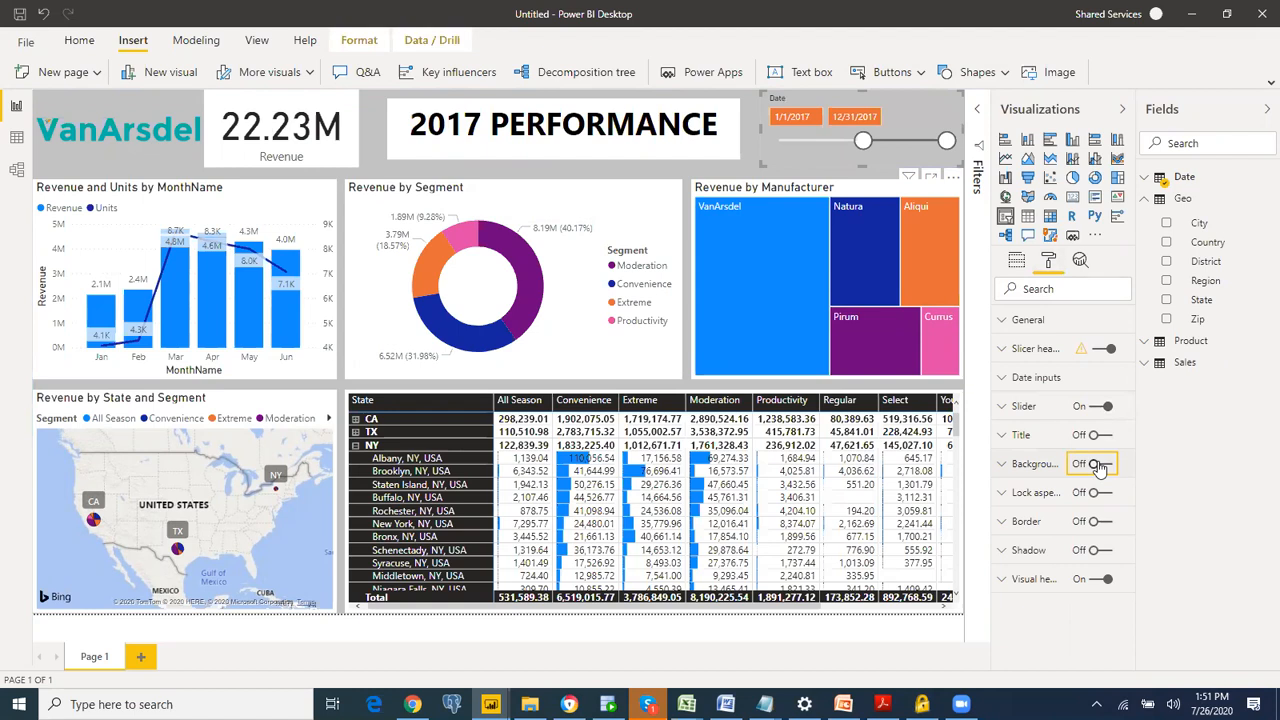
key("ctrl+z")
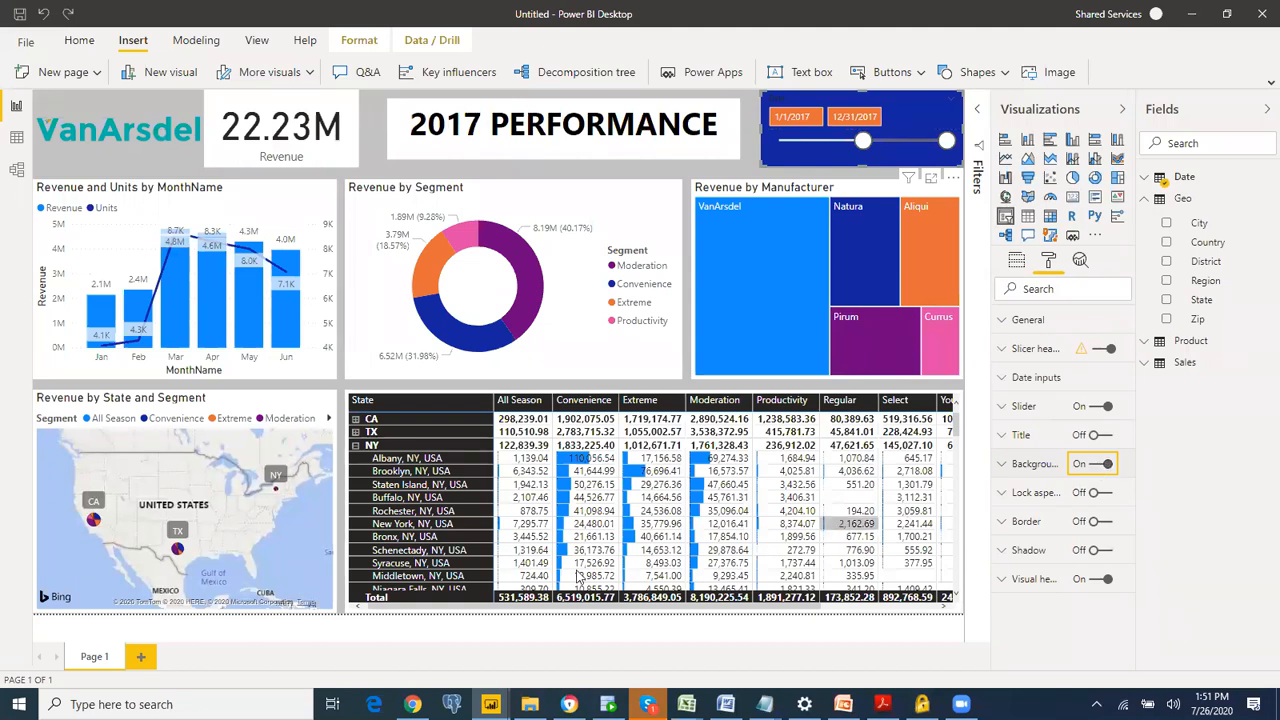
Step: Rename the report page as Training T4C
double_click(91, 658)
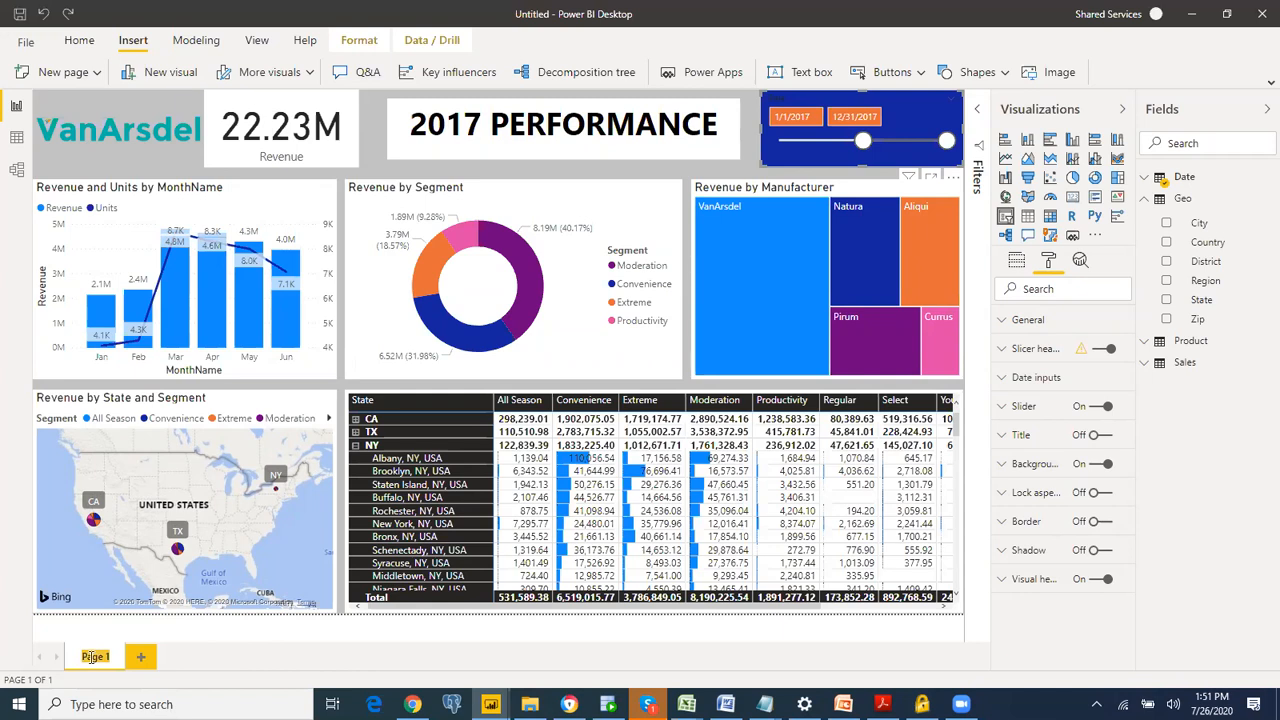
key("BackSpace")
type("ailing")
type(" 1")
type("4C")
key("Return")
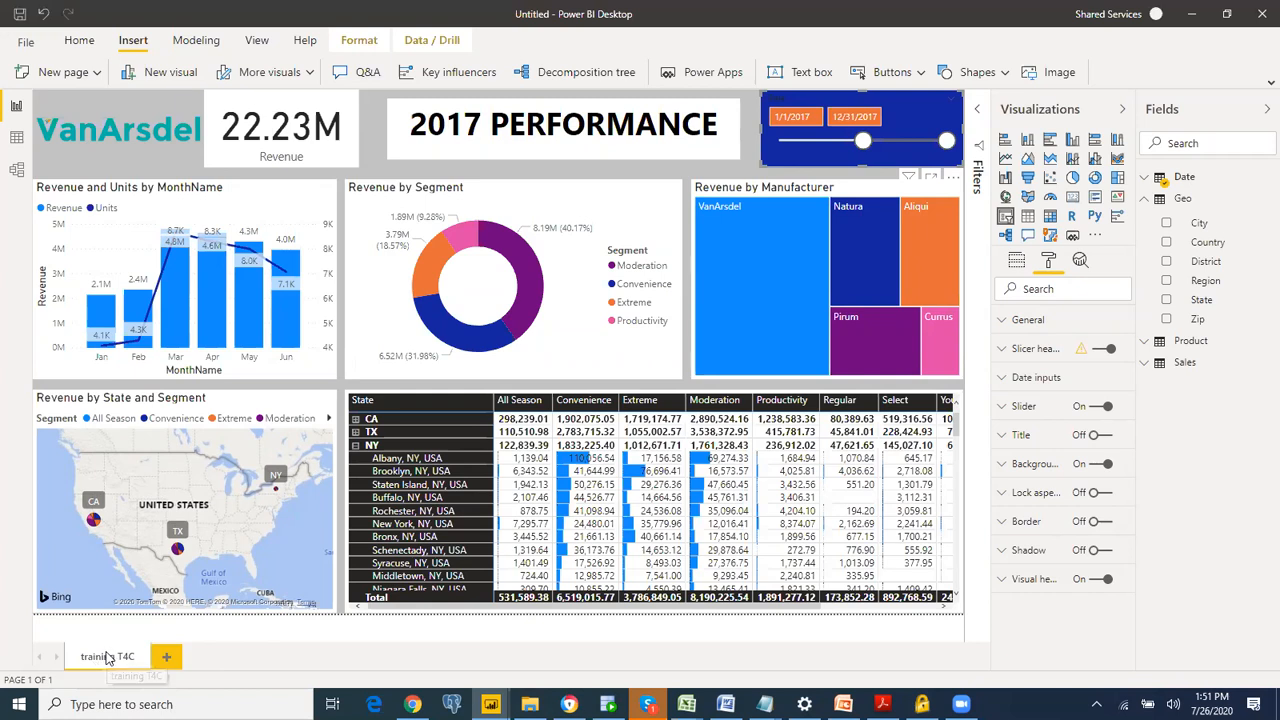
double_click(108, 657)
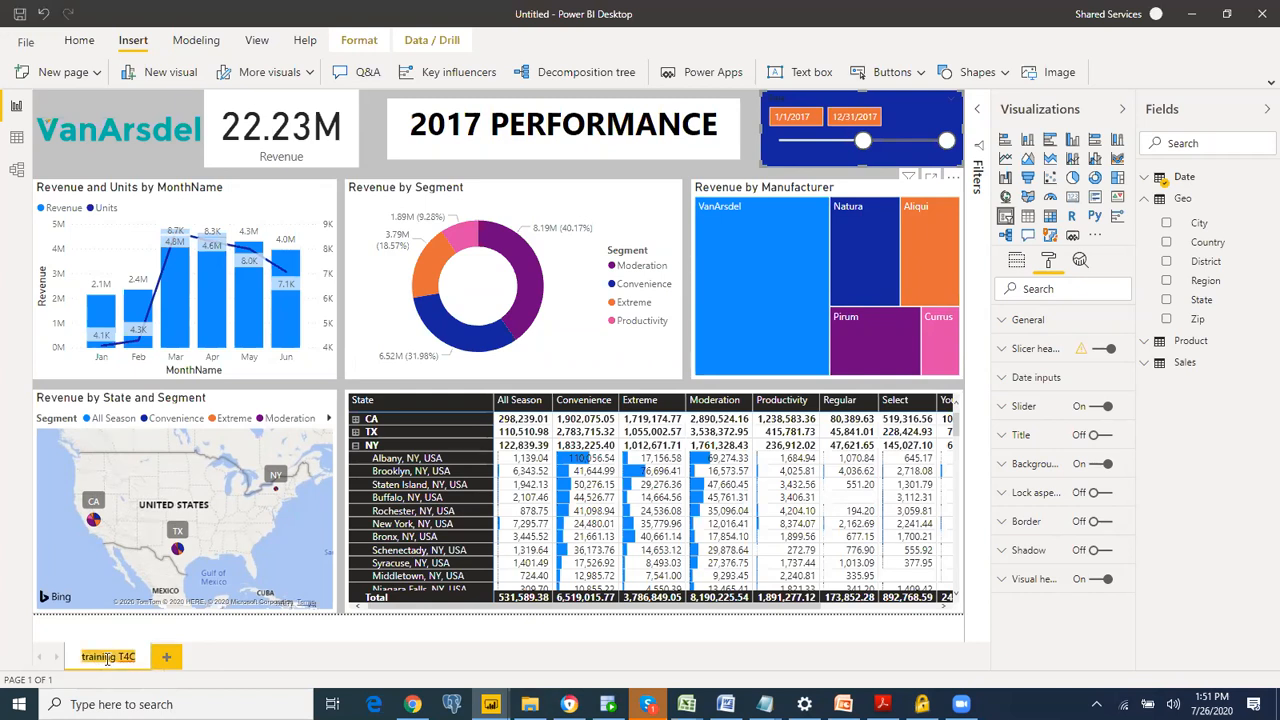
key("Home")
key("Delete")
type("T")
Step: Add a new blank report page and rename it as kdsfkdjfpk
left_click(168, 660)
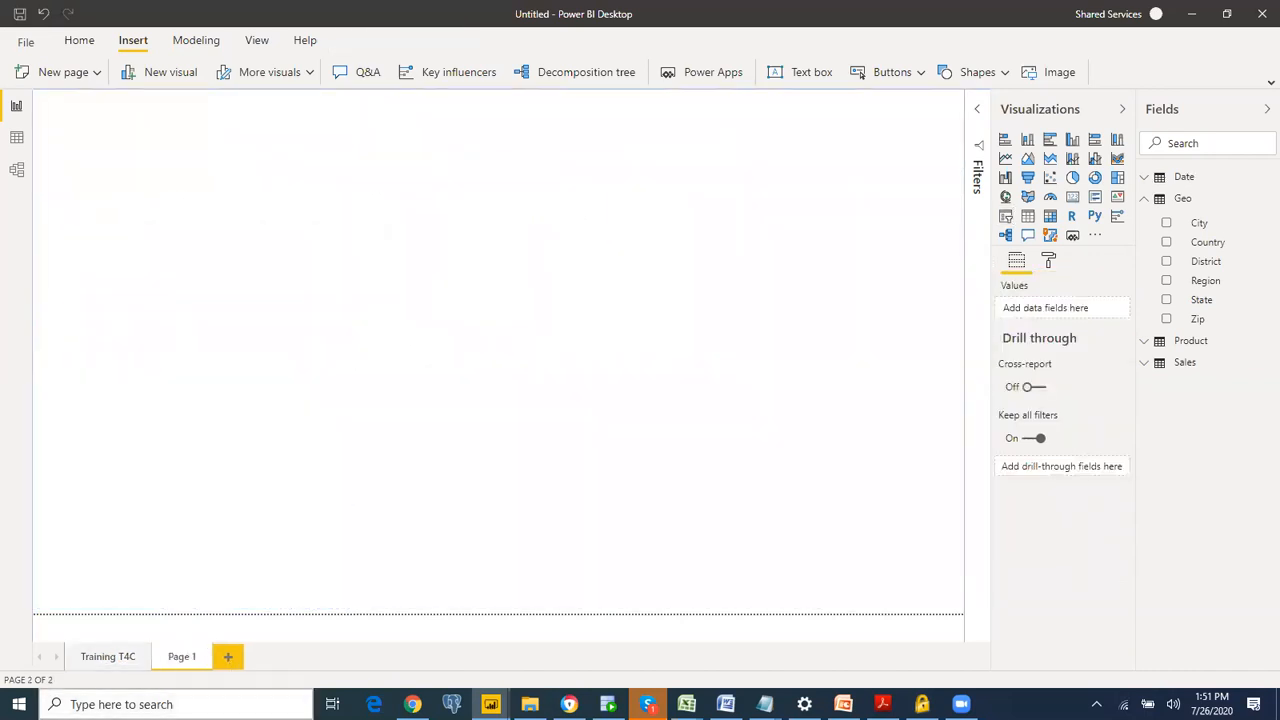
double_click(186, 660)
type("kdfpk")
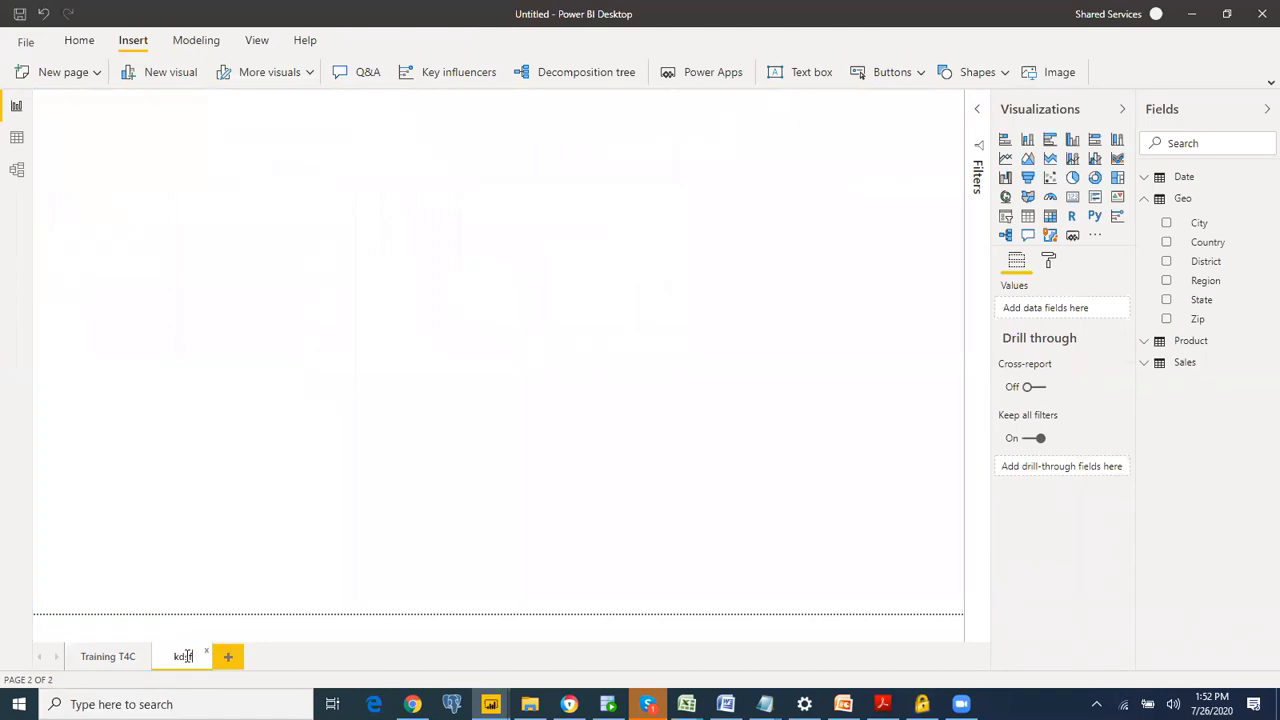
key("Return")
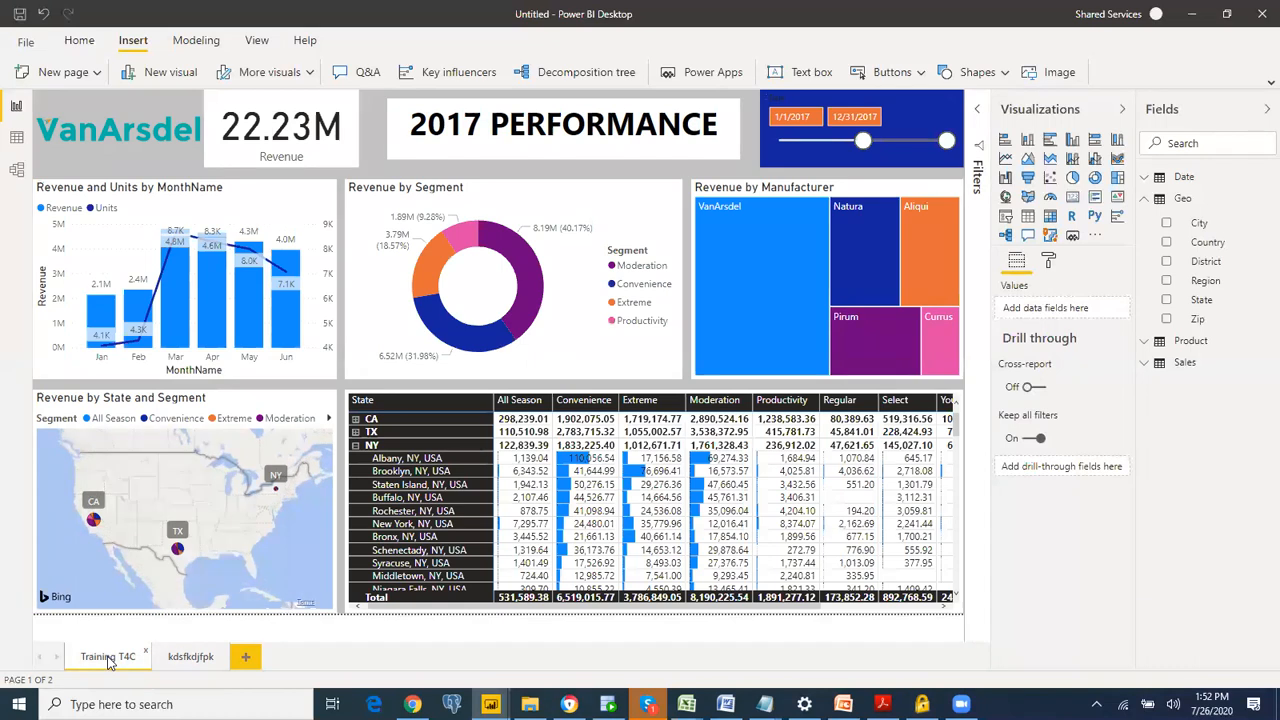
Step: Duplicate the Training T4C page and return to the original page
right_click(110, 660)
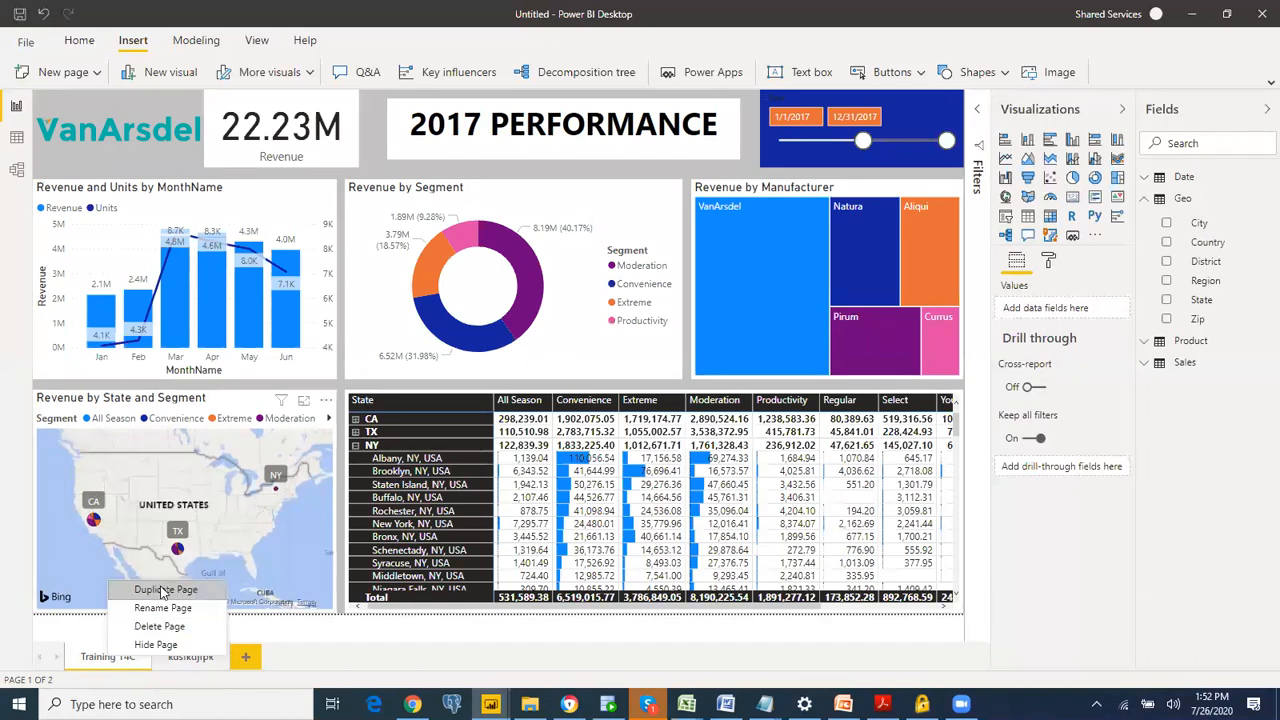
left_click(160, 592)
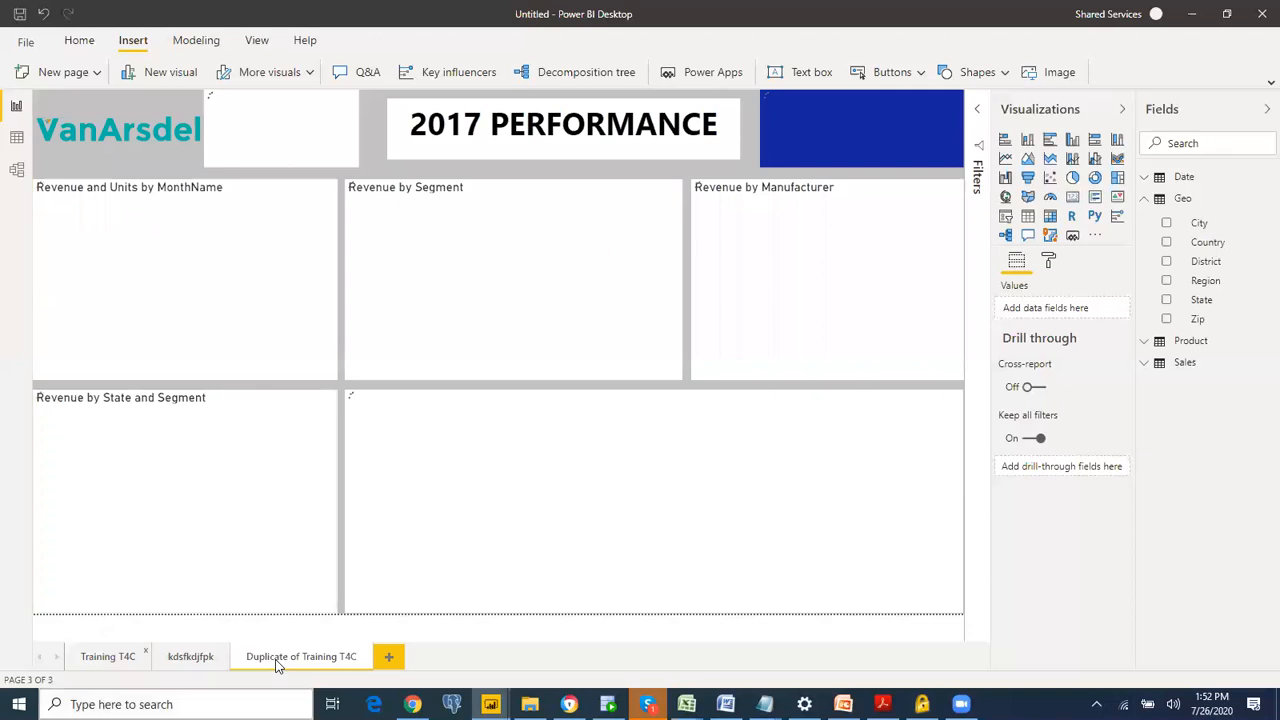
left_click(120, 658)
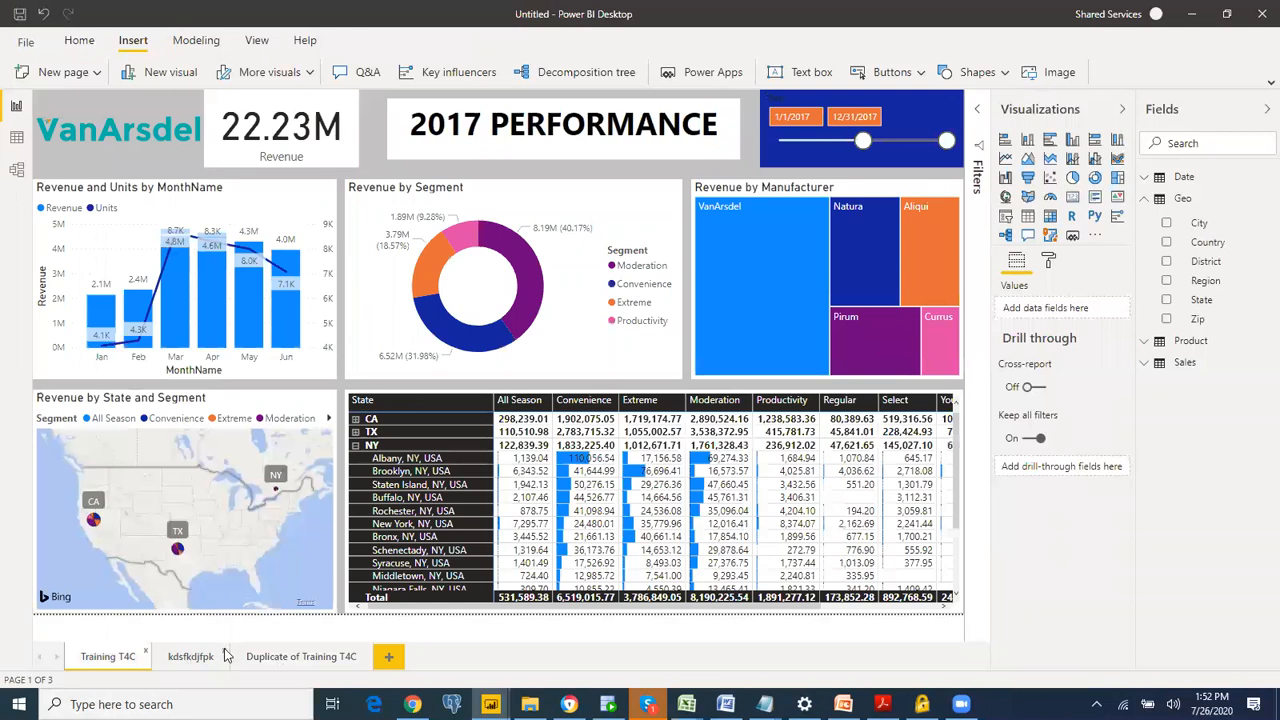
Step: Delete the blank kdsfkdjfpk page from the report
left_click(224, 651)
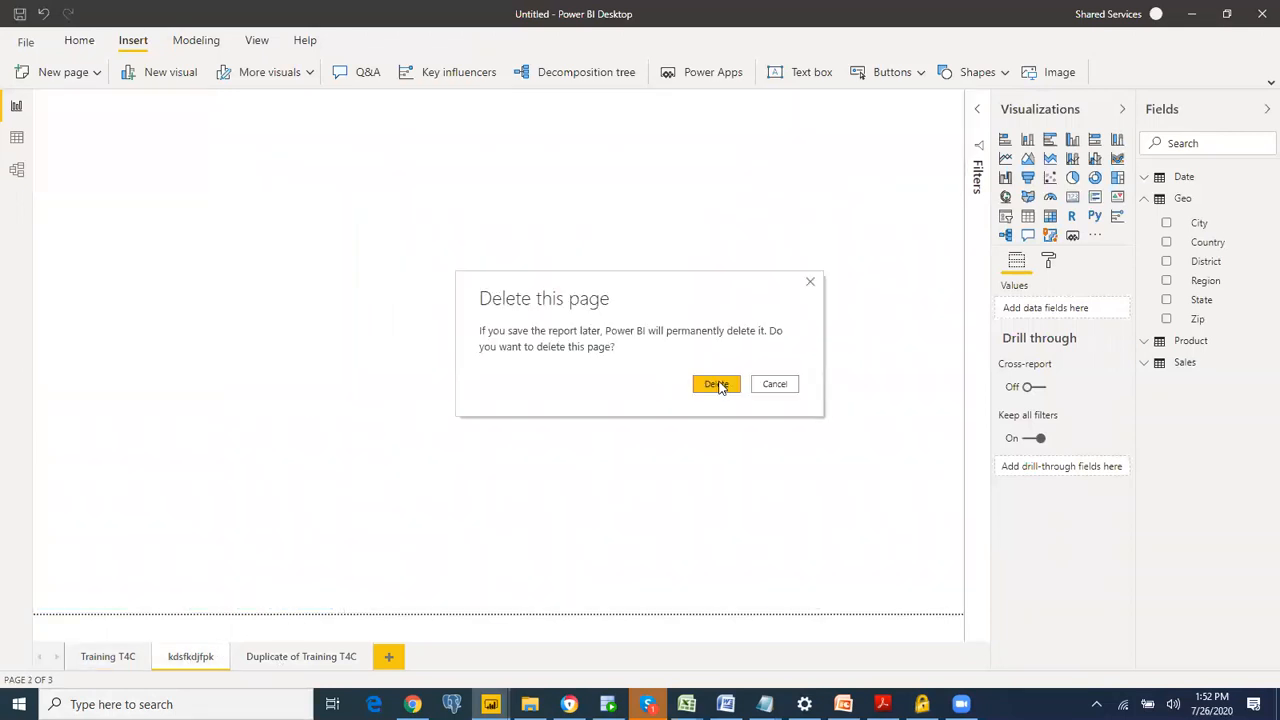
left_click(706, 383)
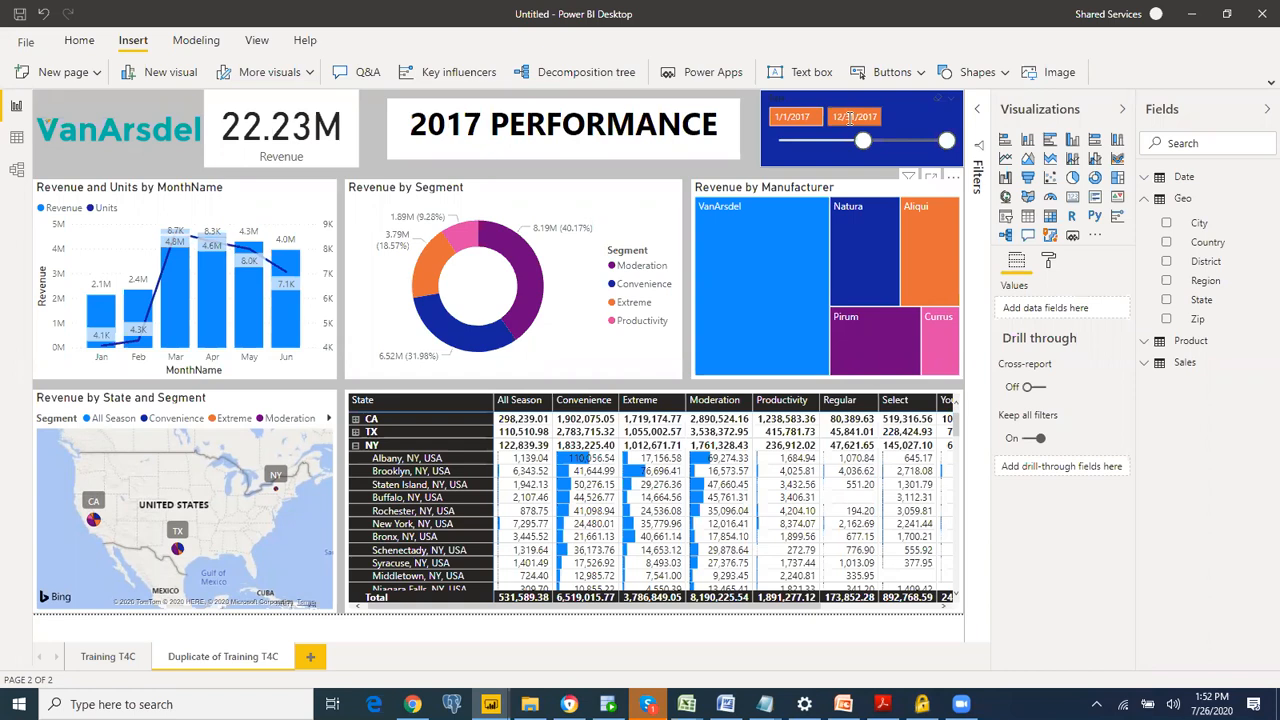
Step: Try the date slicer on the duplicated page with an end date of 5/31/2017, and return it to 12/31/2017
left_click(849, 117)
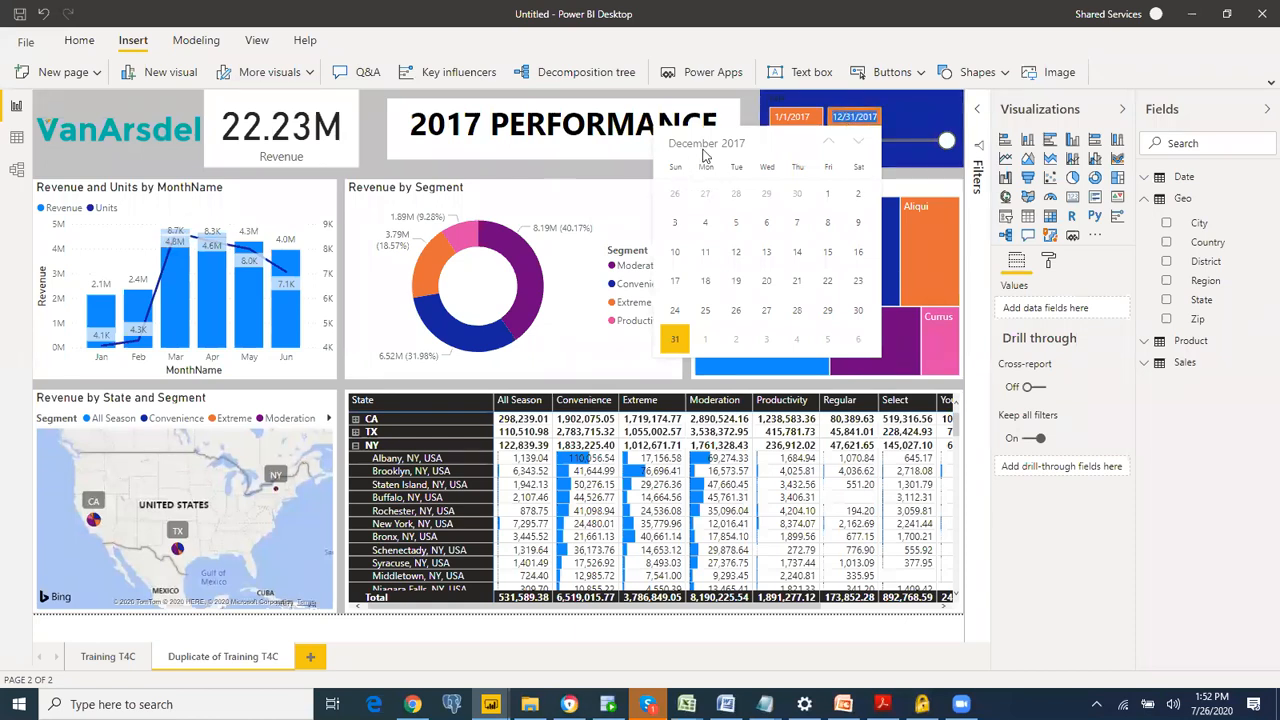
left_click(704, 146)
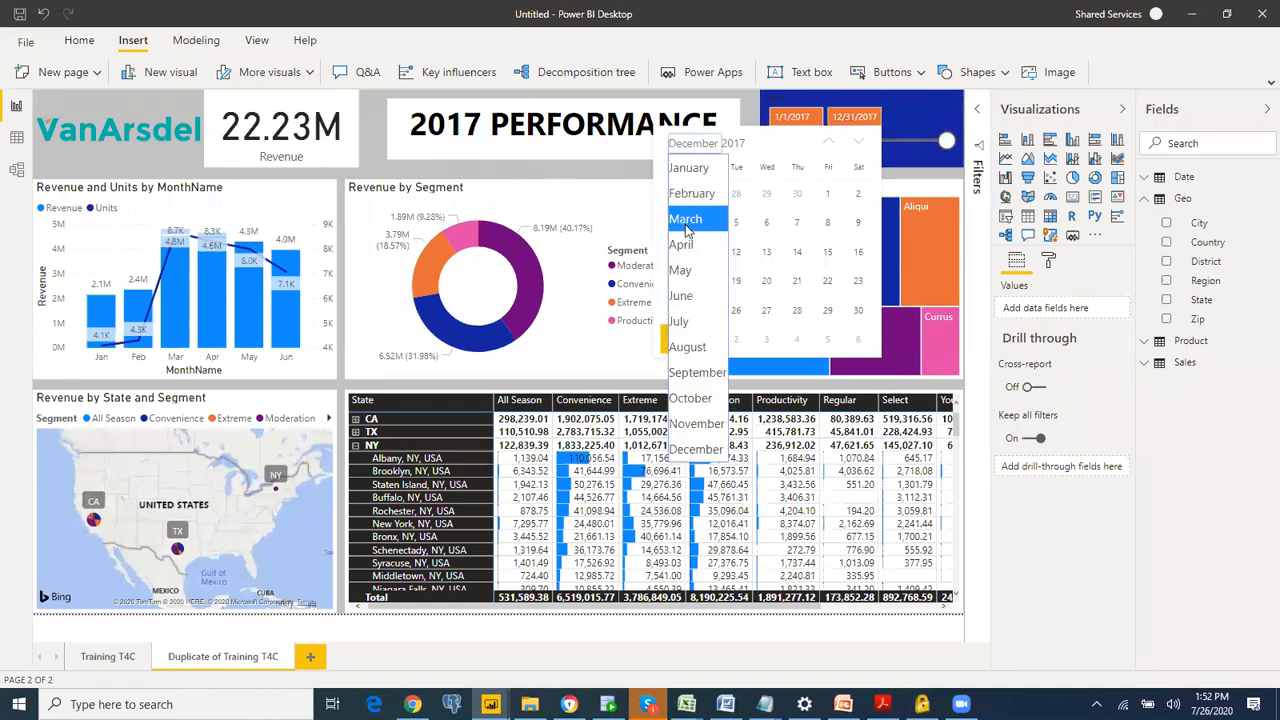
left_click(682, 274)
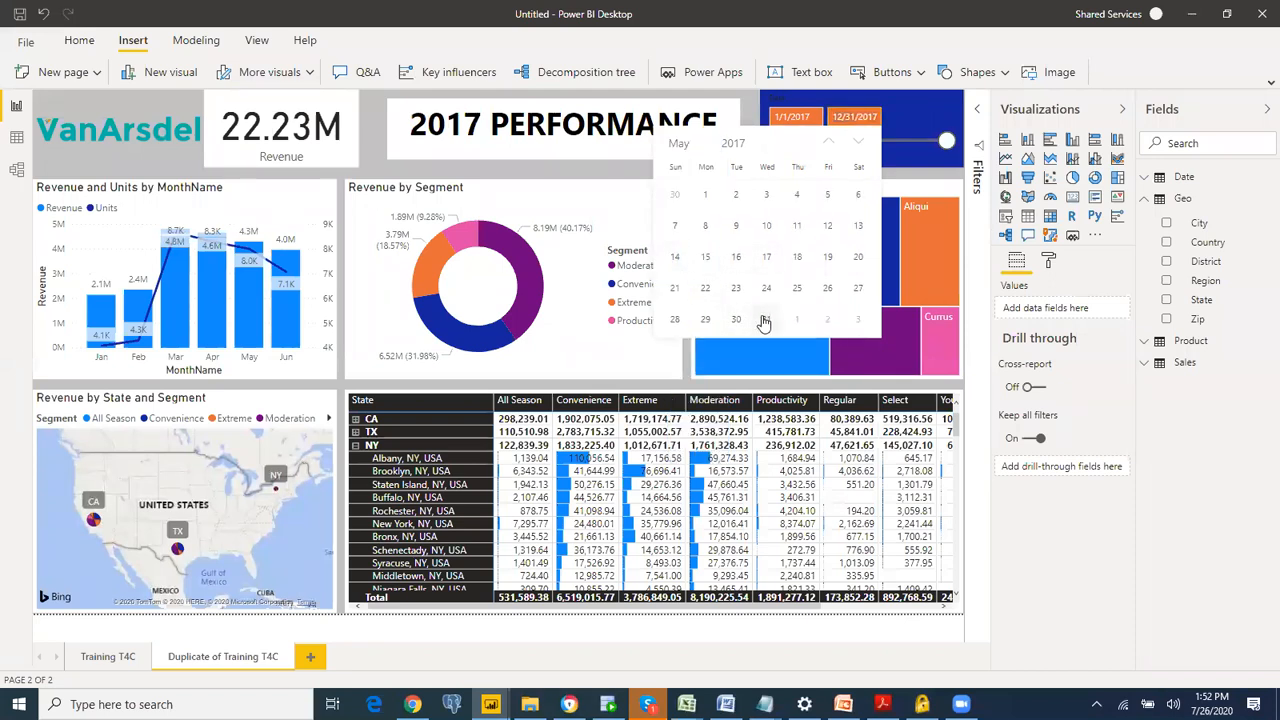
left_click(764, 322)
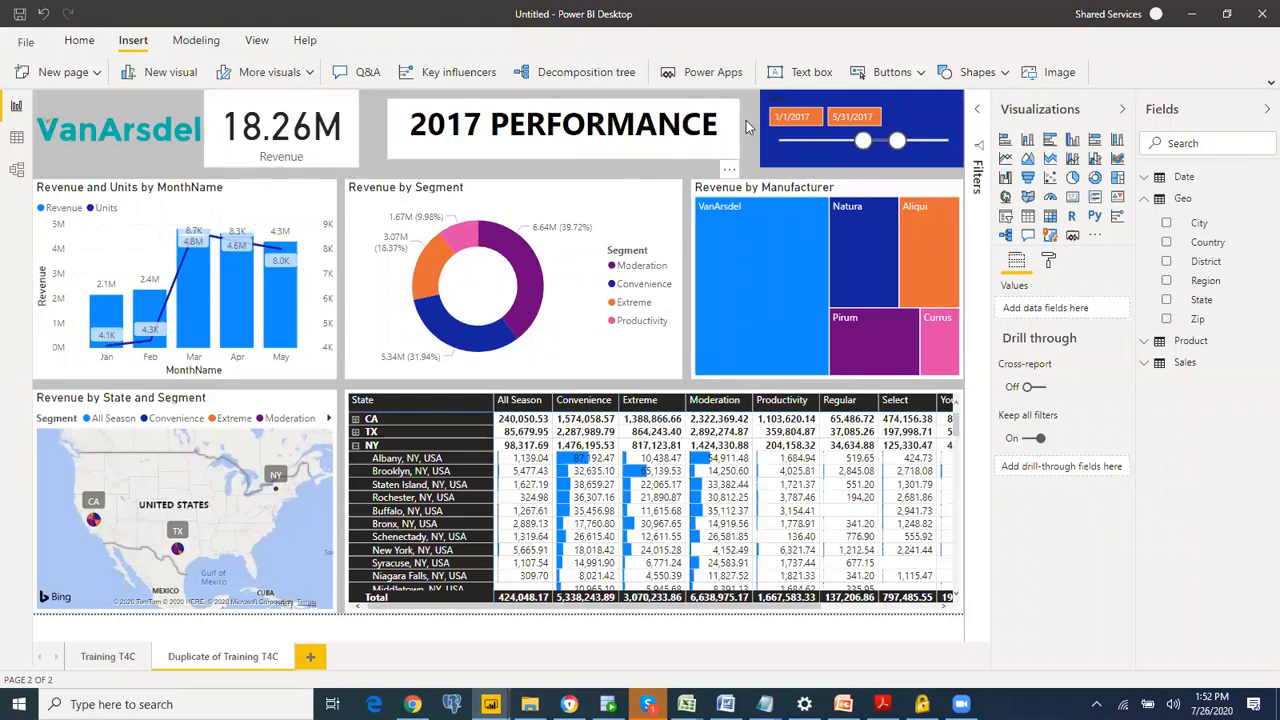
left_click_drag(896, 141, 967, 143)
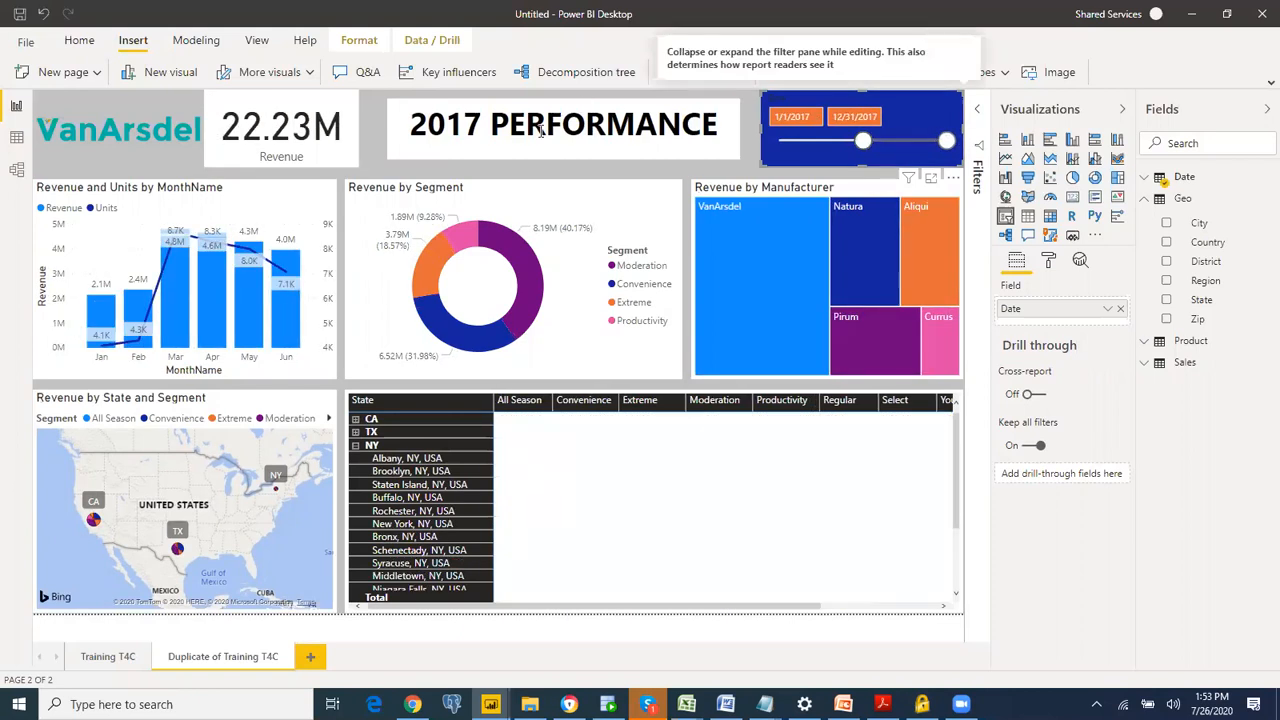
left_click(371, 115)
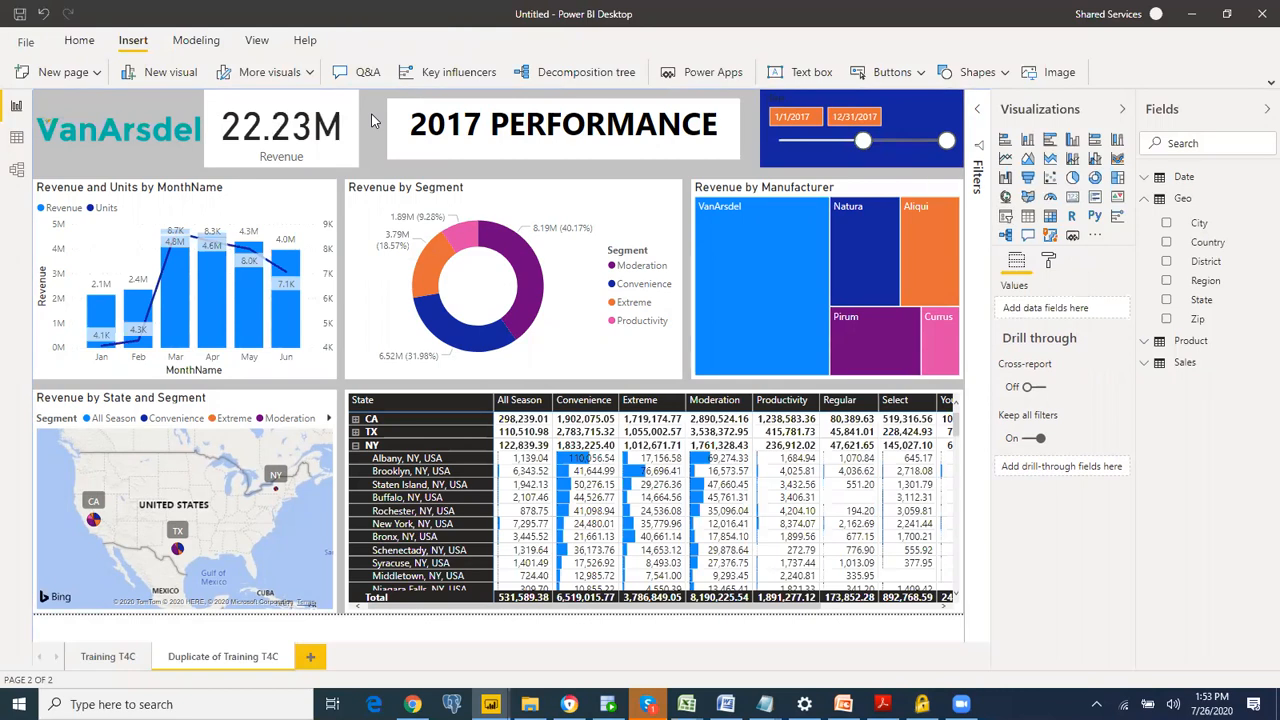
Step: Try to save the report over the existing T4C file in the Zeal folder
left_click(19, 20)
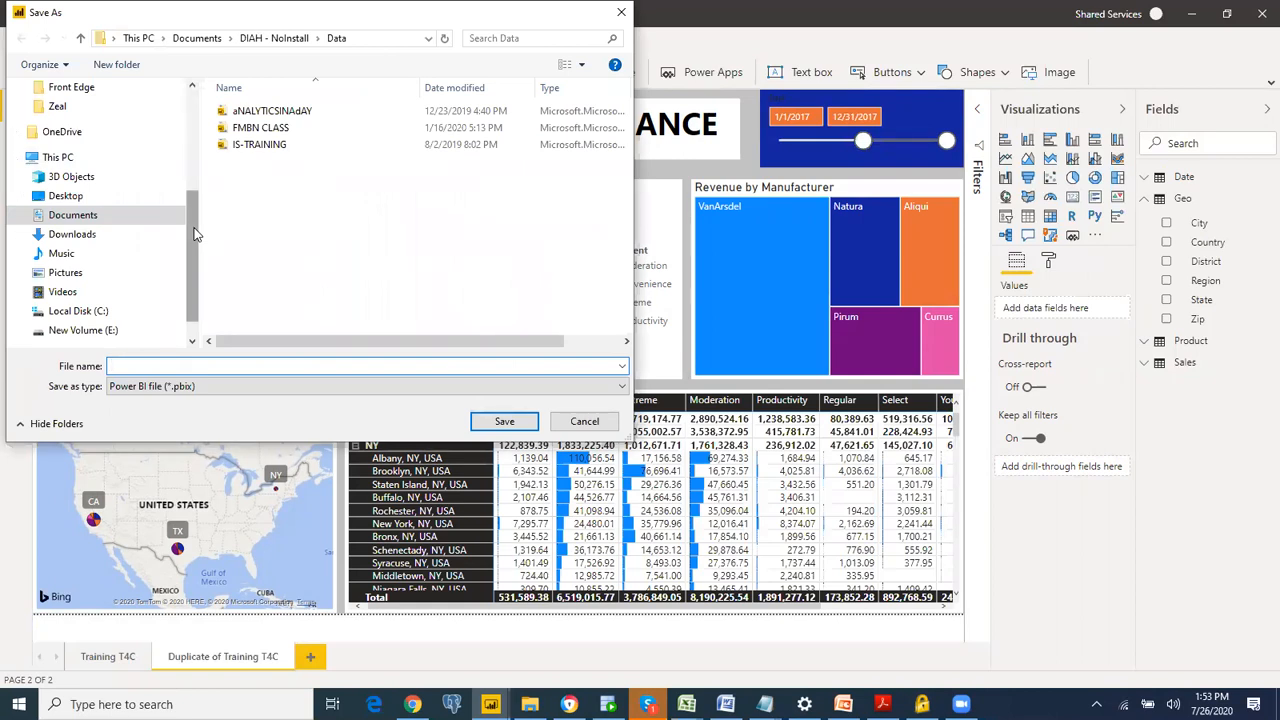
left_click(96, 108)
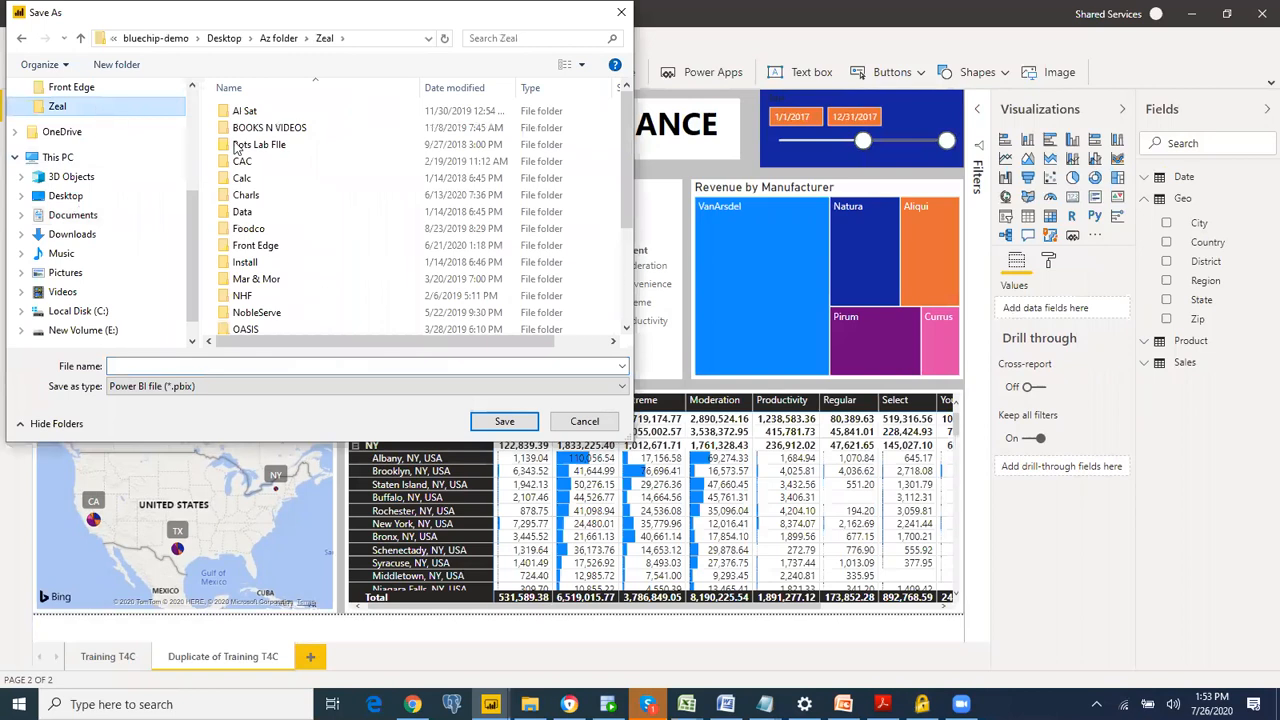
scroll(632, 166, "down", 3)
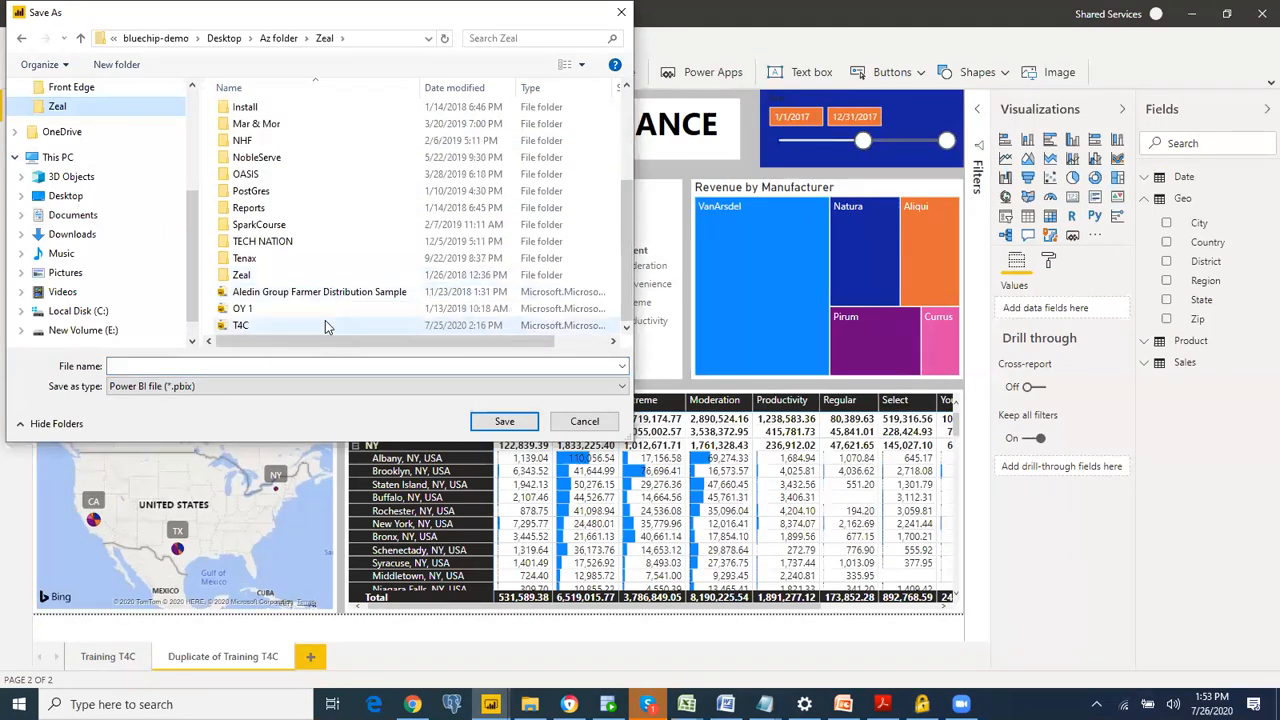
double_click(325, 325)
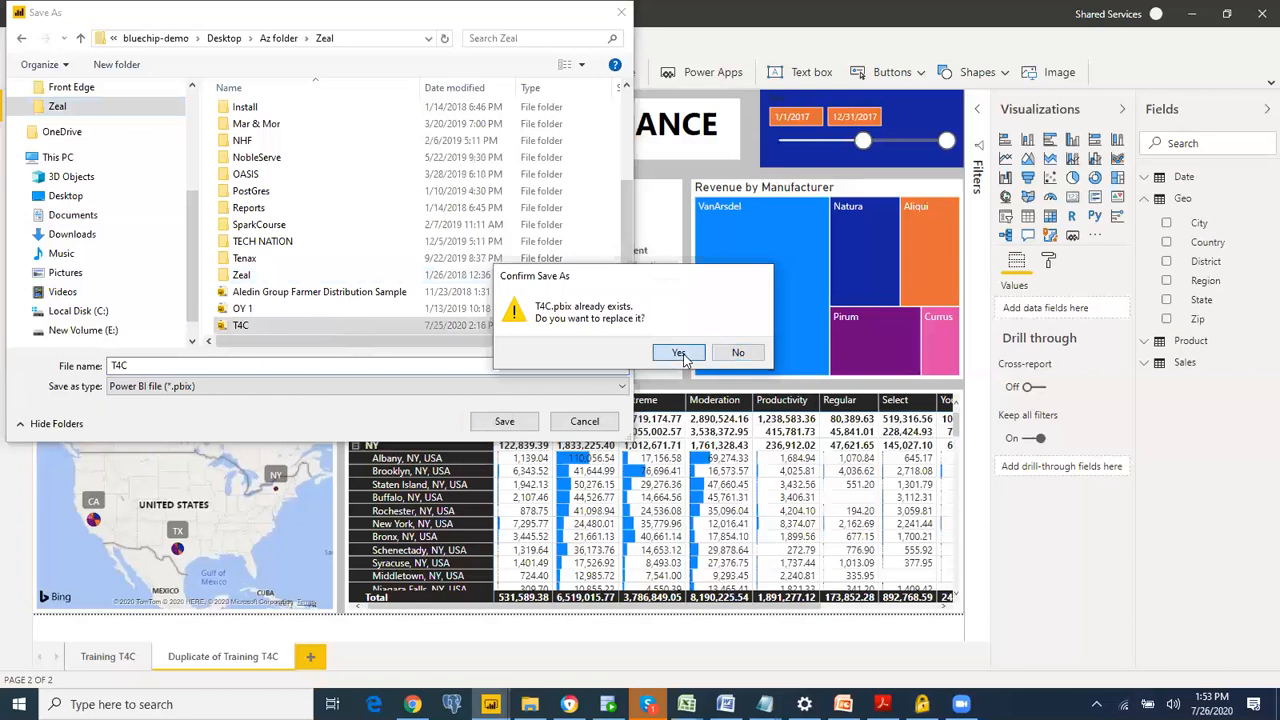
left_click(679, 353)
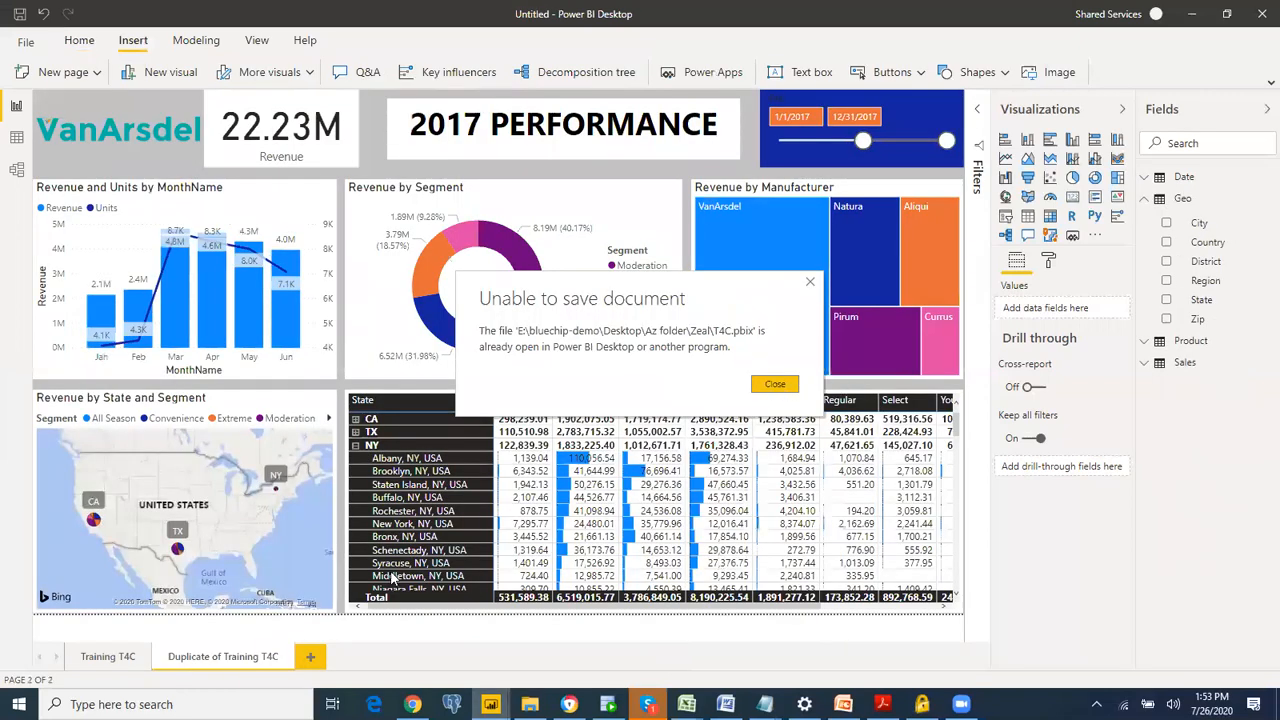
left_click(776, 386)
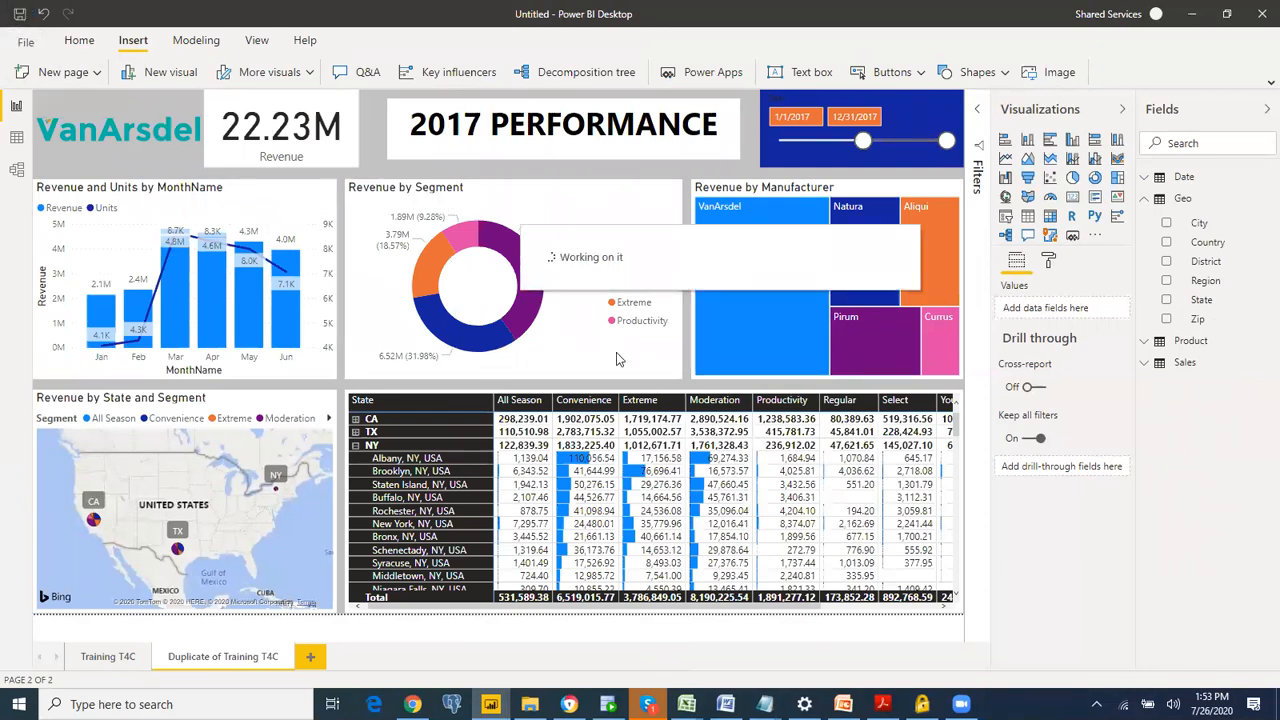
key("ctrl+s")
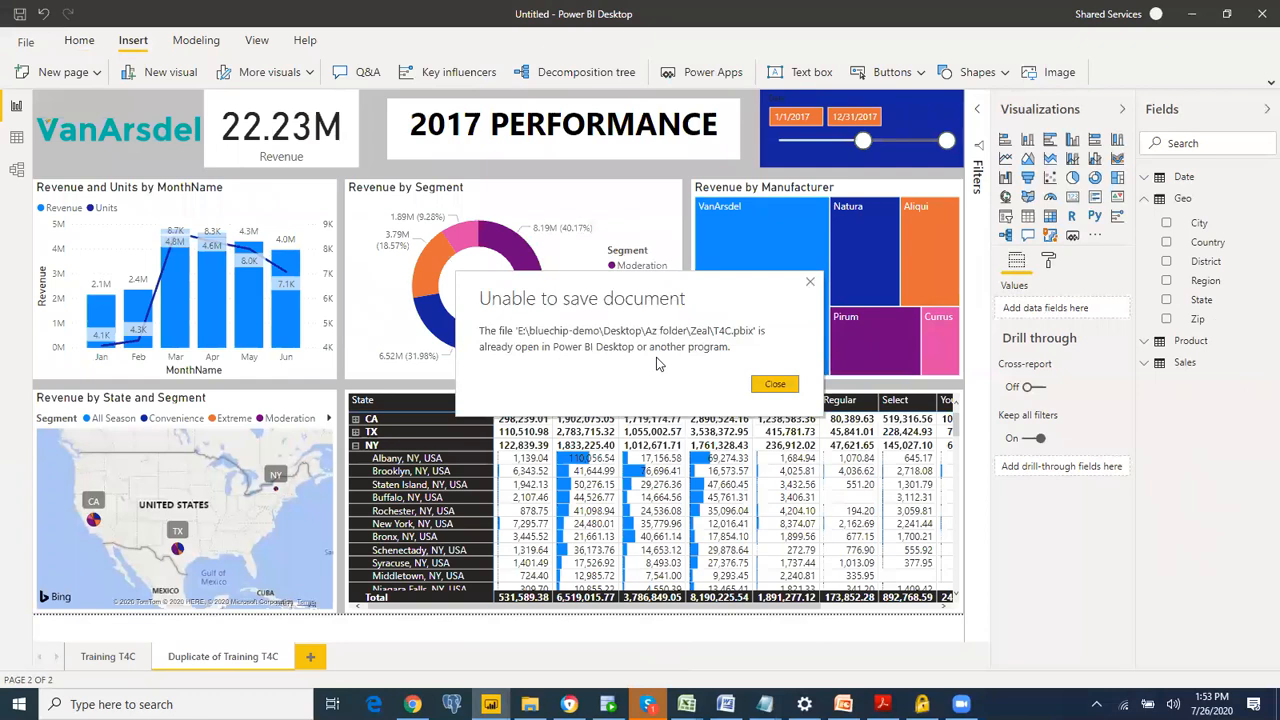
left_click(772, 388)
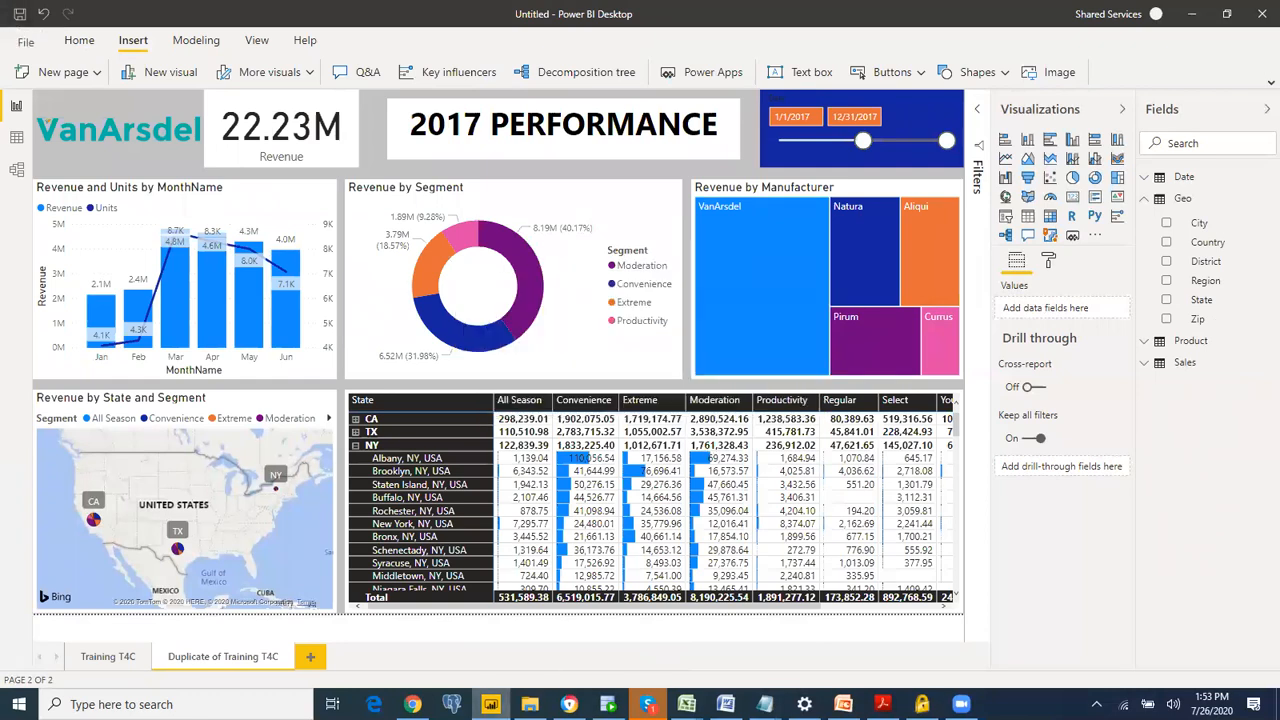
key("alt+Tab")
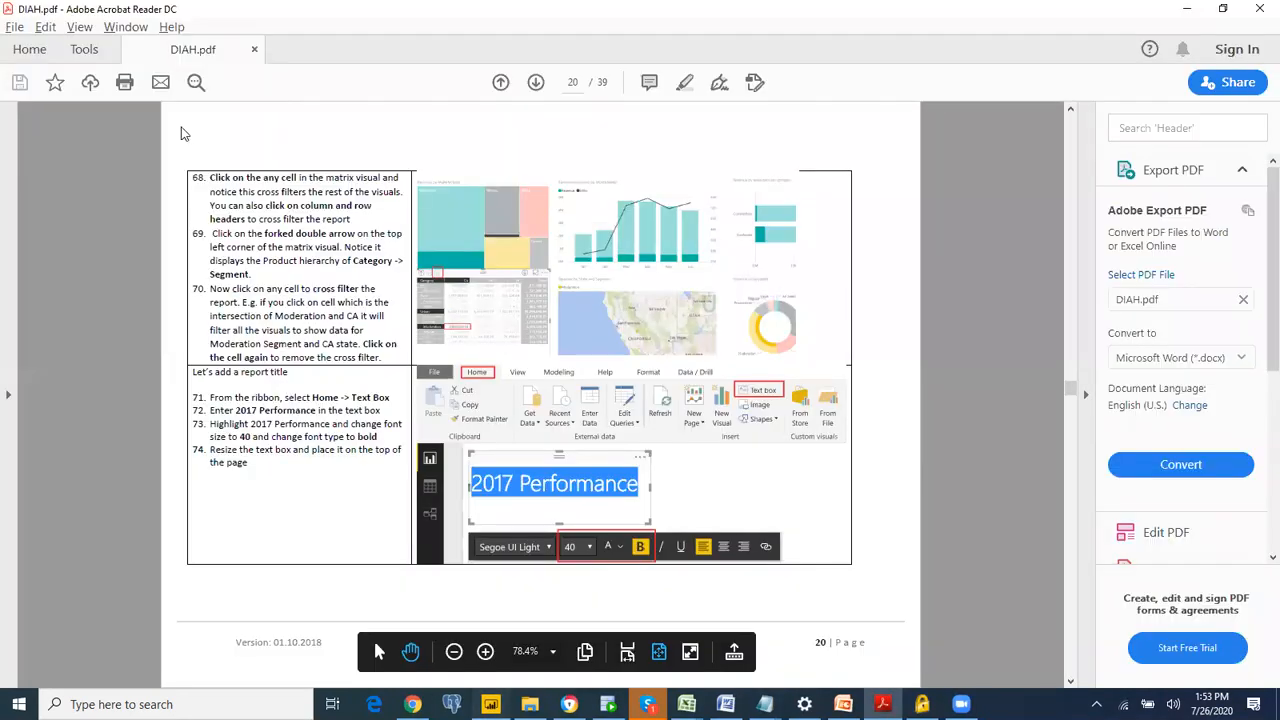
key("alt+Tab")
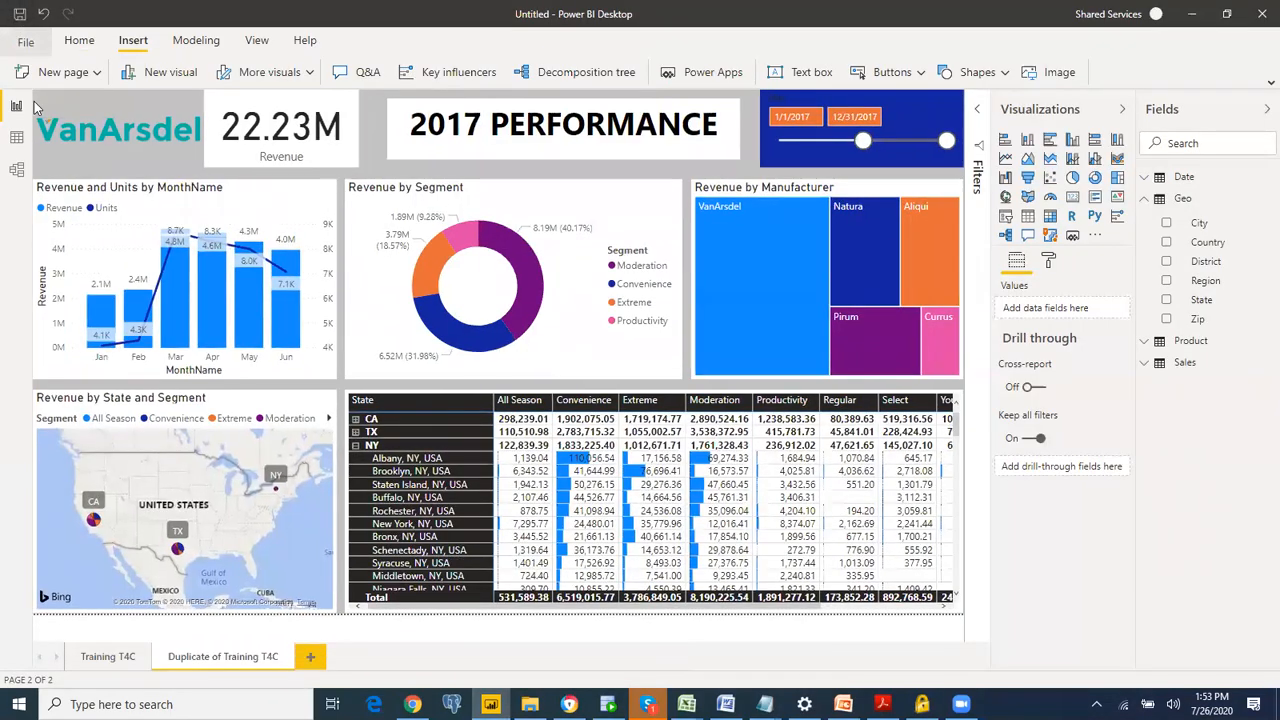
Step: Save the report in the Zeal folder under the file name T4C!
key("alt+f")
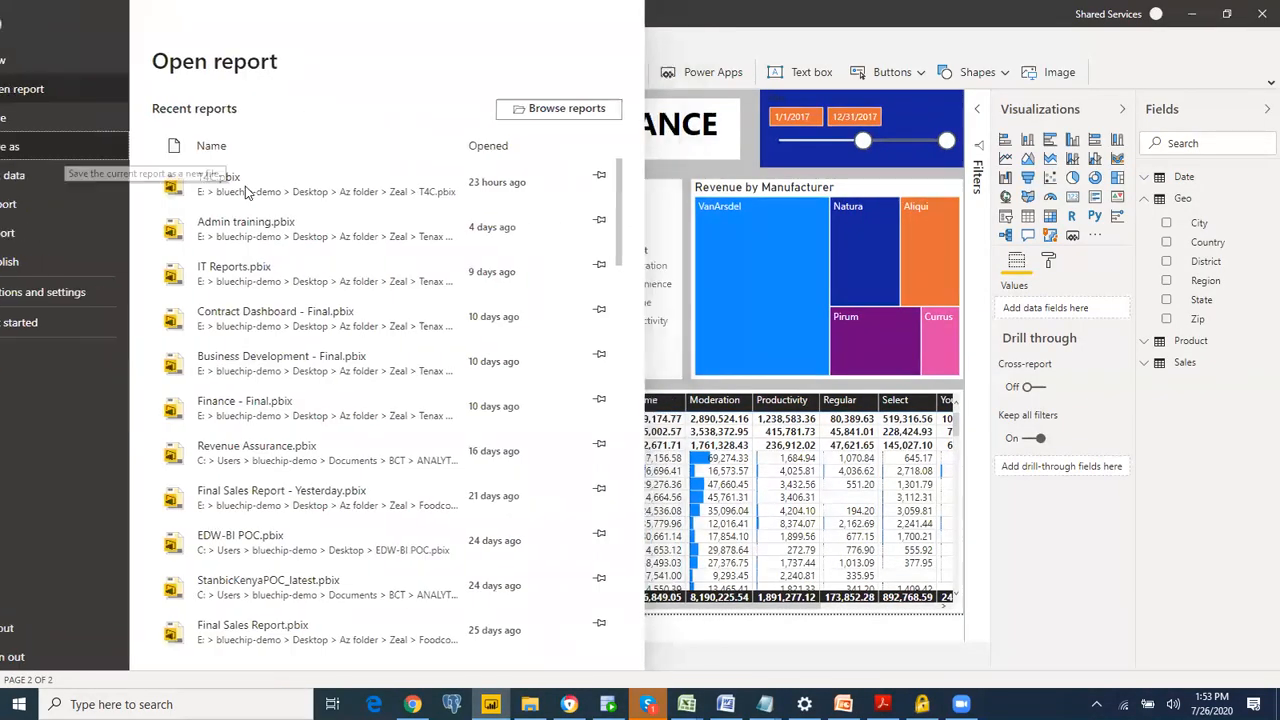
key("Escape")
key("ctrl+s")
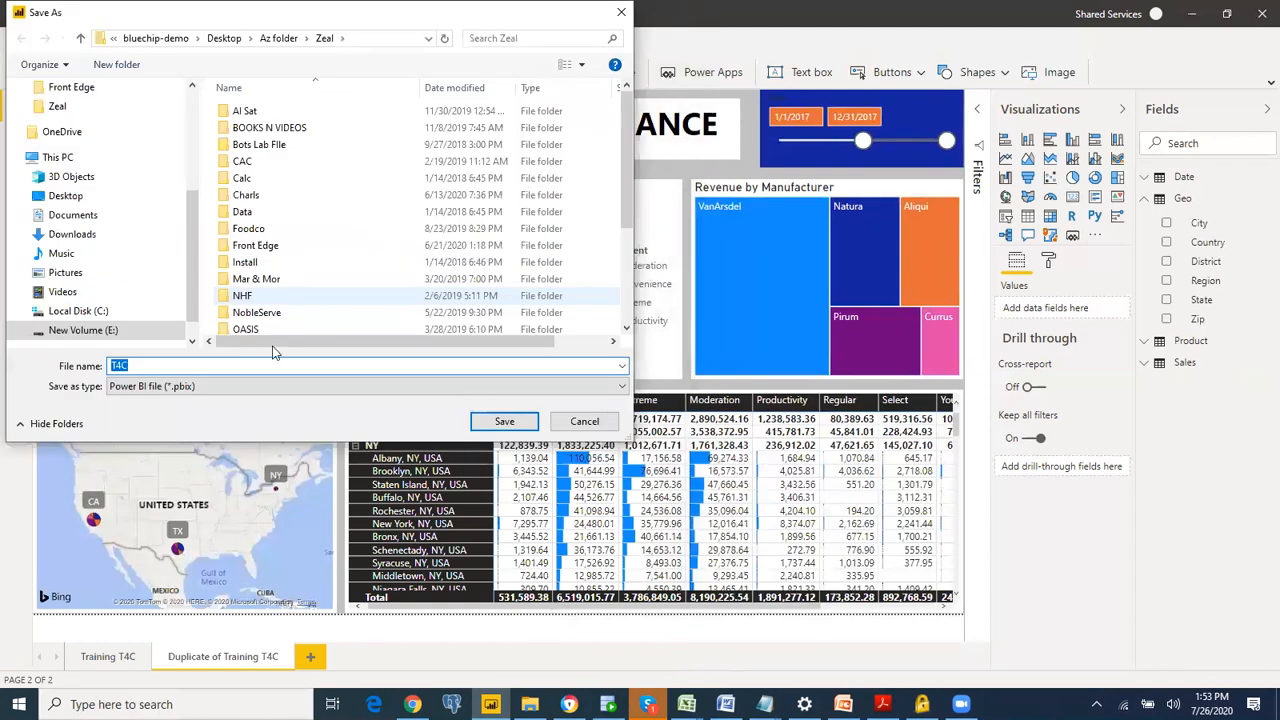
left_click(275, 362)
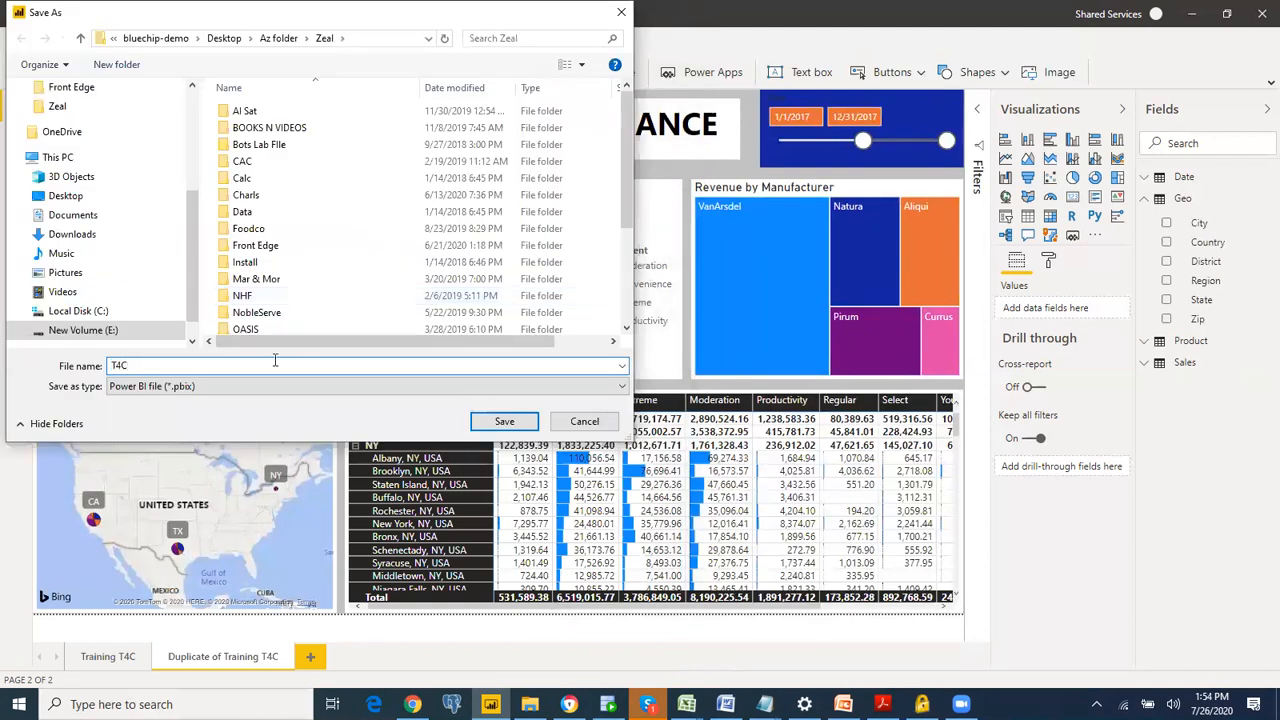
type("!")
key("Return")
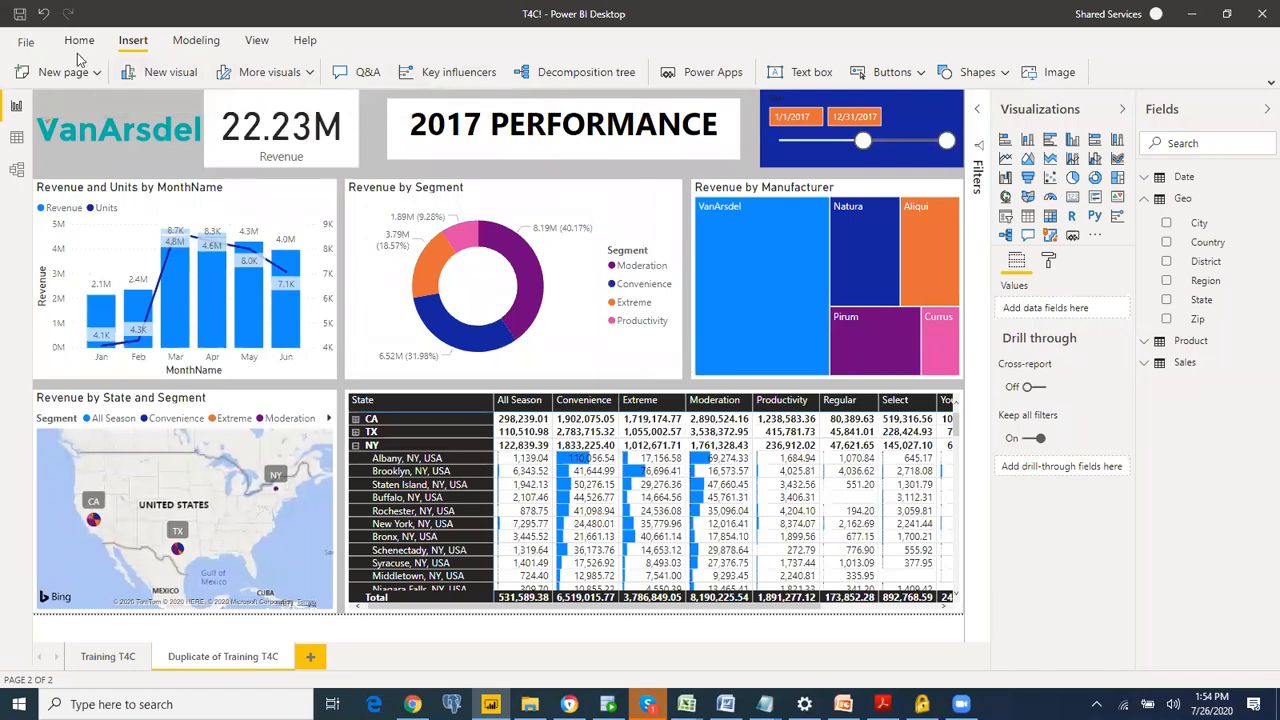
Step: Export the saved T4C! report to PDF
left_click(27, 45)
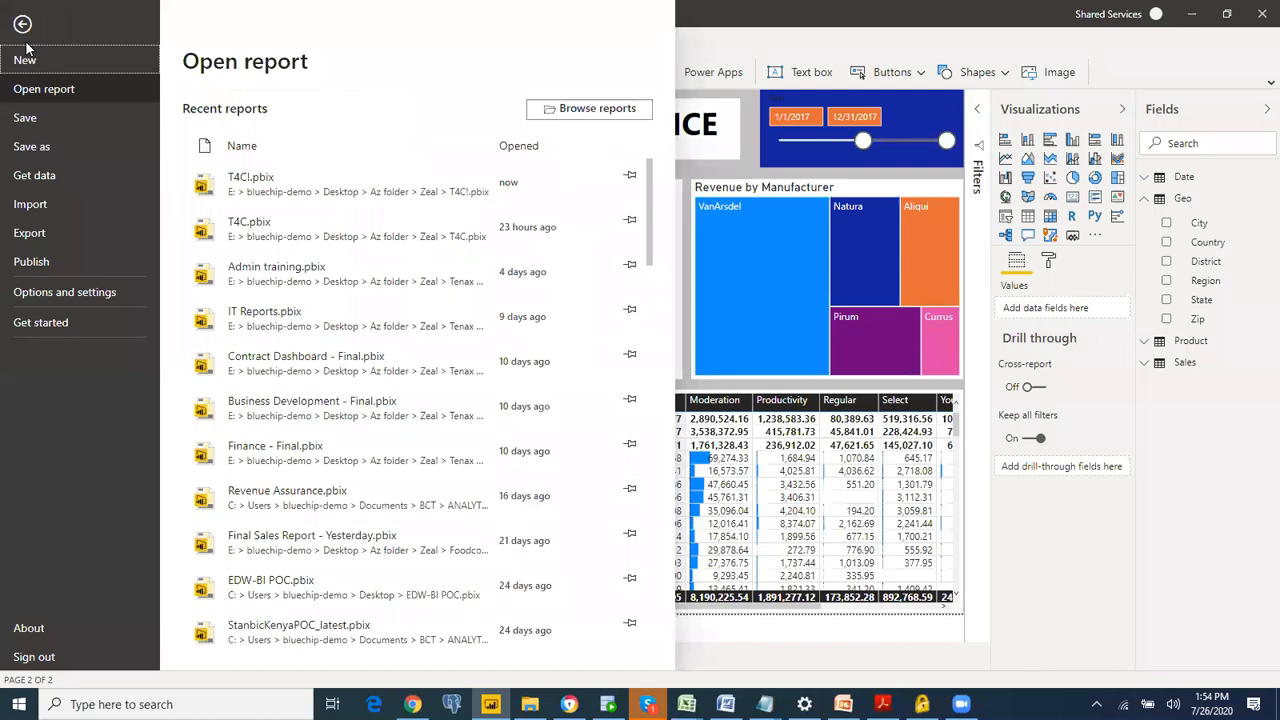
left_click(62, 235)
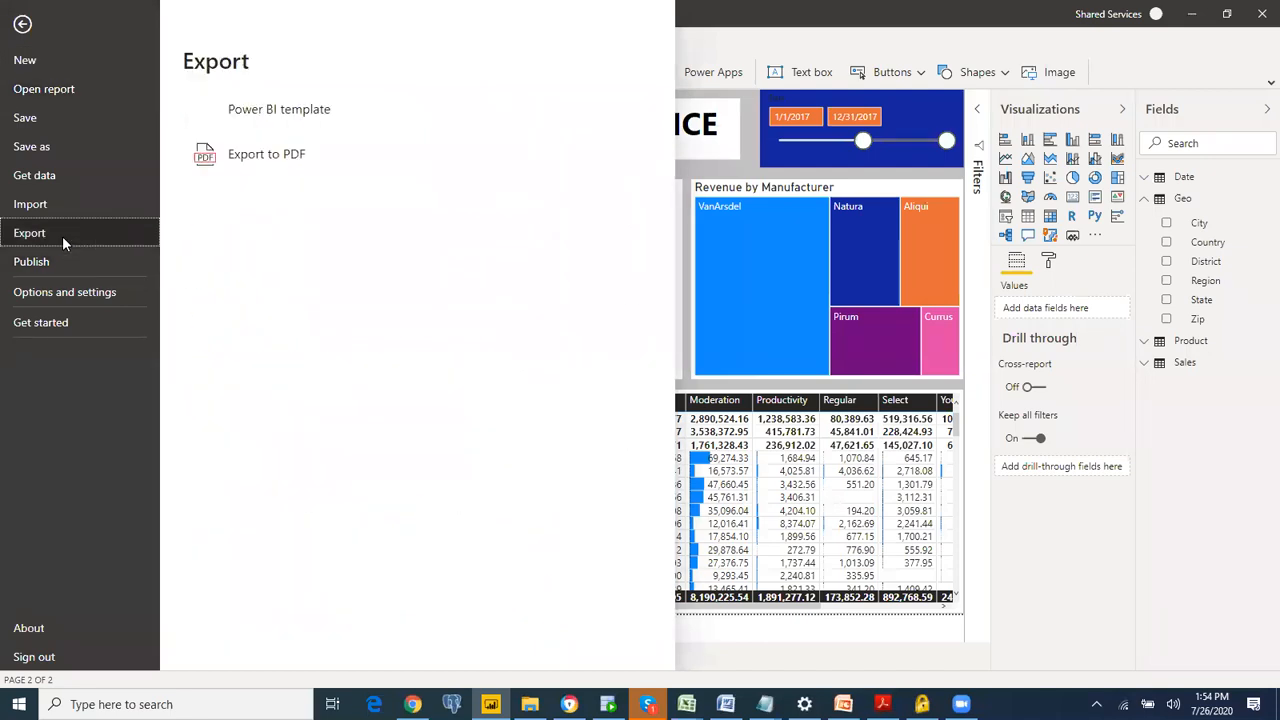
left_click(288, 160)
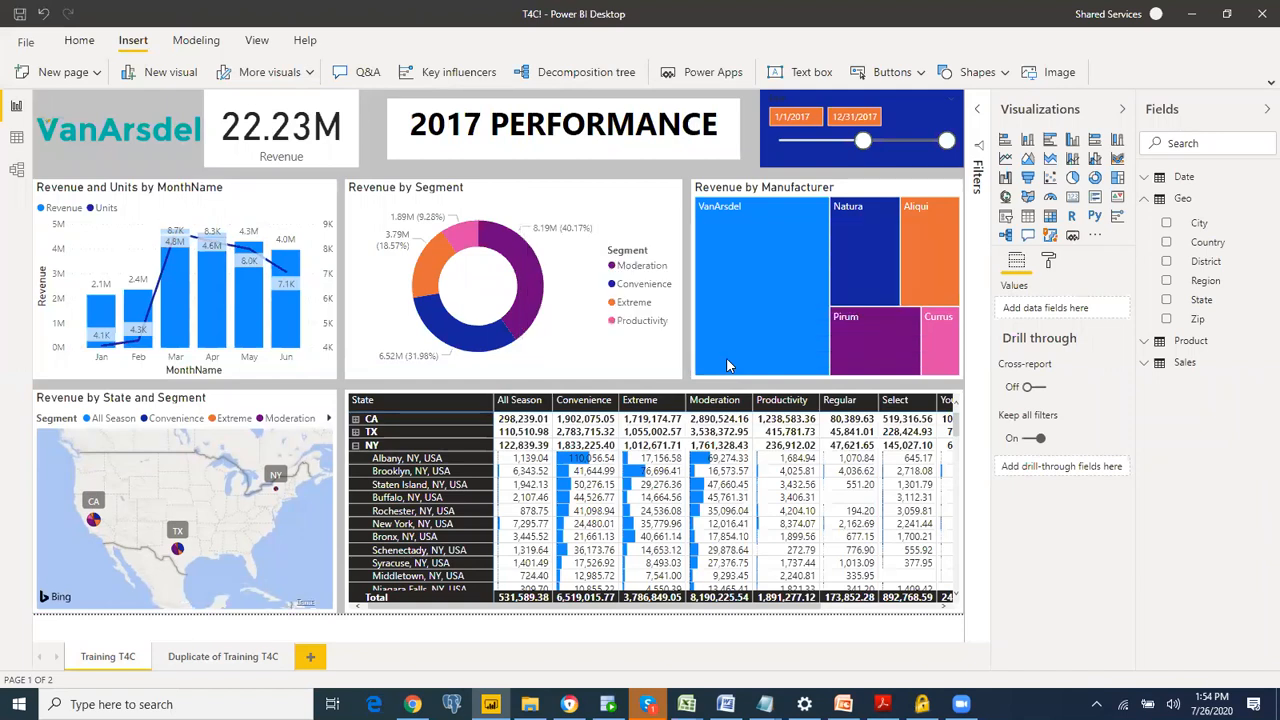
Step: Switch to Adobe Acrobat Reader and view the exported T4C! PDF in full screen mode
key("alt+Tab")
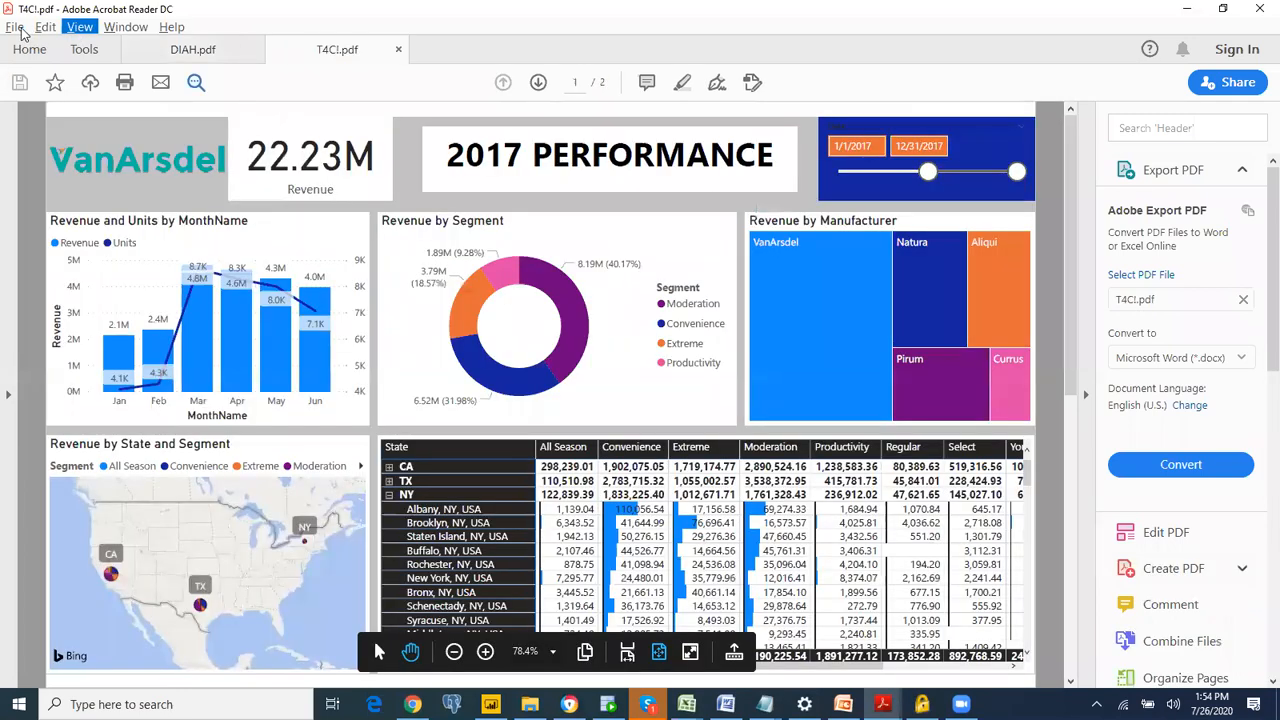
left_click(15, 27)
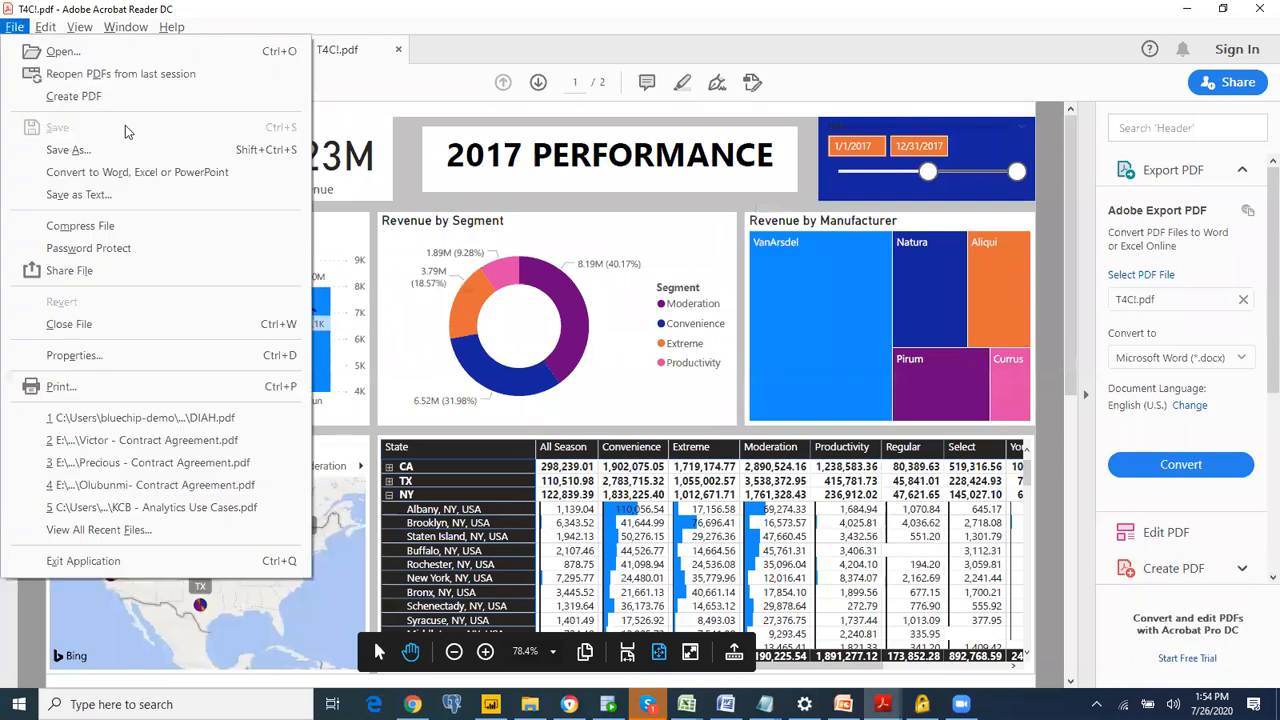
mouse_move(79, 28)
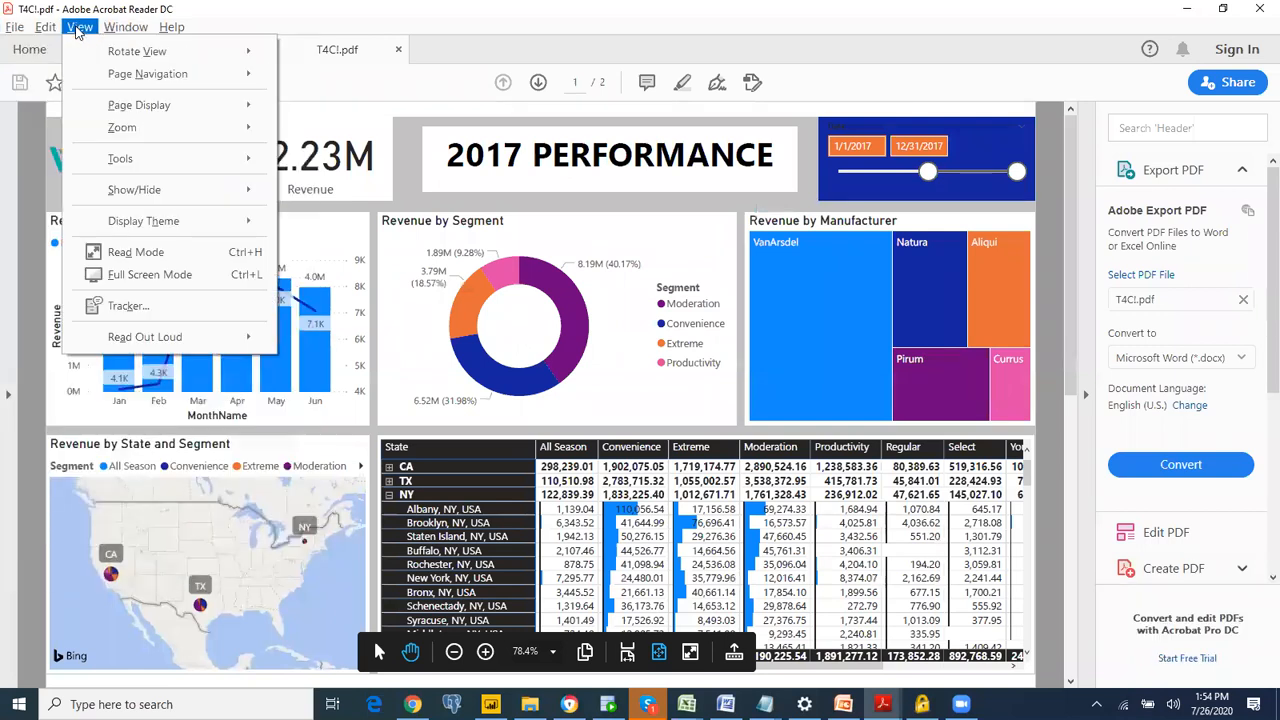
left_click(146, 282)
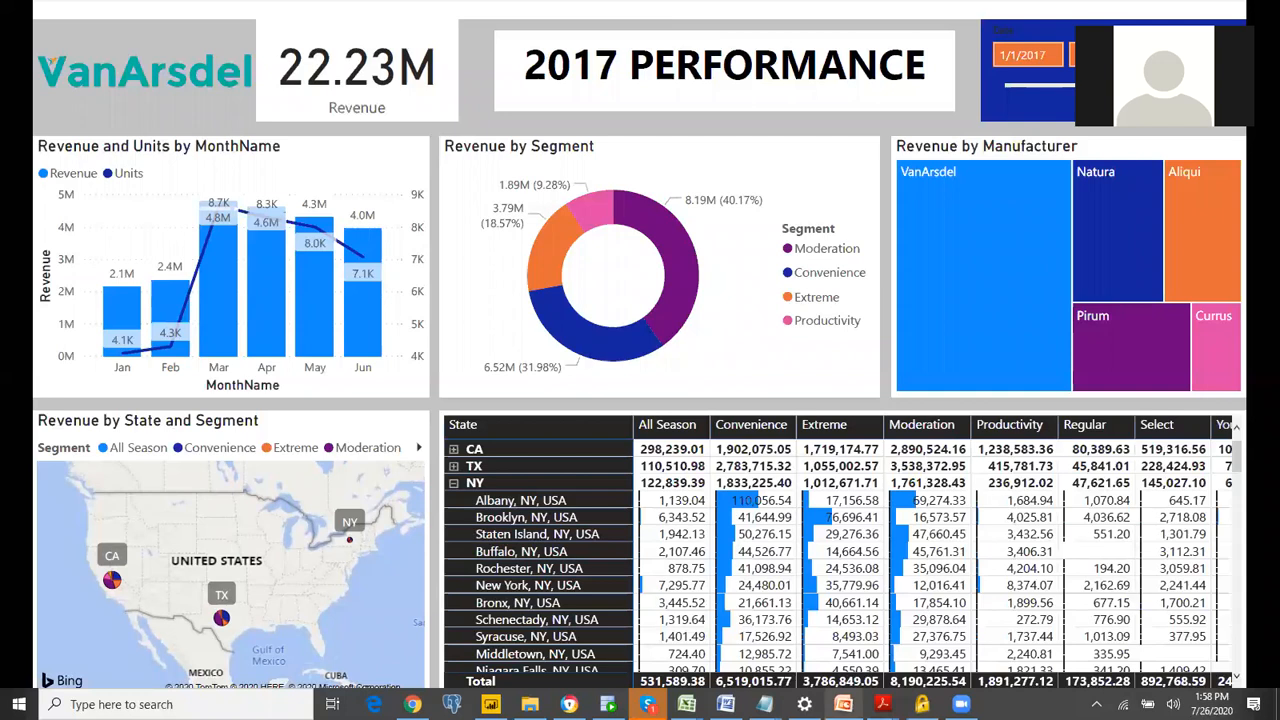
Step: Switch to the MS PowerBI presentation in PowerPoint and present it from the Q&A slide to the Thank You slide
left_click(843, 704)
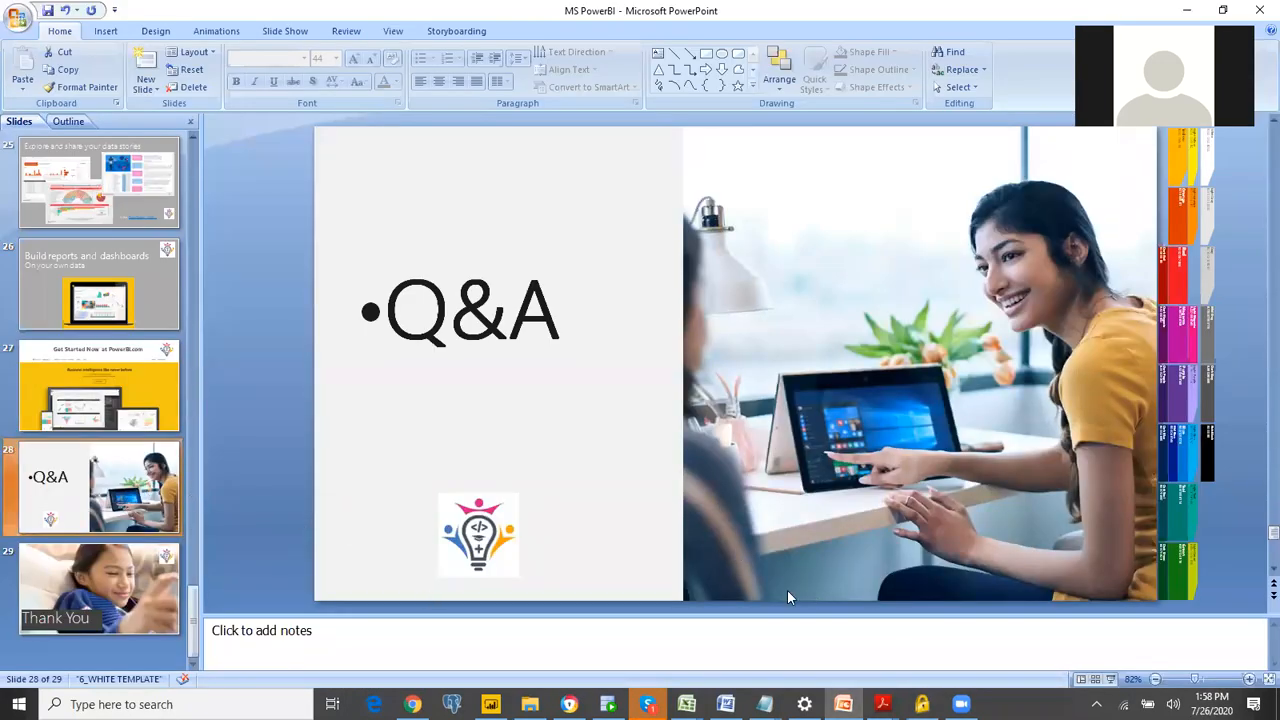
left_click(1110, 679)
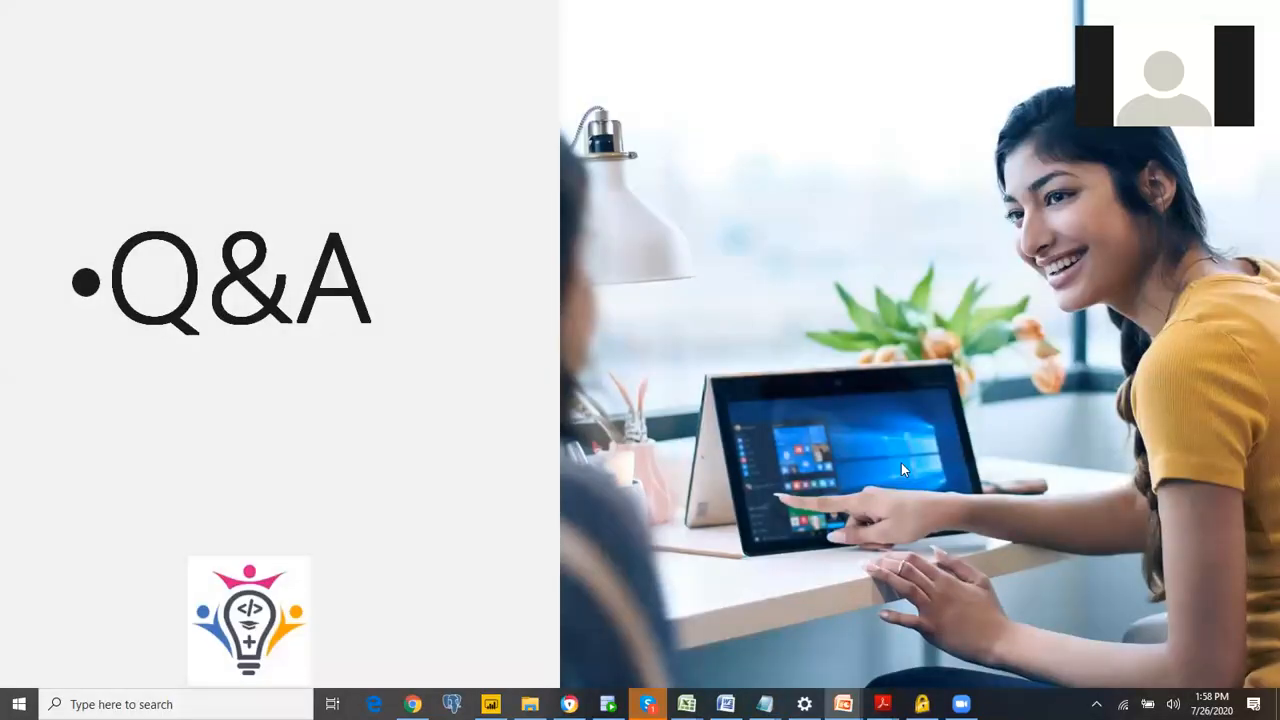
left_click(805, 266)
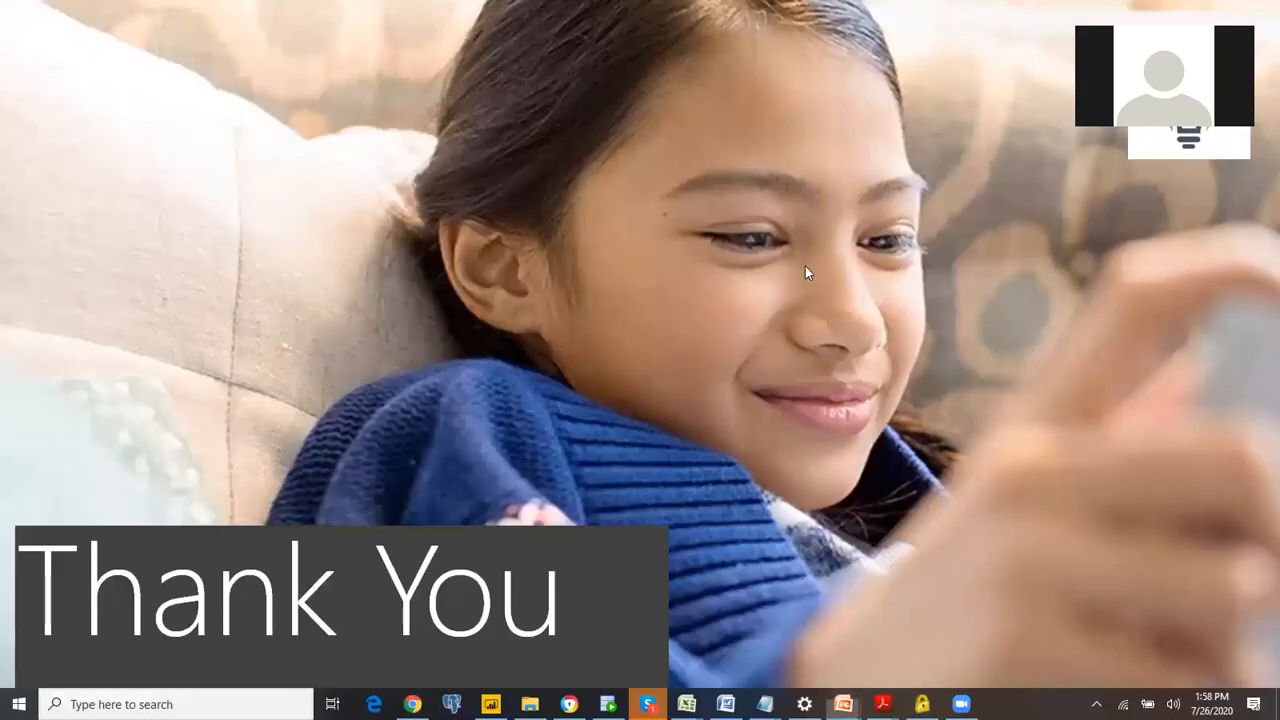